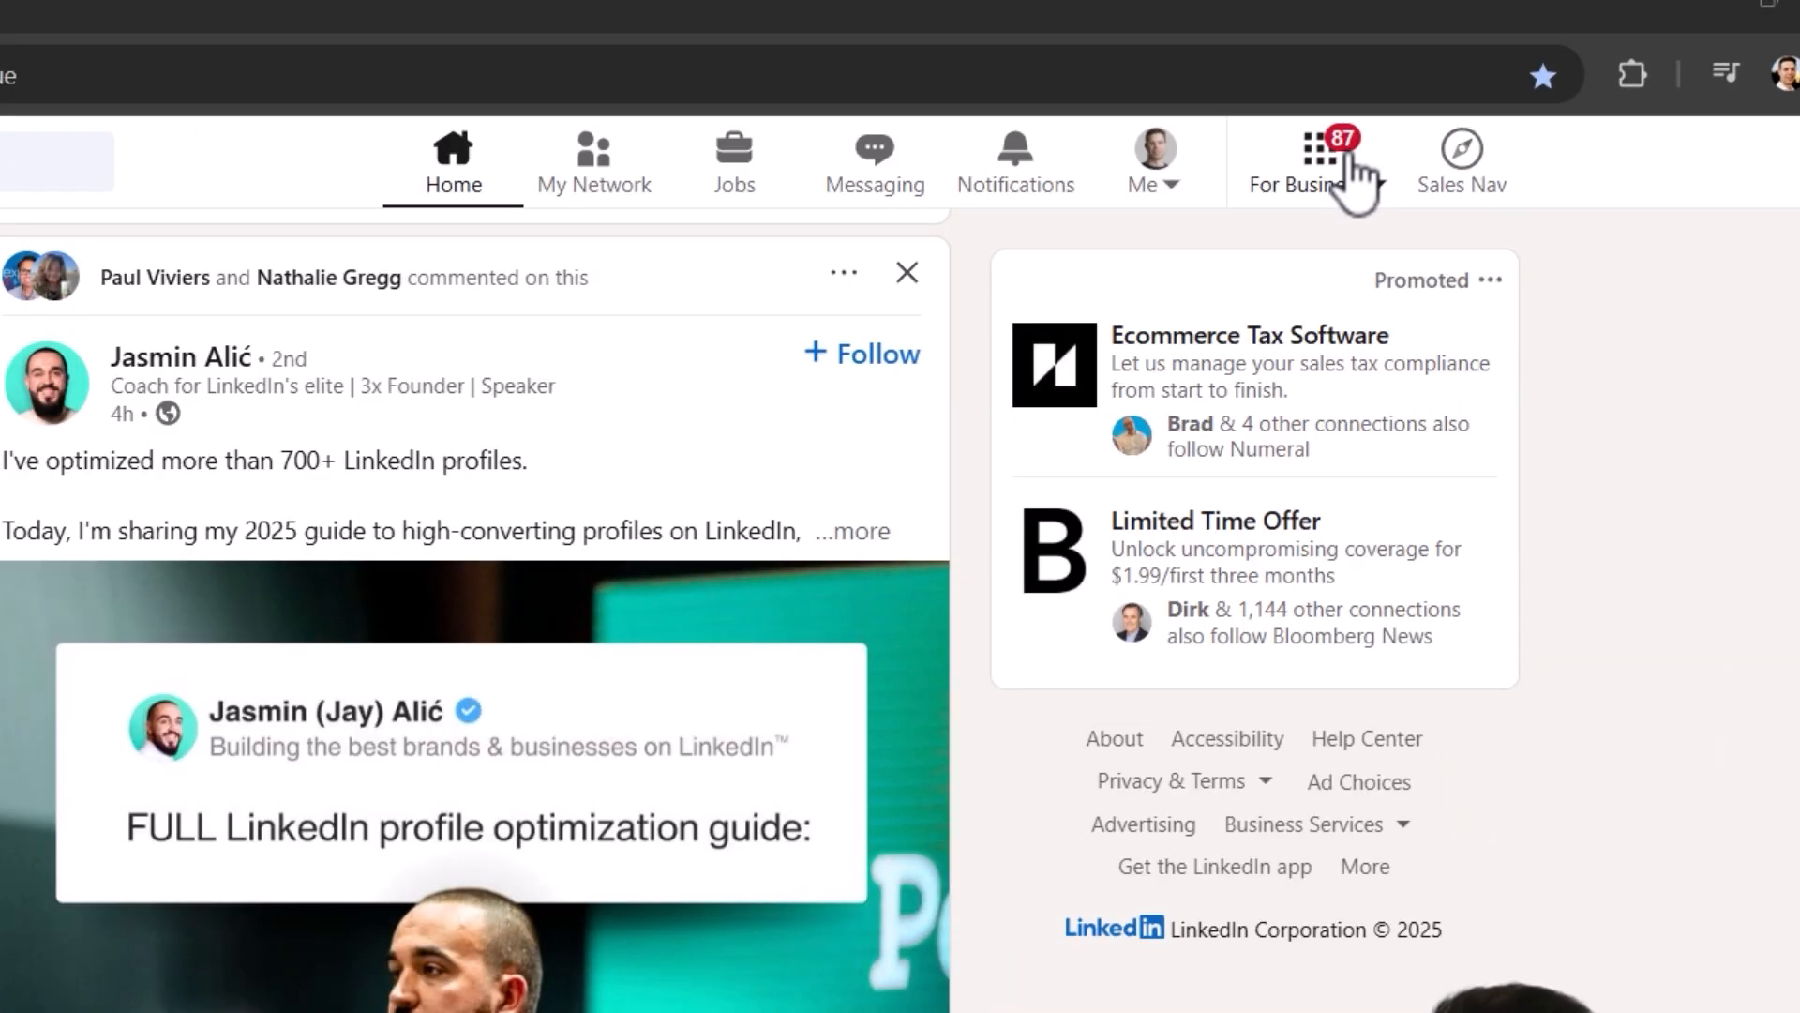
- Open the list of ad accounts in LinkedIn's advertising manager
left_click(1436, 130)
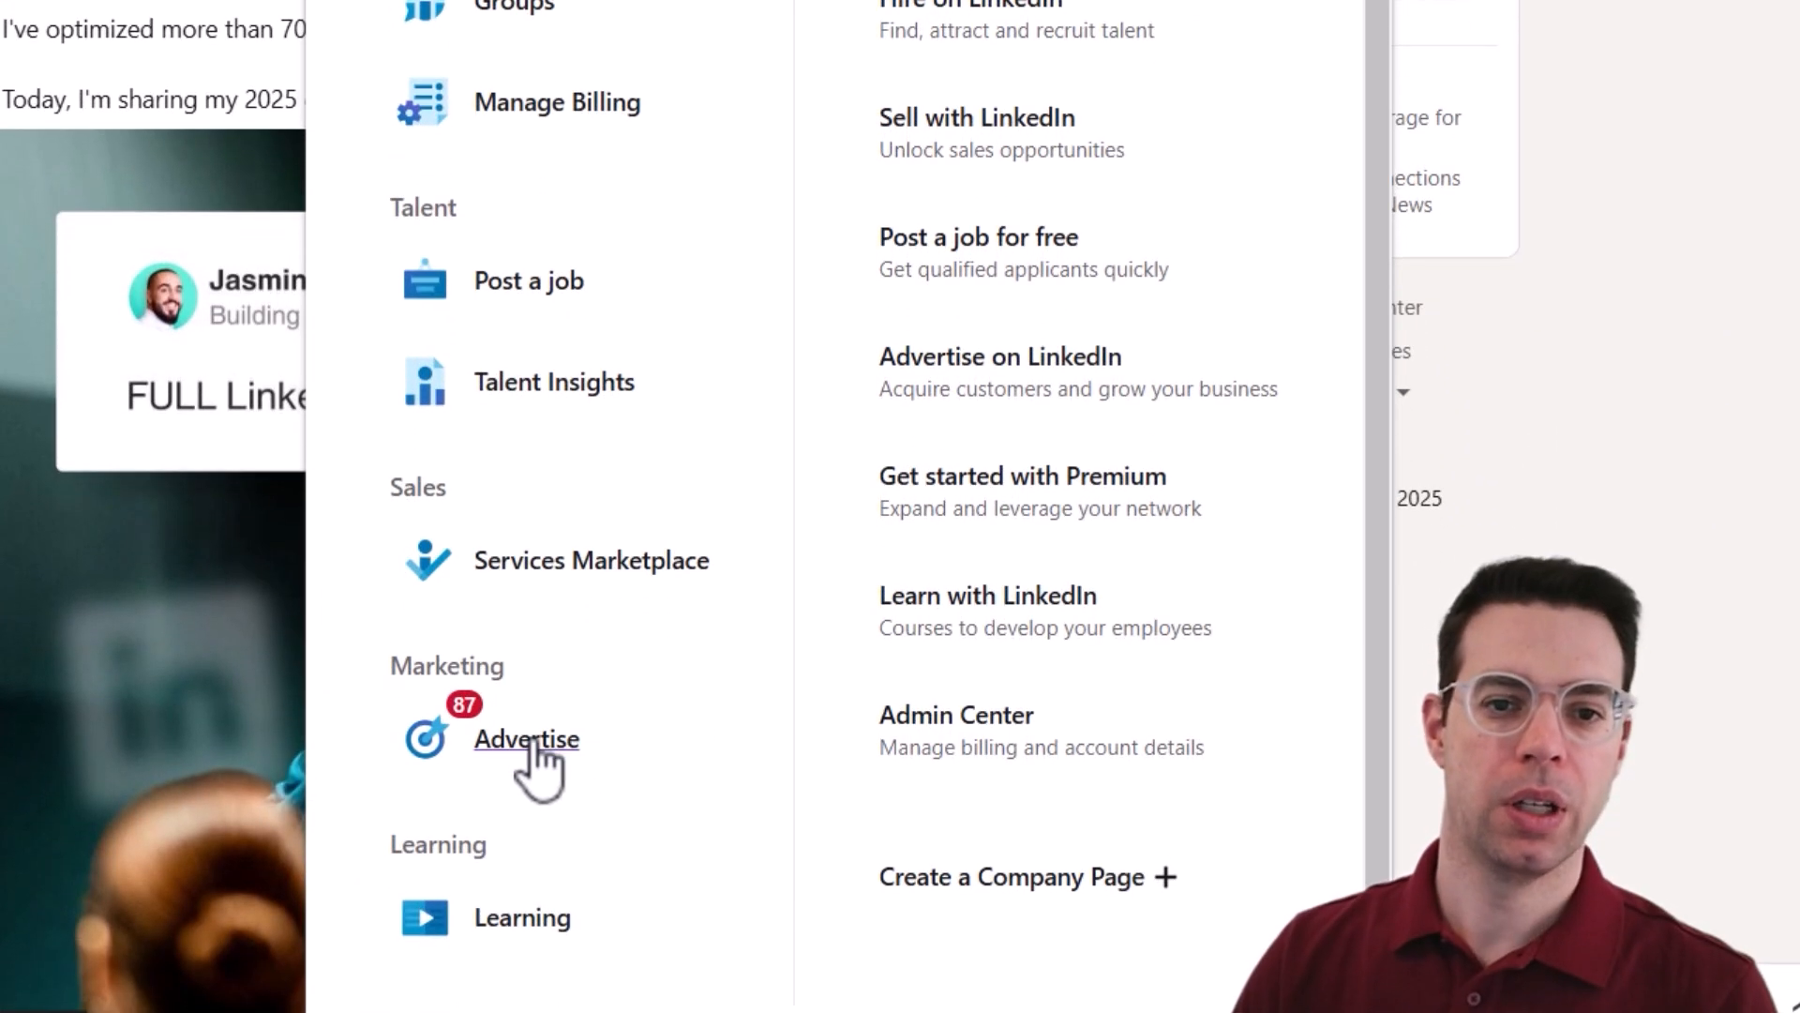
left_click(533, 742)
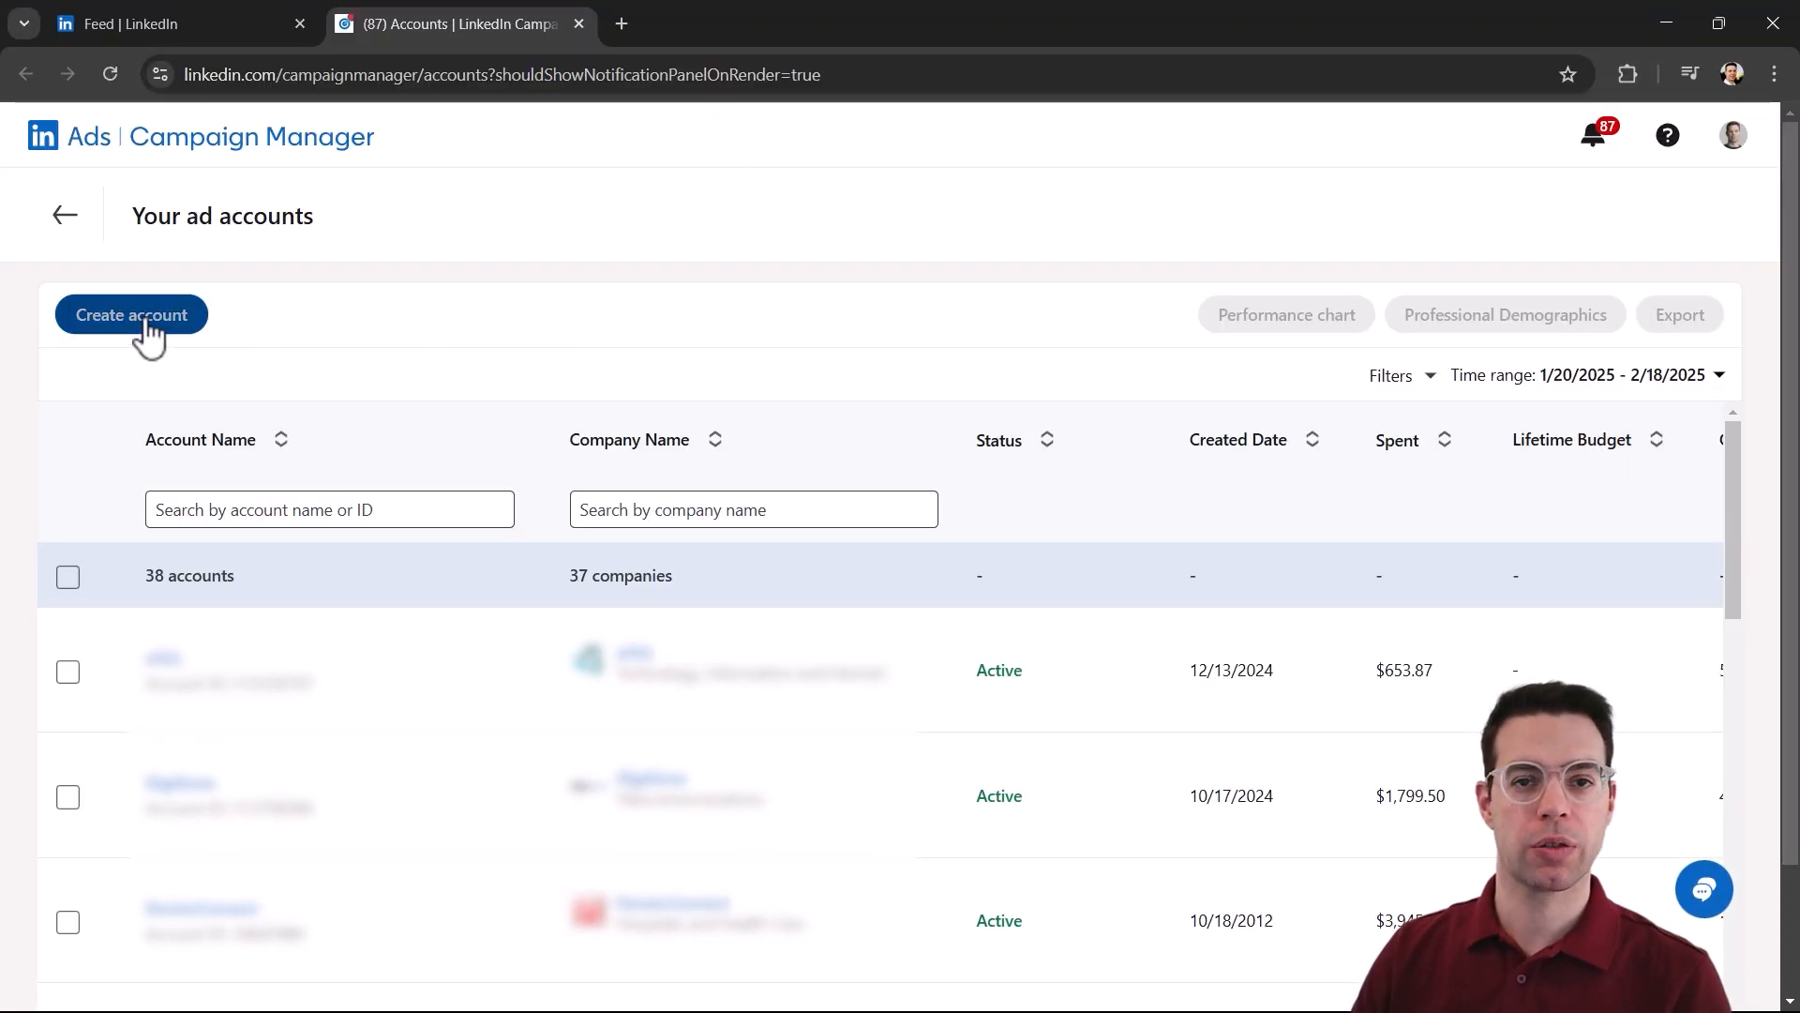
- Start a new ad account, associate it with the Tamarind page, and accept the LinkedIn Ads Agreement and Advertising Guidelines
left_click(147, 324)
left_click(745, 645)
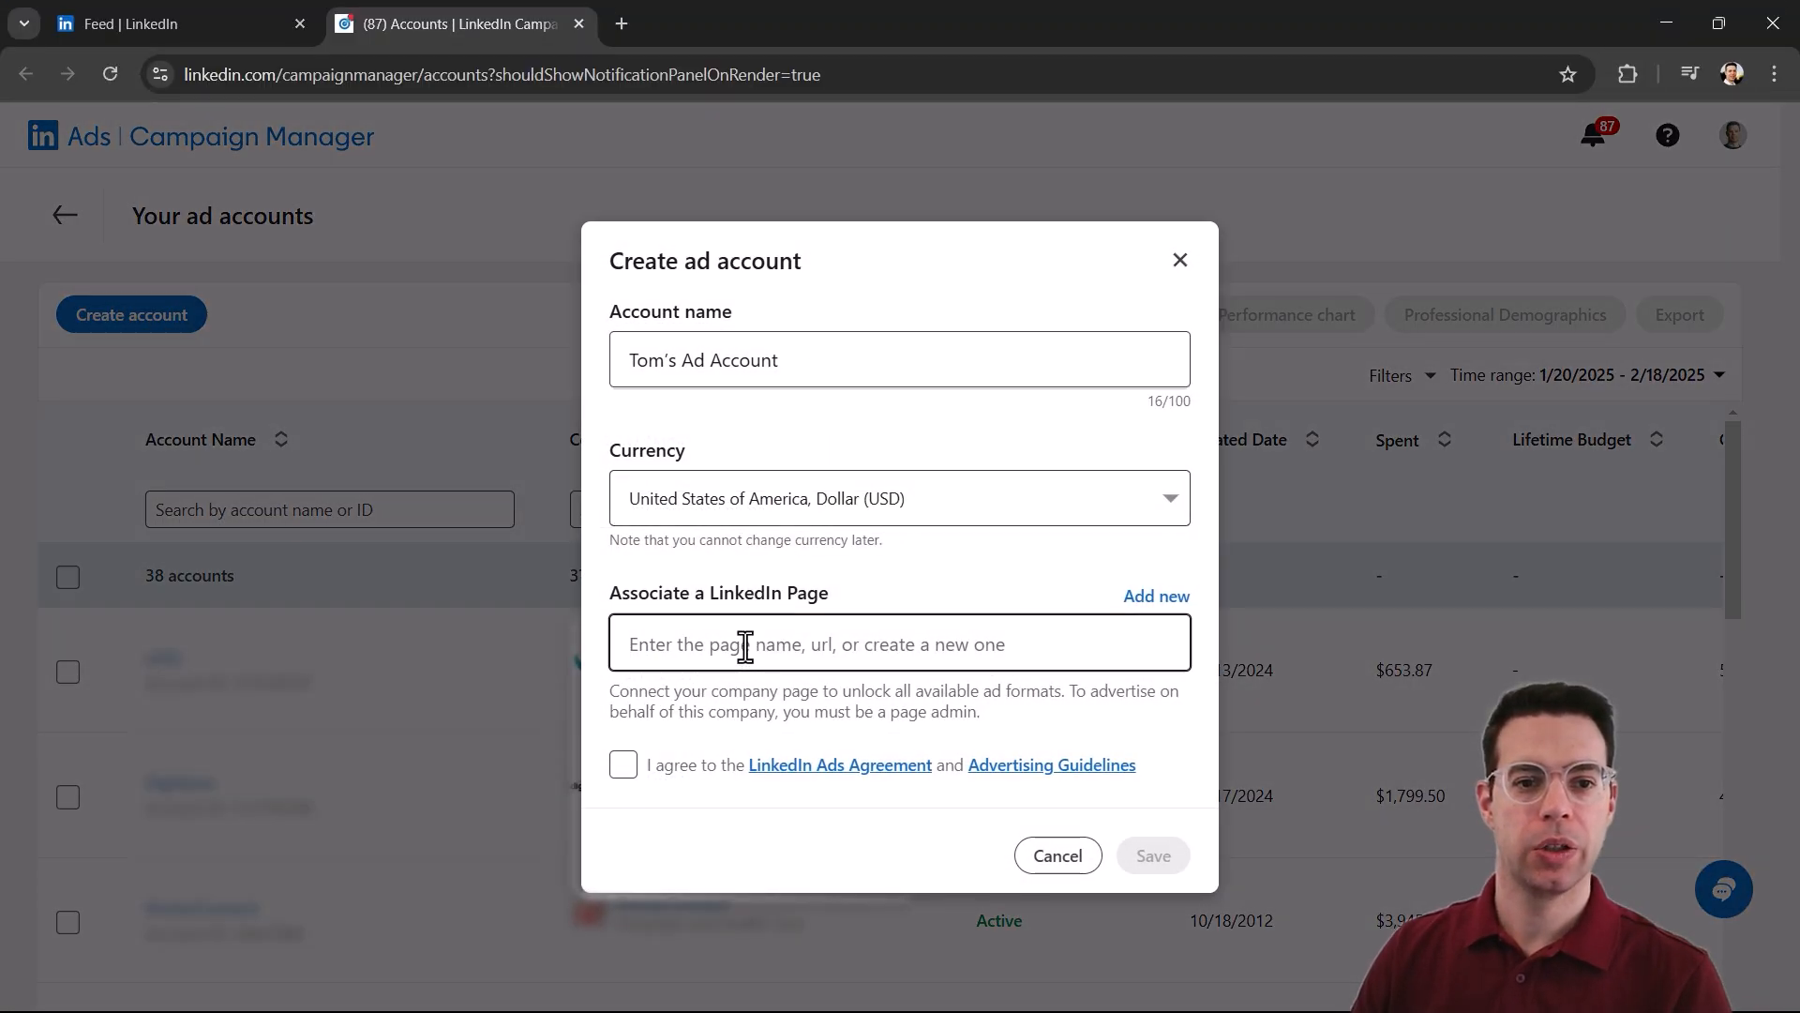
type("tamar")
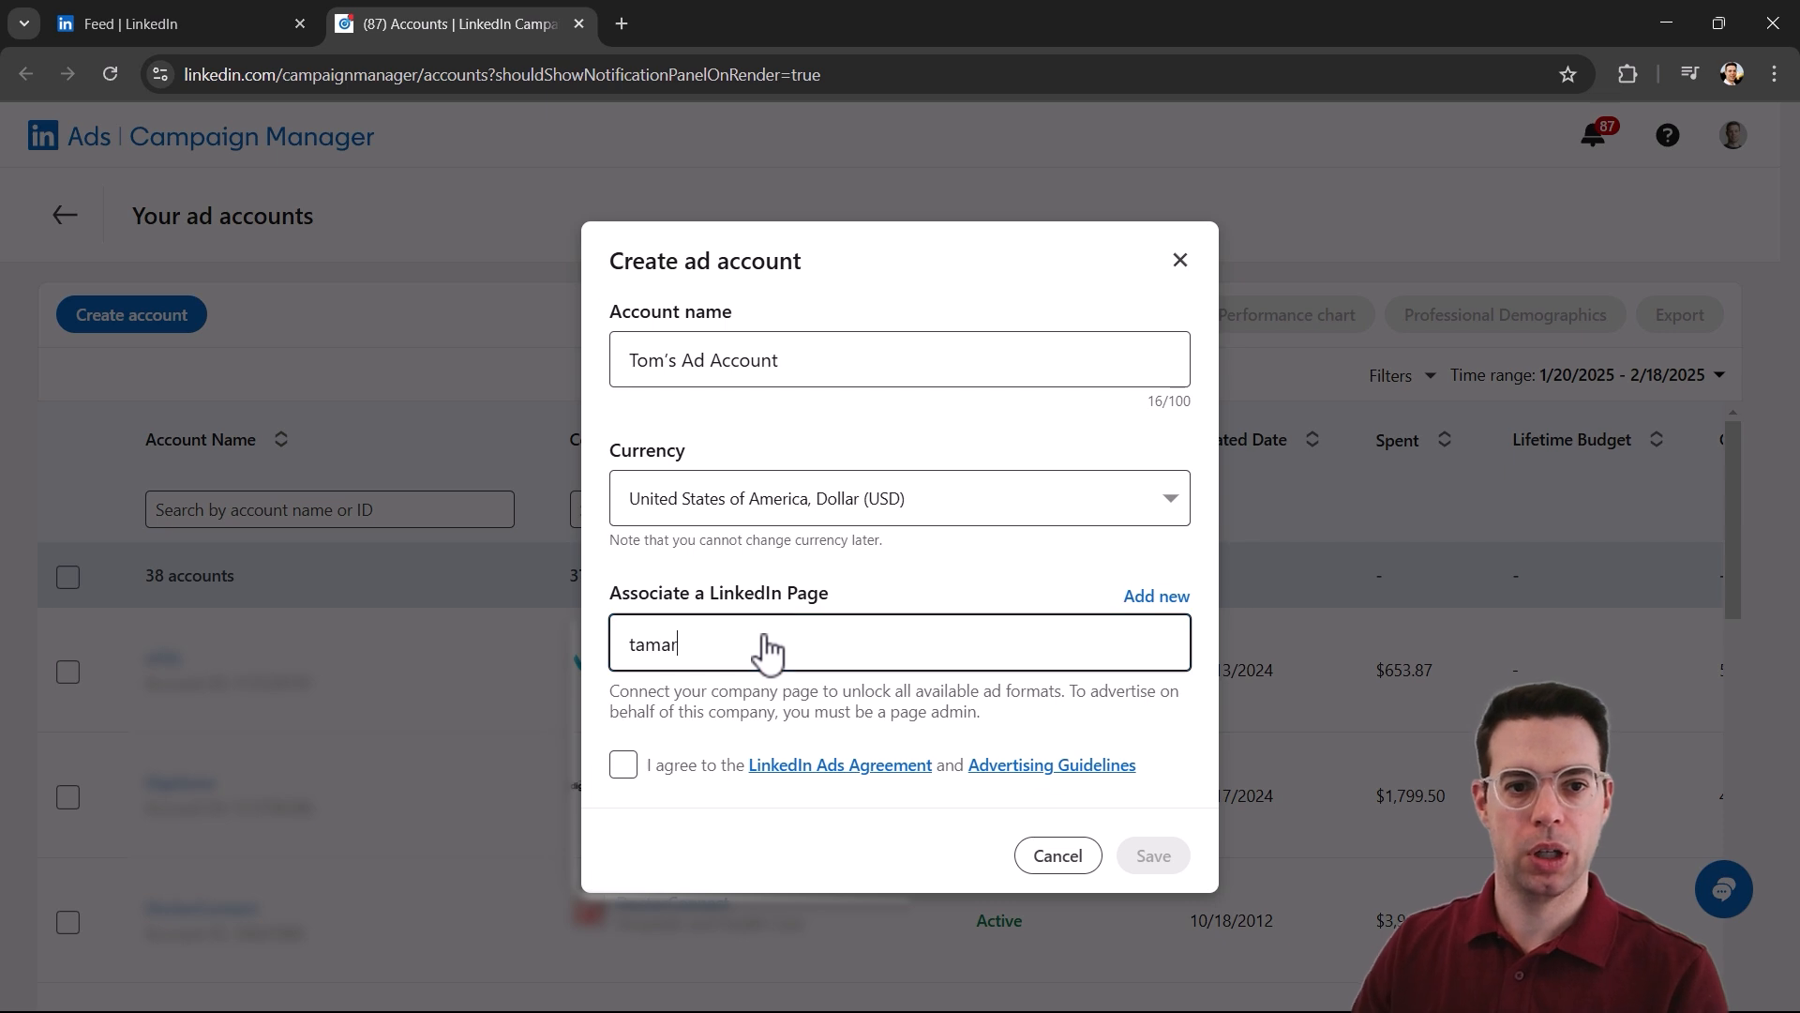
left_click(767, 648)
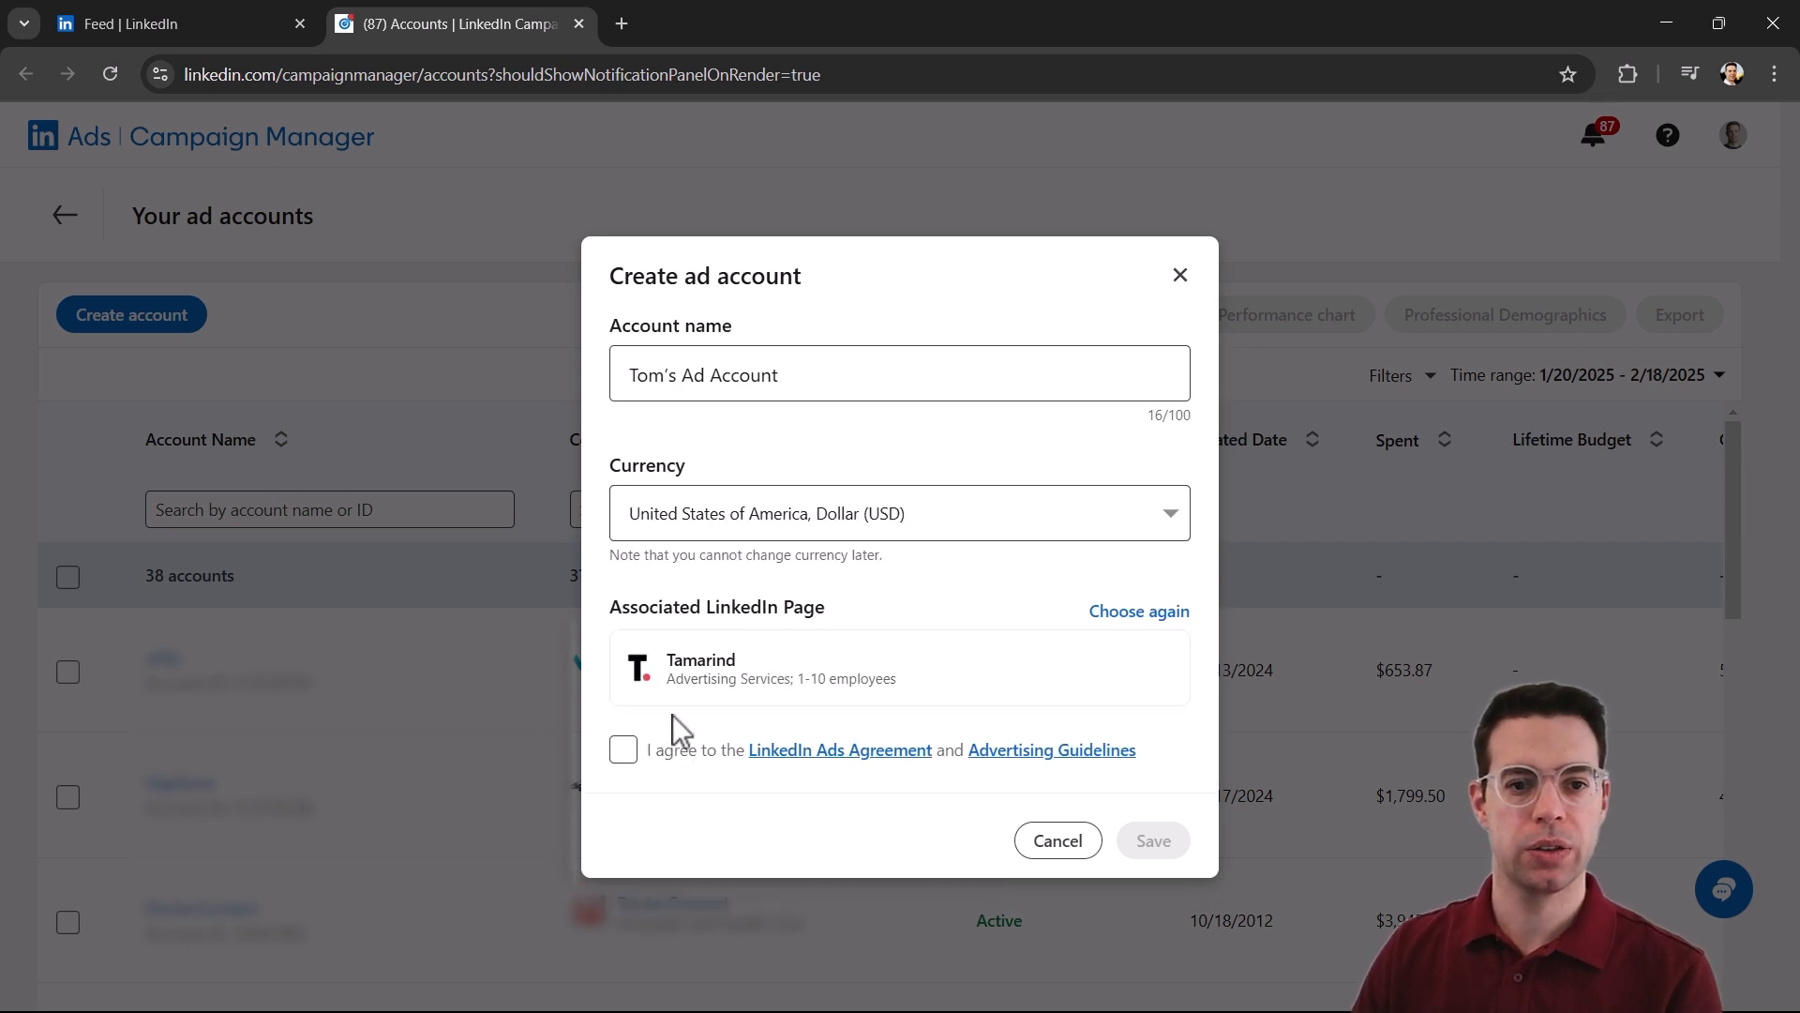
left_click(625, 750)
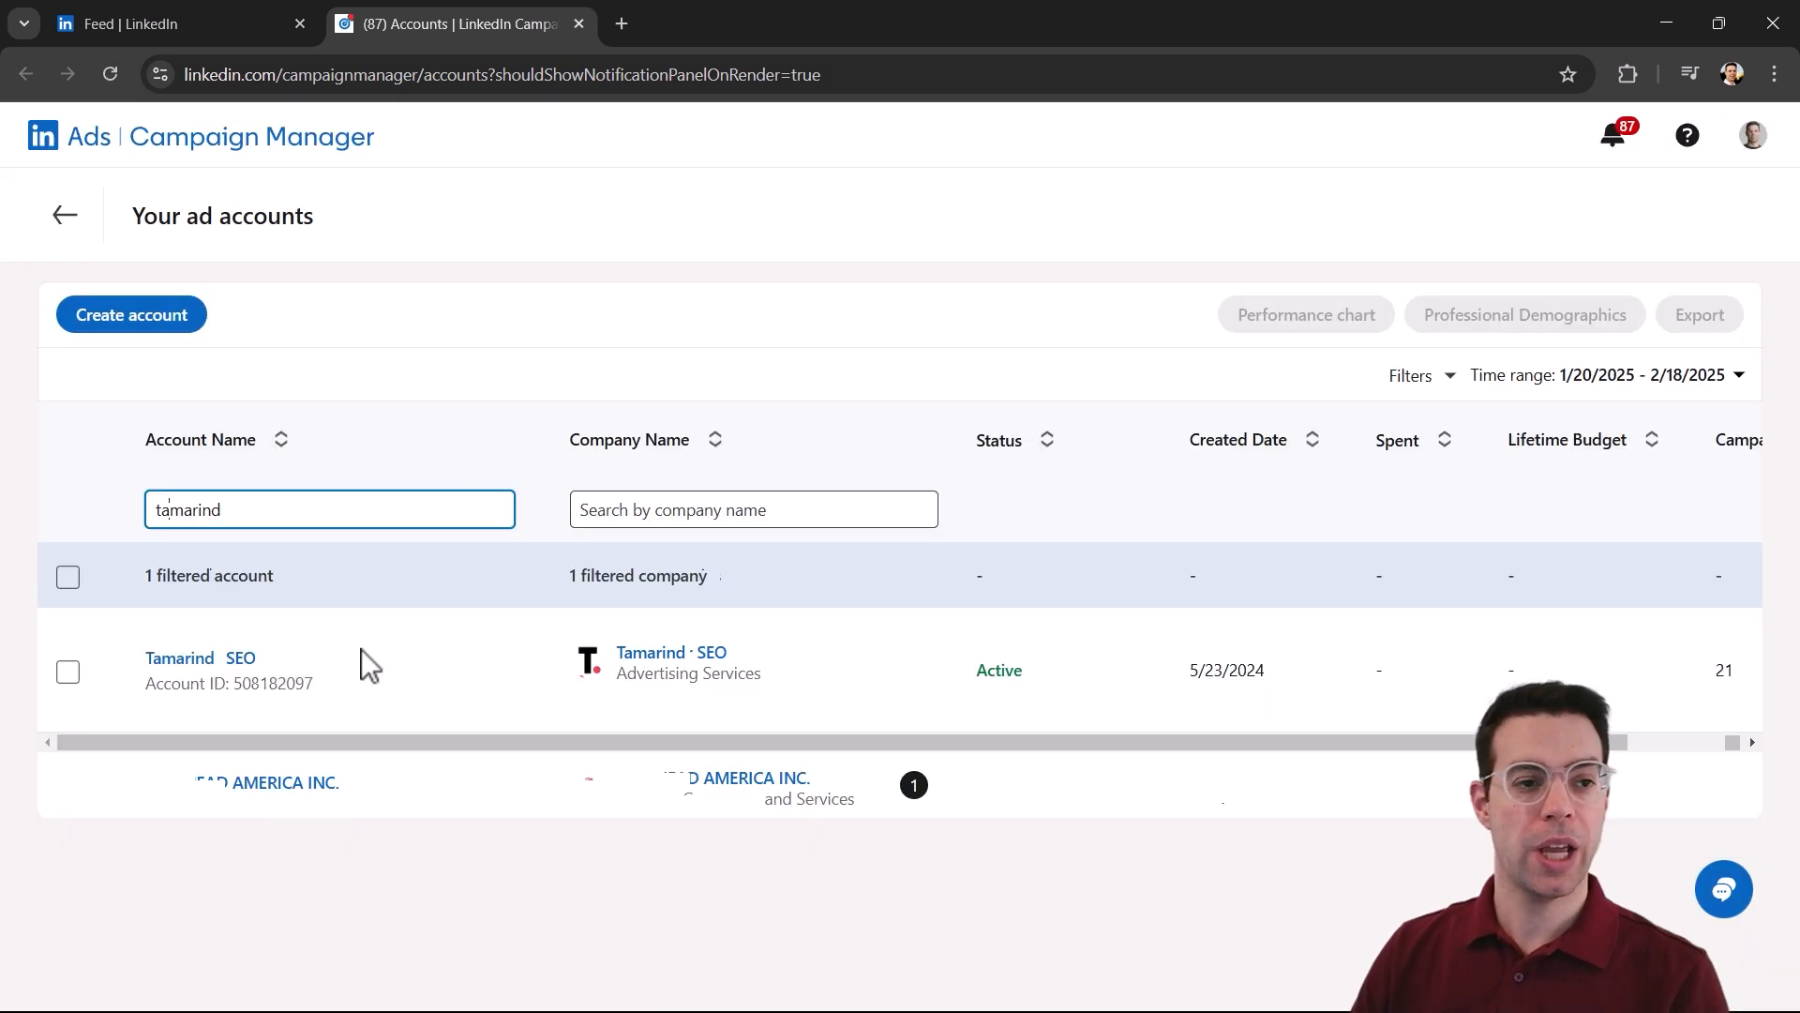
- Open the Tamarind ad account and go to its Advertise section
left_click(179, 661)
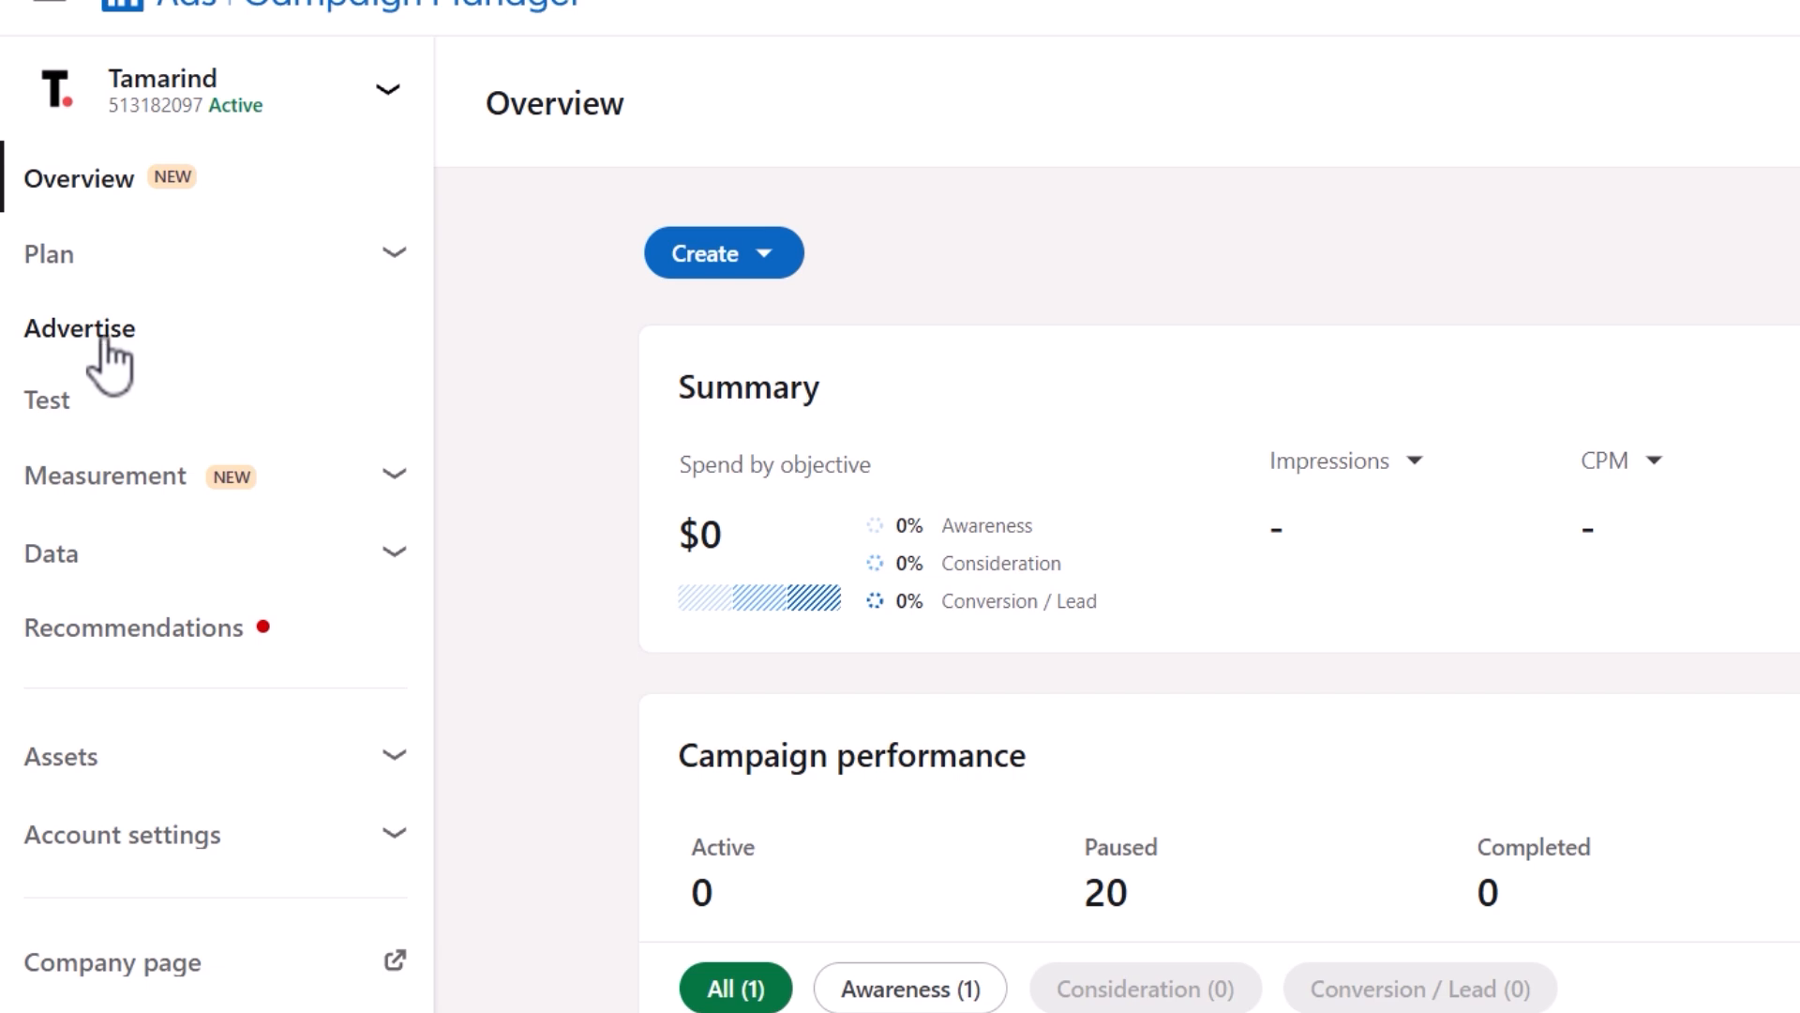
left_click(105, 344)
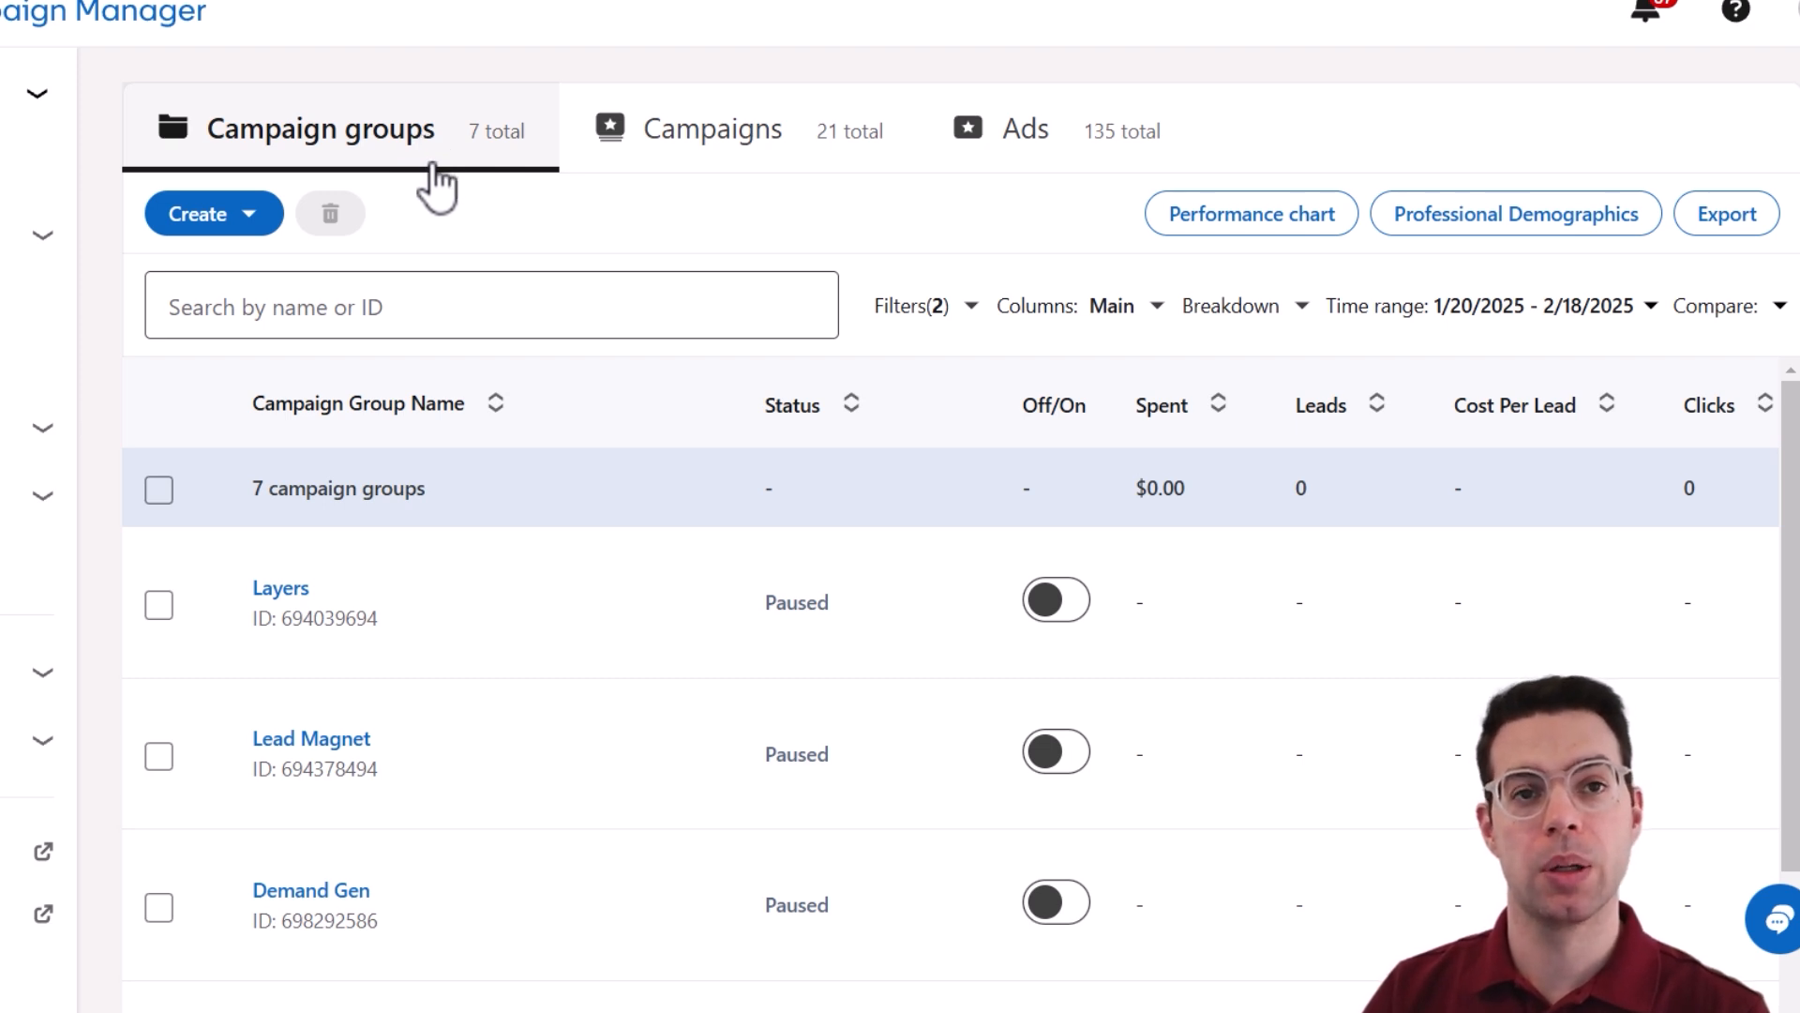
- Start a new campaign group and name it New Group
left_click(210, 220)
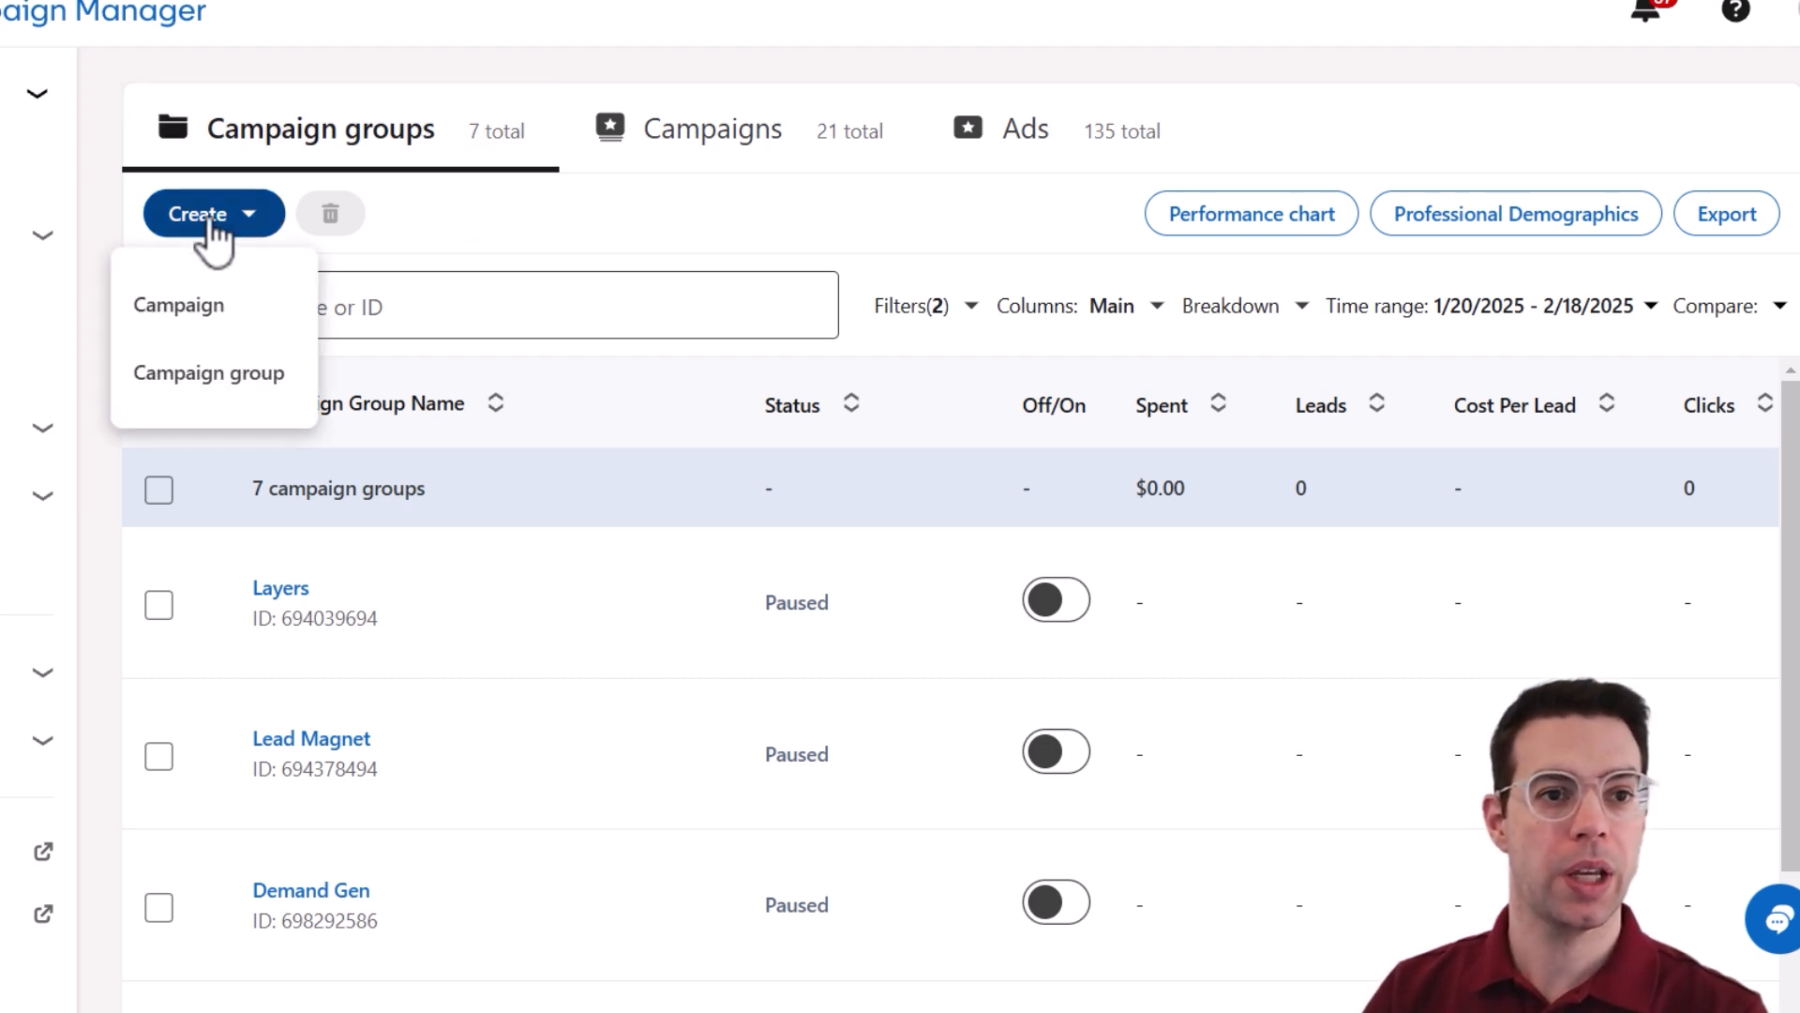
left_click(220, 388)
type("New Gro")
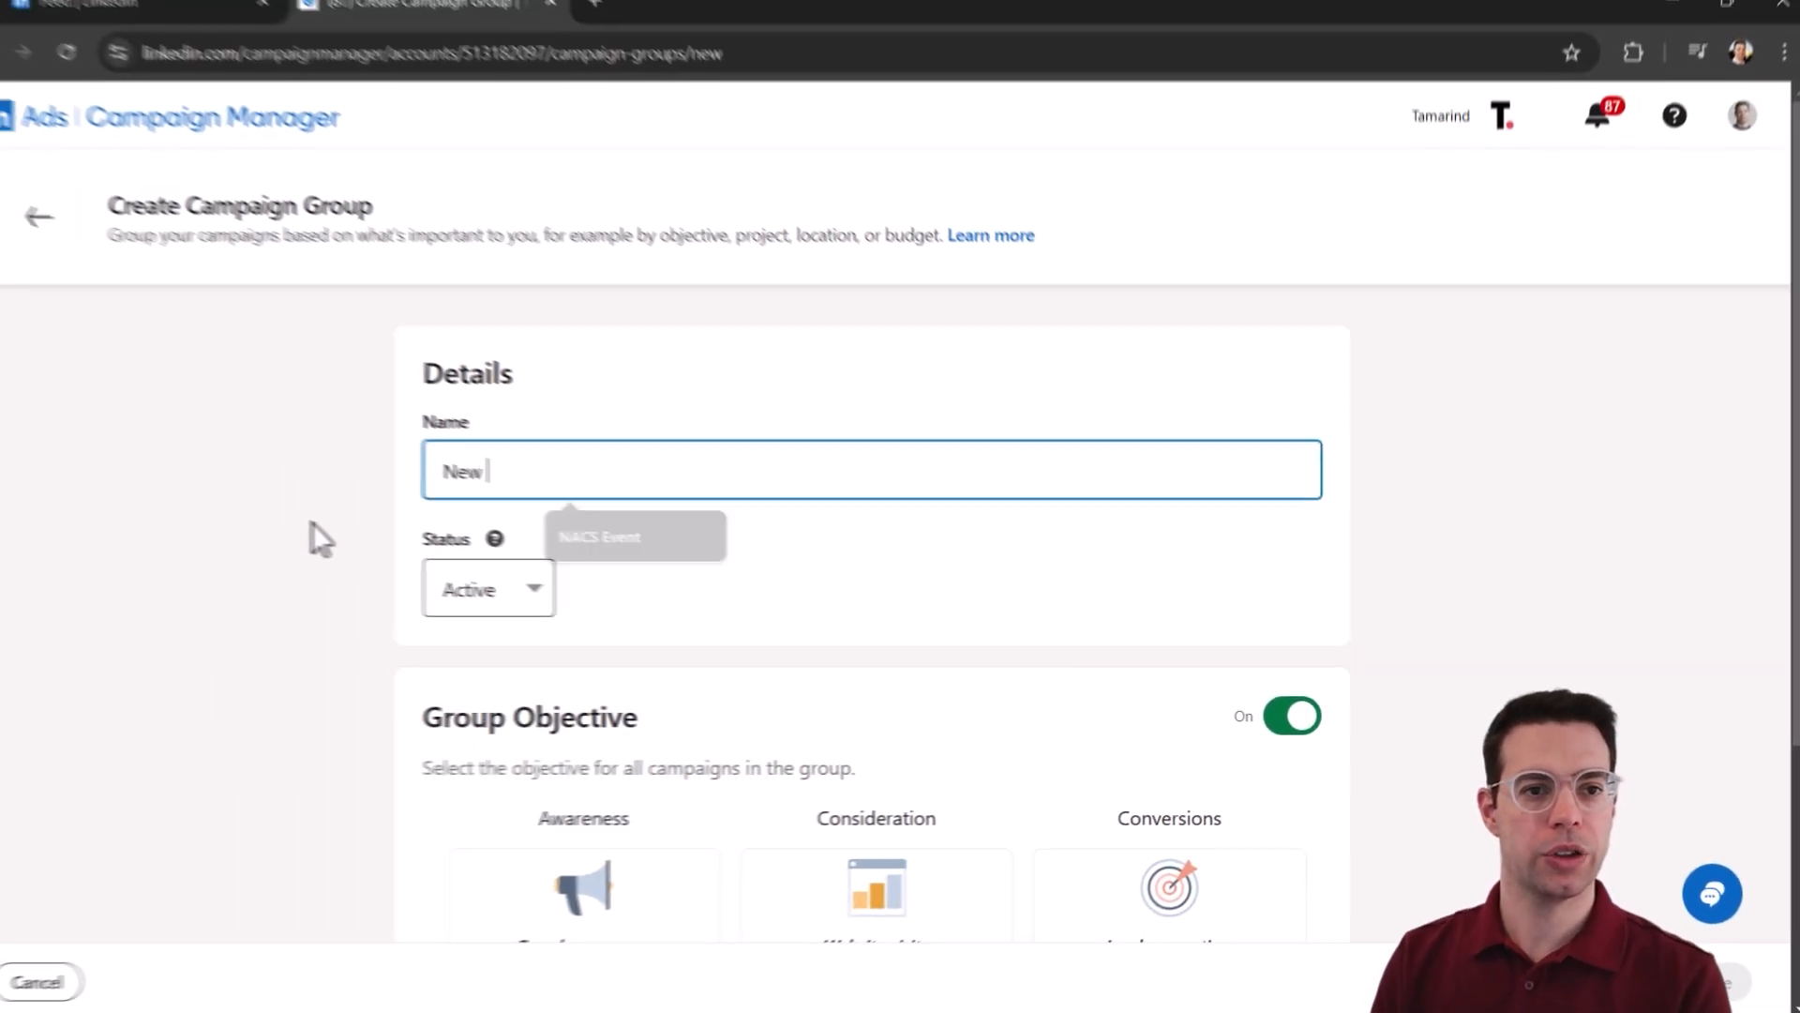
type("up")
- Select the Brand awareness group objective and choose to set a start and end date with a budget
scroll(784, 631, "down", 4)
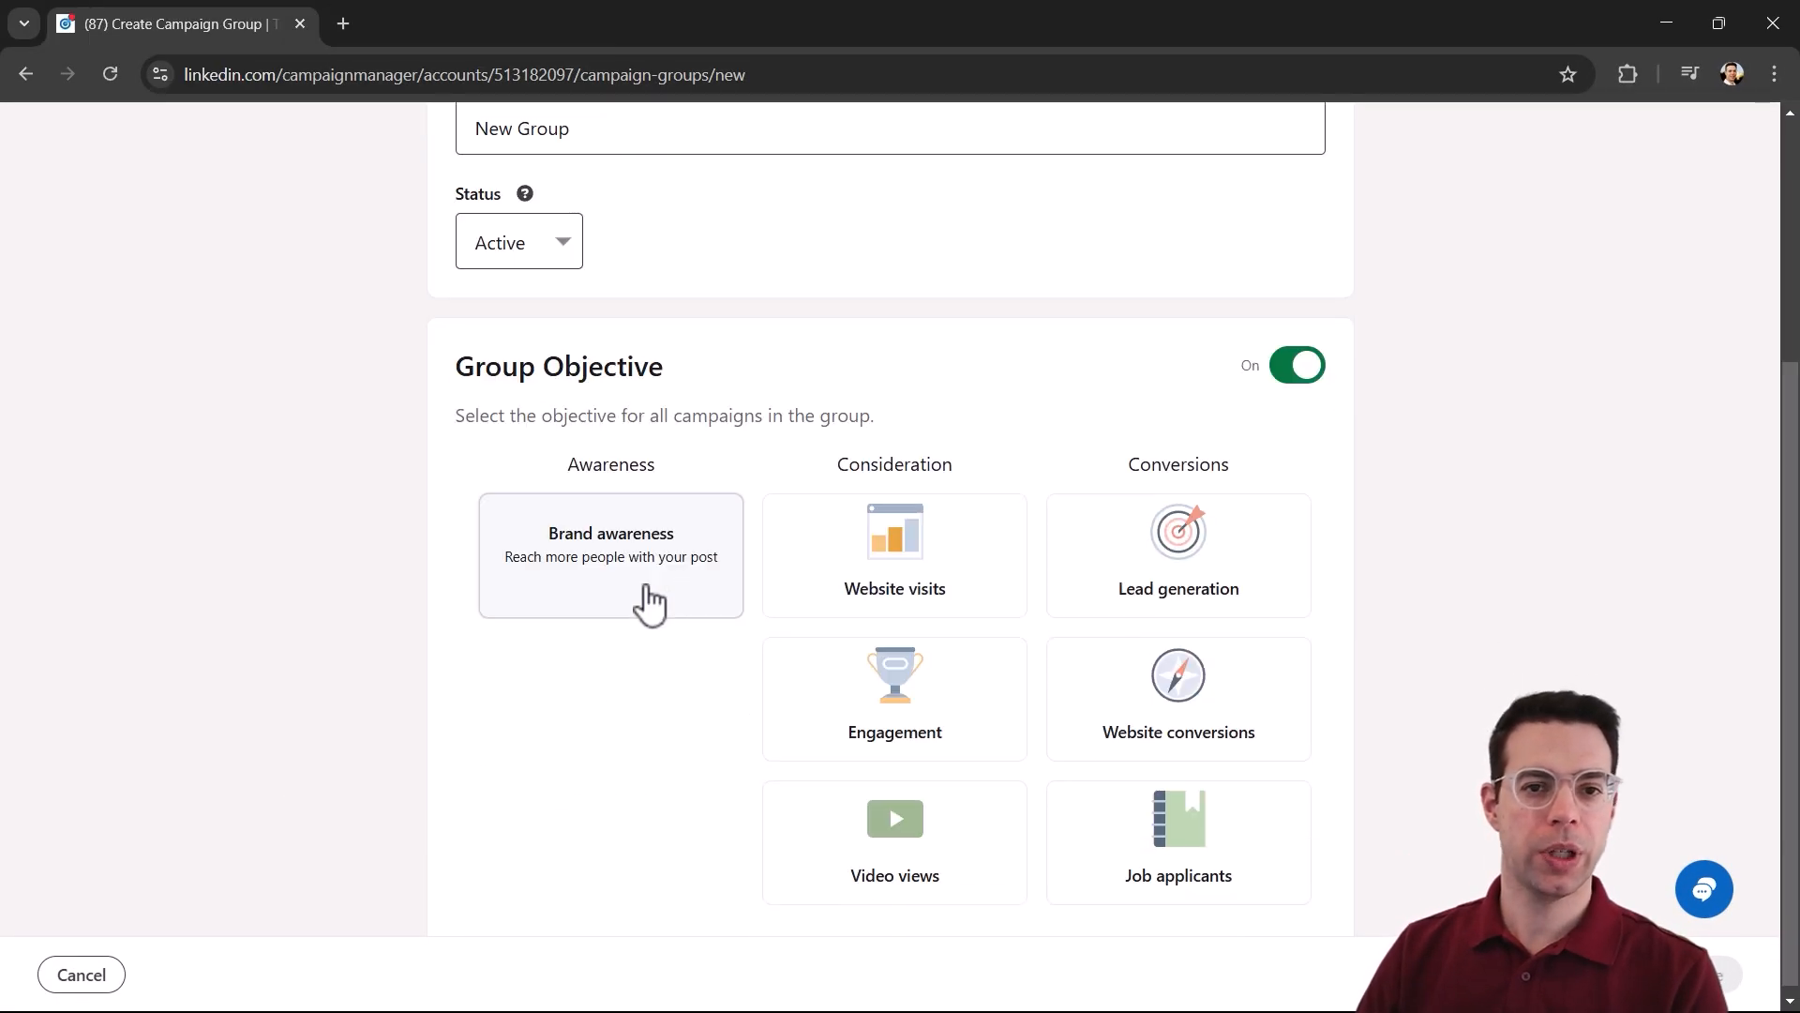
left_click(638, 581)
scroll(643, 506, "down", 2)
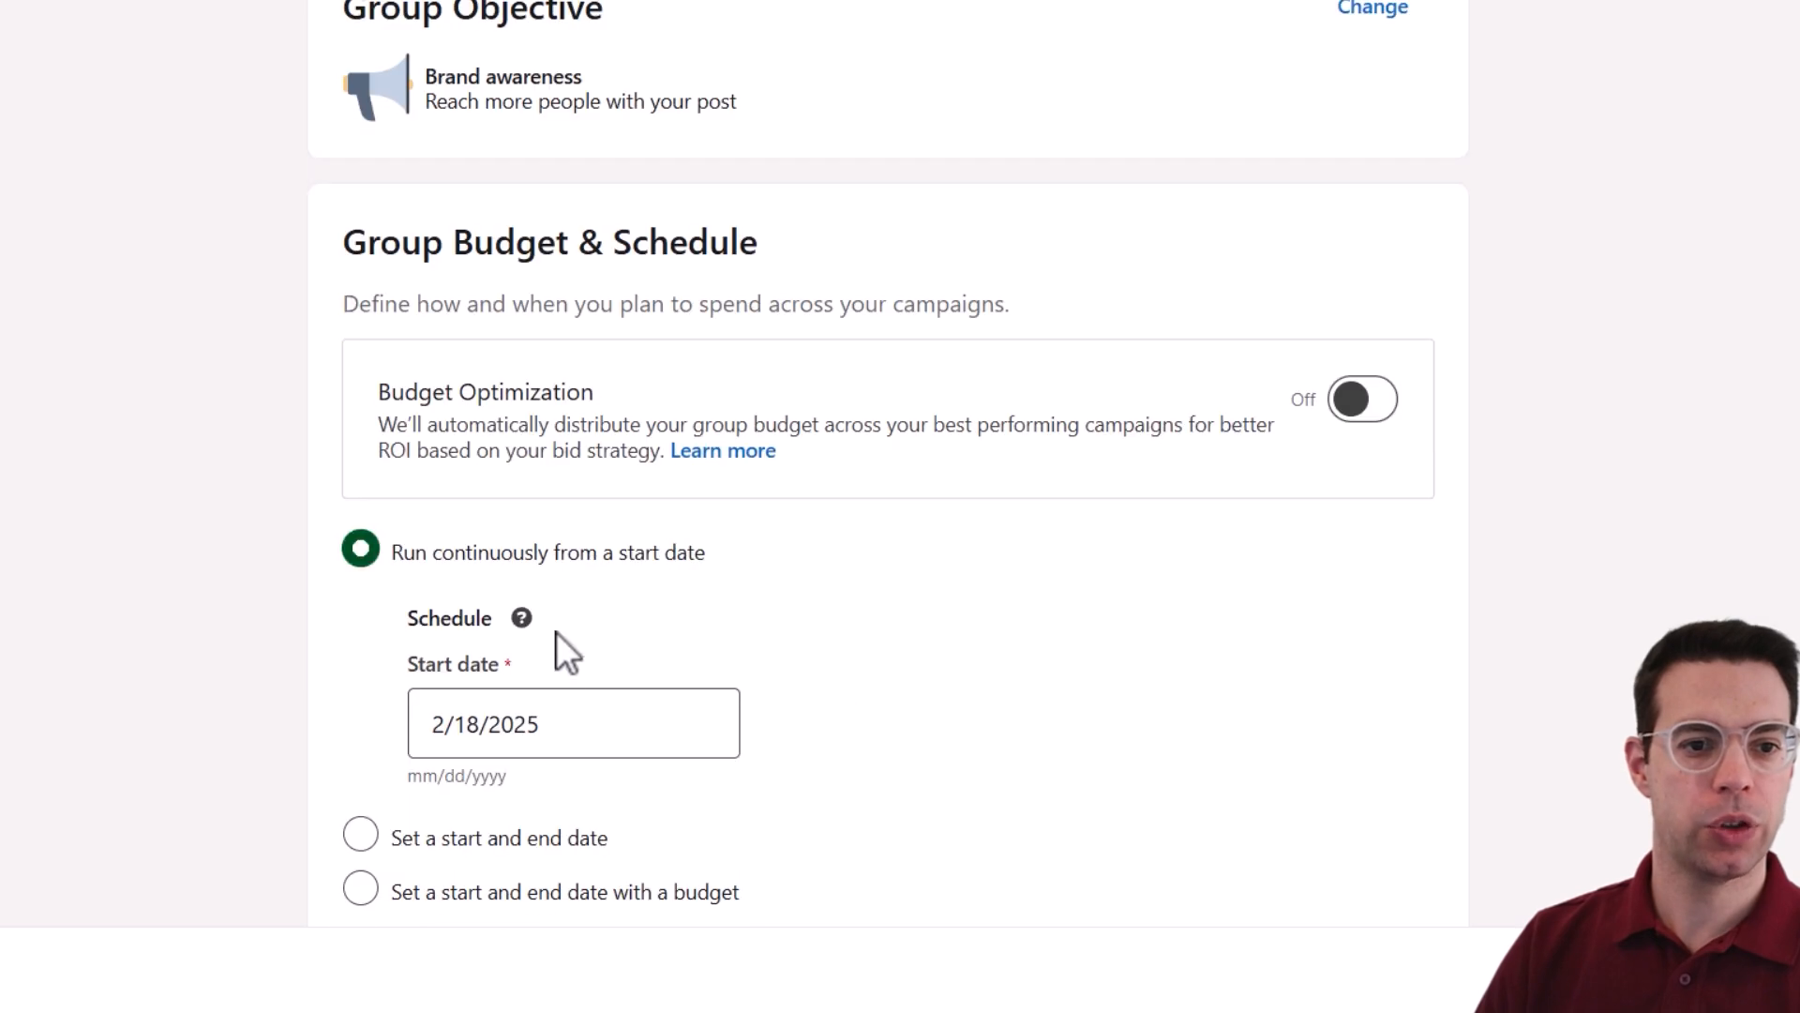
left_click(492, 895)
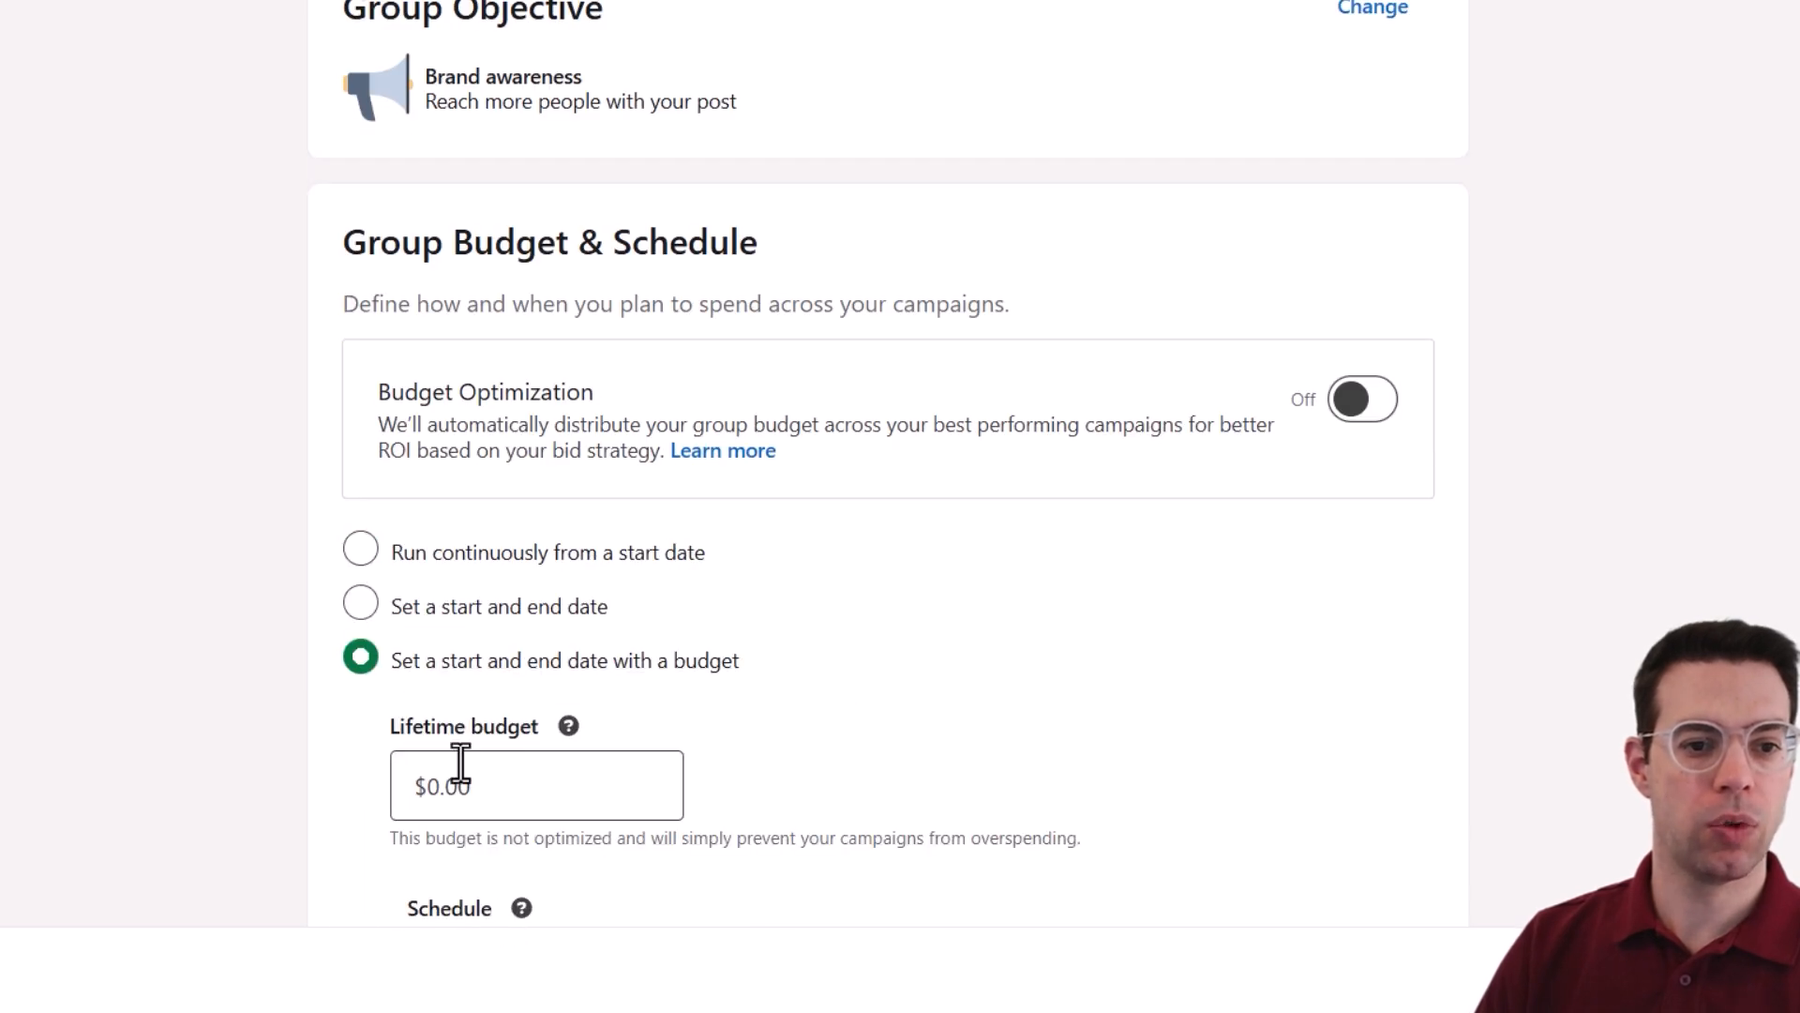
scroll(537, 668, "down", 2)
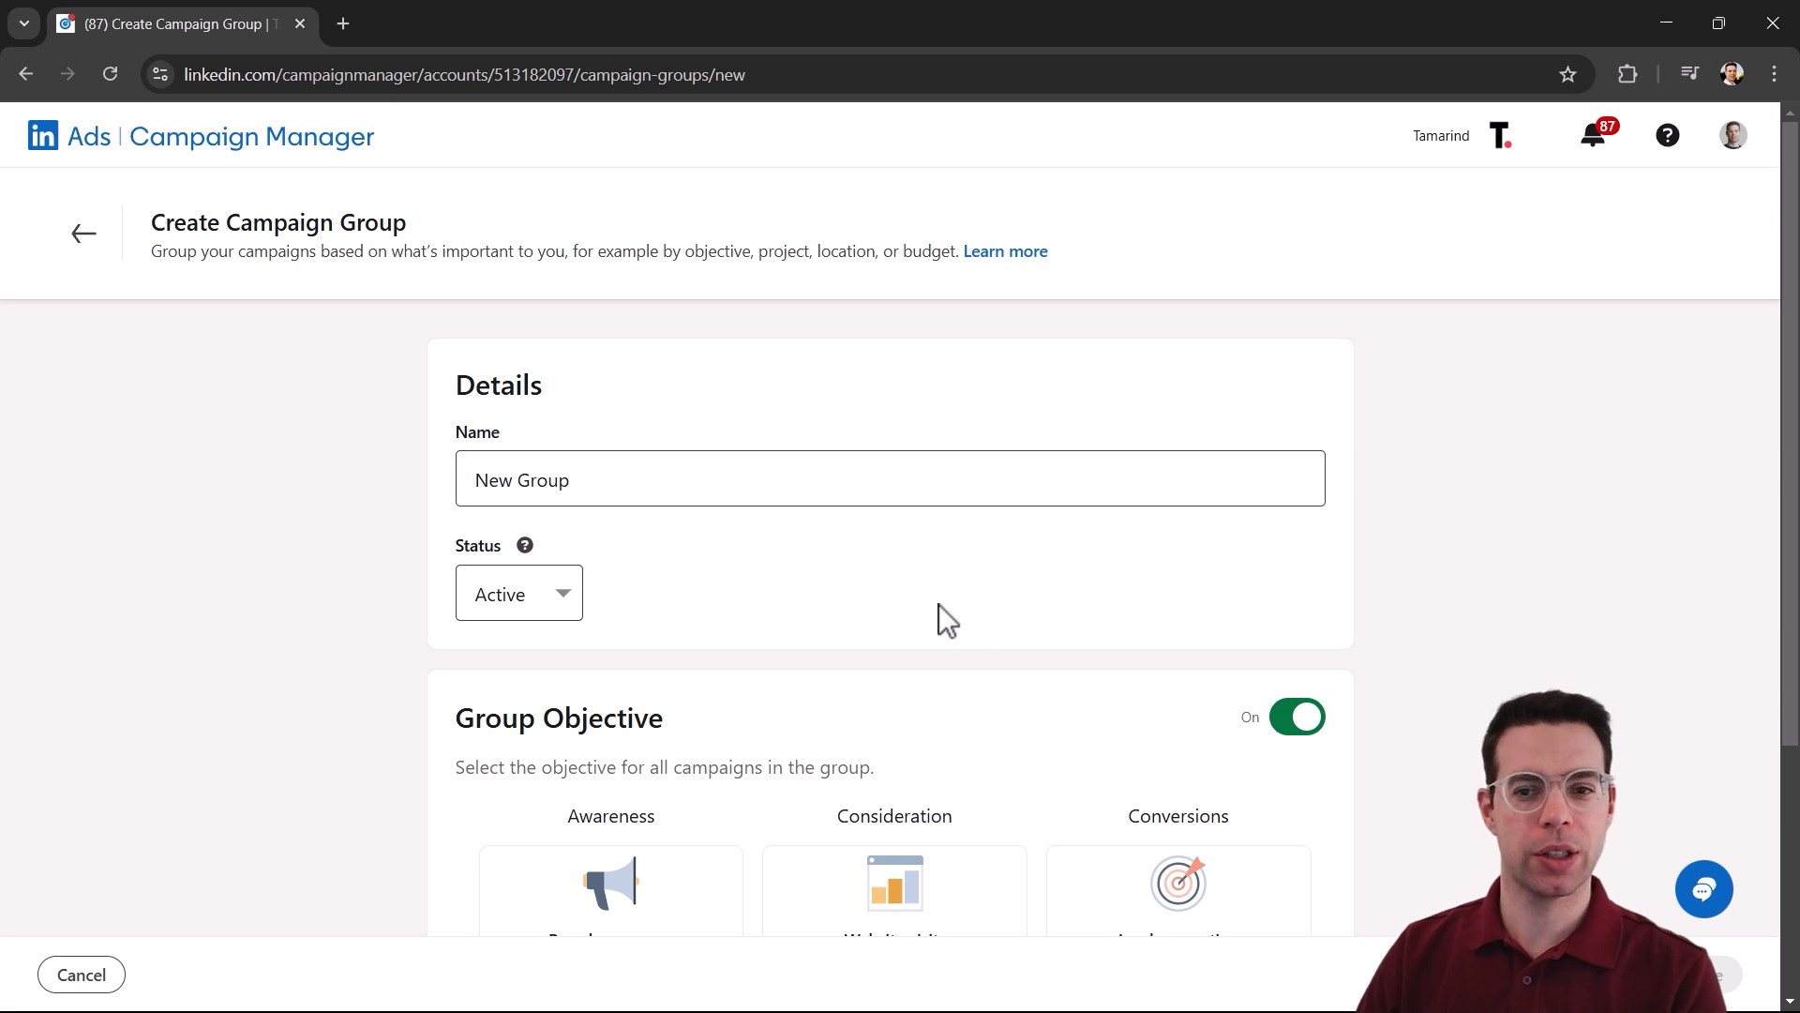
- Switch off the group objective for New Group and save the campaign group
left_click(1303, 718)
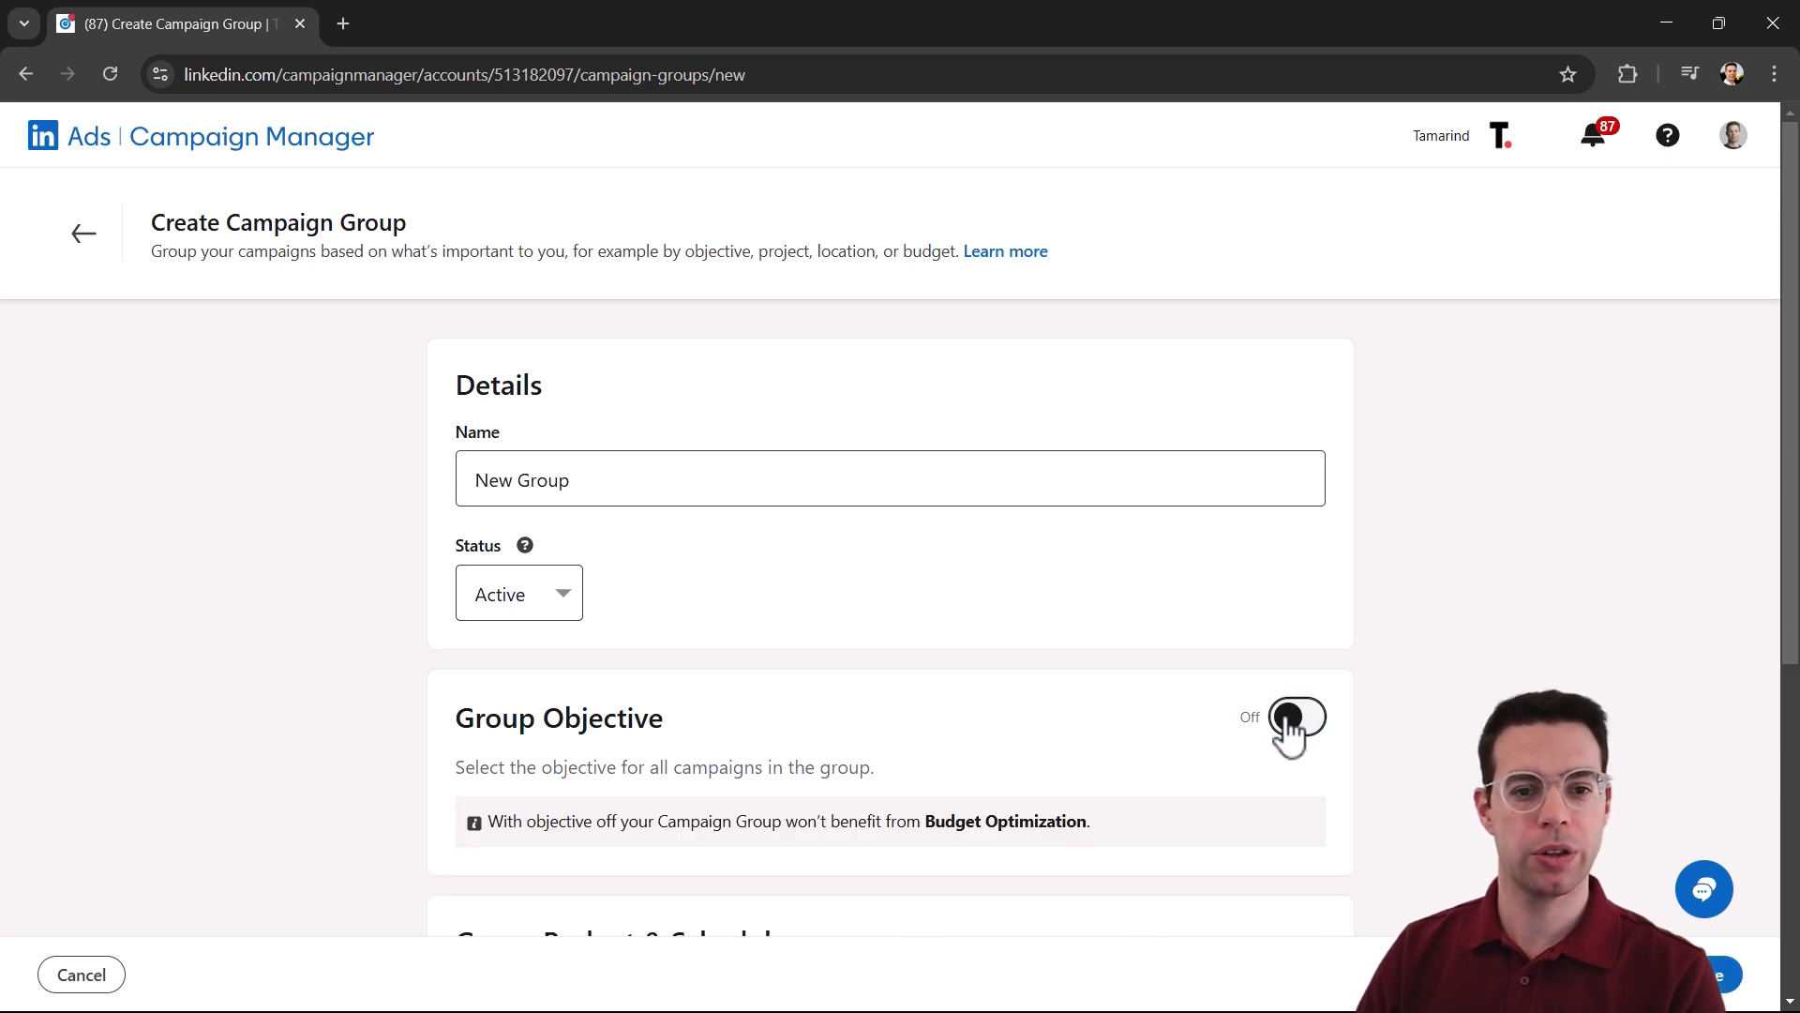
scroll(1125, 623, "down", 1)
scroll(1126, 623, "down", 5)
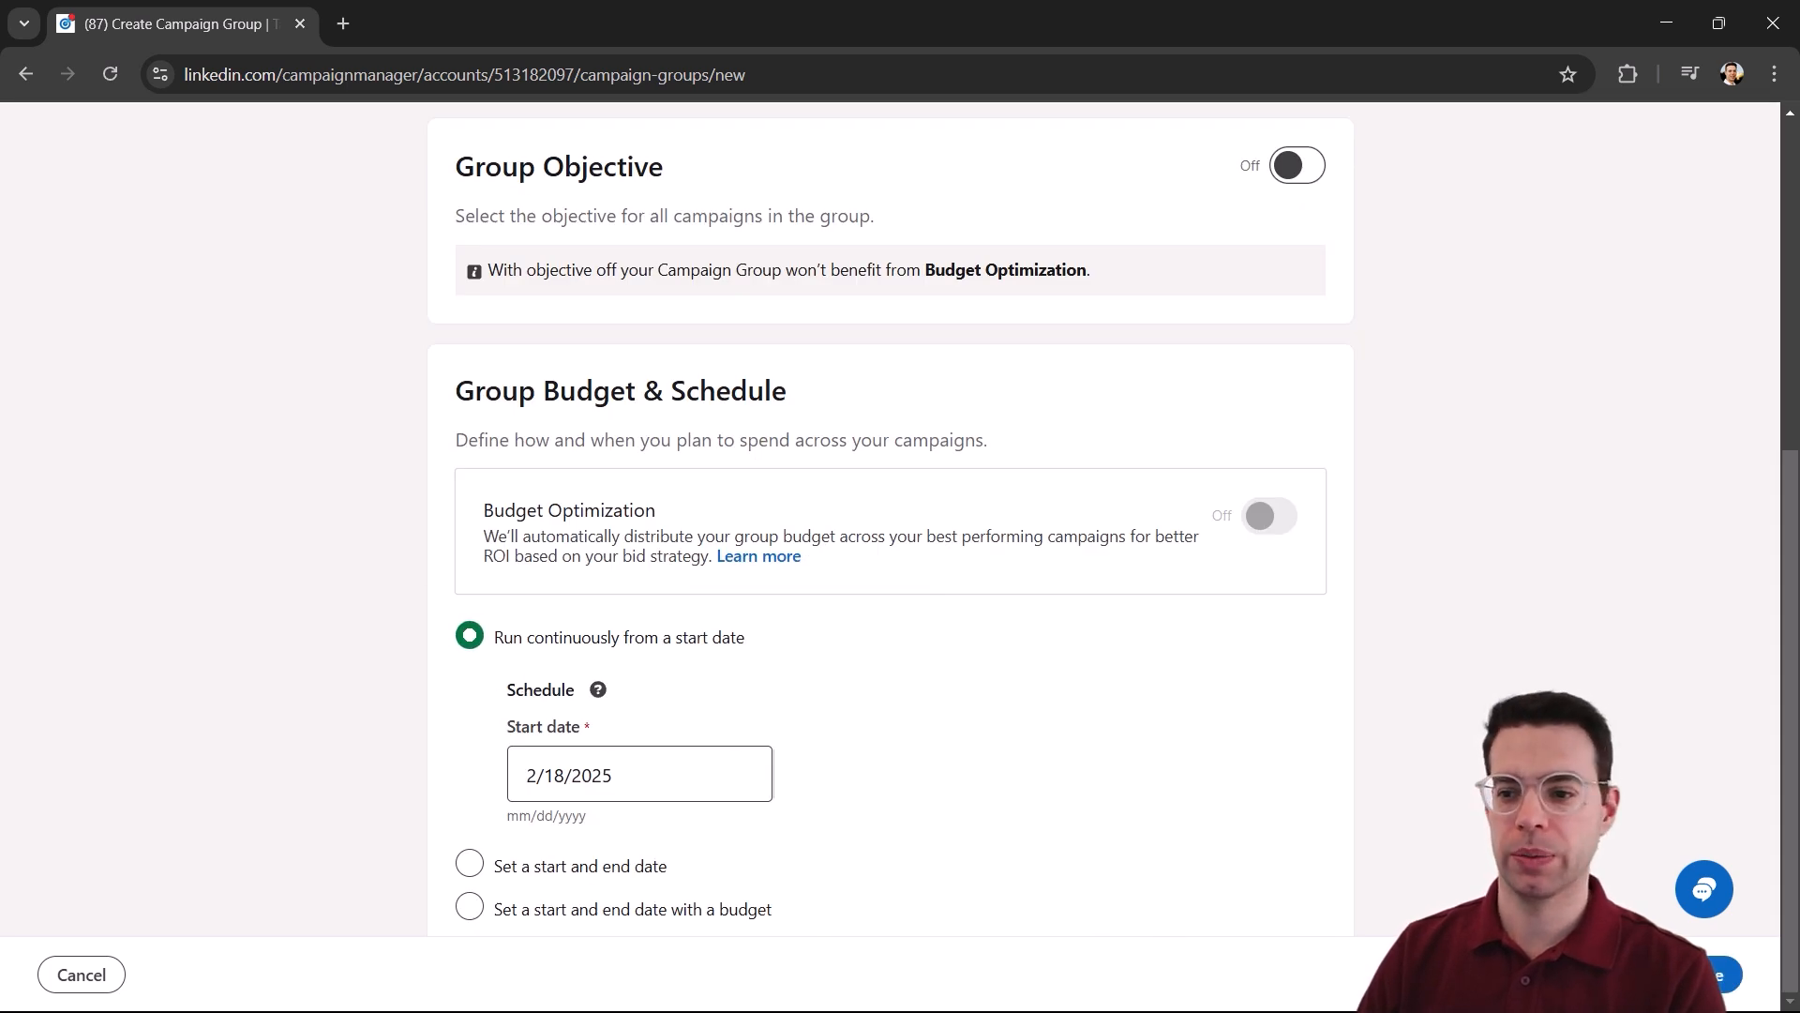
left_click(1722, 982)
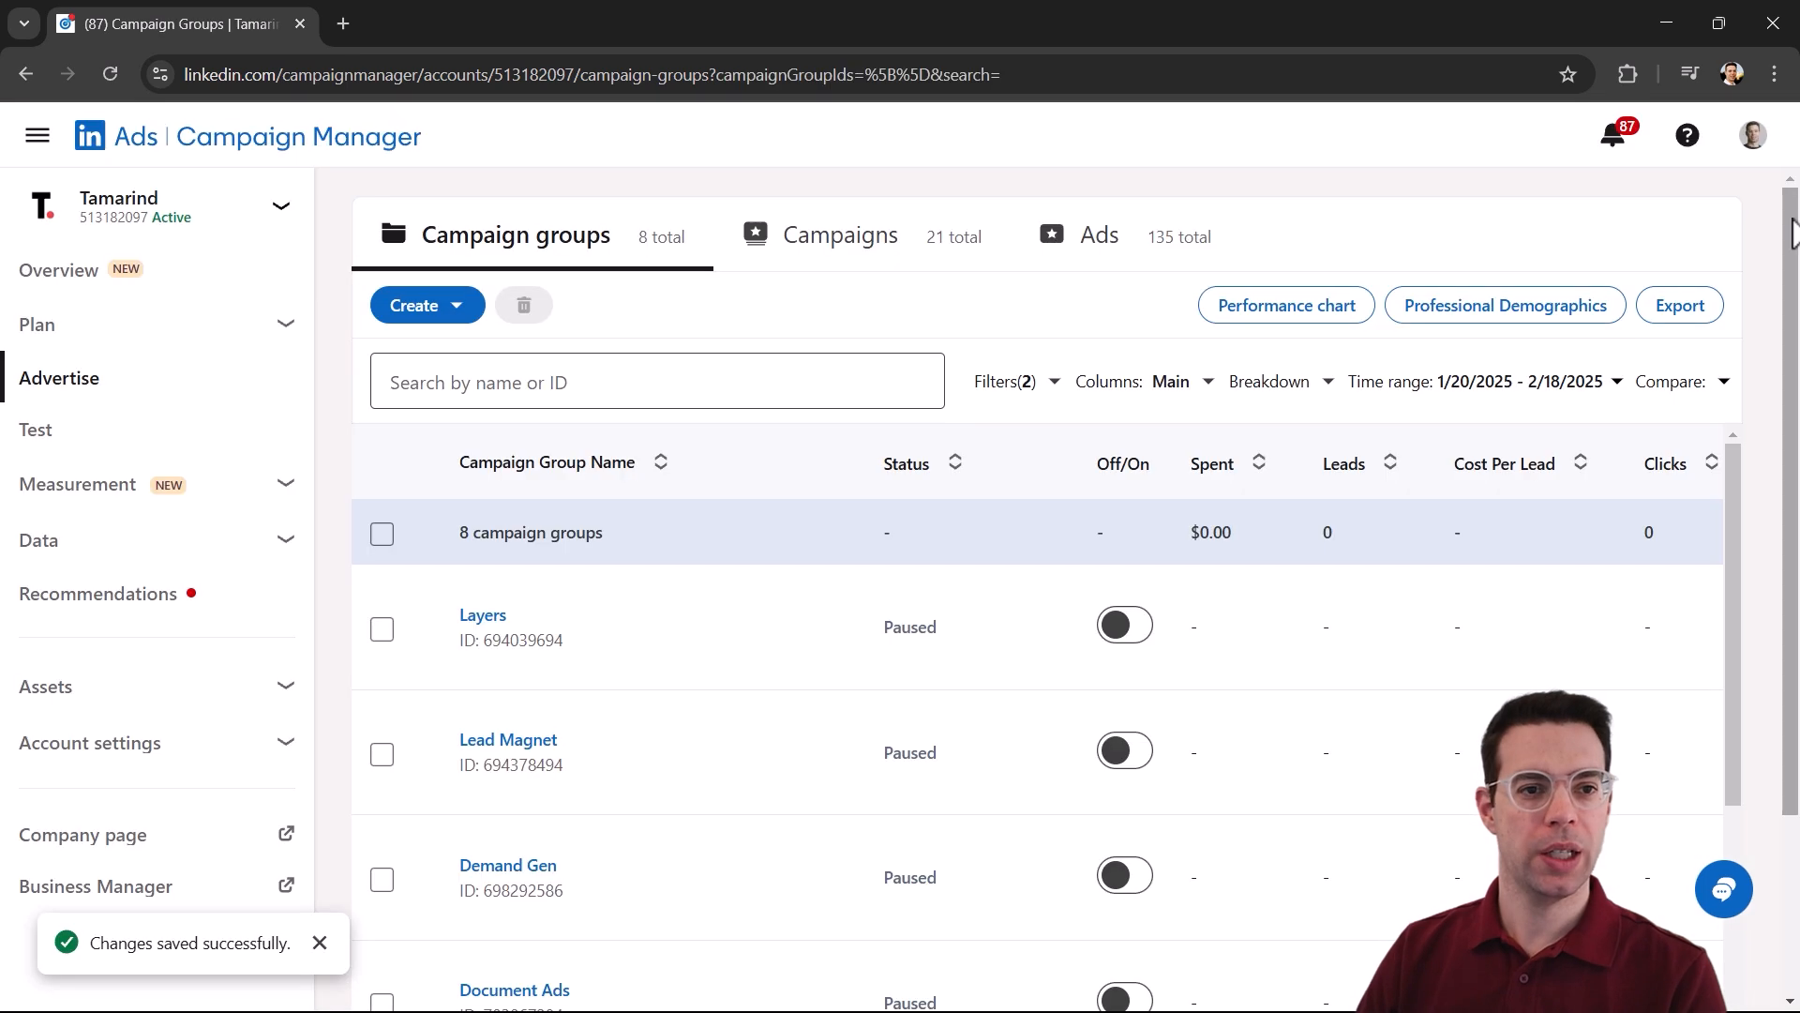
- Find New Group in the campaign groups list and open the campaigns for that group
left_click_drag(1797, 694, 1797, 797)
left_click_drag(1792, 307, 1792, 389)
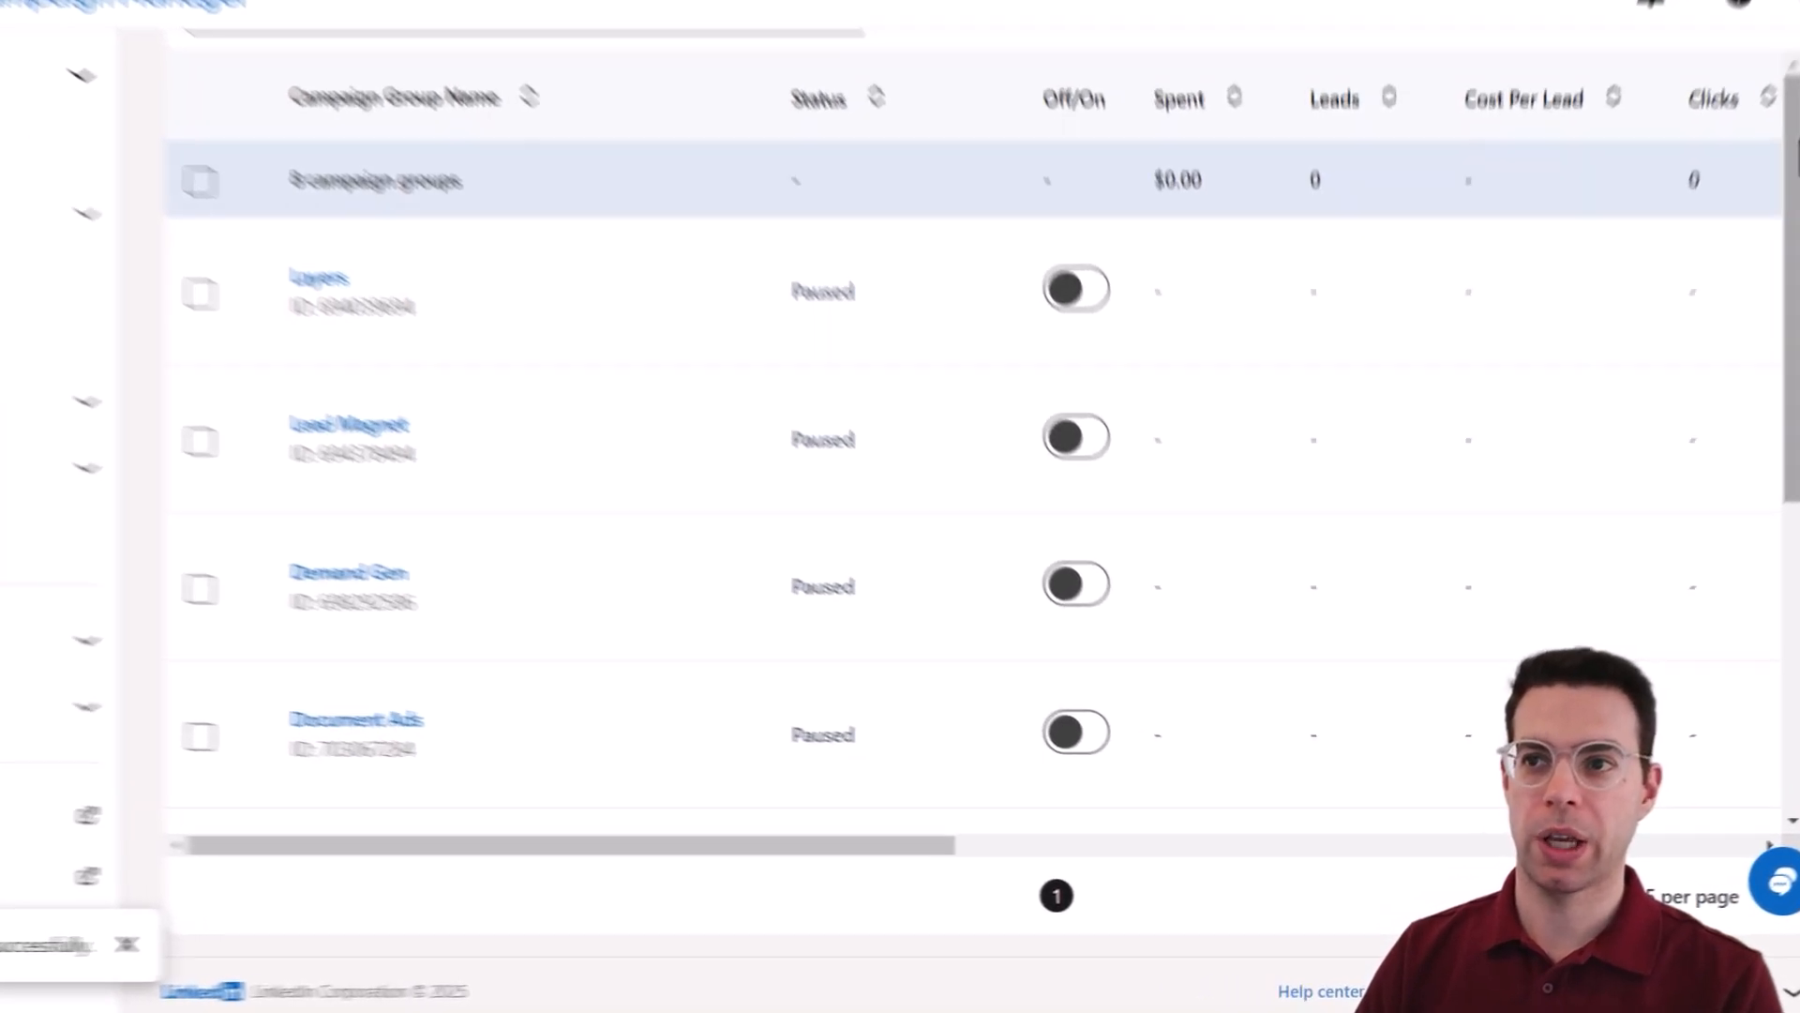
left_click_drag(1732, 272, 1732, 363)
scroll(469, 563, "down", 4)
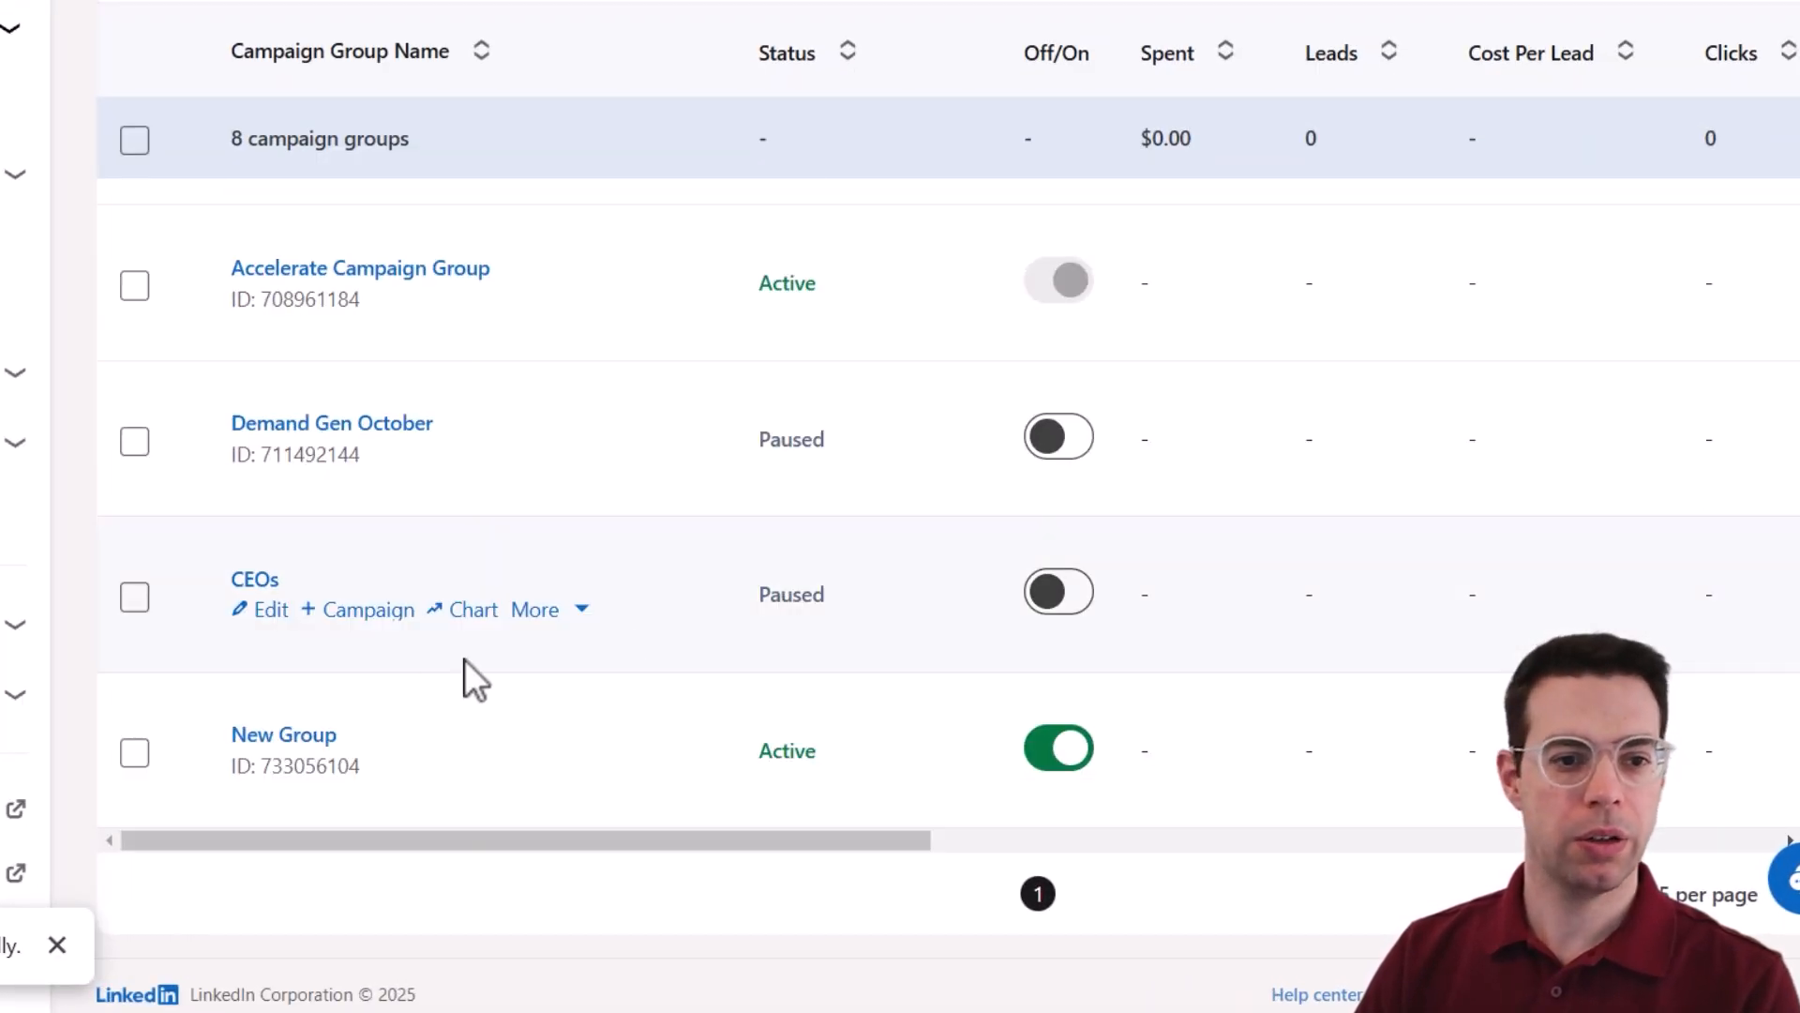
left_click(270, 739)
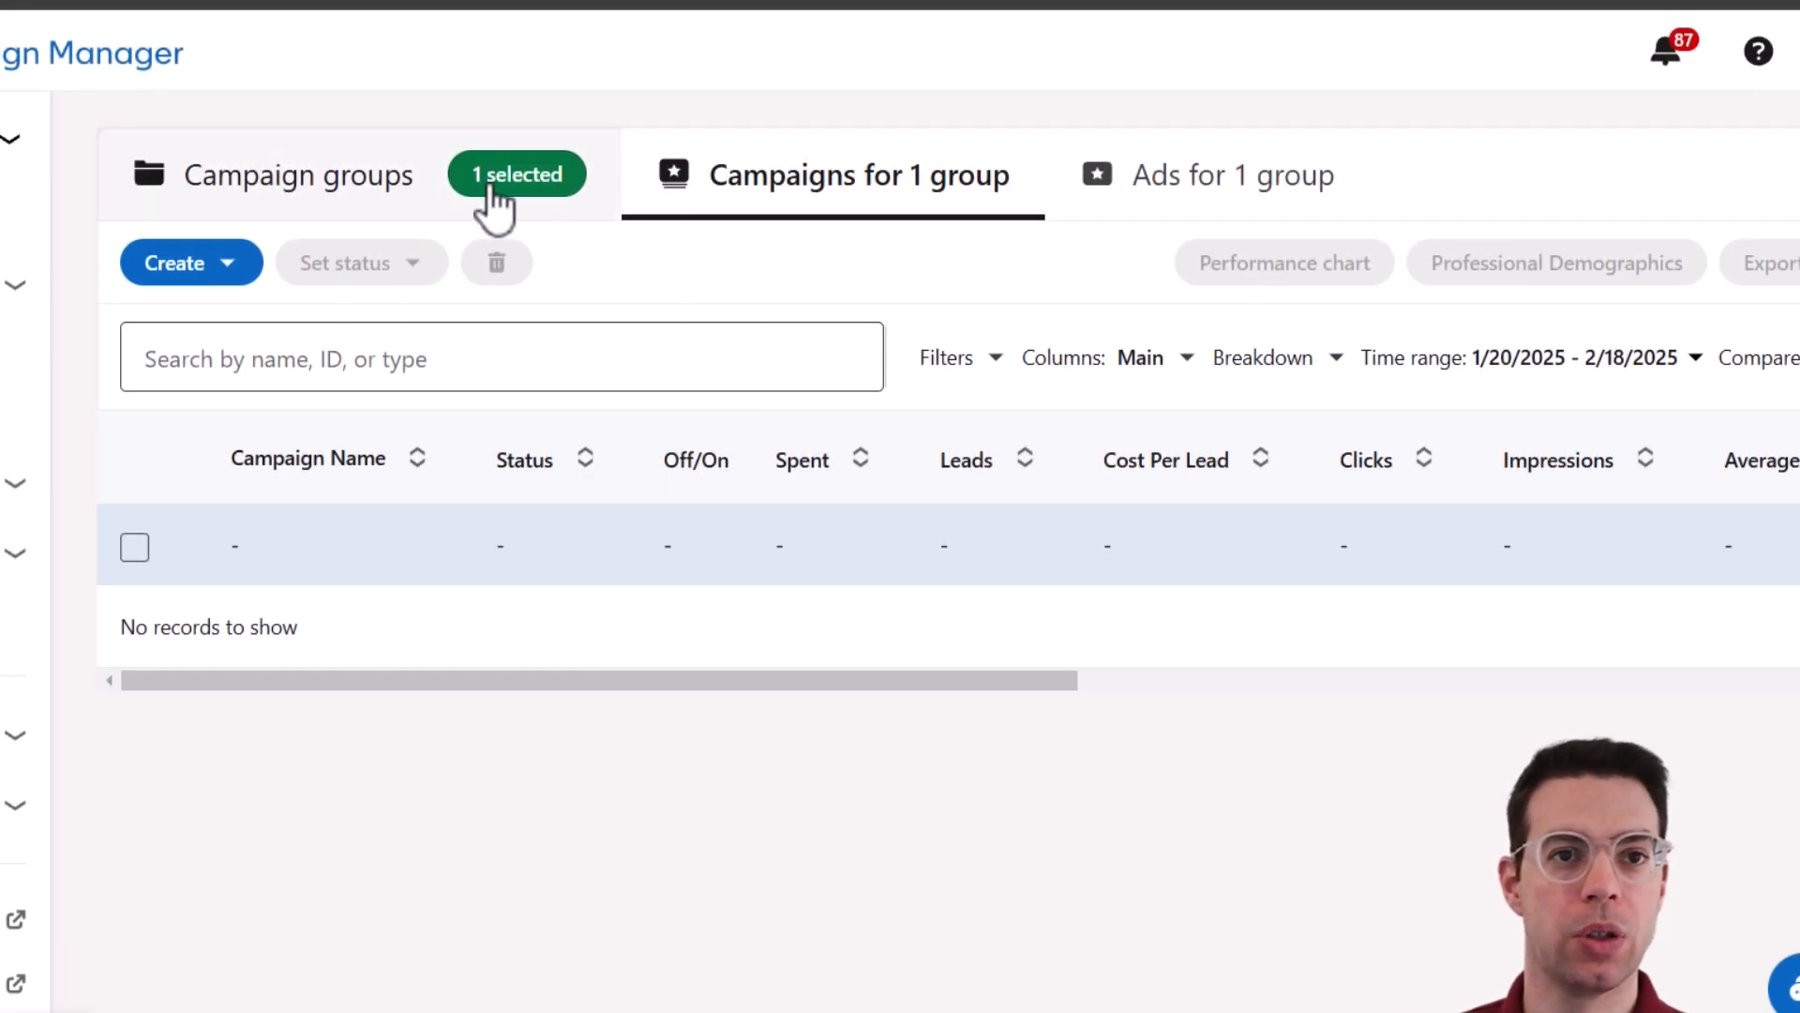
left_click(521, 180)
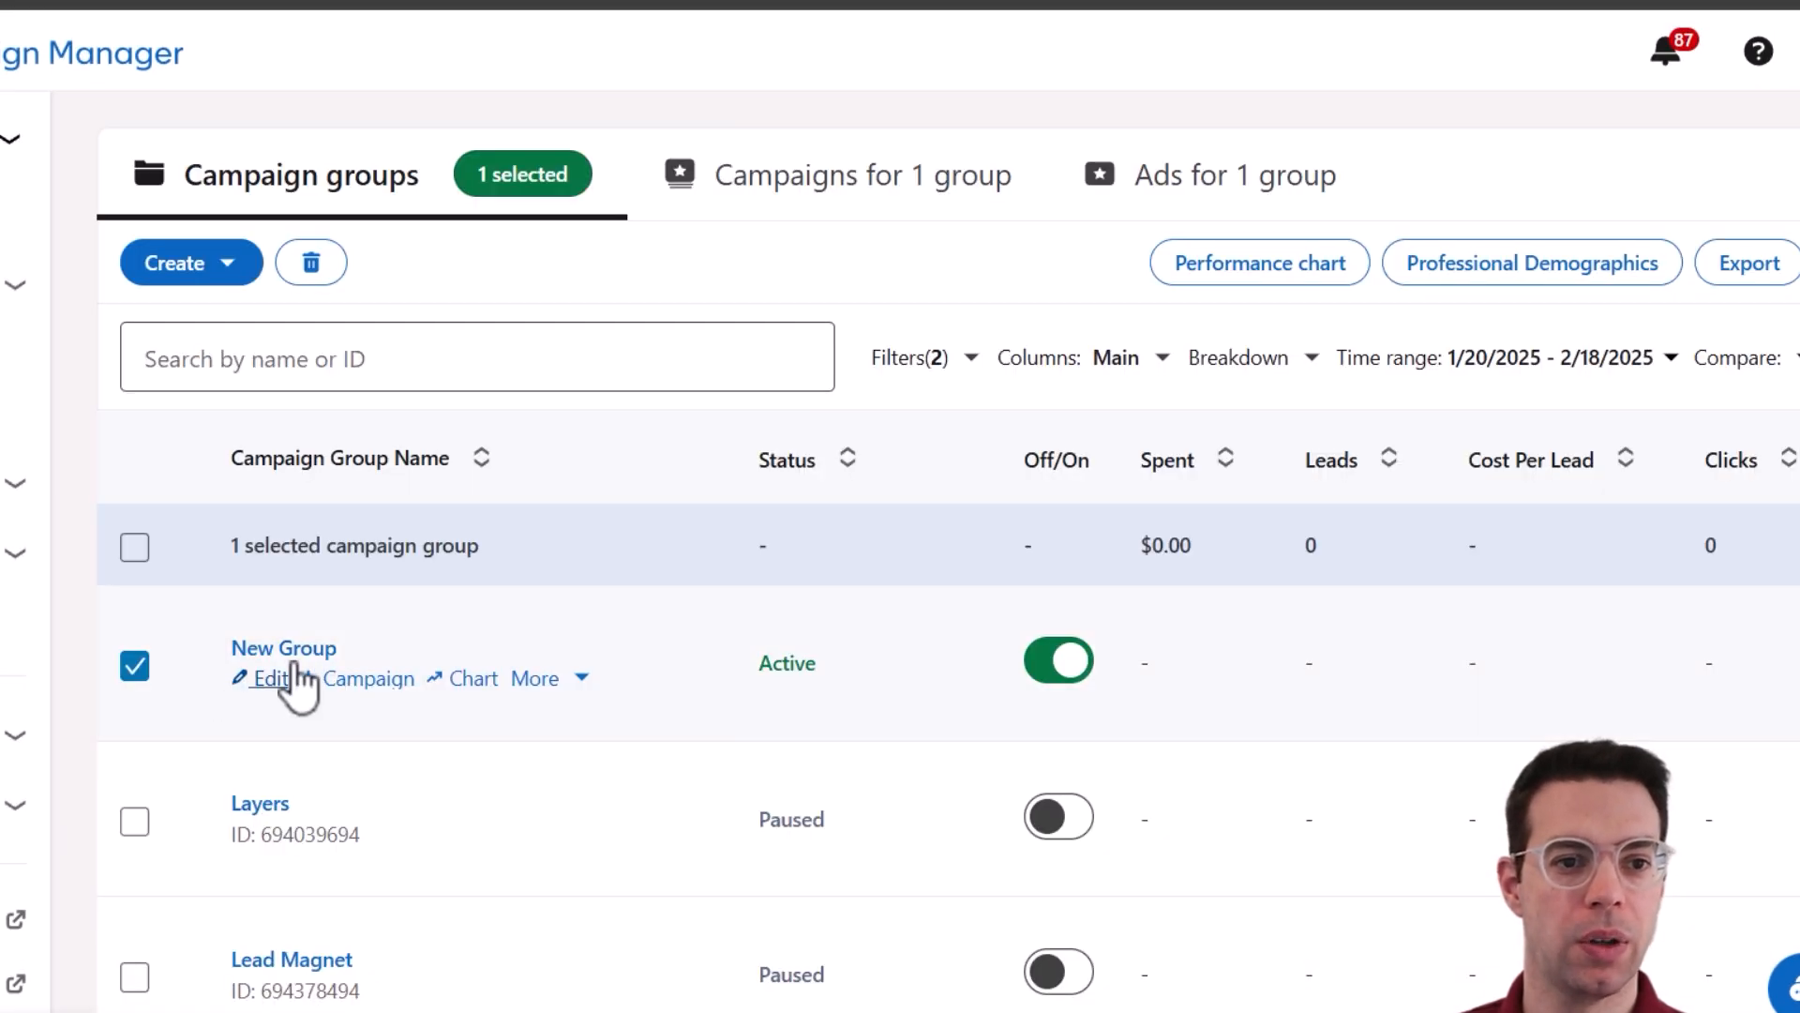
left_click(746, 183)
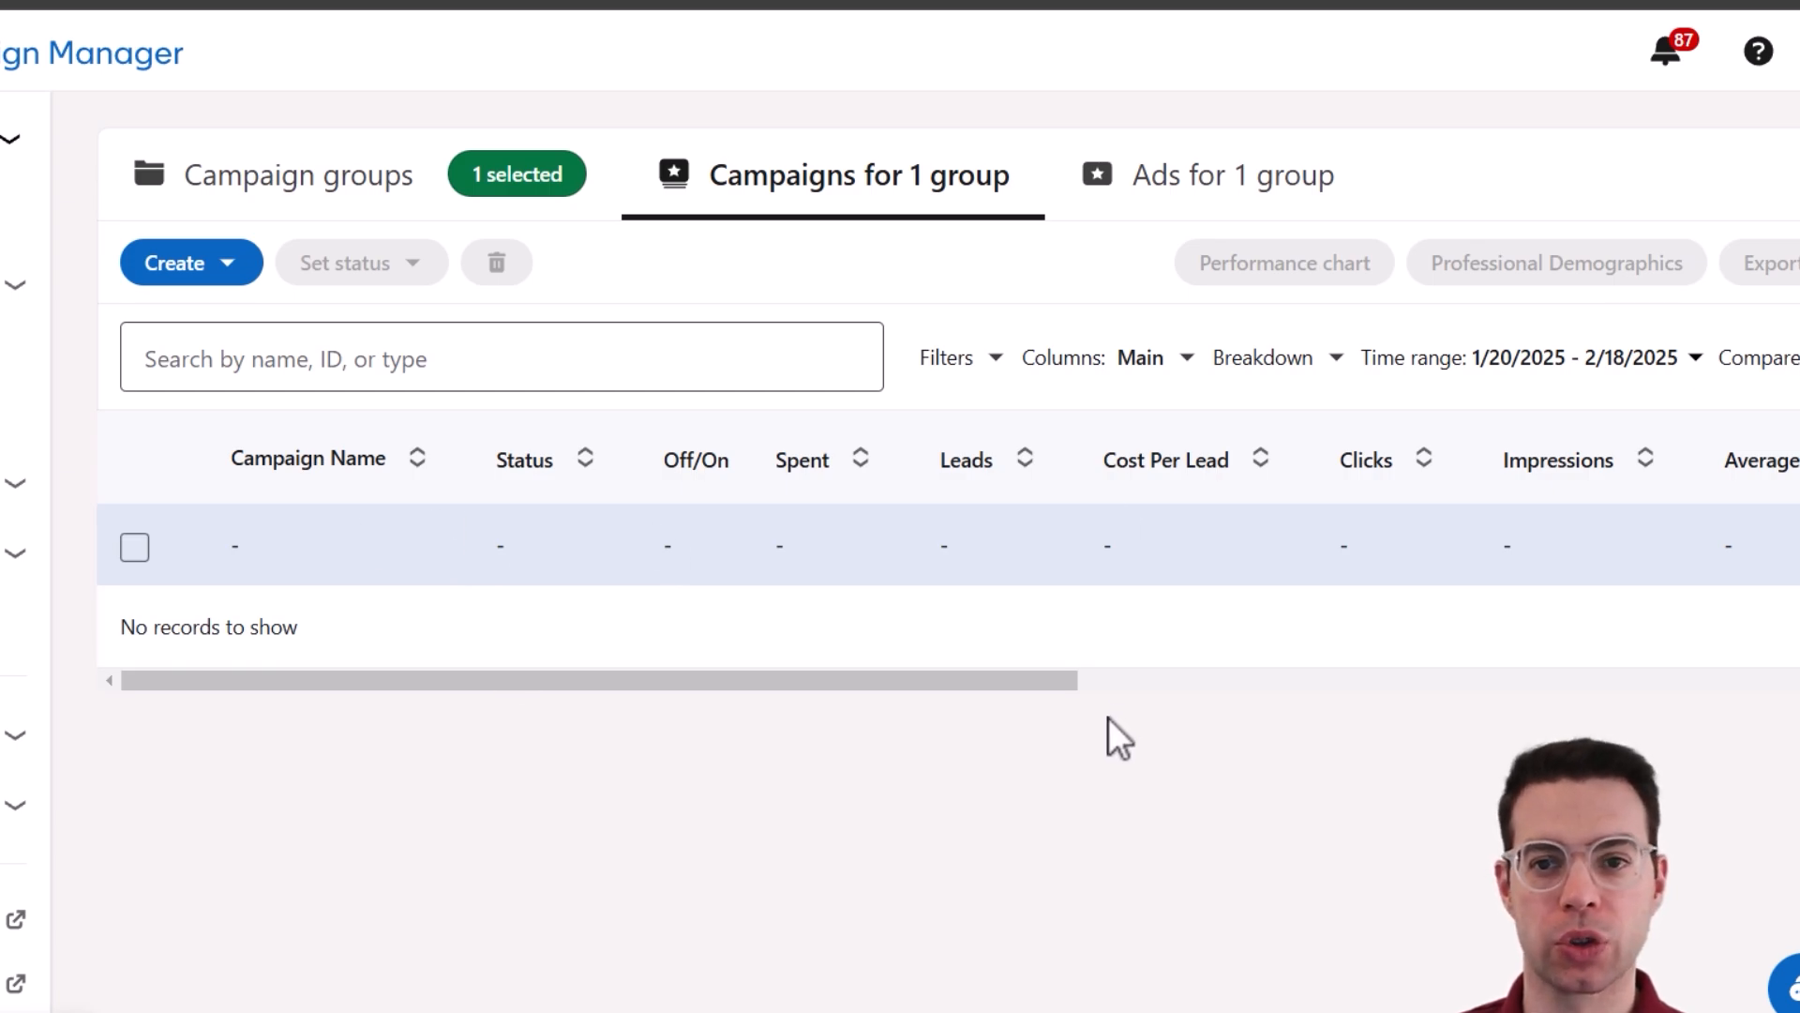
- Create a Lead generation campaign with the Classic build option and keep New Group as its campaign group
left_click(214, 263)
left_click(173, 361)
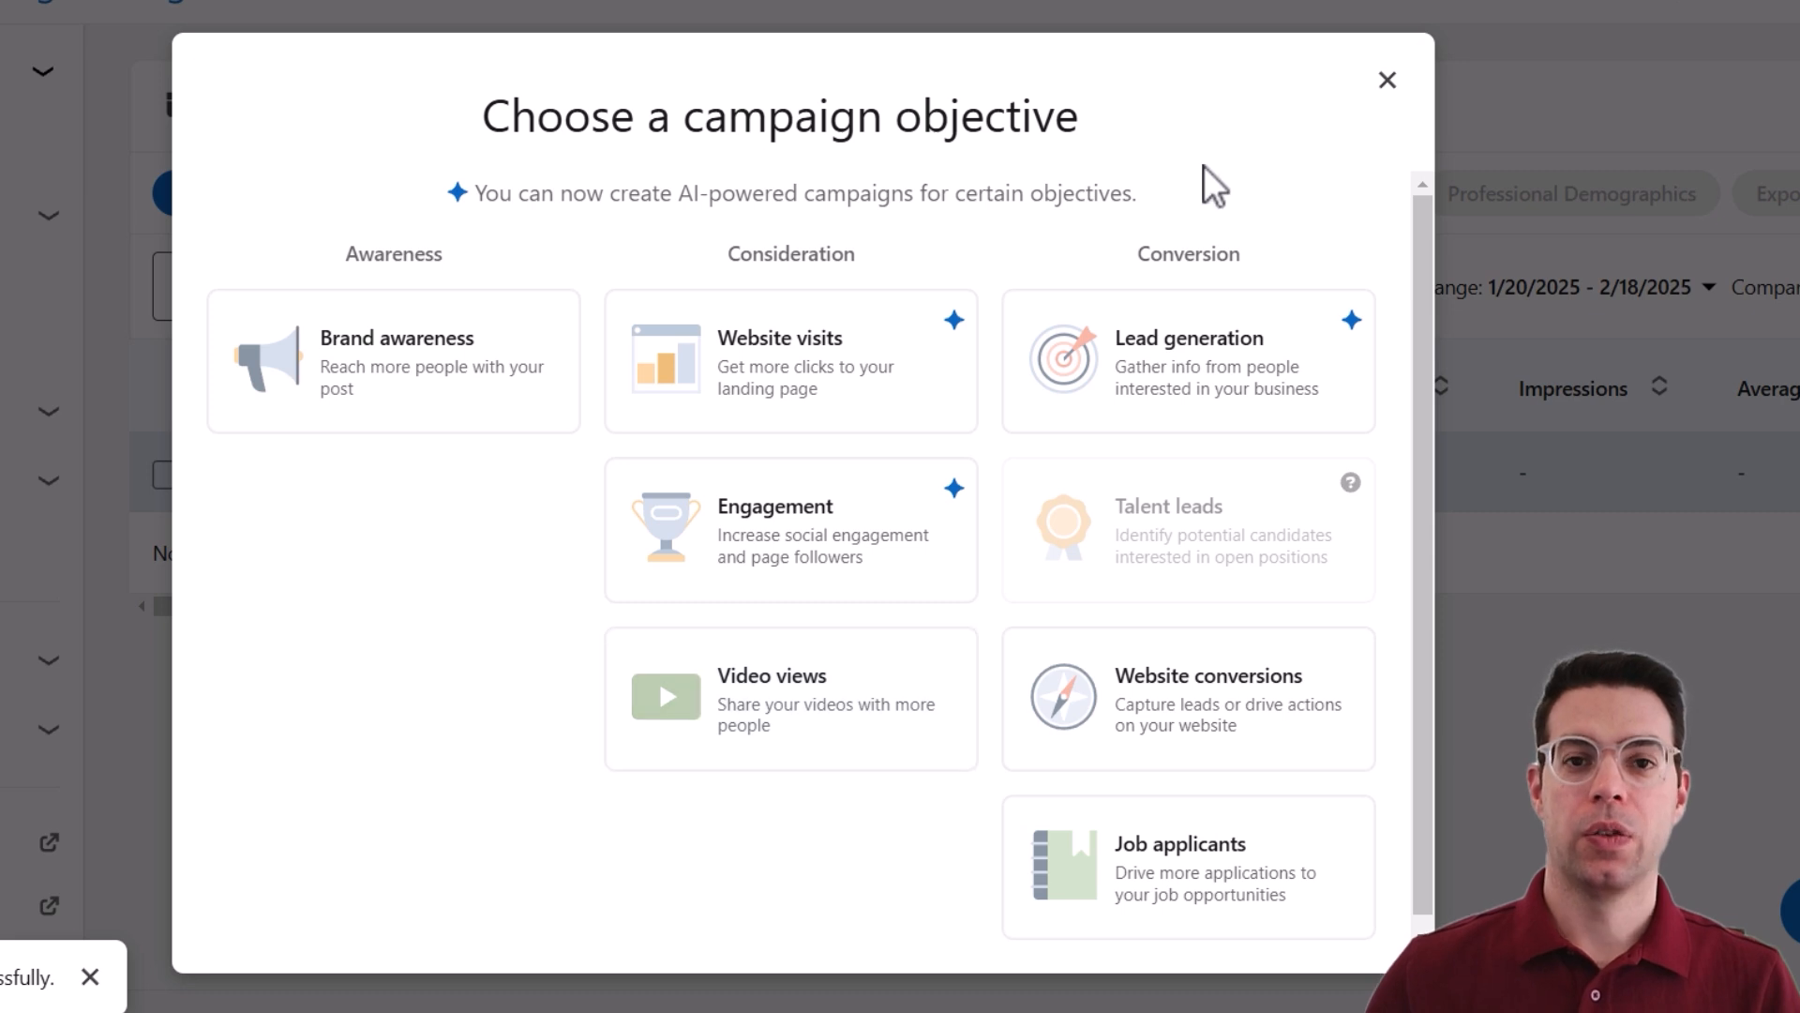
left_click(1236, 380)
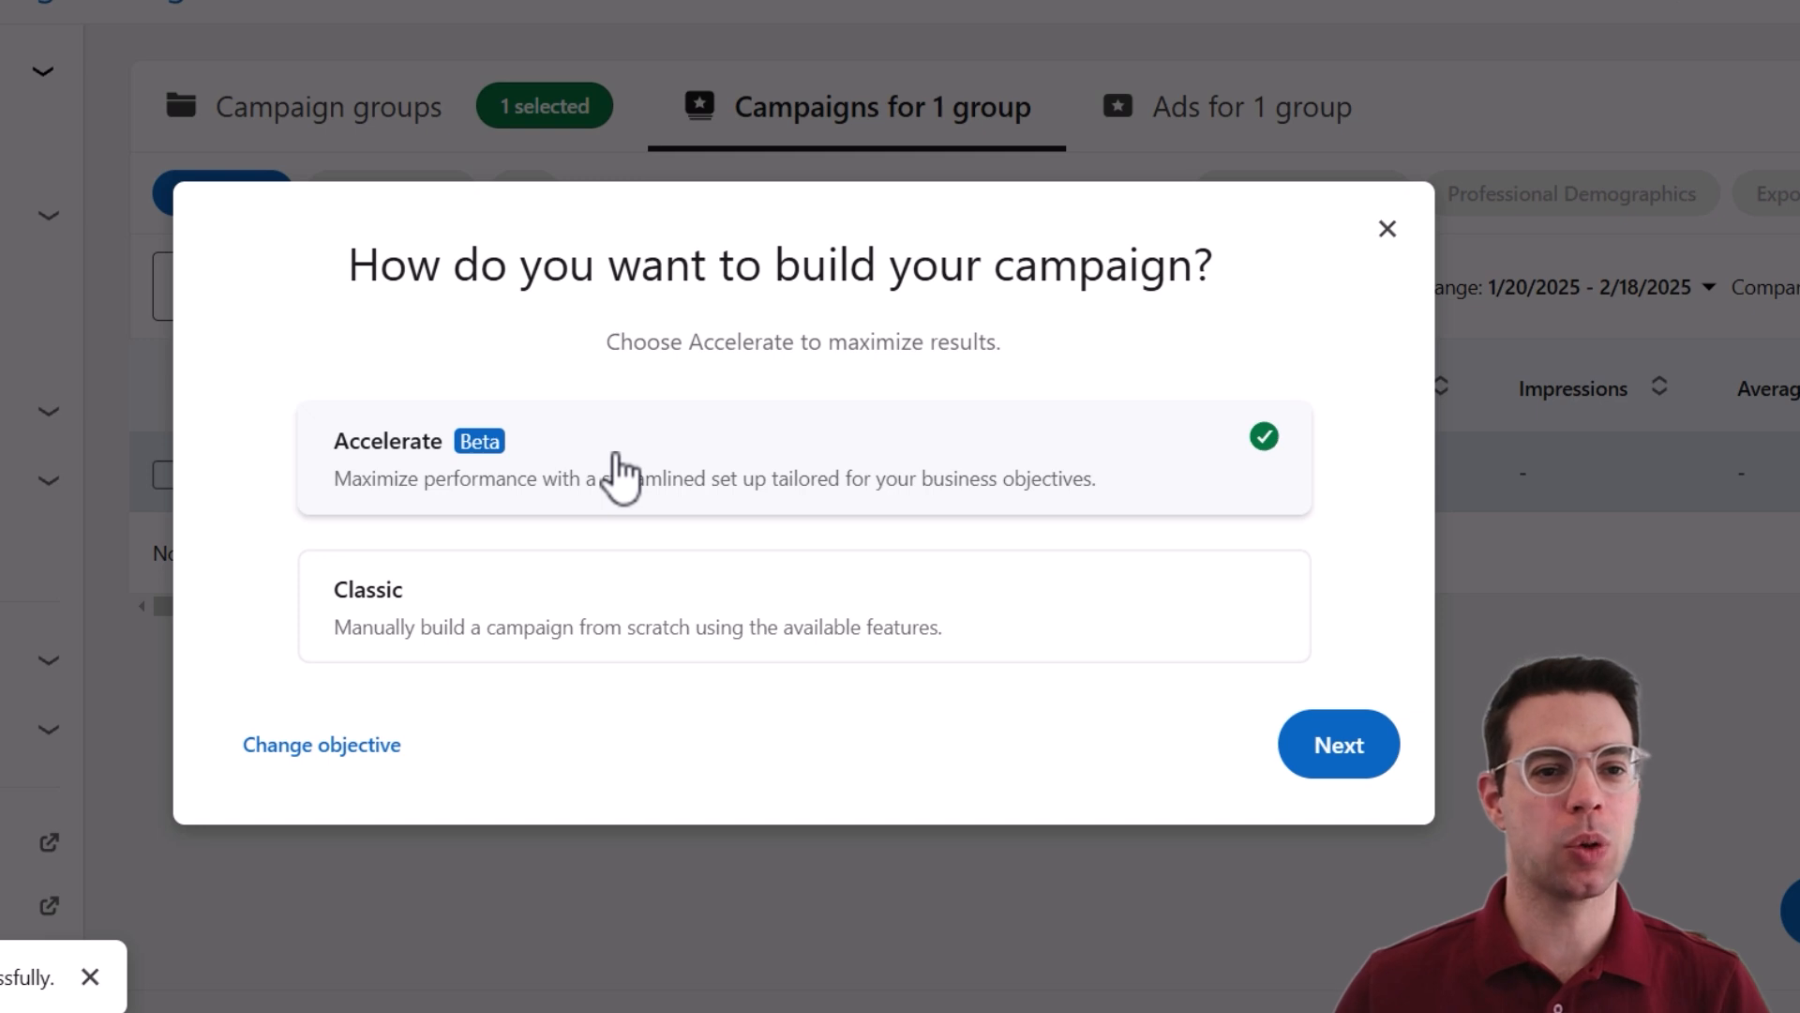
left_click(640, 607)
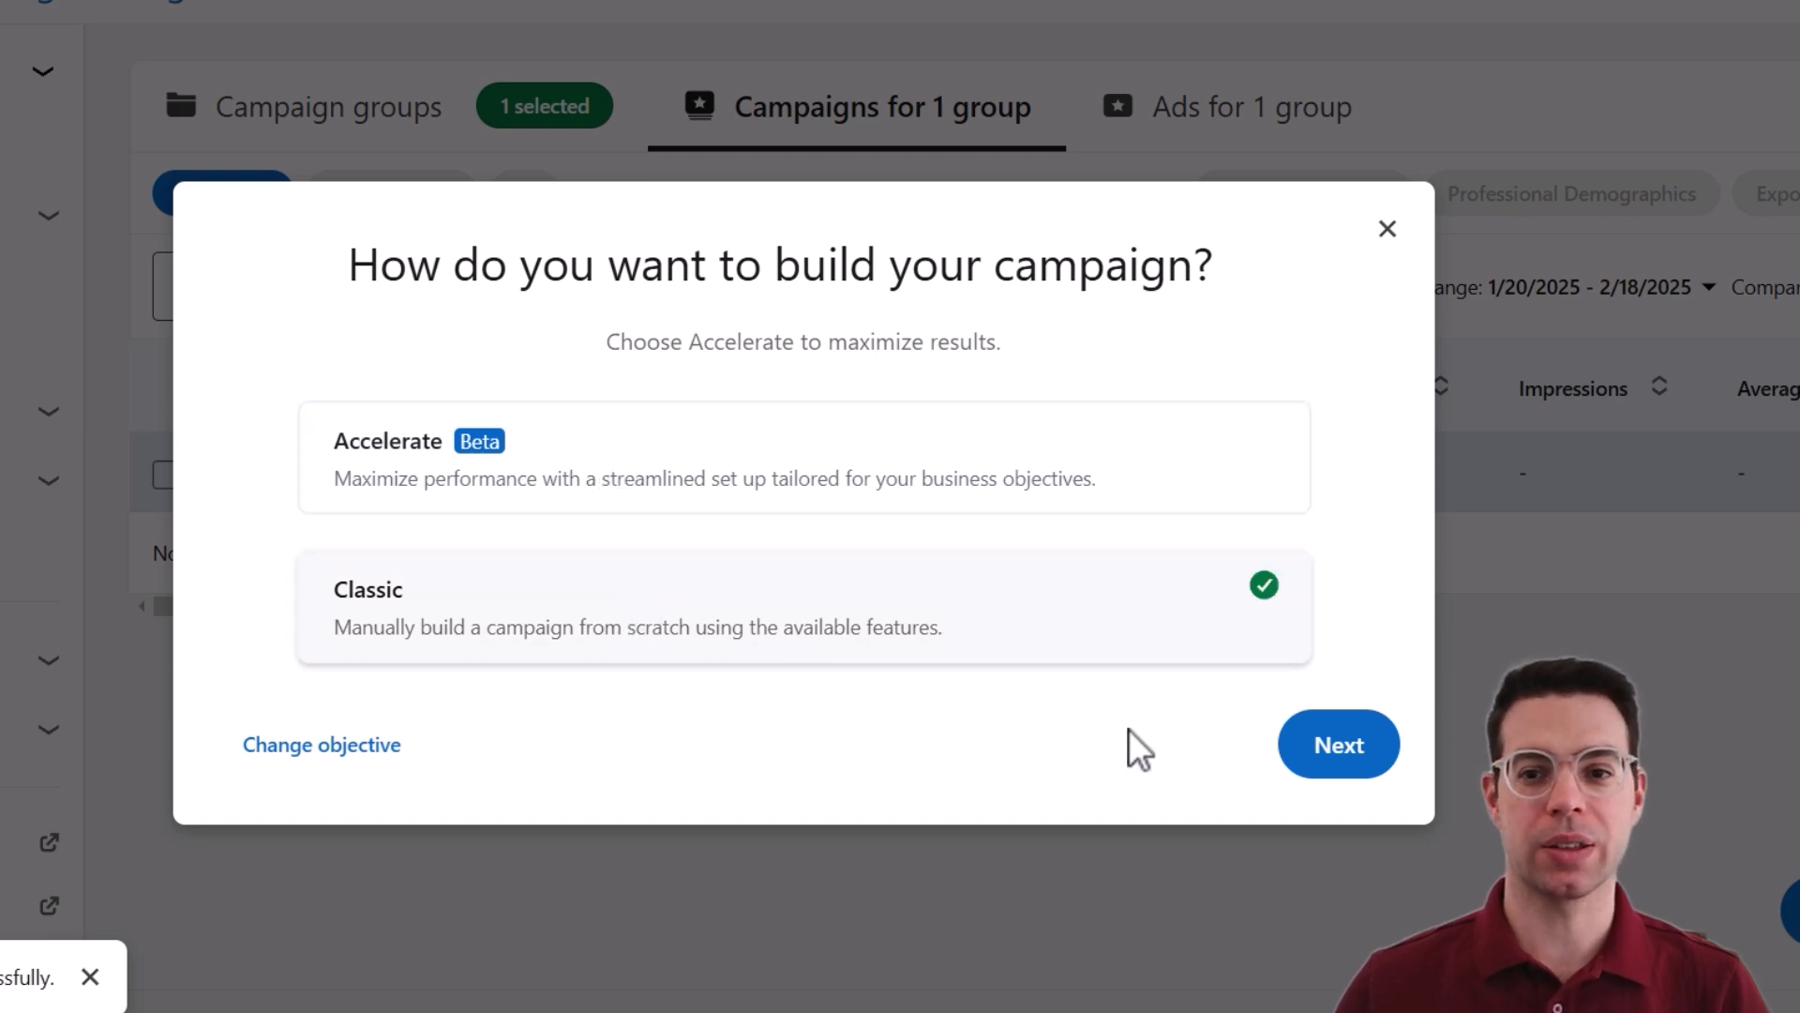
left_click(1322, 751)
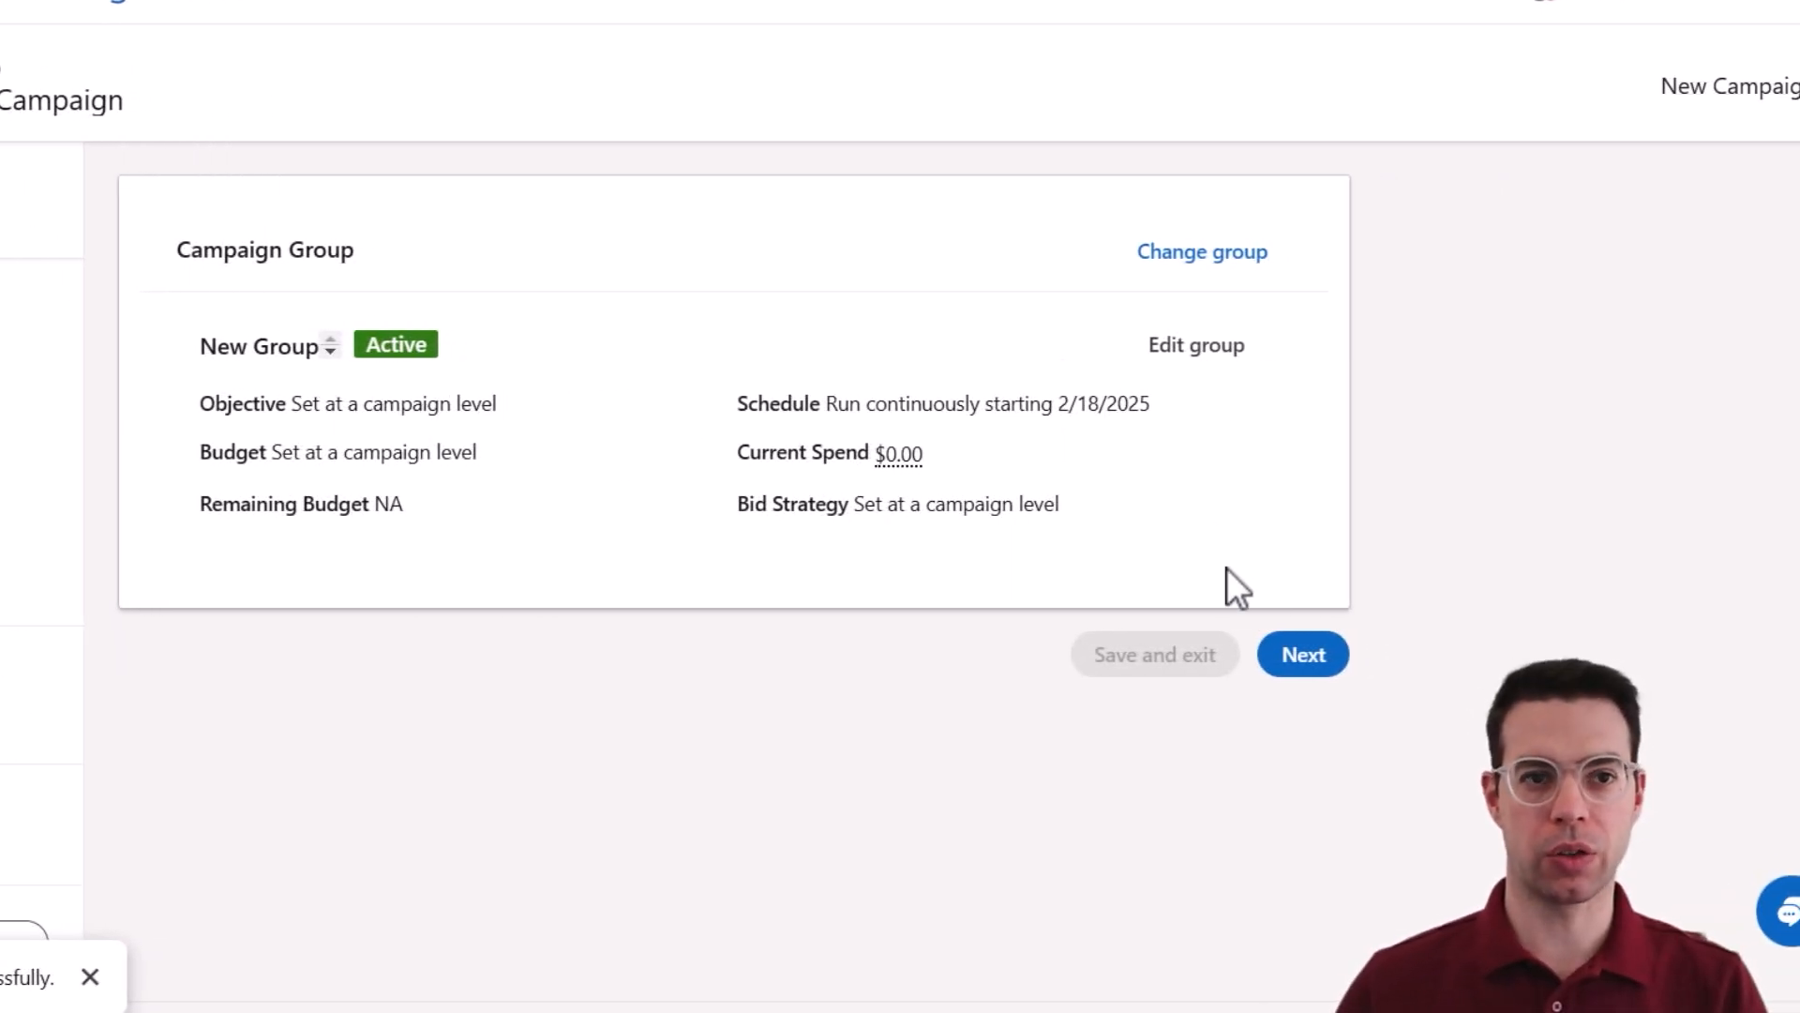
left_click(1317, 666)
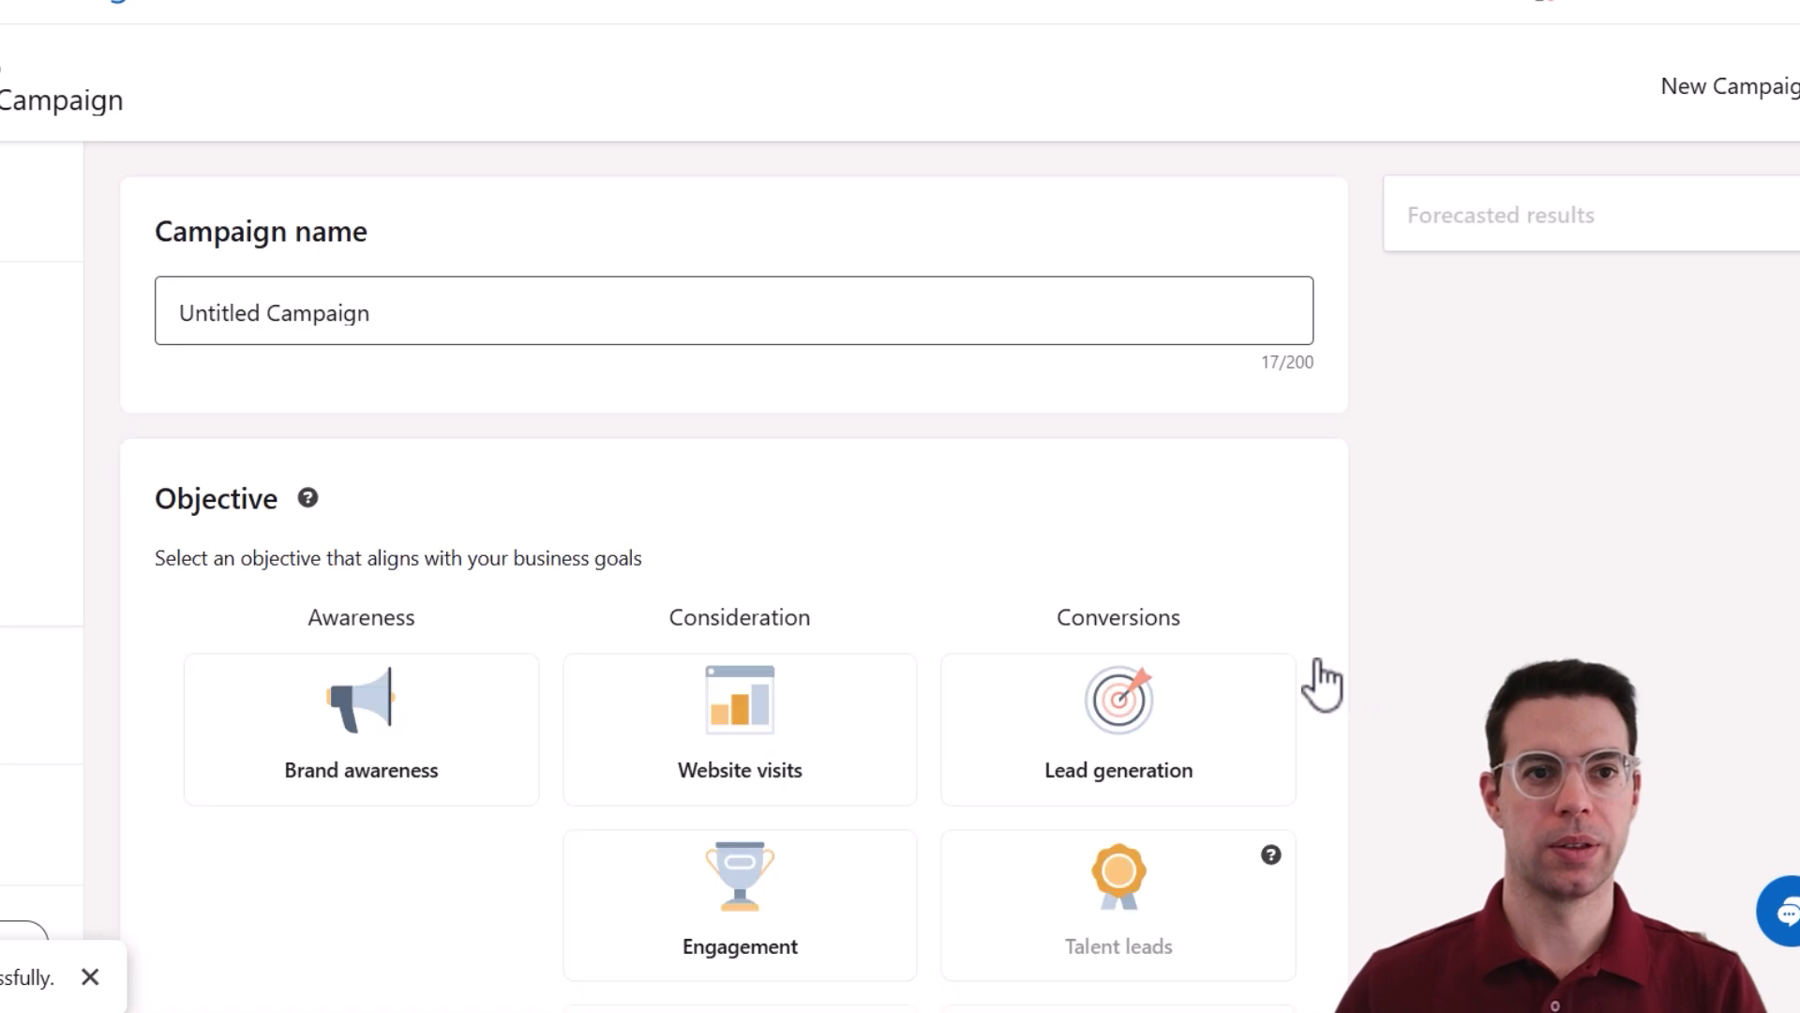
- Name the campaign New Campaign and select Lead generation as its objective
left_click_drag(418, 309, 306, 253)
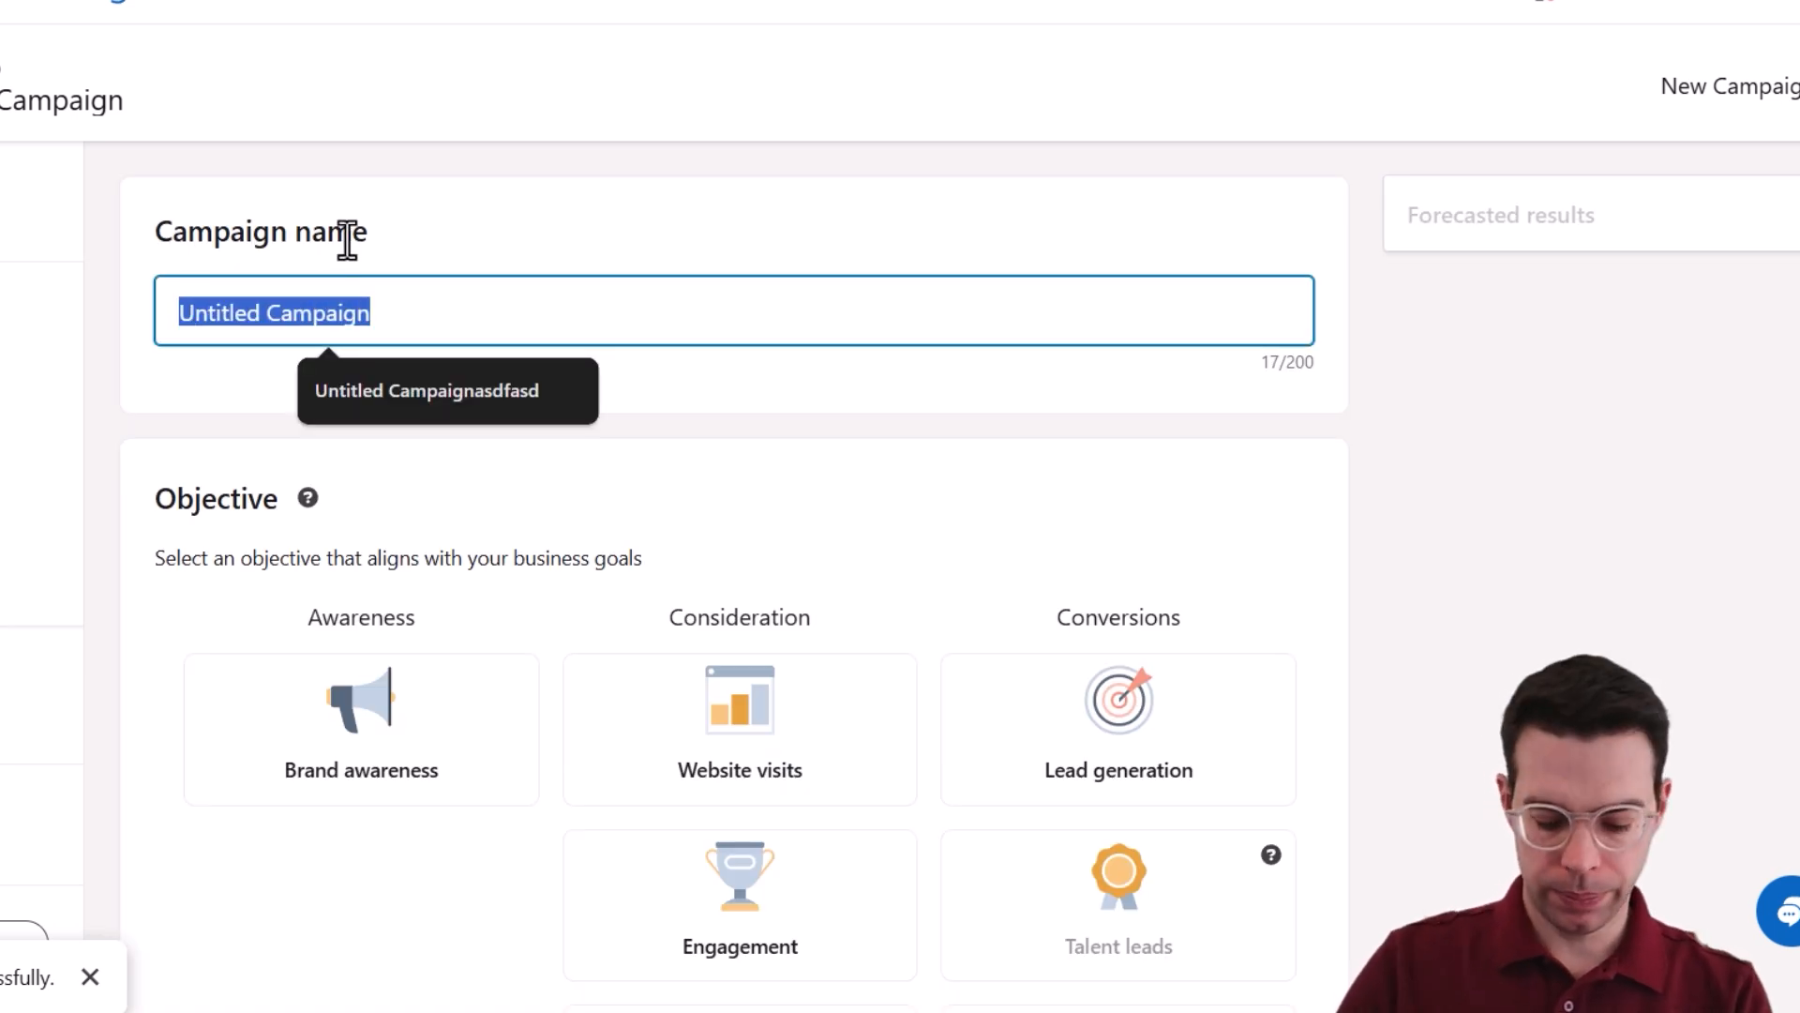
type("New C")
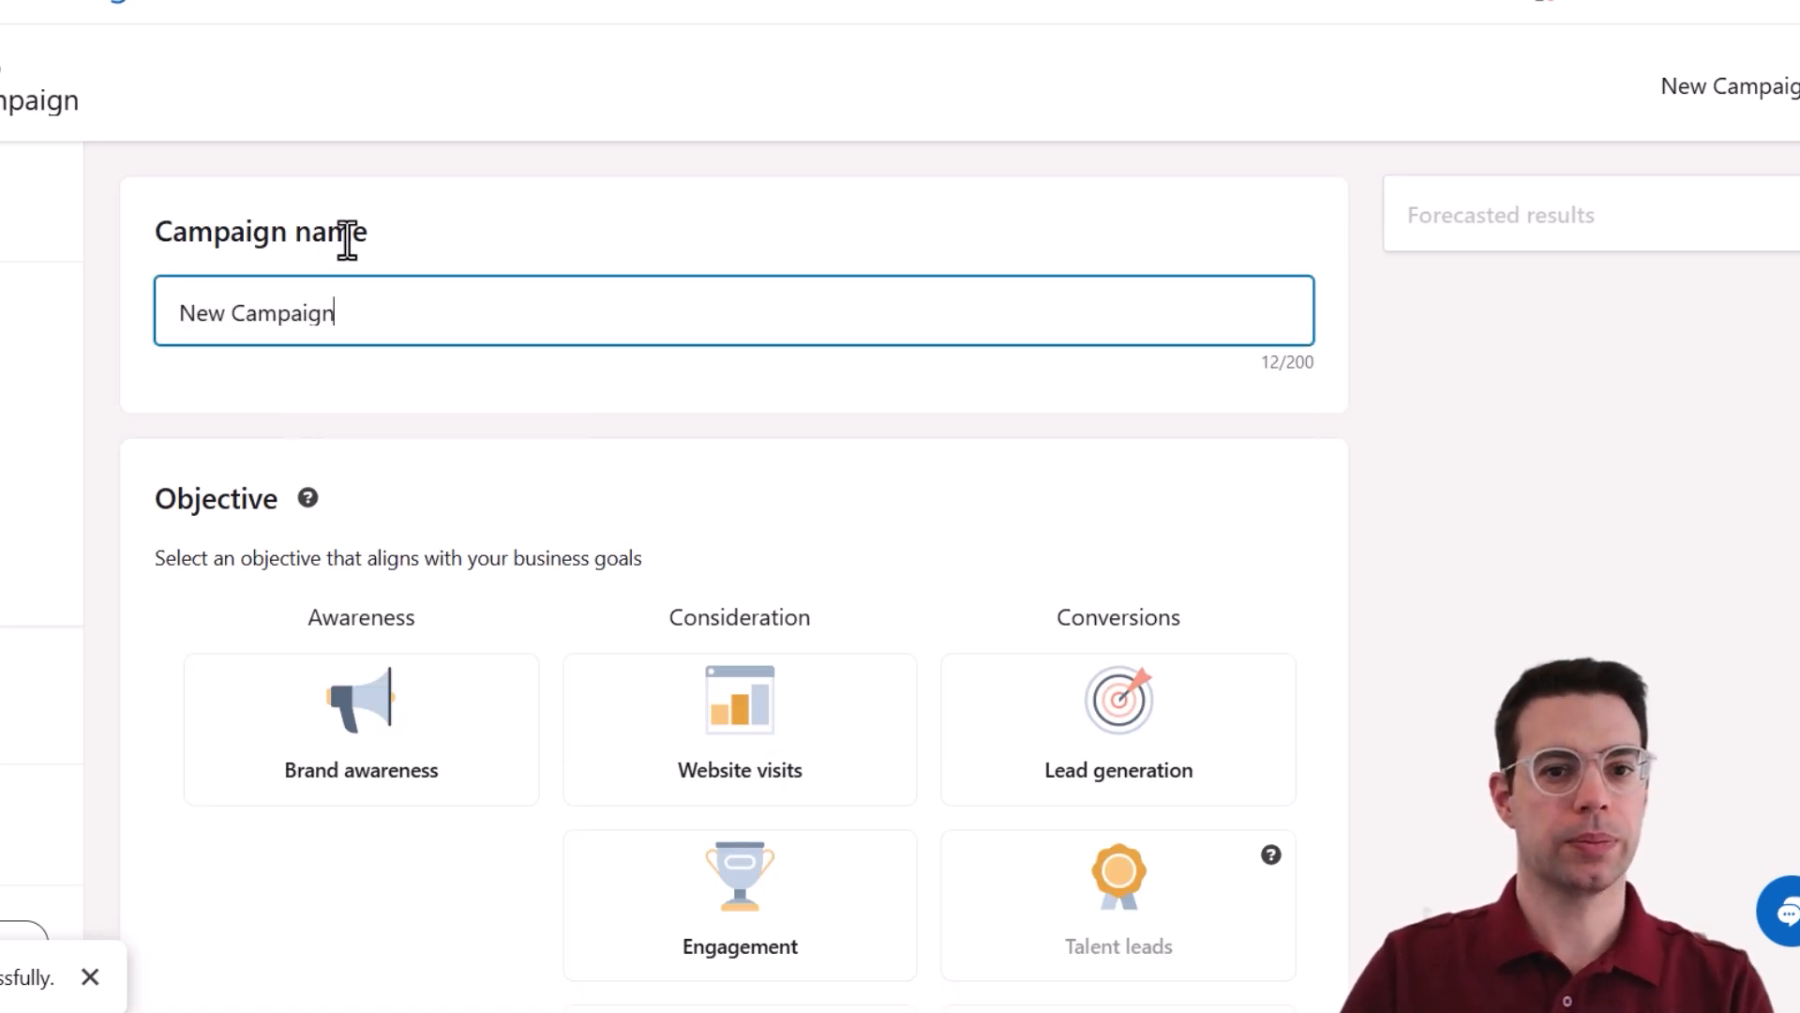
scroll(1363, 431, "down", 3)
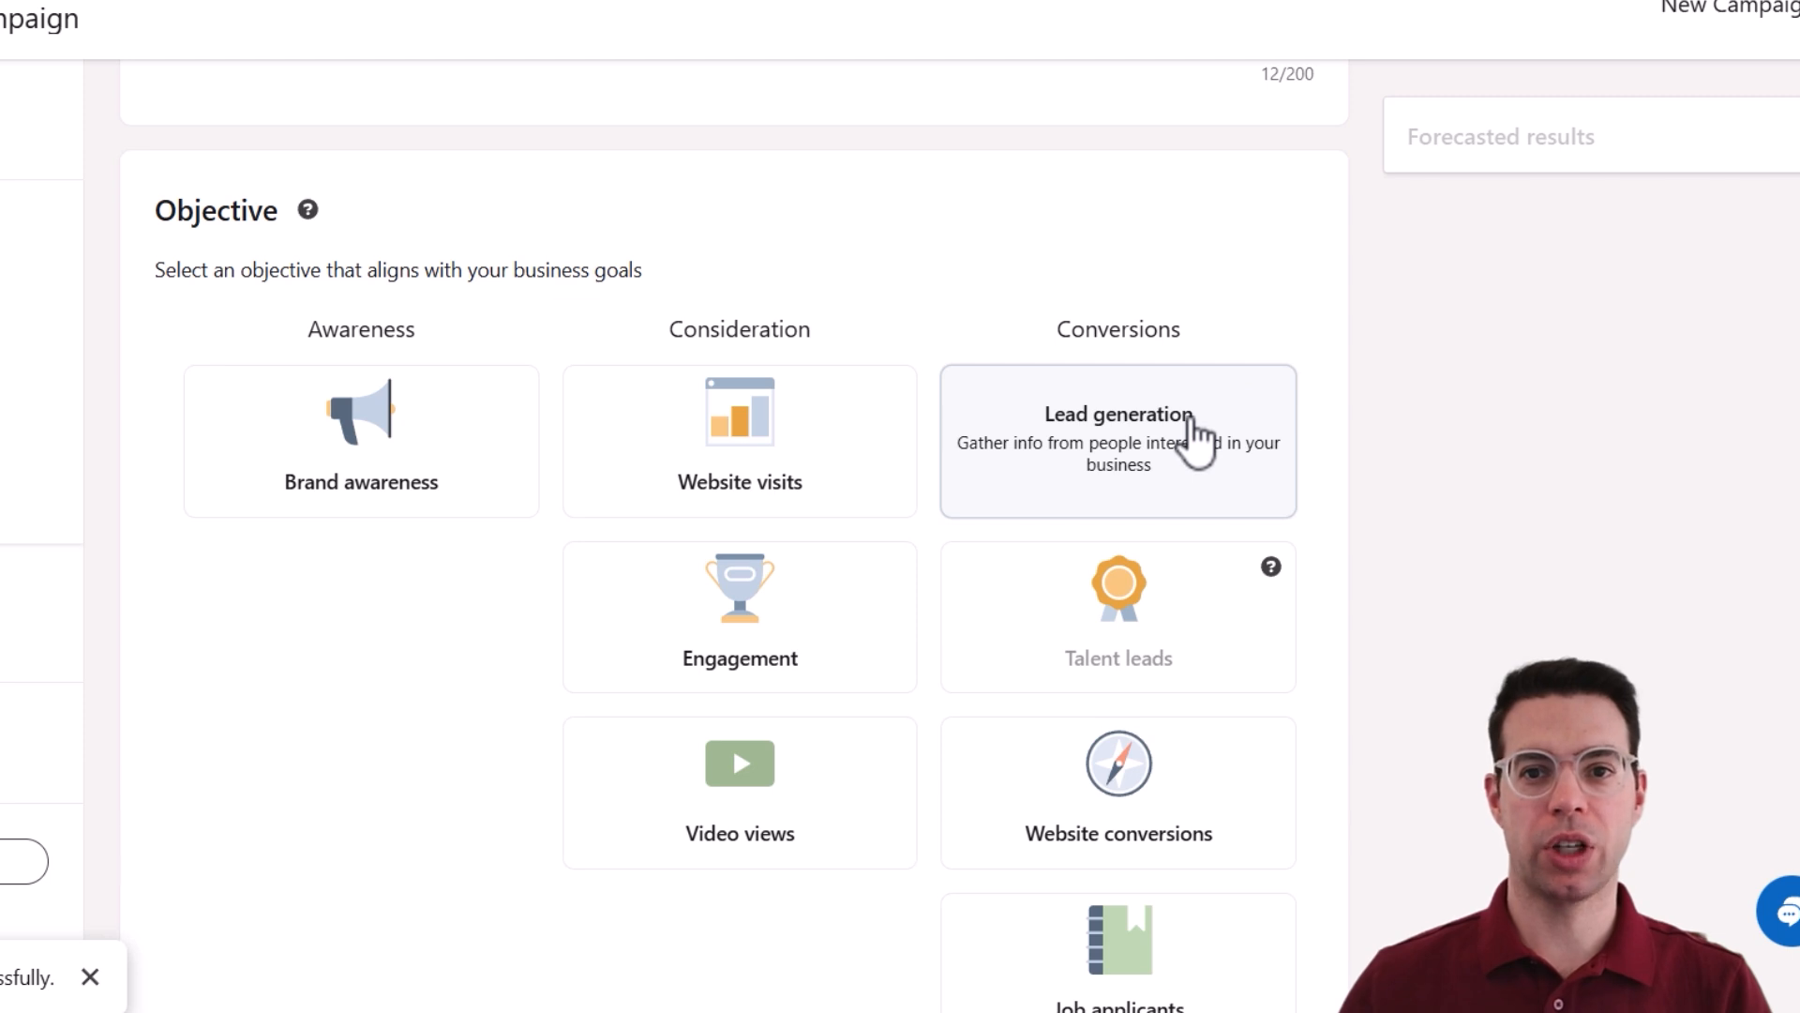
left_click(1198, 439)
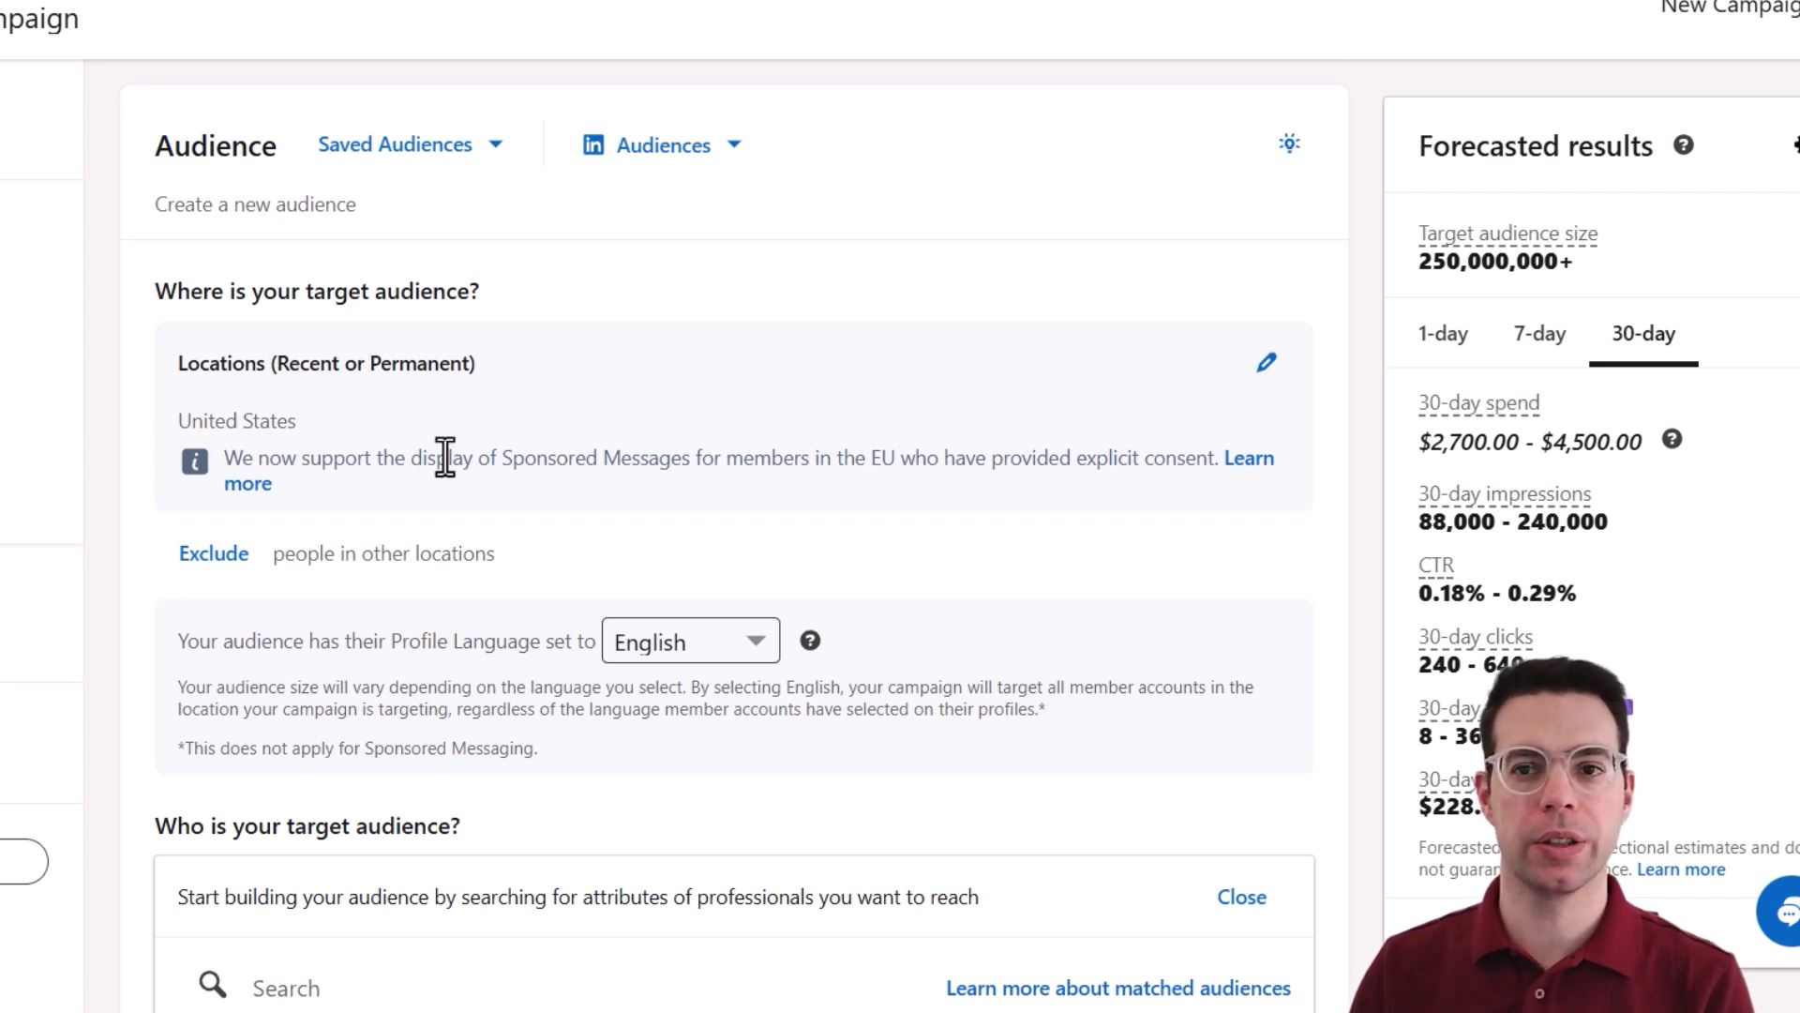
- Change the audience's United States location targeting from recent or permanent to permanent locations only
left_click(1266, 364)
left_click(450, 366)
left_click(497, 586)
left_click(1234, 366)
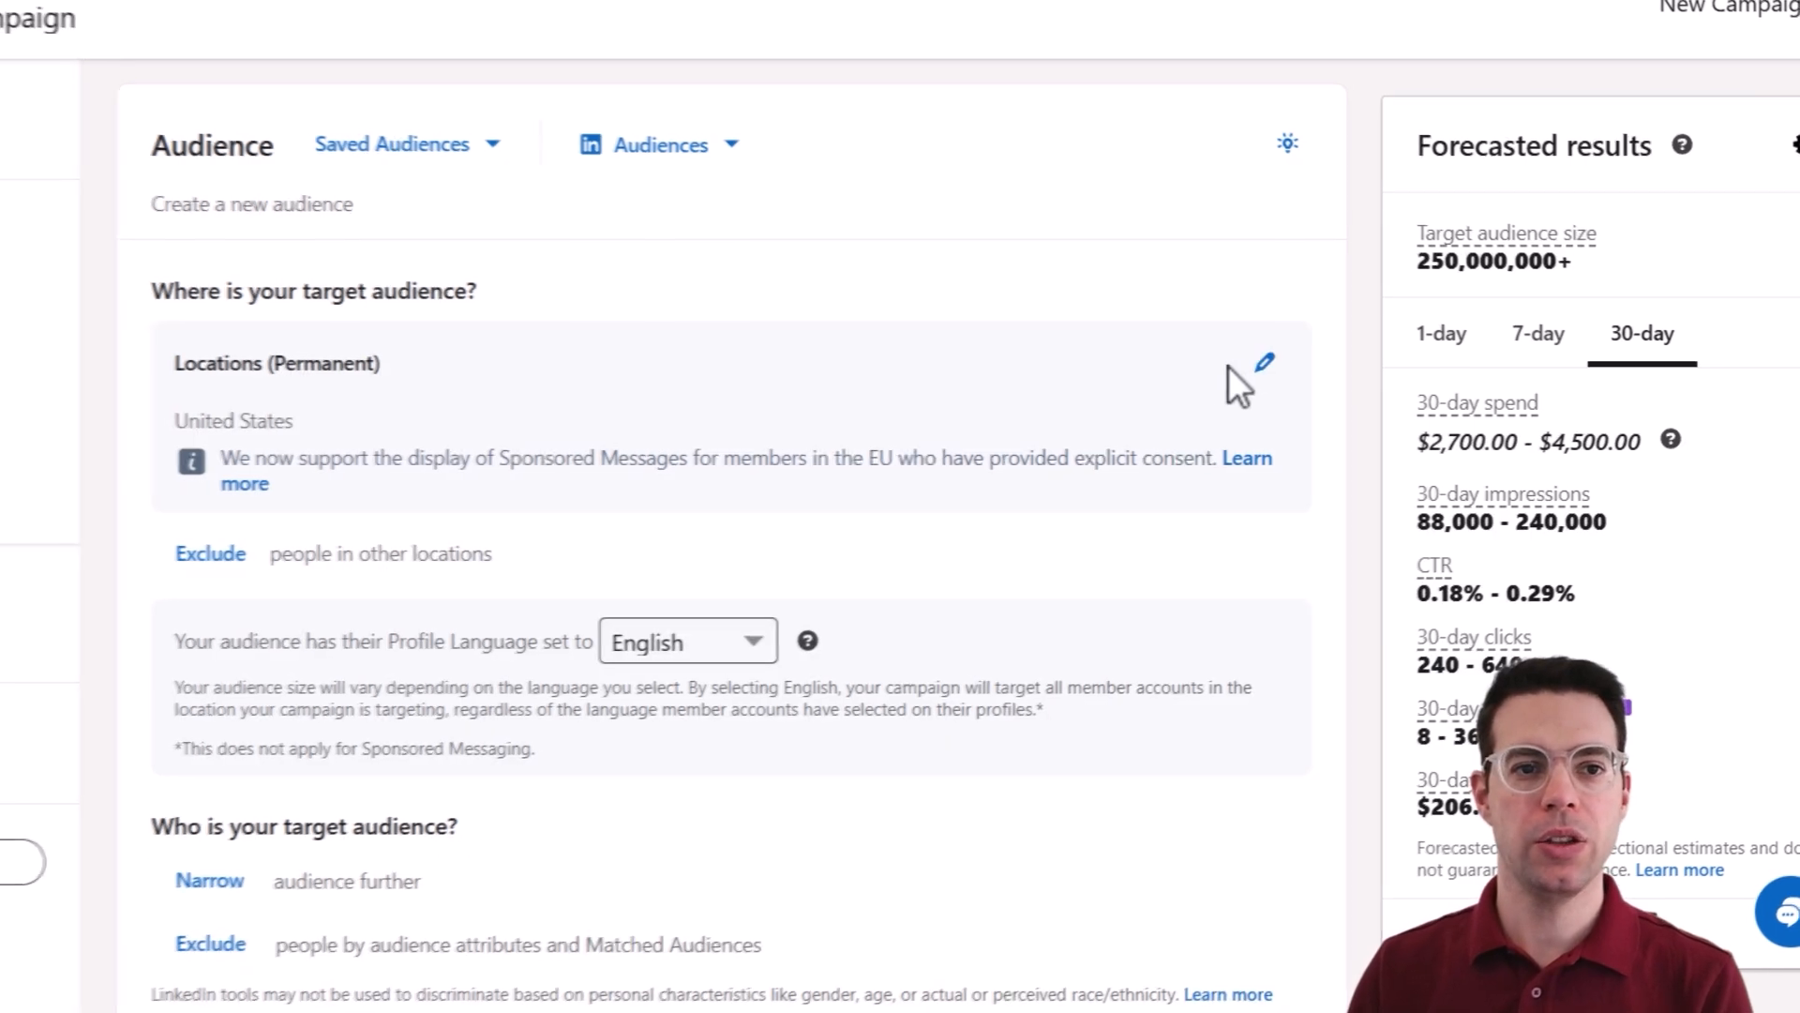
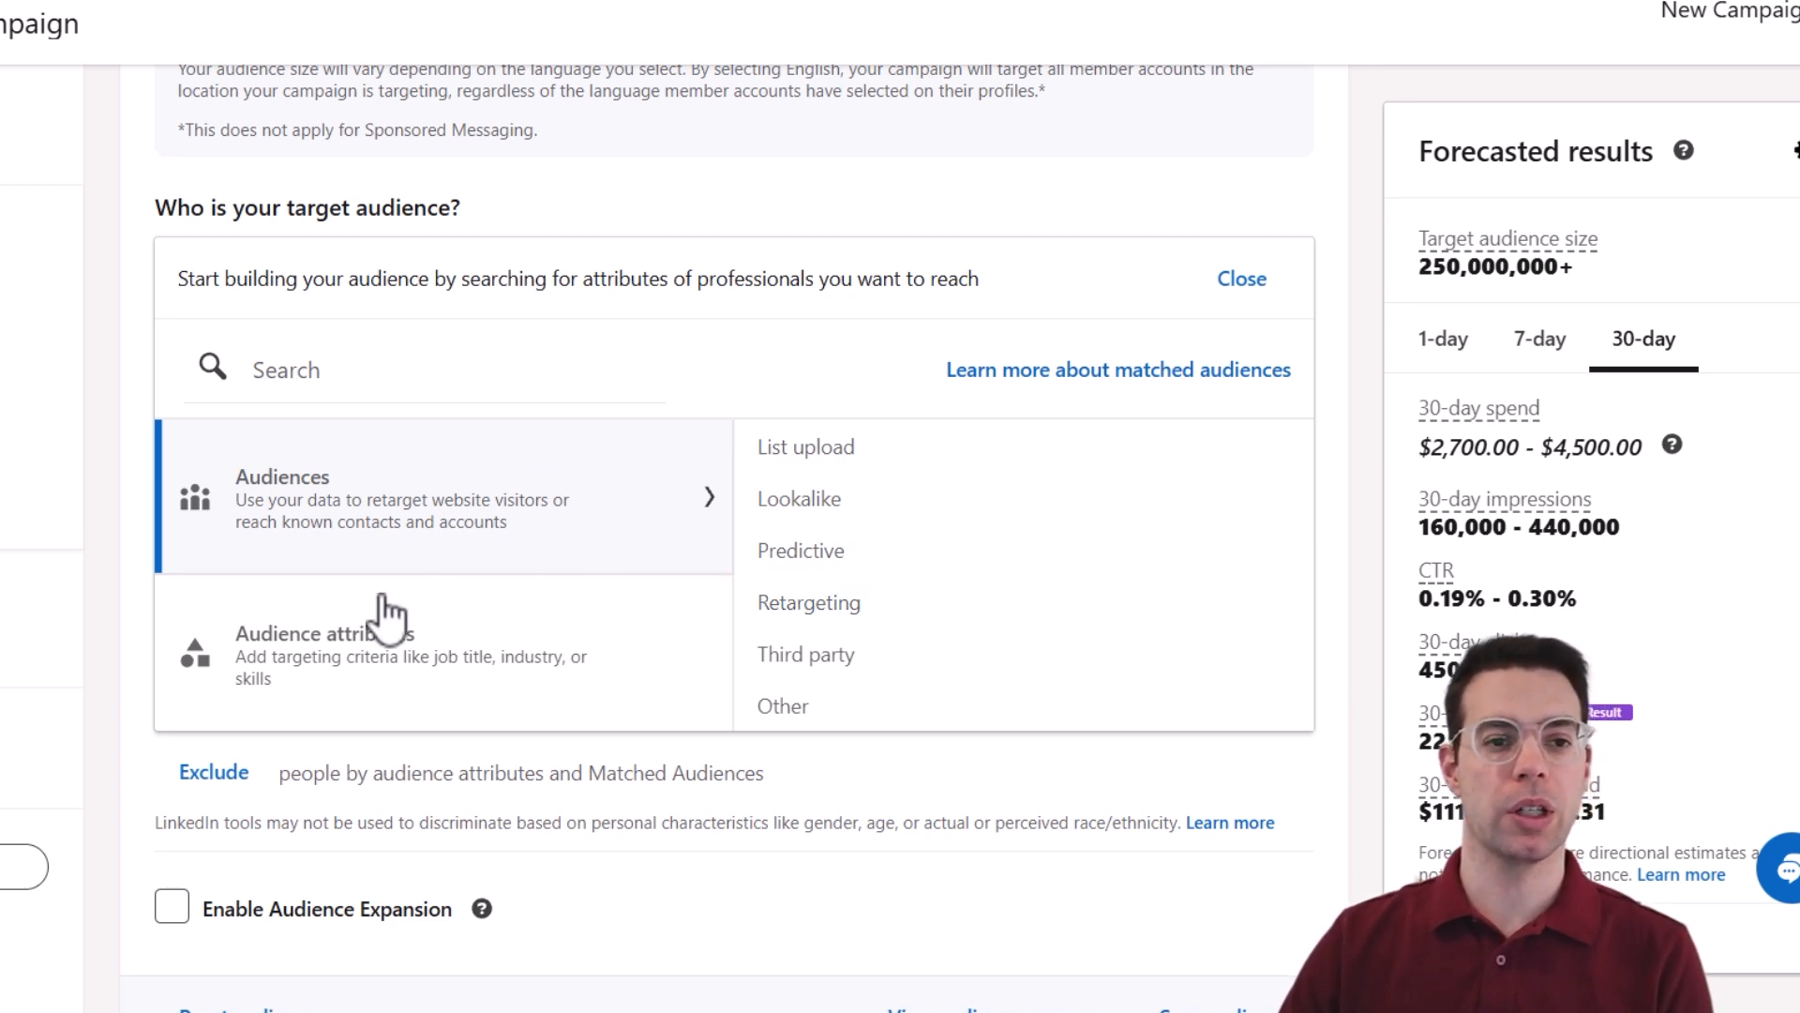
- Try targeting the current job titles Chief Executive Officer and Chief Marketing Officer, and remove both titles again
left_click(365, 661)
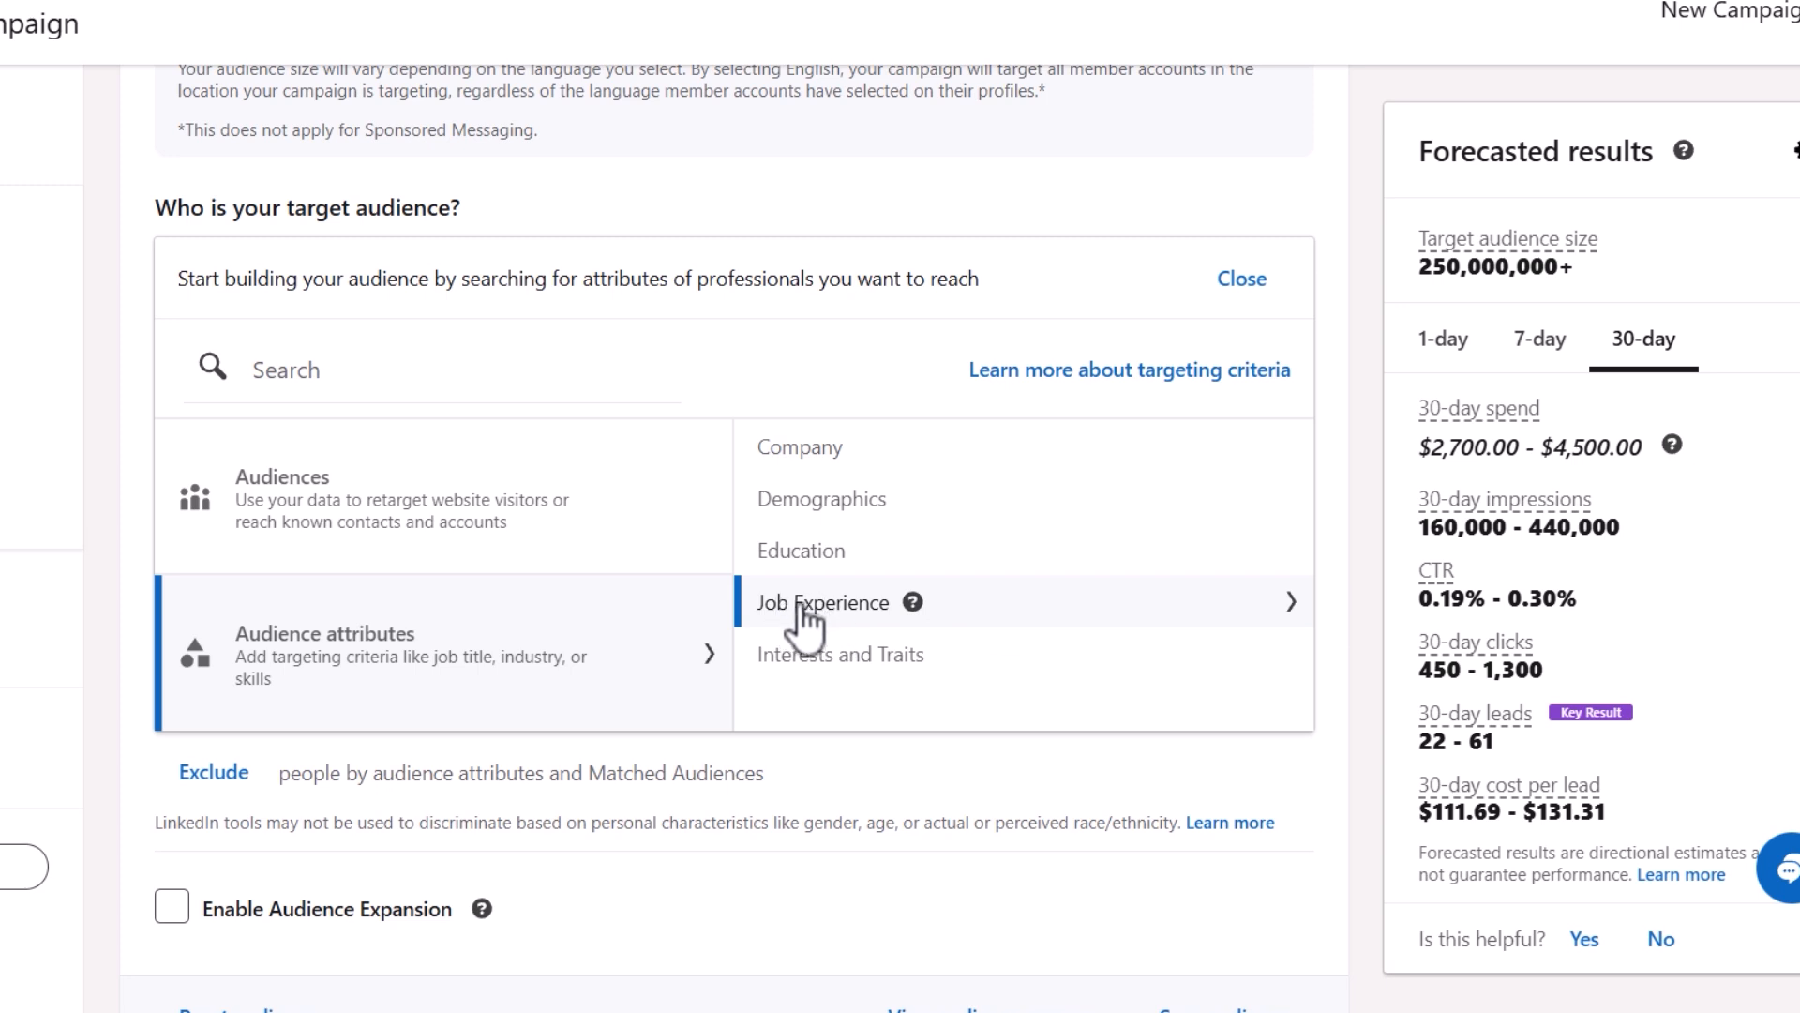
left_click(1022, 609)
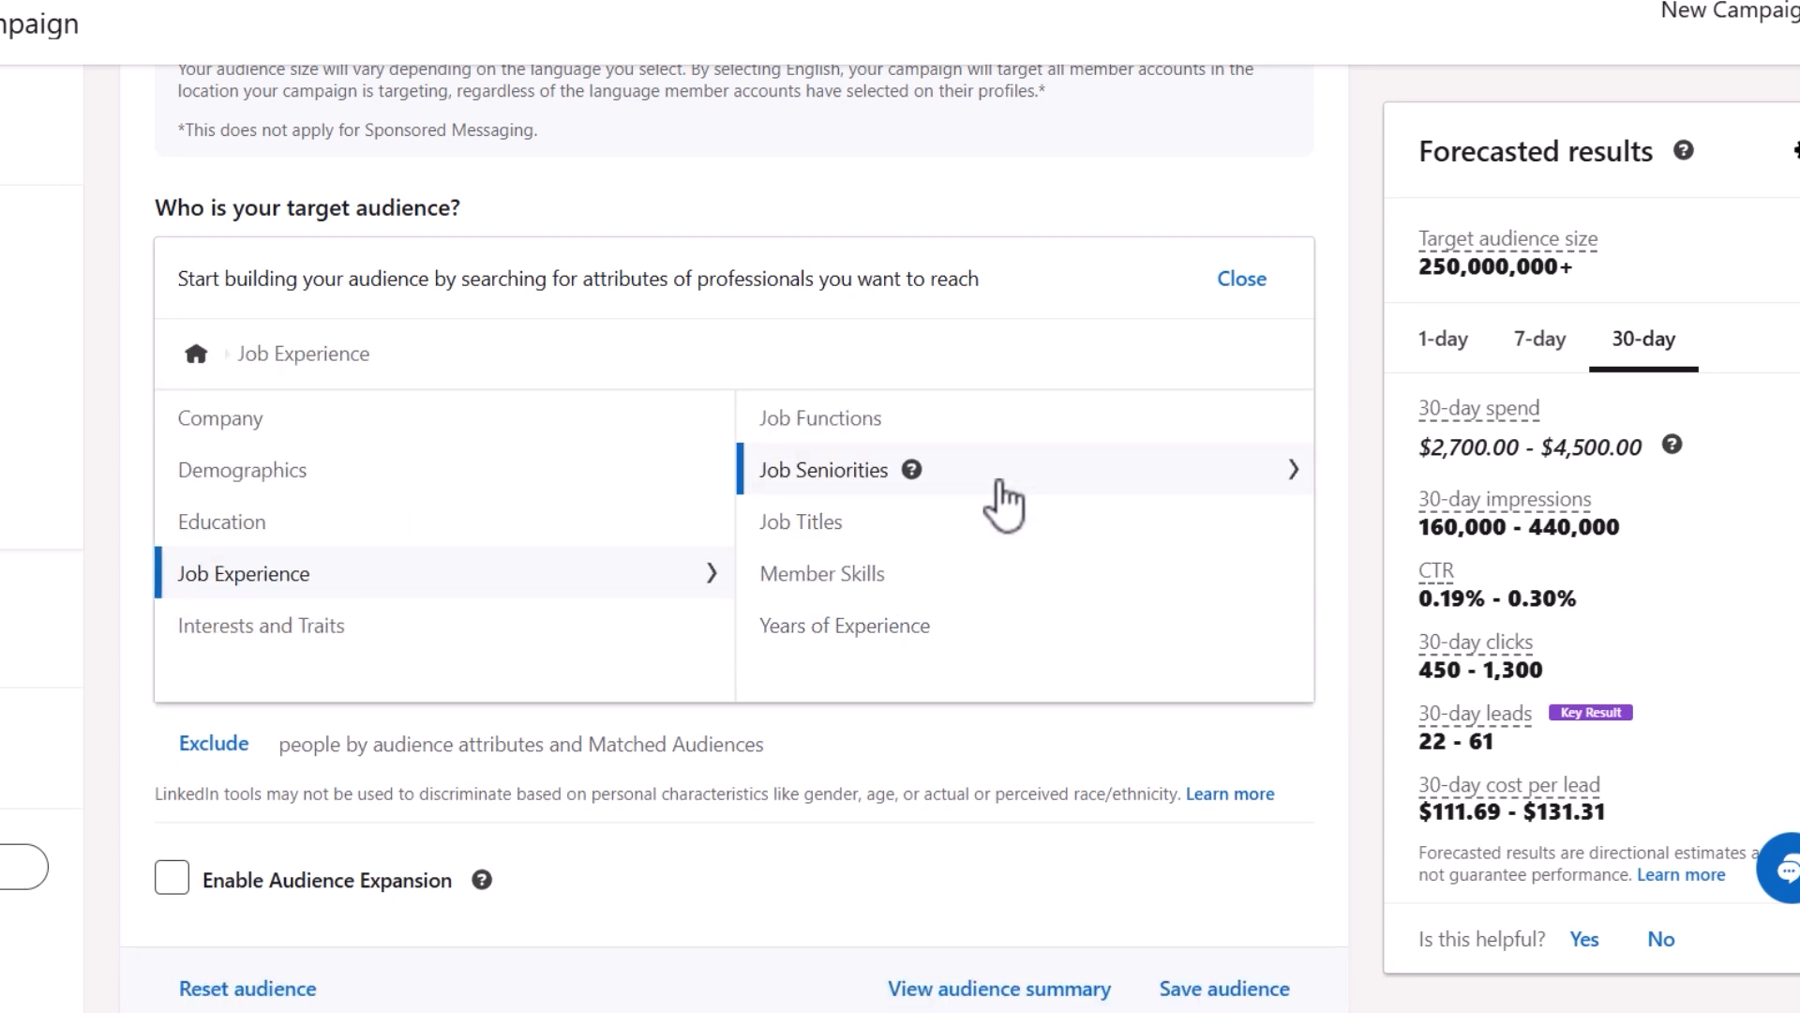
left_click(1029, 426)
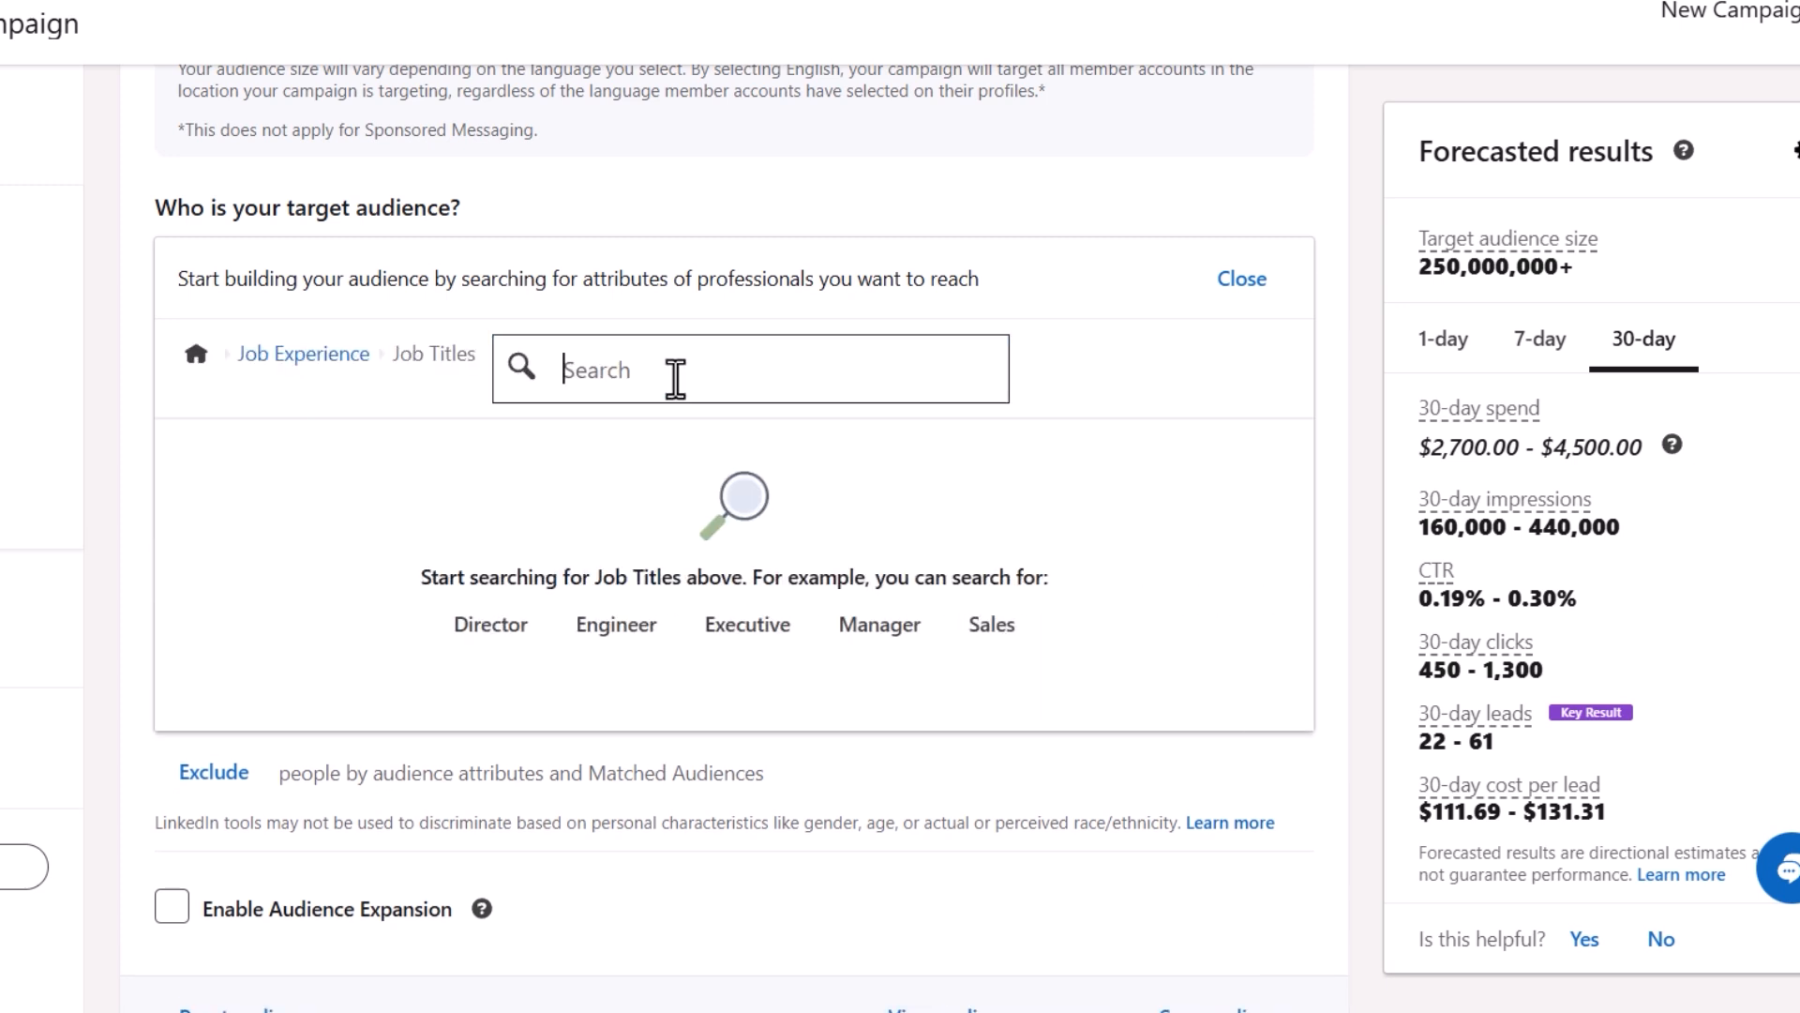
type("ceo")
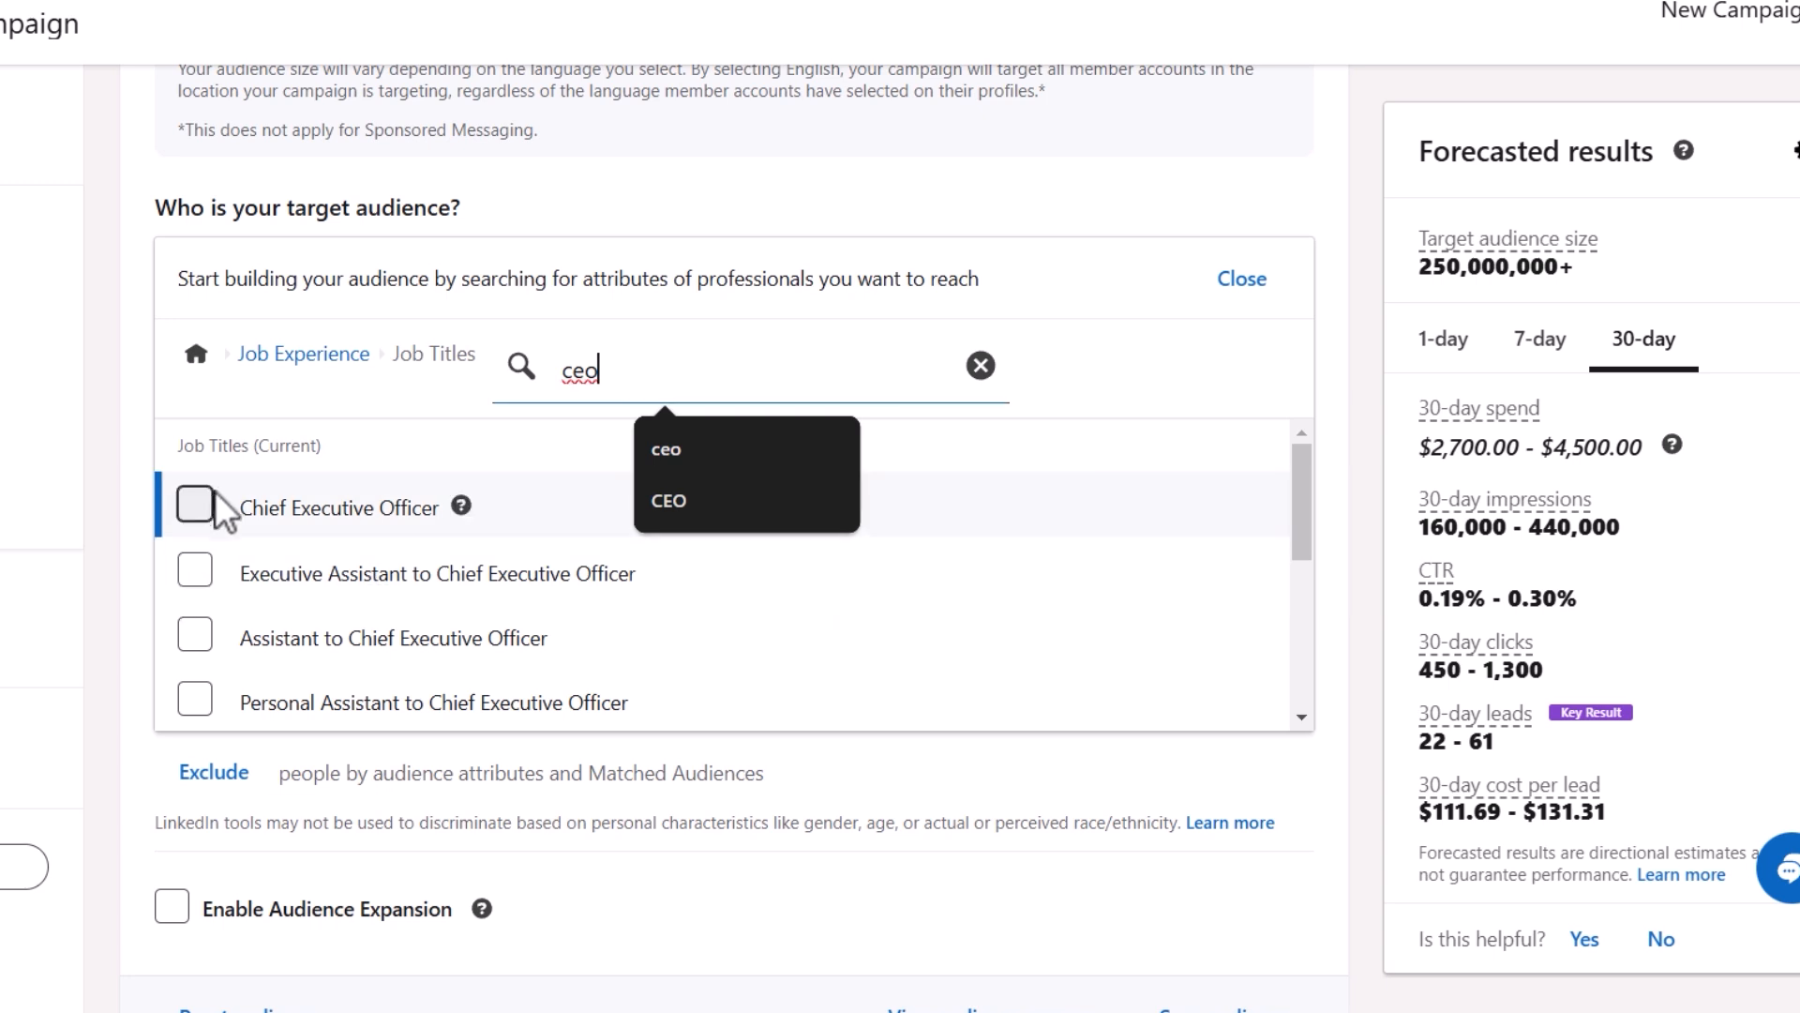
left_click(197, 503)
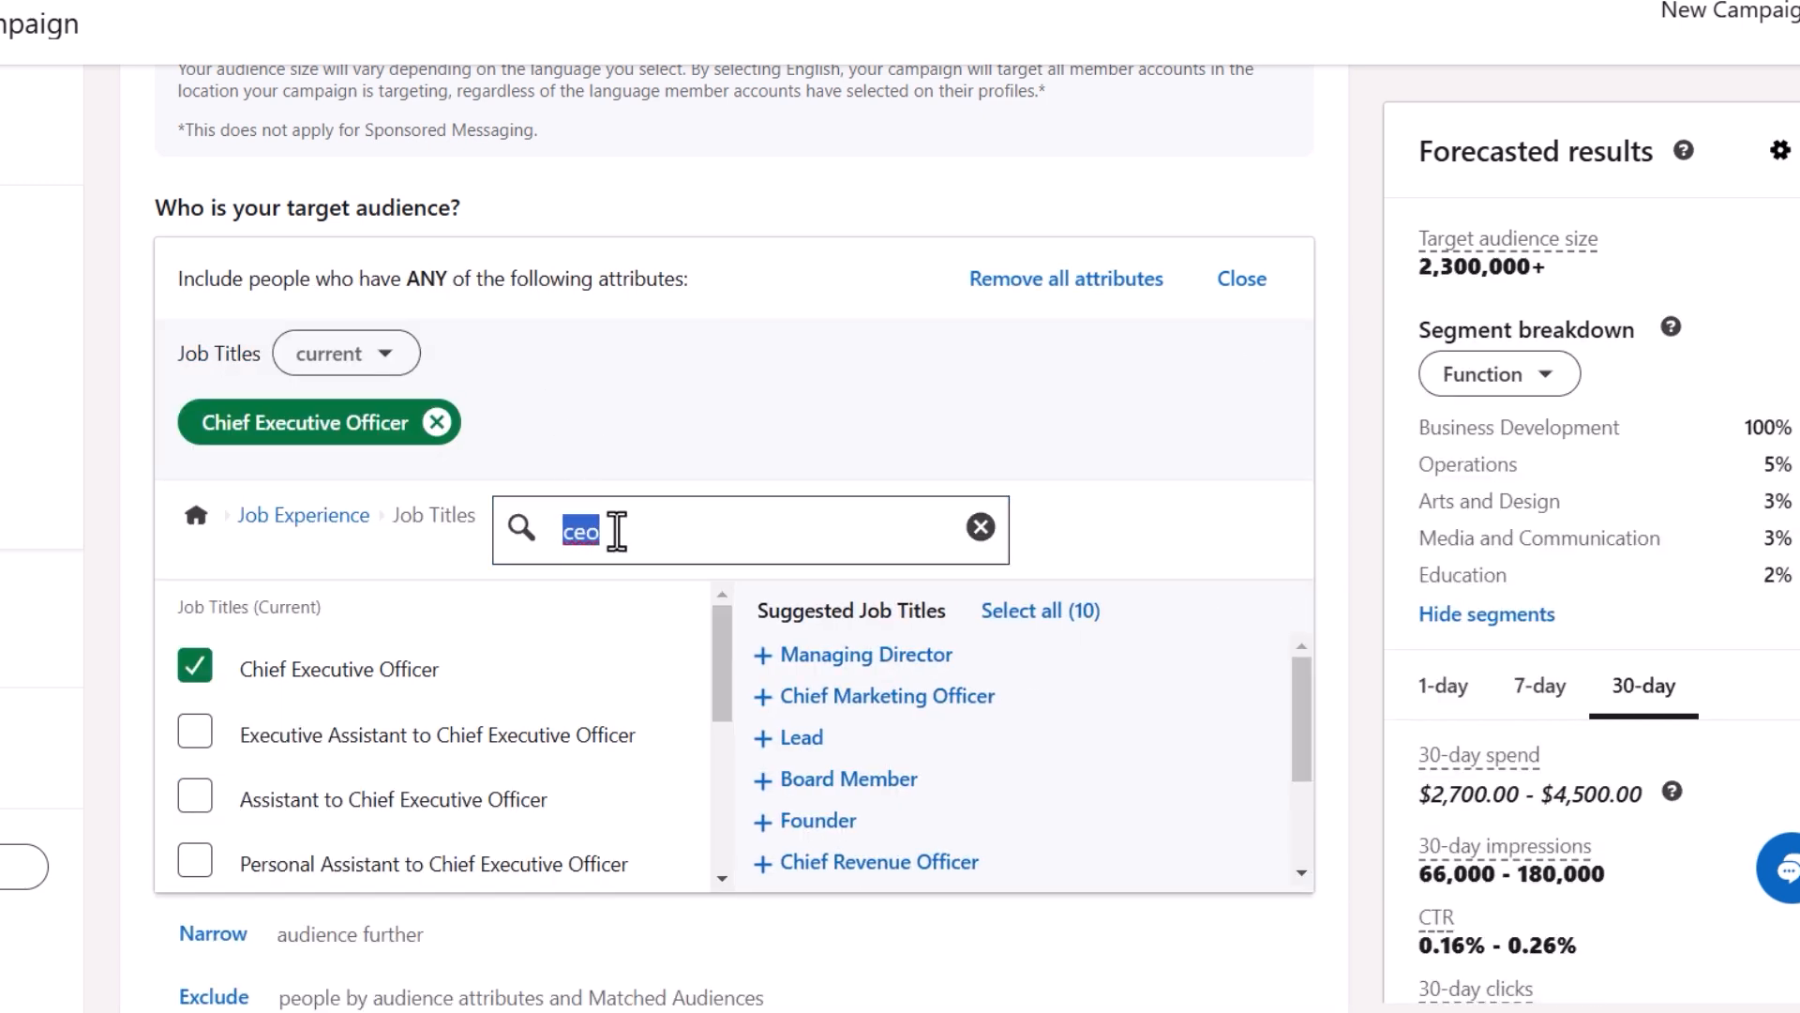
type("cmo")
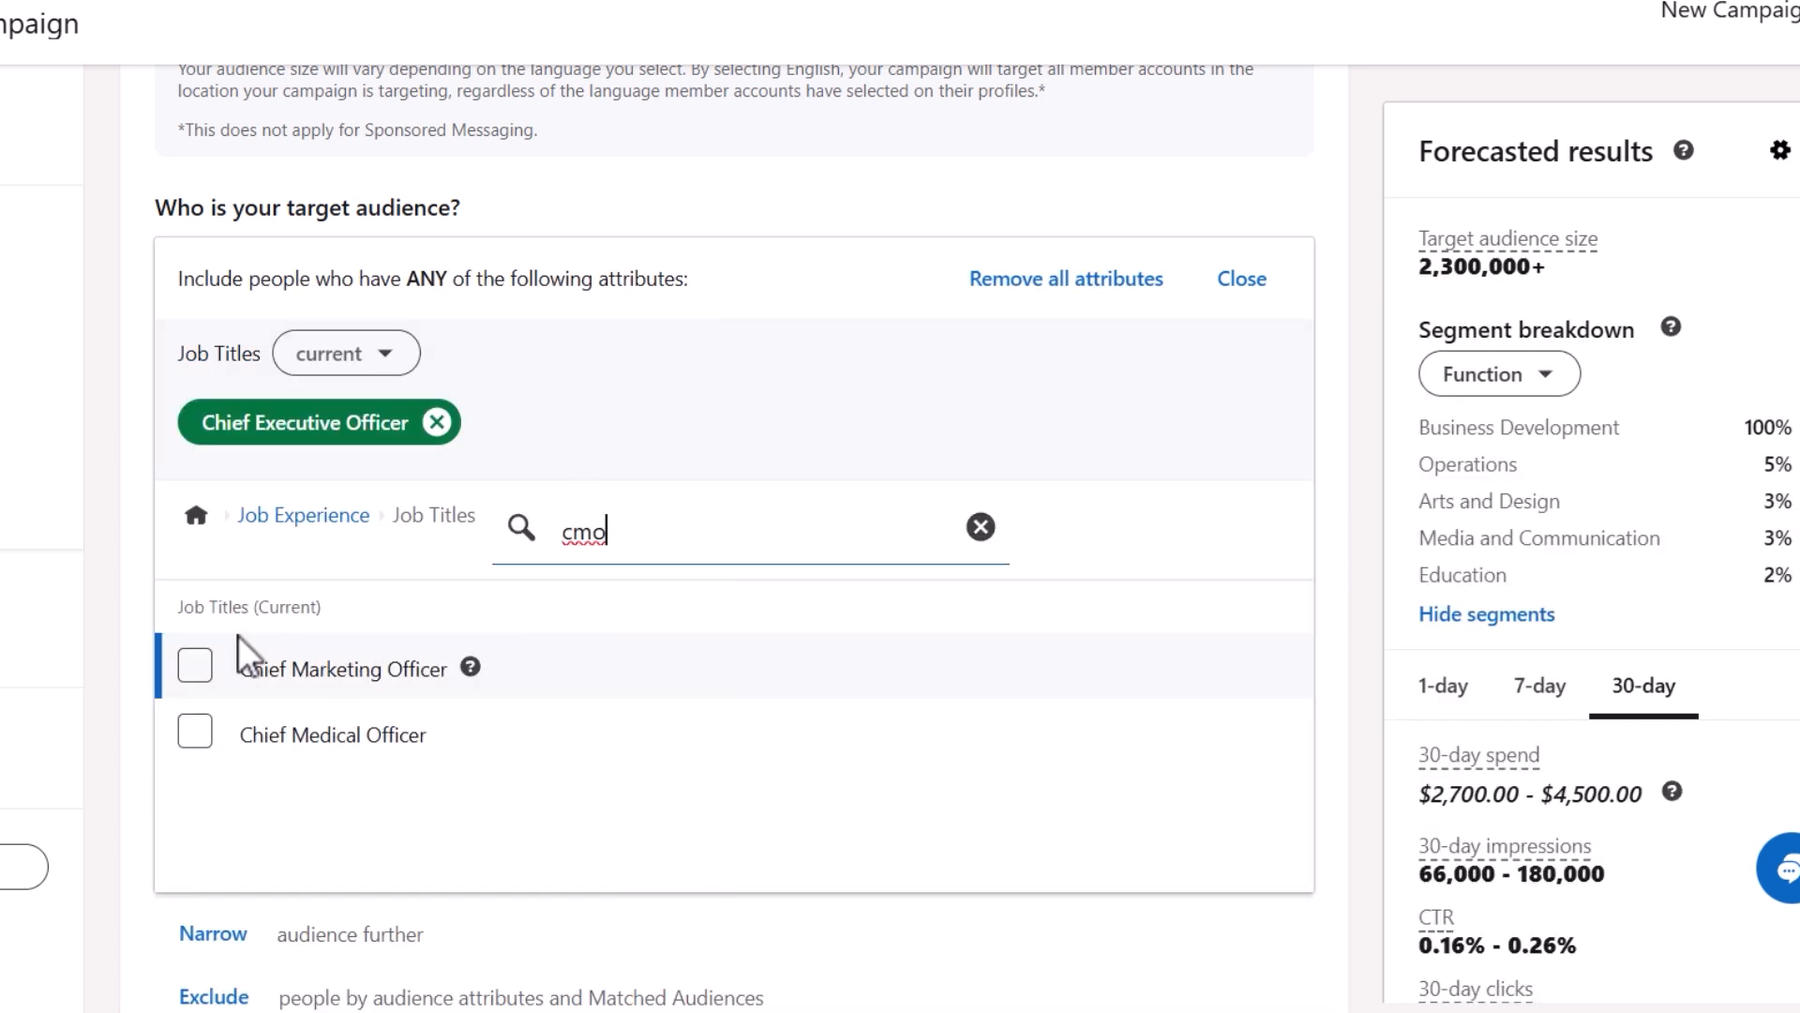
left_click(195, 667)
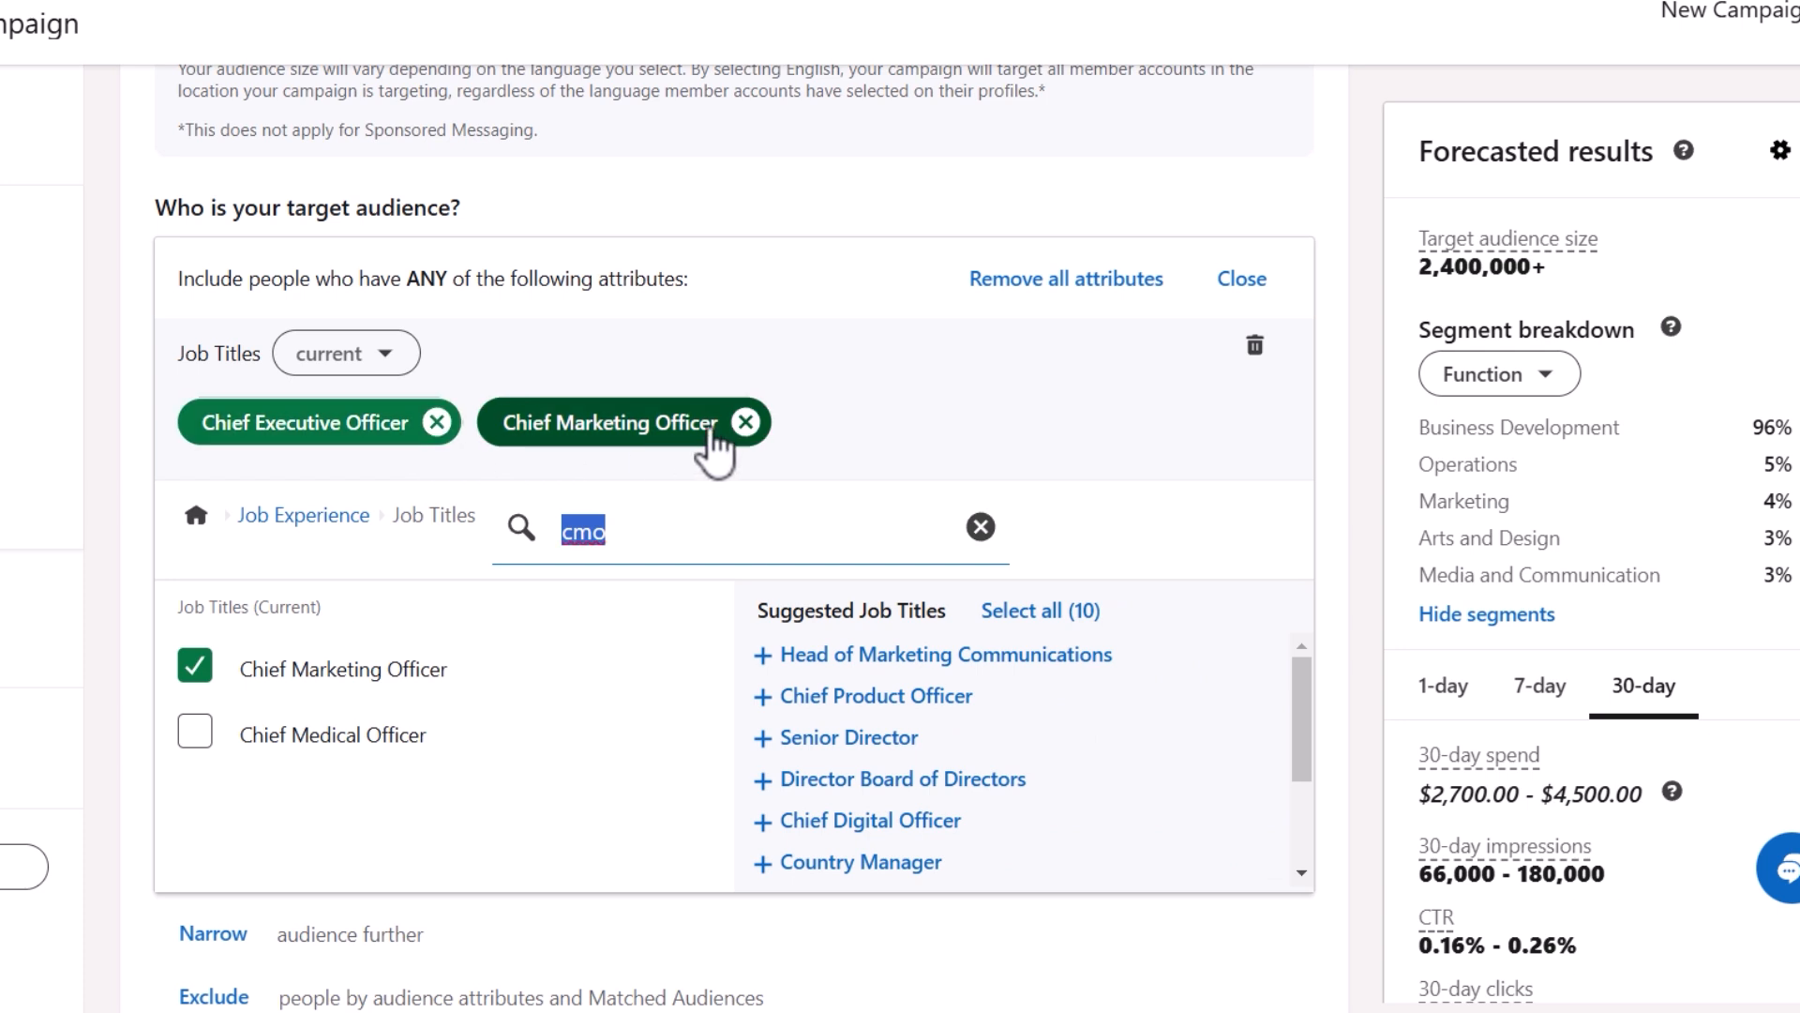
left_click(746, 422)
left_click(437, 422)
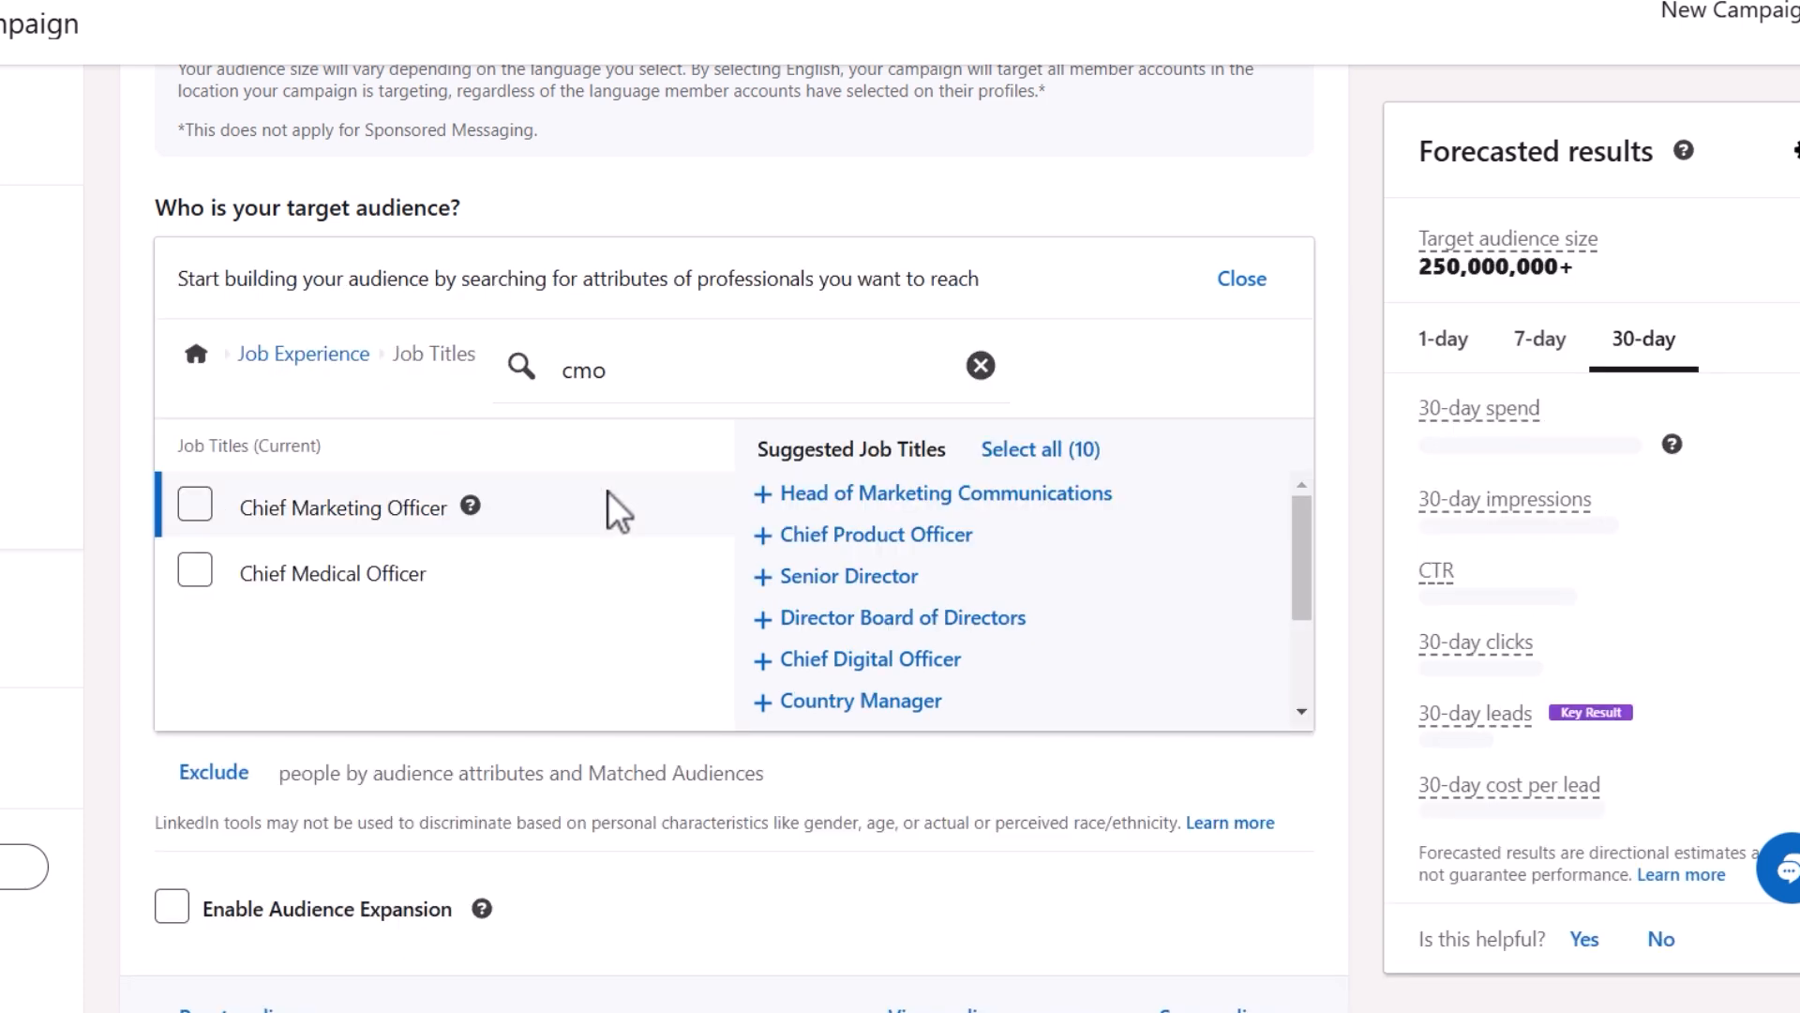
- Target the job seniorities CXO, VP and Director under the Job Experience attributes
left_click(306, 357)
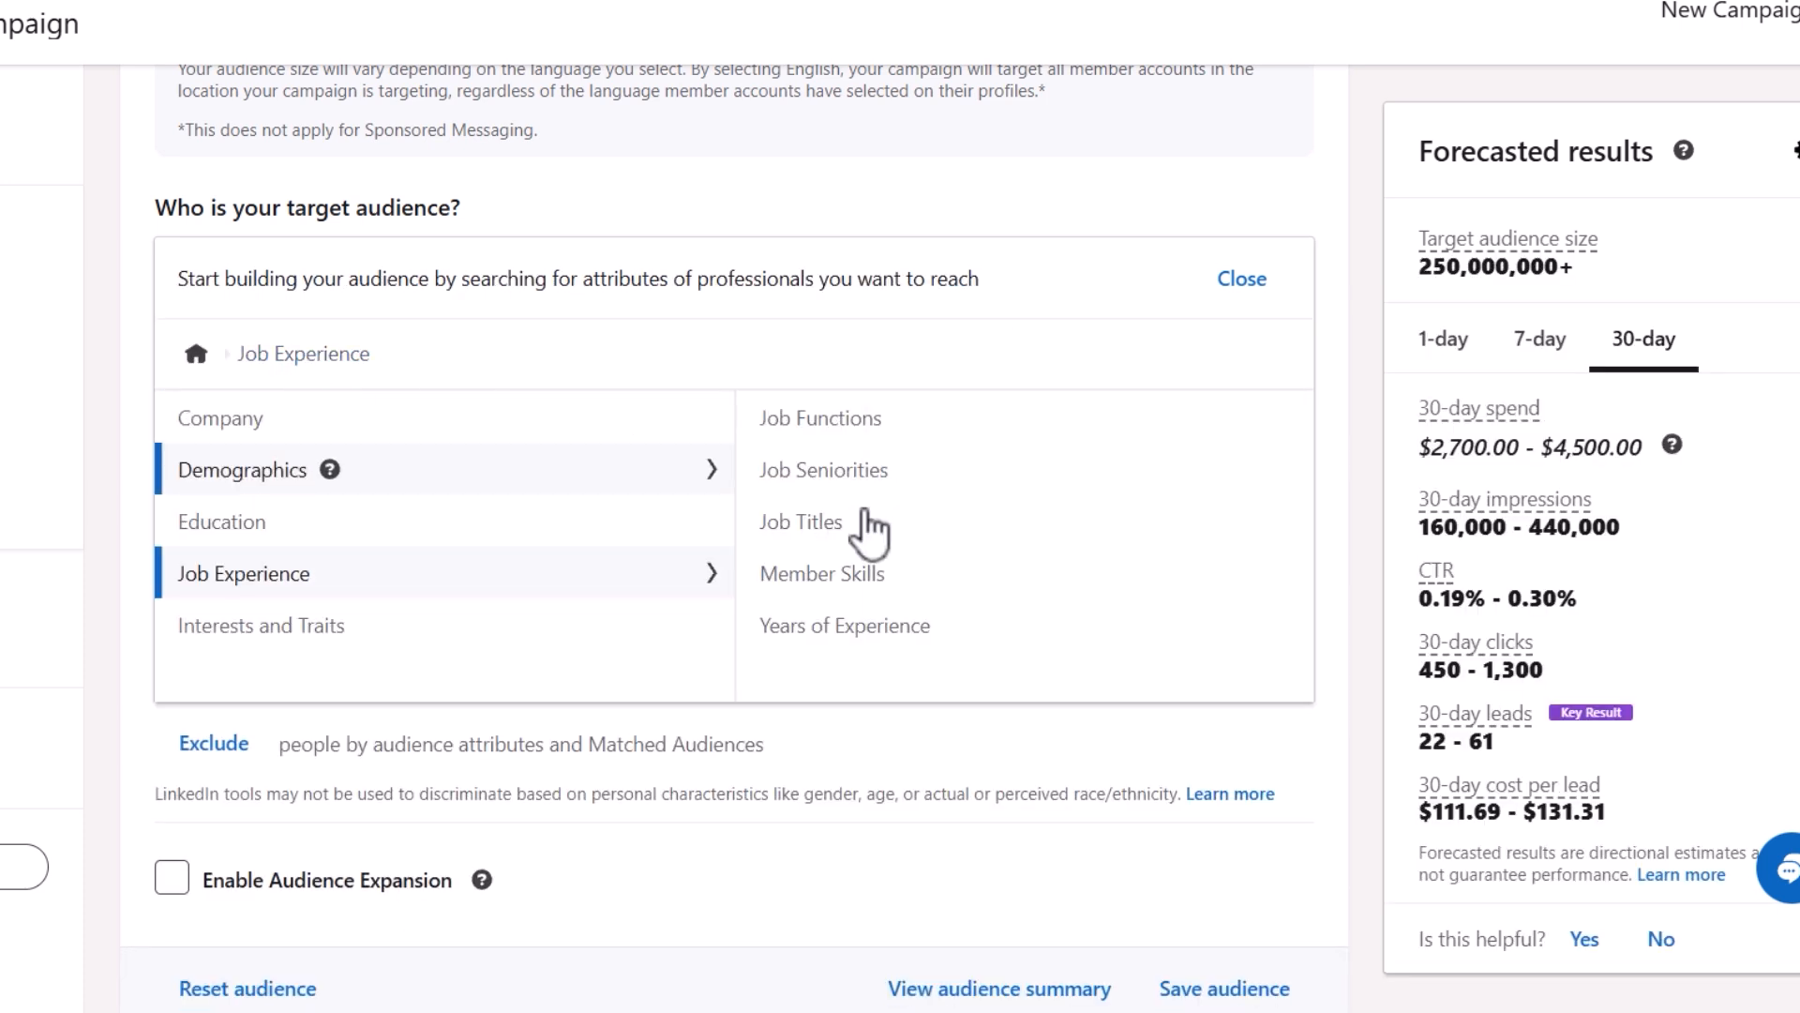
left_click(1052, 506)
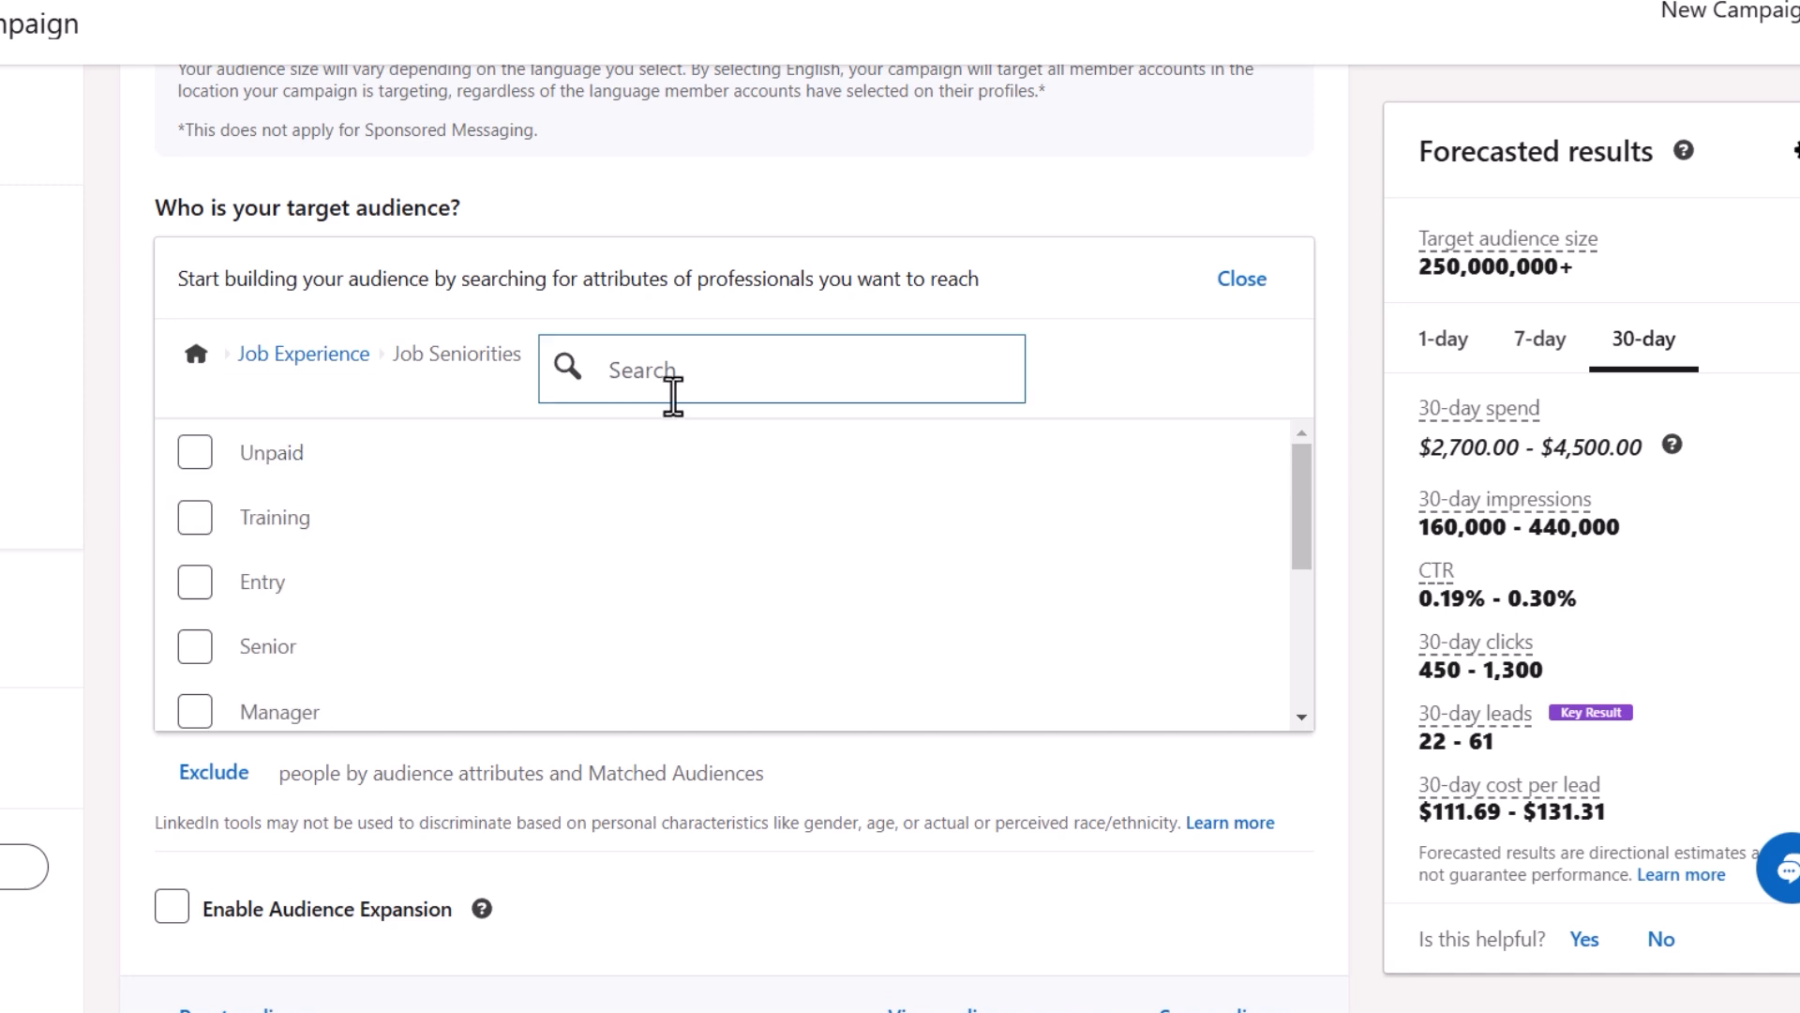
scroll(431, 722, "down", 5)
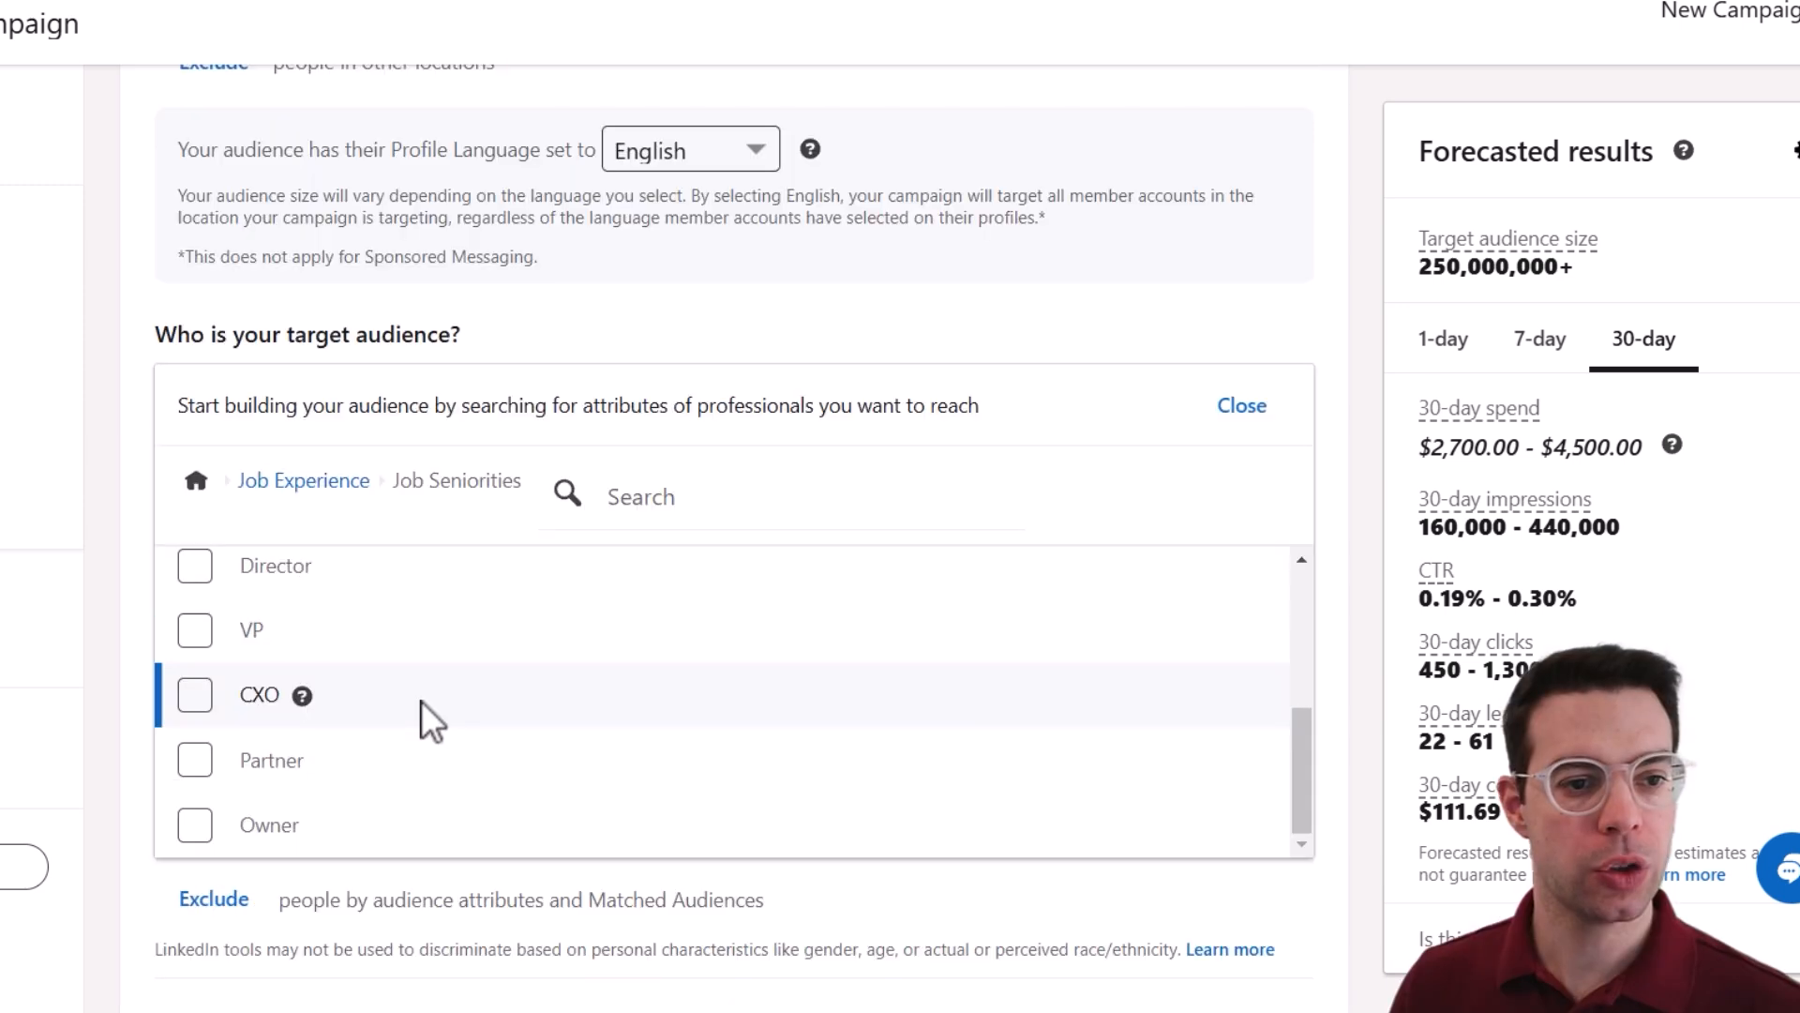
left_click(195, 695)
left_click(200, 764)
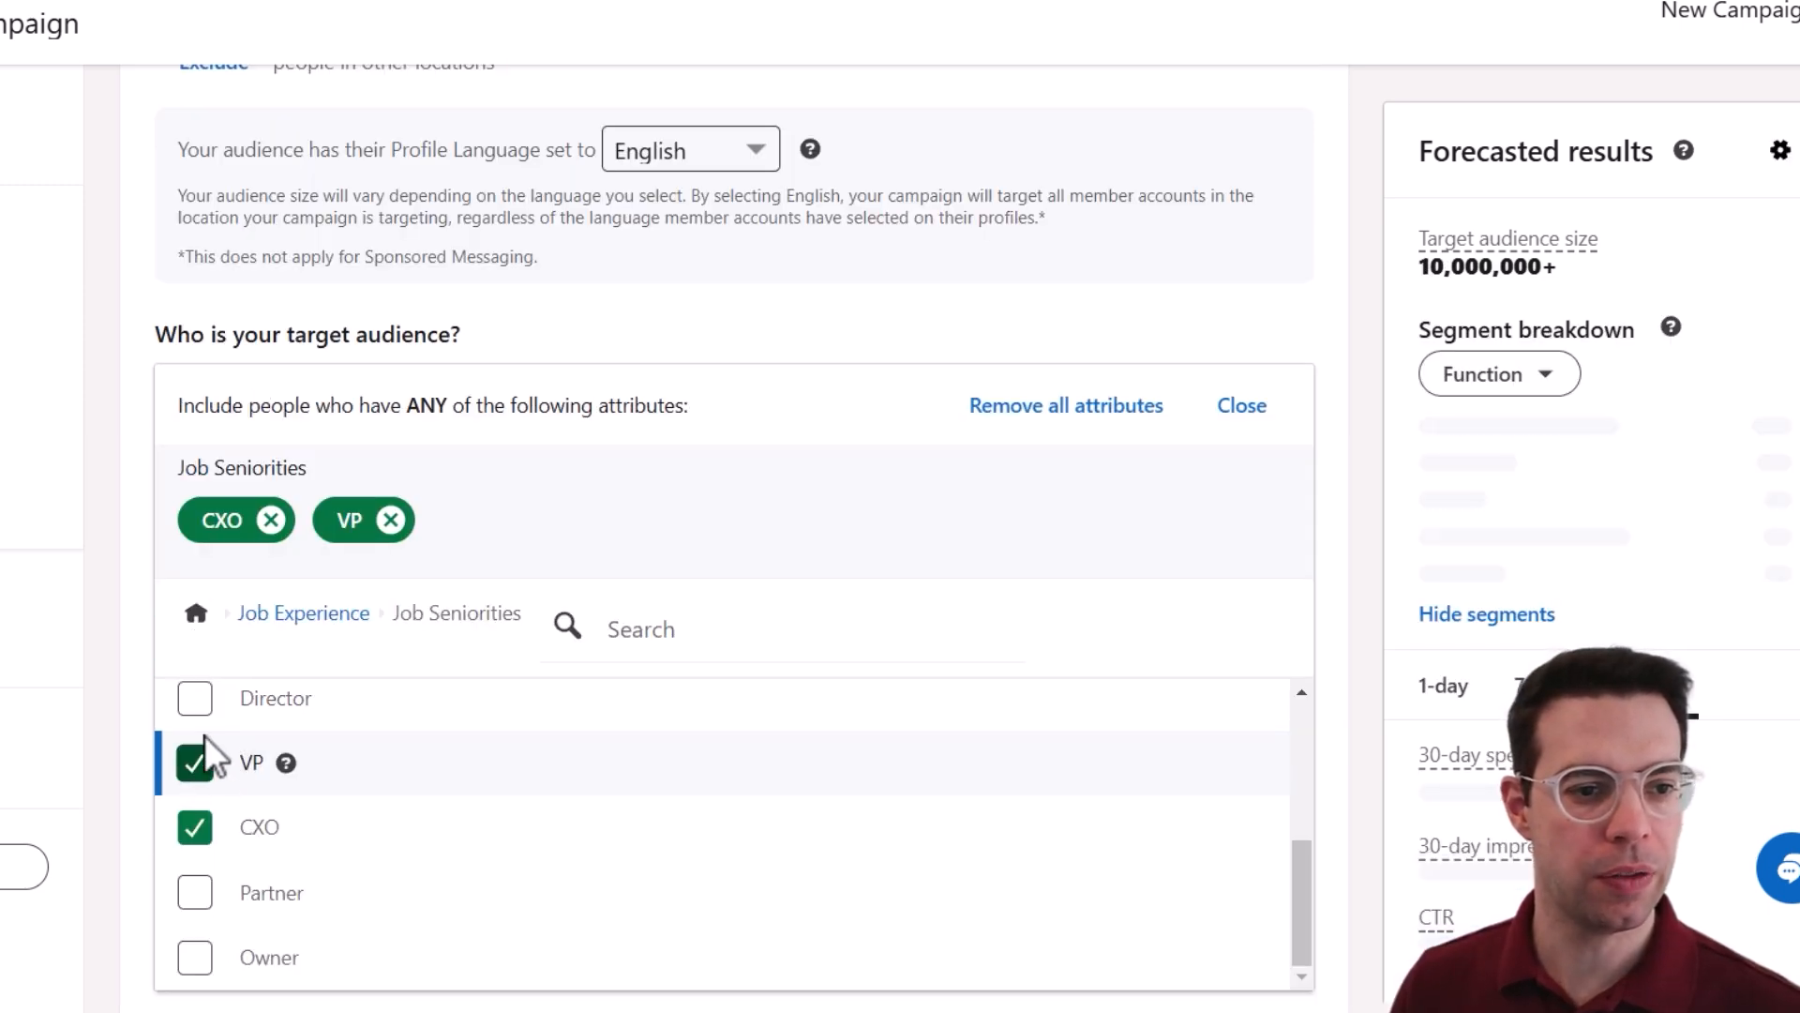
left_click(198, 699)
- Add the Manager, Partner and Owner job seniorities to the target audience and finish editing the attribute group
scroll(240, 808, "up", 2)
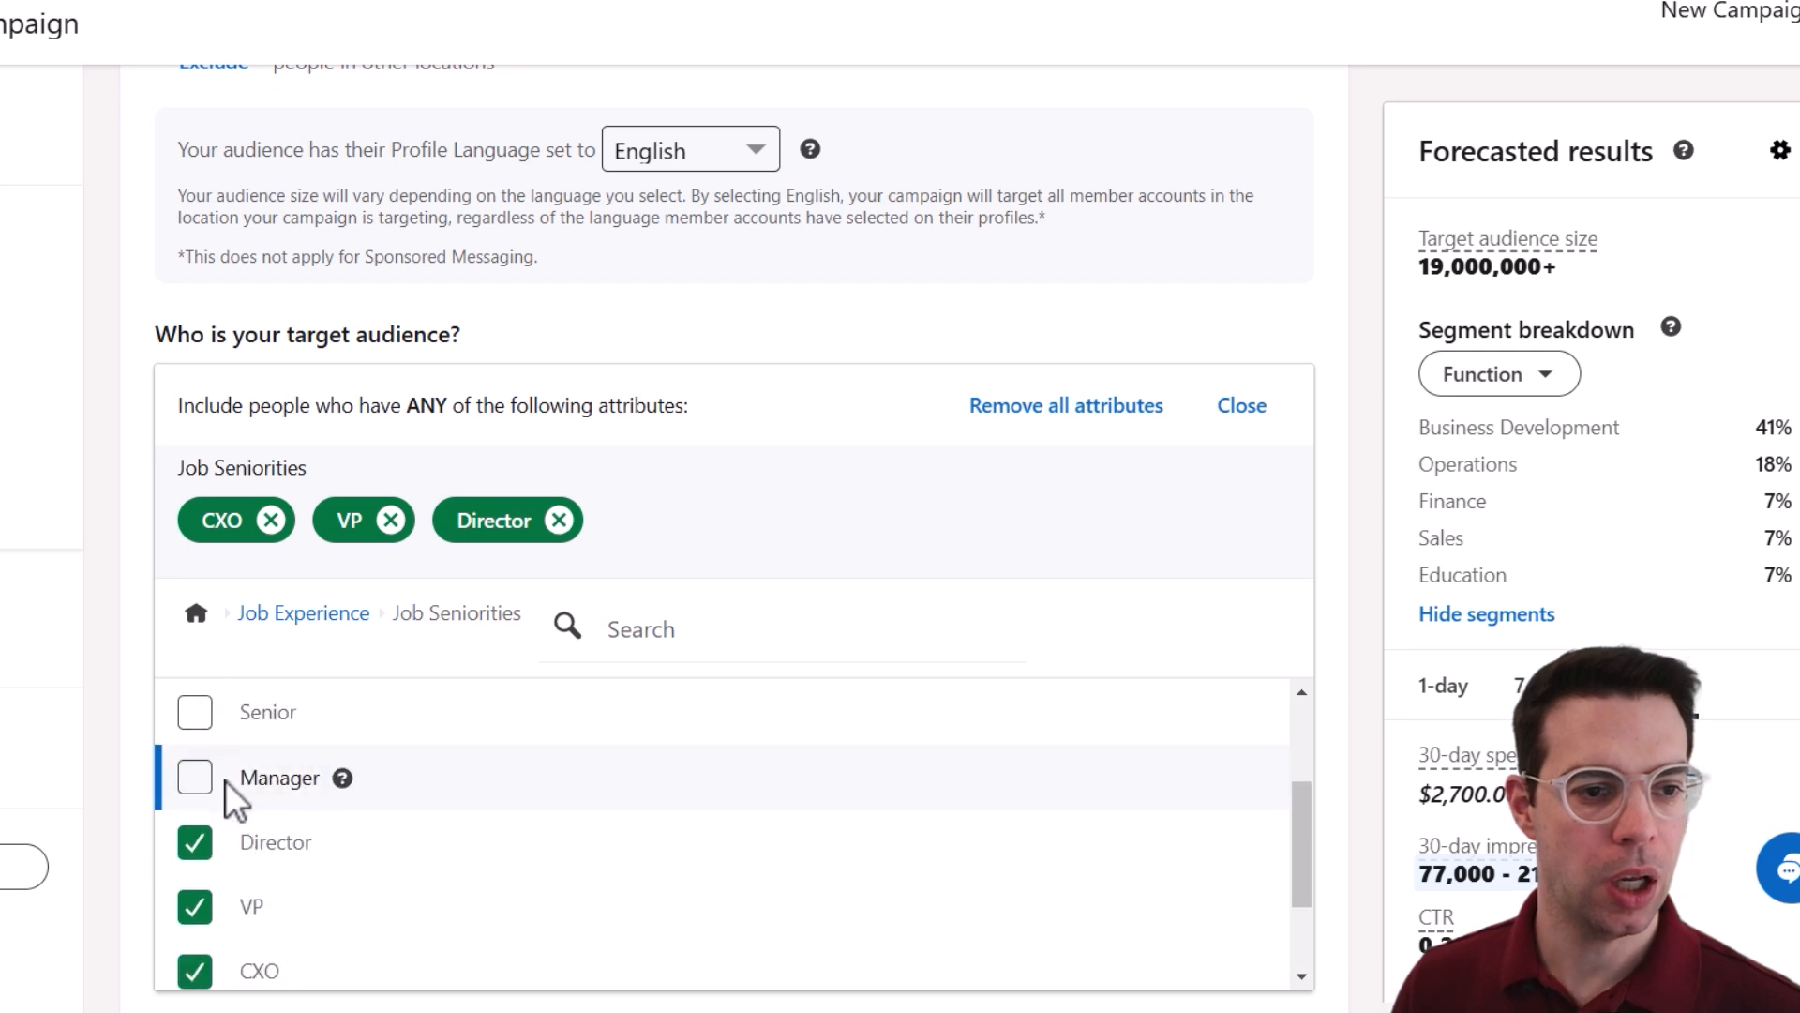
left_click(199, 778)
scroll(206, 844, "down", 2)
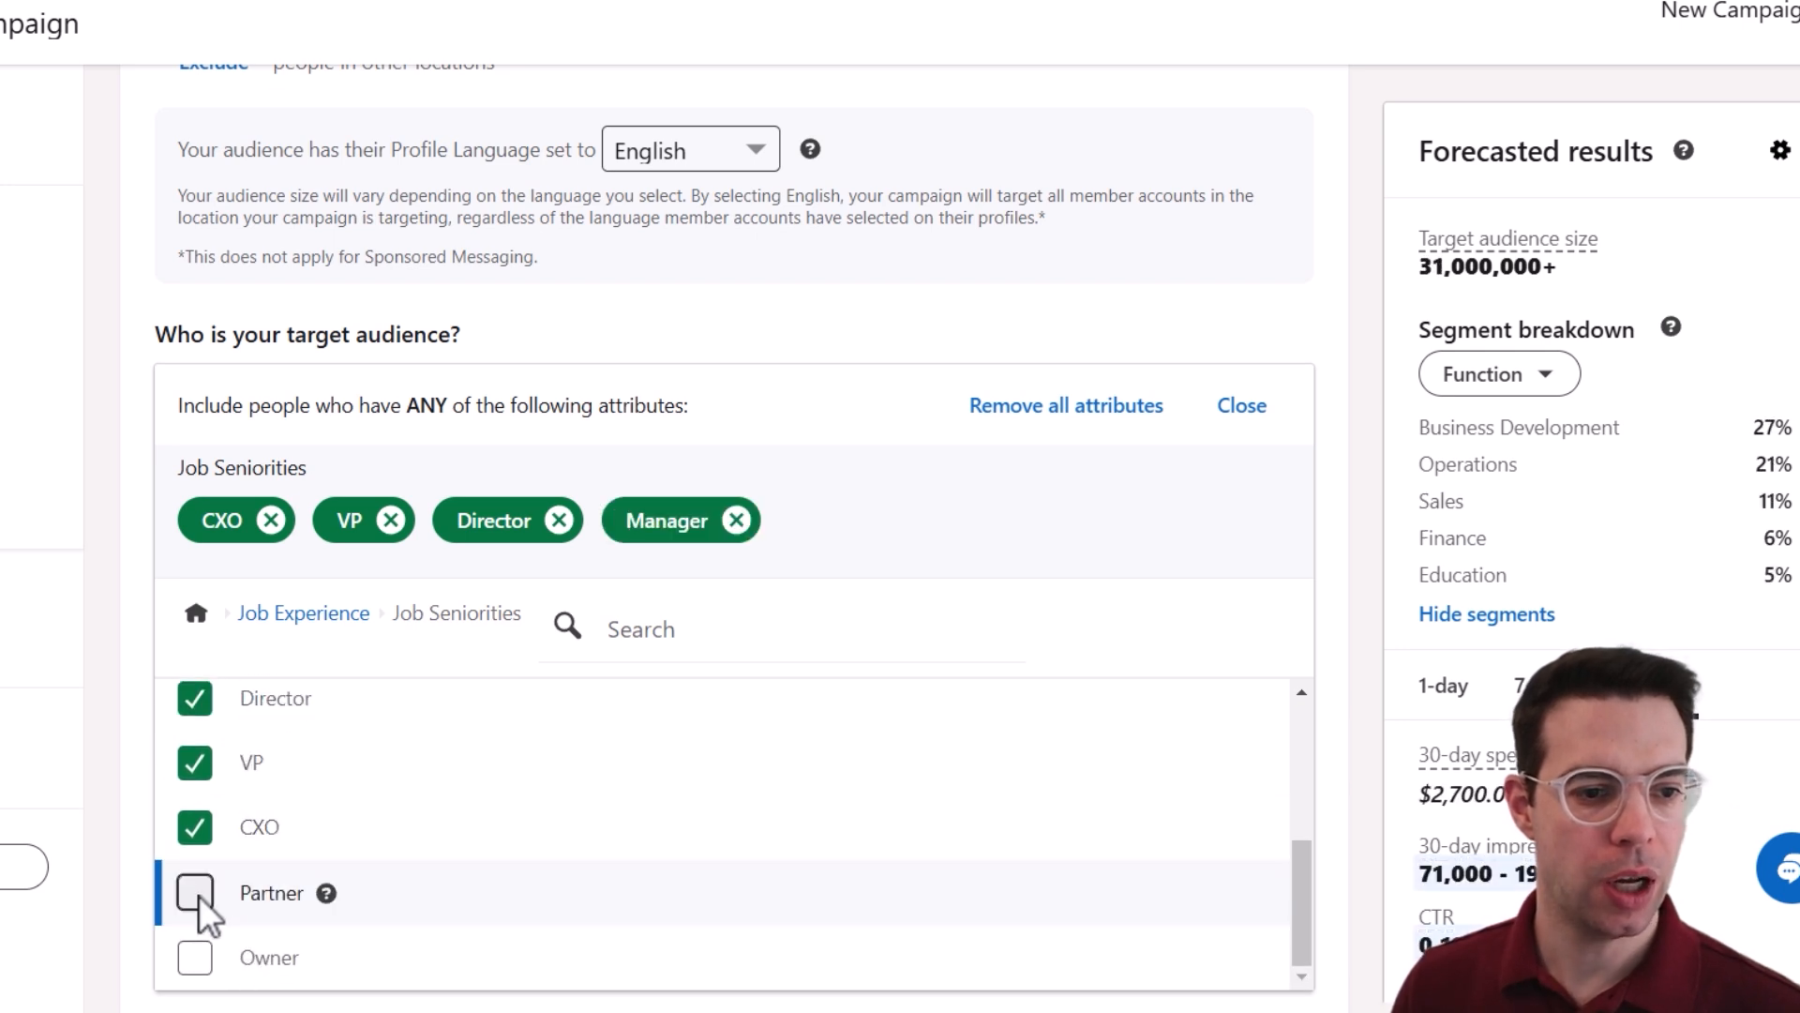
left_click(195, 893)
left_click(195, 957)
scroll(494, 876, "up", 5)
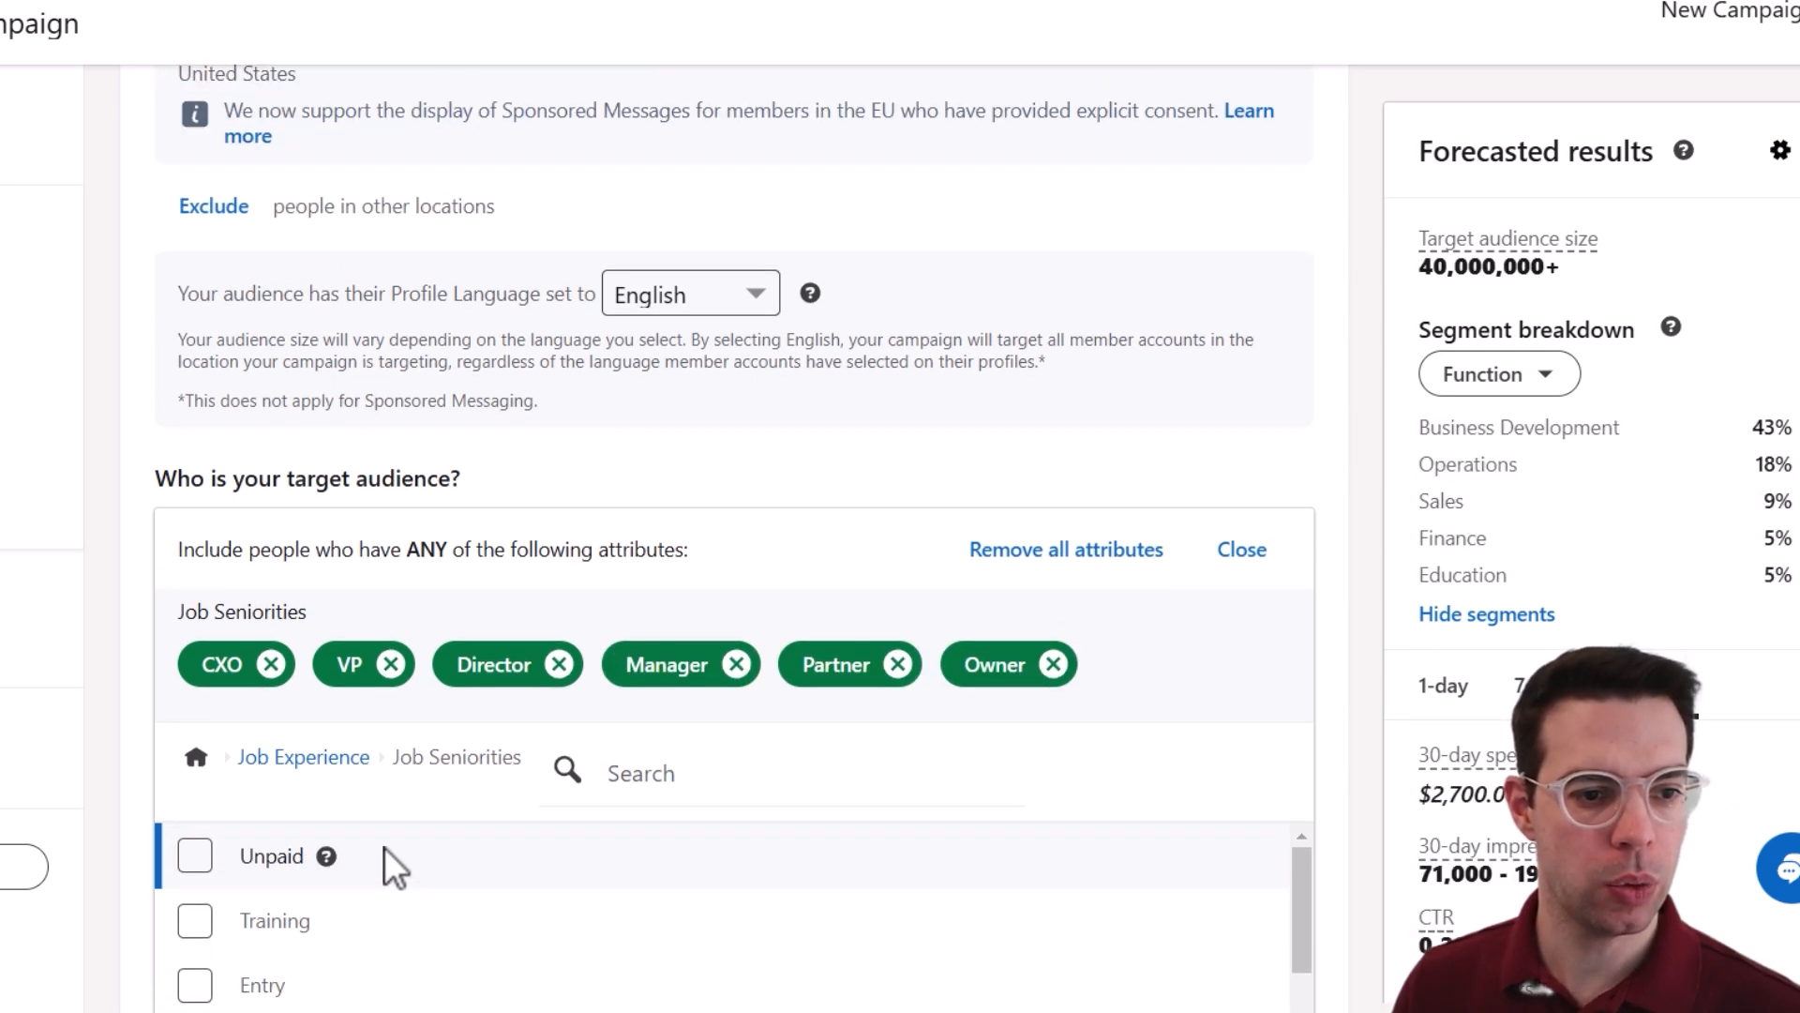
scroll(1430, 689, "down", 3)
scroll(1350, 631, "down", 2)
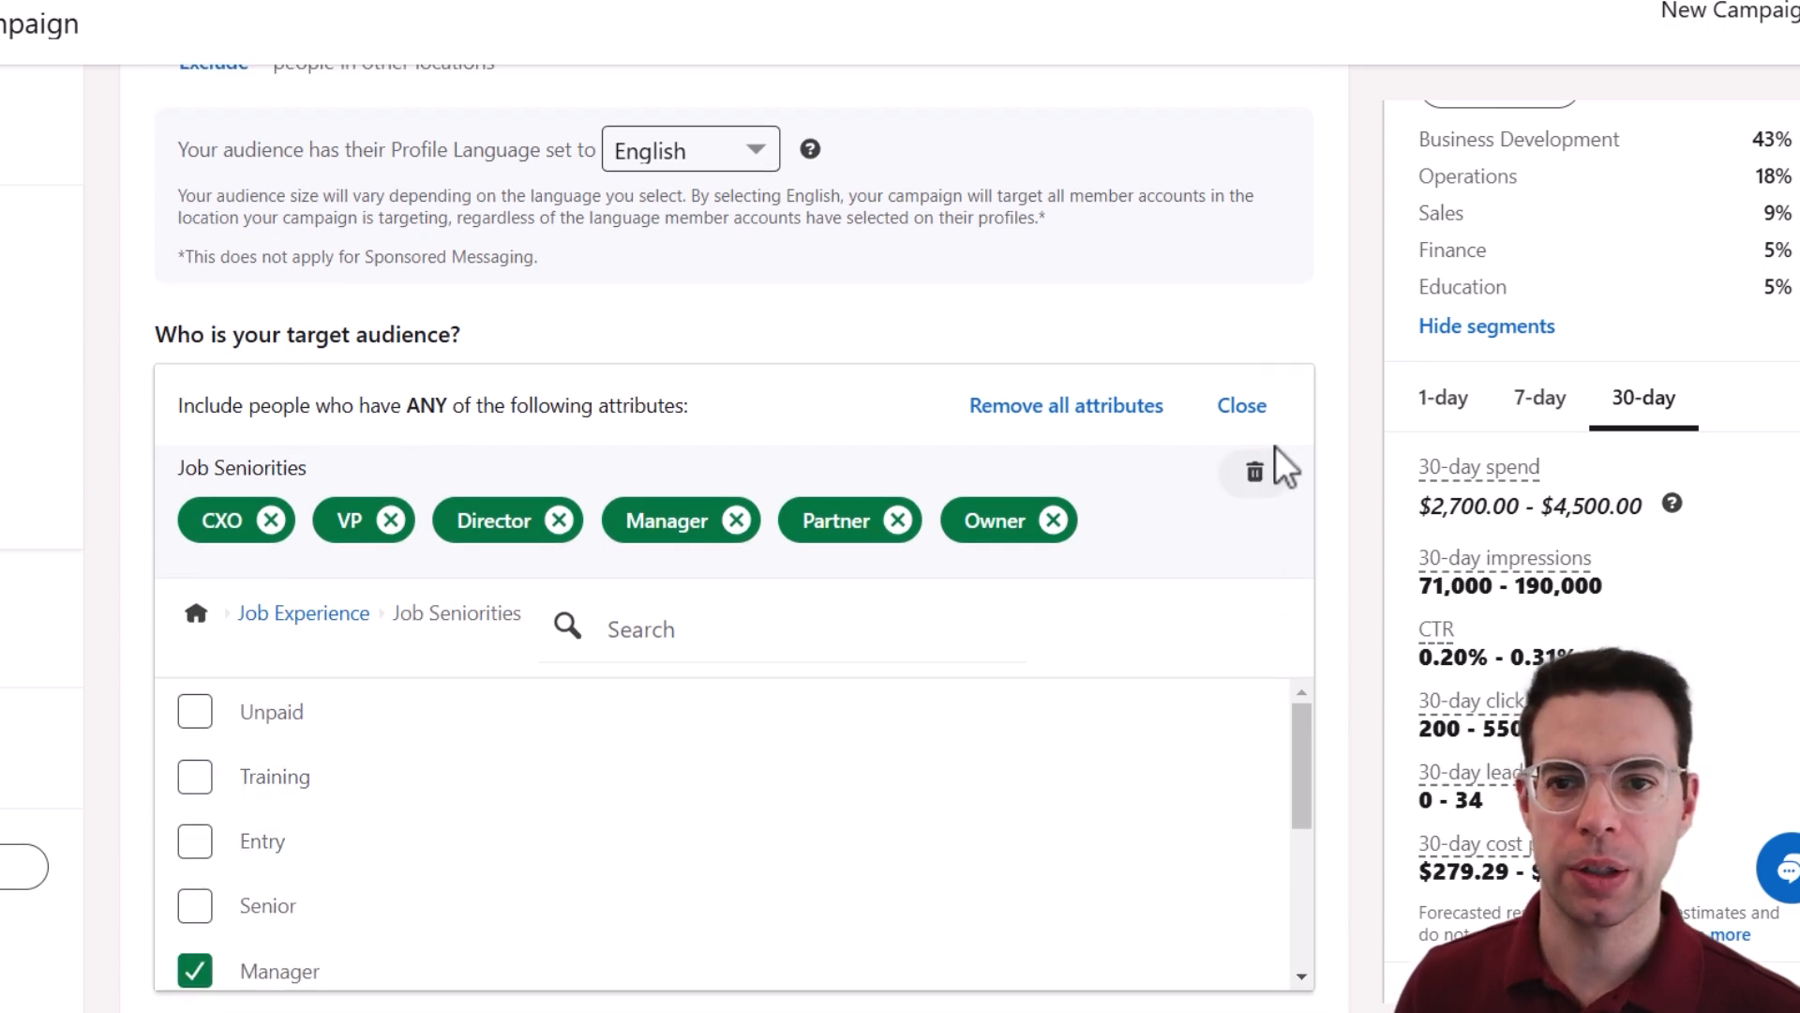
left_click(1242, 405)
scroll(1539, 353, "up", 3)
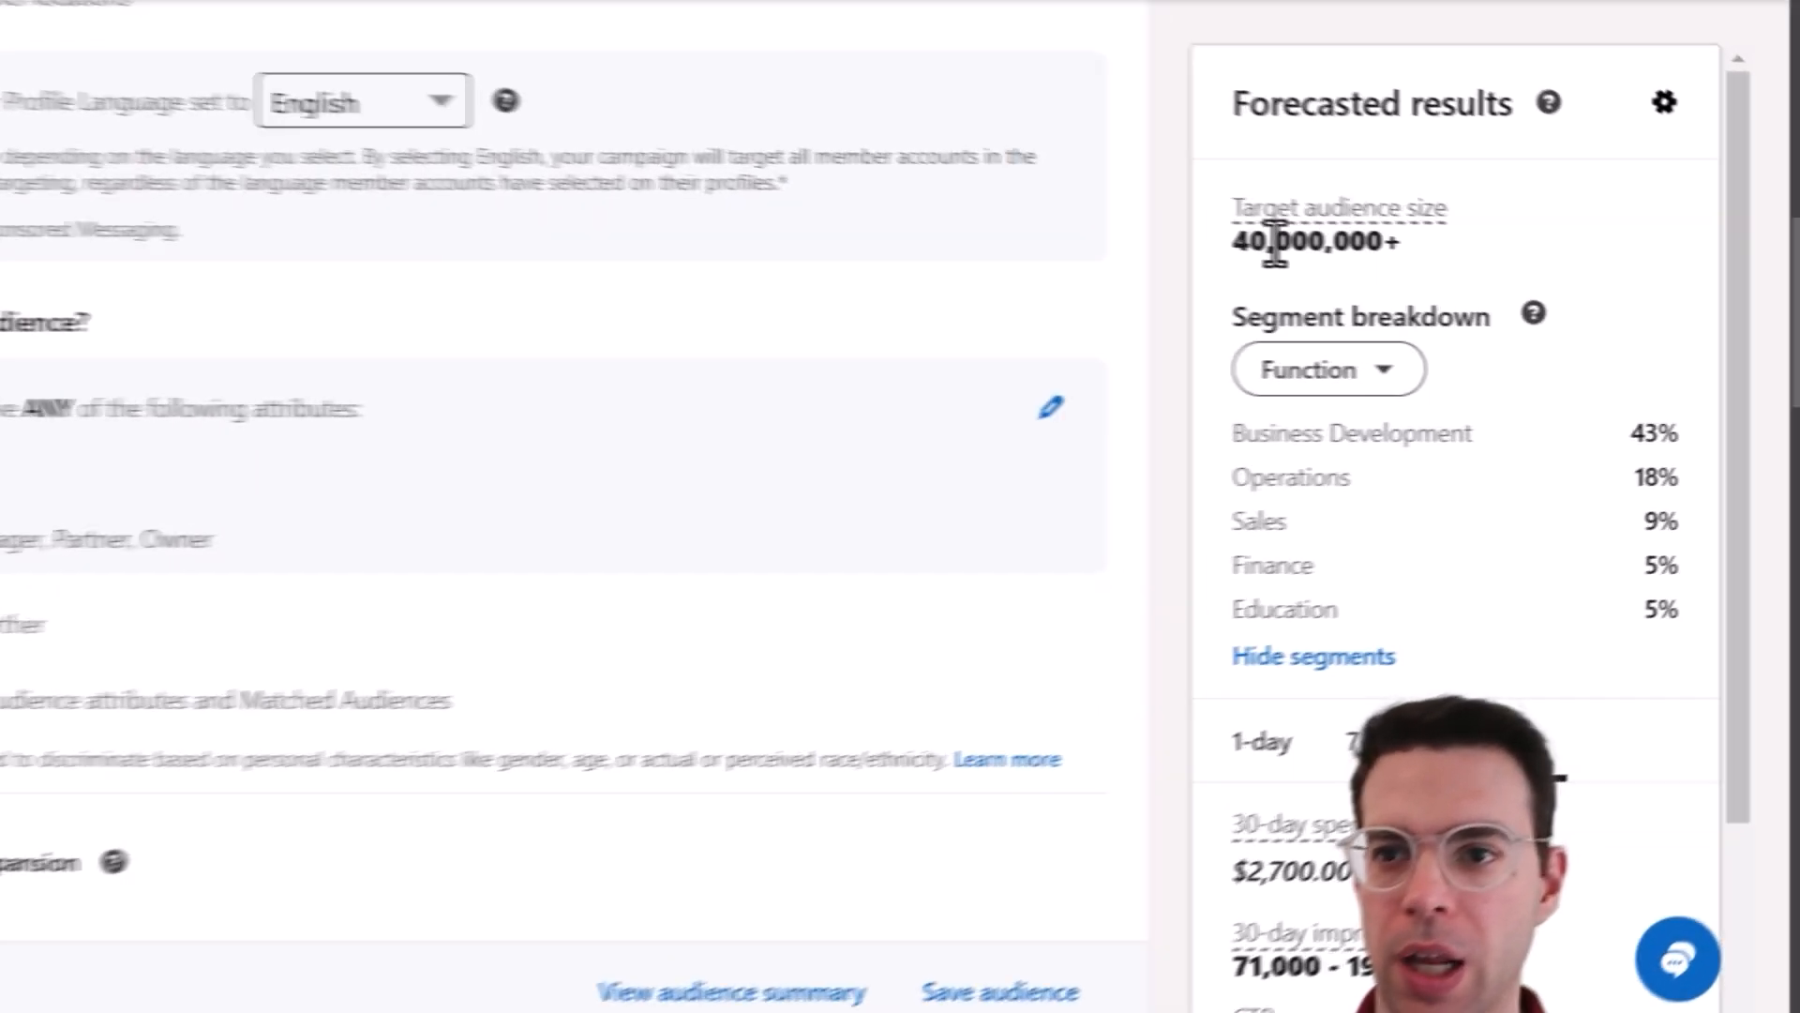
- Narrow the audience with an AND condition requiring the Human Resources job function
scroll(570, 507, "down", 1)
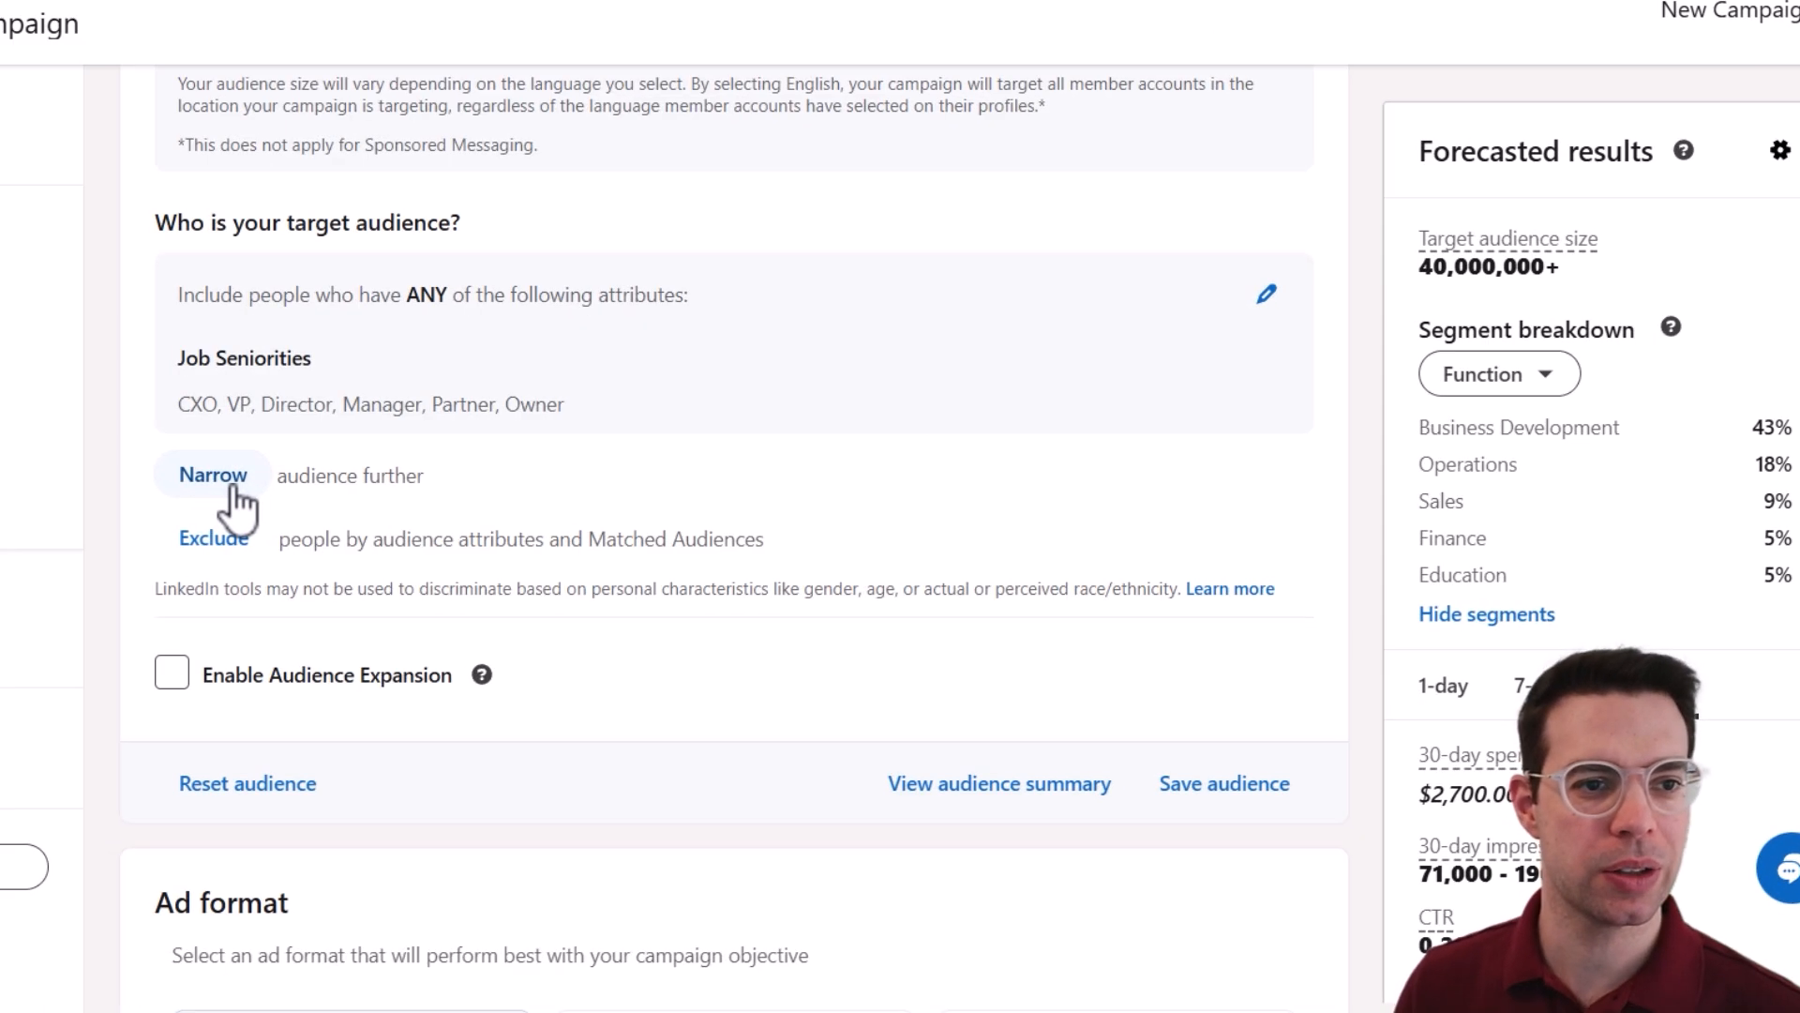
left_click(230, 487)
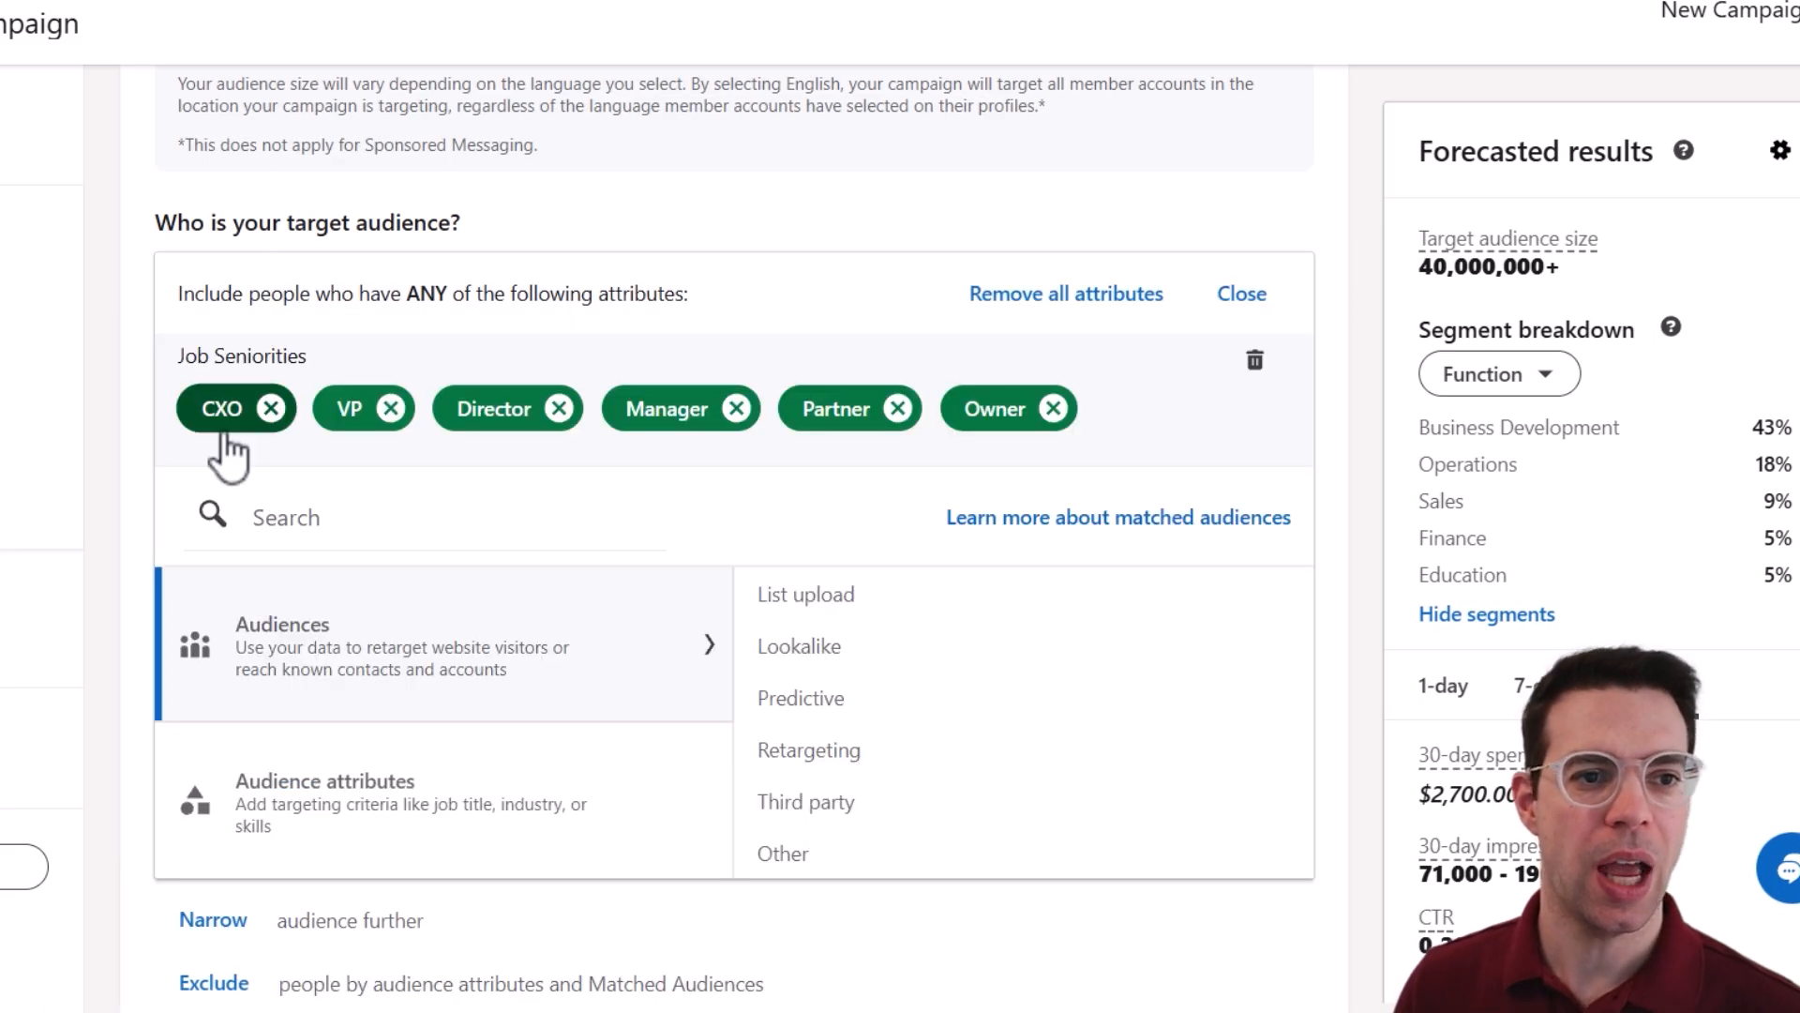
left_click(353, 853)
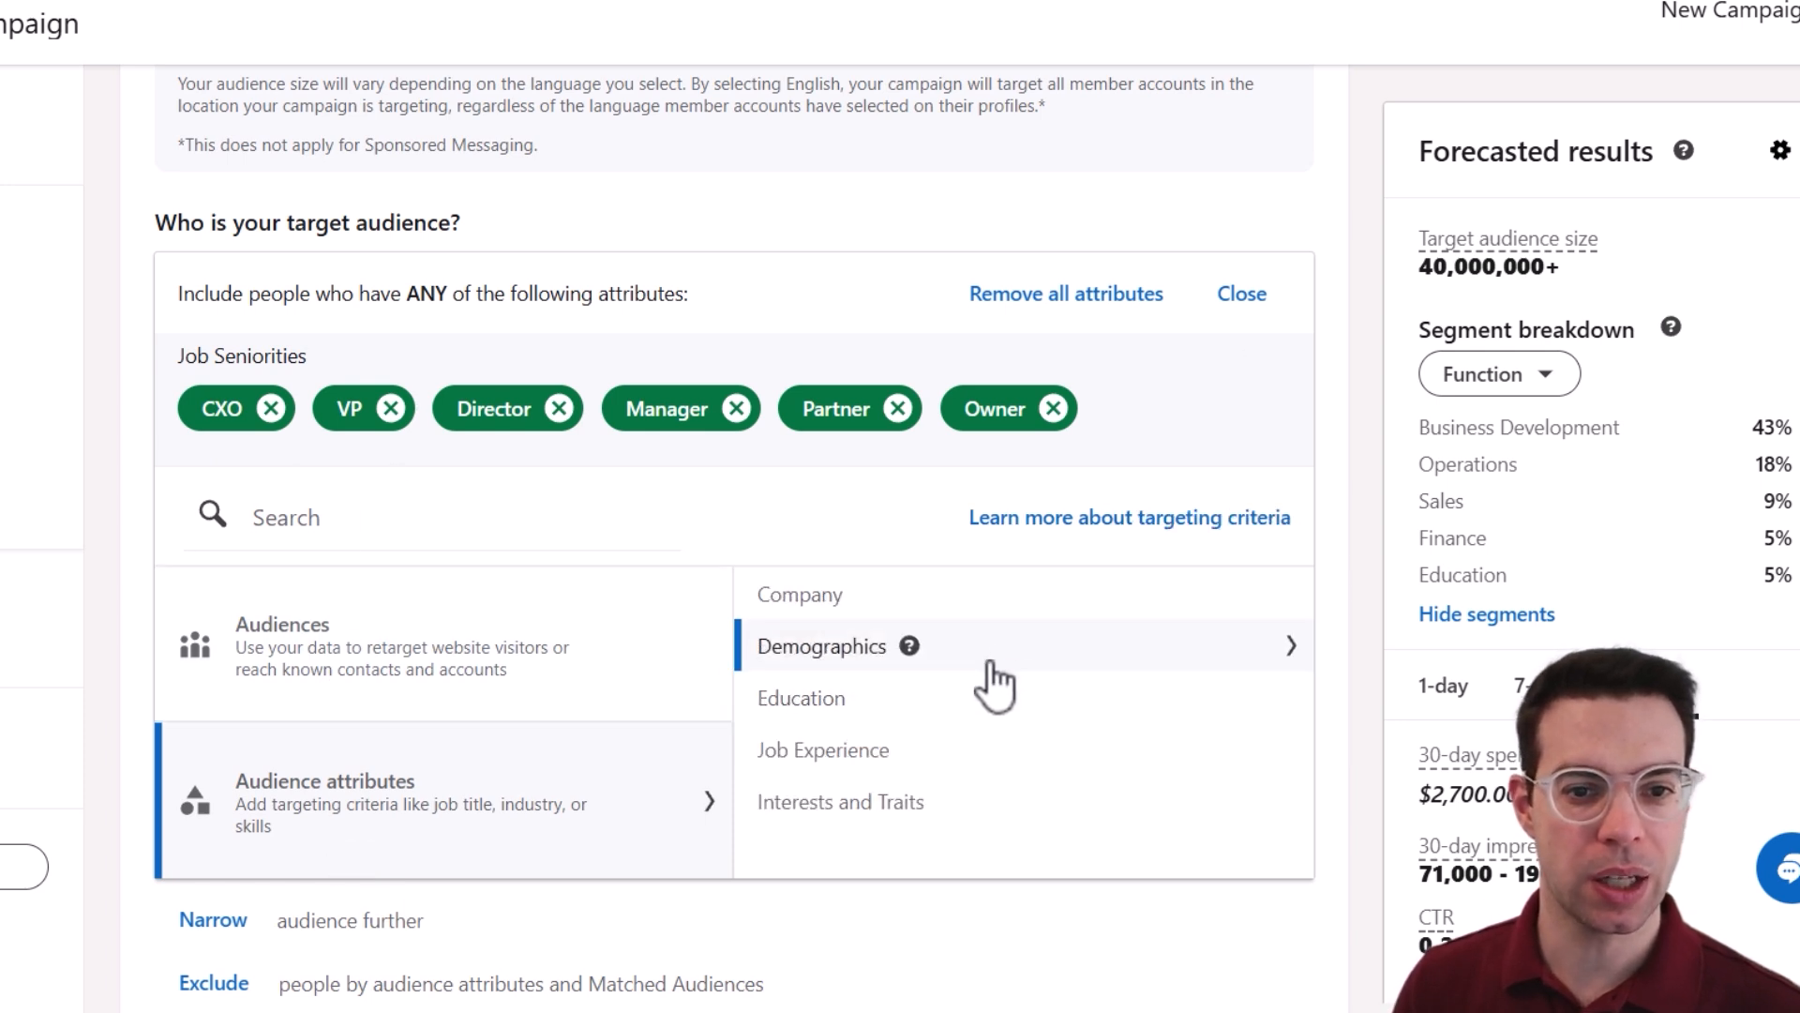
left_click(1106, 755)
left_click(1089, 570)
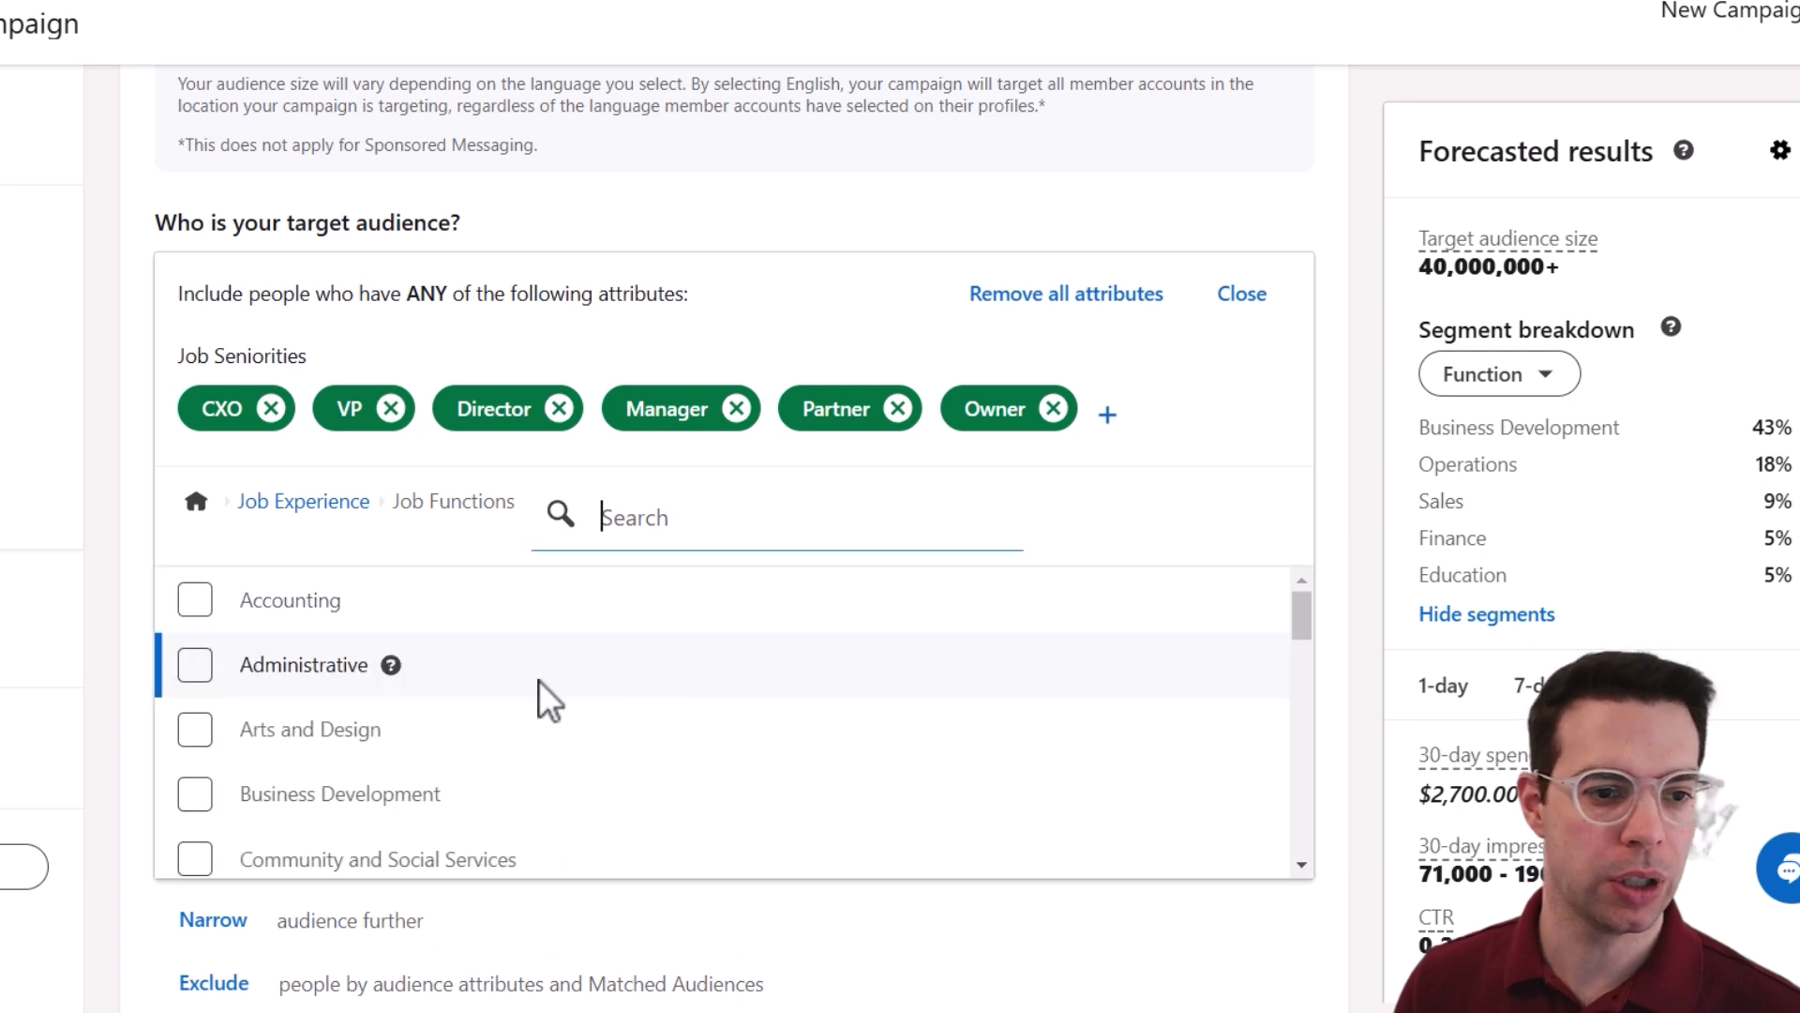
scroll(539, 682, "down", 6)
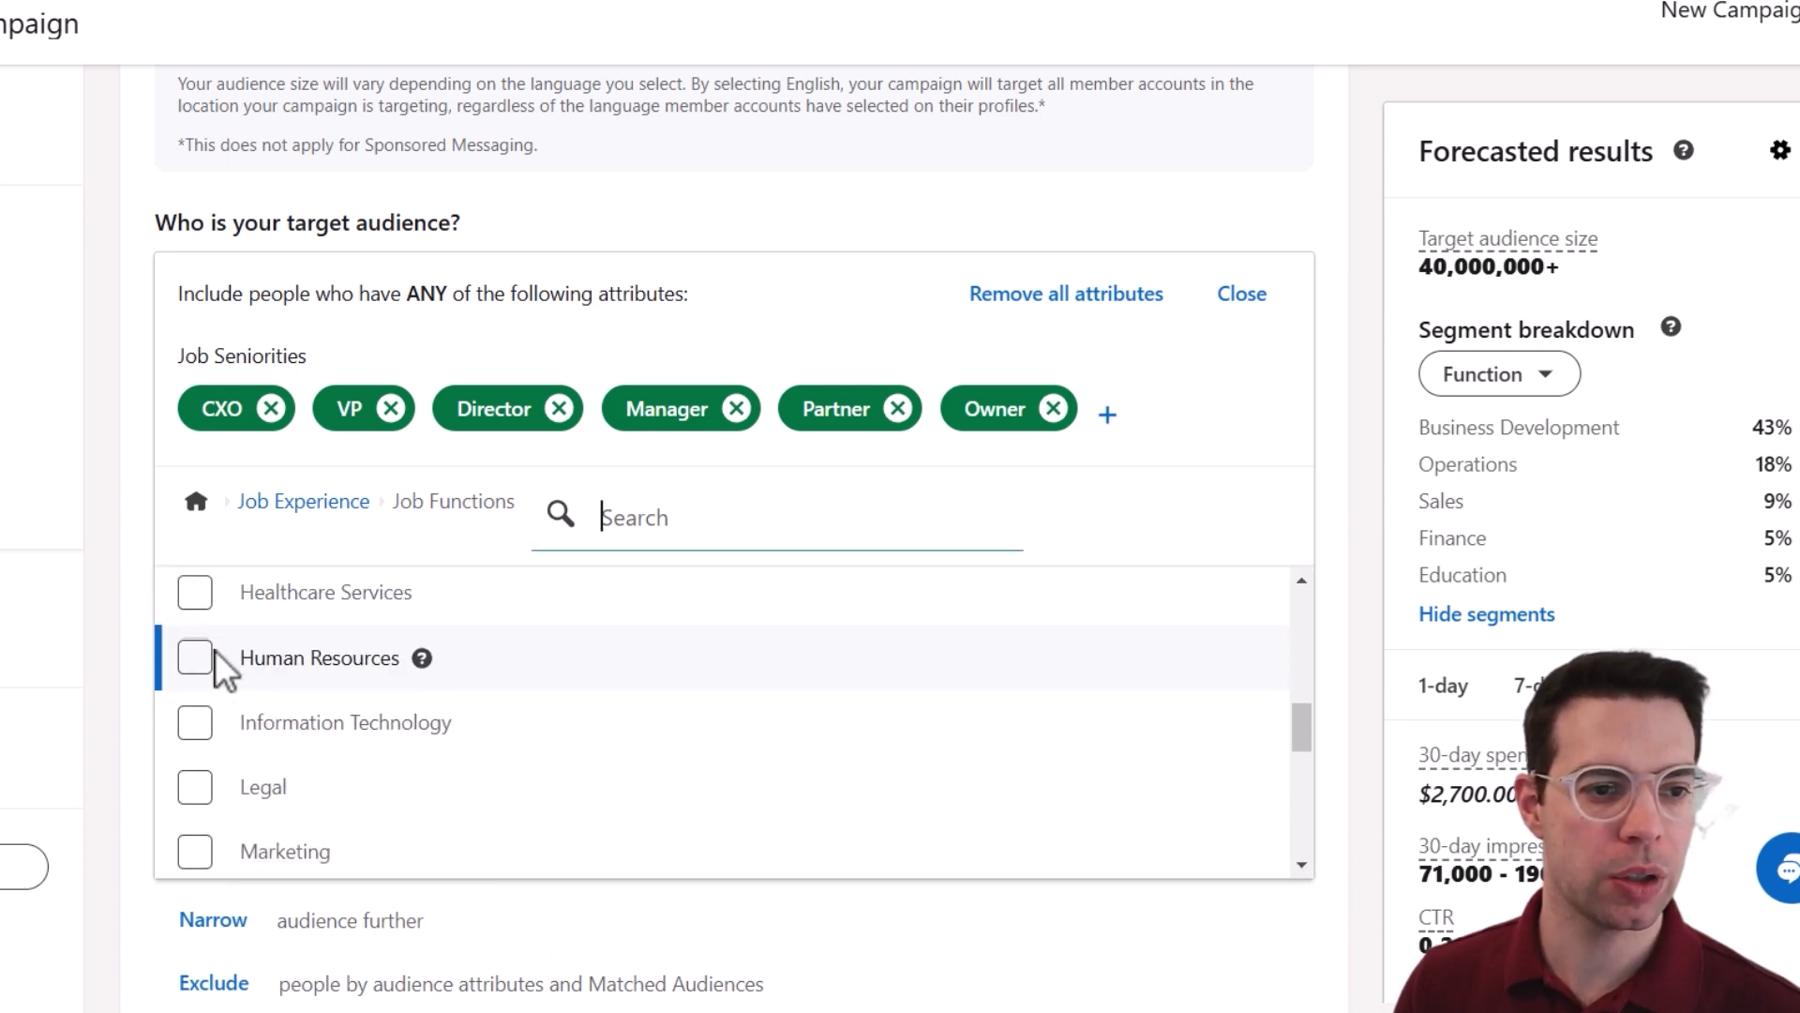
left_click(195, 657)
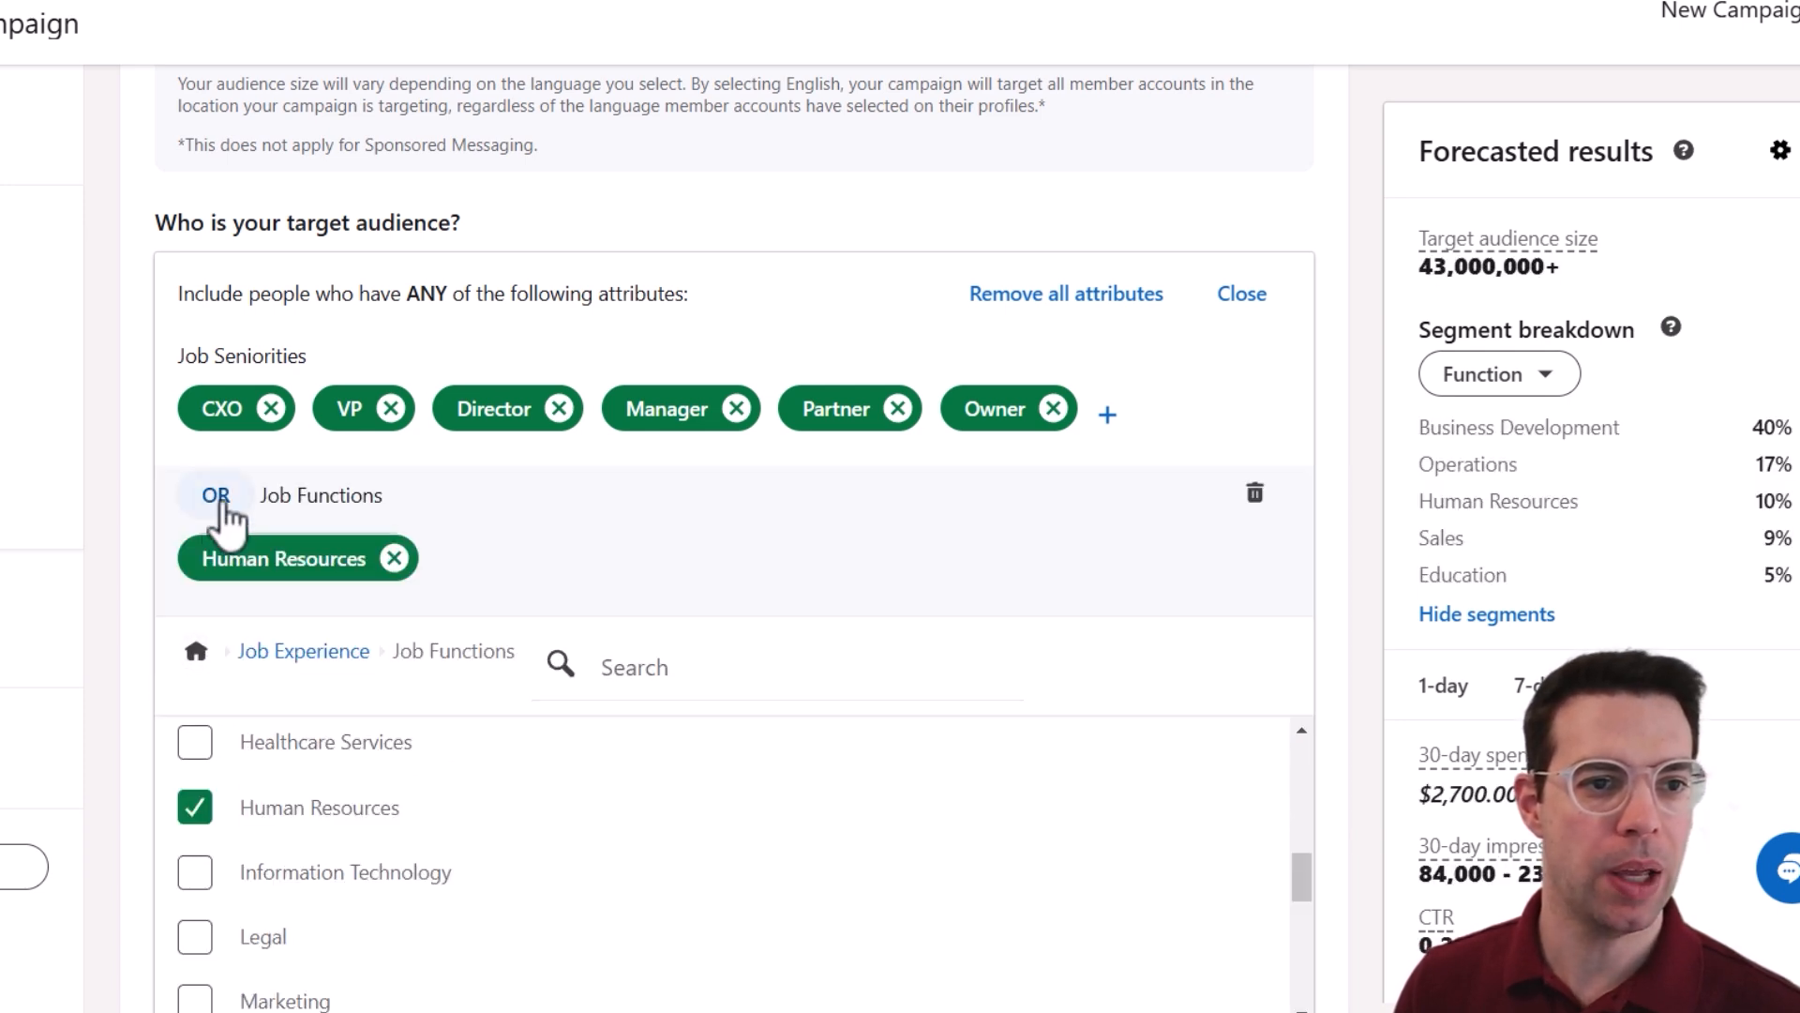
left_click(217, 497)
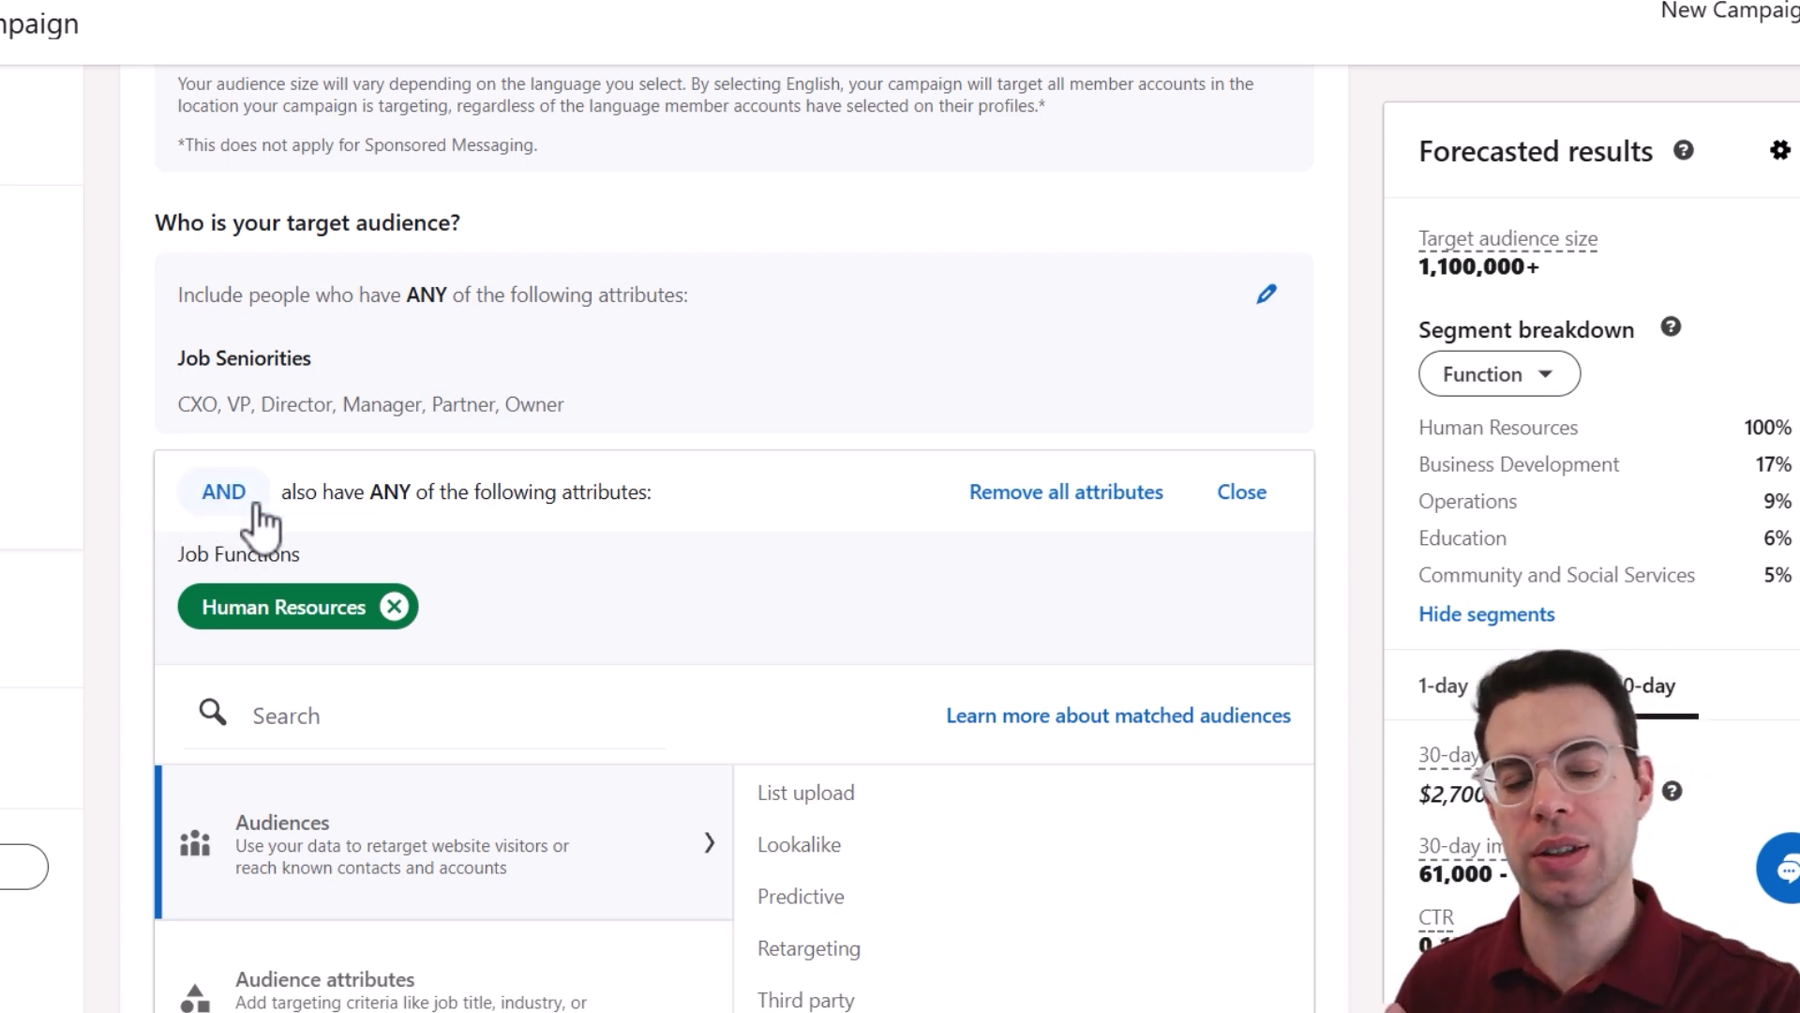
left_click(1235, 506)
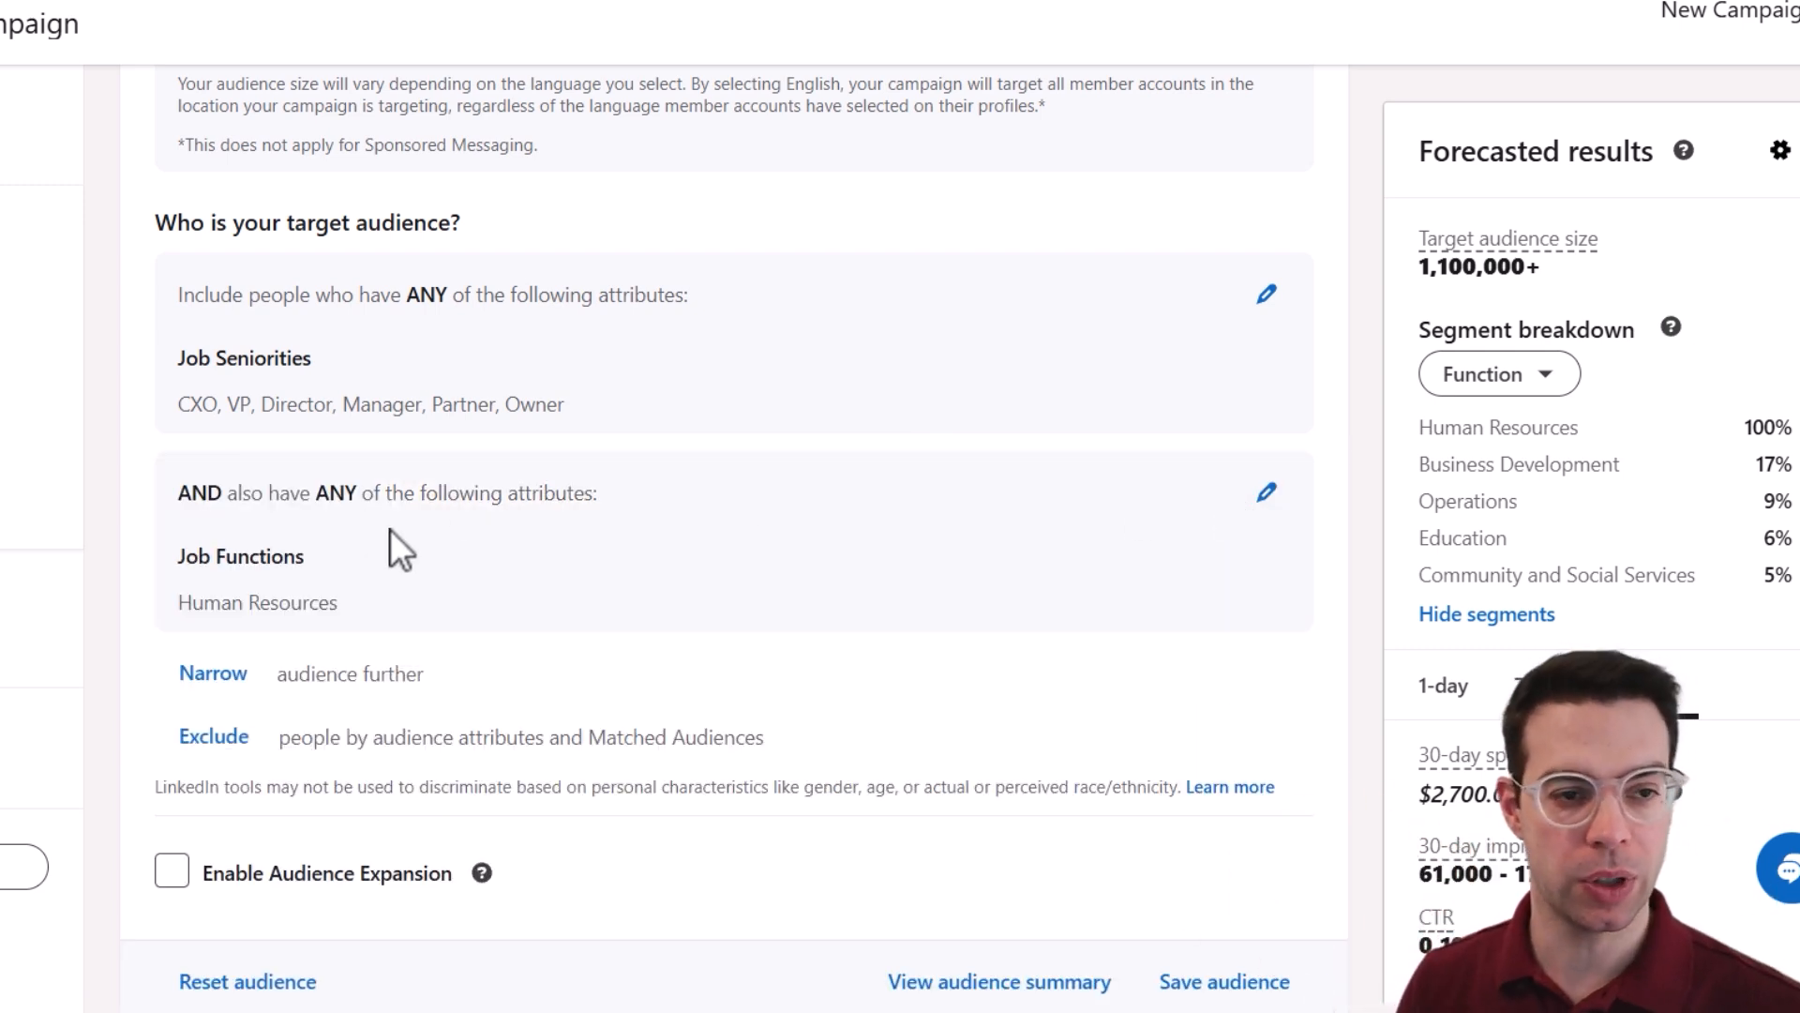
- Add a Company Size of 51-200 employees to the attribute group containing the Human Resources job function
scroll(317, 476, "down", 2)
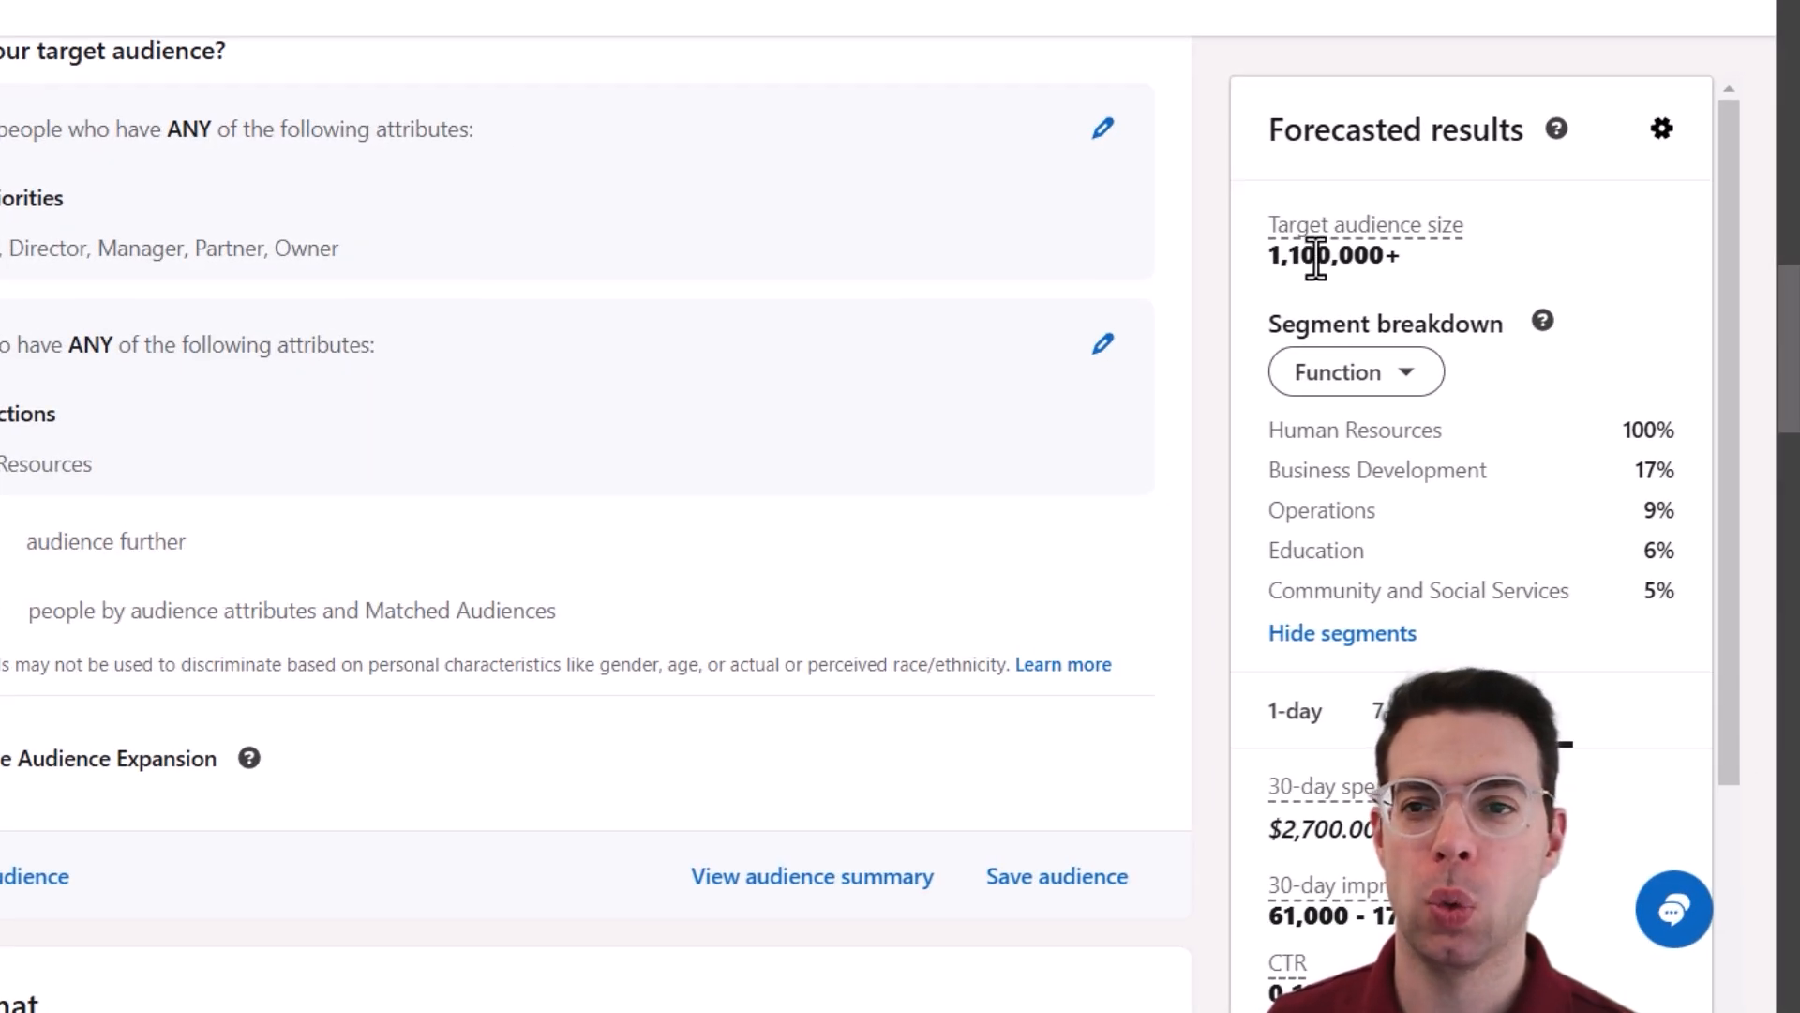
left_click(222, 531)
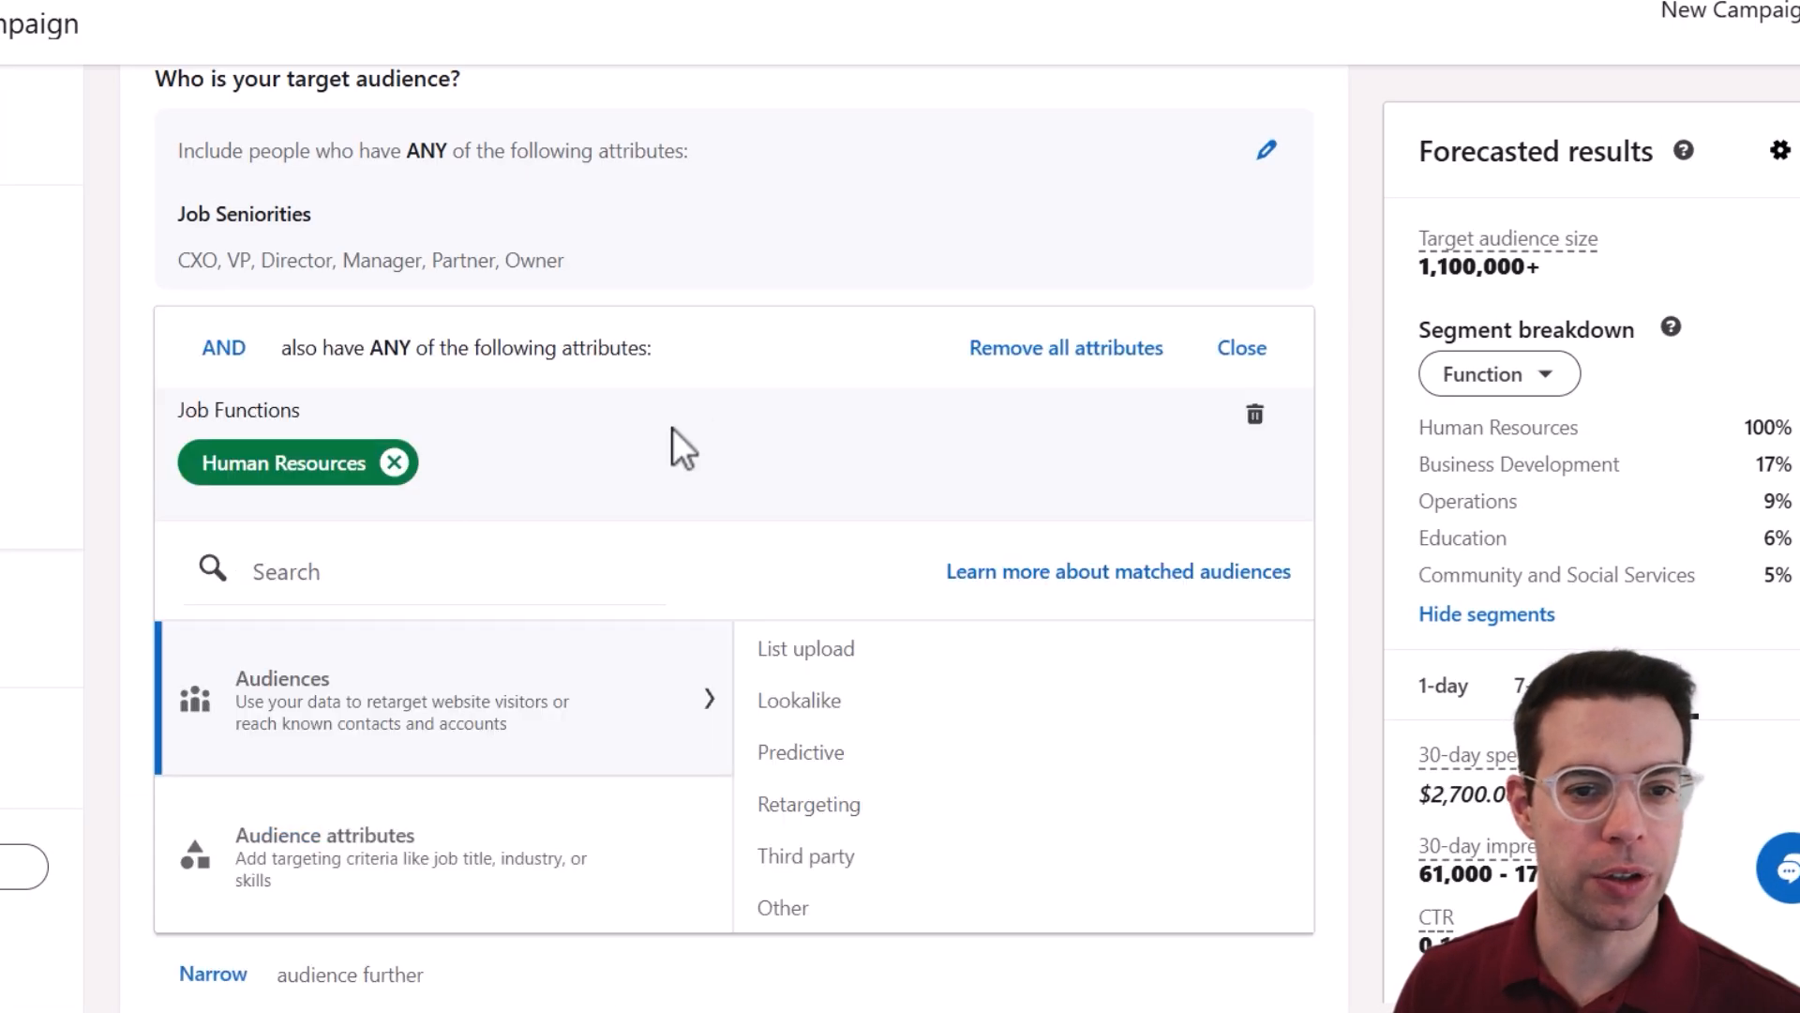
scroll(683, 448, "down", 2)
left_click(531, 683)
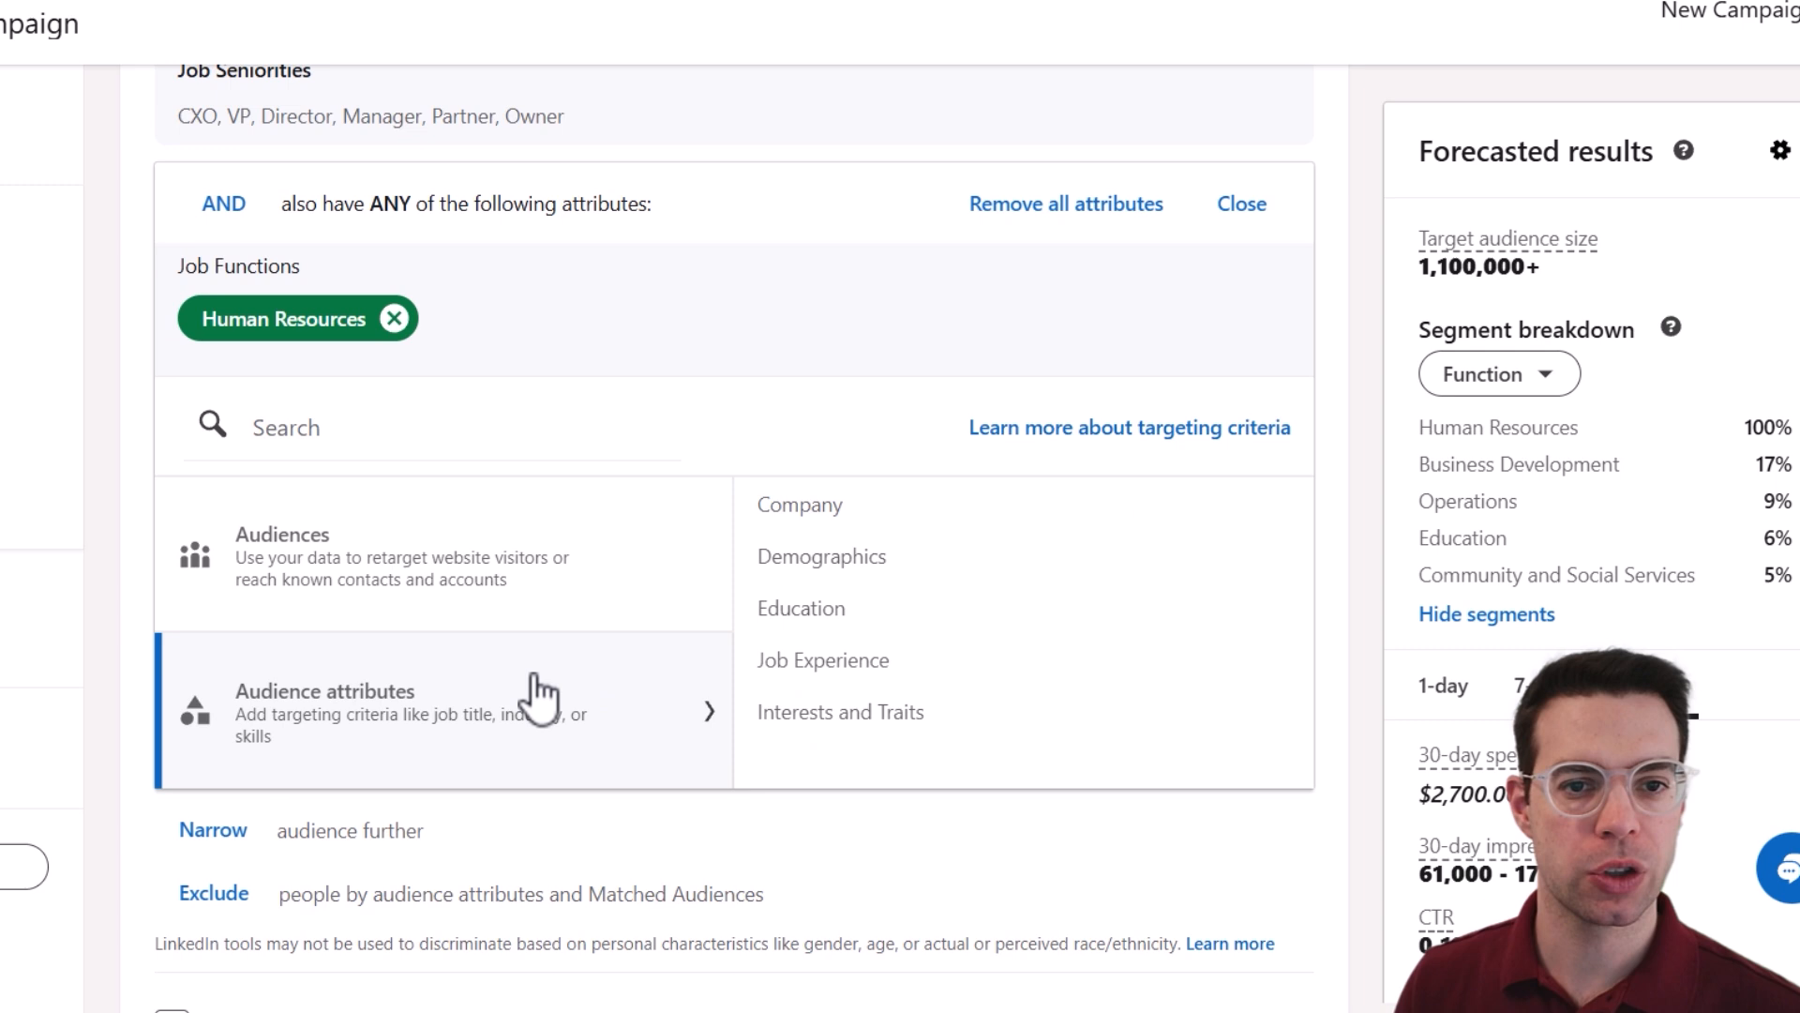
left_click(1085, 521)
scroll(999, 590, "down", 1)
scroll(1003, 562, "down", 2)
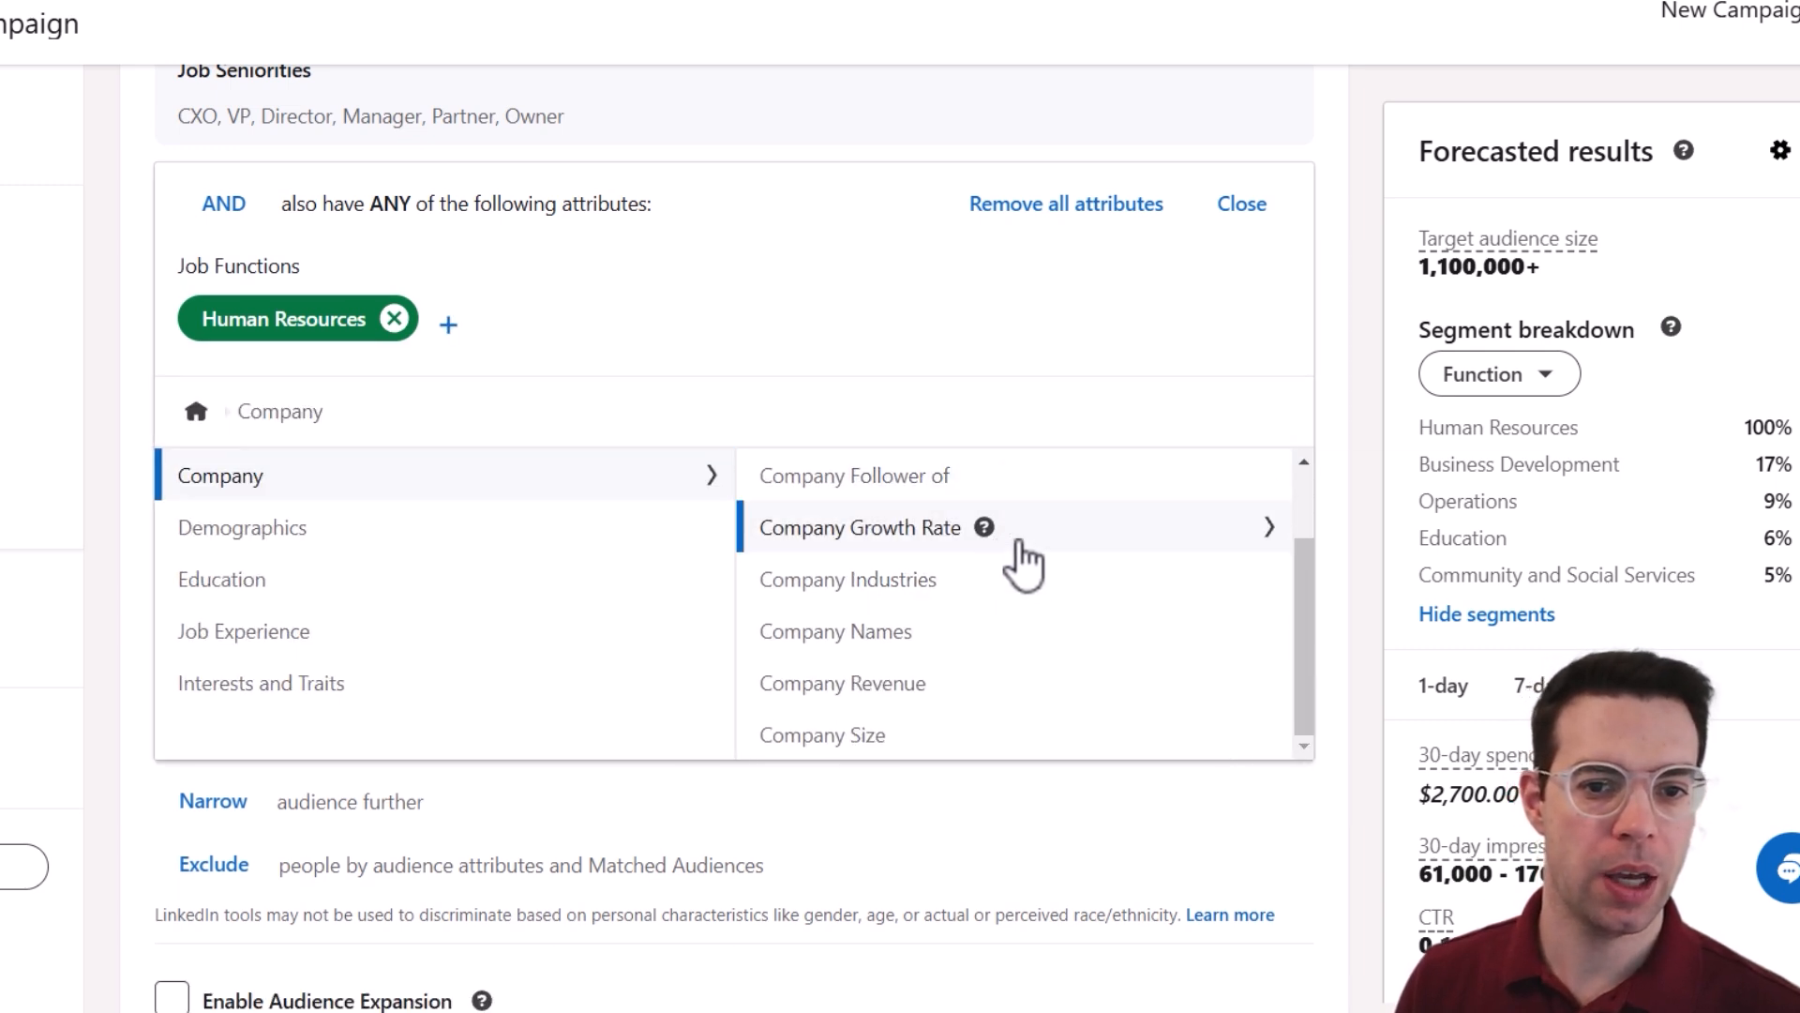
left_click(1029, 735)
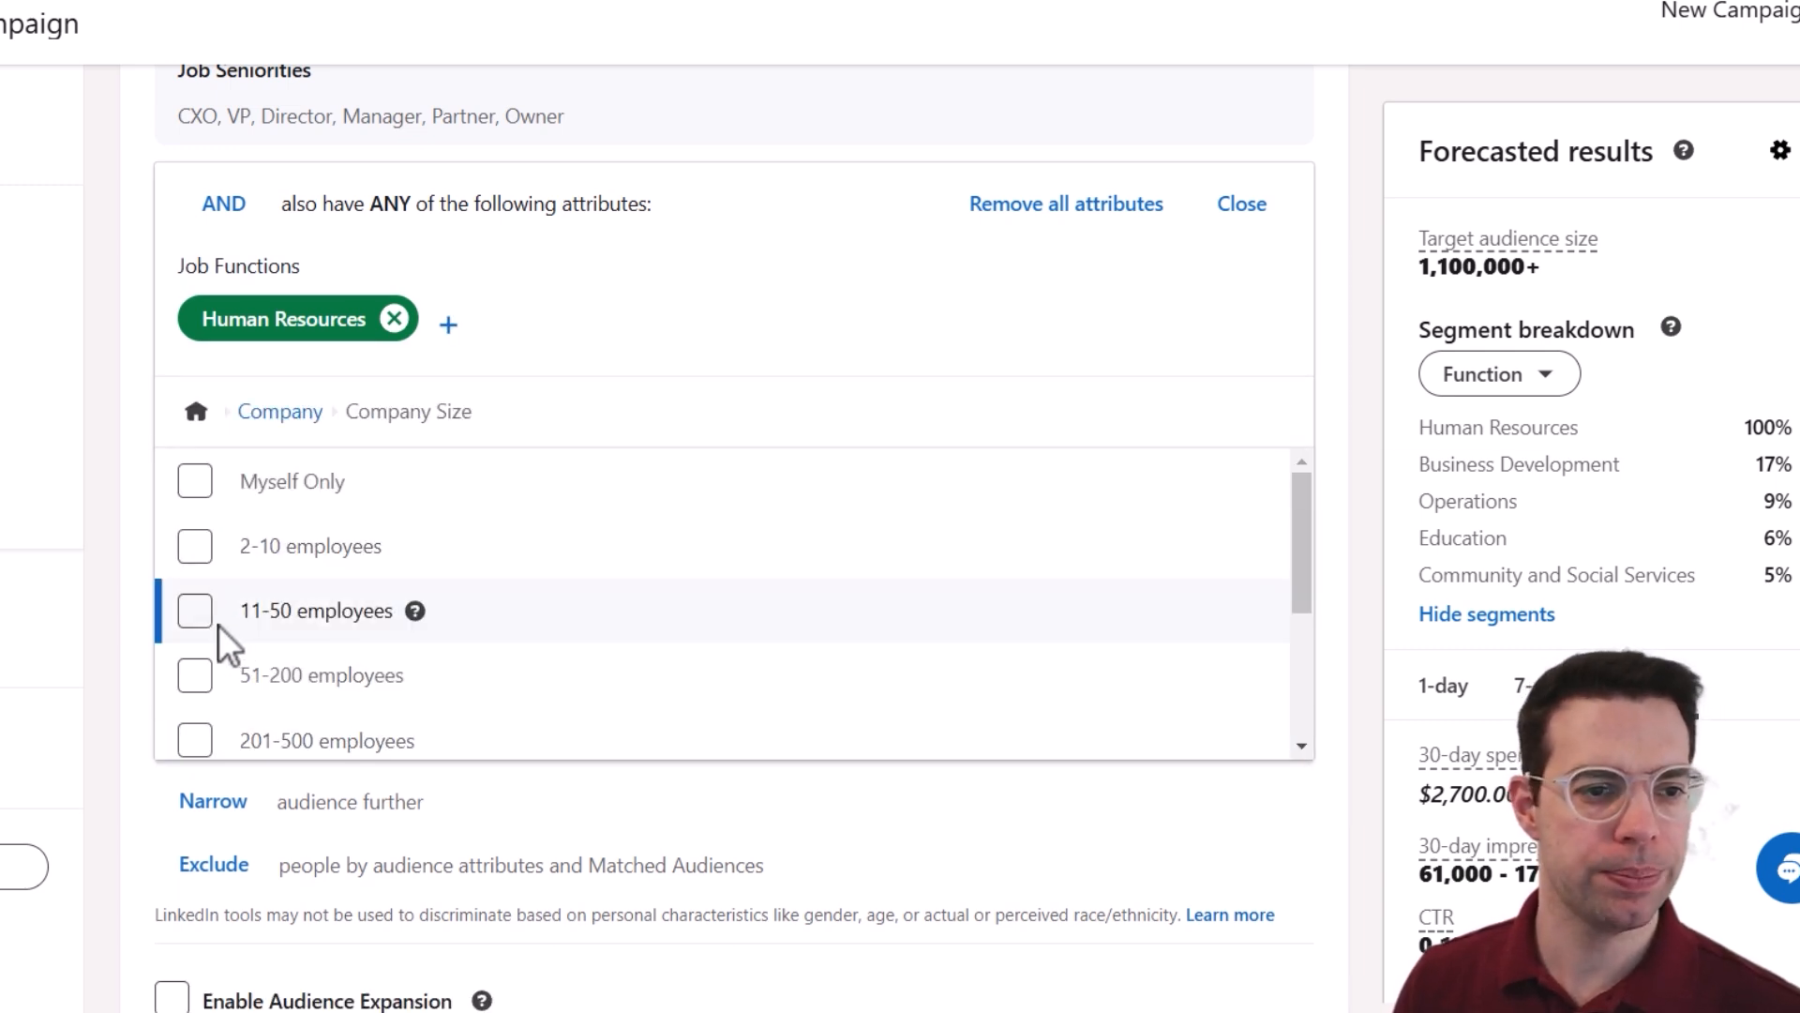
left_click(204, 615)
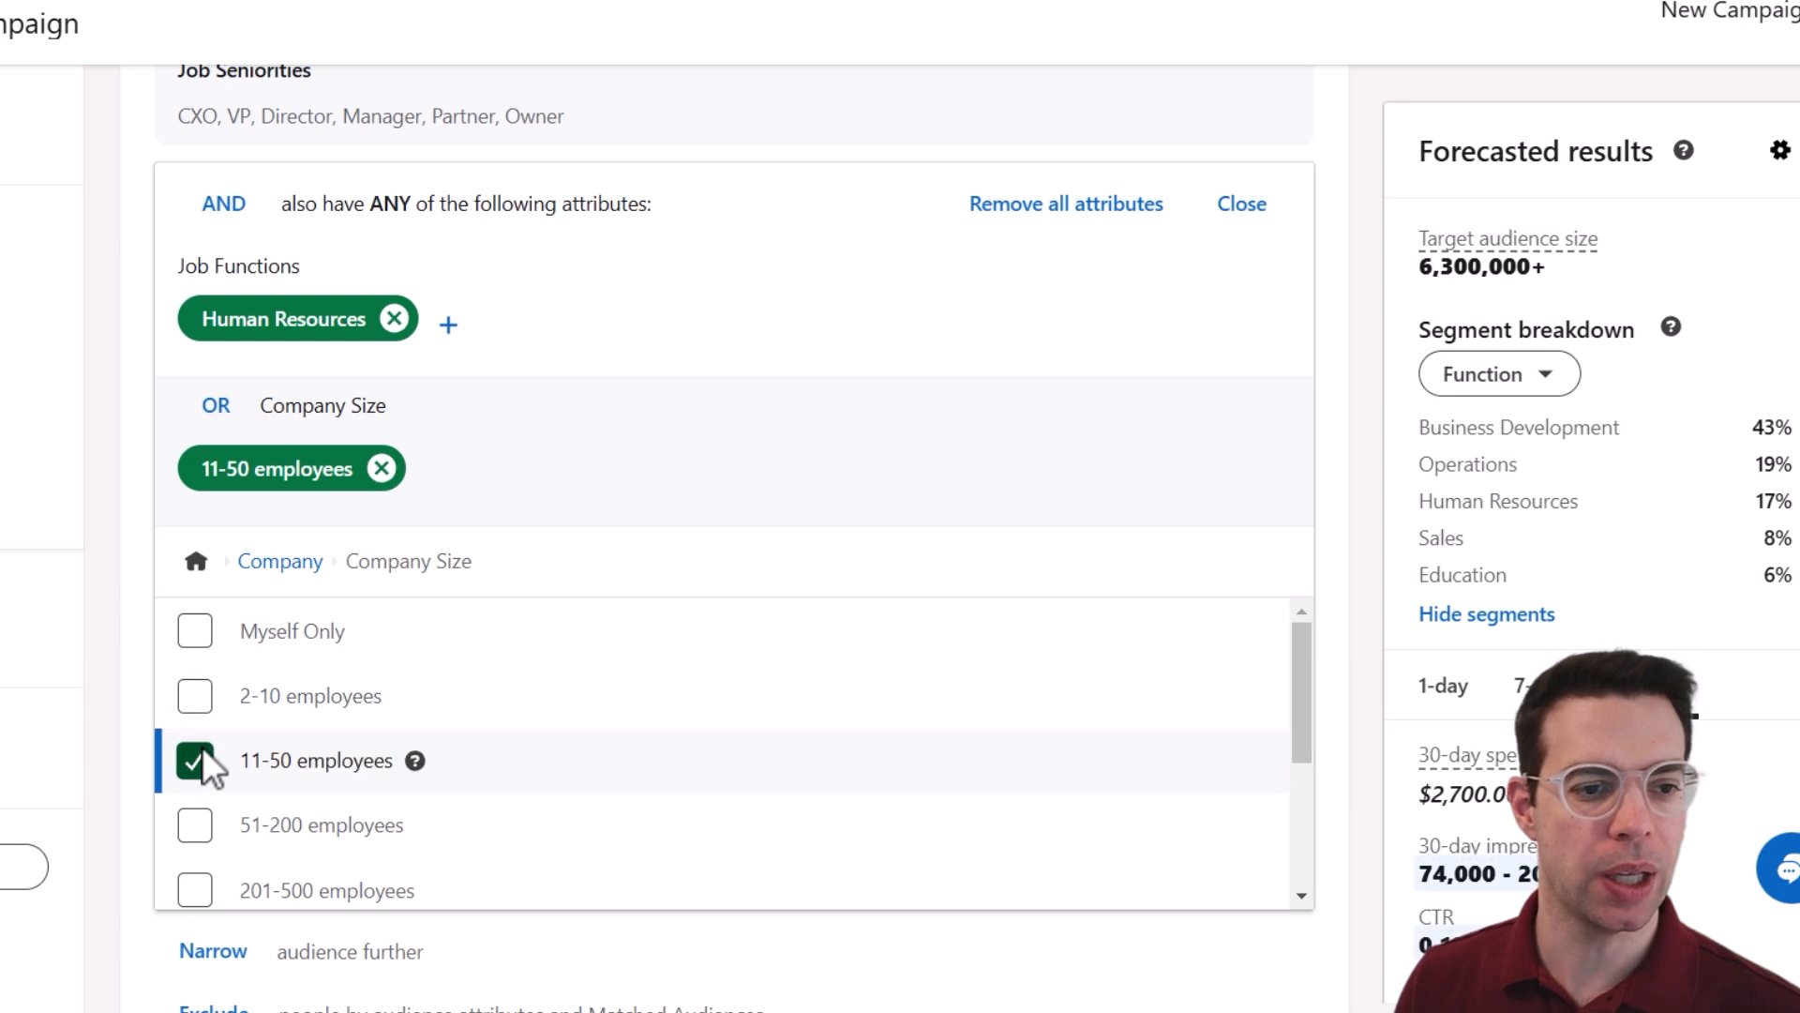
left_click(207, 756)
scroll(281, 713, "down", 2)
left_click(195, 530)
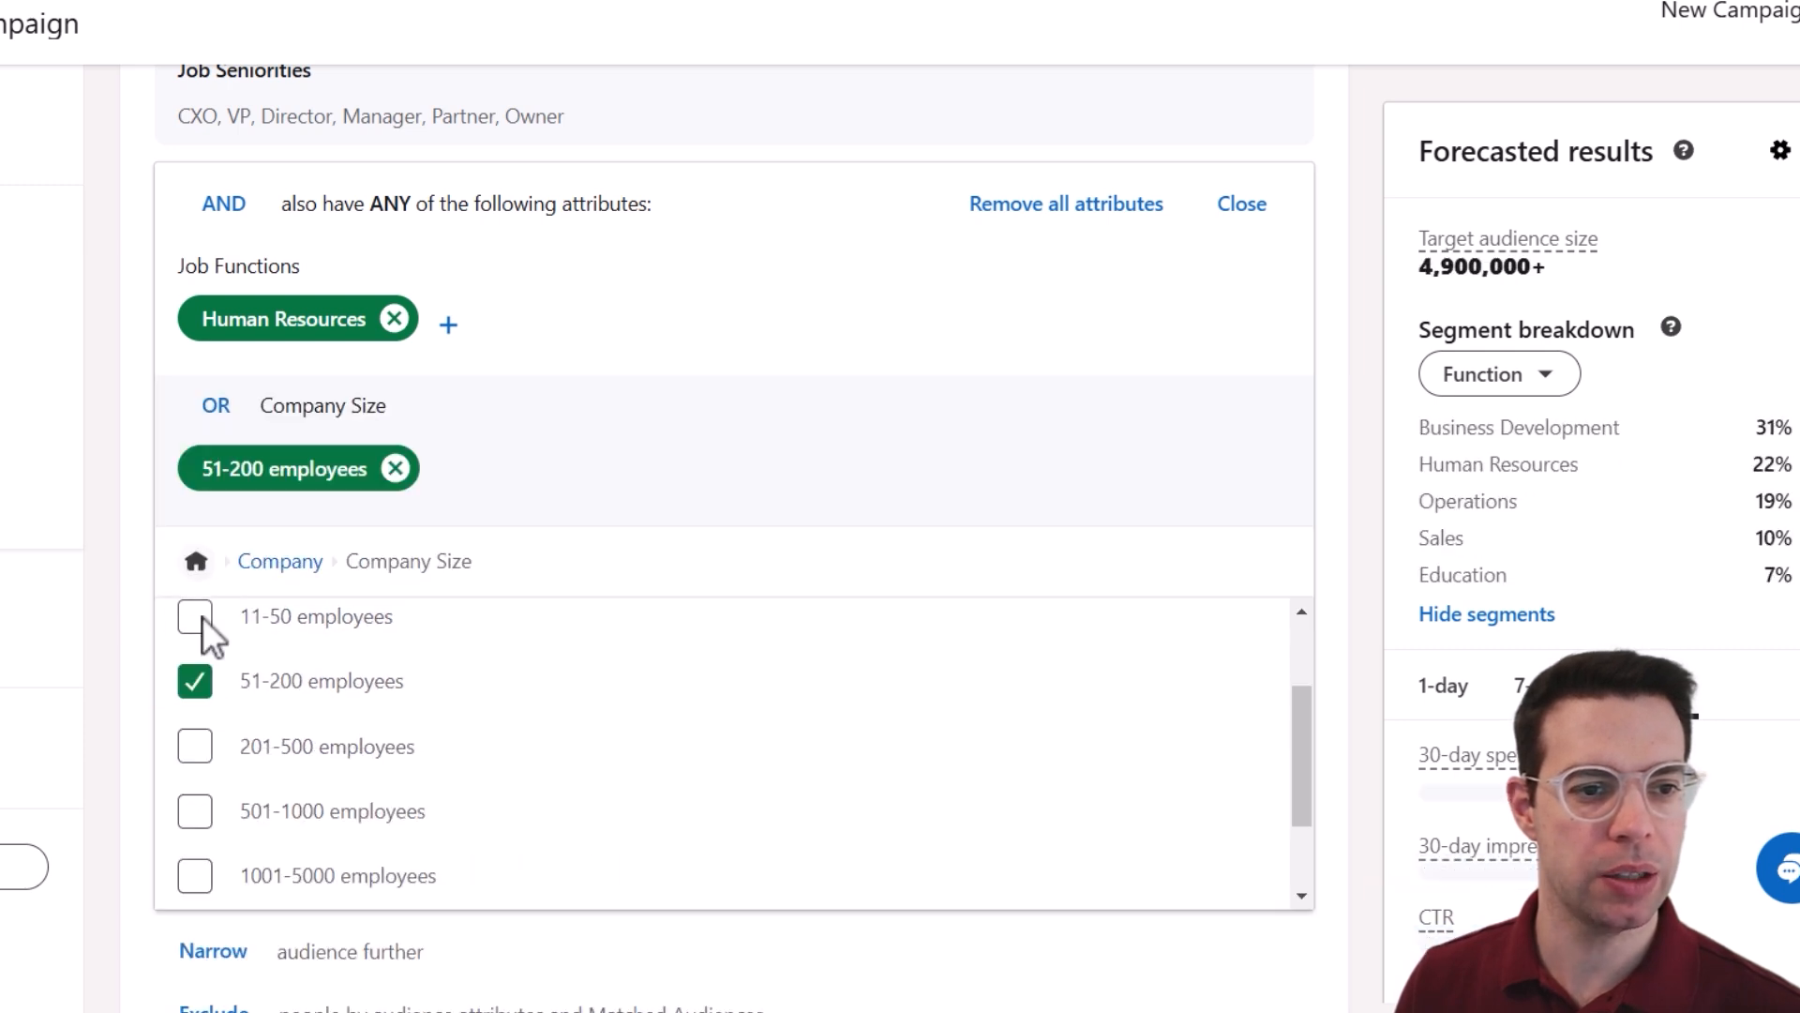
- Add the 201-500 and 501-1000 employees company sizes and turn Company Size into its own AND condition
left_click(195, 747)
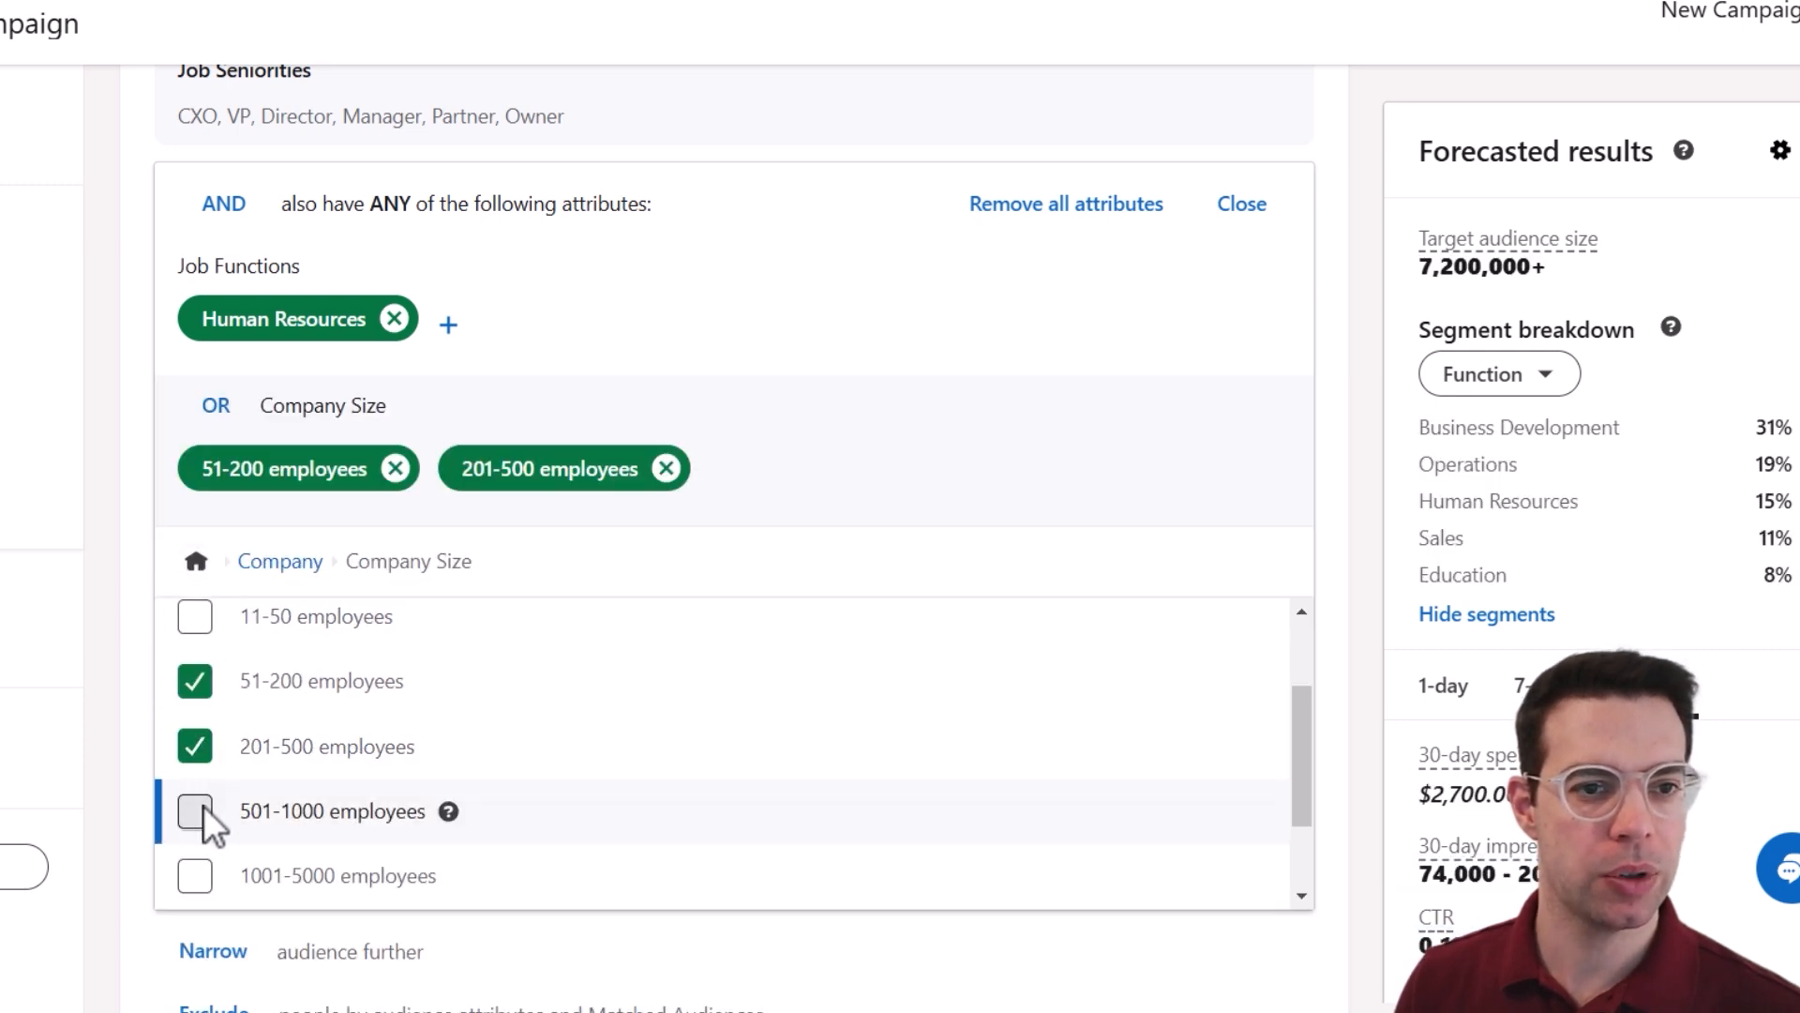
left_click(197, 812)
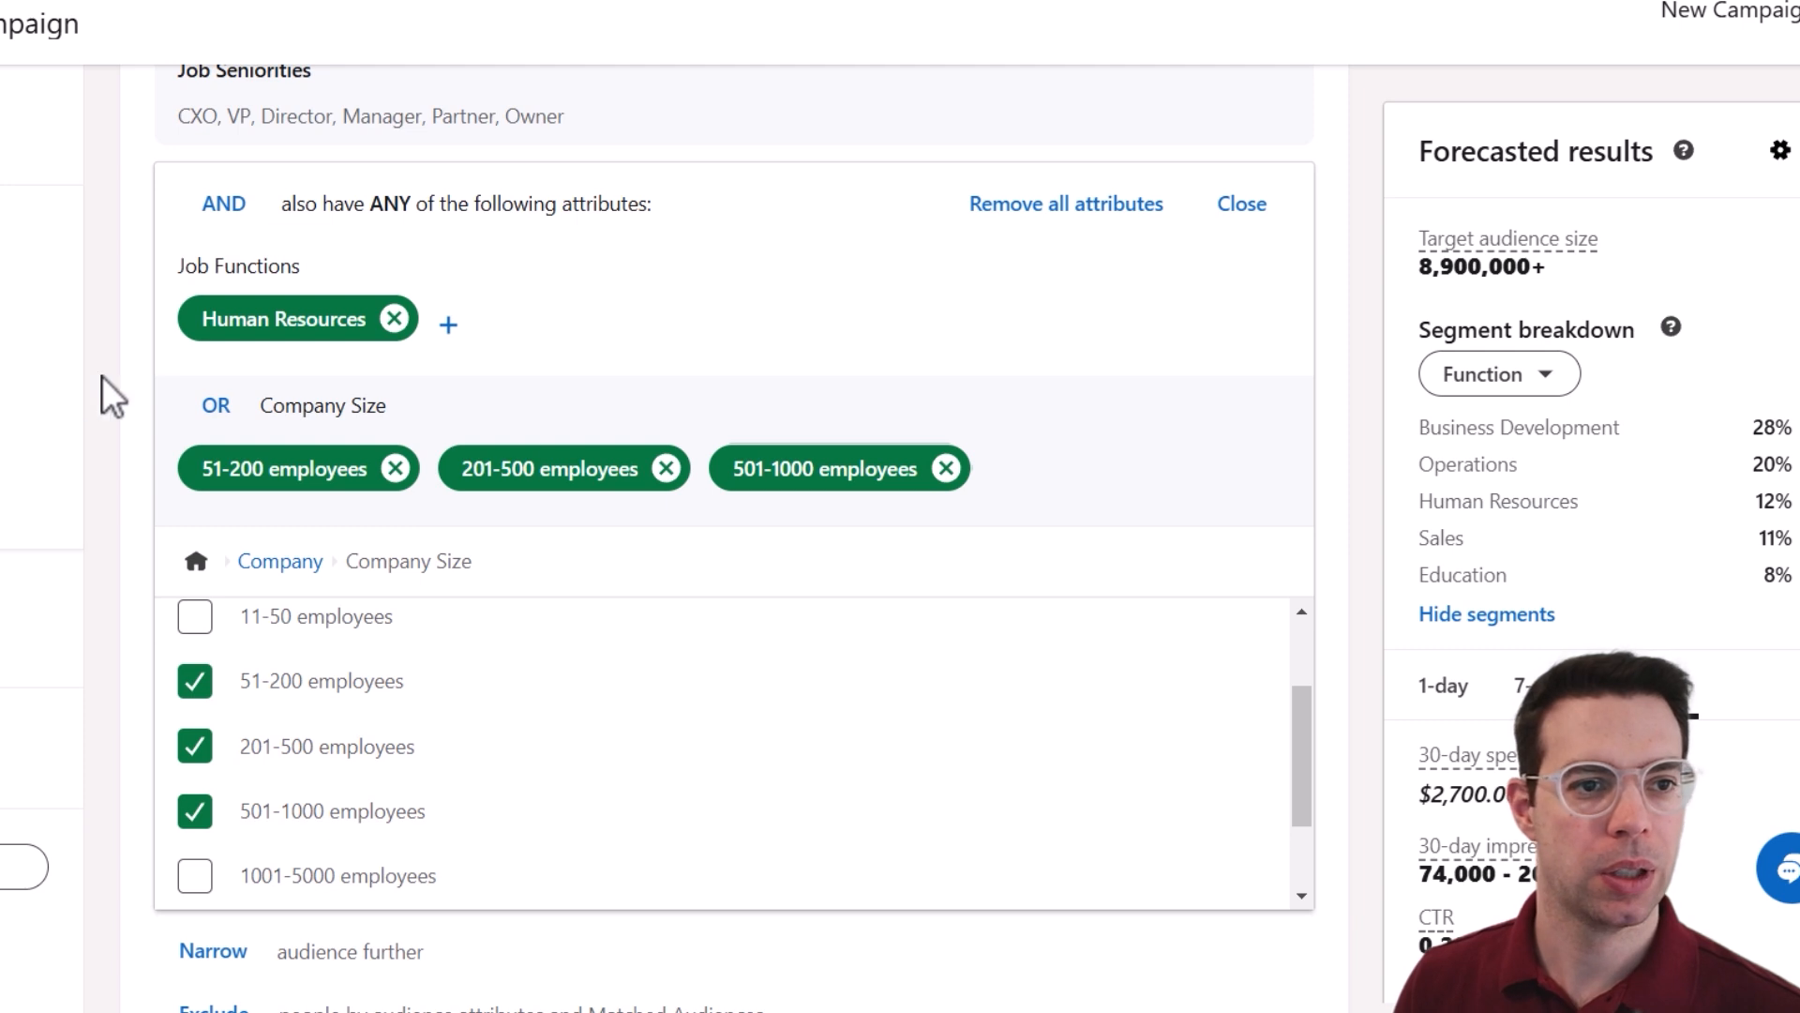
left_click(198, 403)
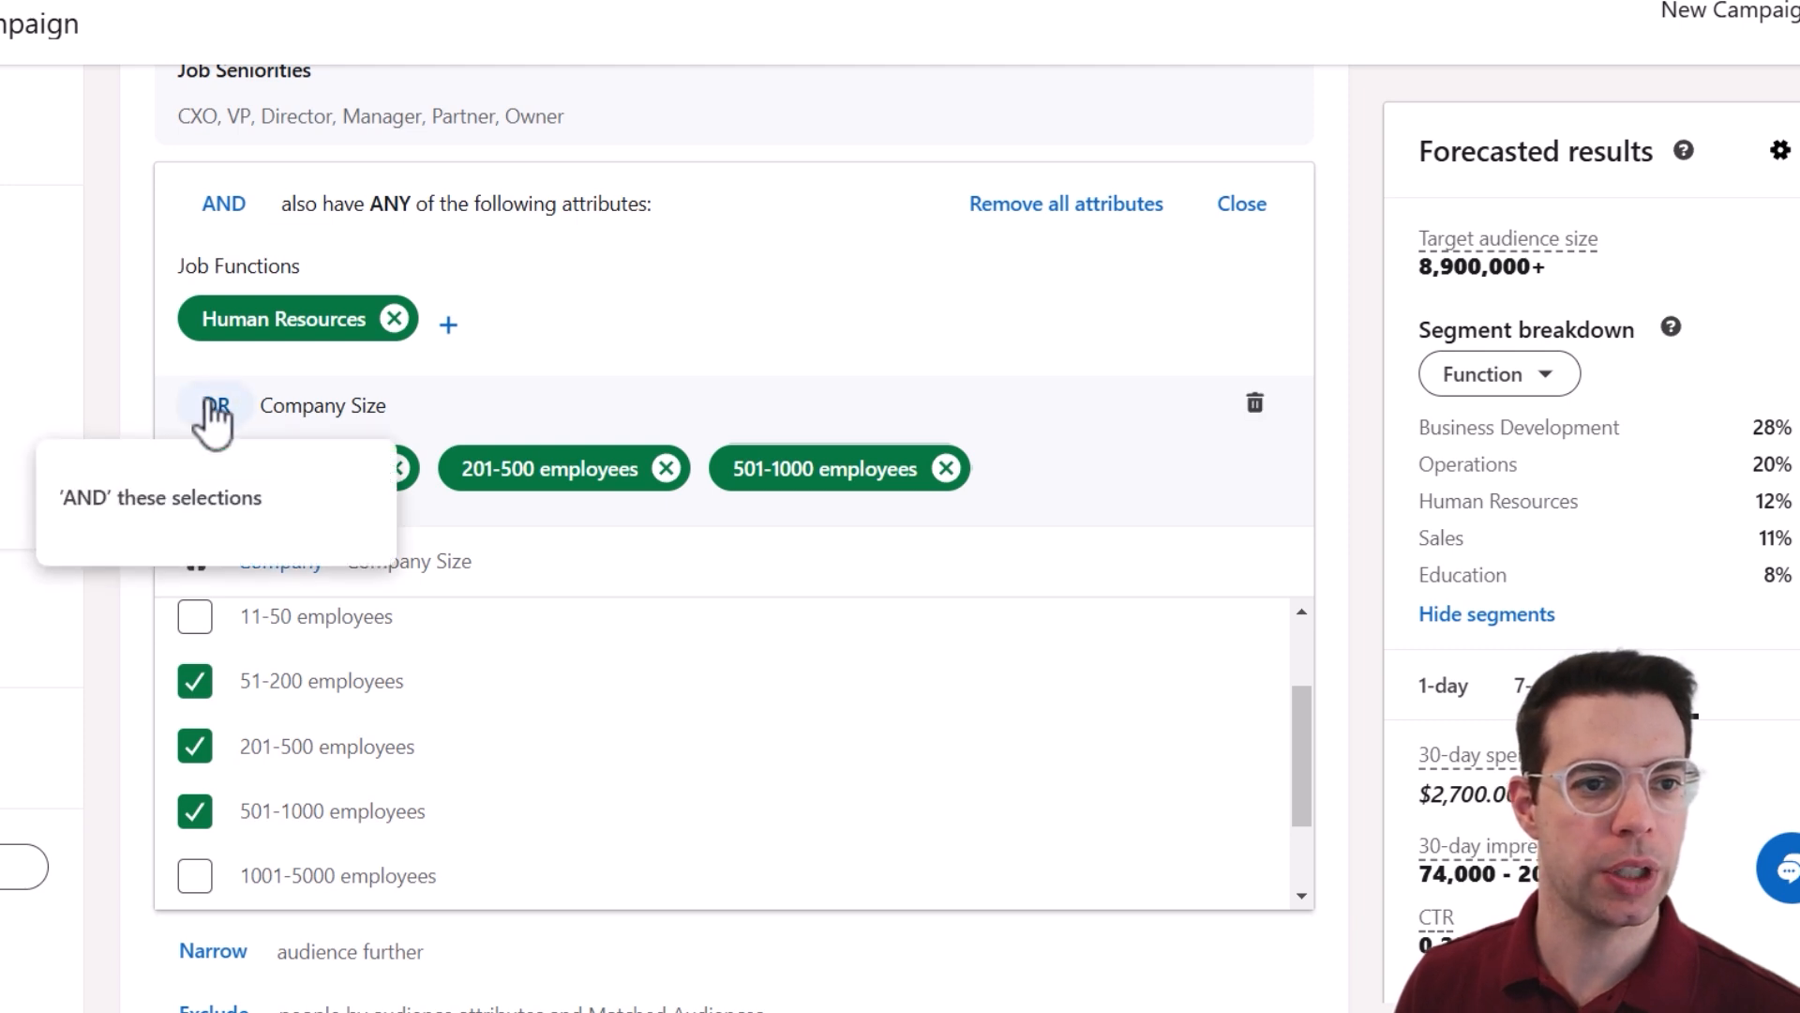
left_click(193, 502)
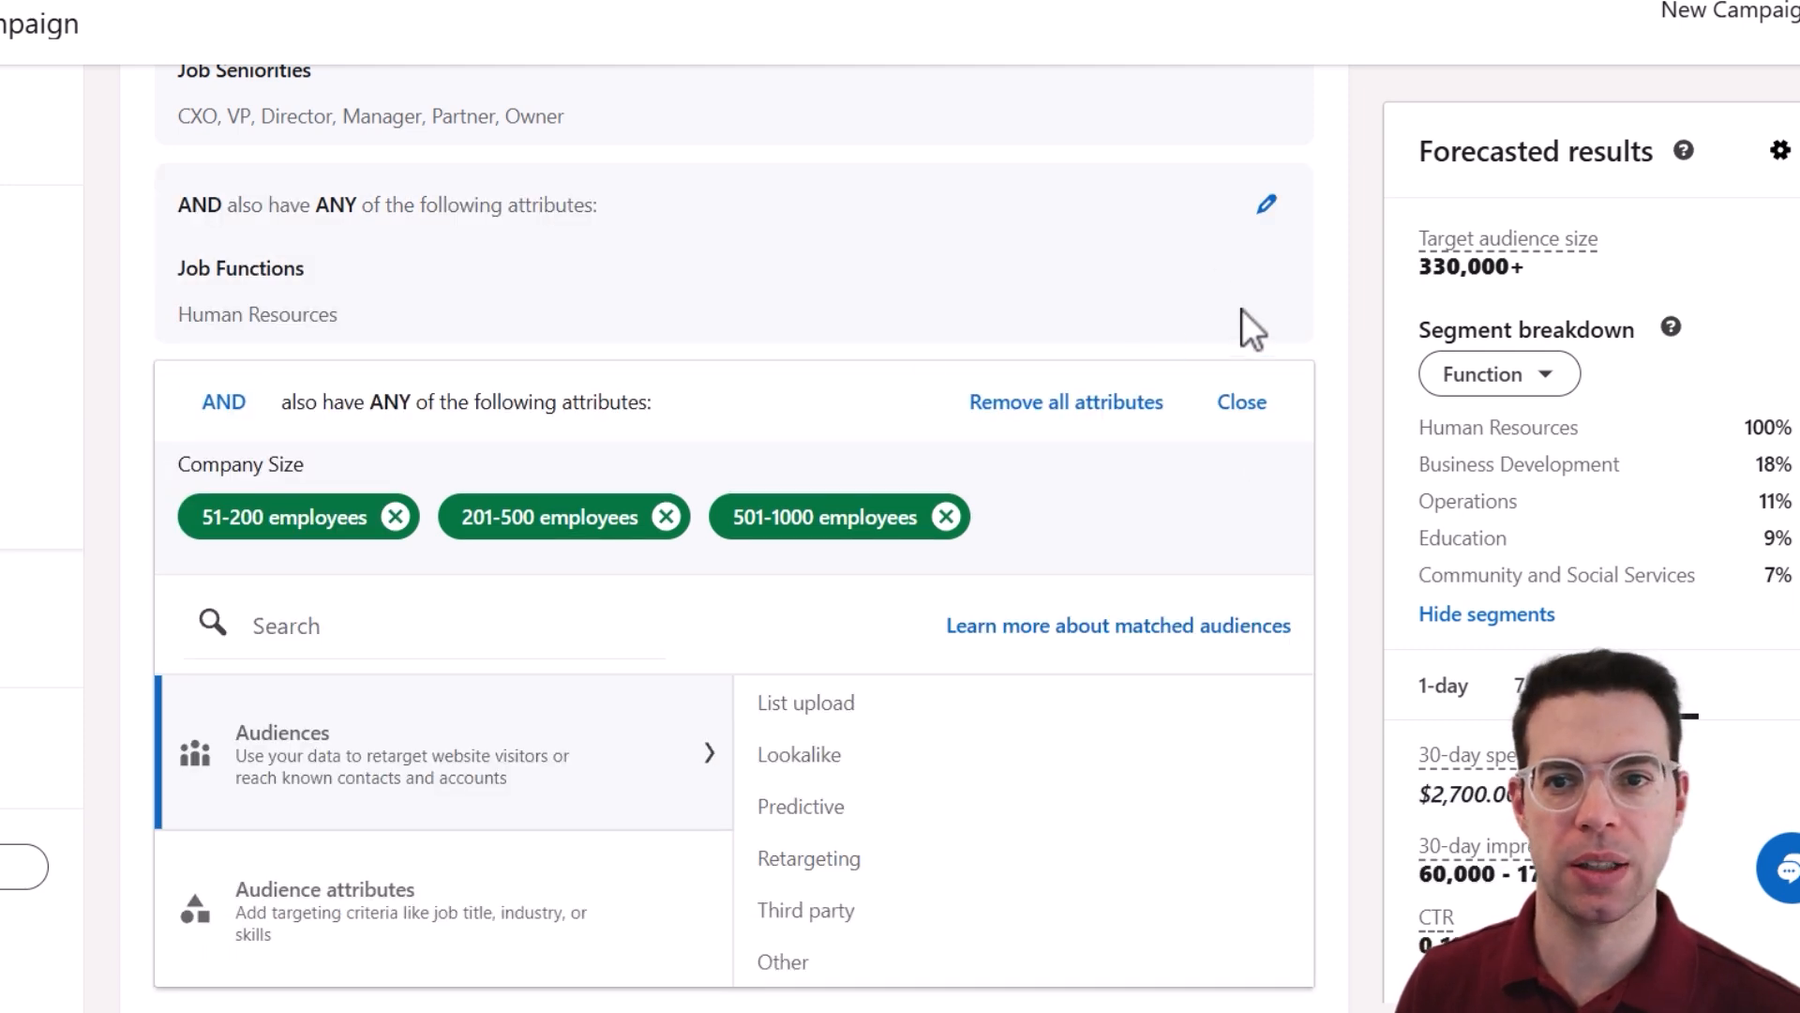
left_click(1243, 403)
scroll(876, 391, "up", 2)
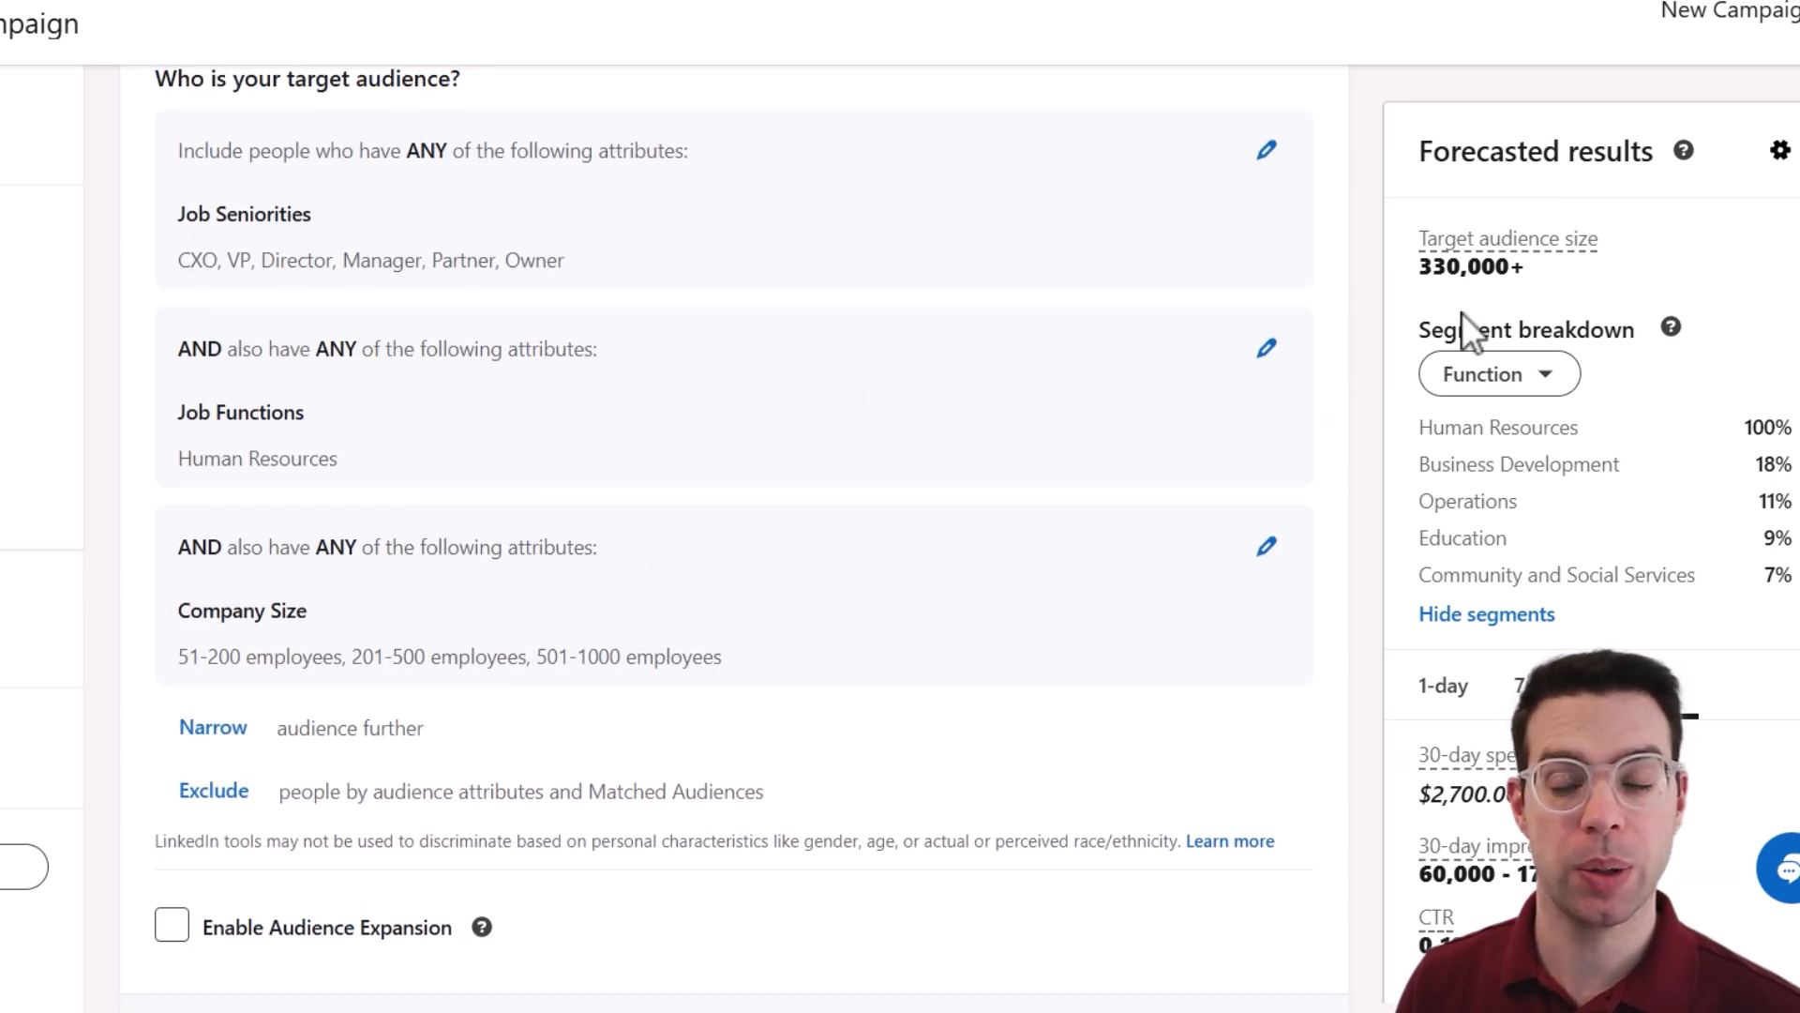
- Add the Technology, Information and Internet company industry to the attribute group containing Company Size
scroll(791, 430, "down", 3)
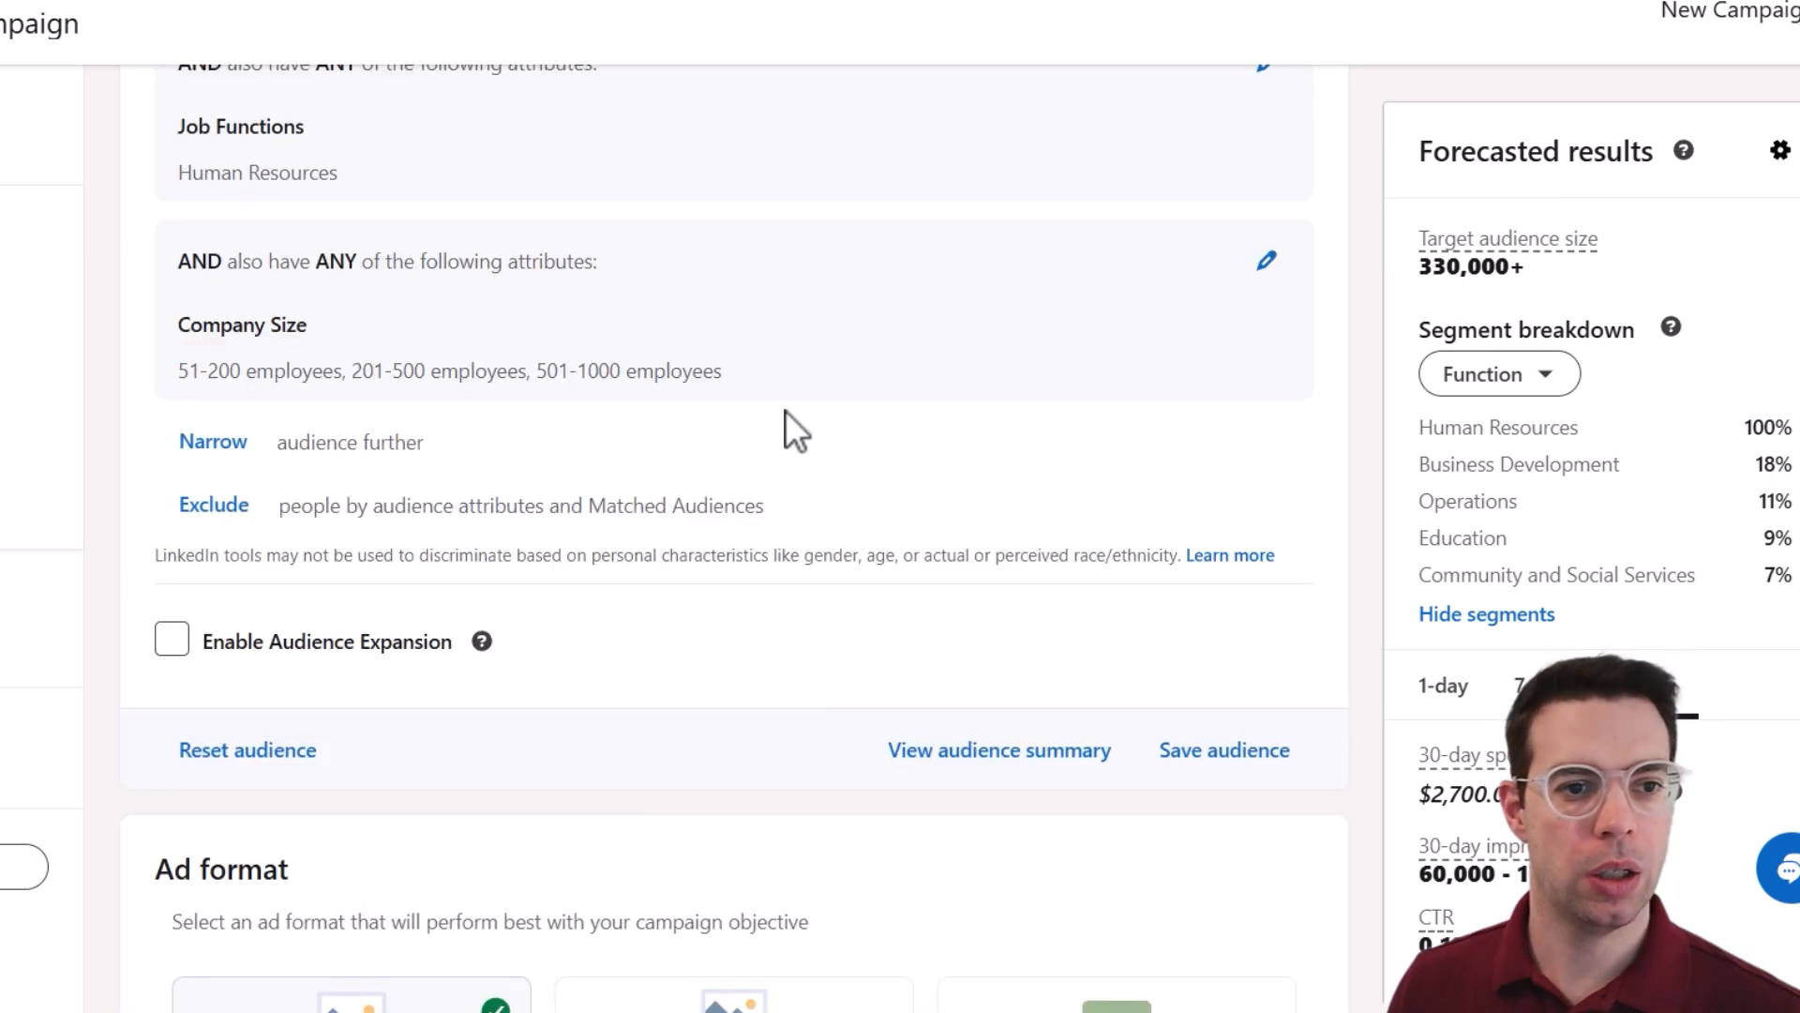
left_click(215, 440)
left_click(480, 771)
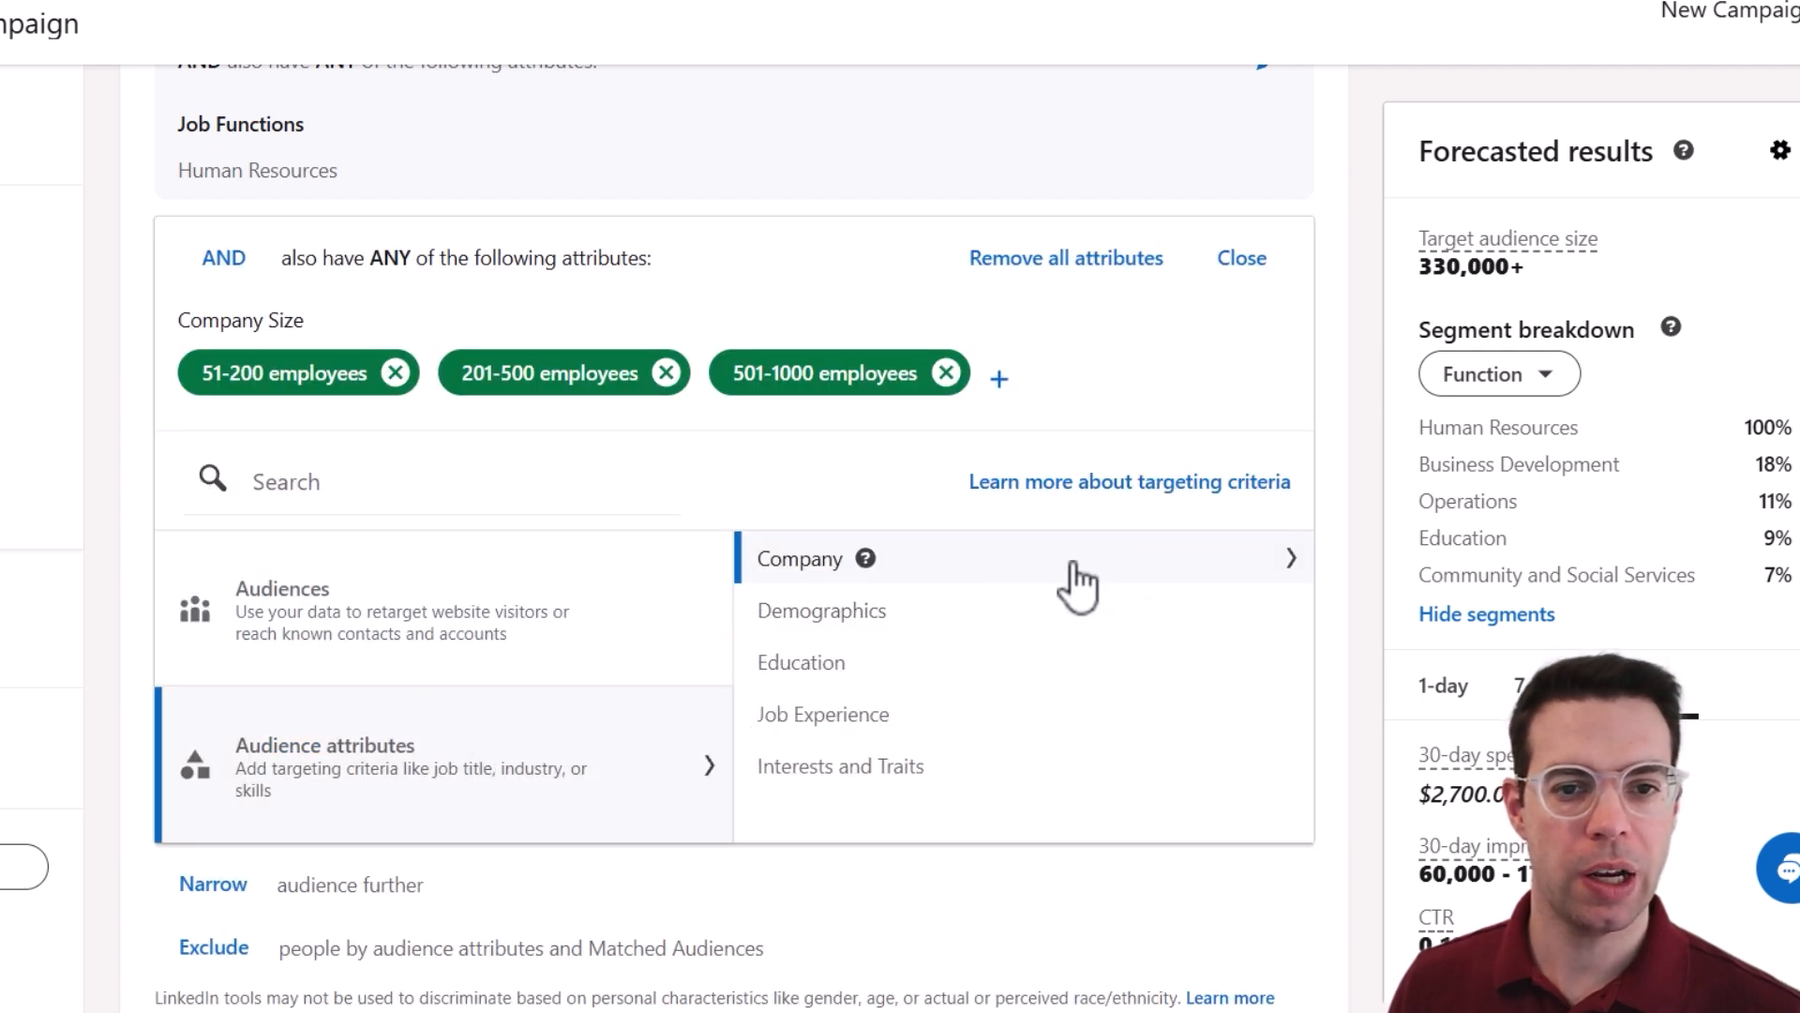
left_click(1209, 593)
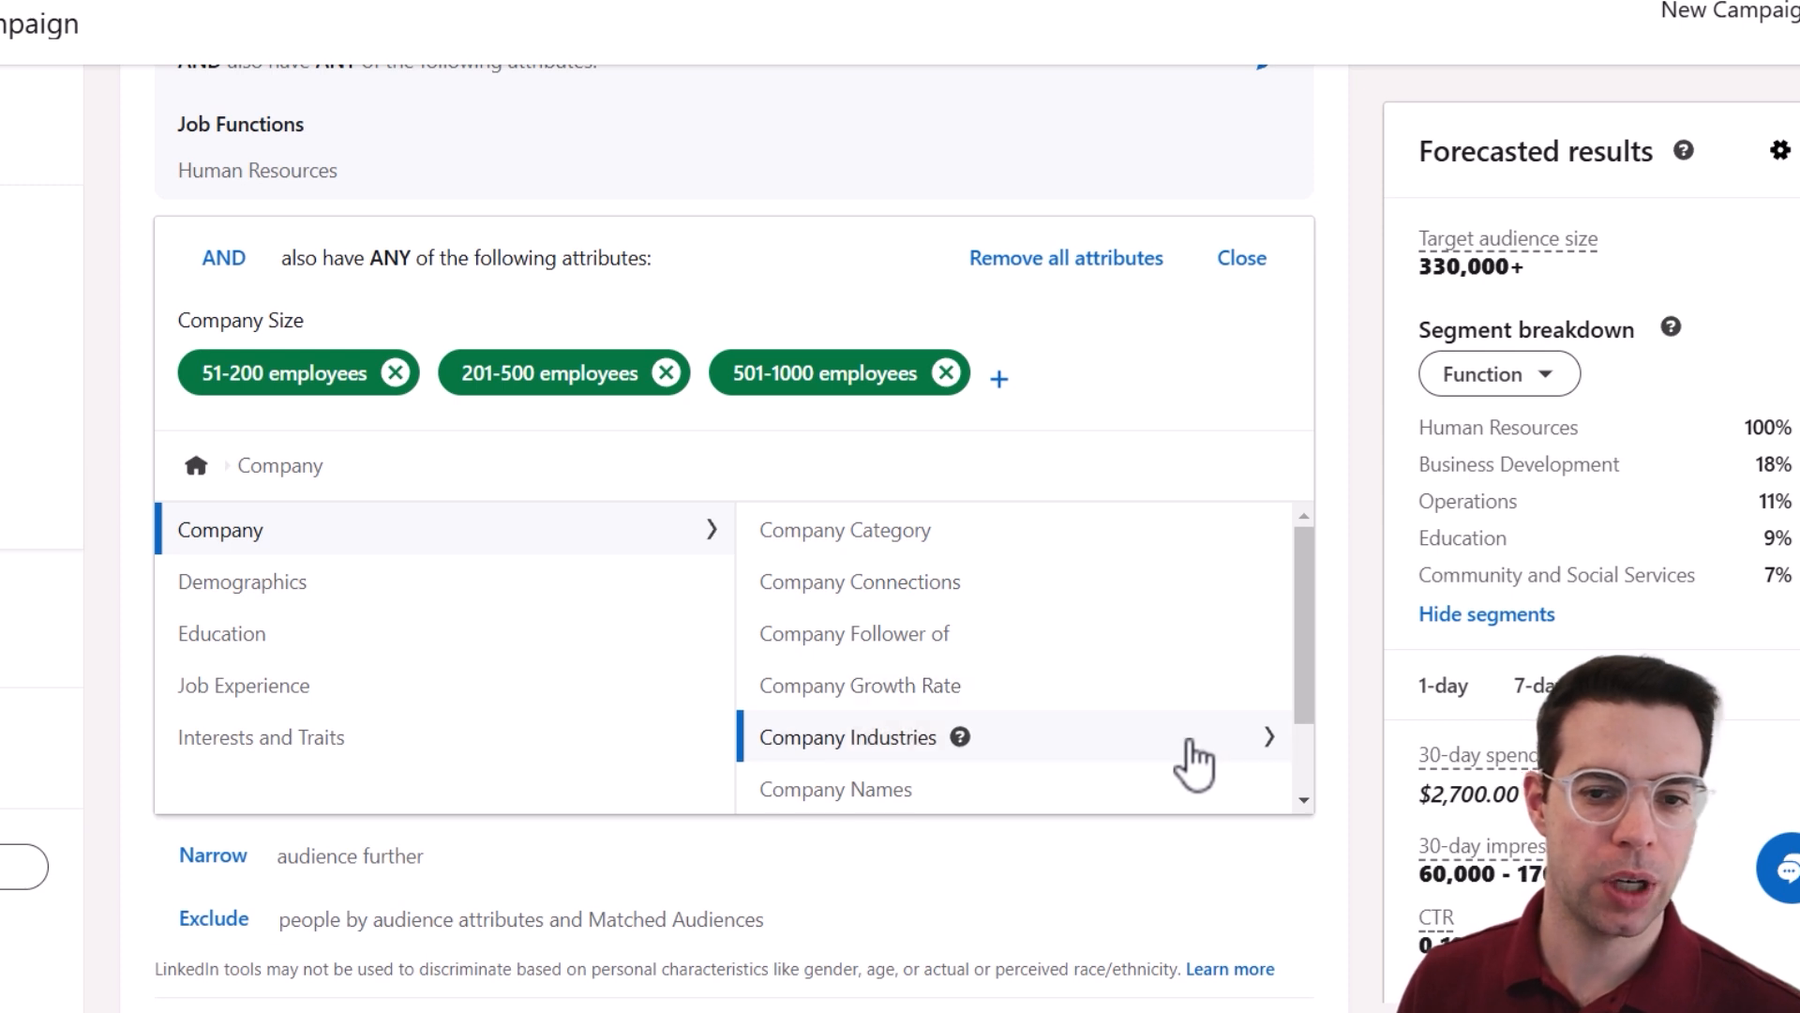
left_click(1189, 742)
scroll(1294, 647, "down", 8)
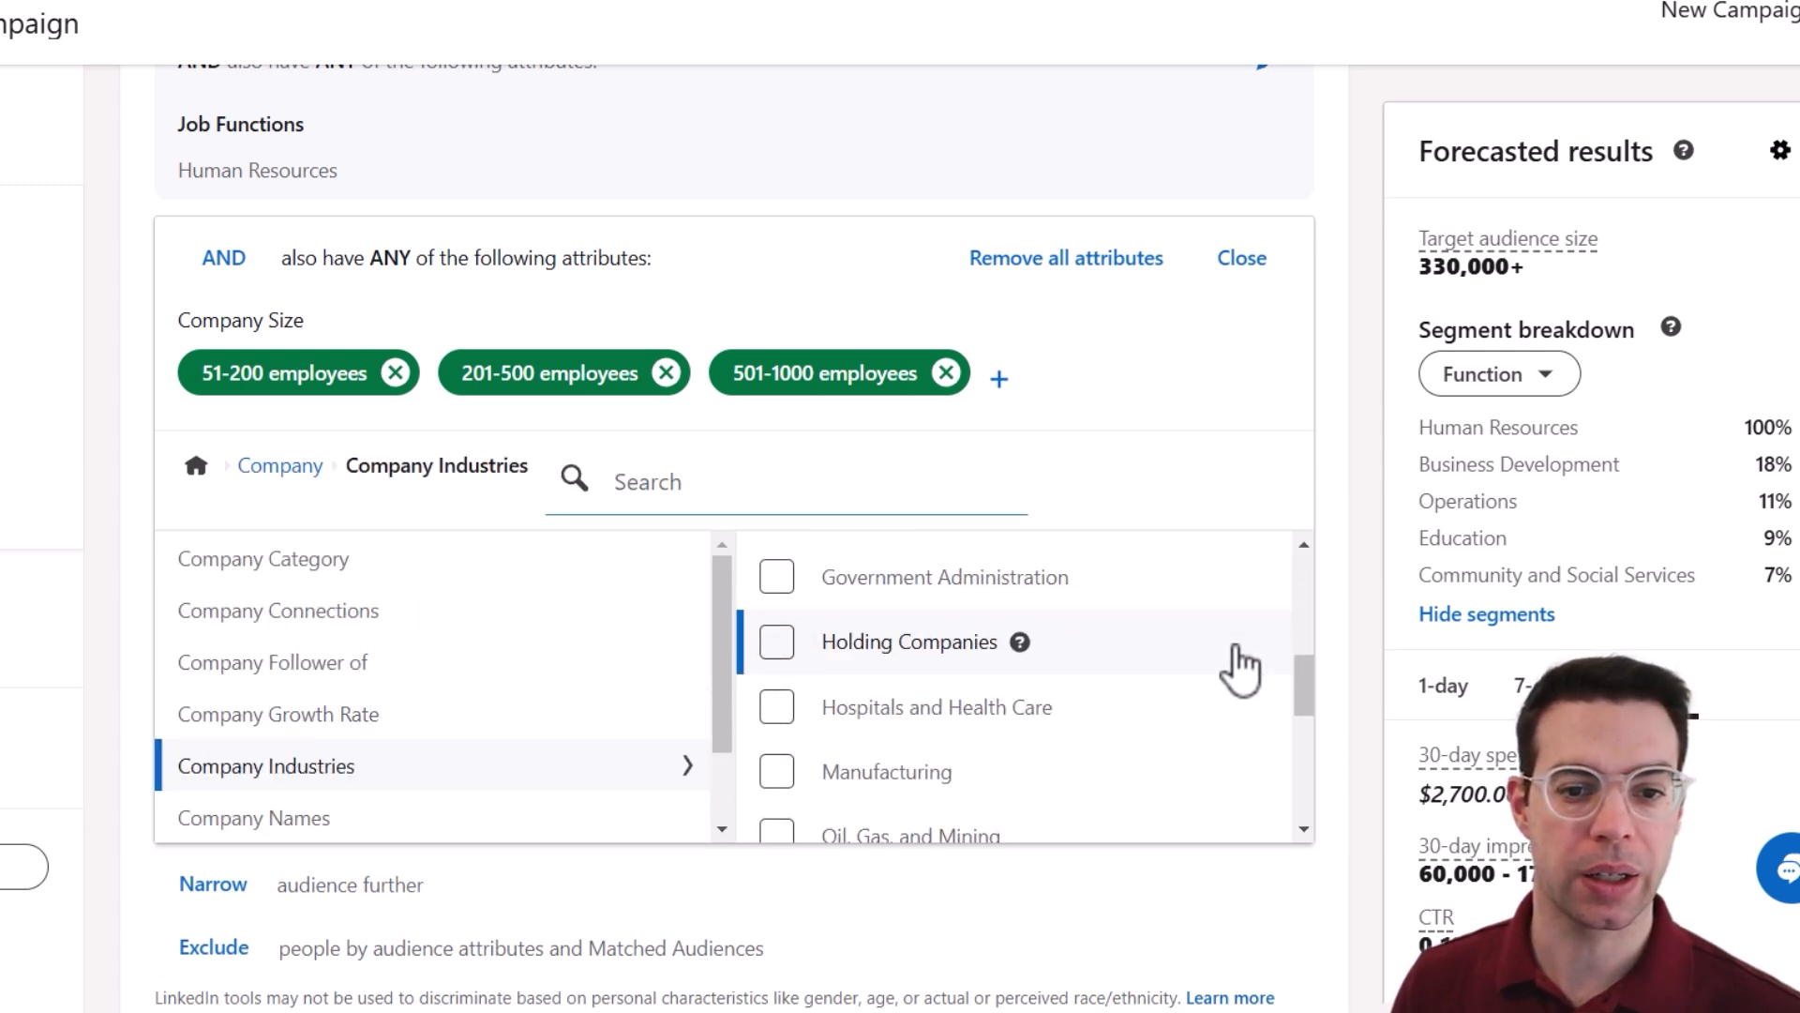
scroll(1210, 656, "down", 2)
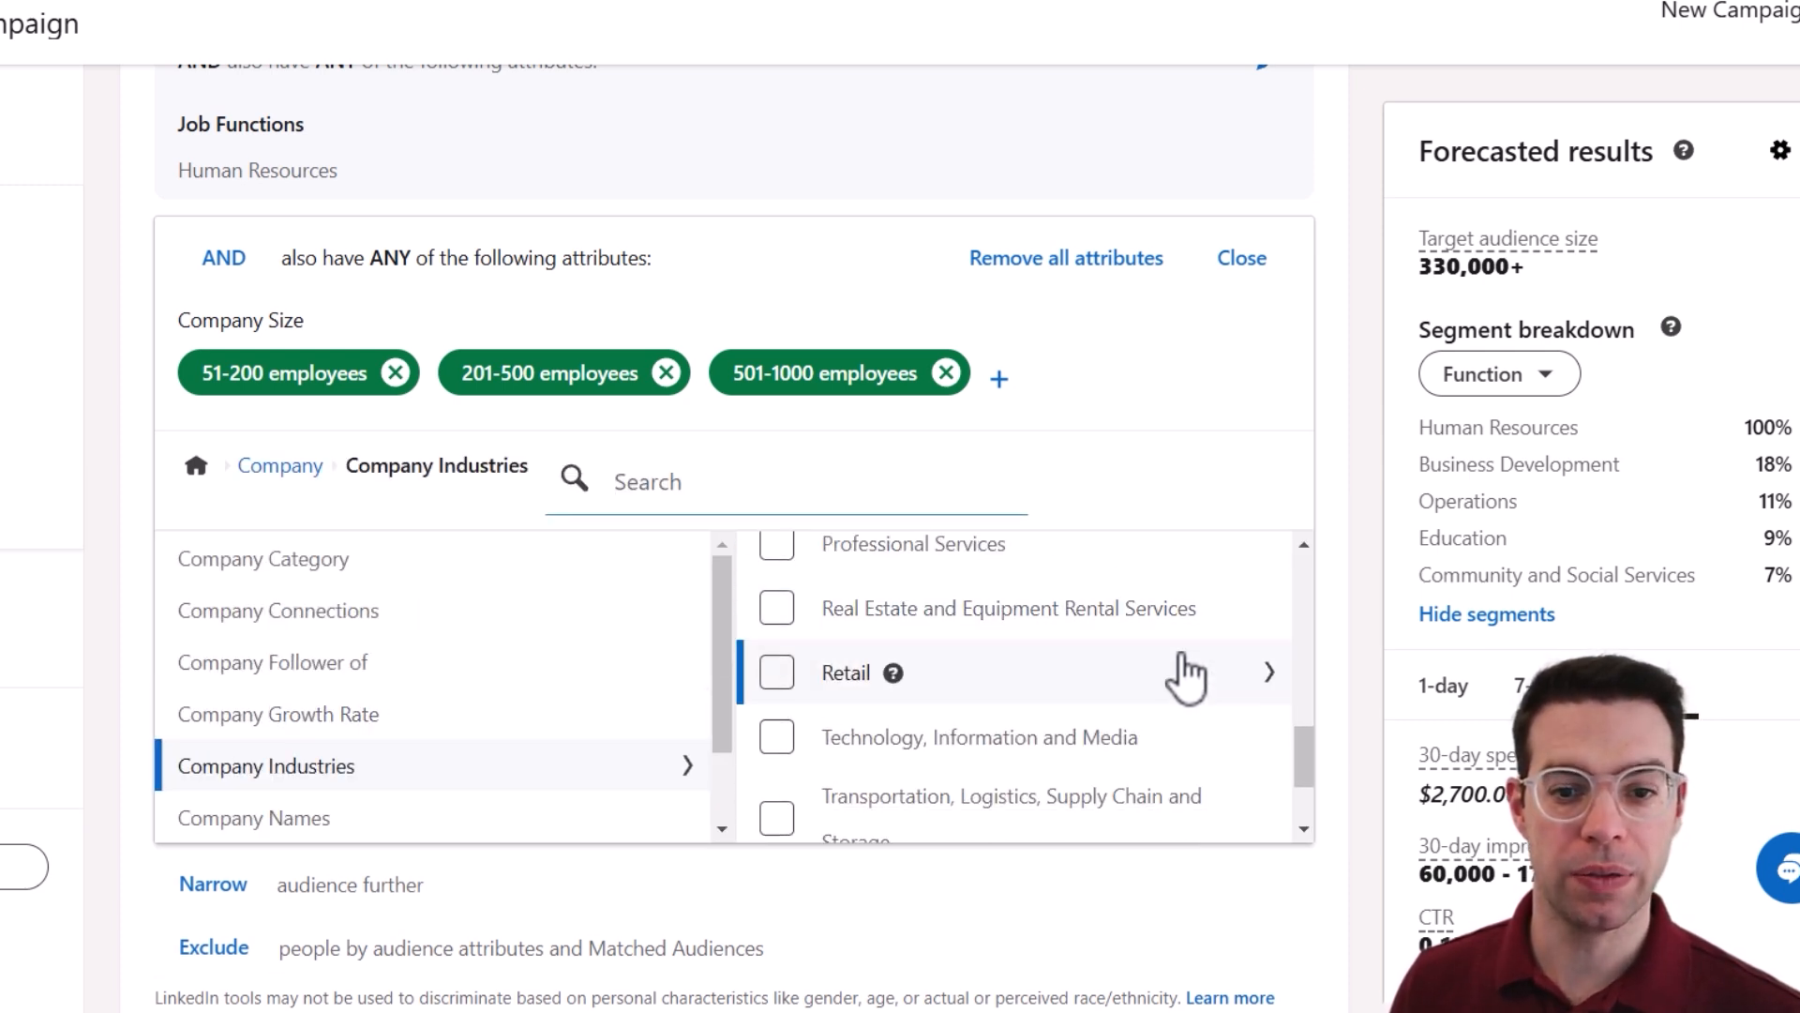
scroll(1200, 647, "down", 3)
left_click(1214, 610)
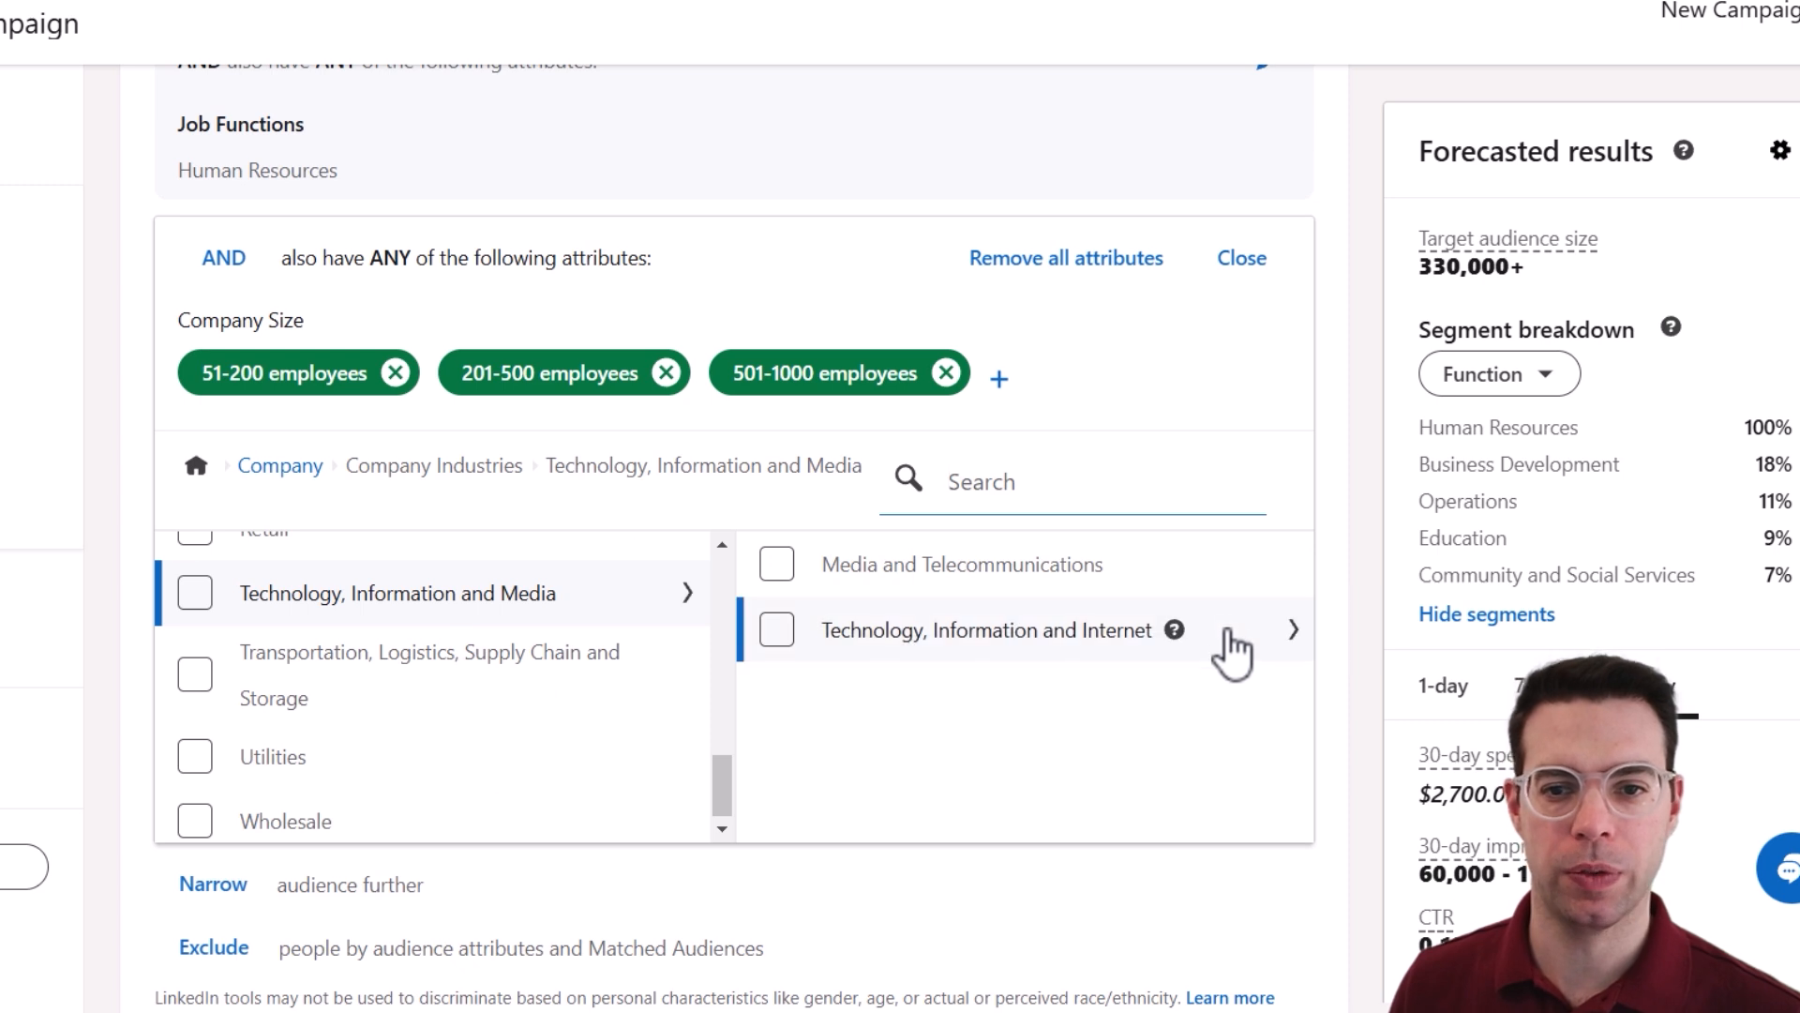
left_click(1242, 638)
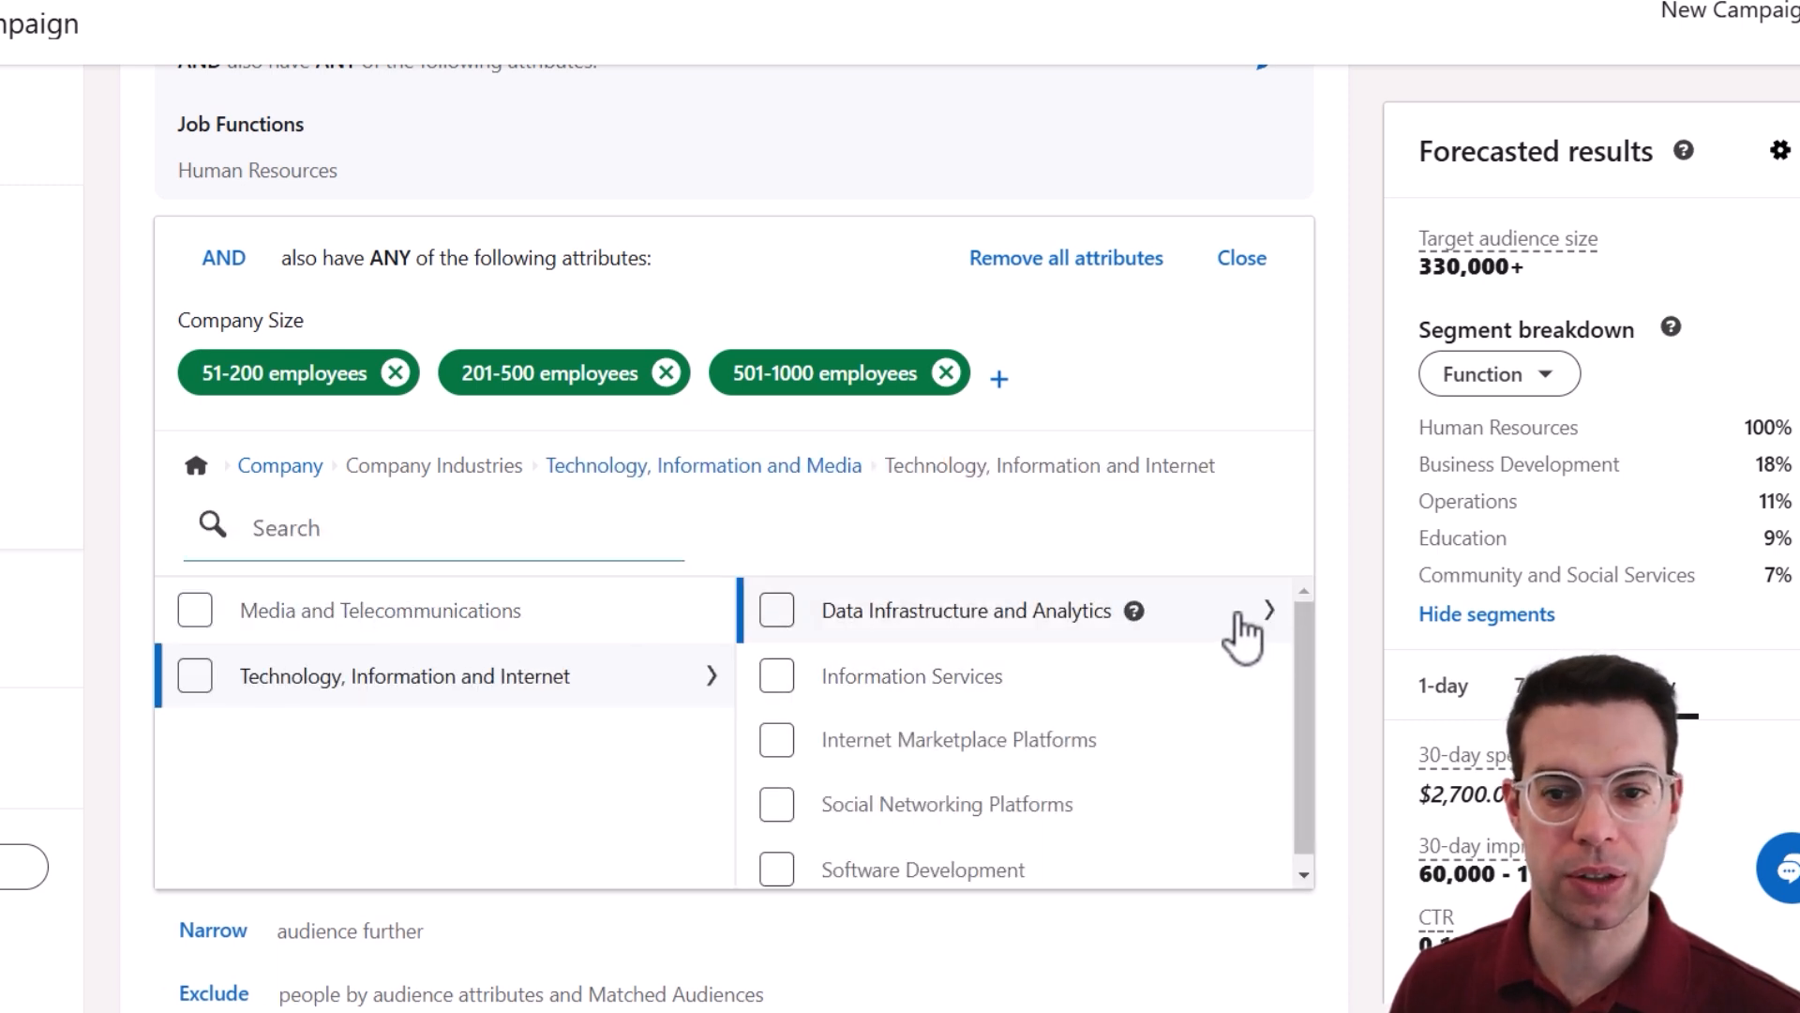
left_click(1239, 615)
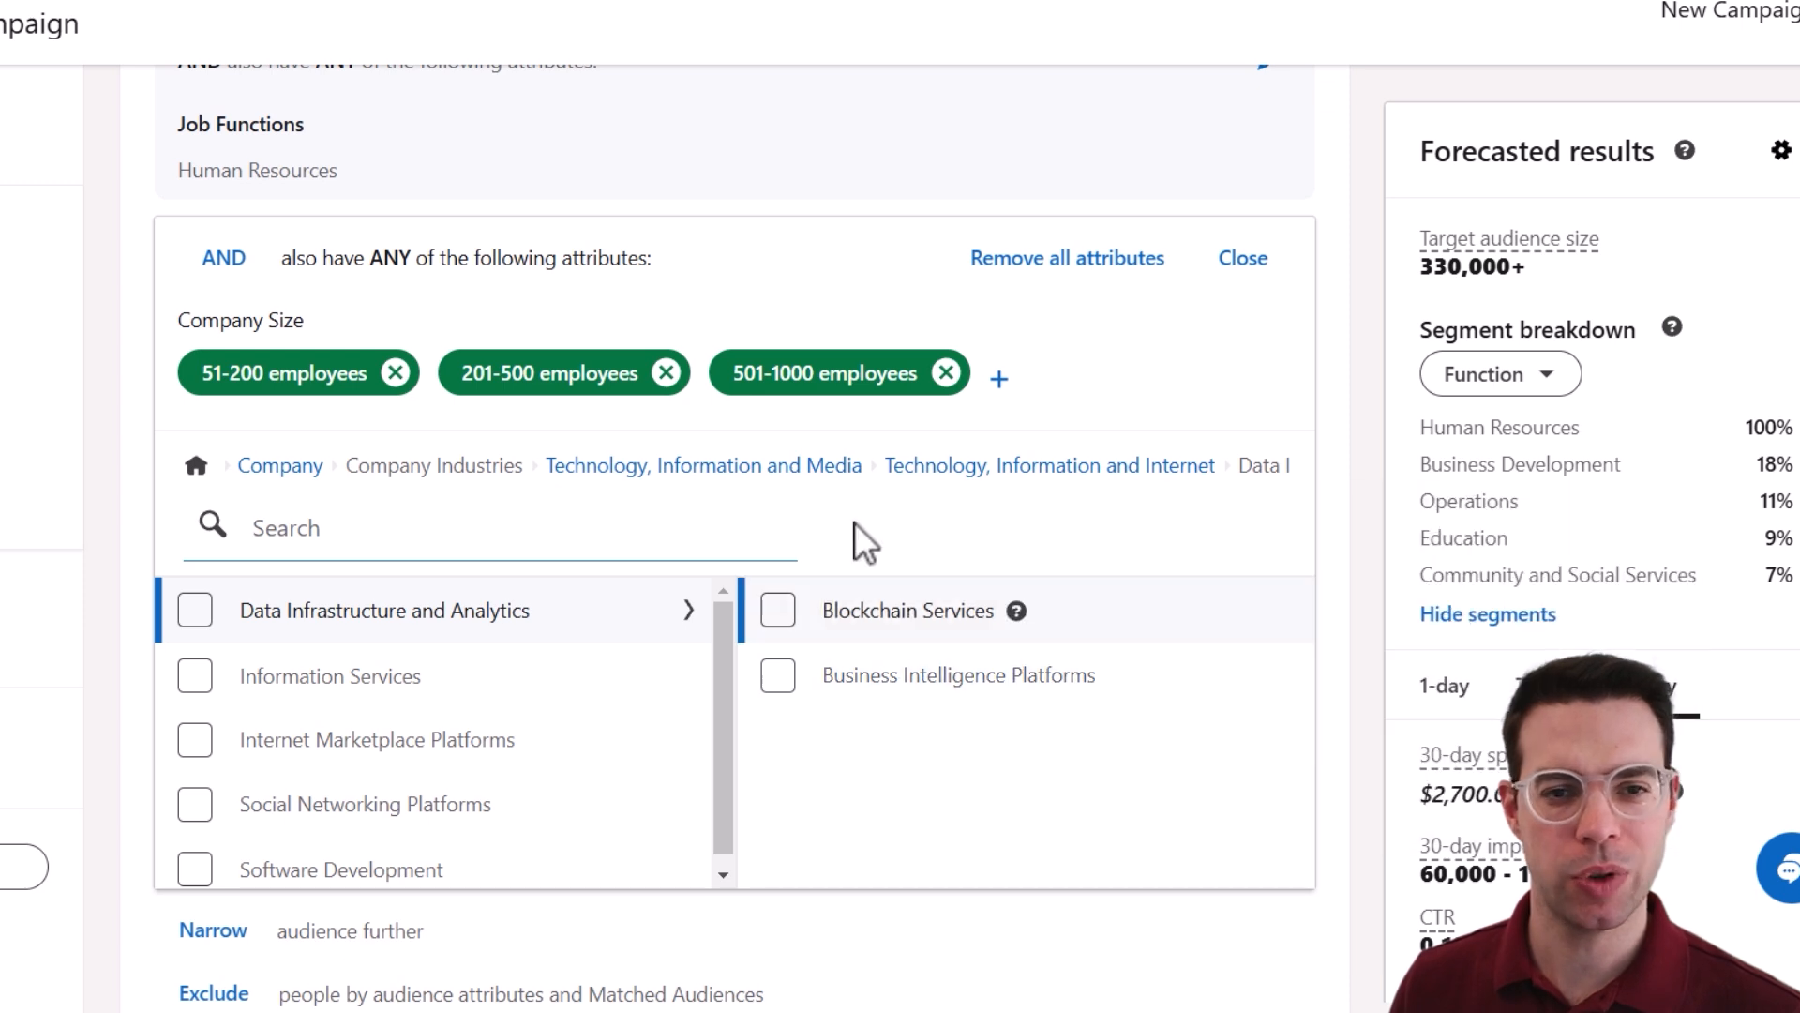
left_click(705, 469)
left_click(777, 630)
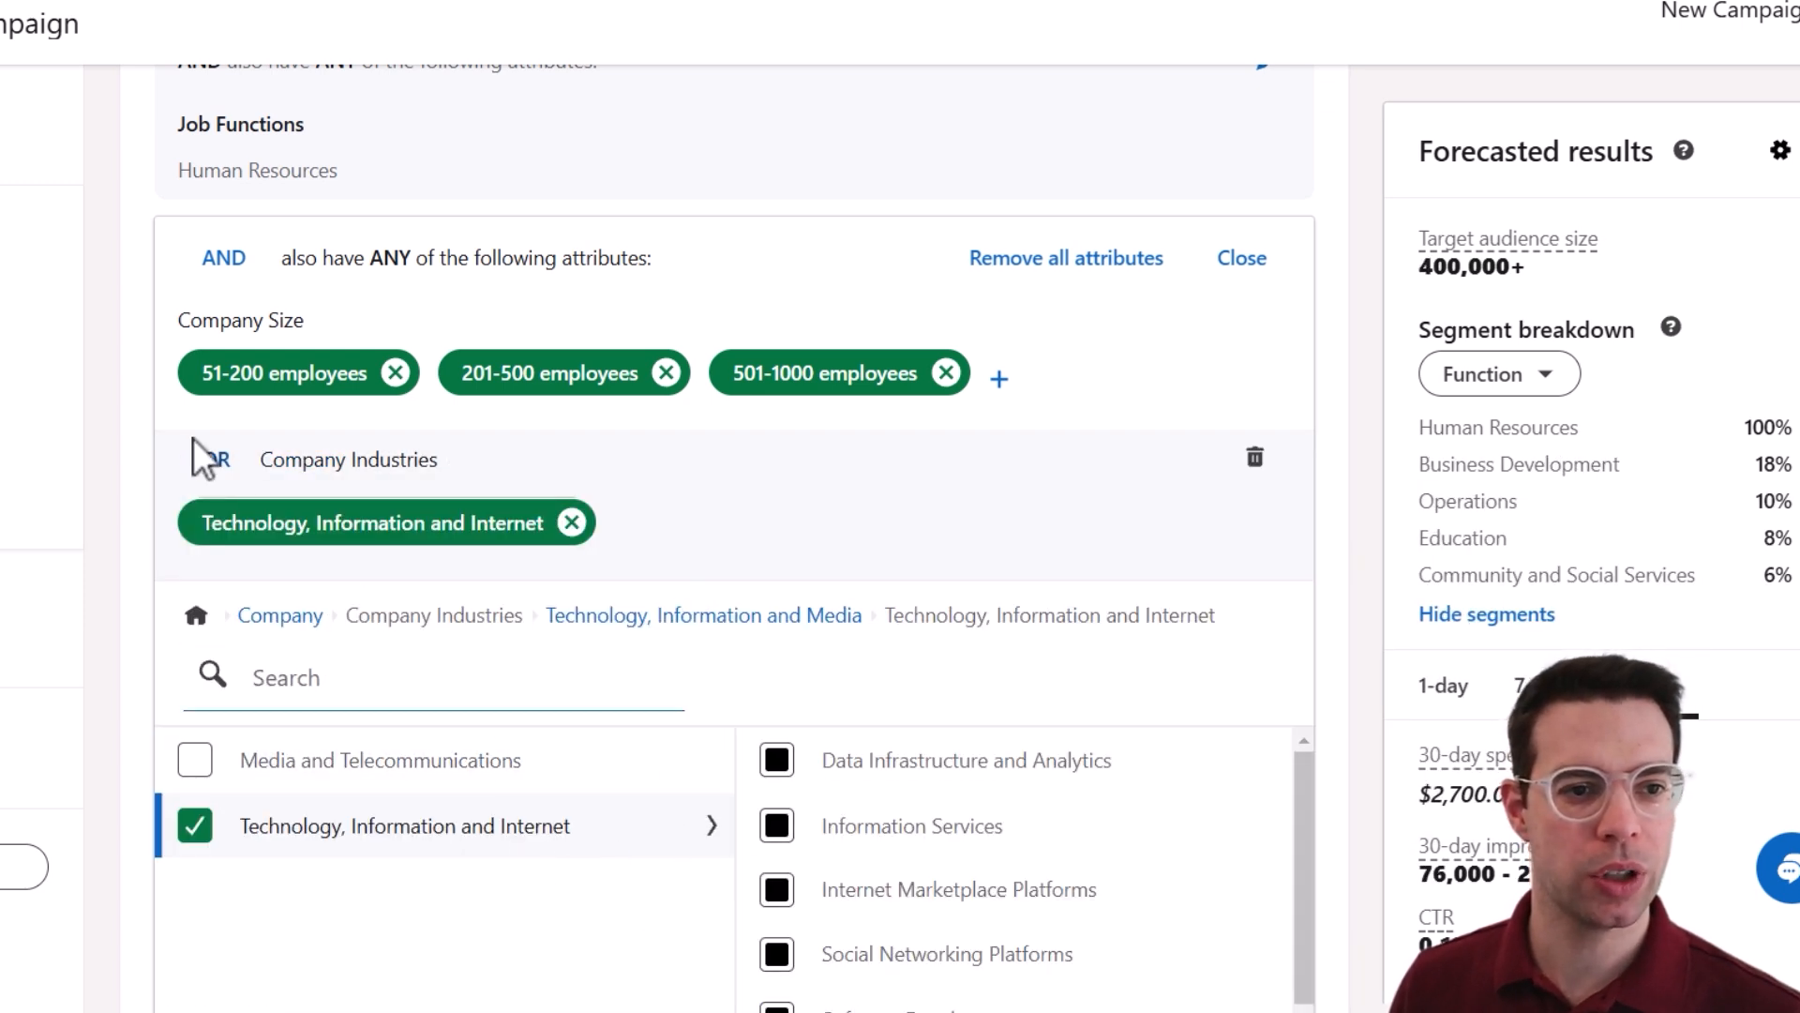
- Separate Company Industries from Company Size as its own AND condition
left_click(215, 469)
left_click(174, 550)
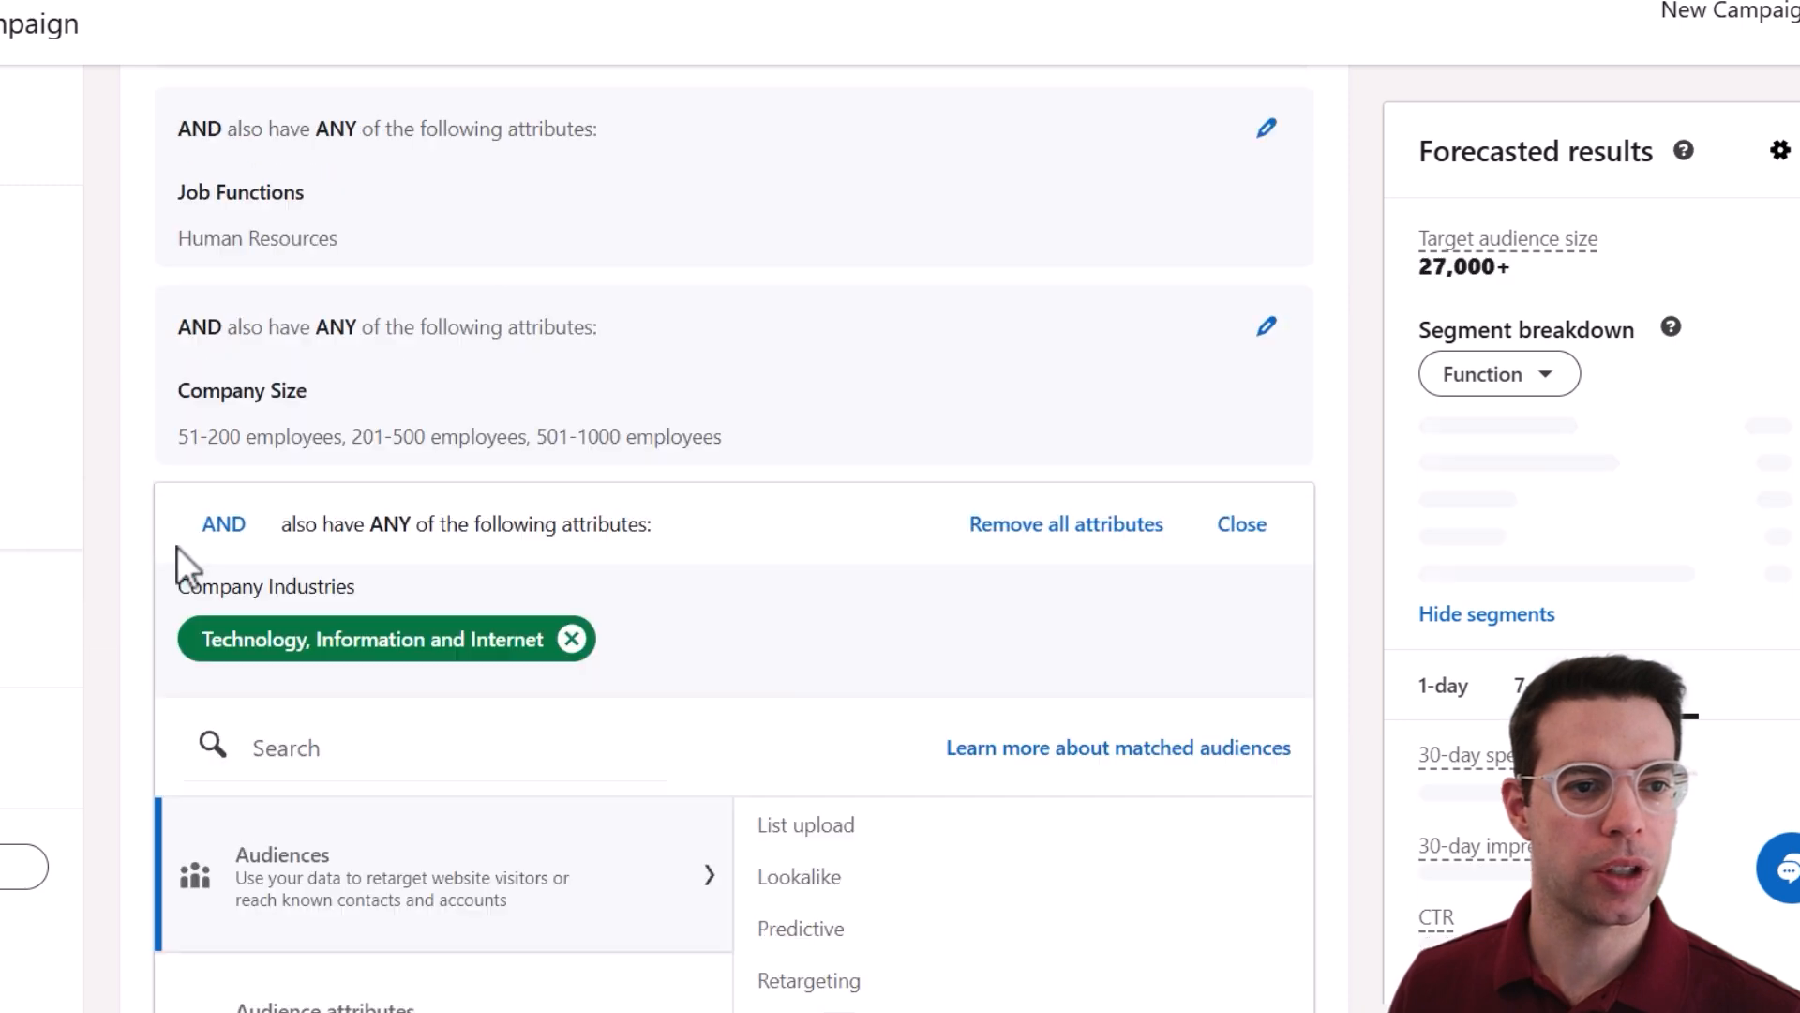
scroll(782, 464, "down", 3)
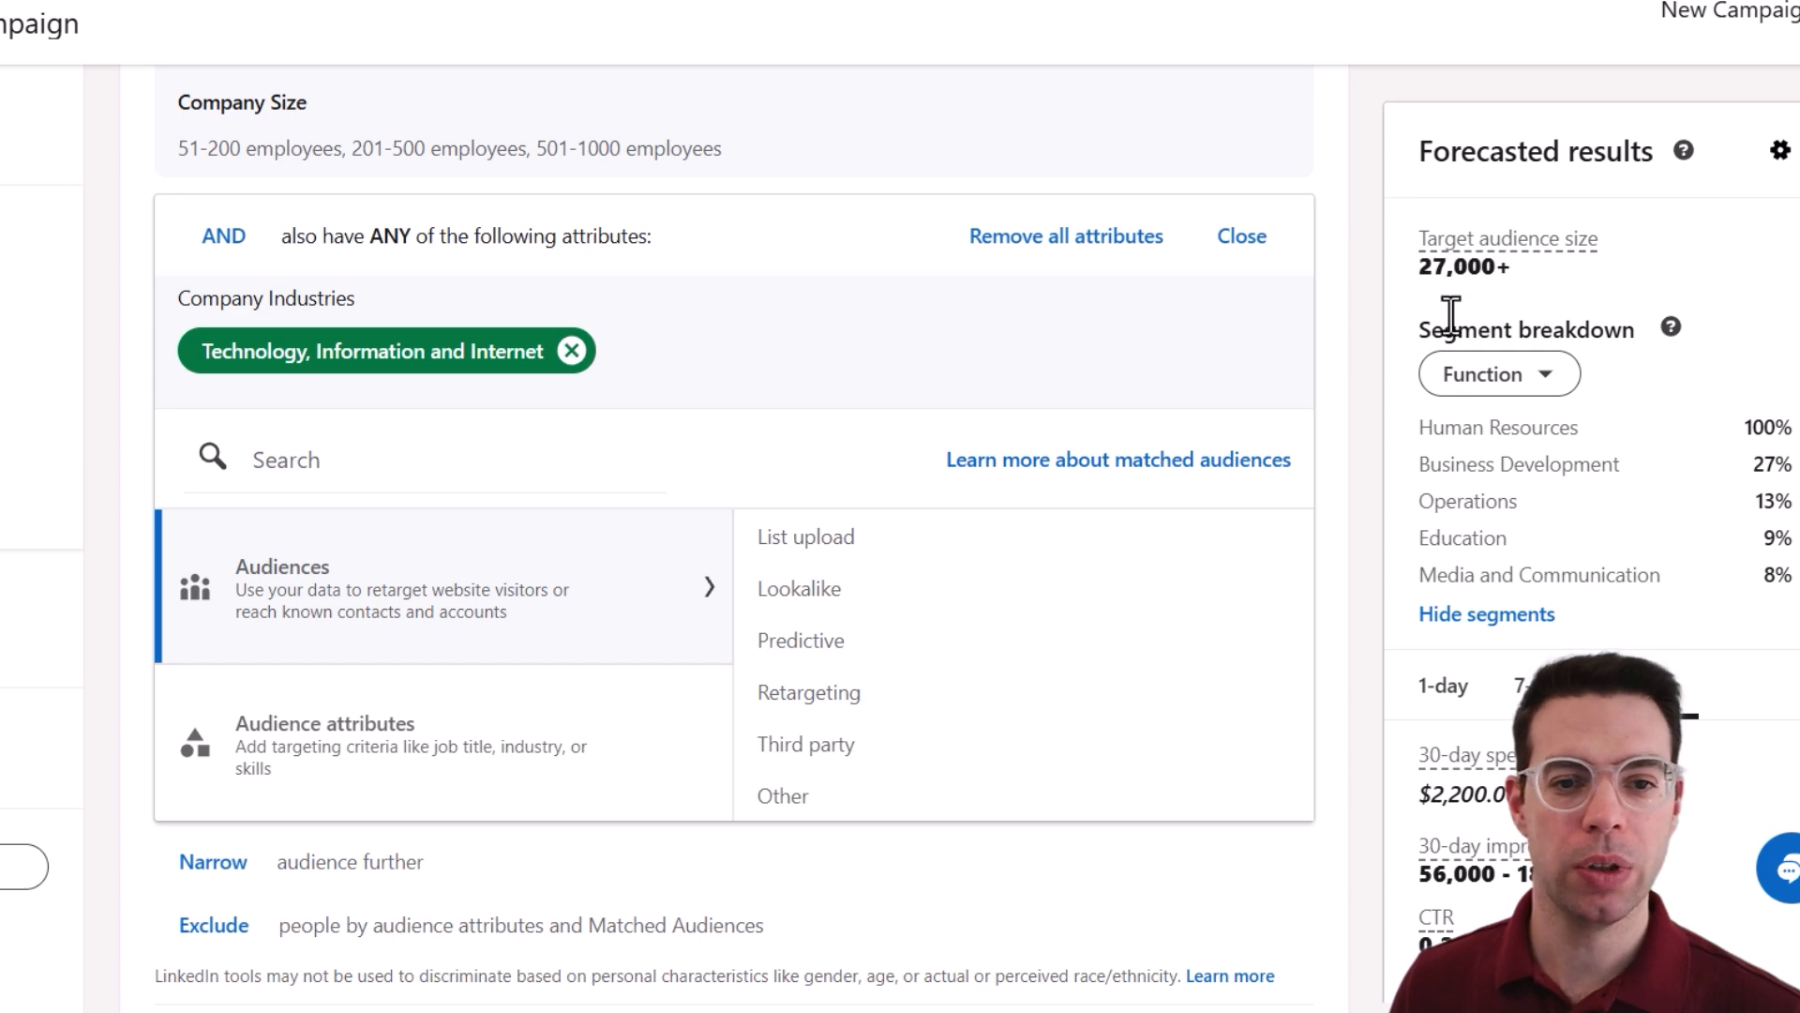
- Add Professional Services to the Company Industries condition and finish editing the attribute group
left_click(541, 750)
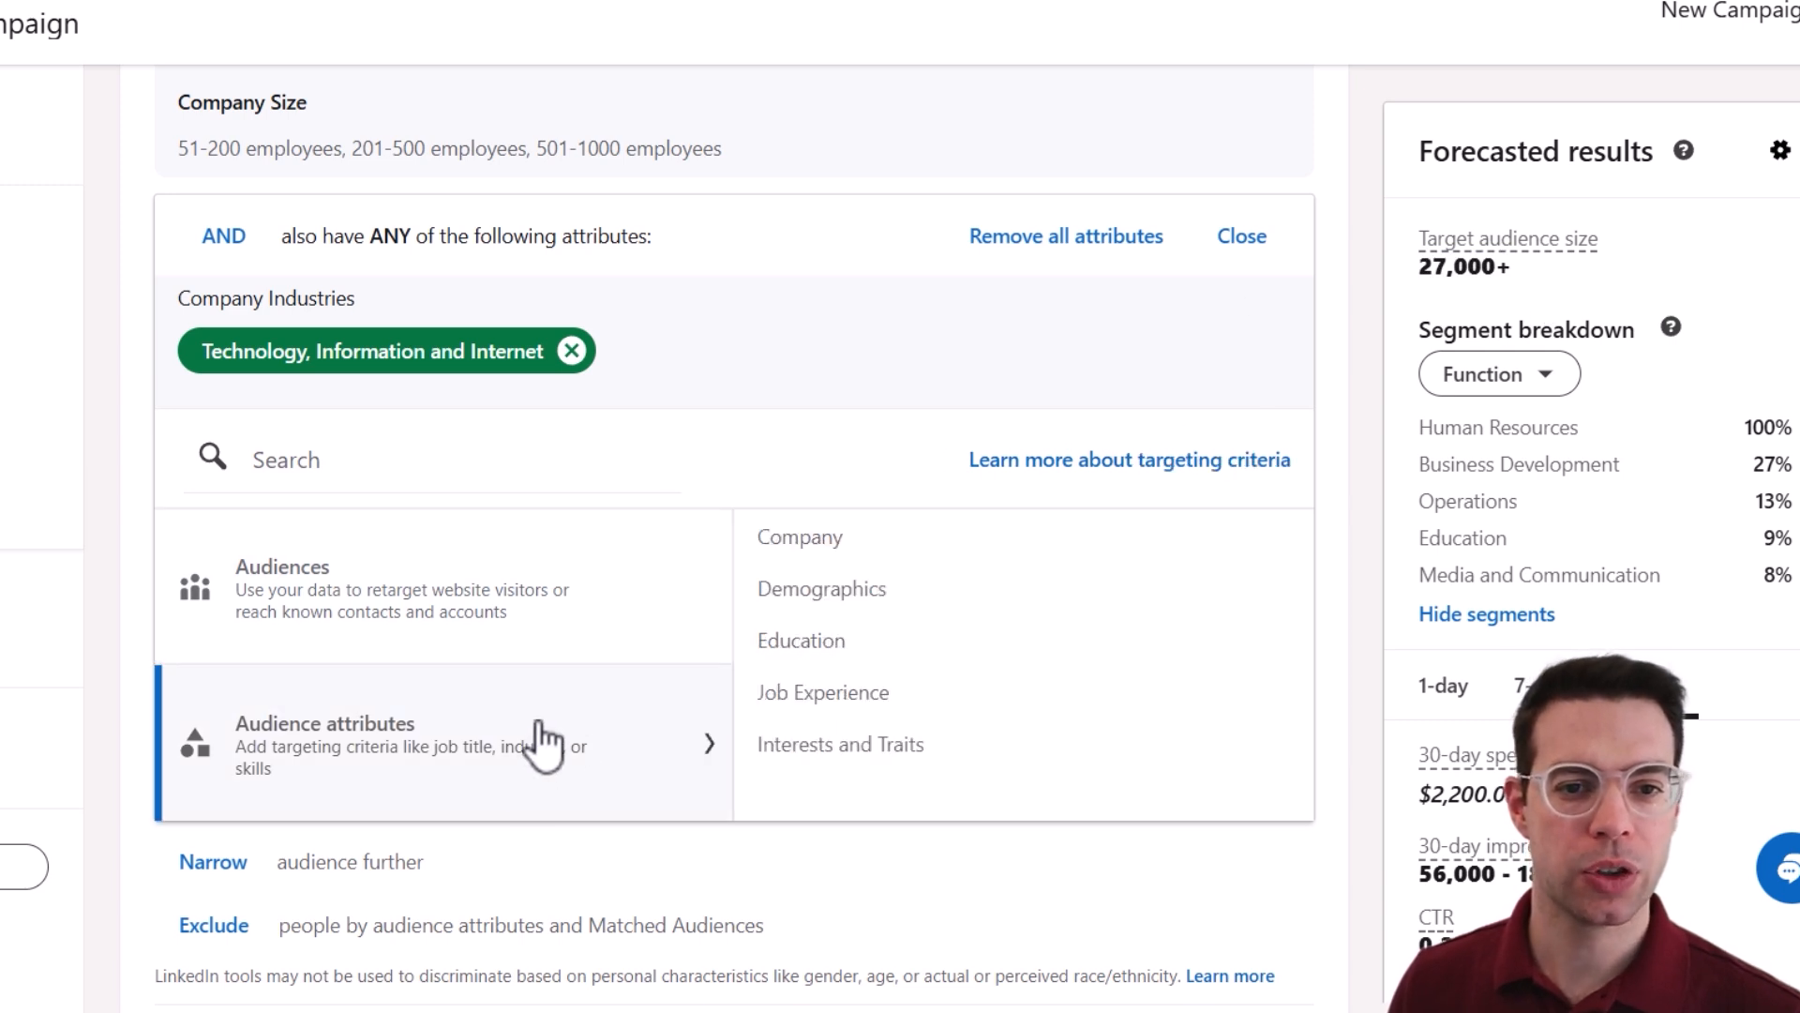
left_click(1180, 544)
scroll(976, 534, "down", 2)
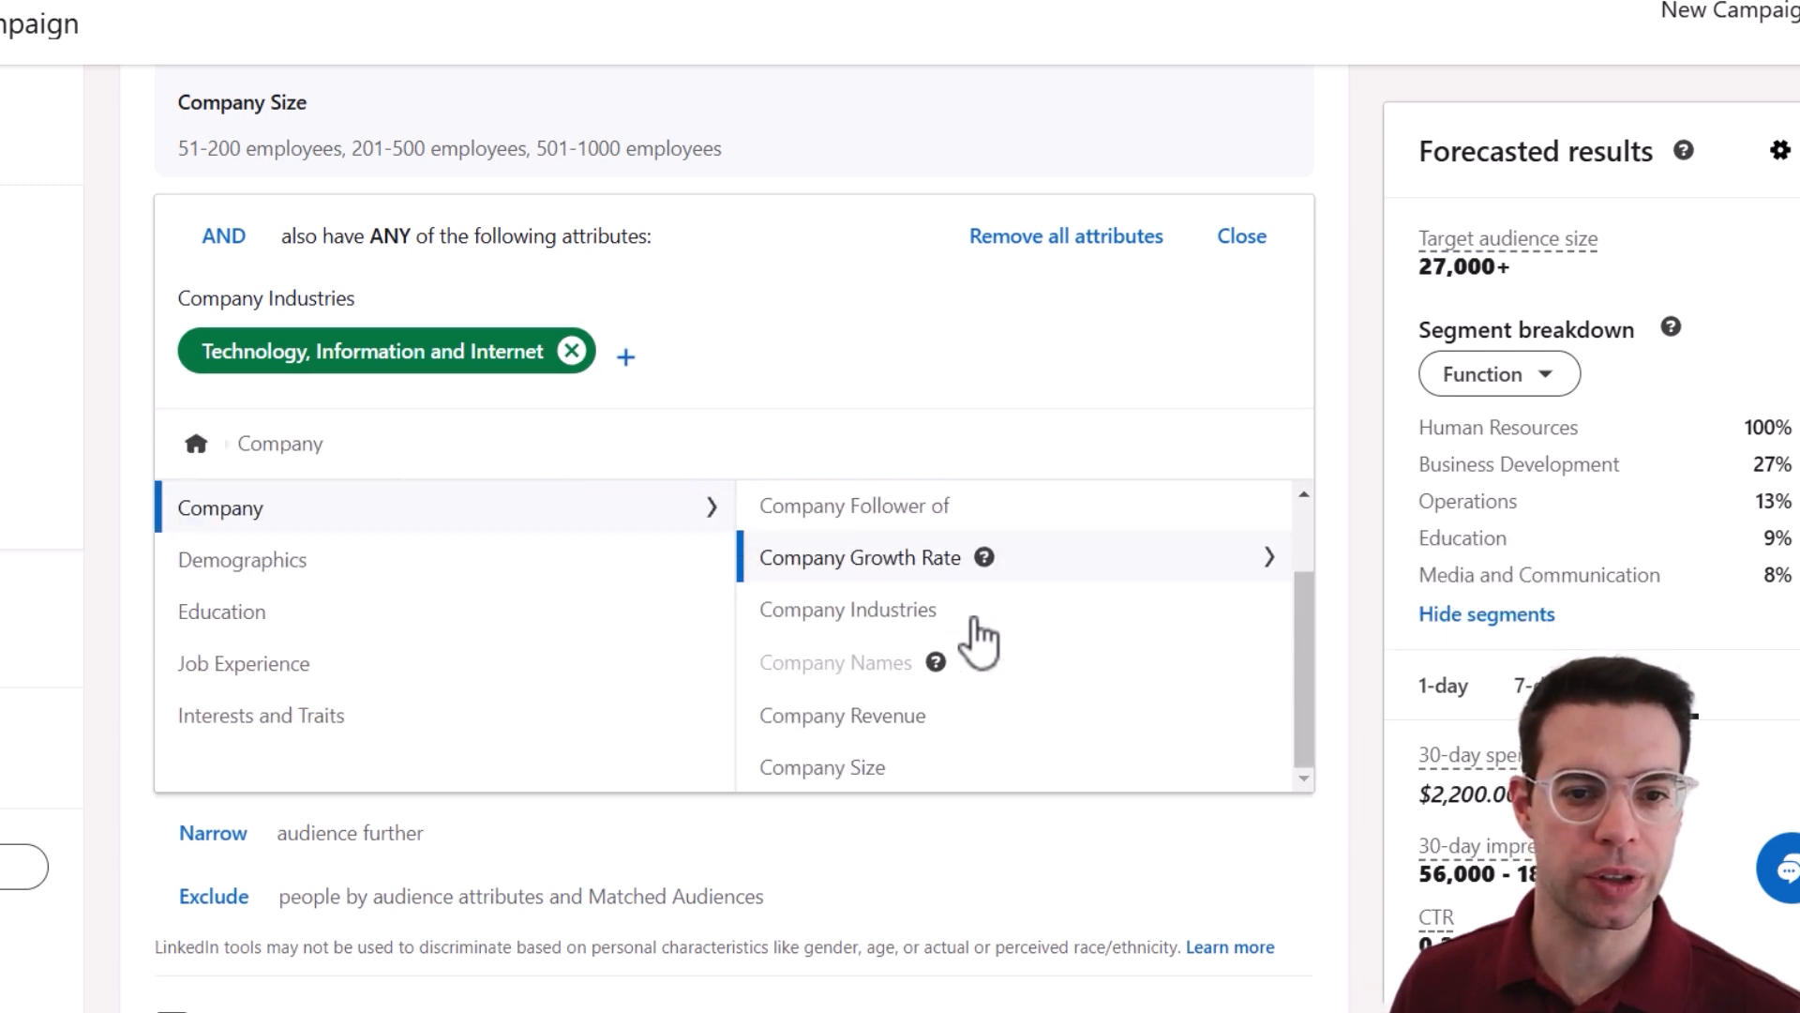
left_click(1054, 621)
scroll(1060, 628, "down", 10)
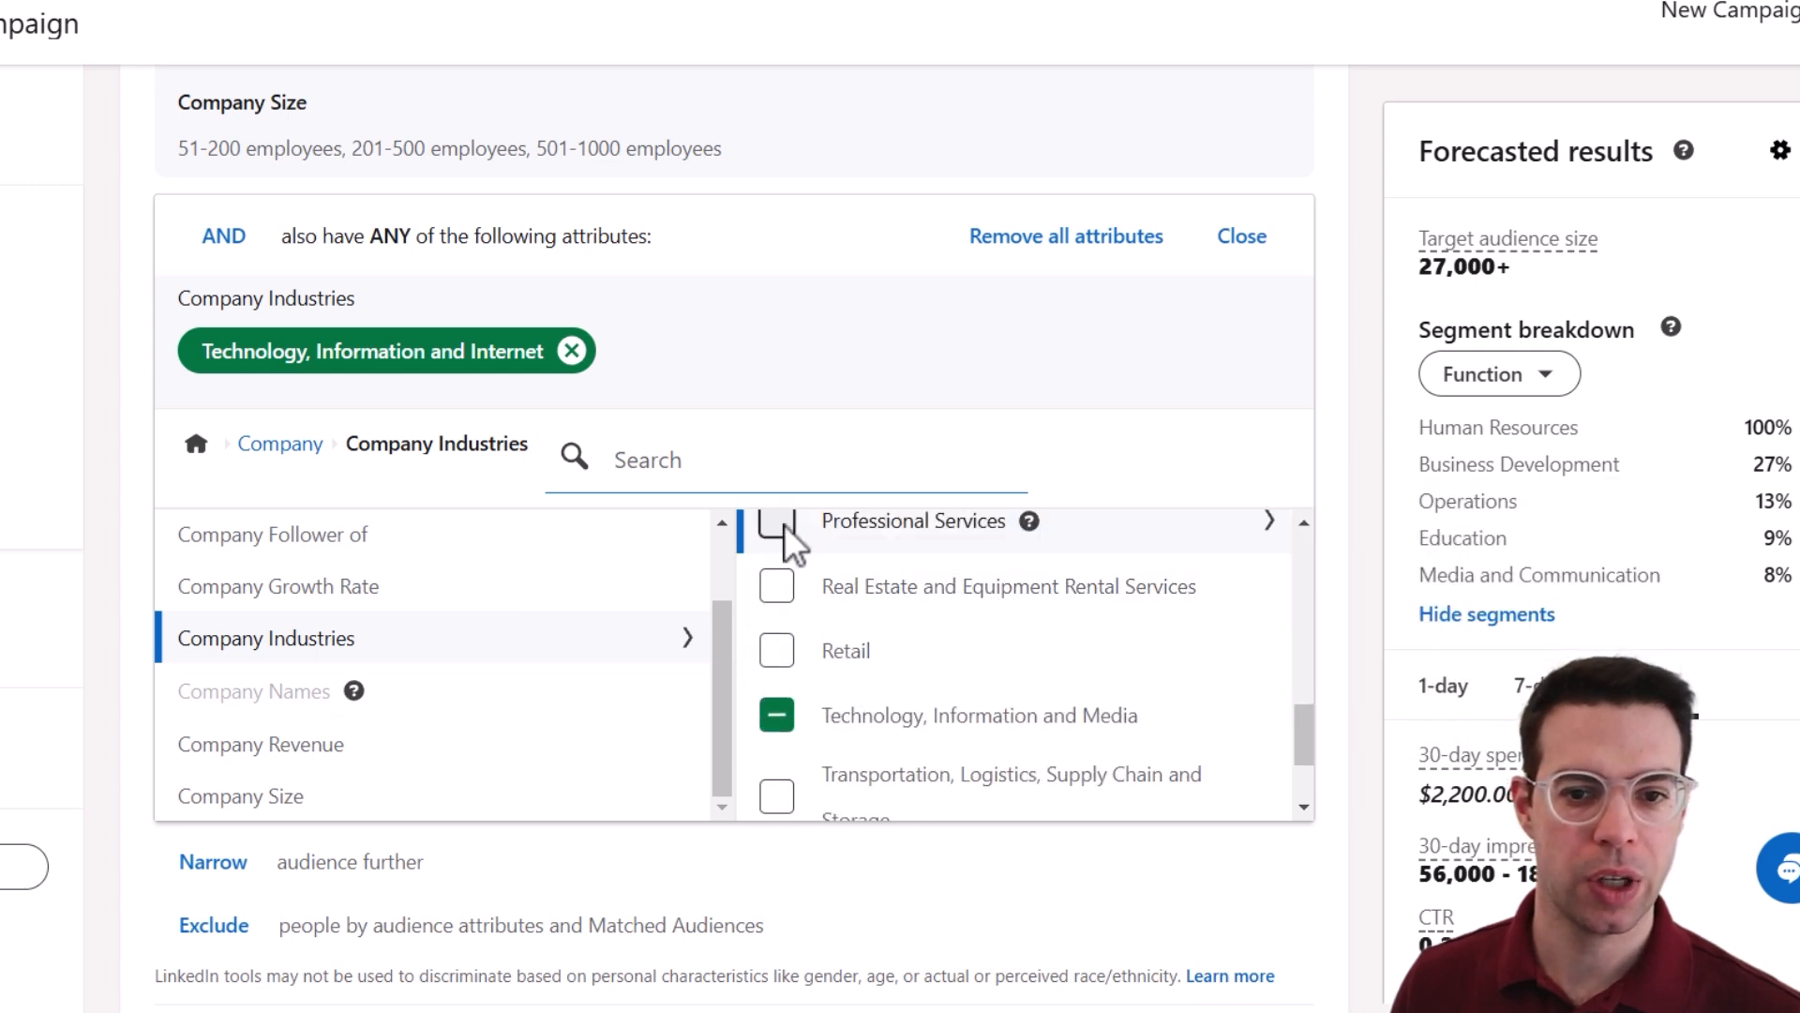
left_click(780, 529)
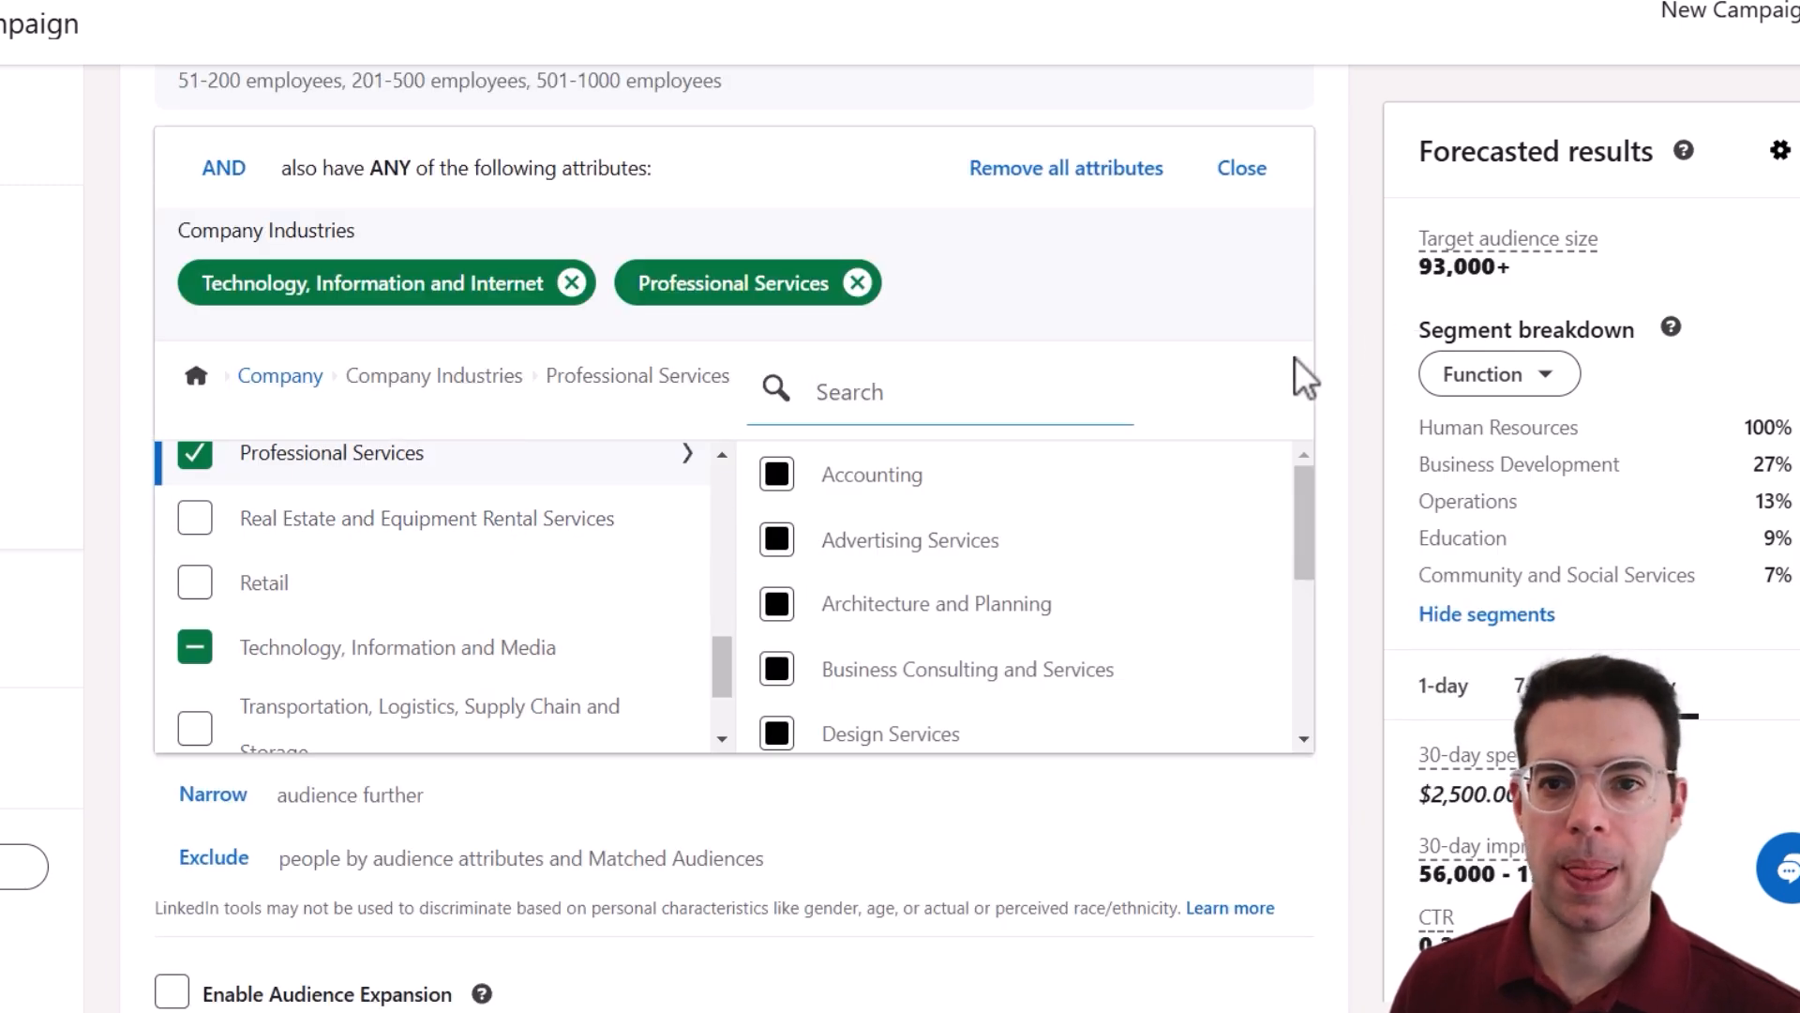
left_click(1242, 170)
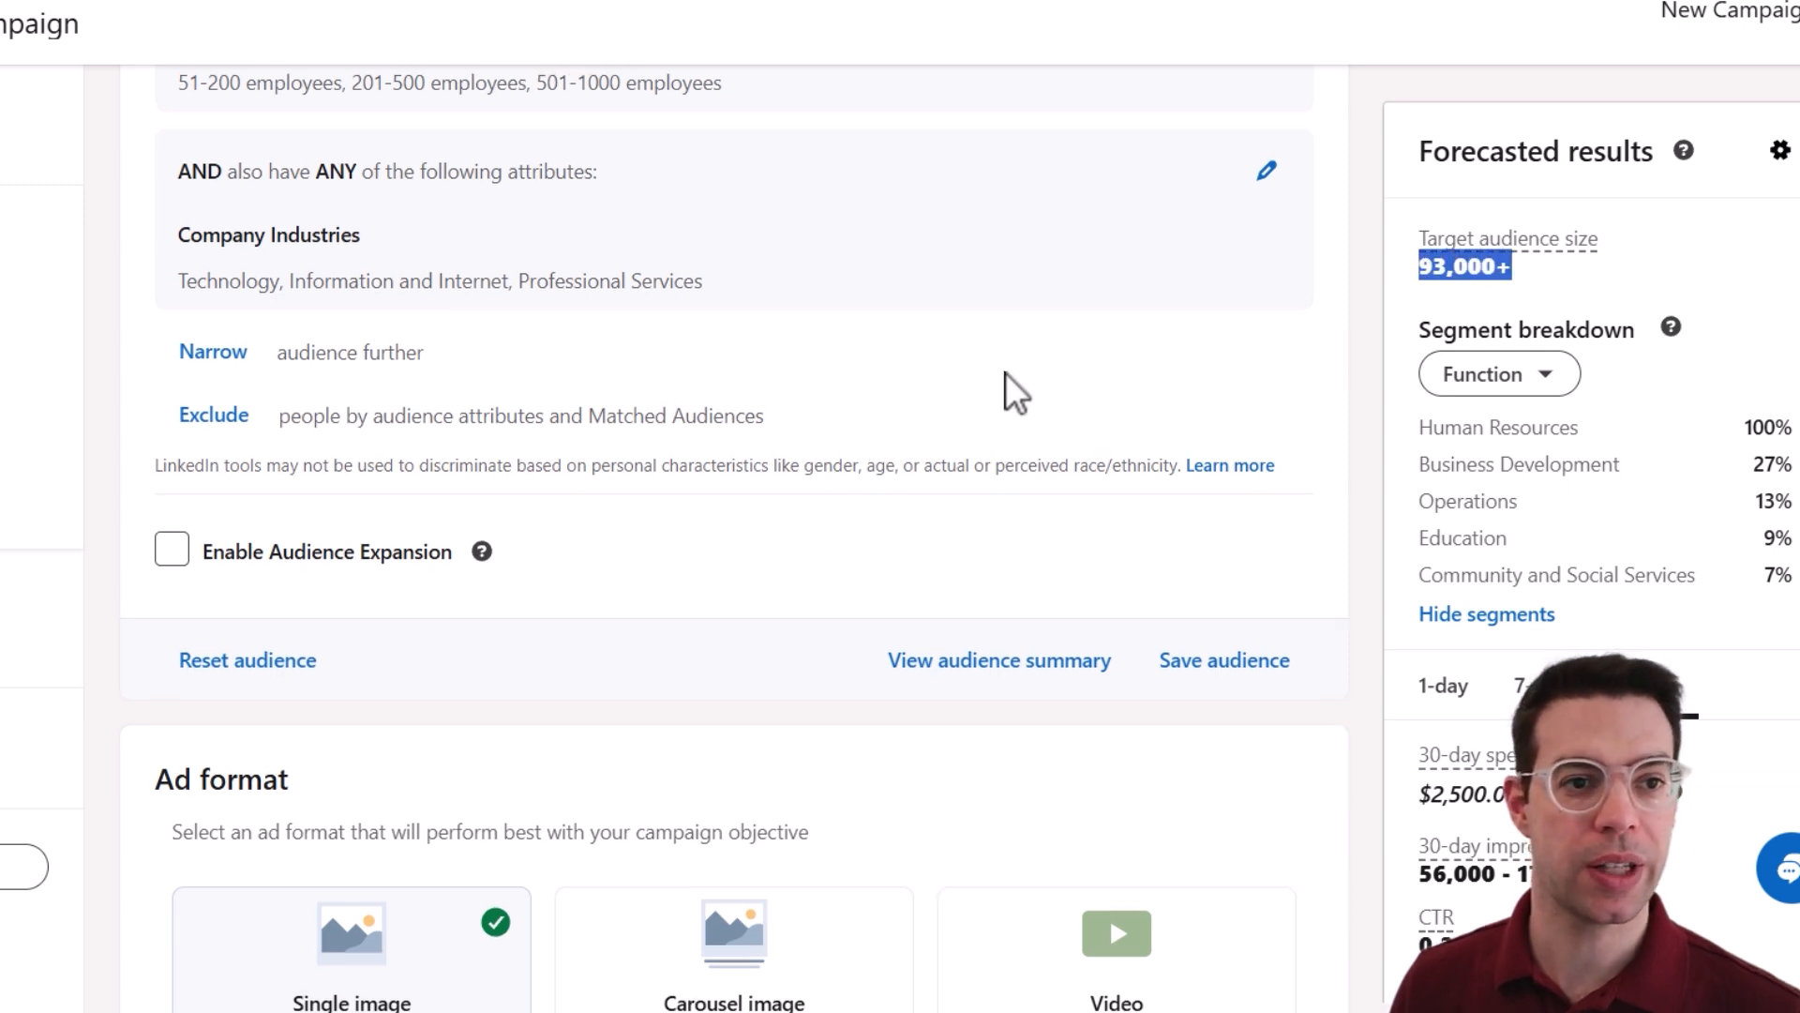
- Exclude people at negative growth companies by Company Growth Rate and finish editing the exclusion
scroll(1007, 370, "up", 5)
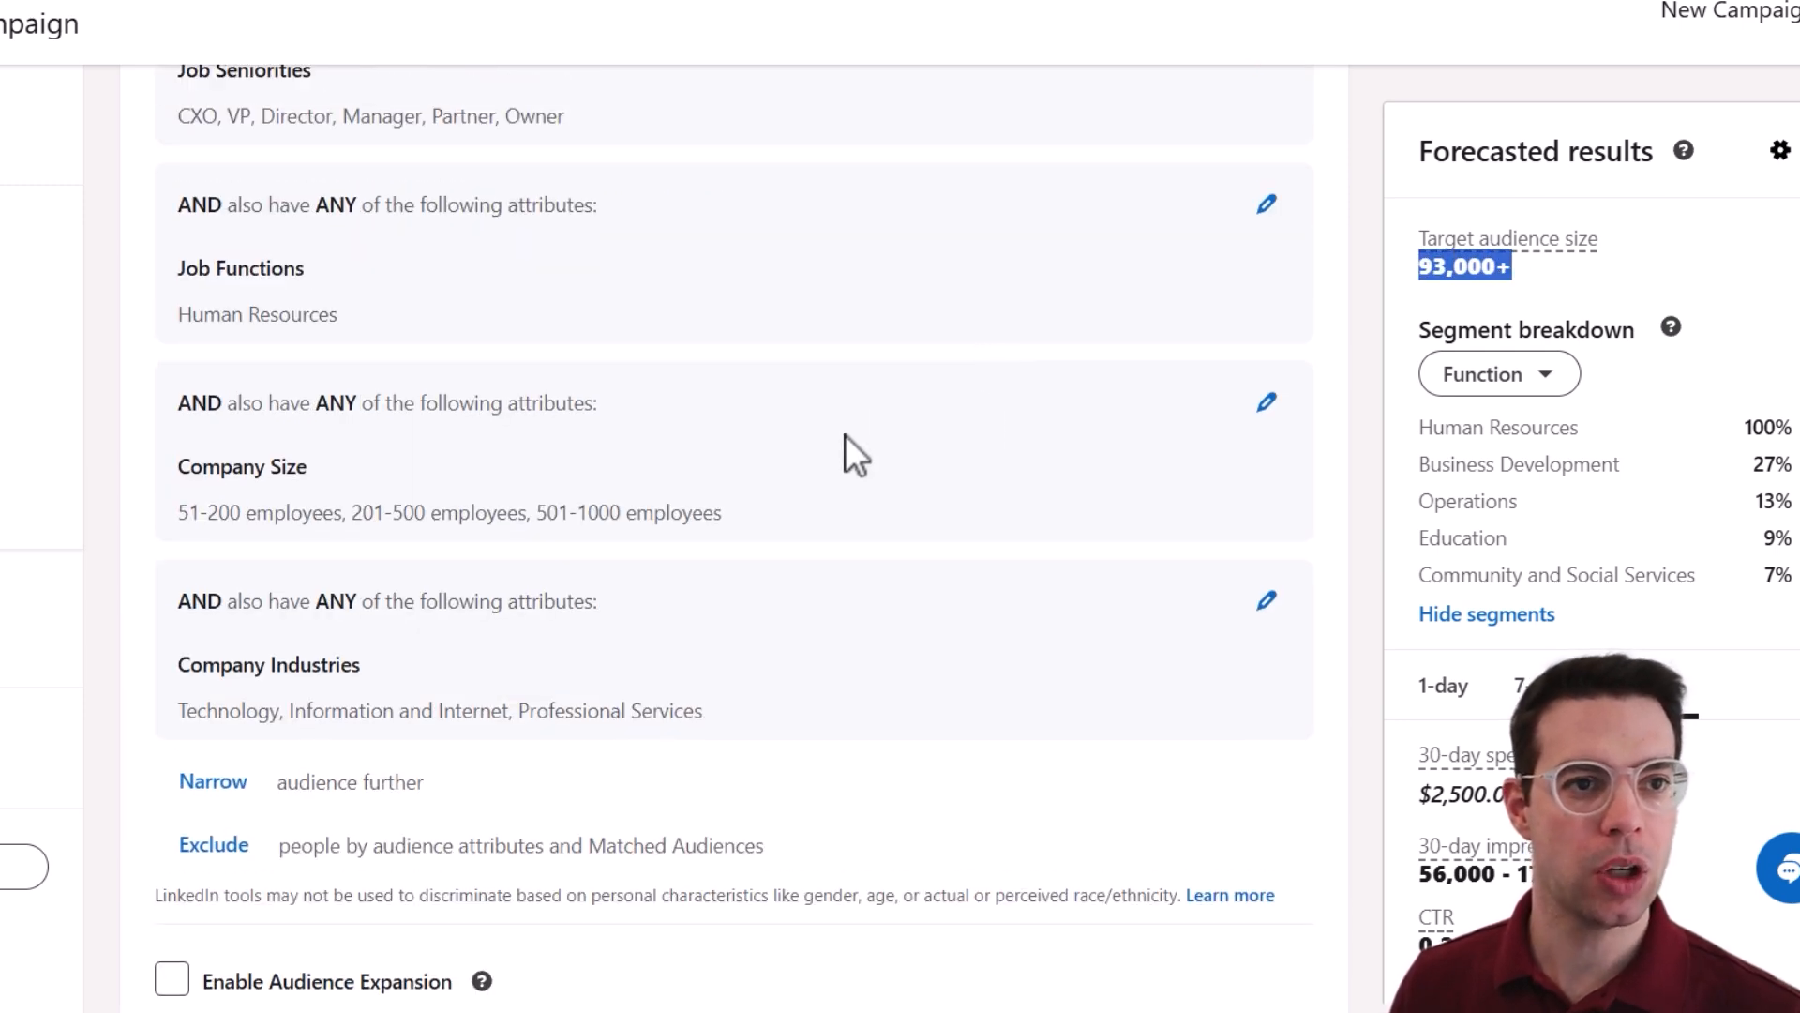
scroll(851, 425, "down", 3)
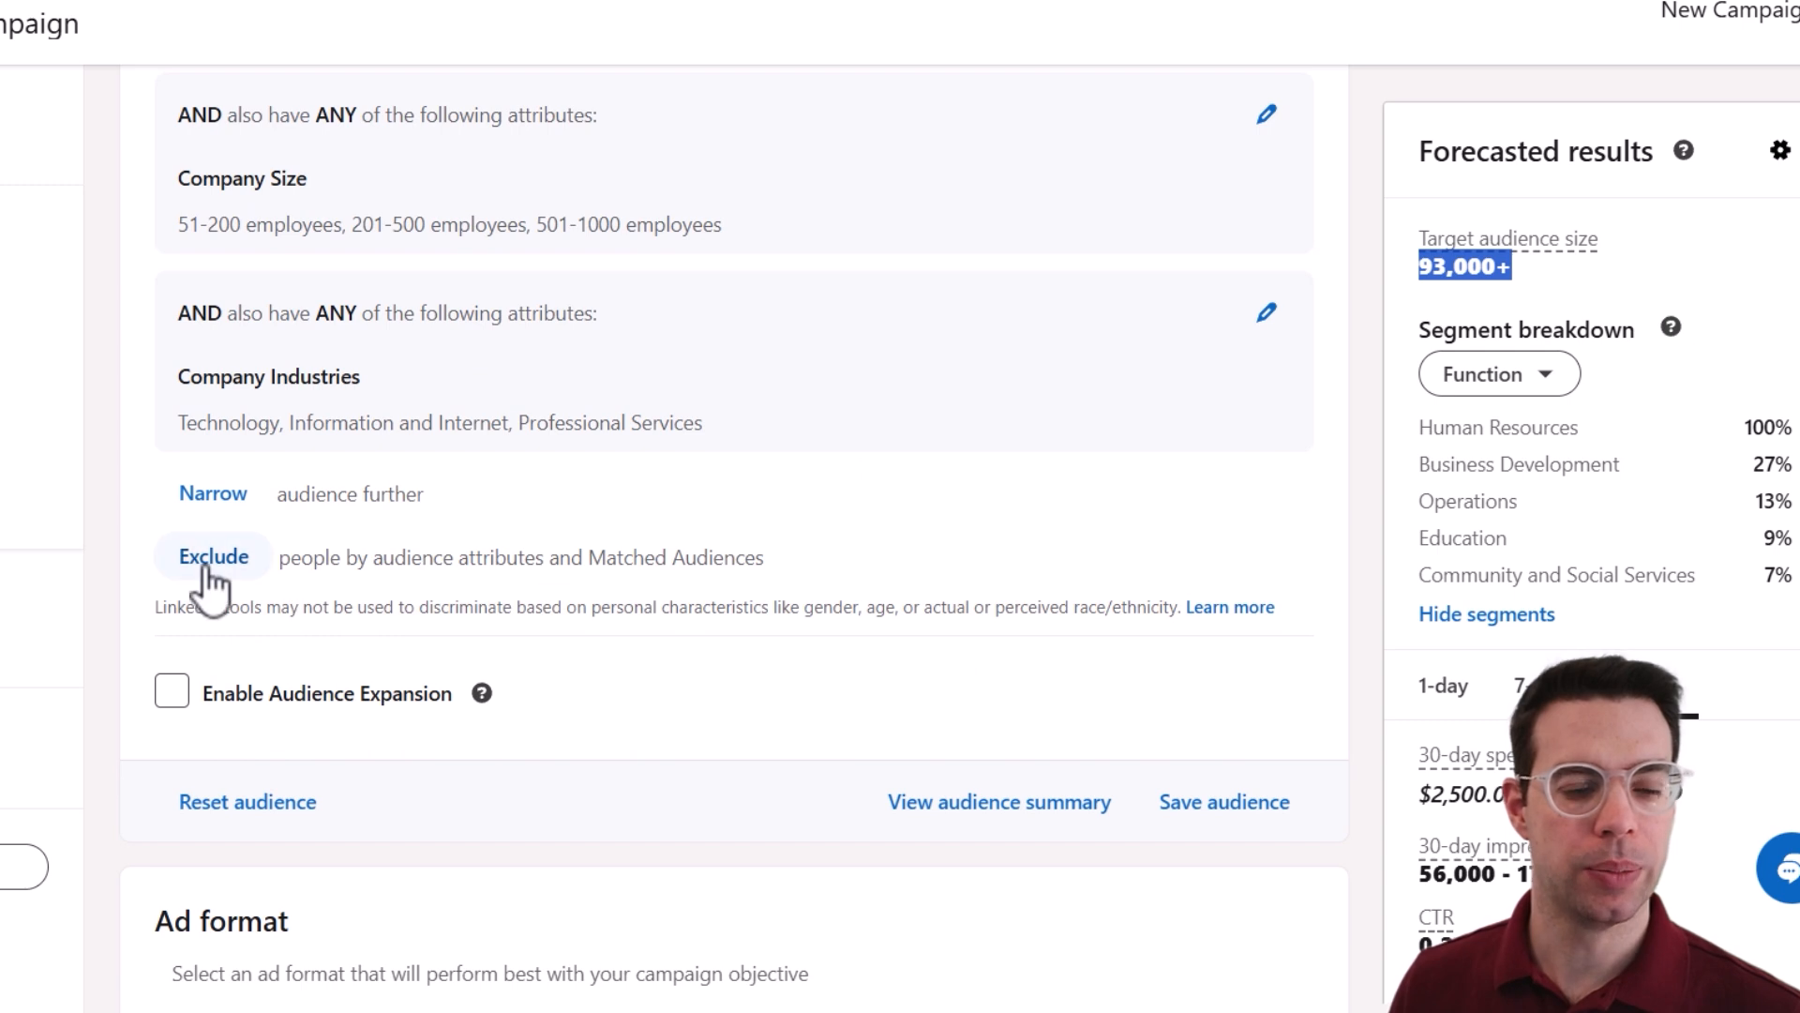
left_click(206, 565)
scroll(947, 469, "down", 3)
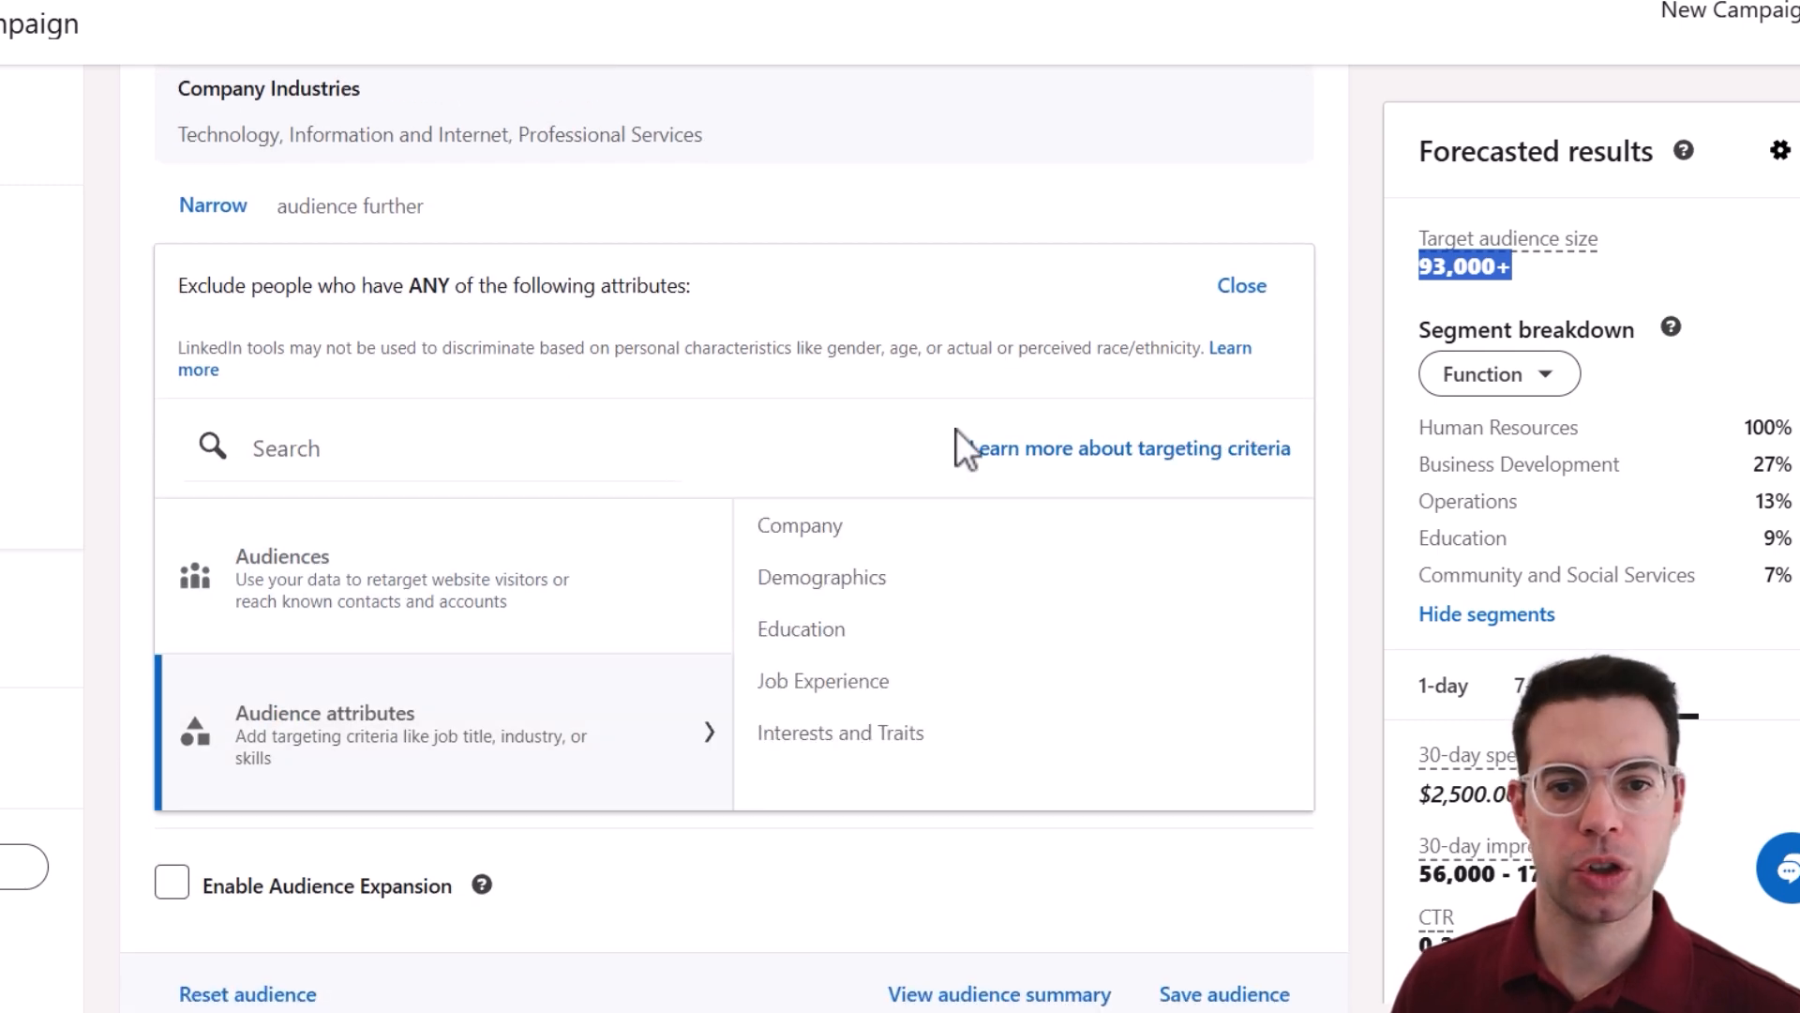
left_click(1008, 542)
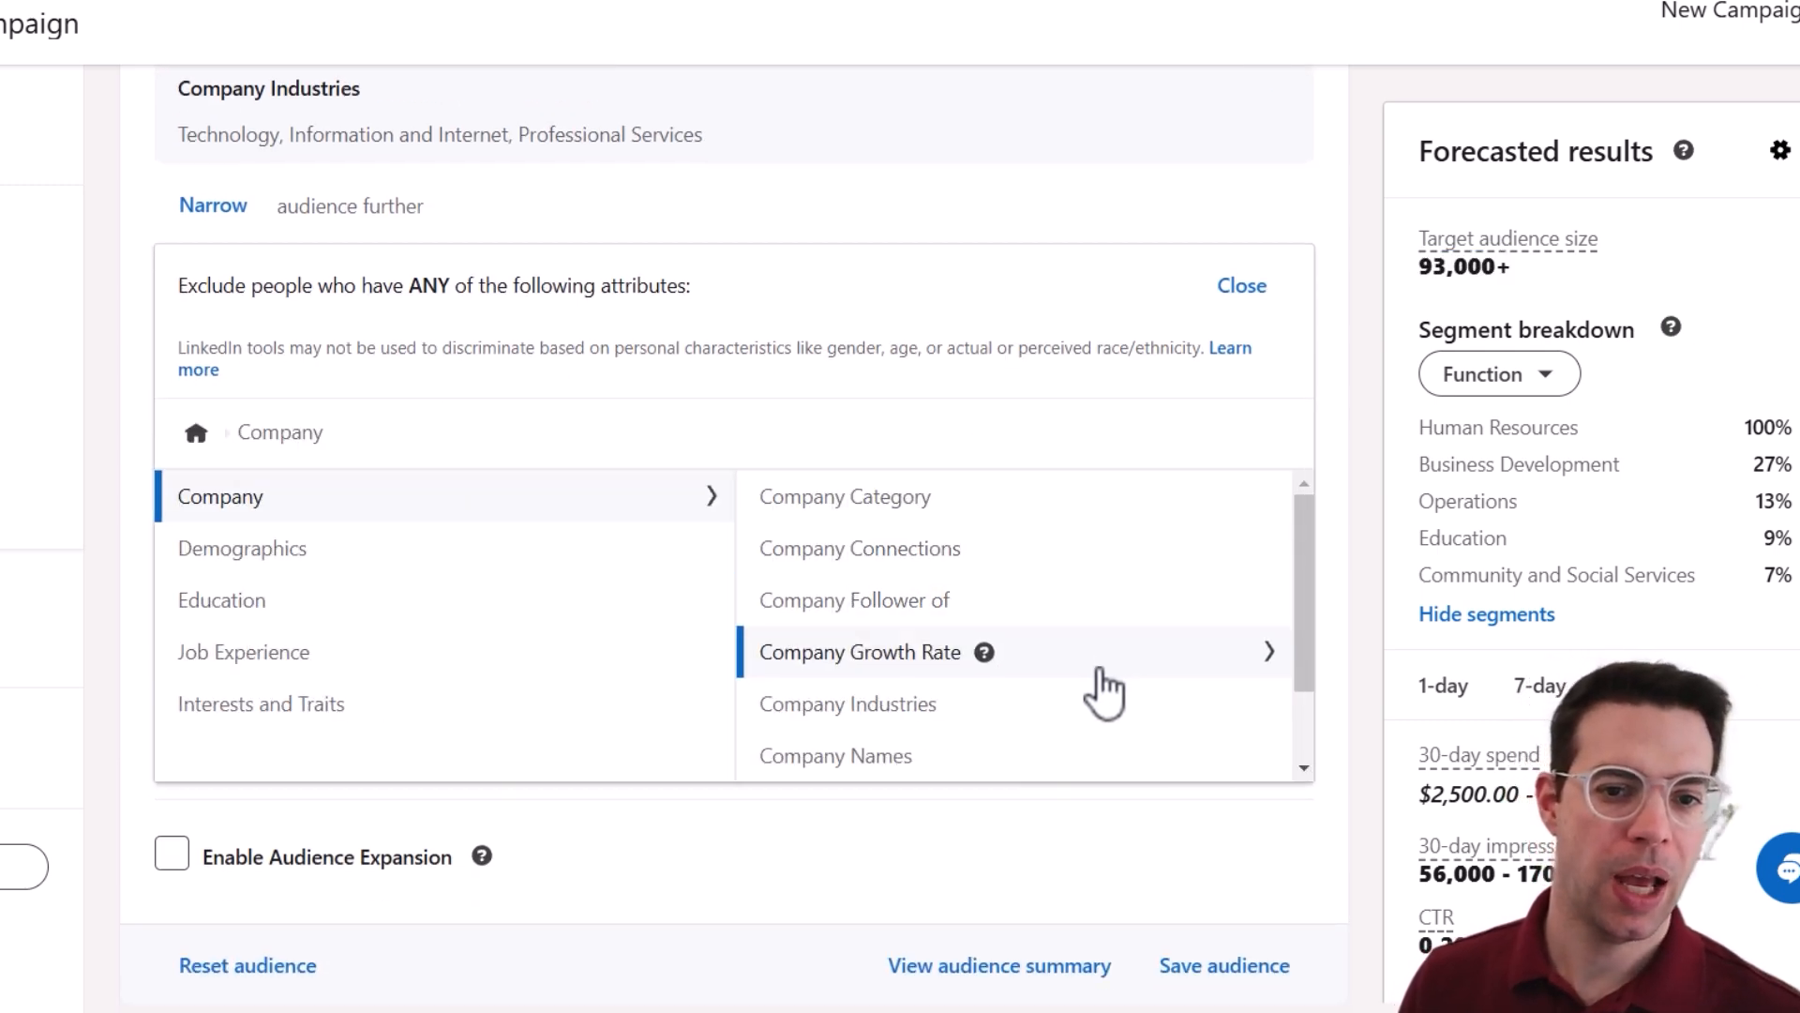
left_click(1098, 661)
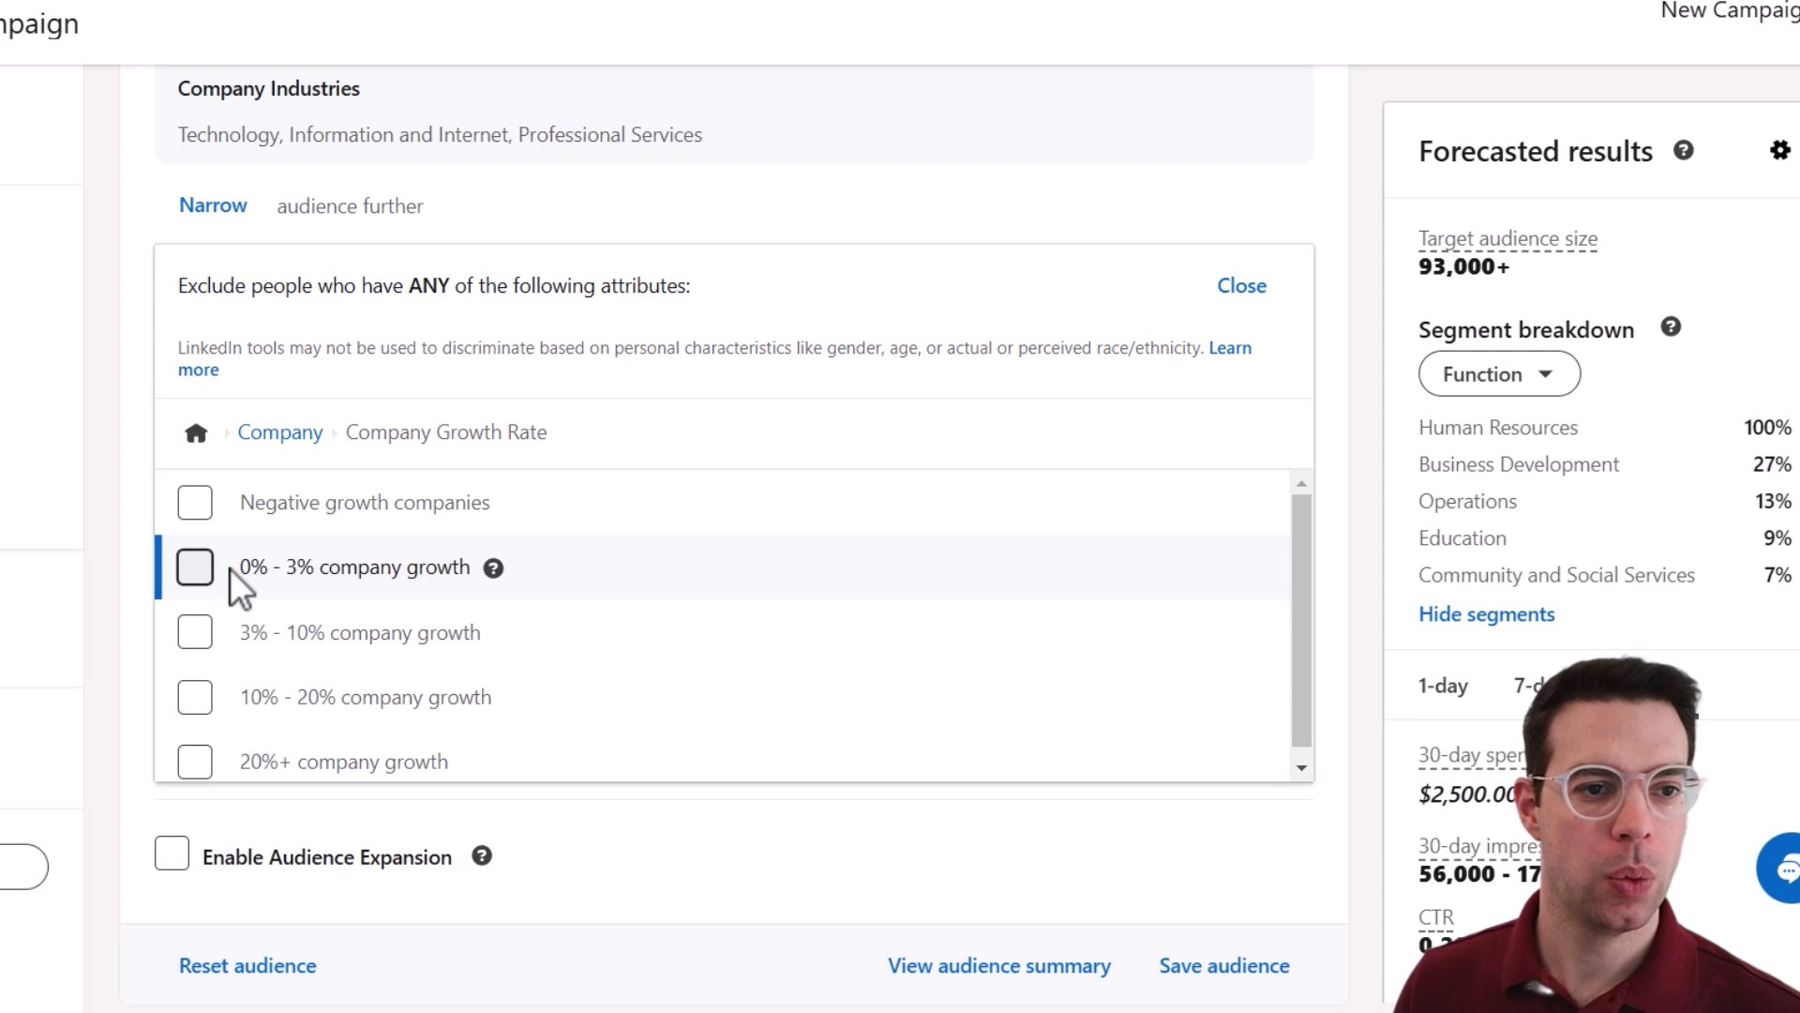
left_click(194, 506)
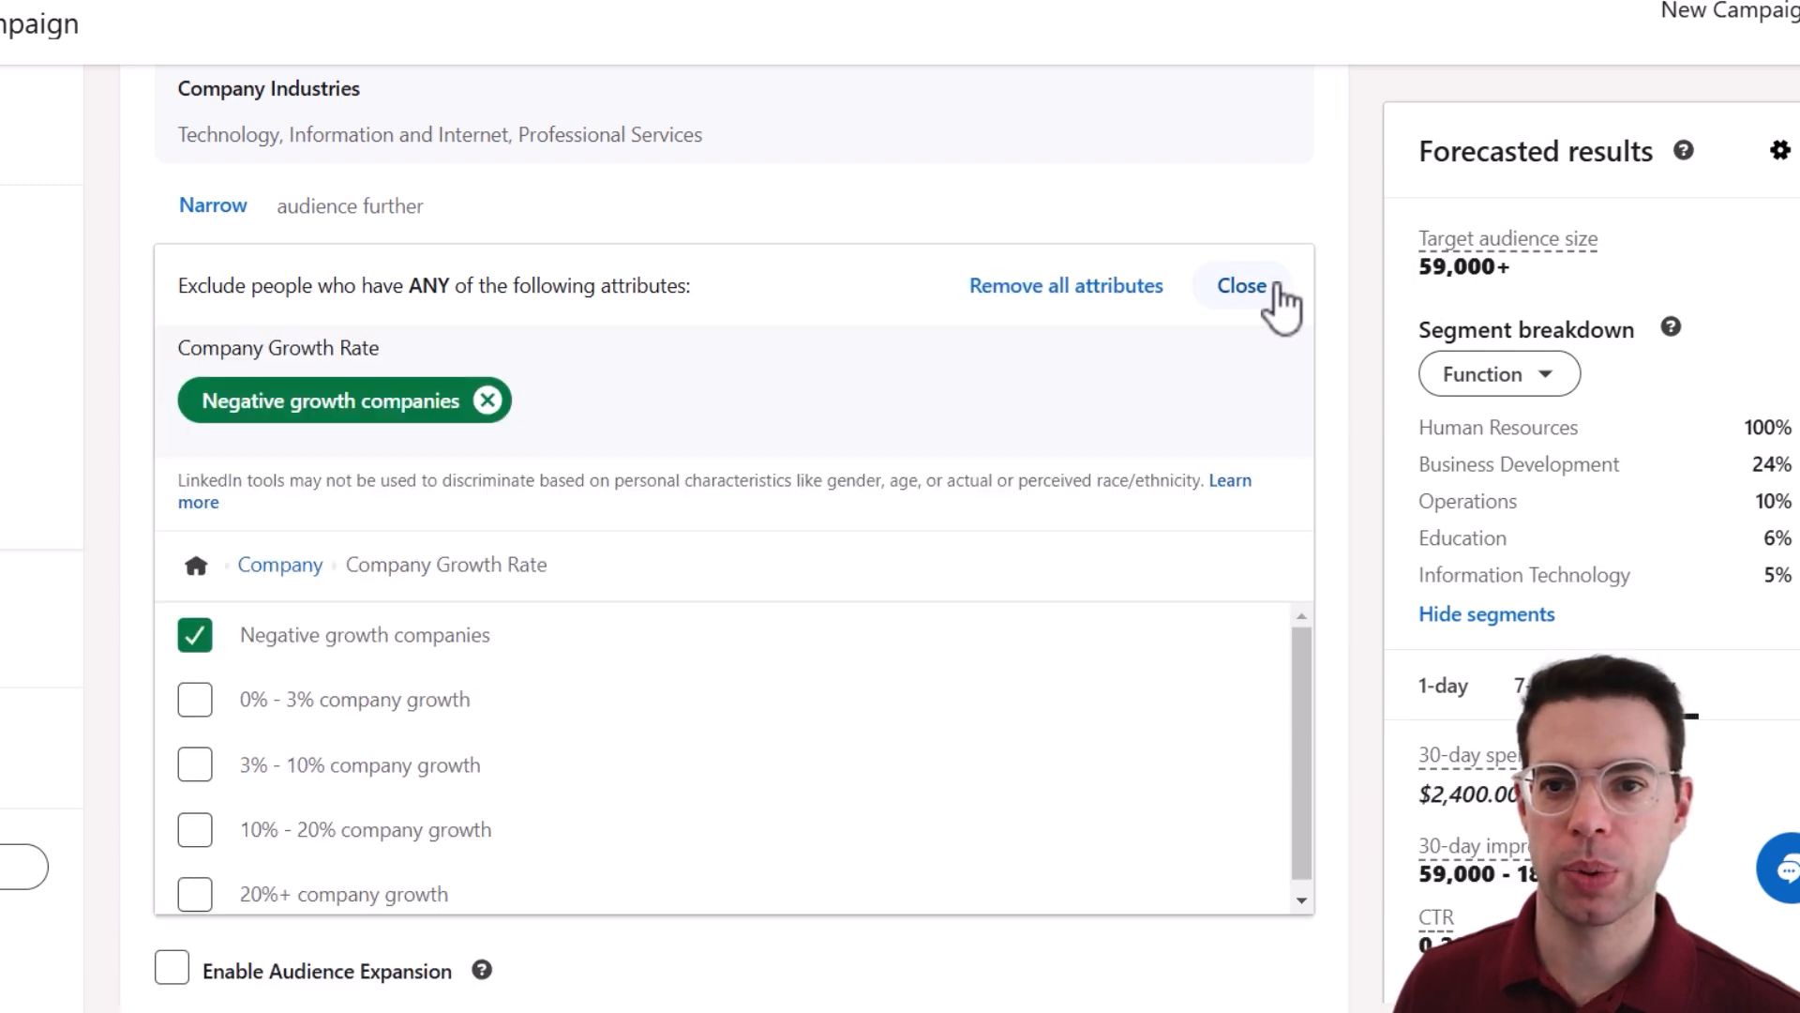
left_click(1247, 287)
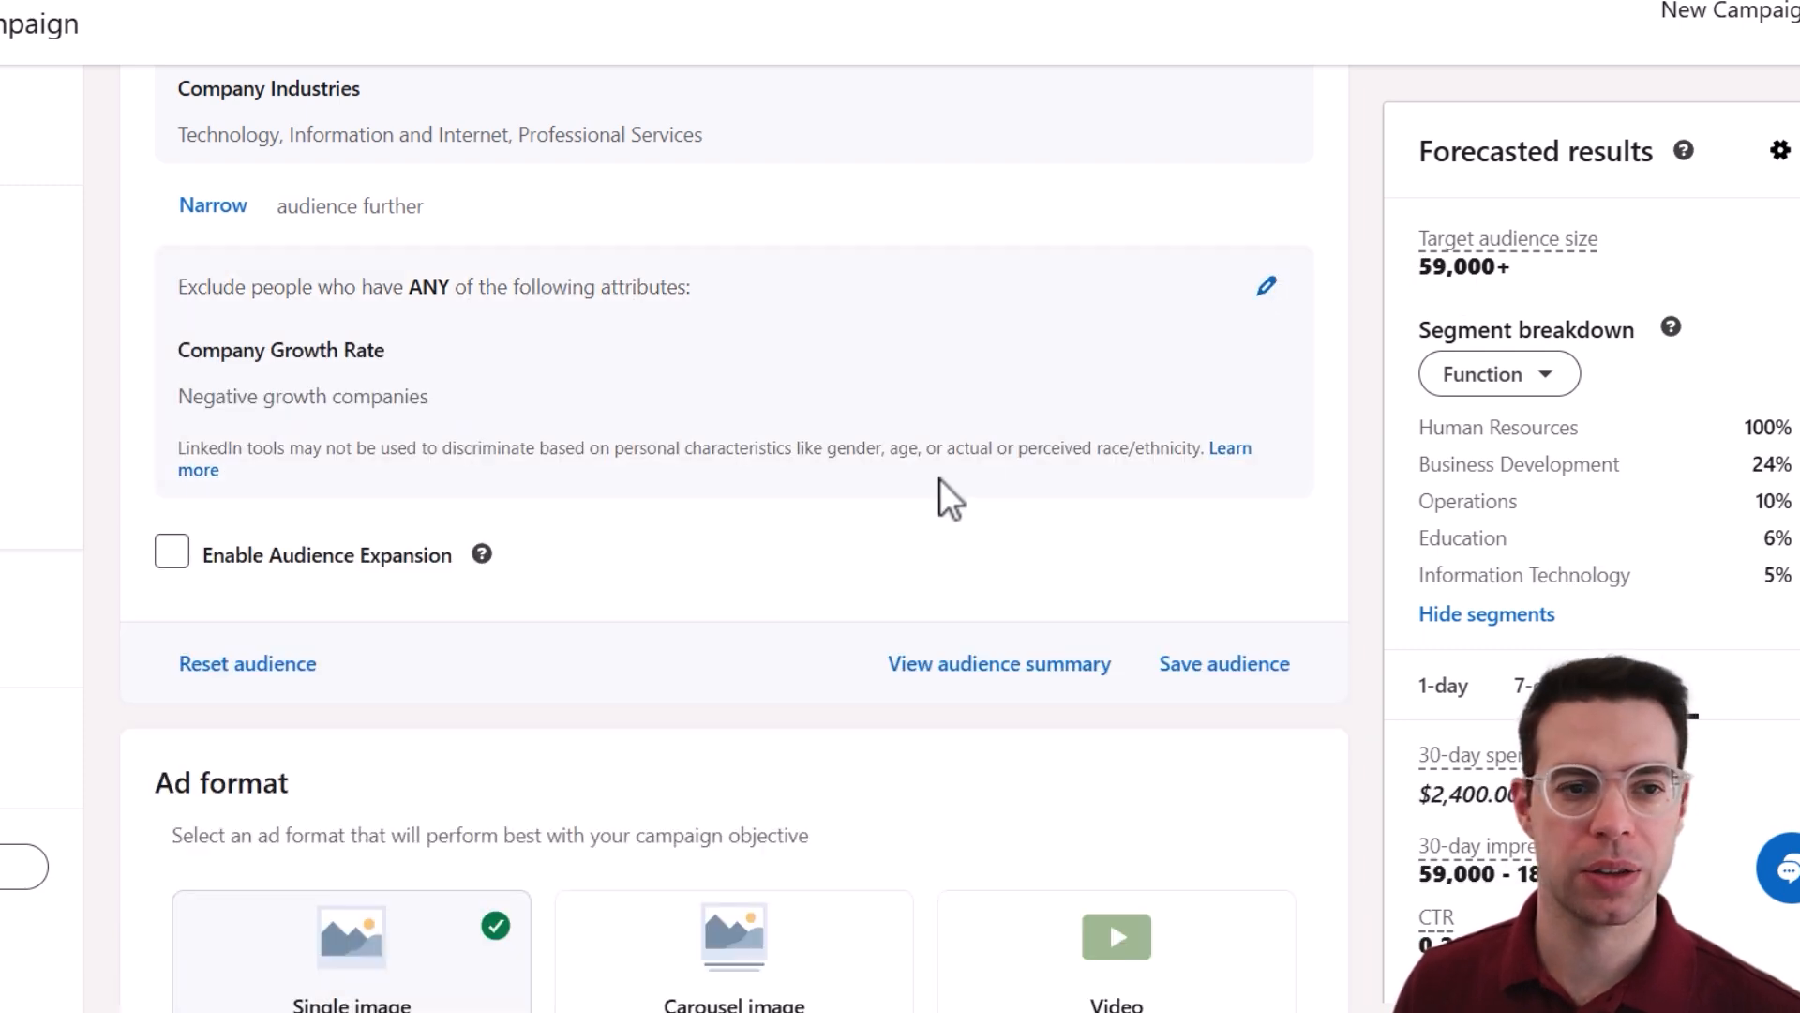
- Review the target audience's seniority, job function, company size and industry conditions along with the exclusion
scroll(863, 506, "up", 8)
scroll(863, 511, "up", 2)
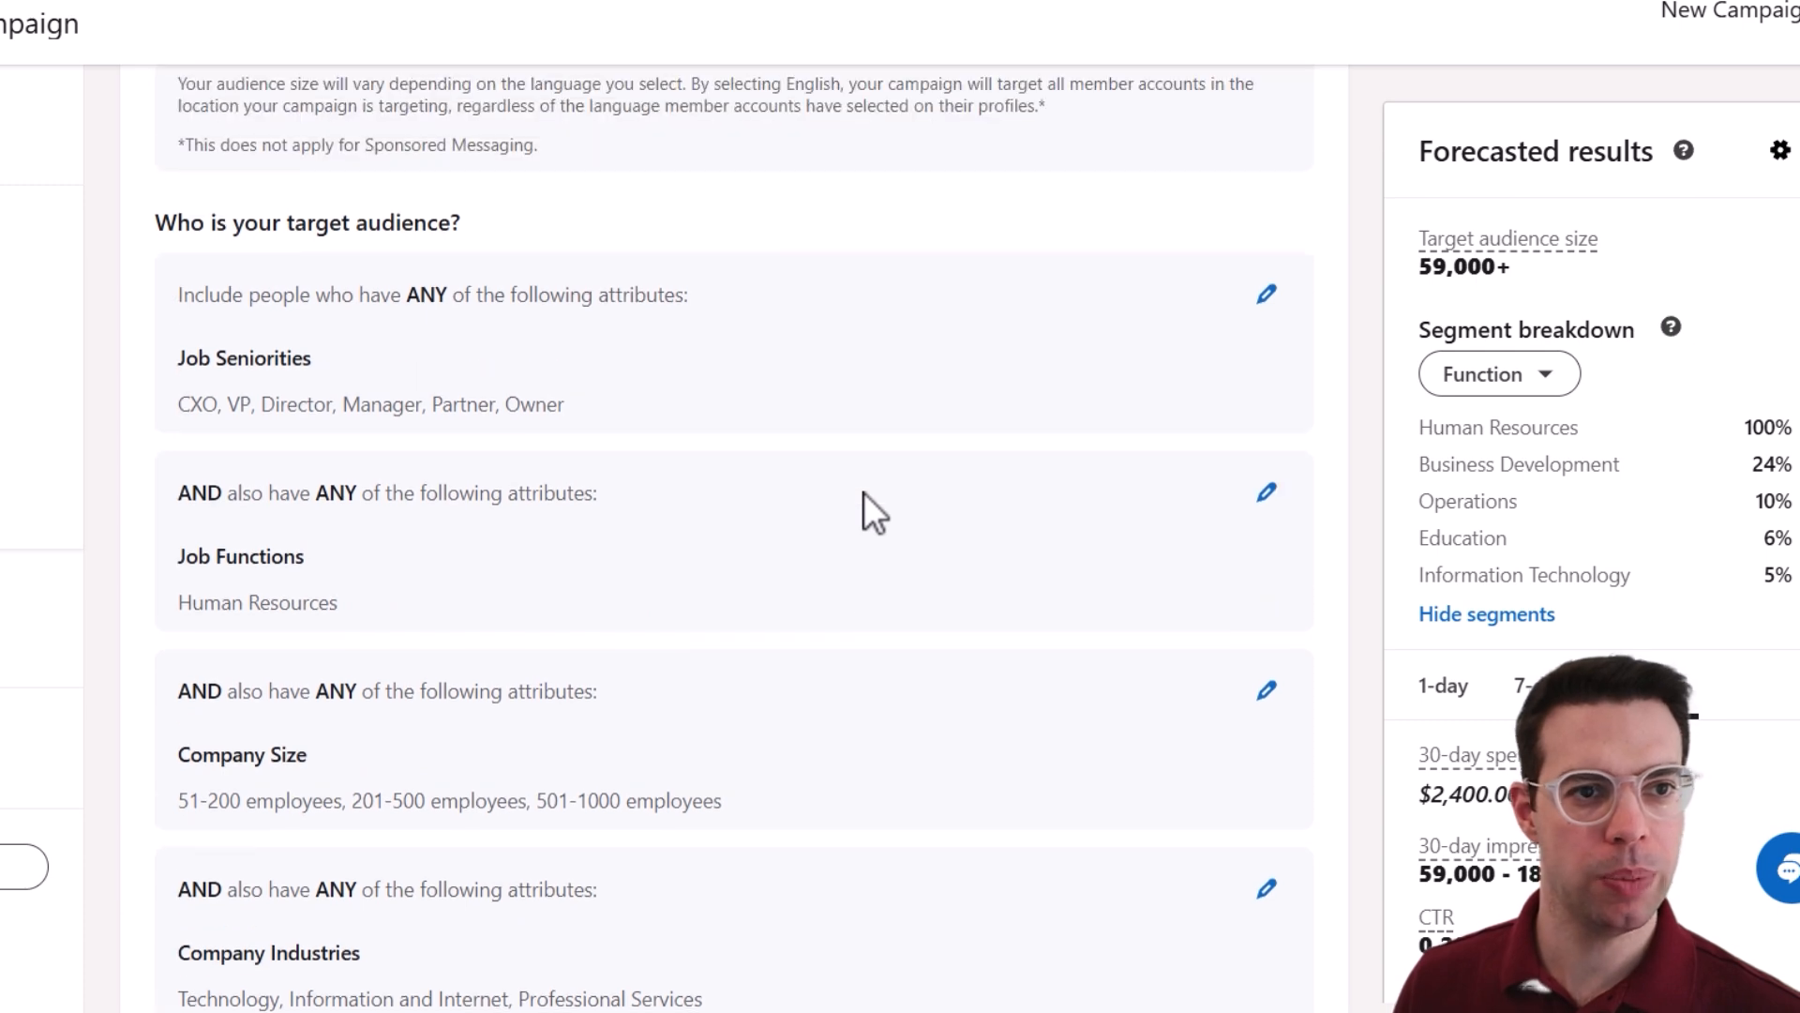
scroll(864, 511, "down", 3)
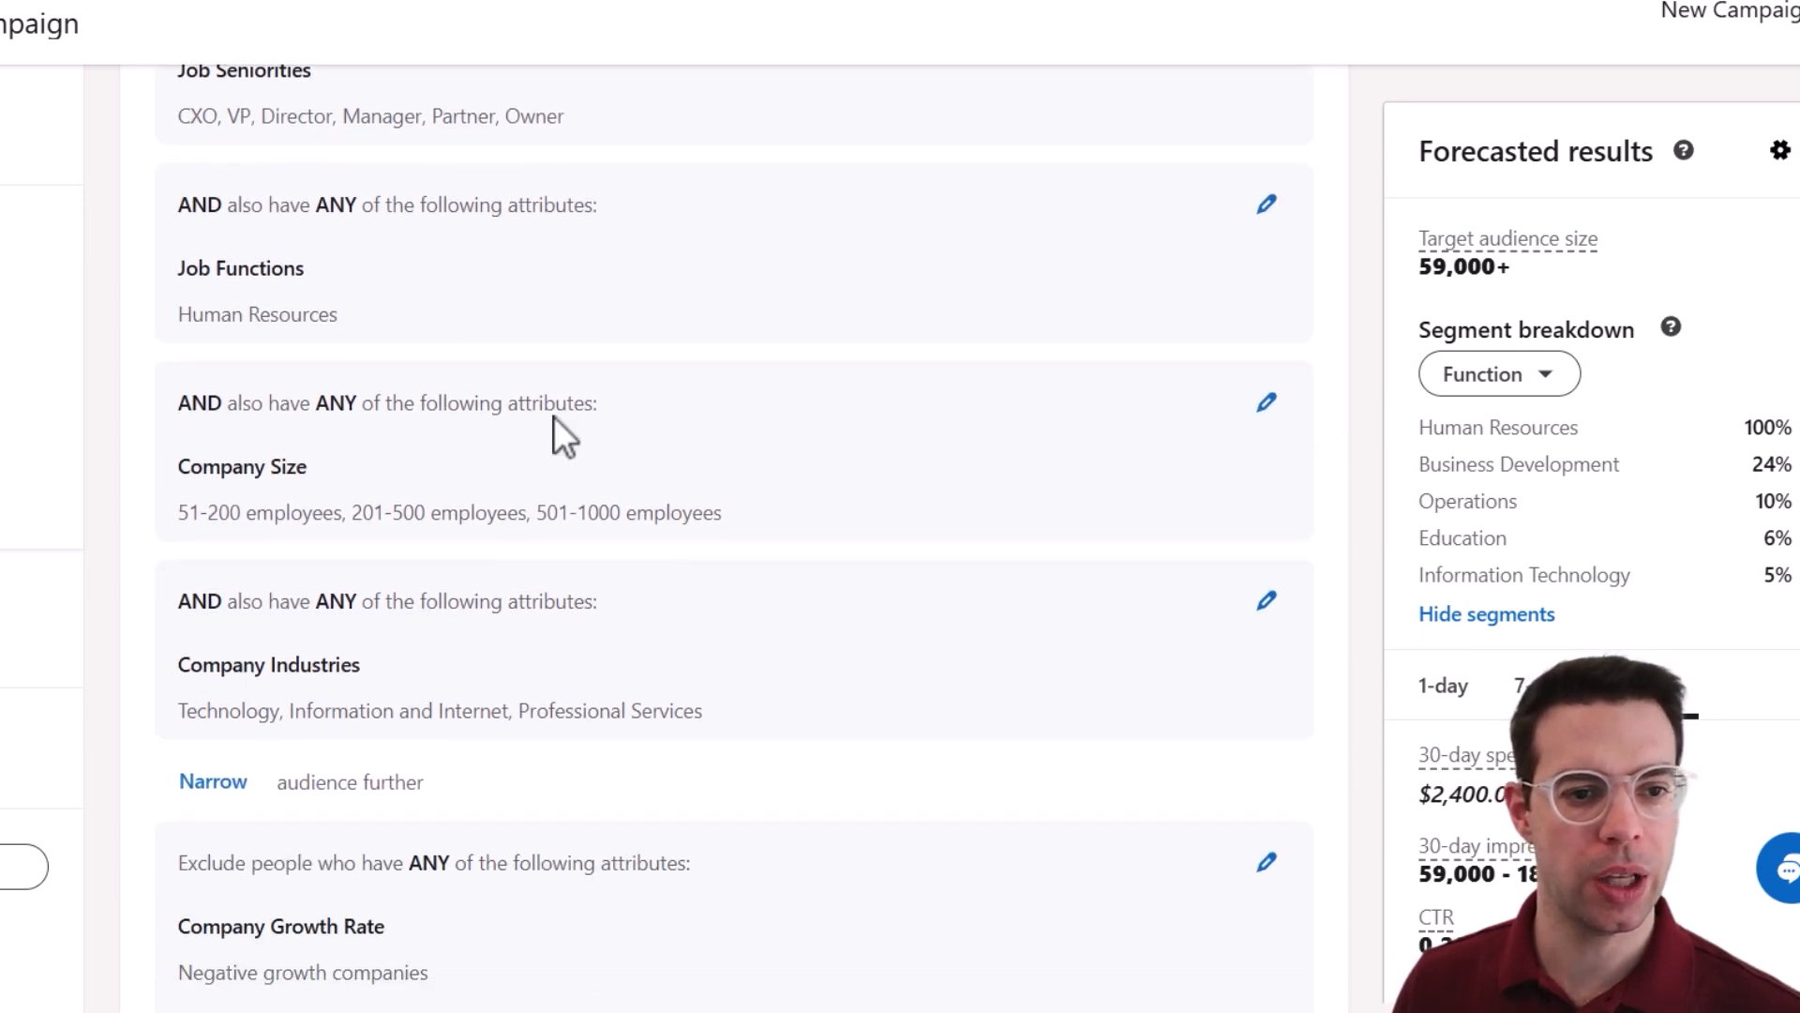
scroll(796, 562, "down", 2)
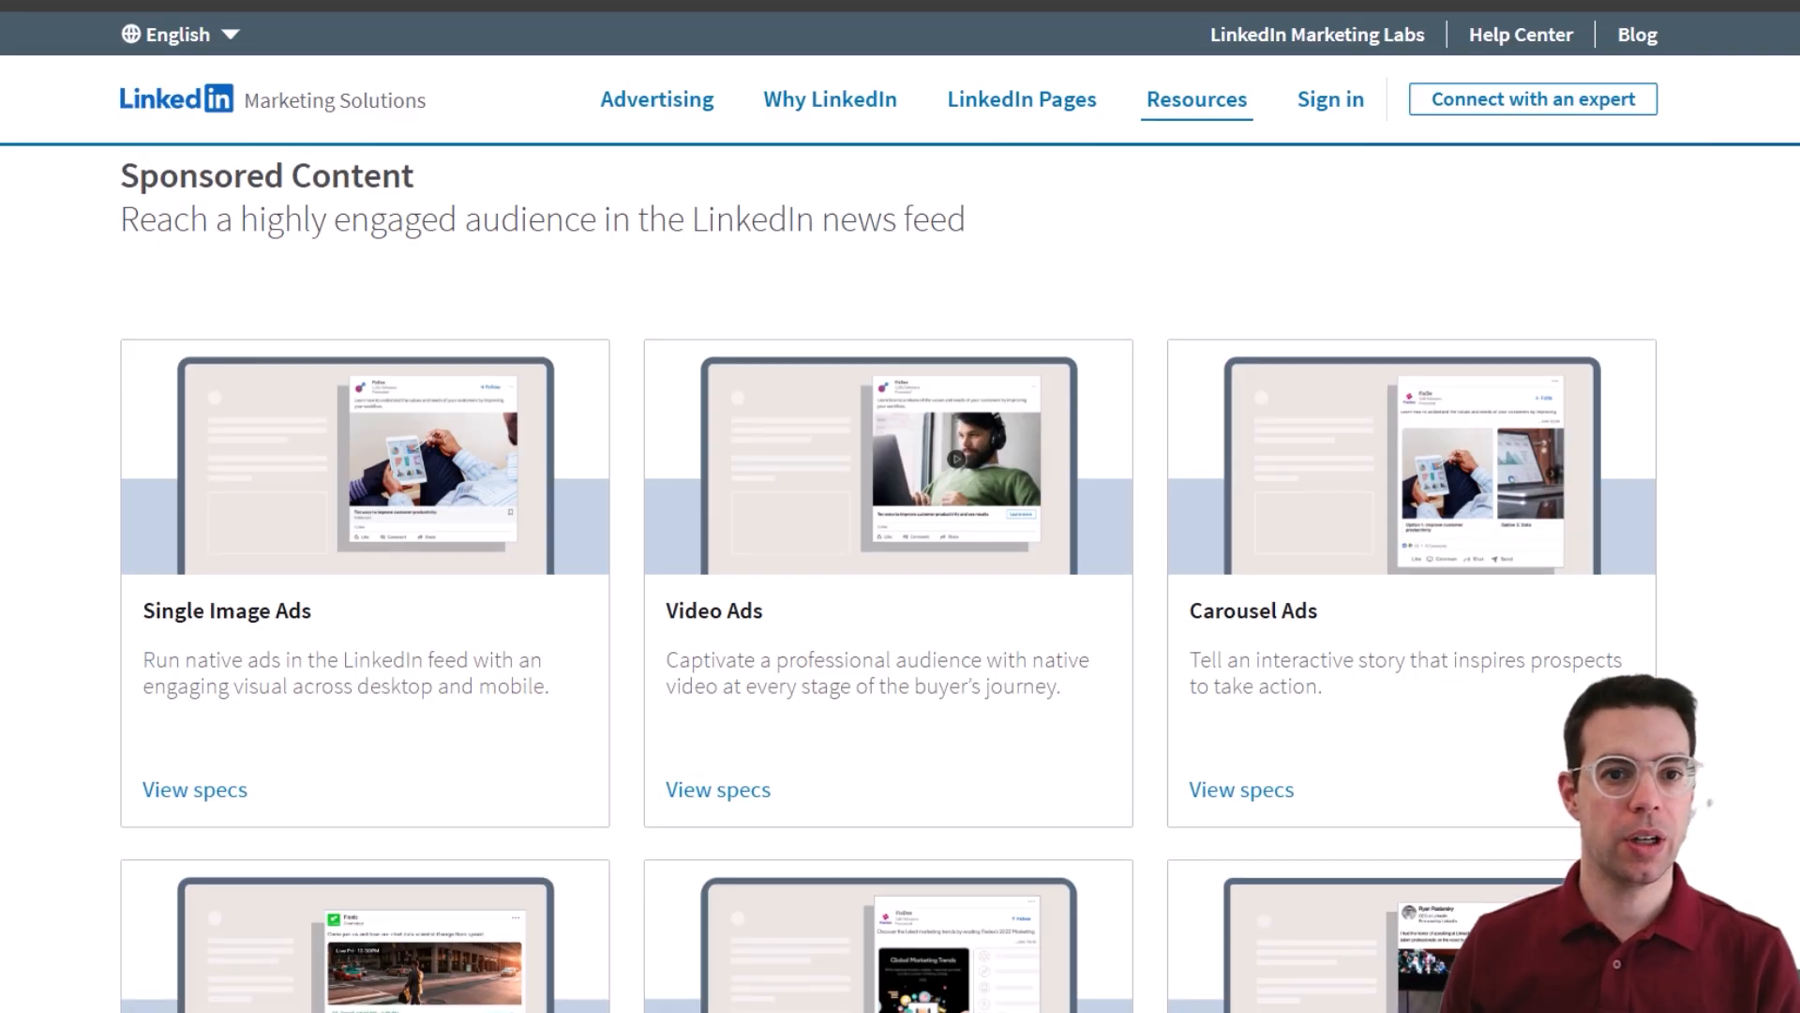
- Switch to the LinkedIn Marketing Solutions ads guide and look through the Sponsored Content and Sponsored Messaging ad formats
scroll(900, 562, "down", 3)
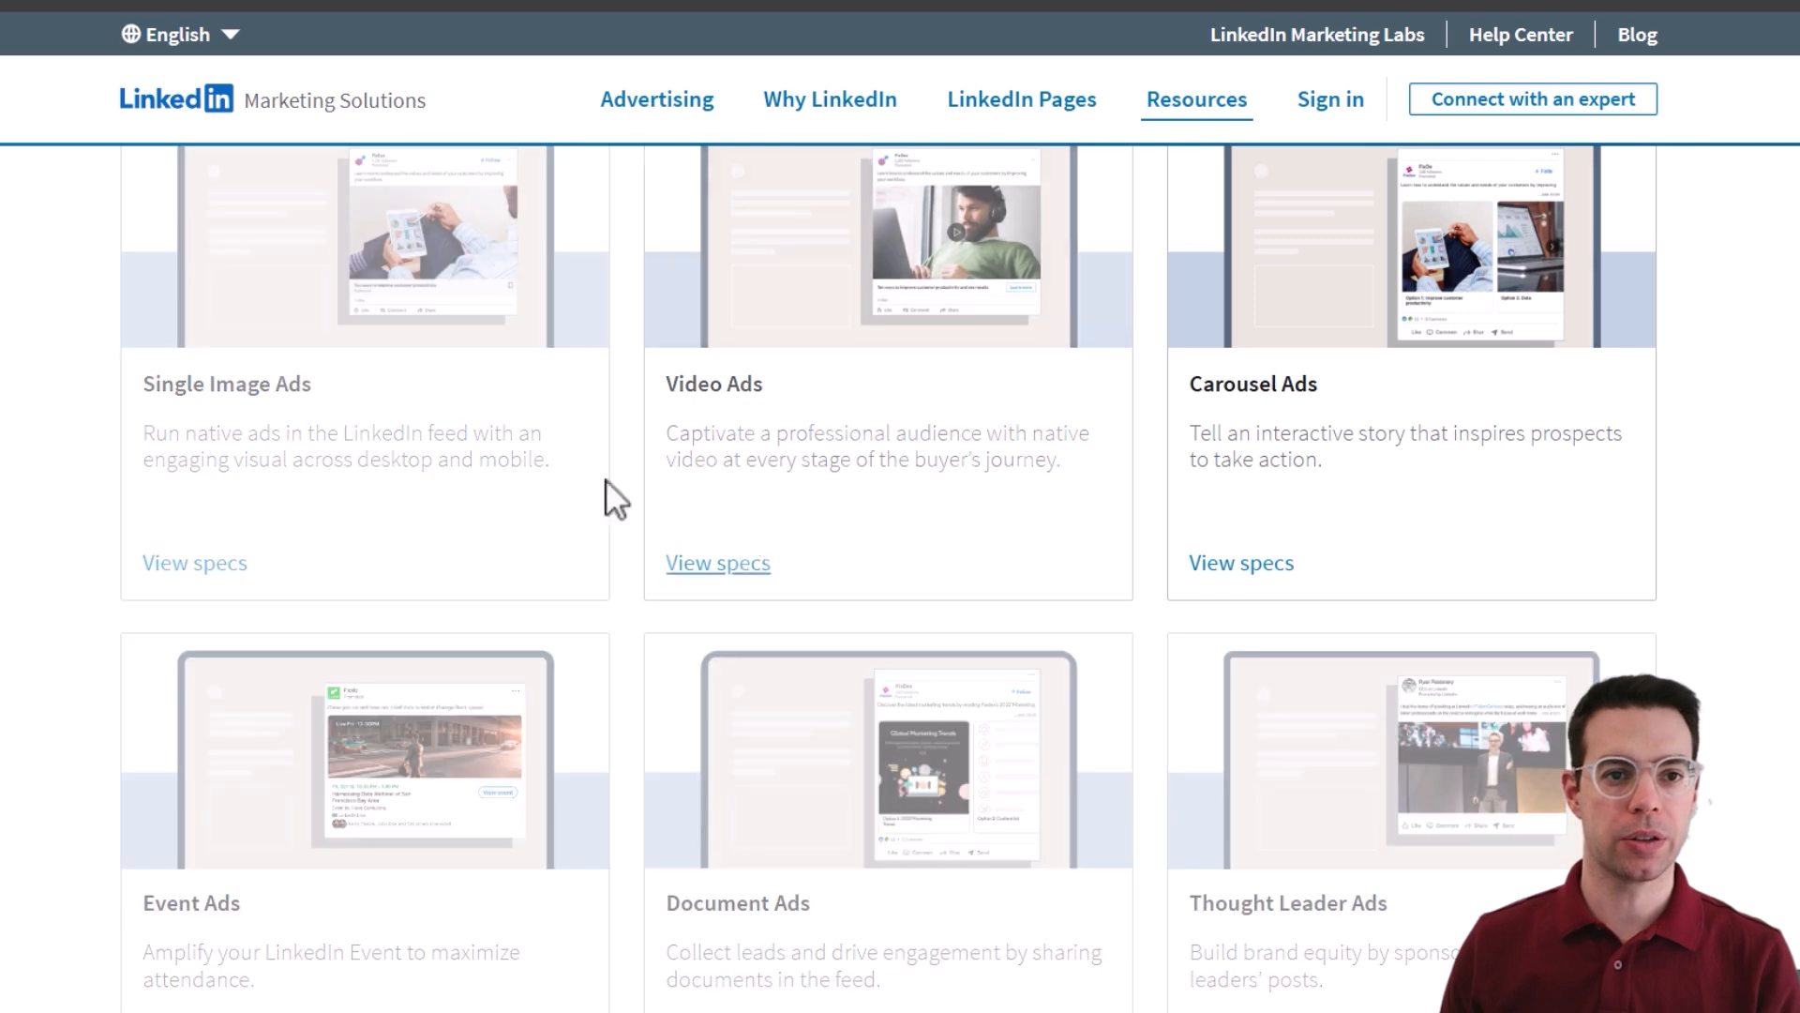
scroll(1599, 515, "down", 5)
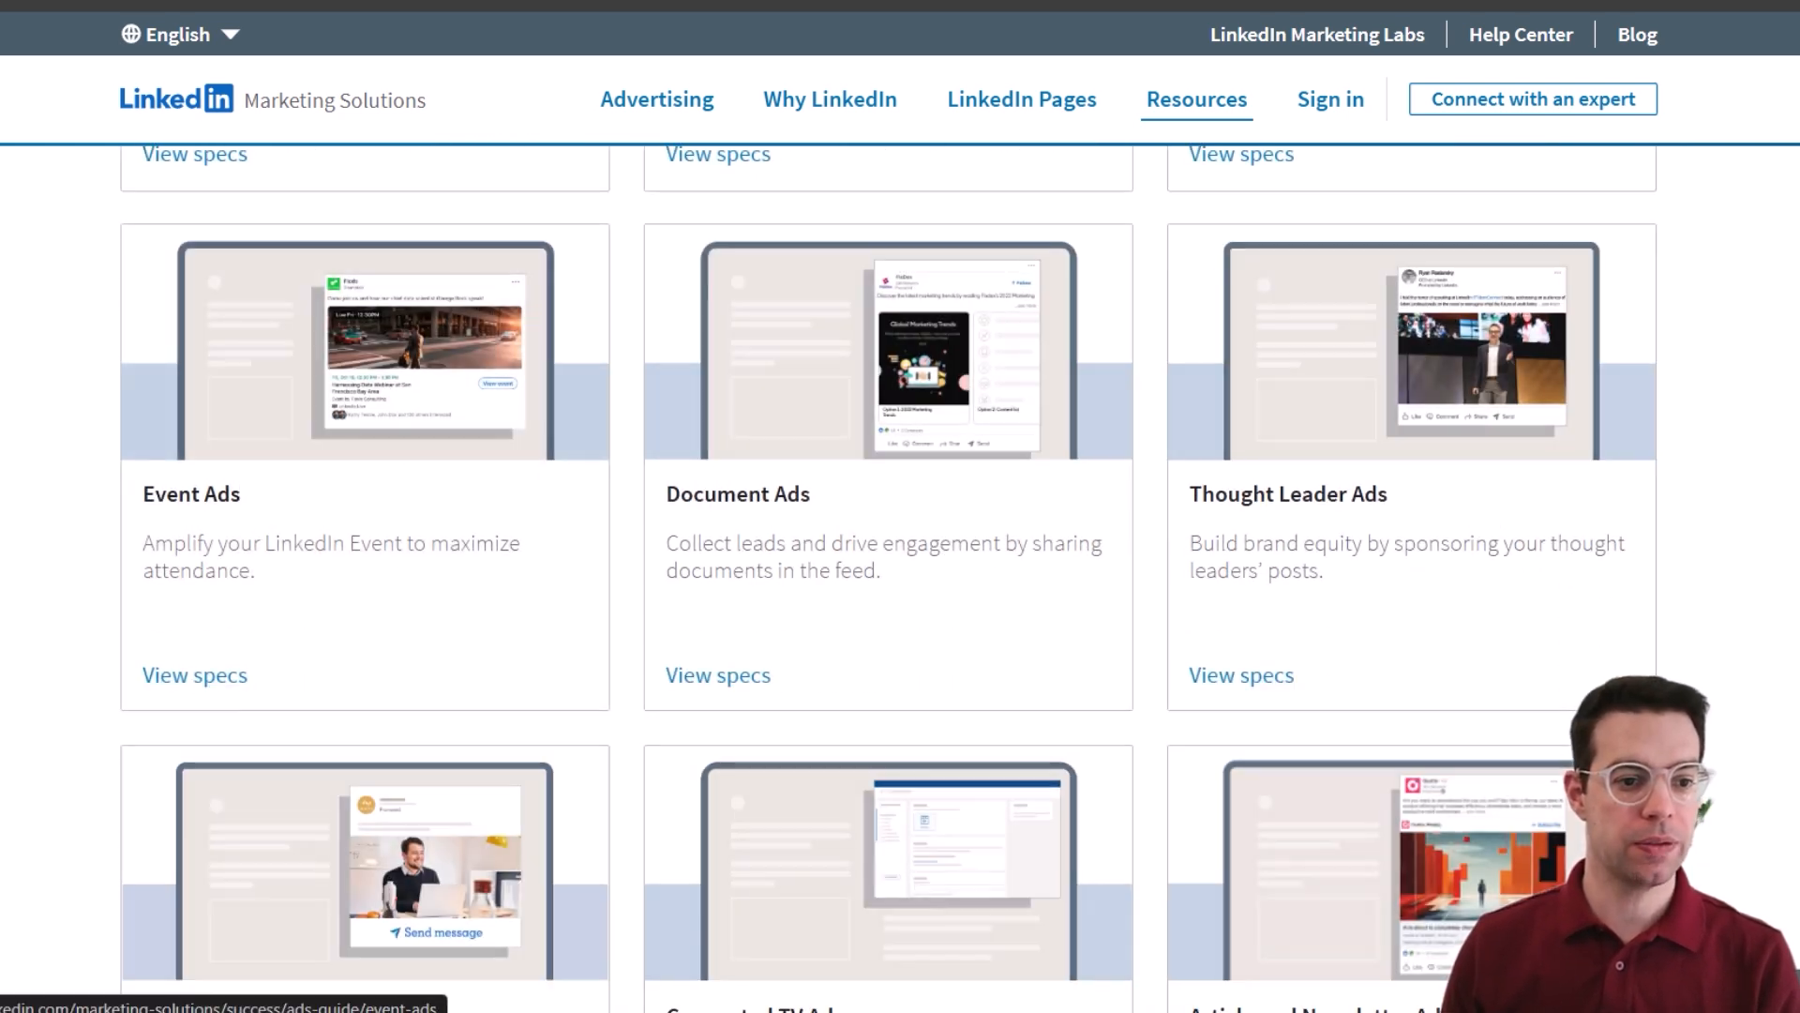
scroll(441, 474, "down", 3)
scroll(900, 563, "down", 8)
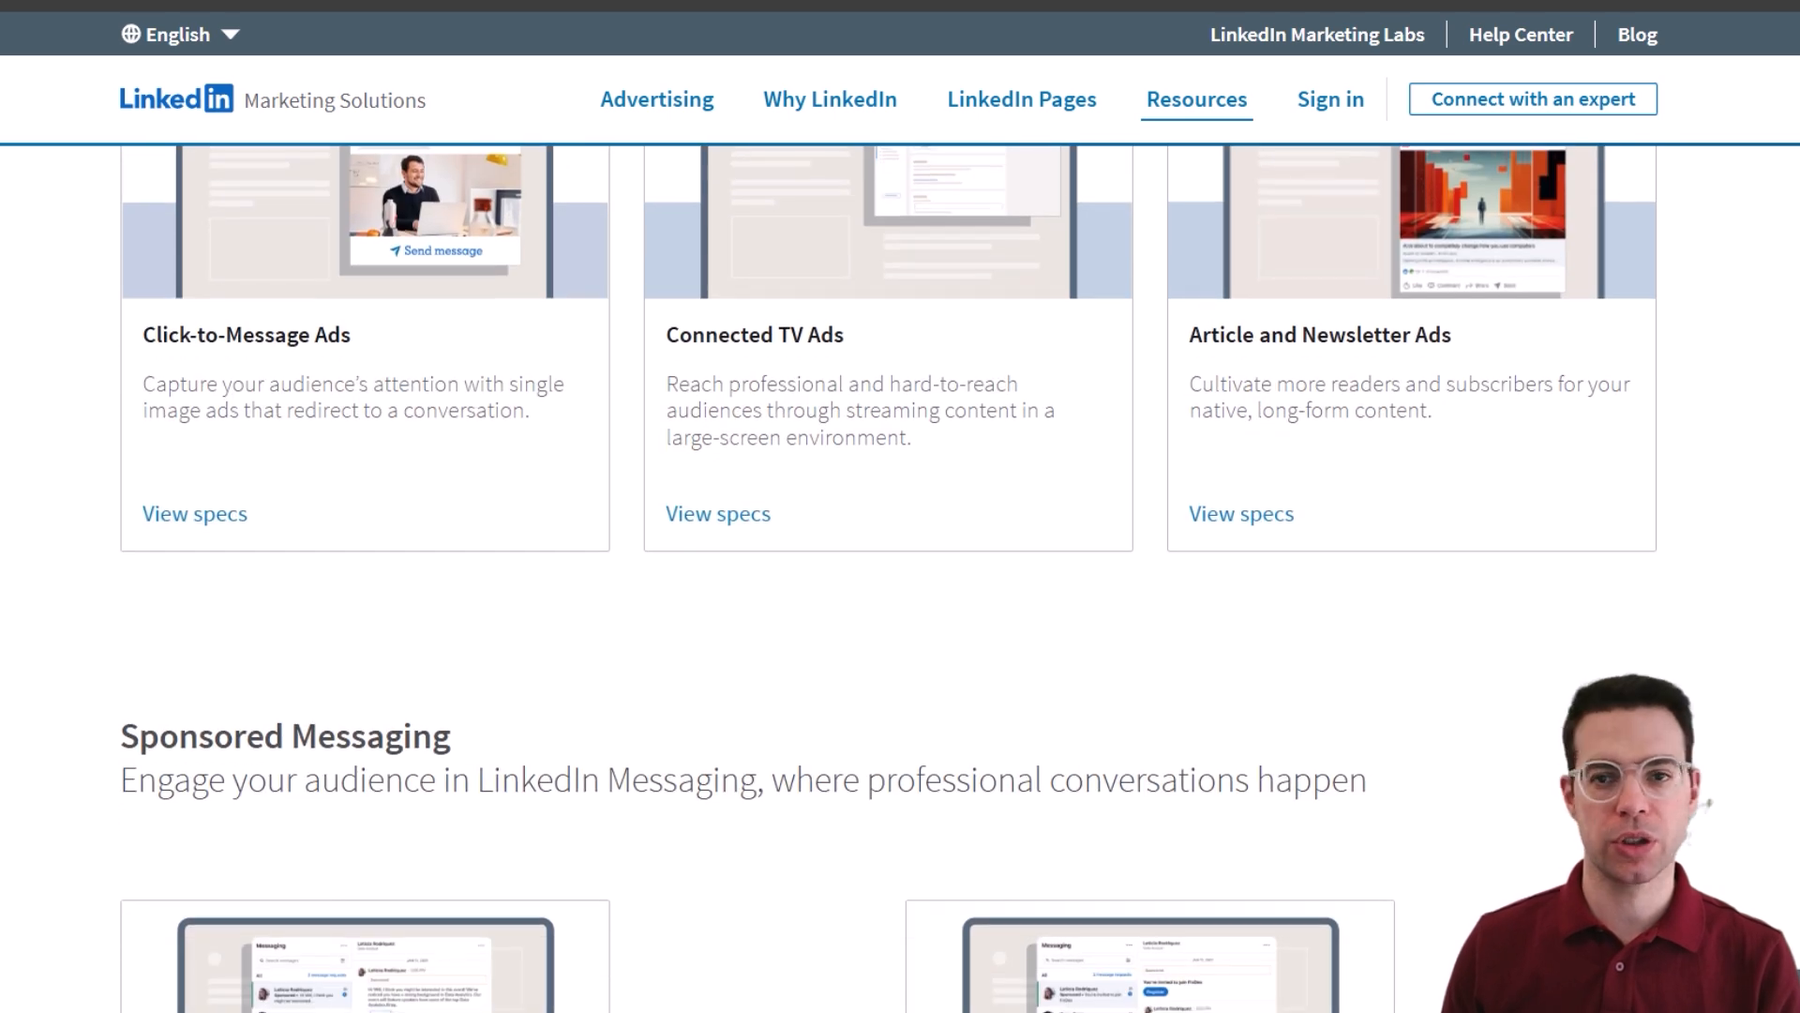
scroll(150, 250, "down", 2)
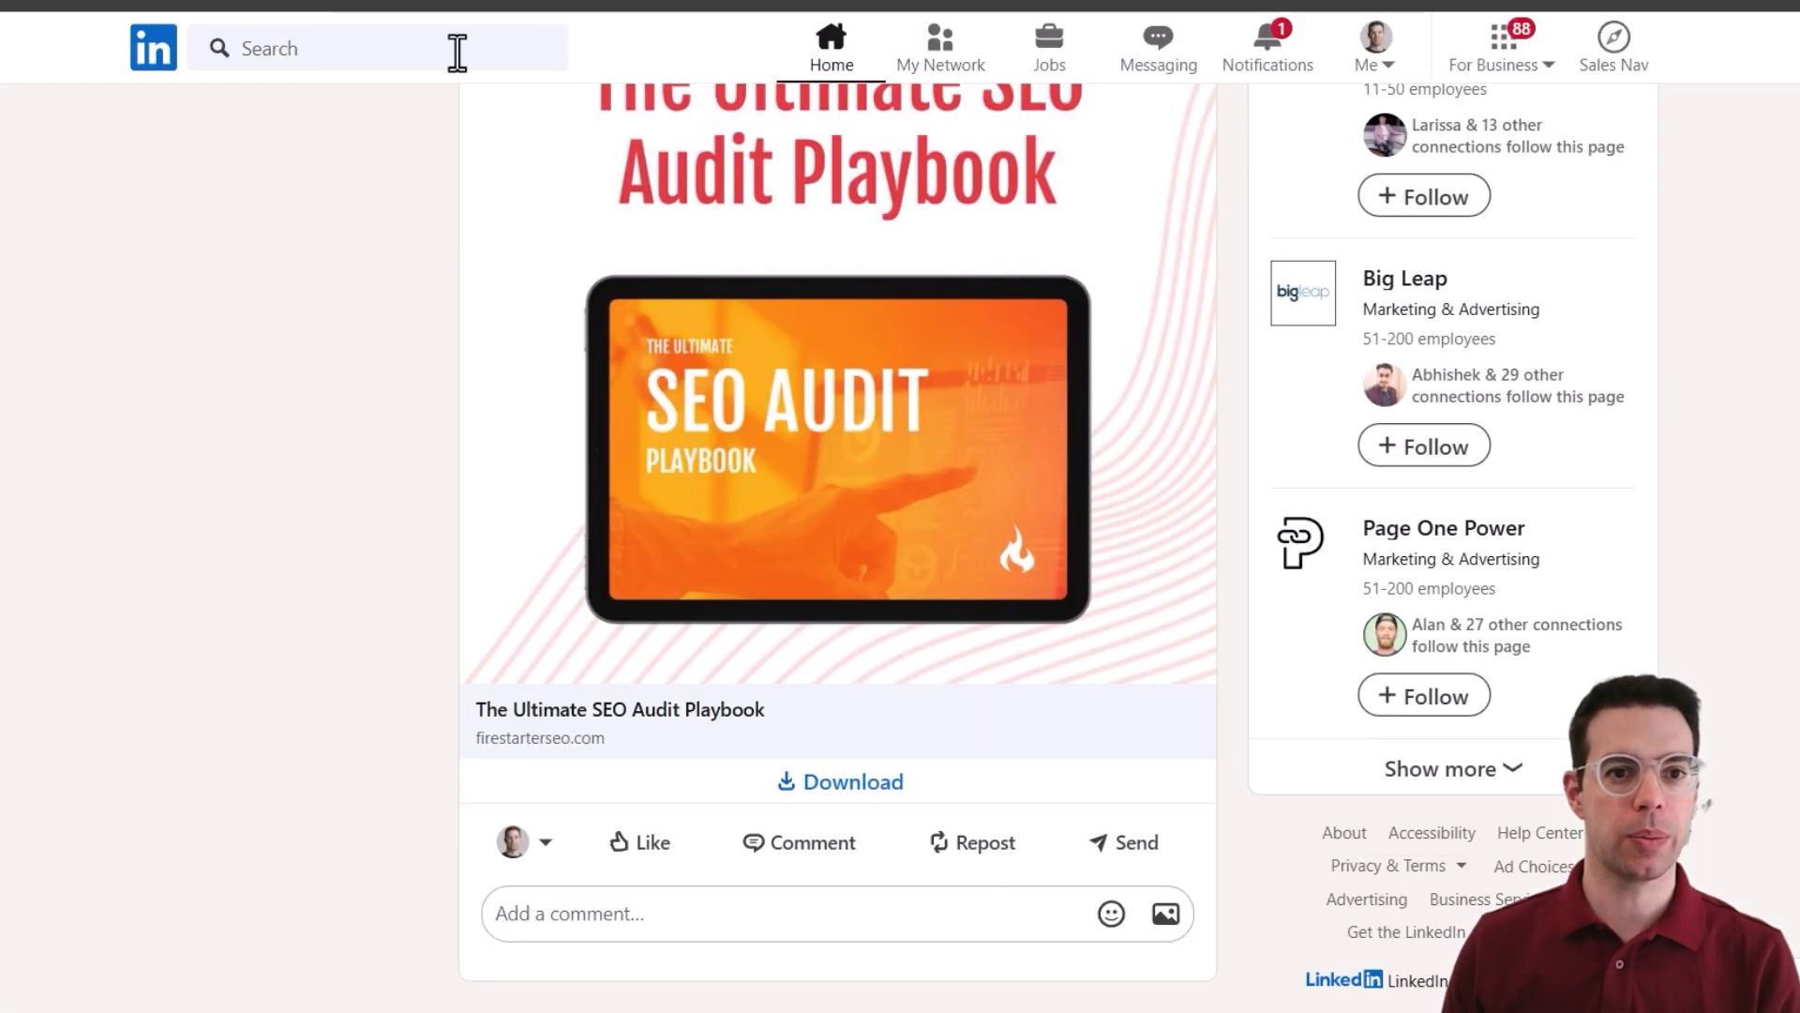
- Examine the Firestarter SEO single image ad with its lead form and the PartsBase video ad as format examples
scroll(402, 450, "up", 8)
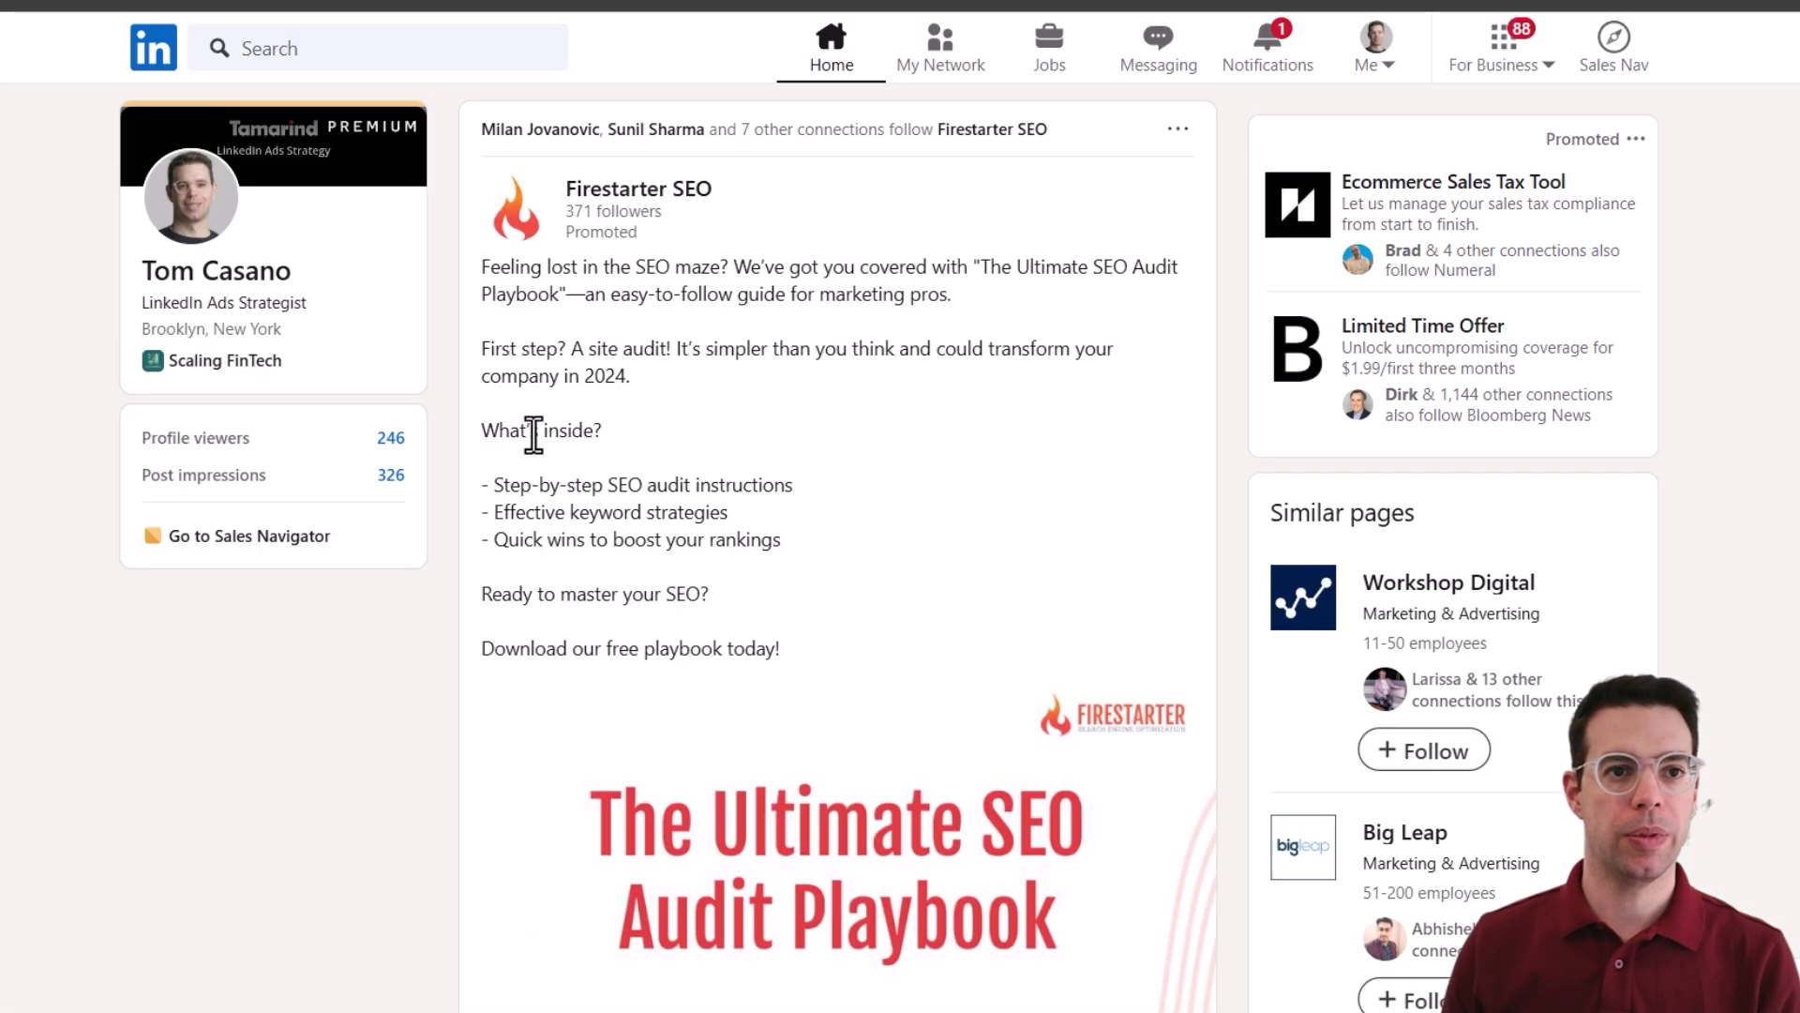
scroll(816, 357, "down", 7)
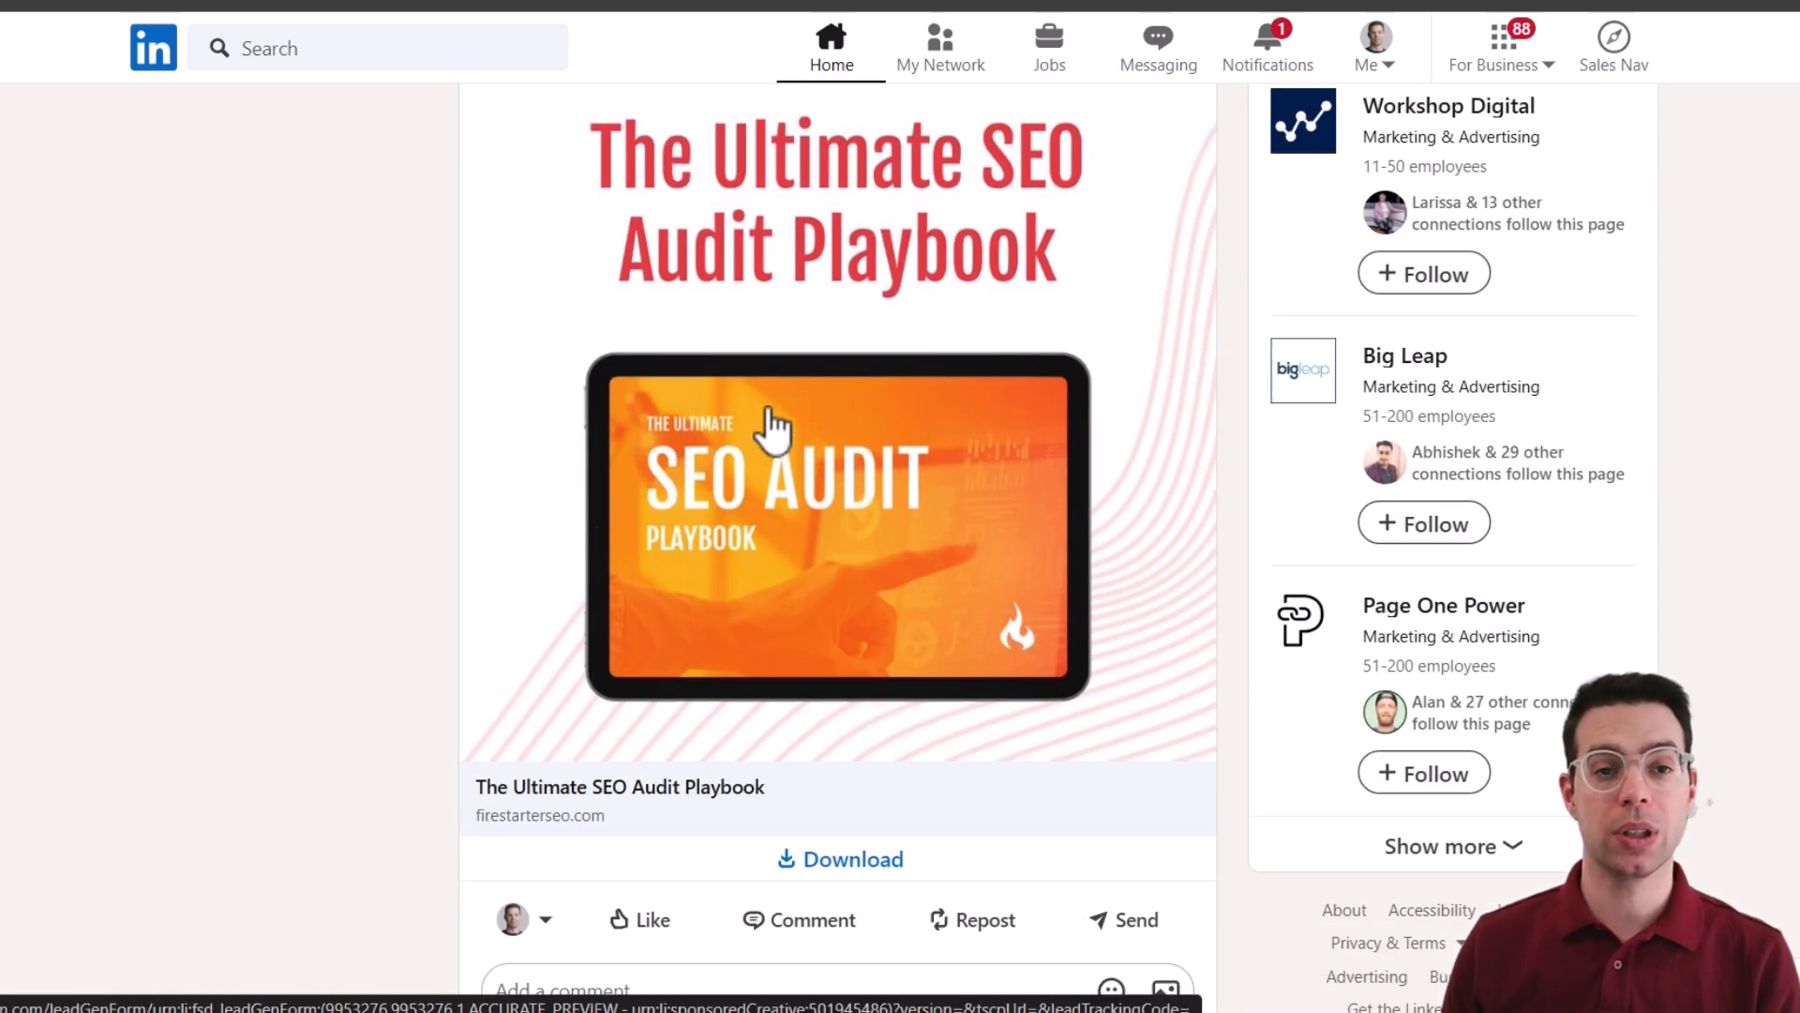
left_click(782, 272)
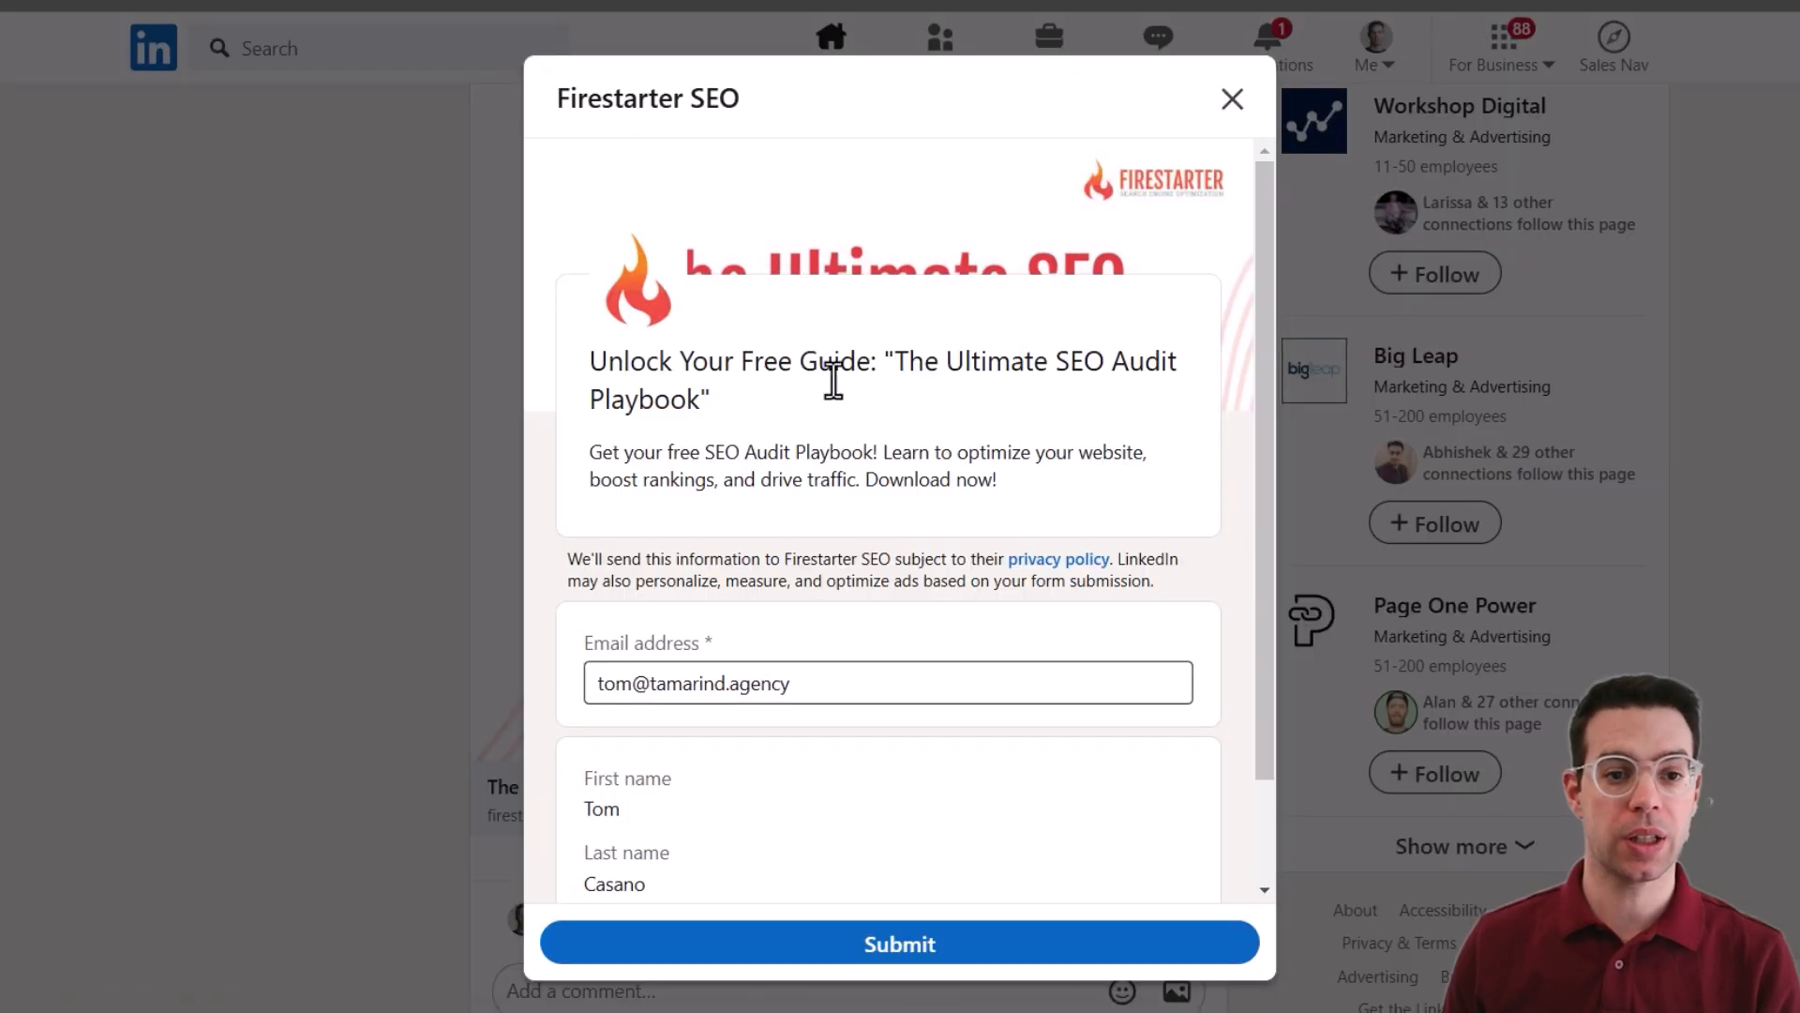
scroll(828, 504, "down", 2)
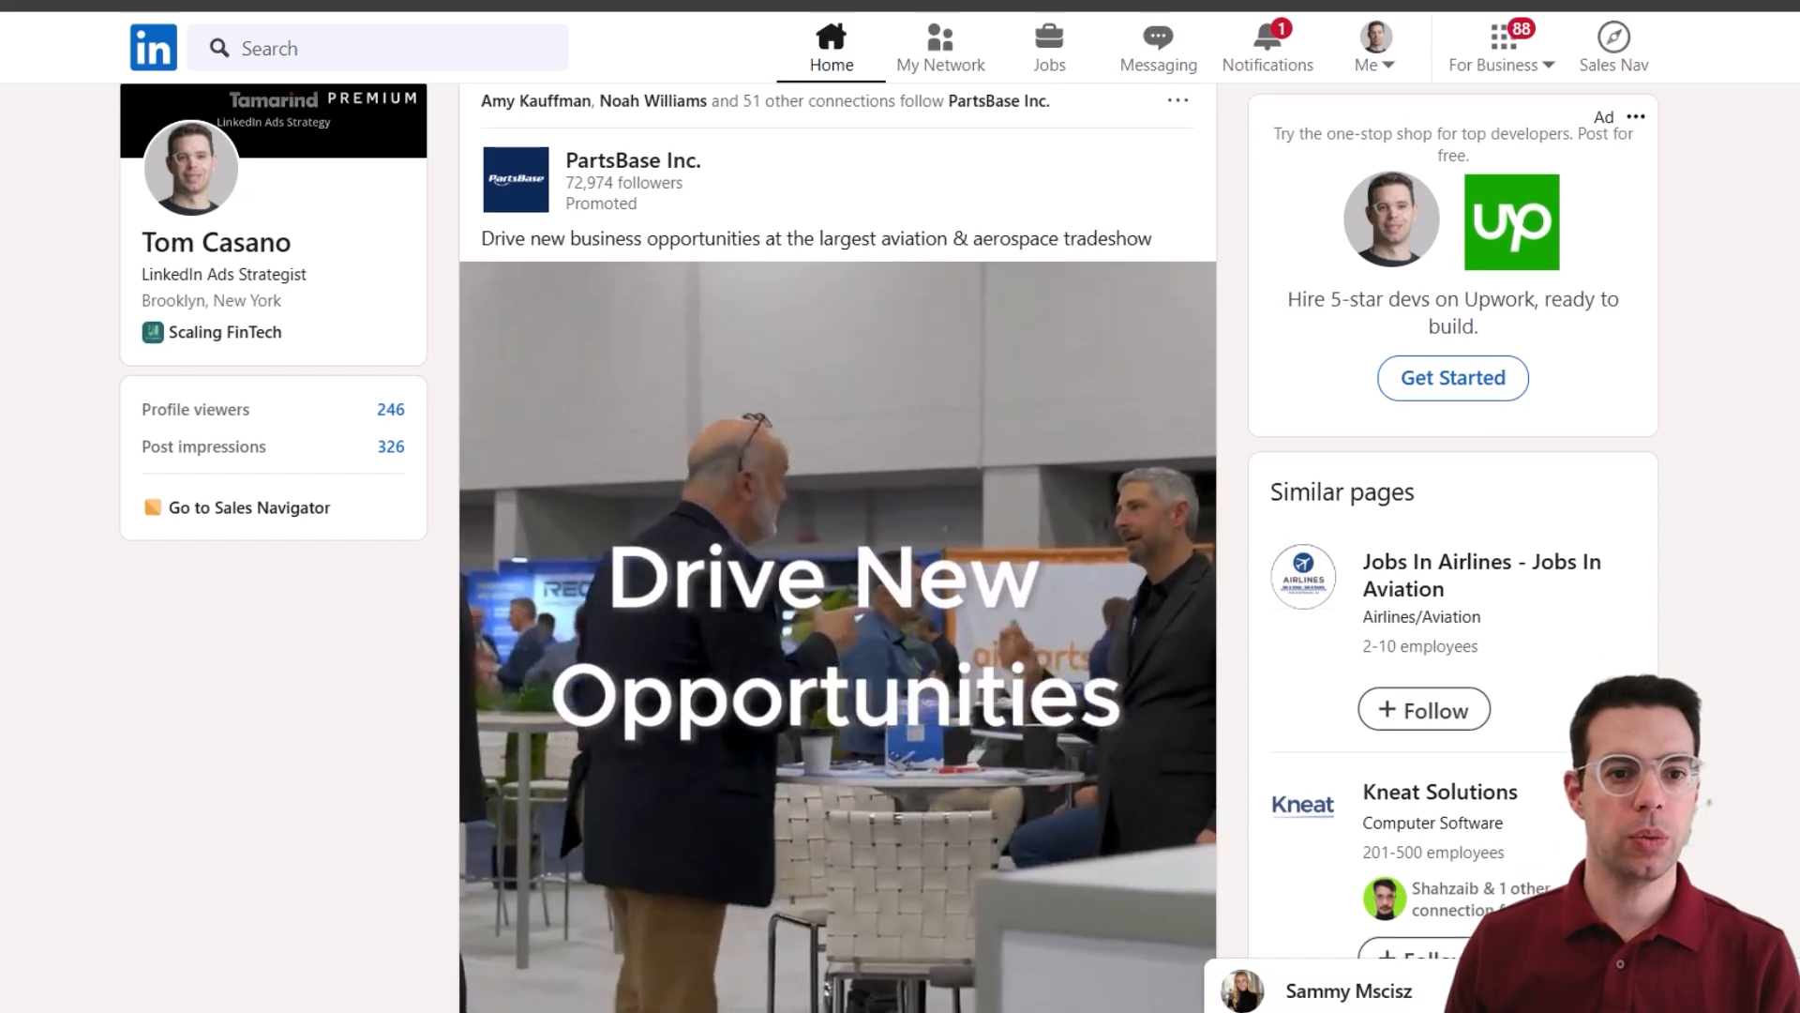
scroll(922, 870, "down", 3)
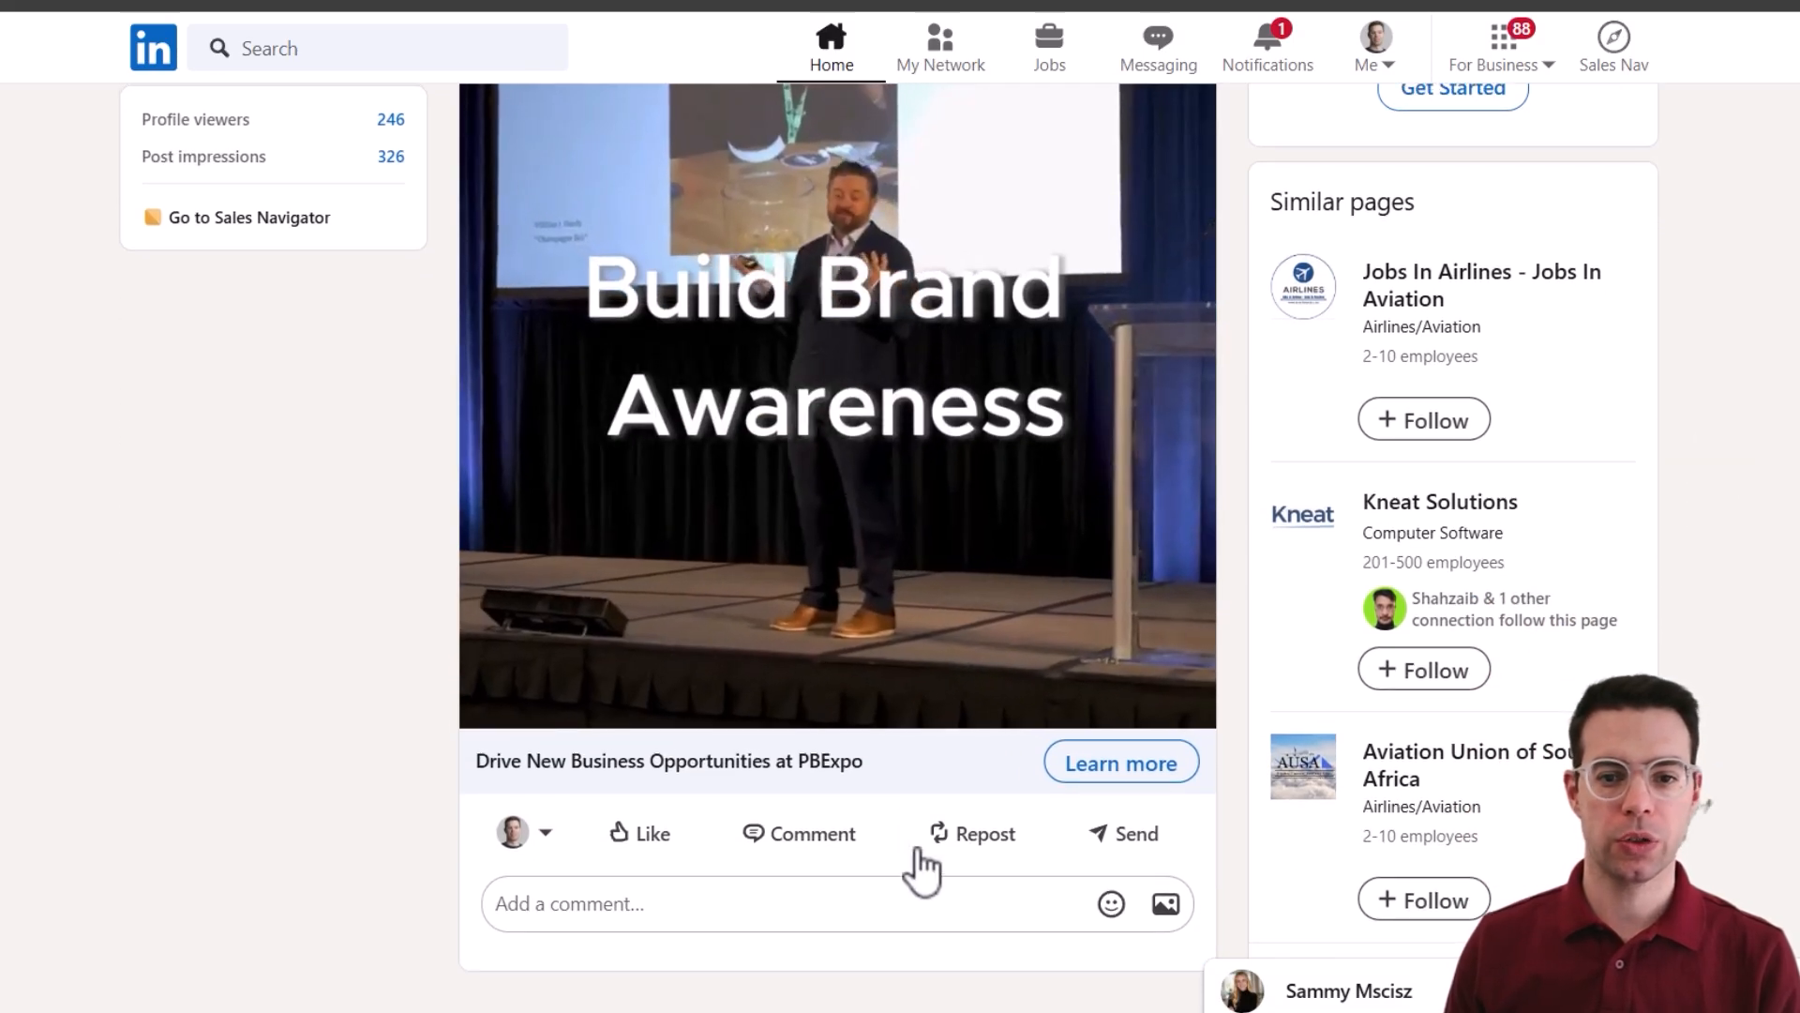
left_click(1105, 764)
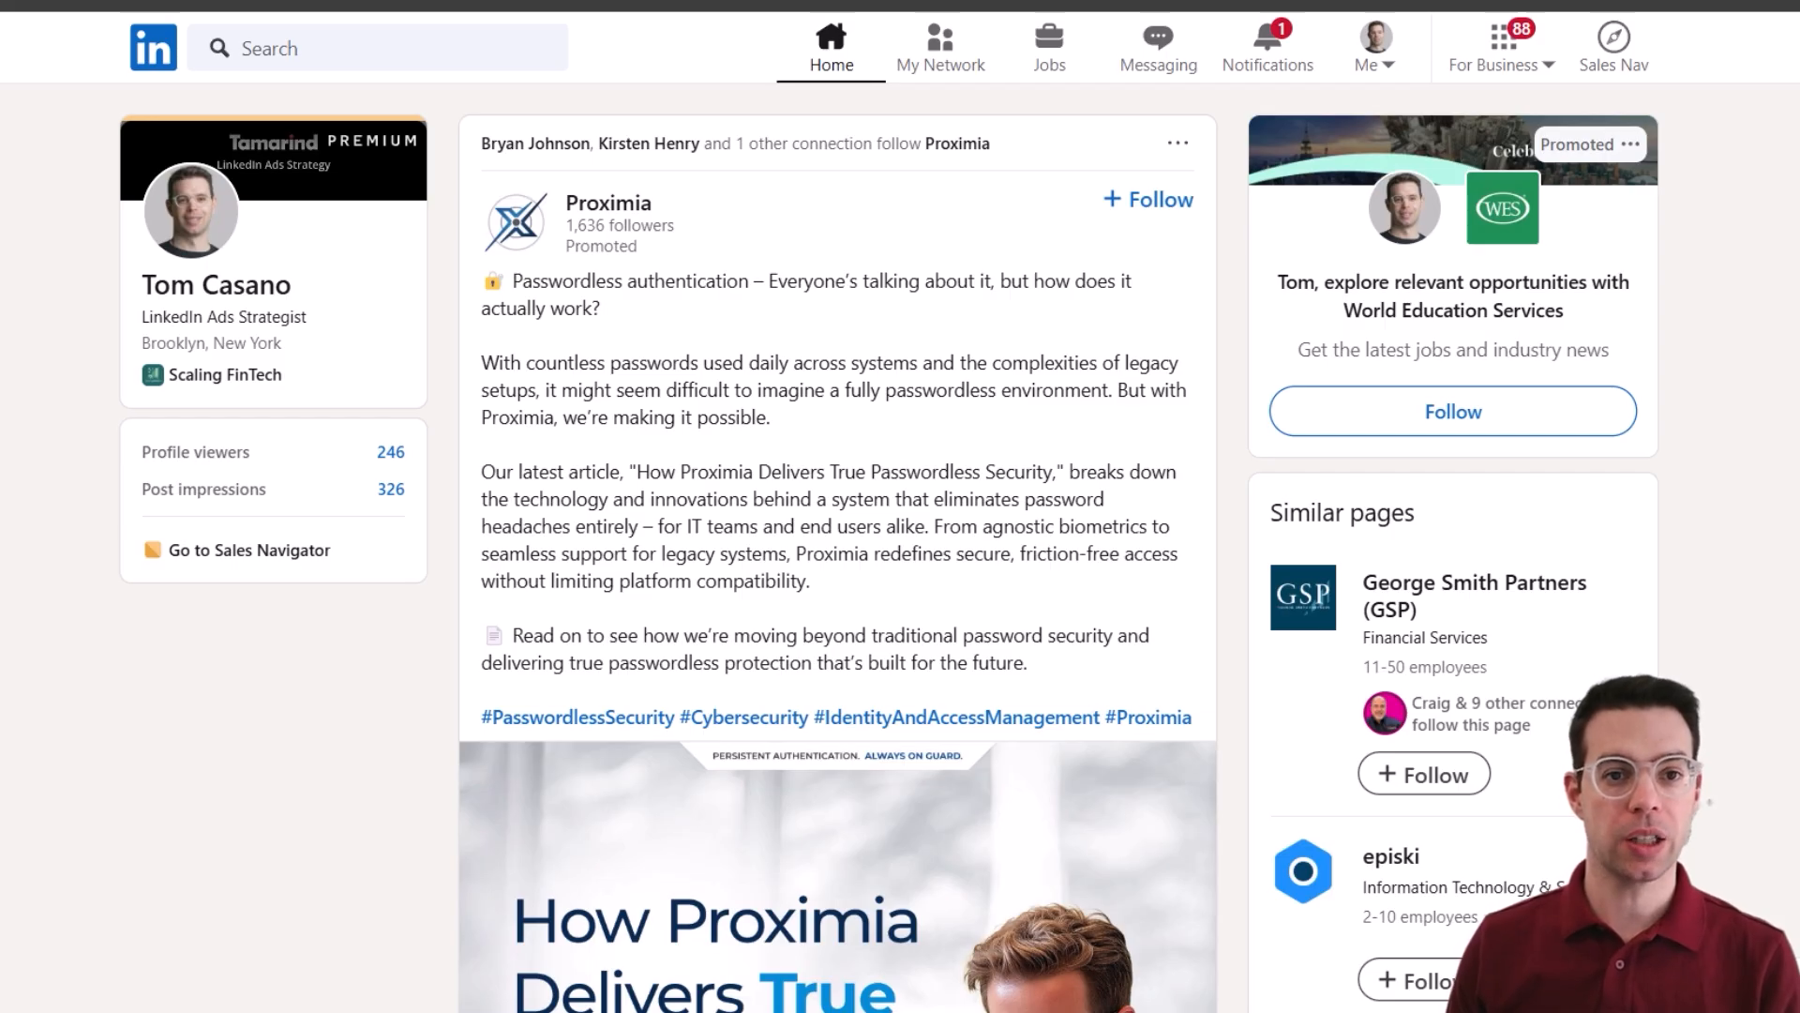
- Page through the Proximia document ad and read the sponsored message from RevenueBase in the messaging inbox
scroll(837, 563, "down", 6)
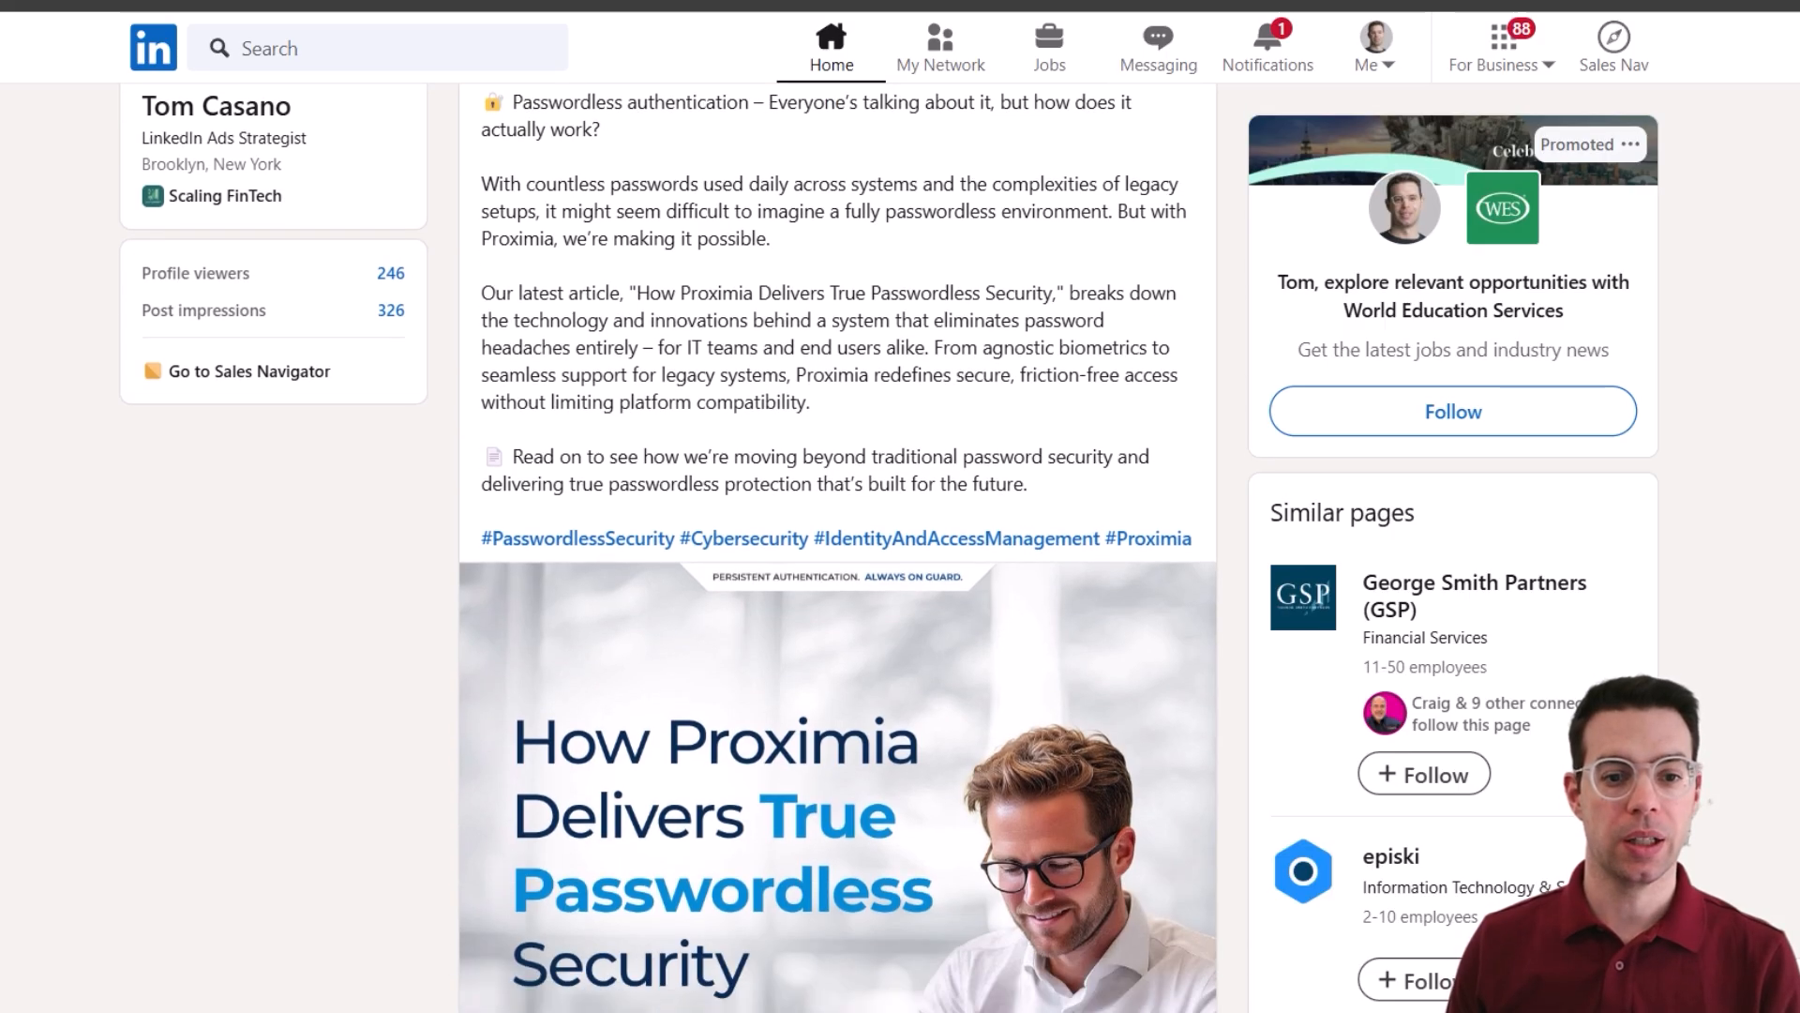
scroll(938, 366, "down", 1)
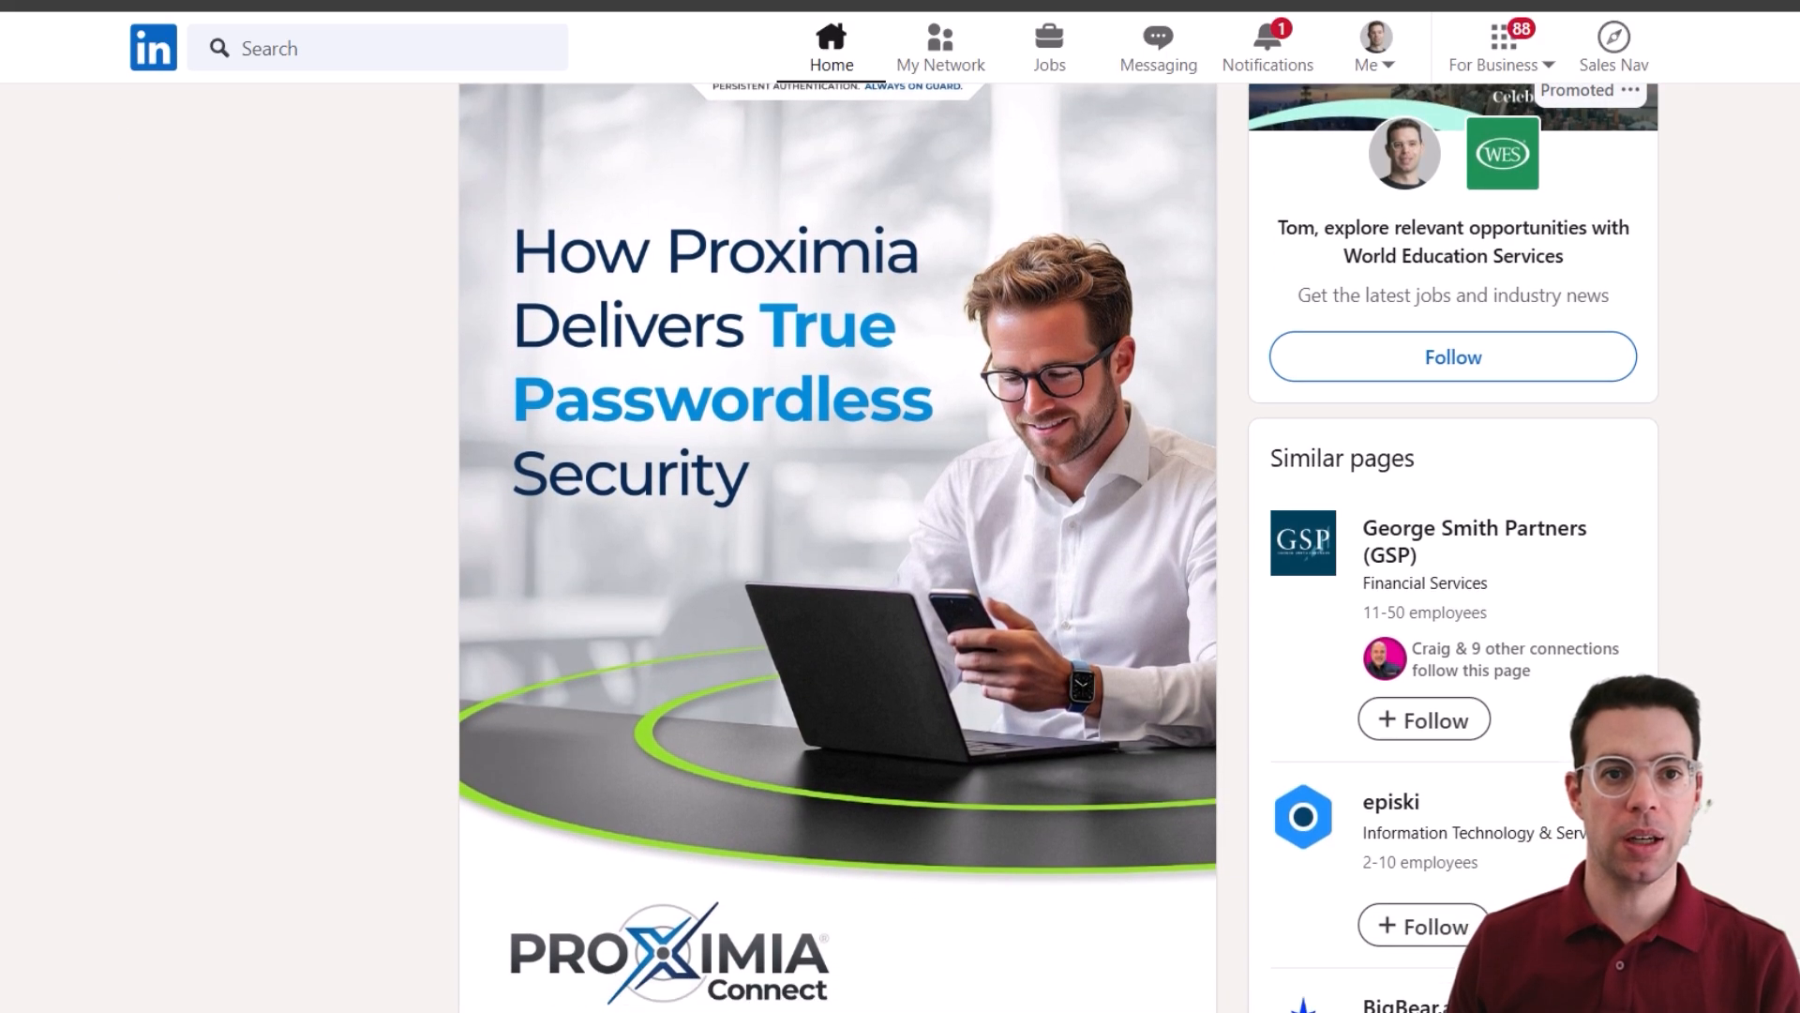
left_click(1173, 562)
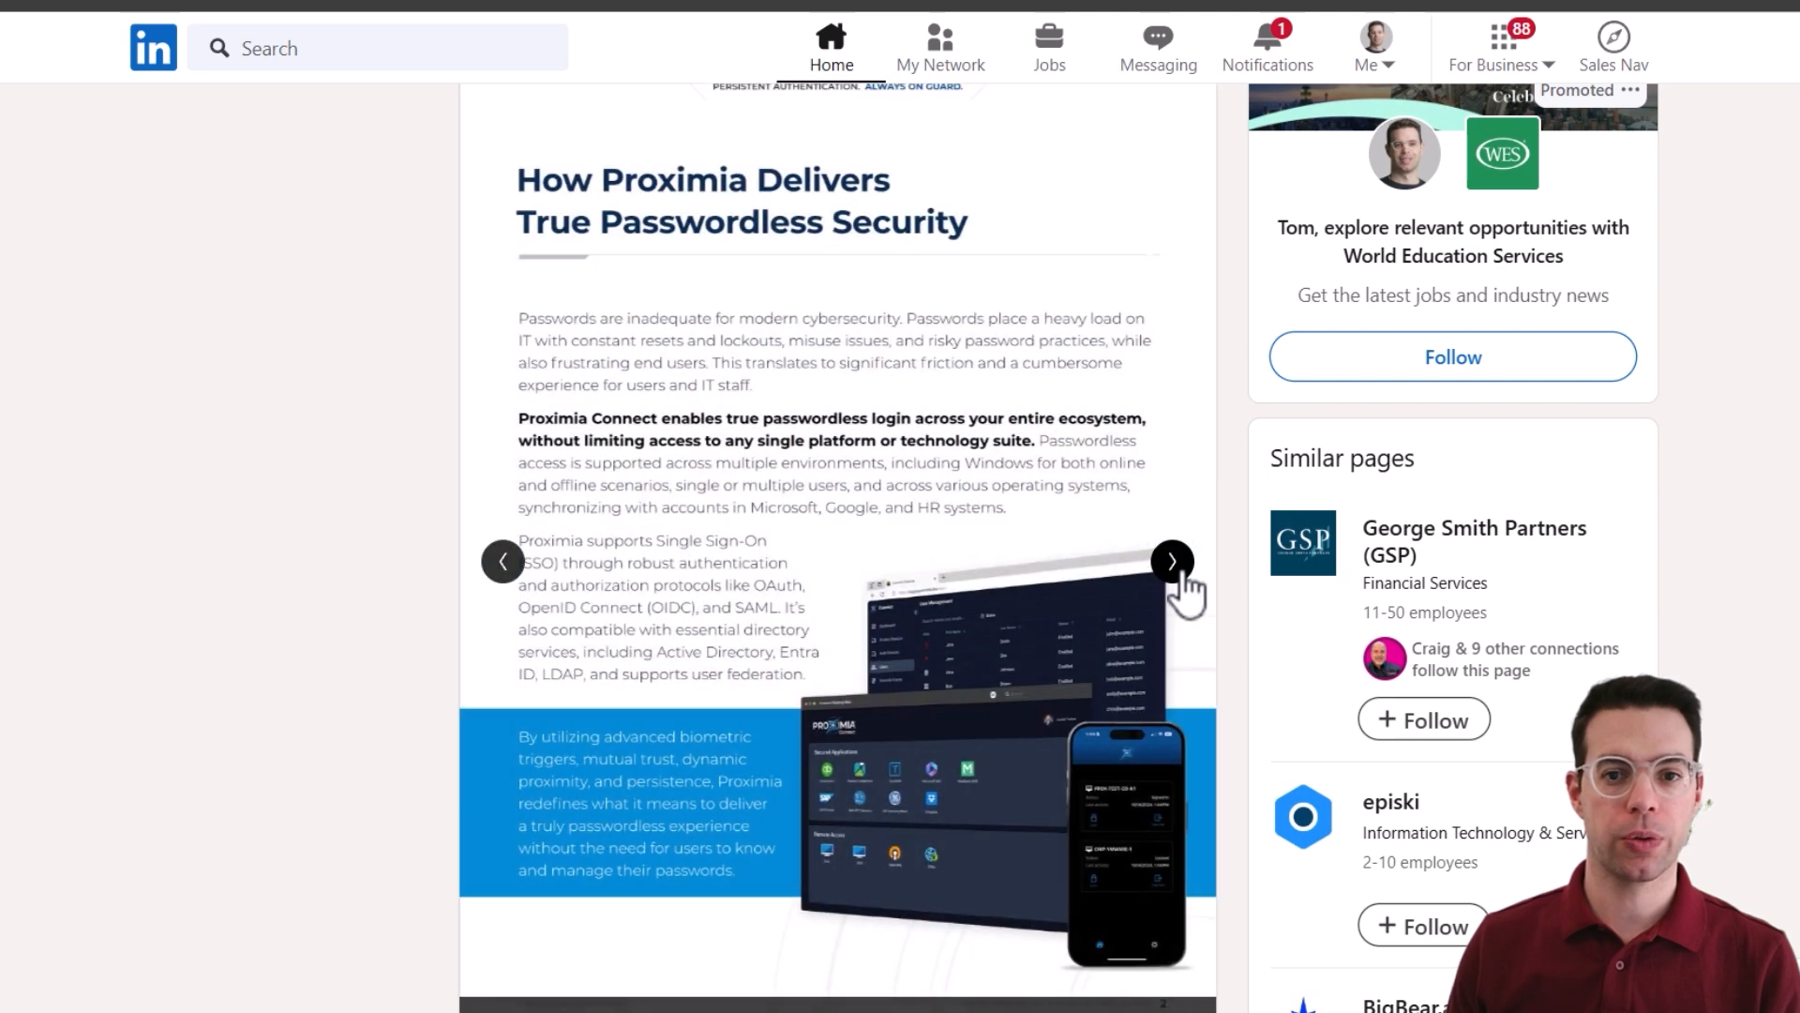
left_click(1173, 563)
left_click(1173, 563)
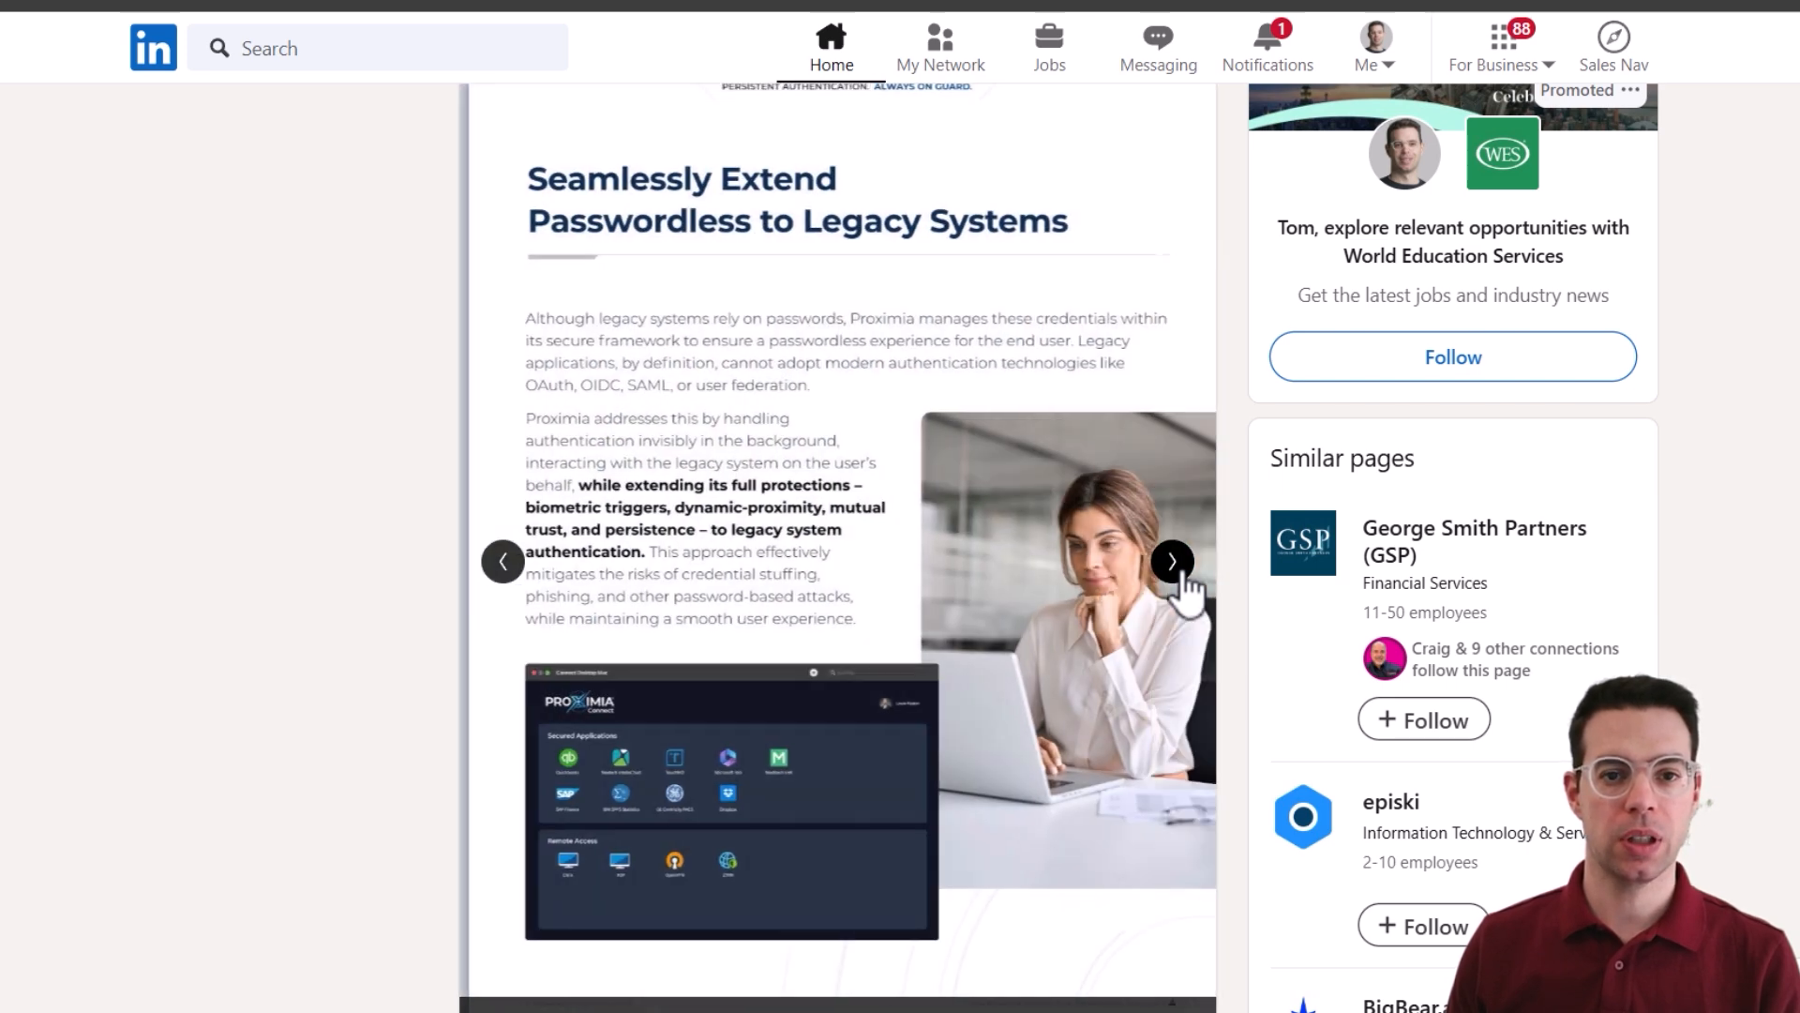
scroll(1178, 563, "down", 2)
left_click(1172, 427)
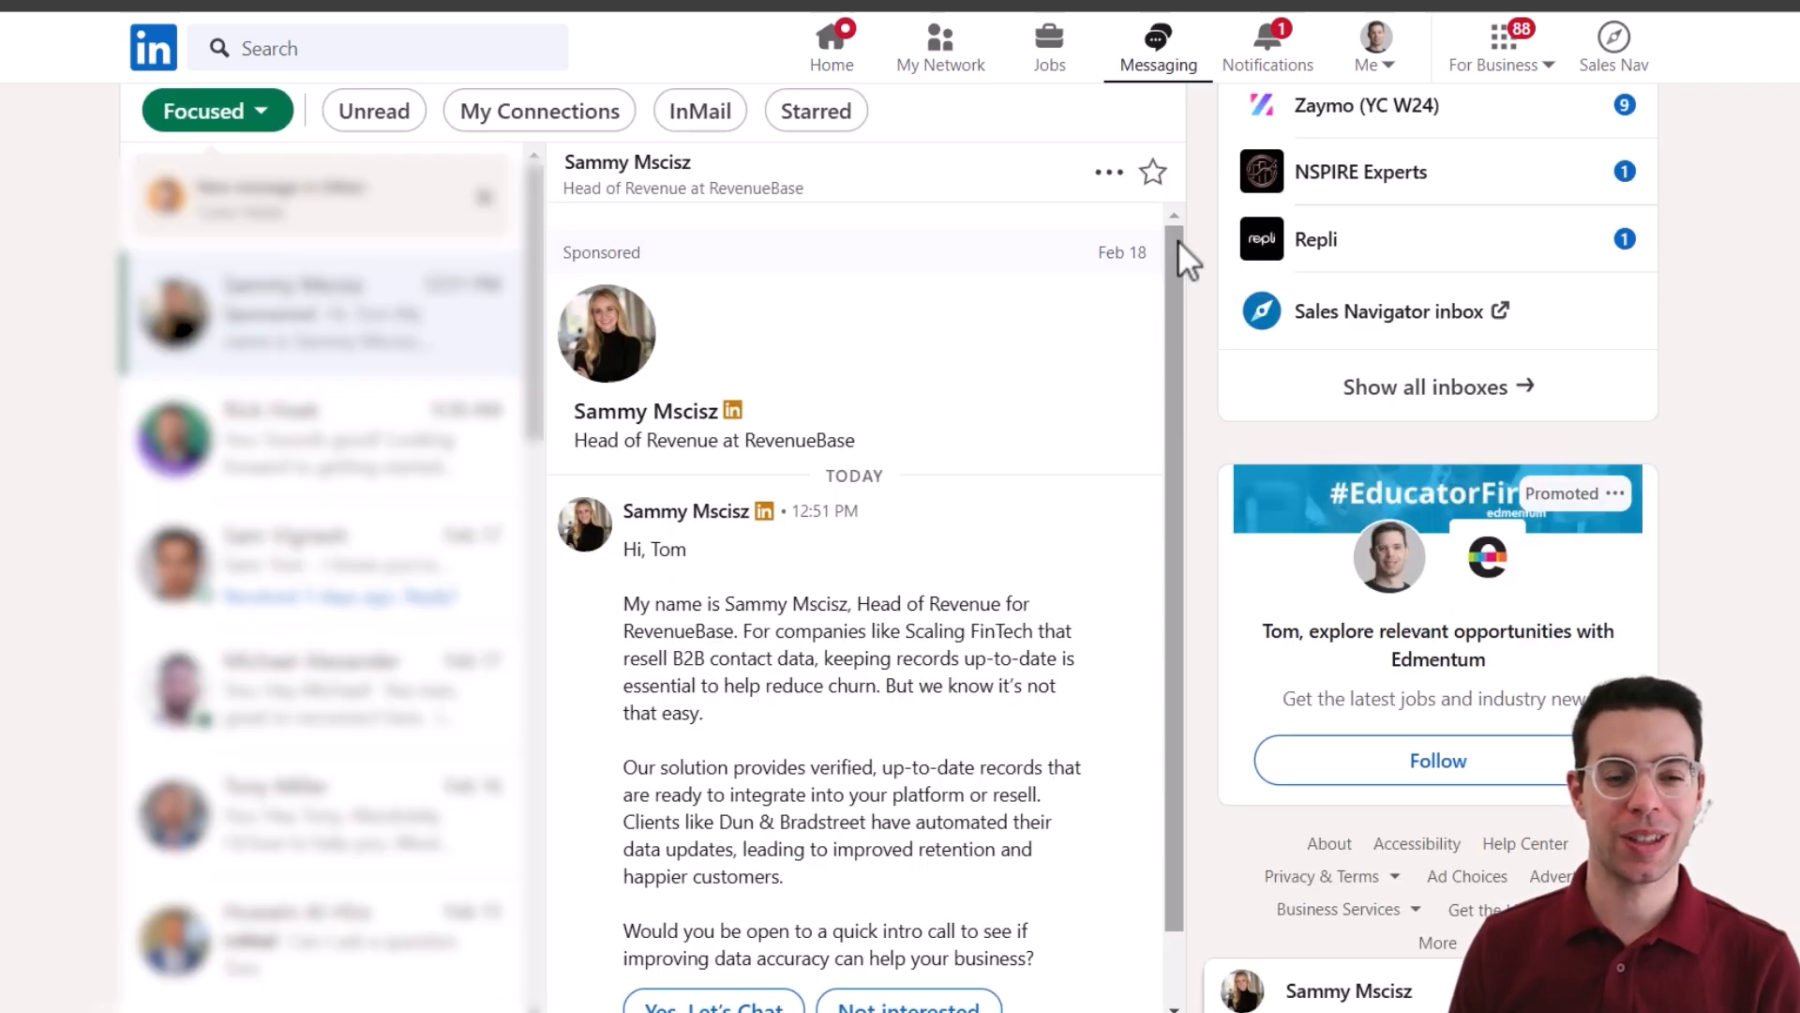
left_click_drag(1178, 260, 1181, 402)
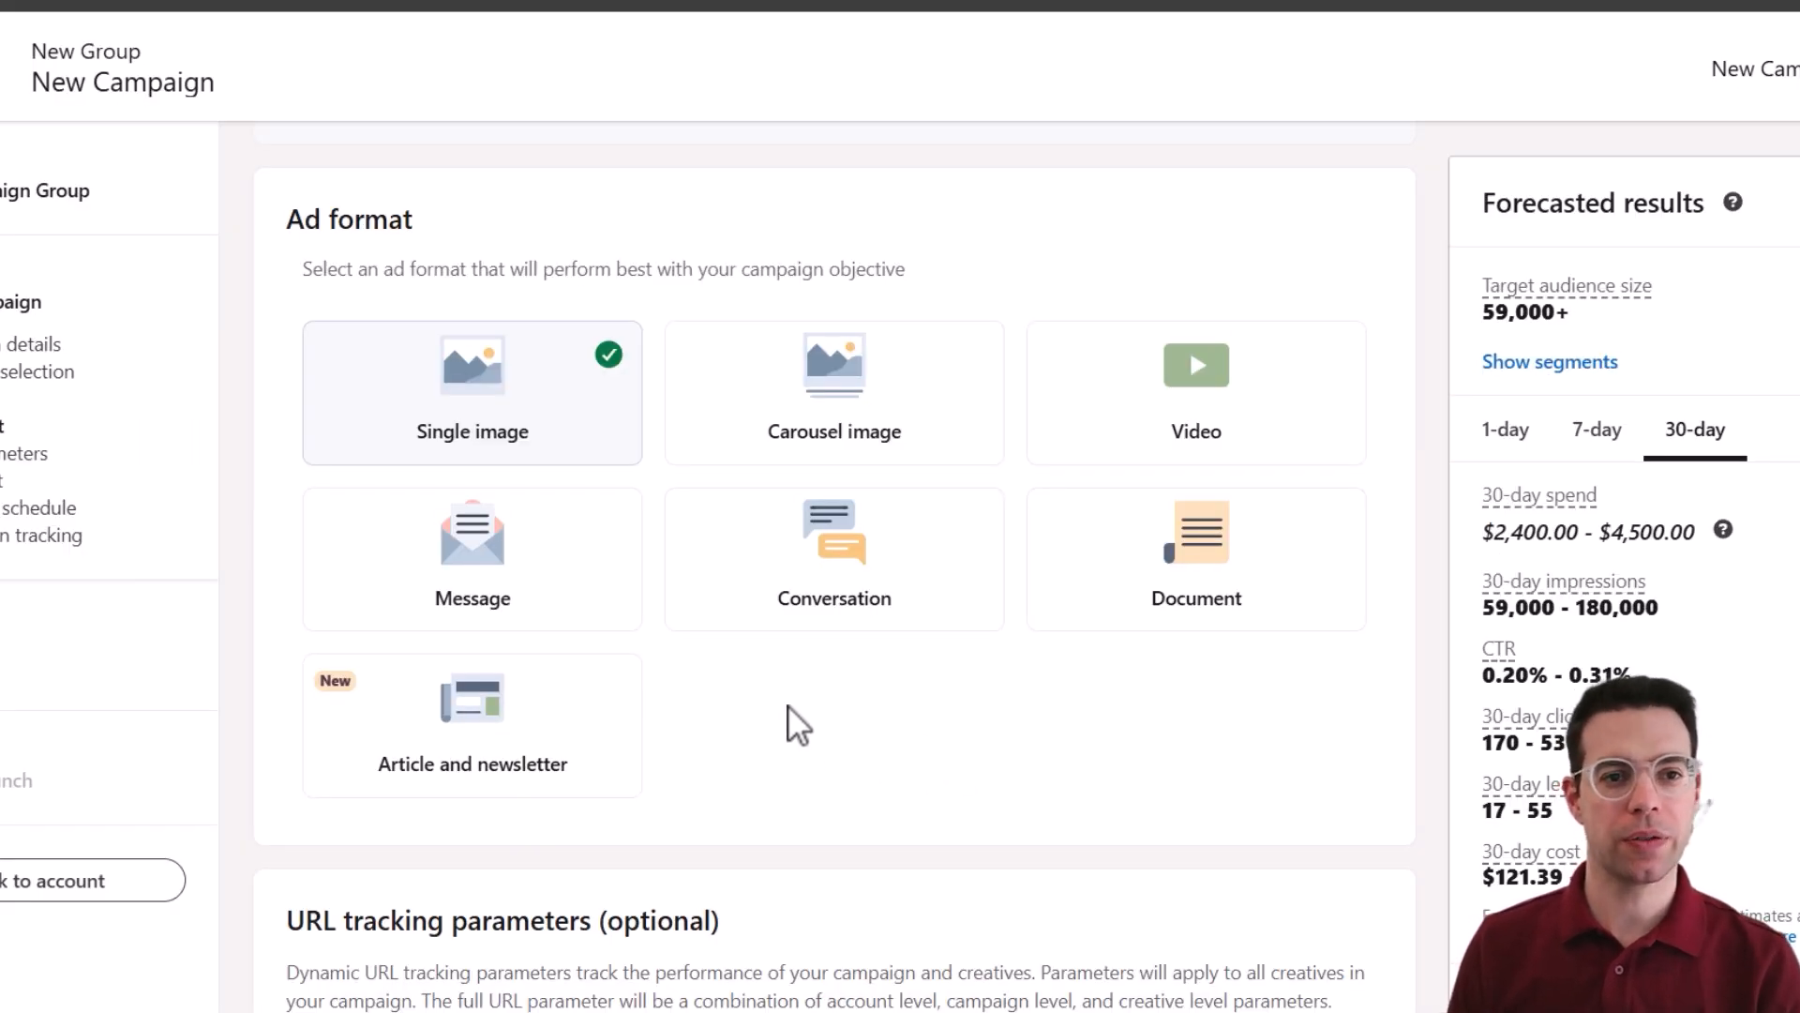
- Review the campaign's Single image ad format, URL tracking parameters and placement options
mouse_move(502, 434)
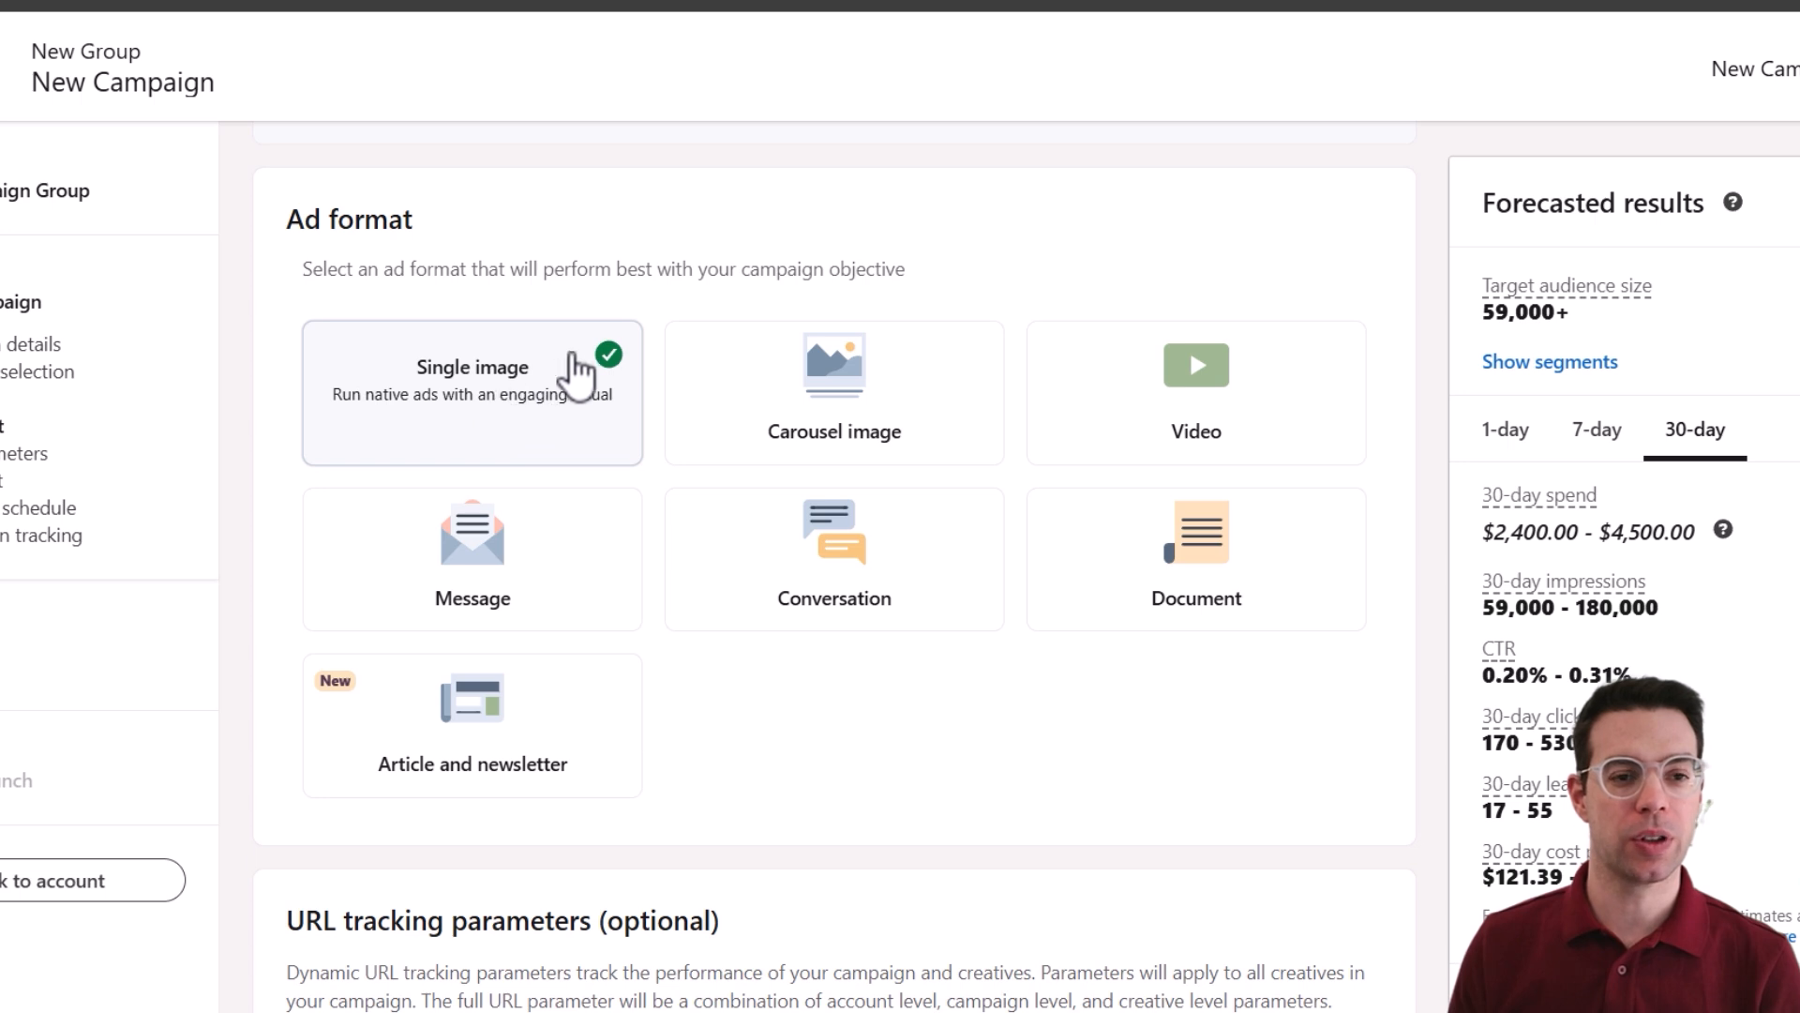
scroll(602, 591, "down", 7)
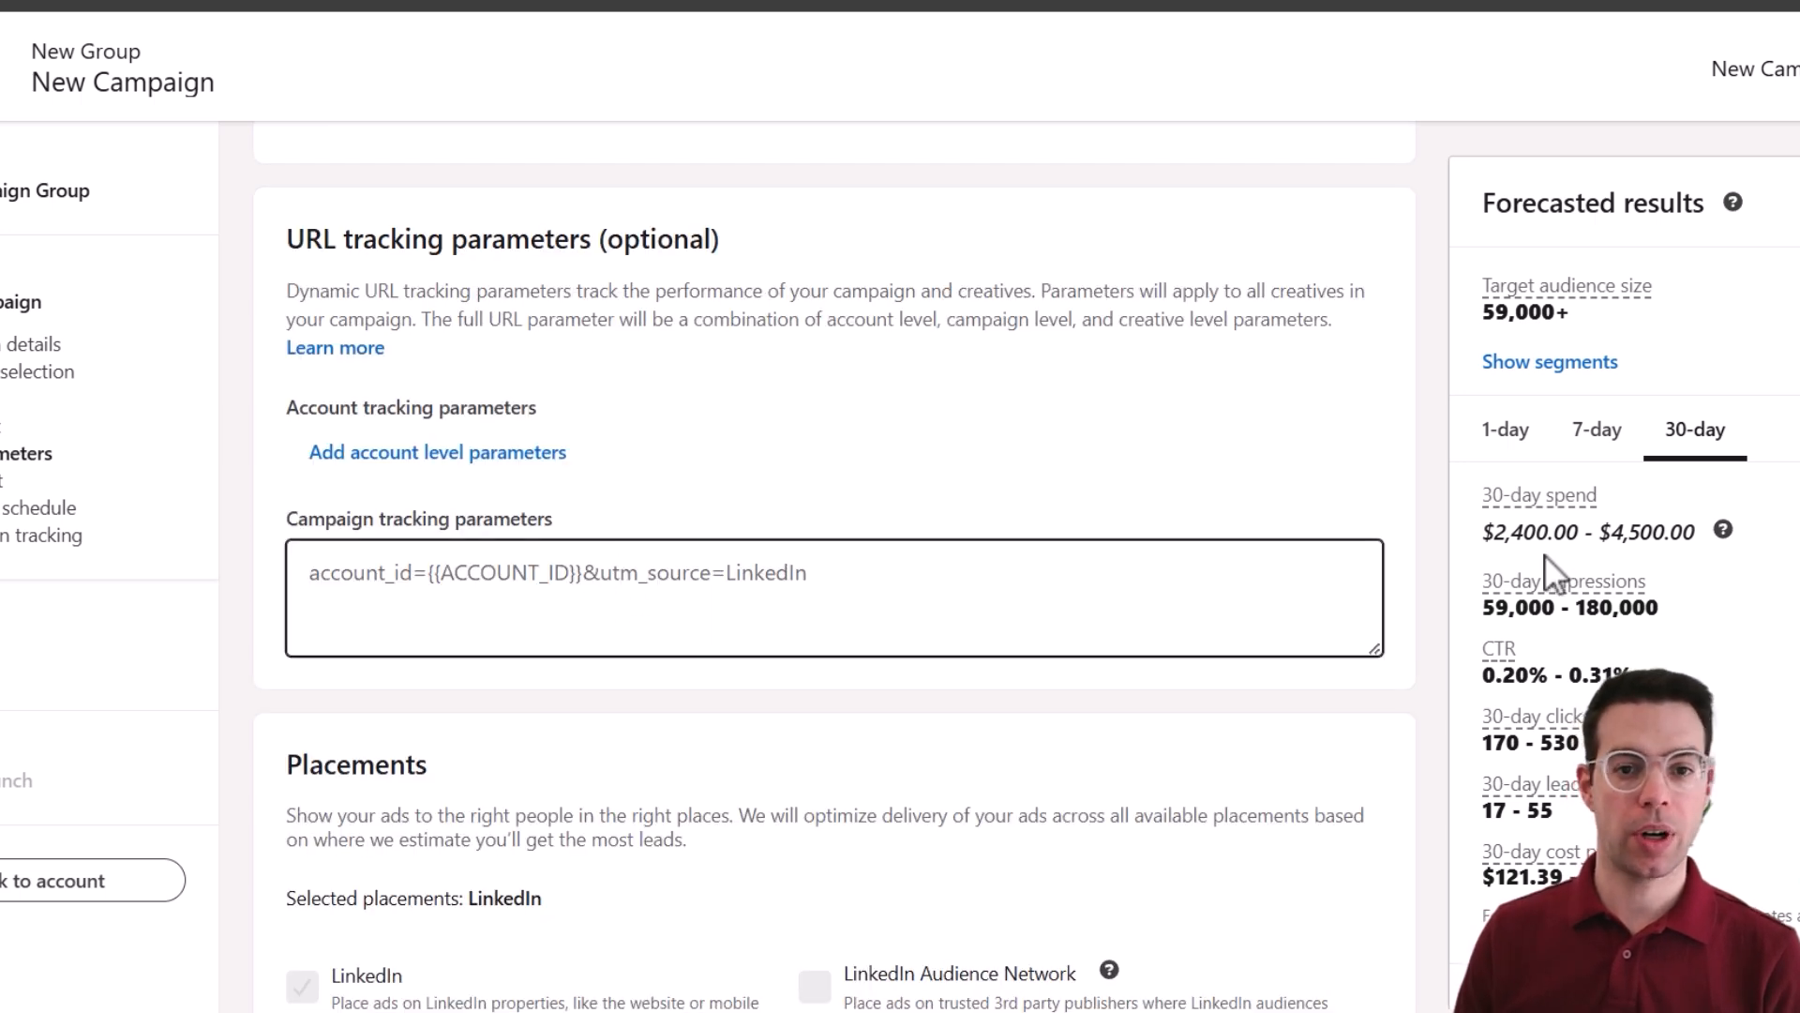
left_click(900, 580)
scroll(844, 475, "down", 3)
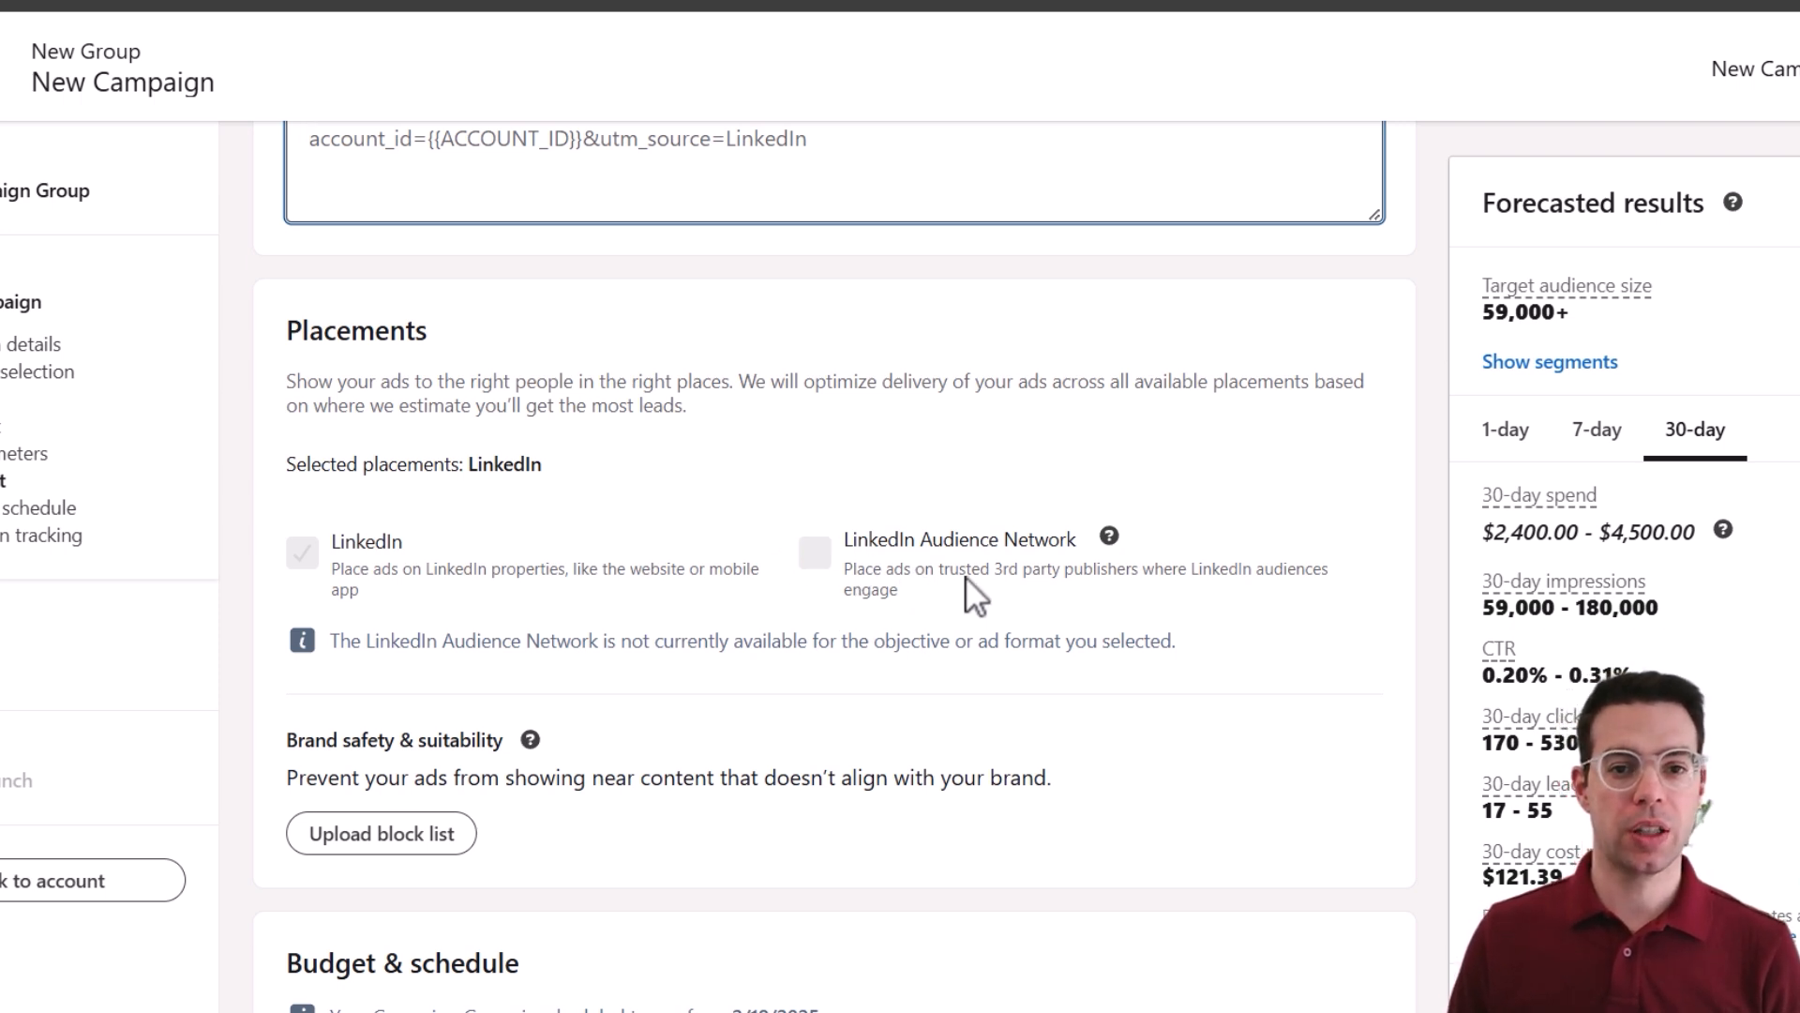
- Set the campaign's daily budget to $100 and check its continuous-run schedule
scroll(975, 581, "down", 7)
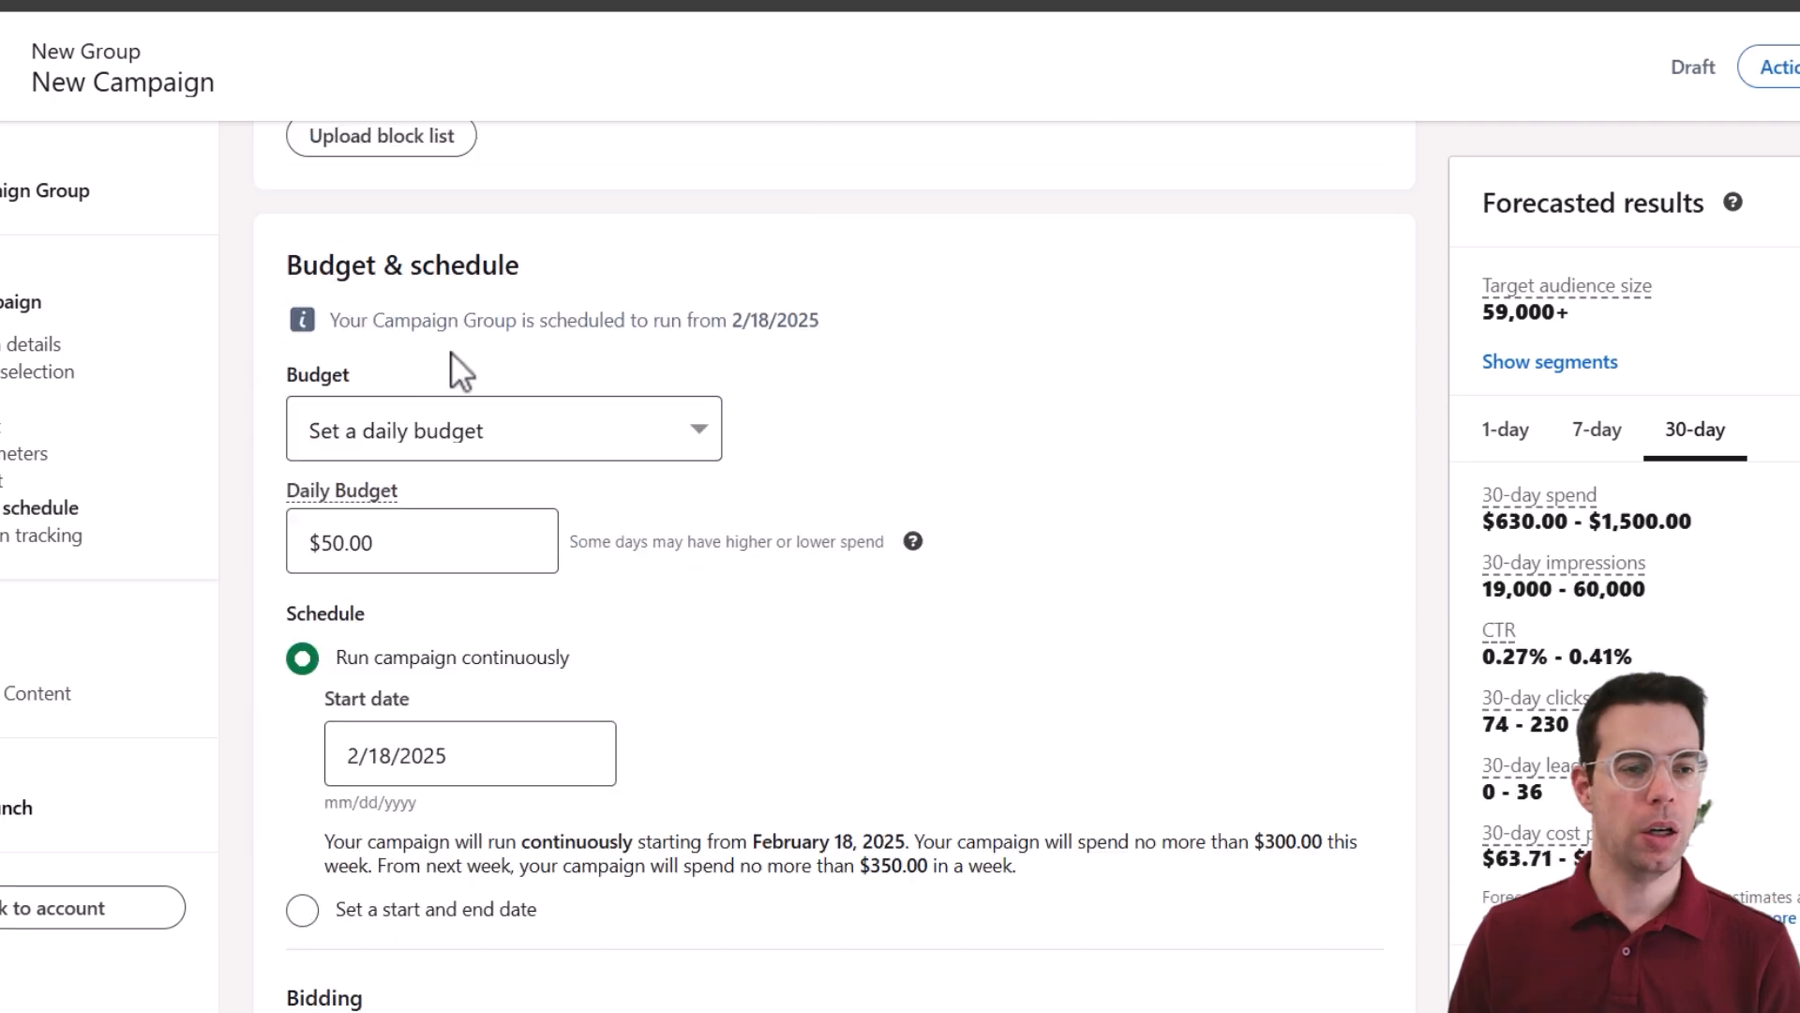
left_click_drag(437, 544, 229, 544)
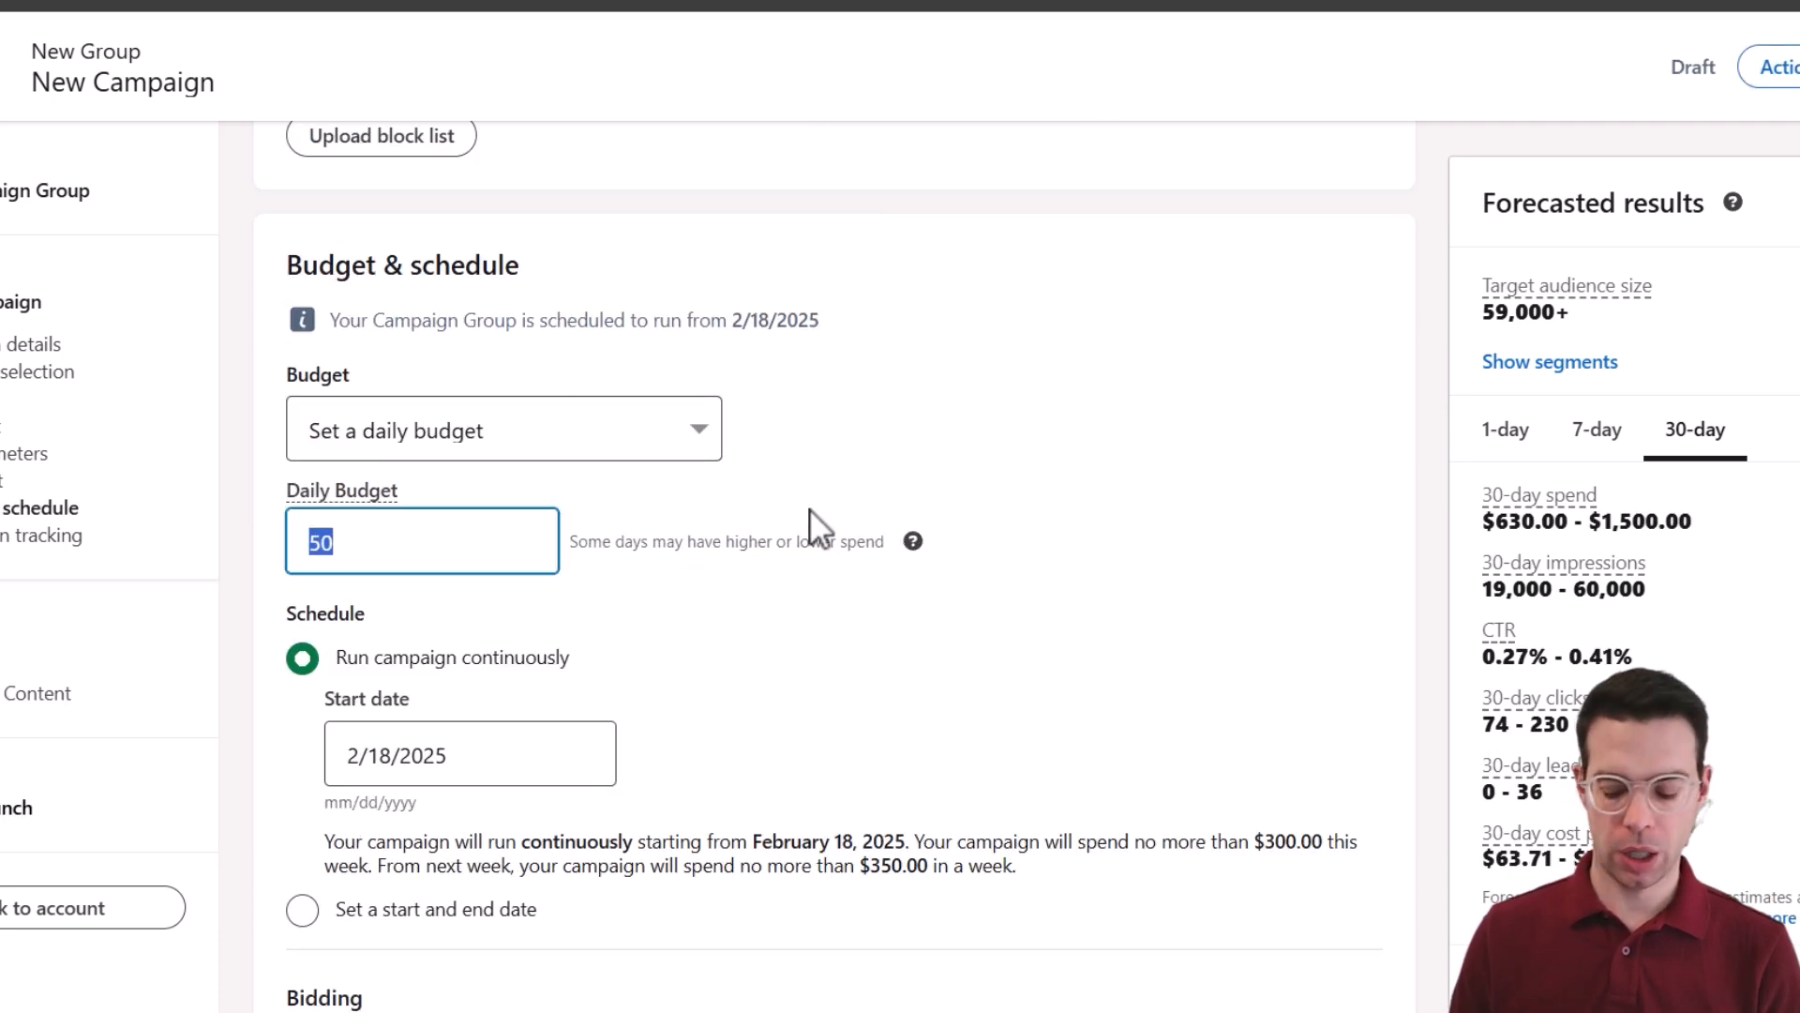
type("100")
key("Escape")
left_click(818, 436)
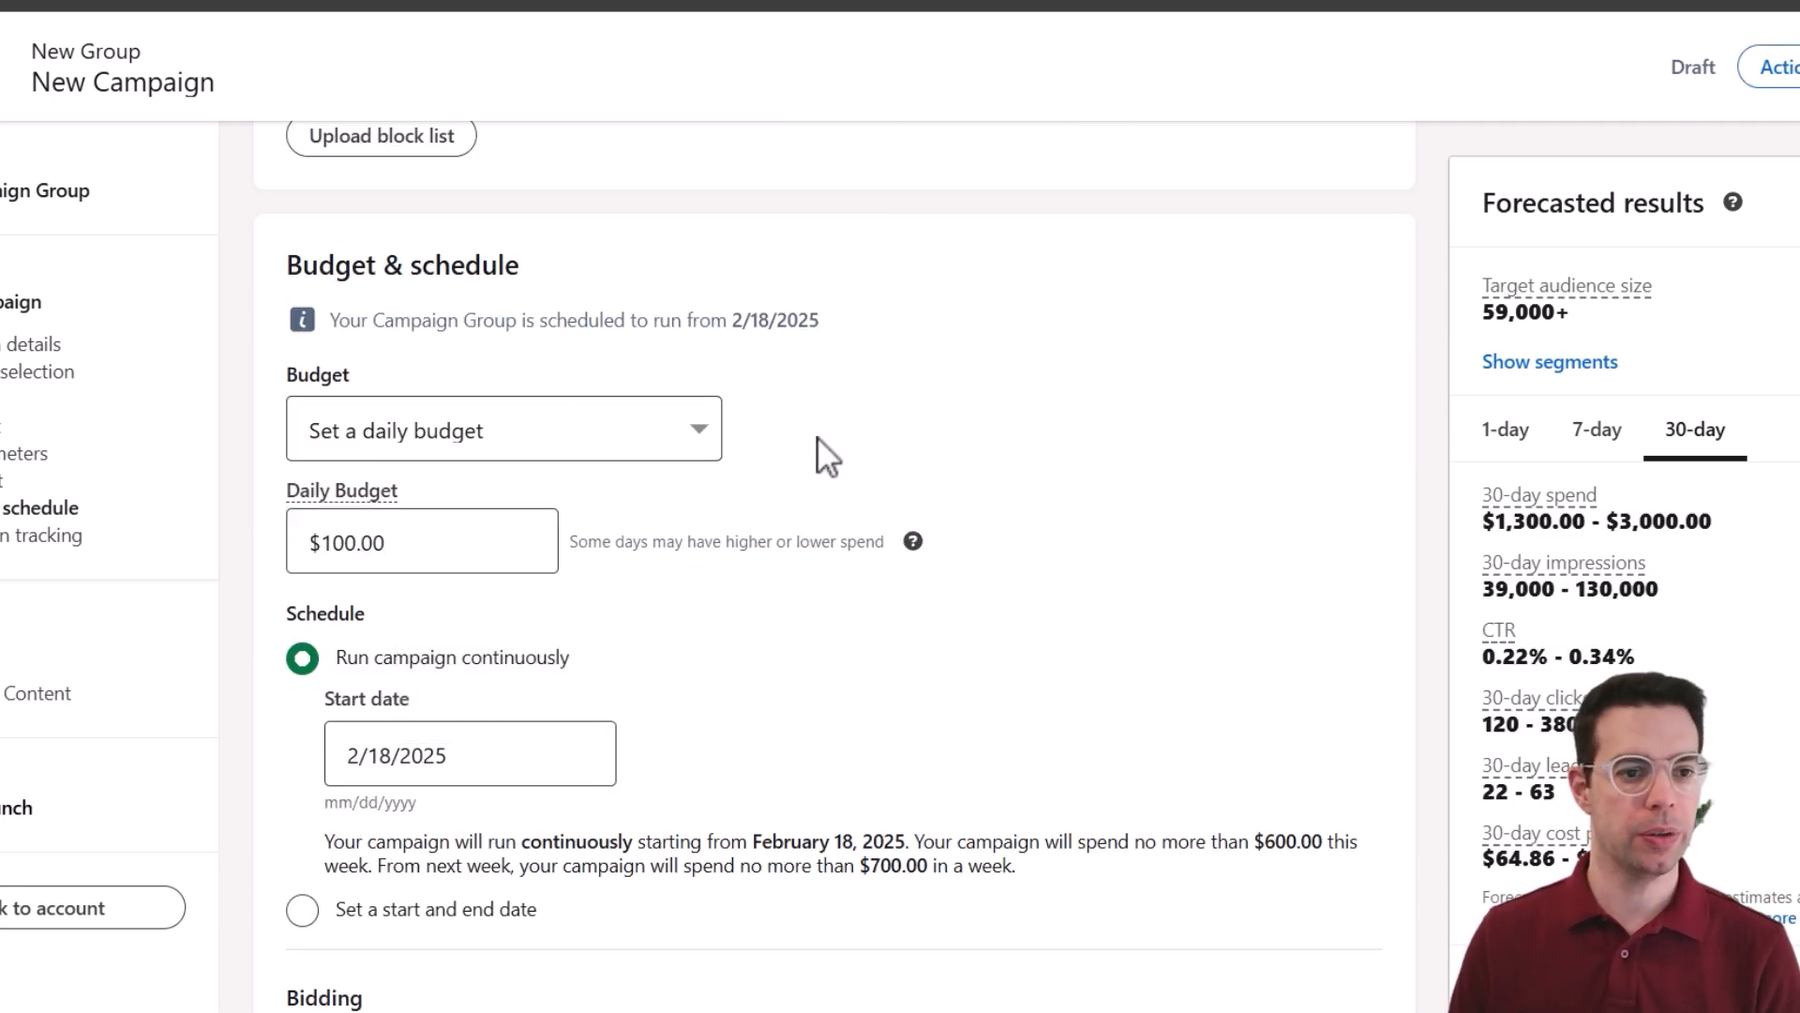
scroll(818, 436, "down", 1)
left_click(411, 631)
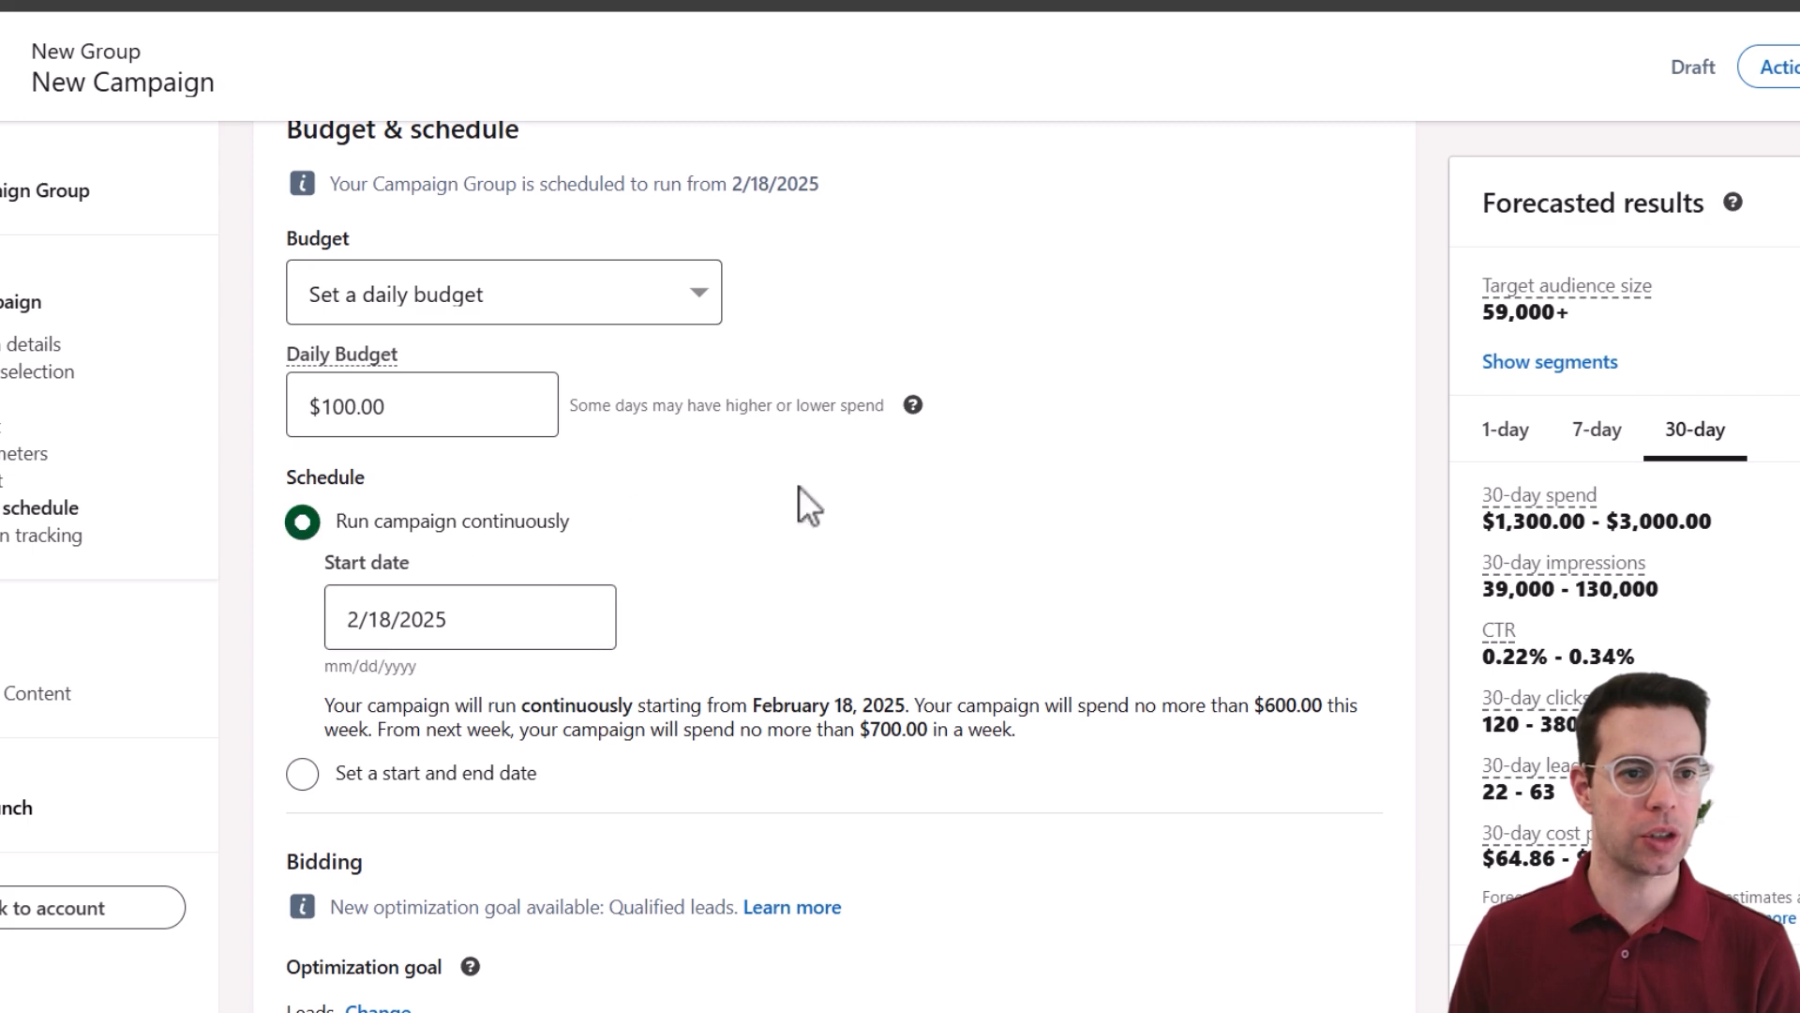
- Reveal the additional bidding options and change the bidding strategy to Manual bidding (Enhanced)
scroll(949, 430, "down", 6)
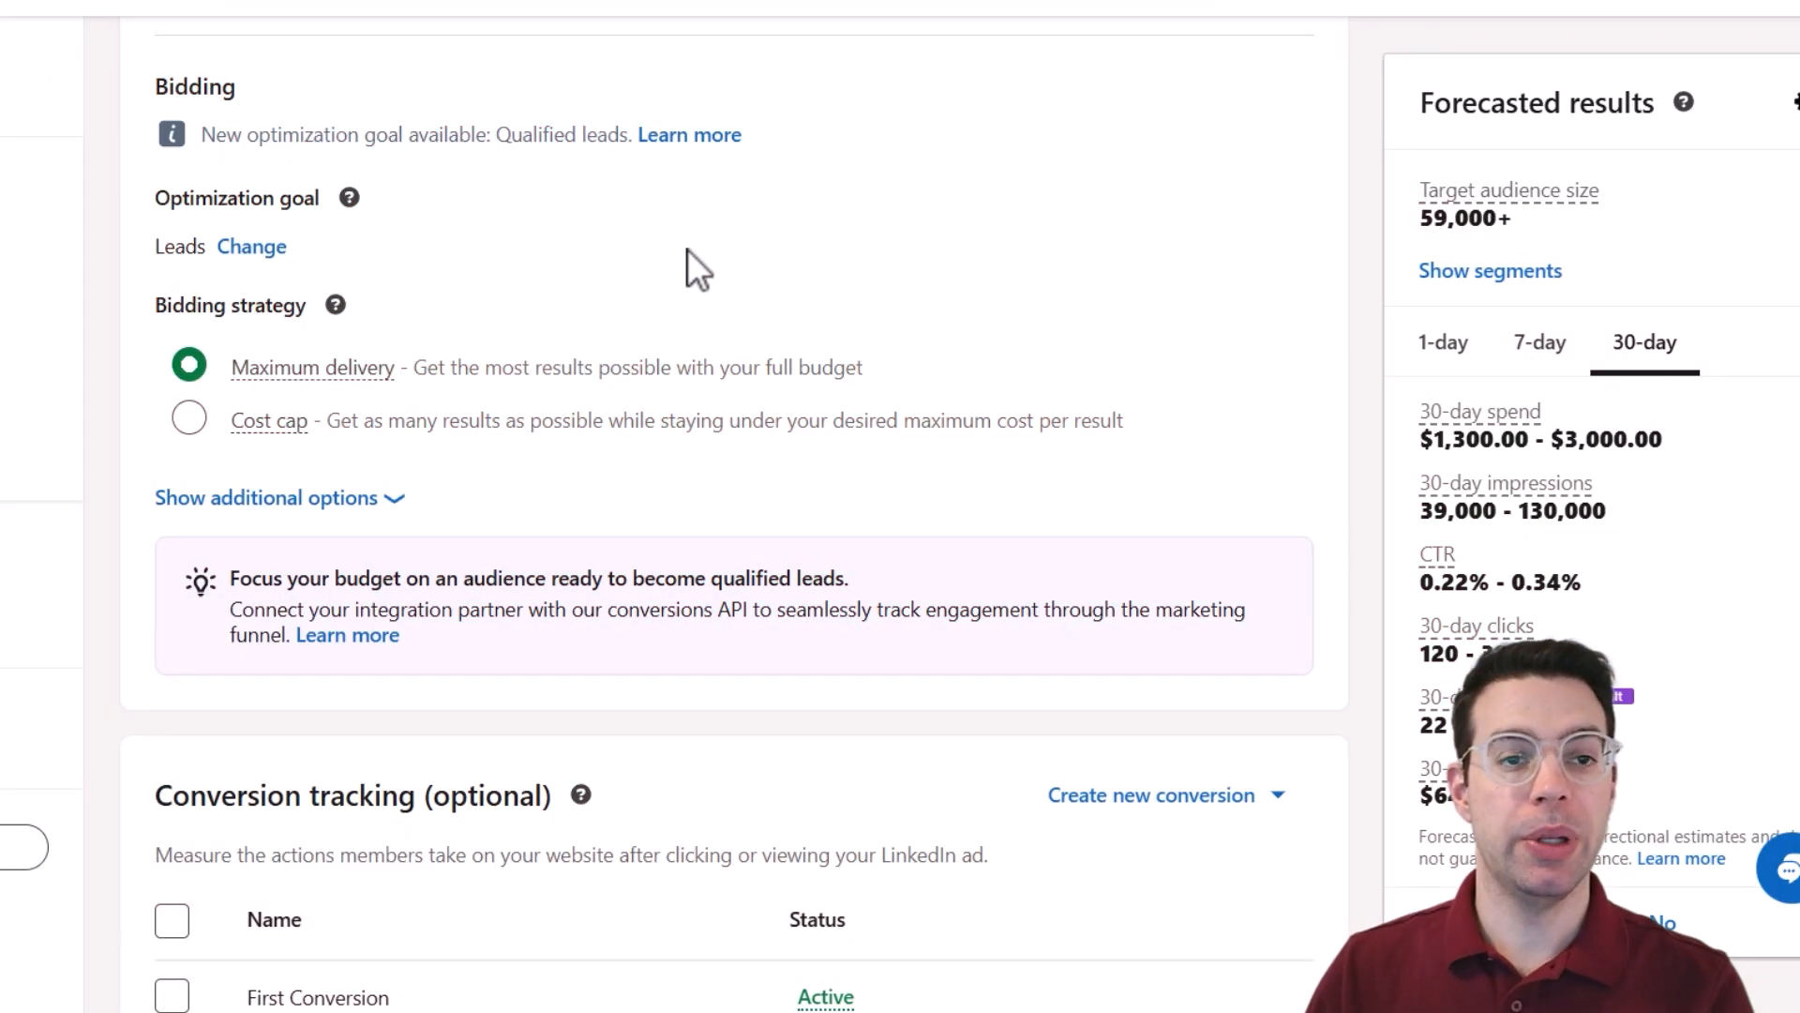
mouse_move(339, 368)
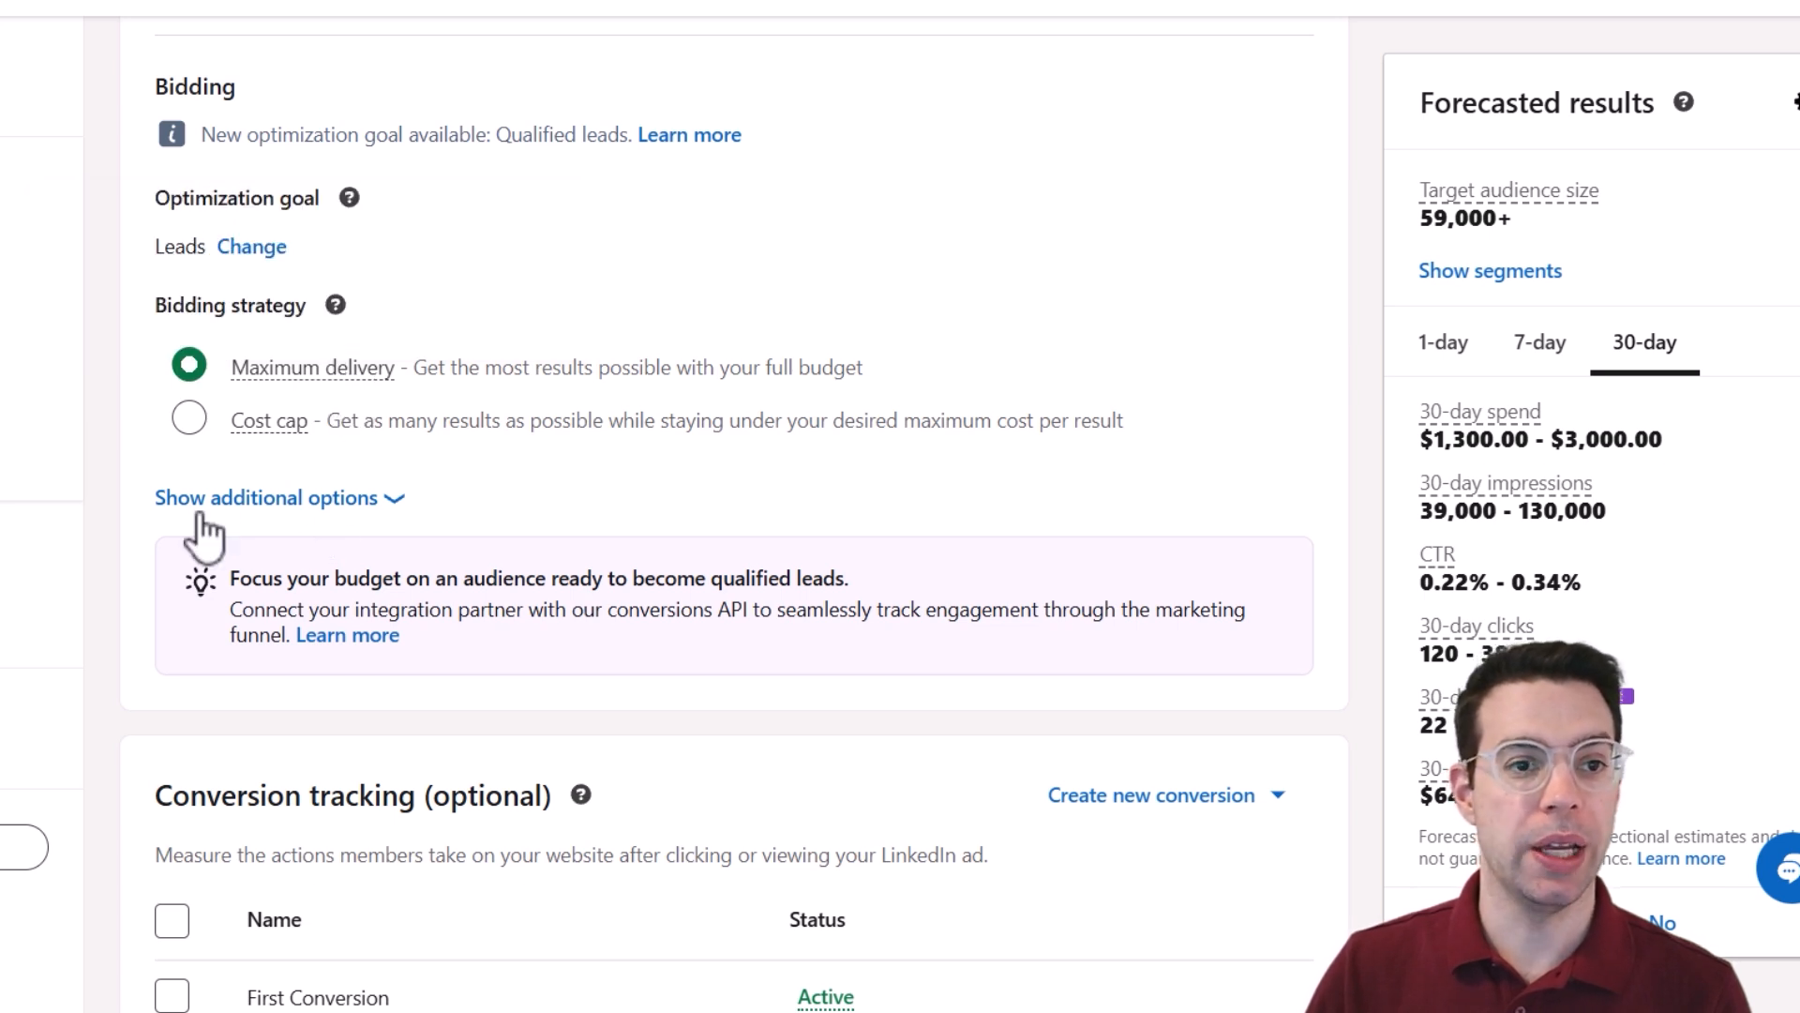
left_click(269, 500)
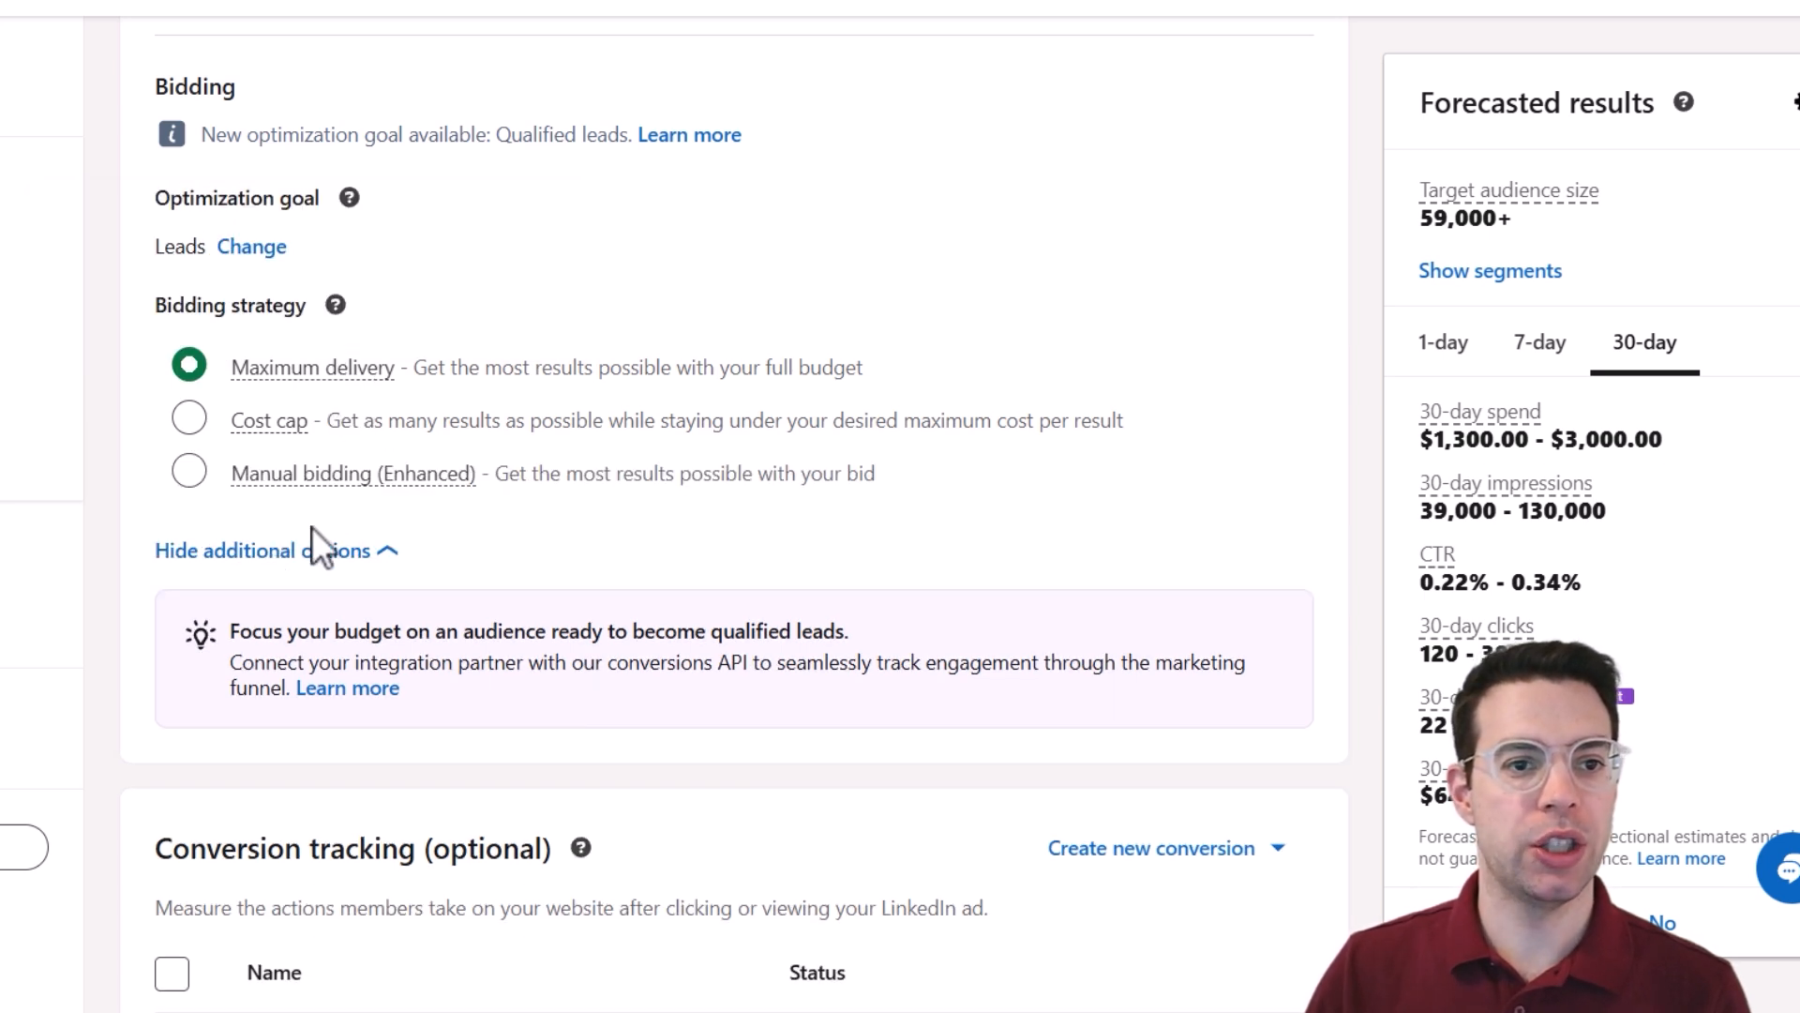
left_click(190, 473)
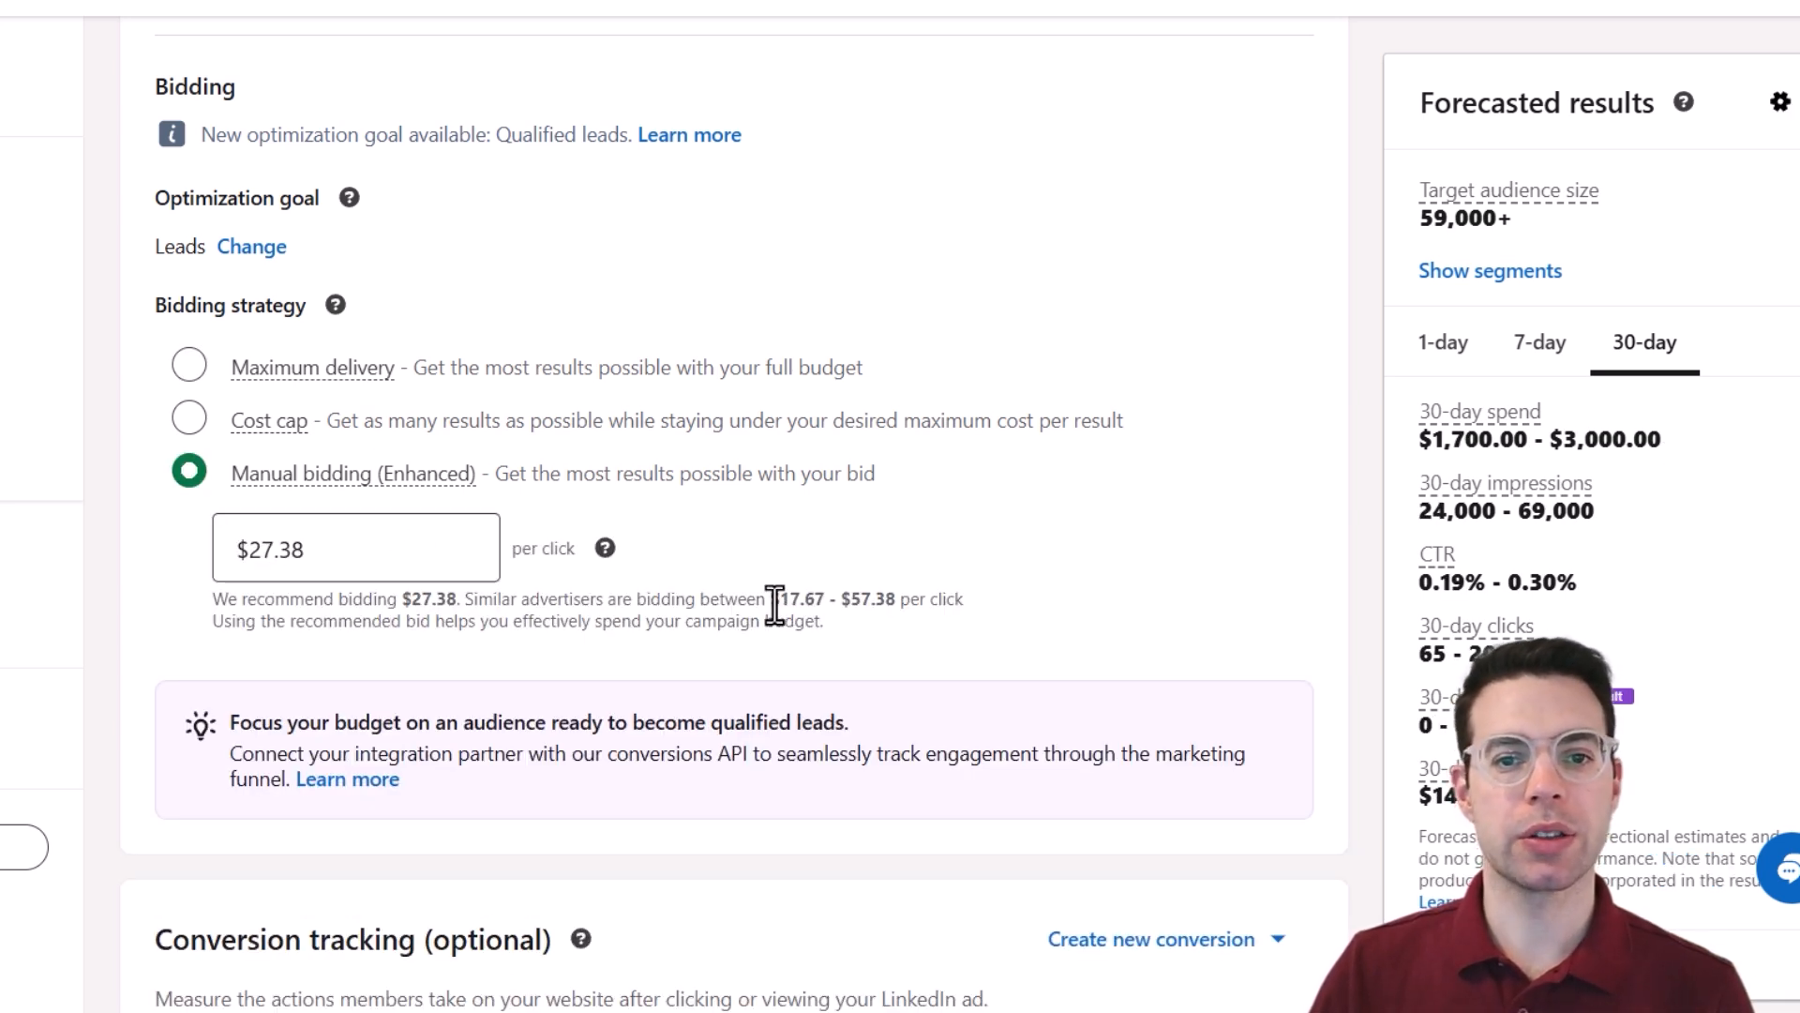
- Enter a manual bid of $8.01 per click
left_click(450, 555)
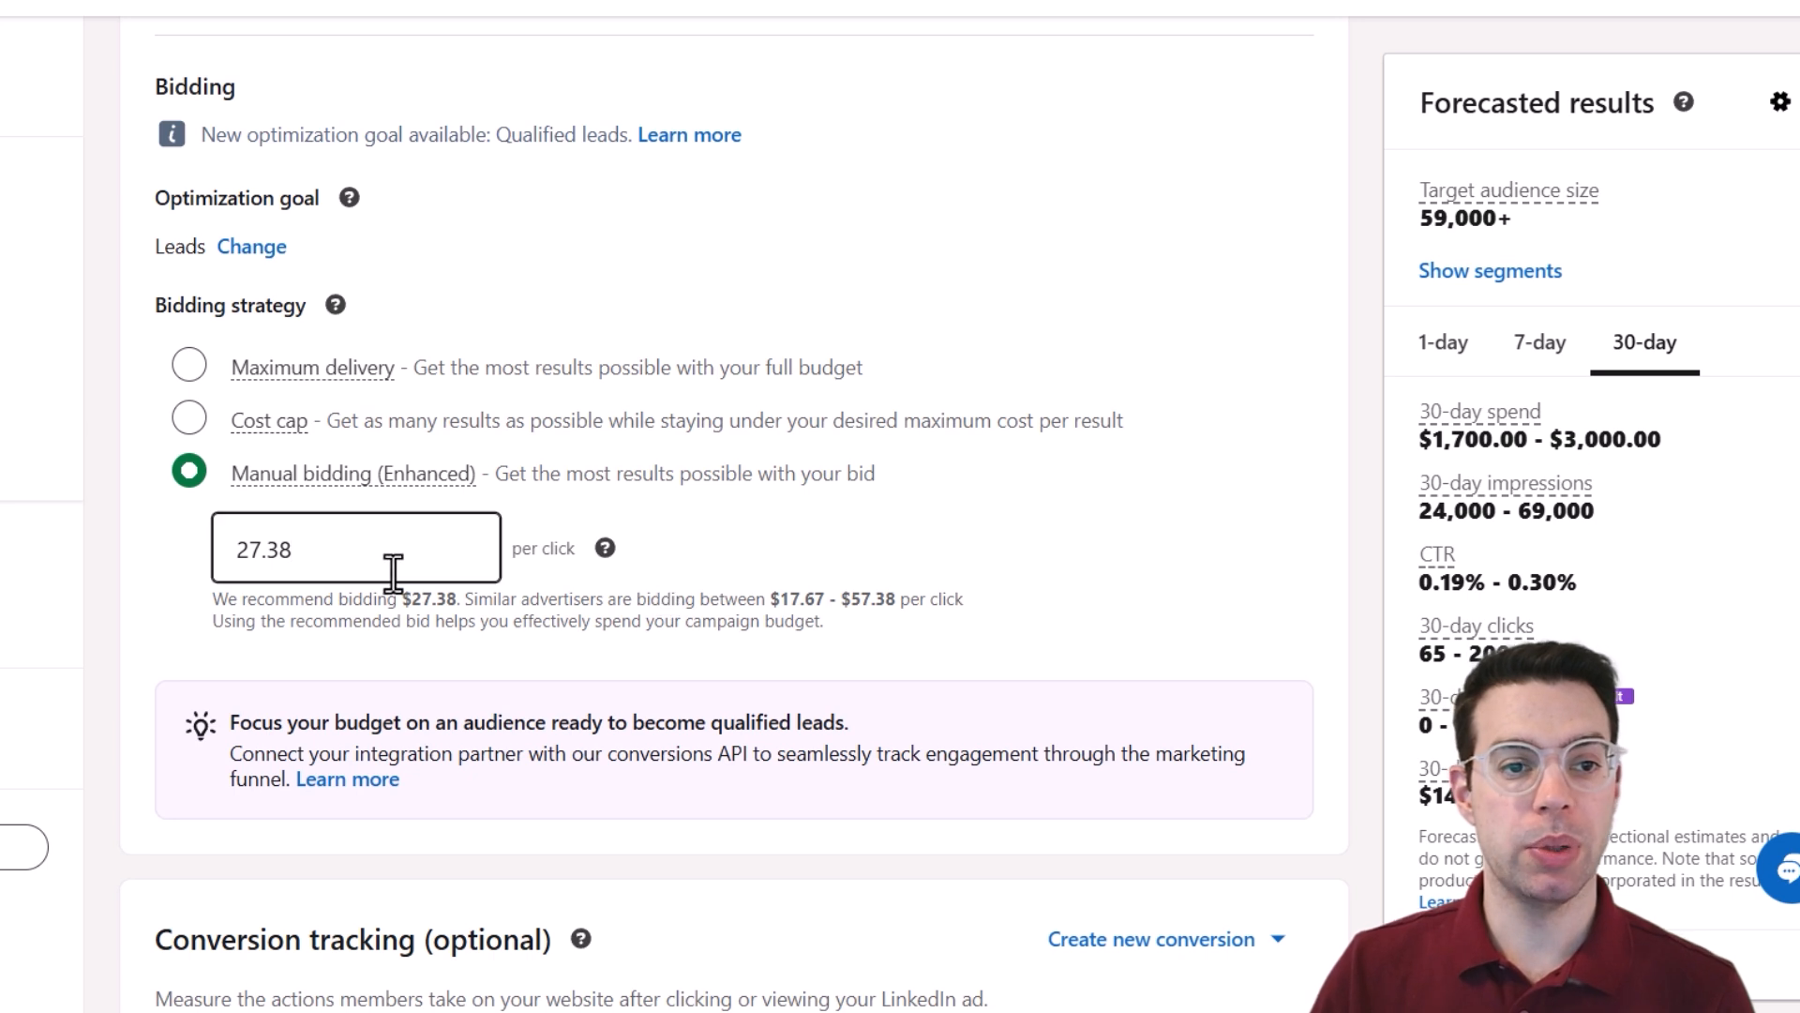
left_click_drag(244, 553, 302, 572)
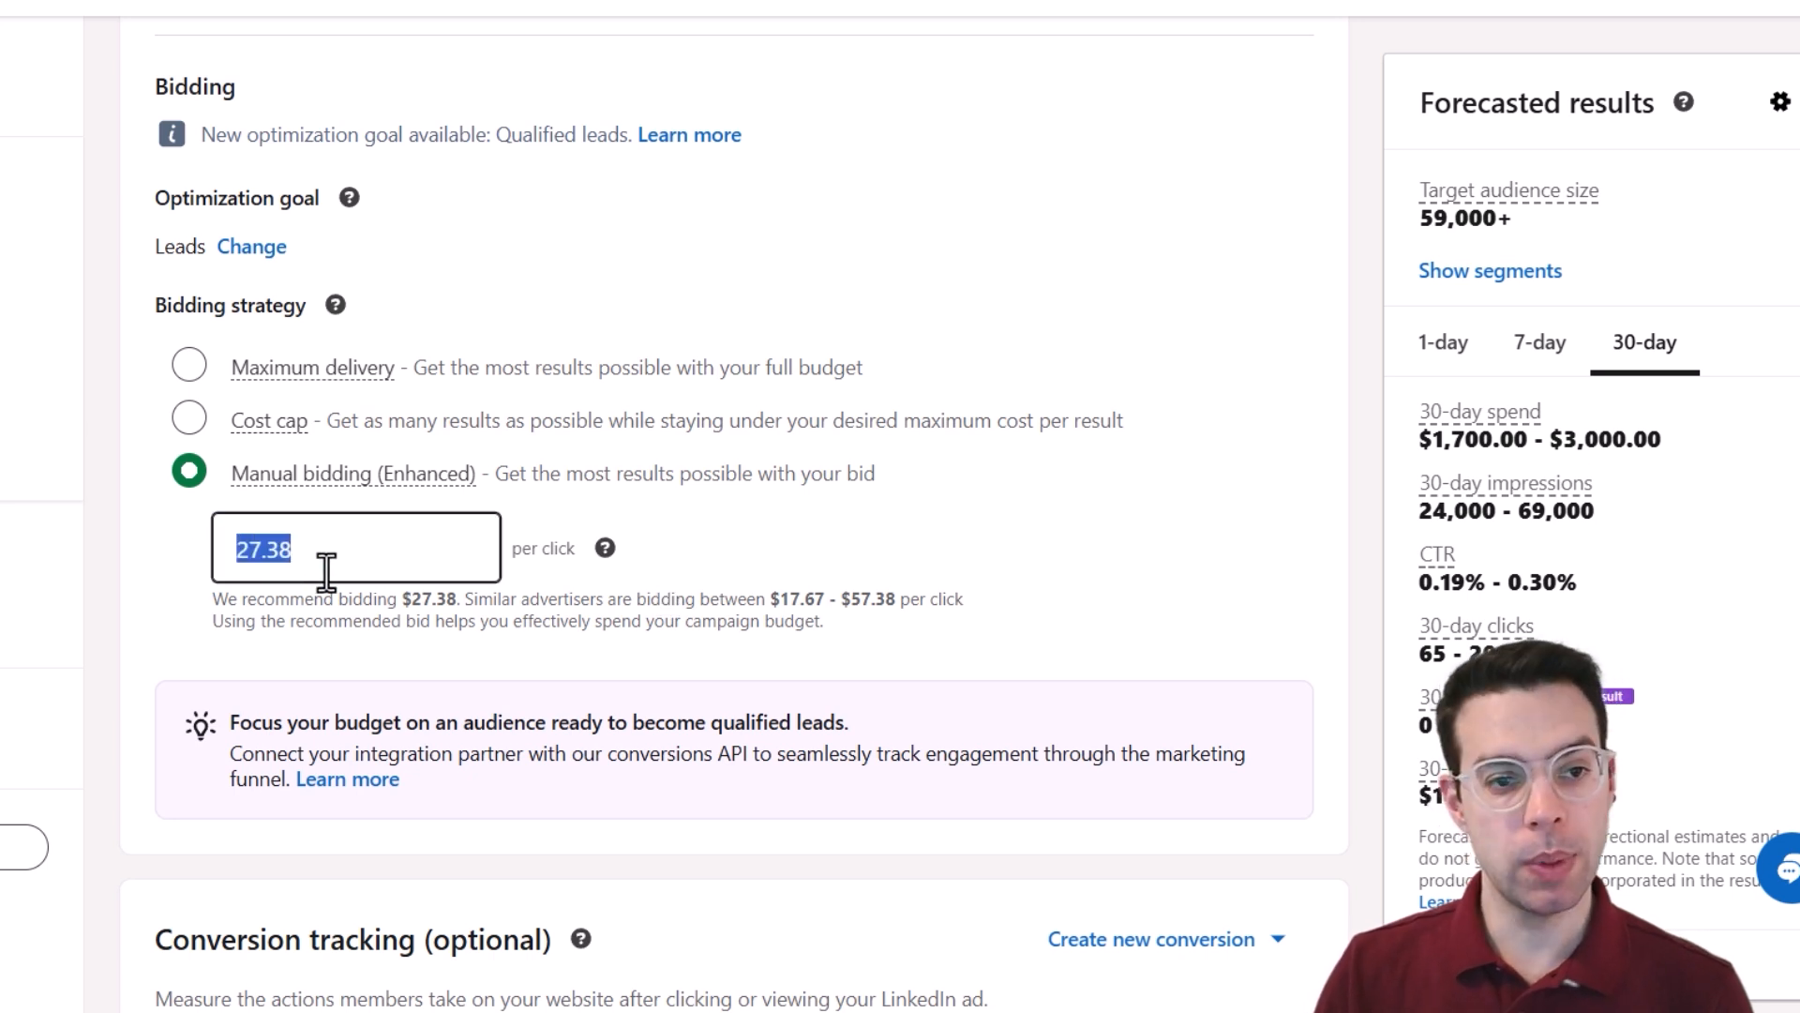
type("8.01")
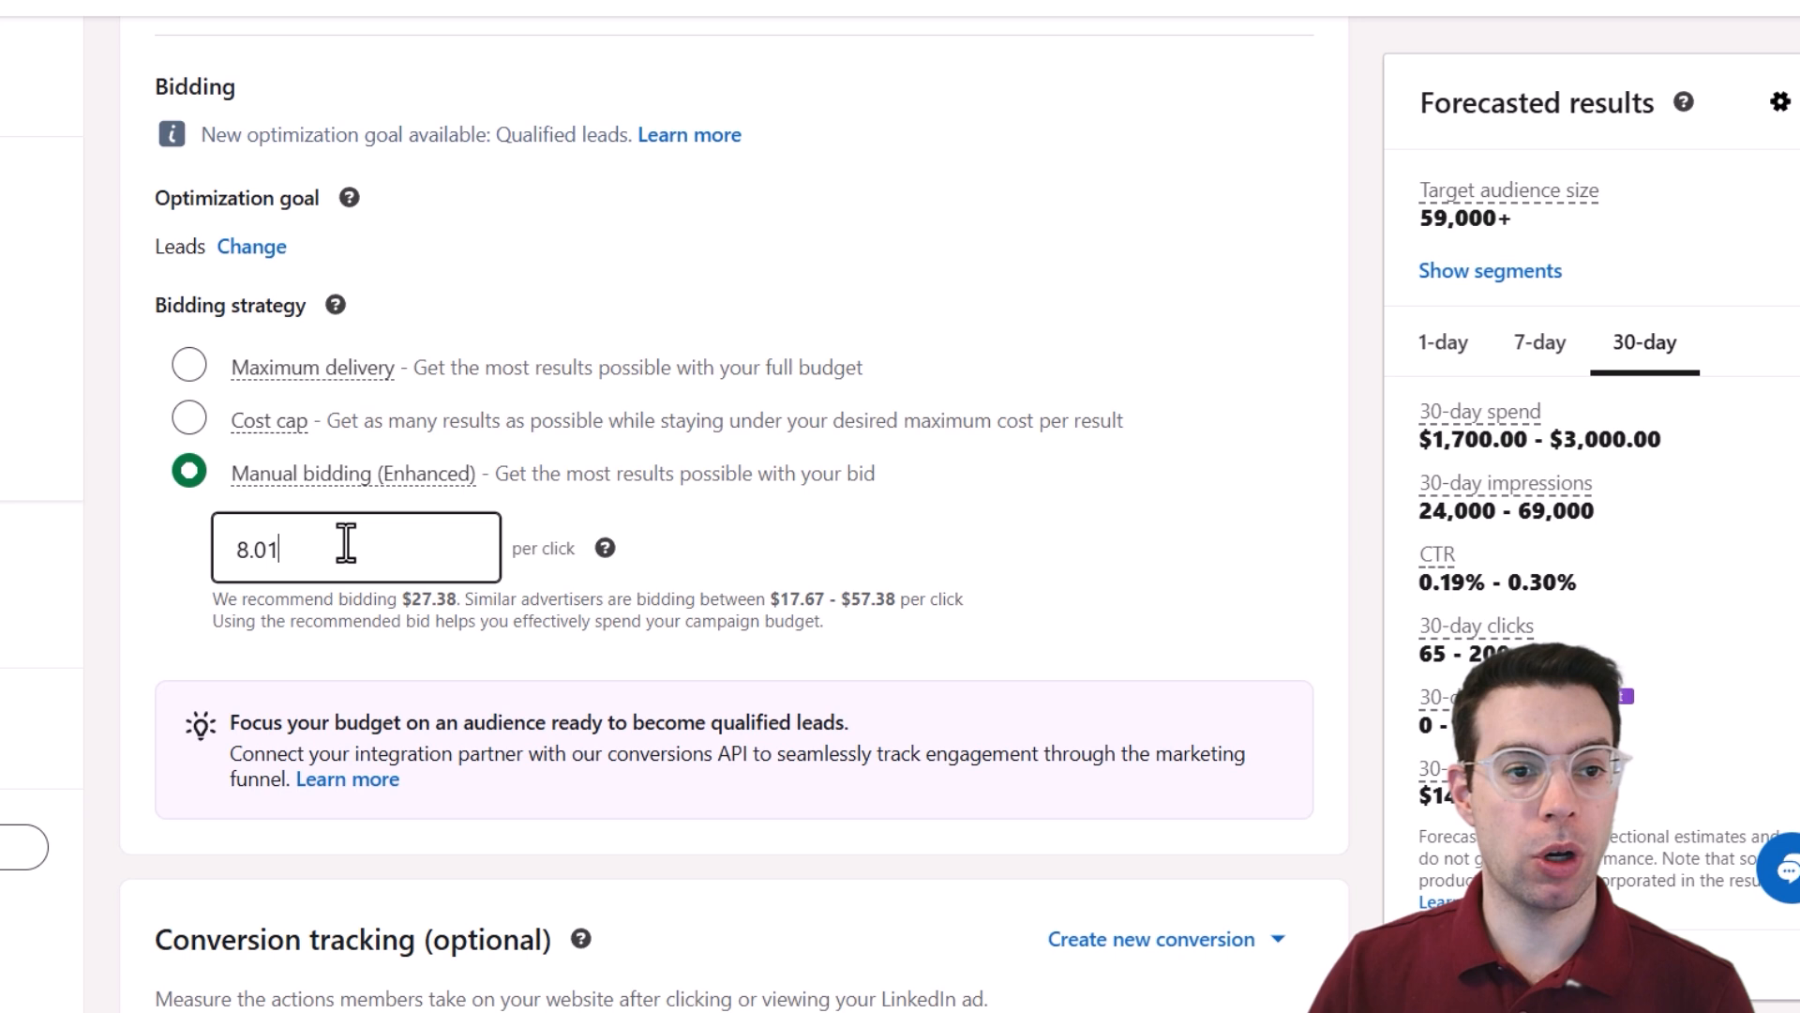
- Set the manual bid to $10.01 per click and dismiss the suggestion to use maximum delivery bidding
left_click_drag(346, 544, 195, 540)
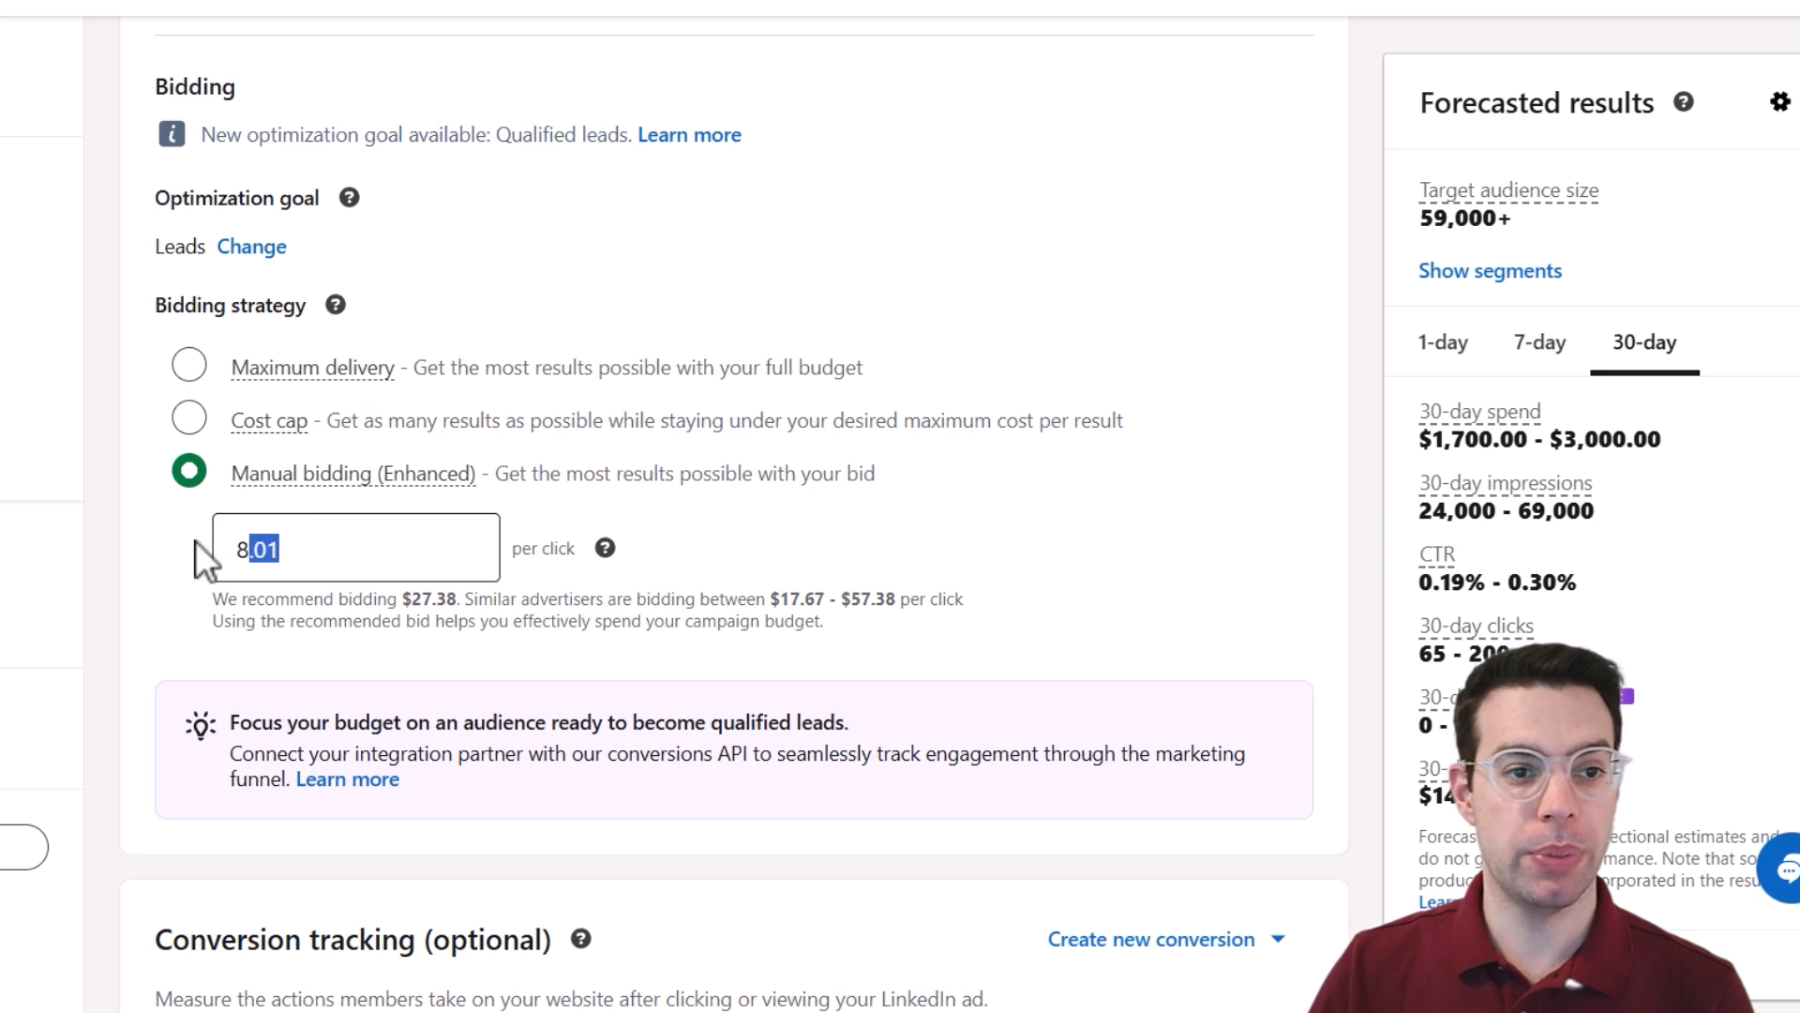
type("10.01")
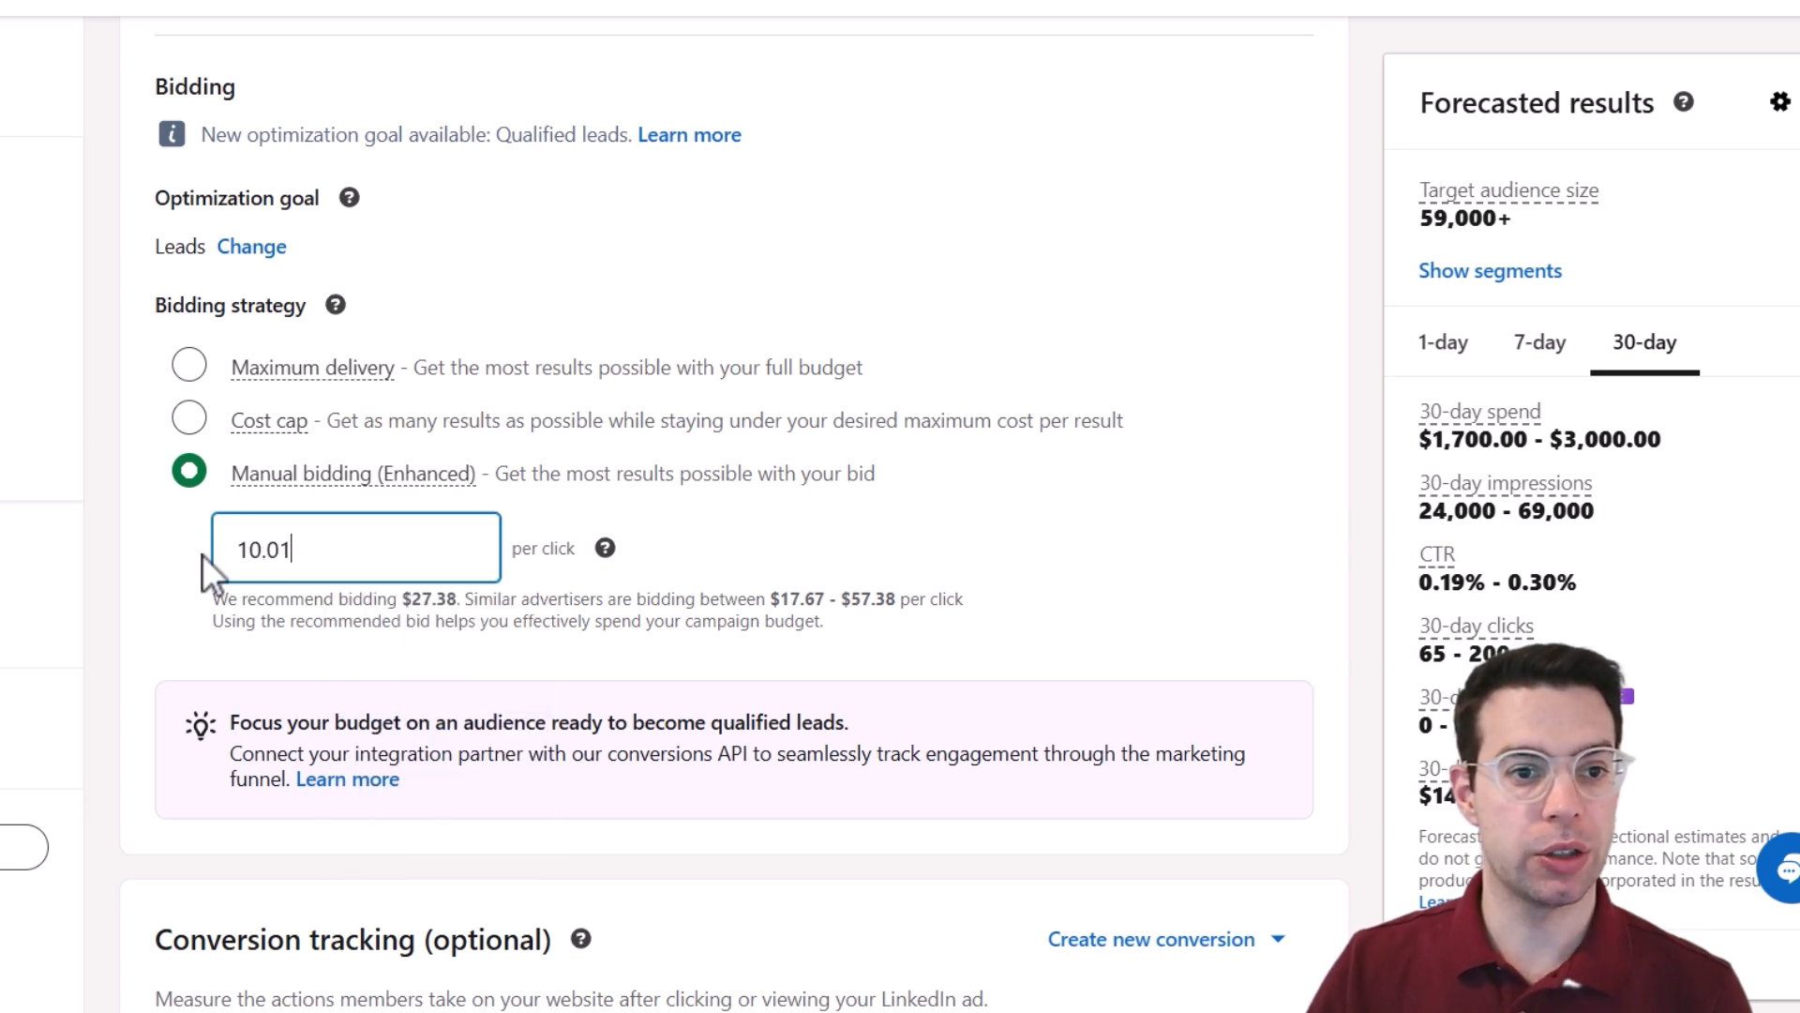
left_click(672, 532)
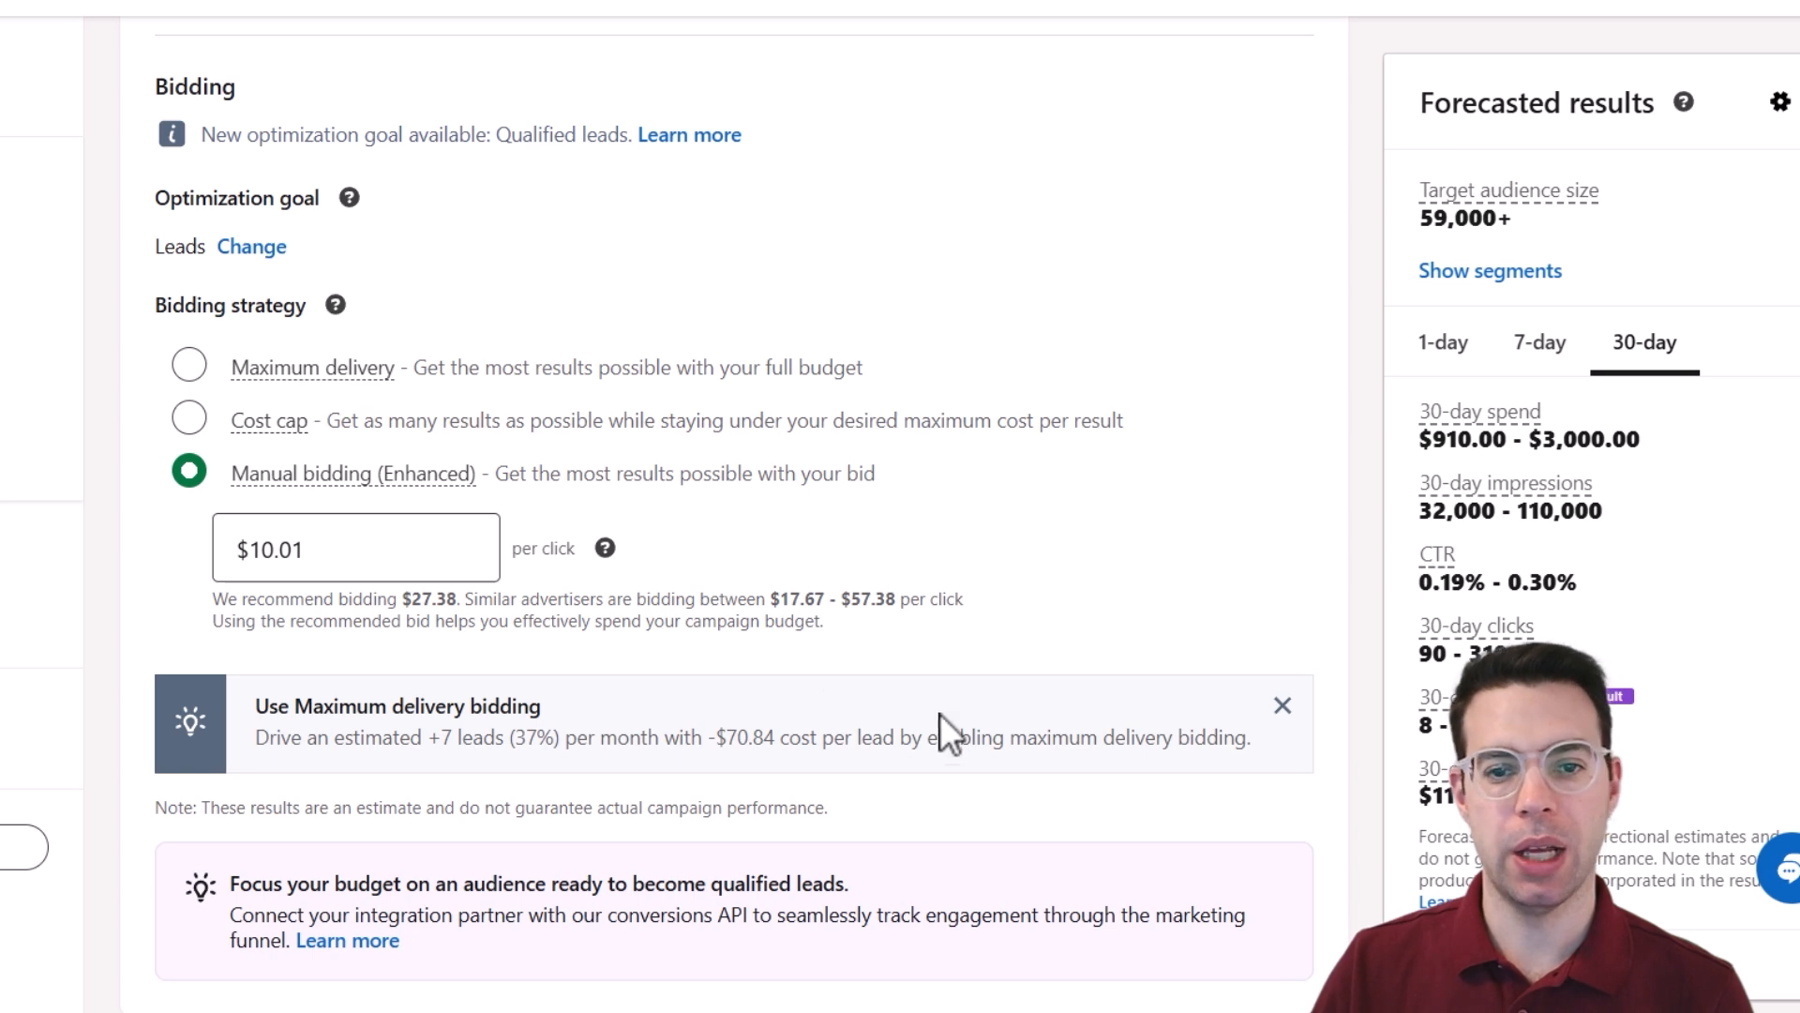
left_click(1283, 705)
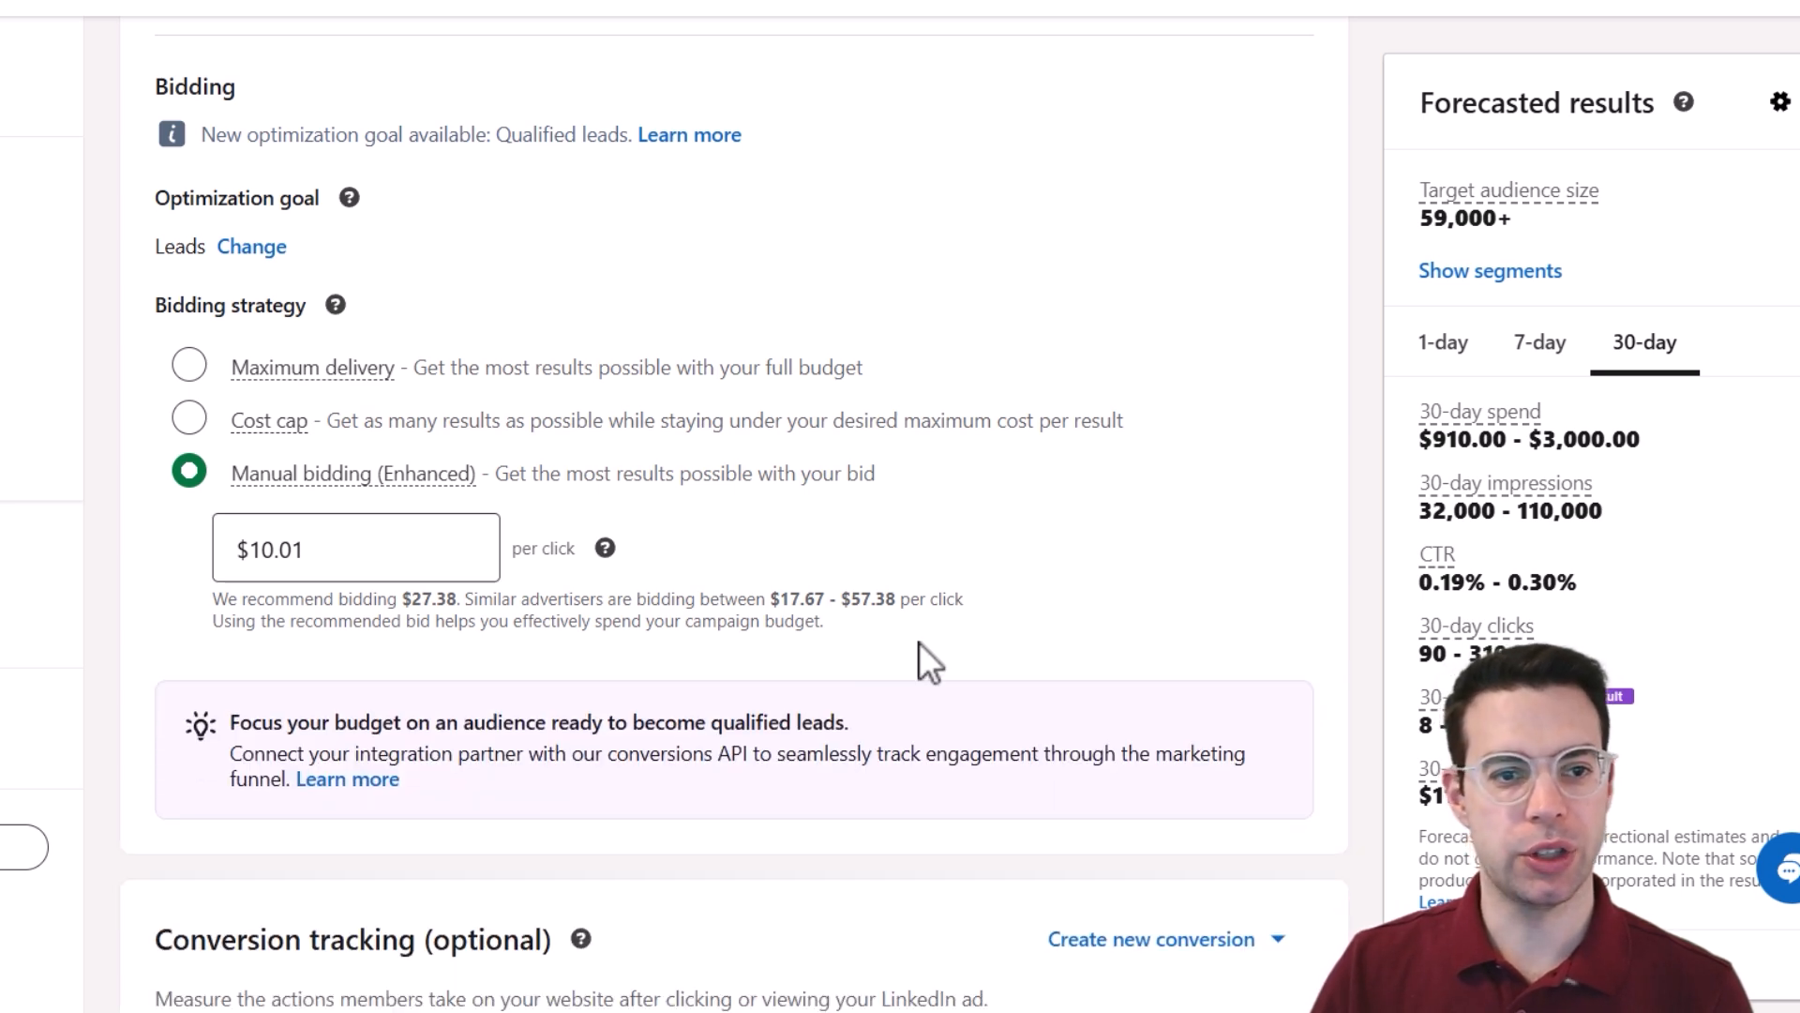
left_click(362, 551)
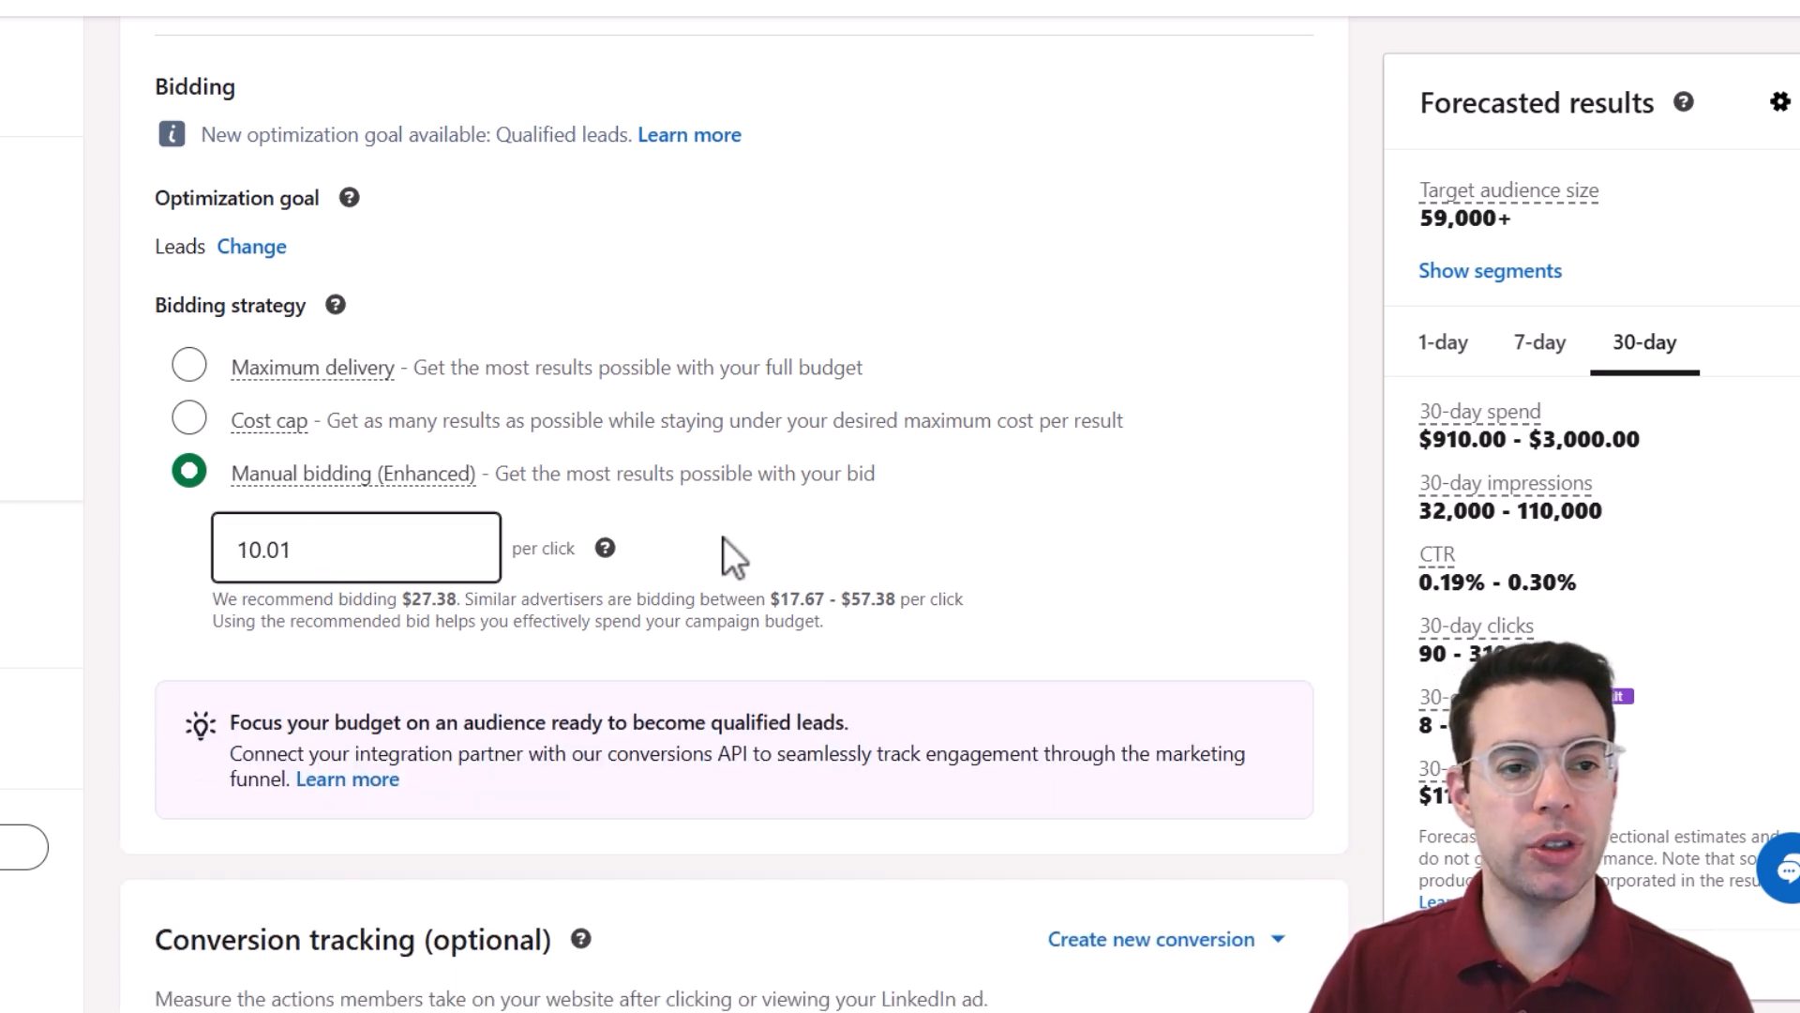
left_click(776, 539)
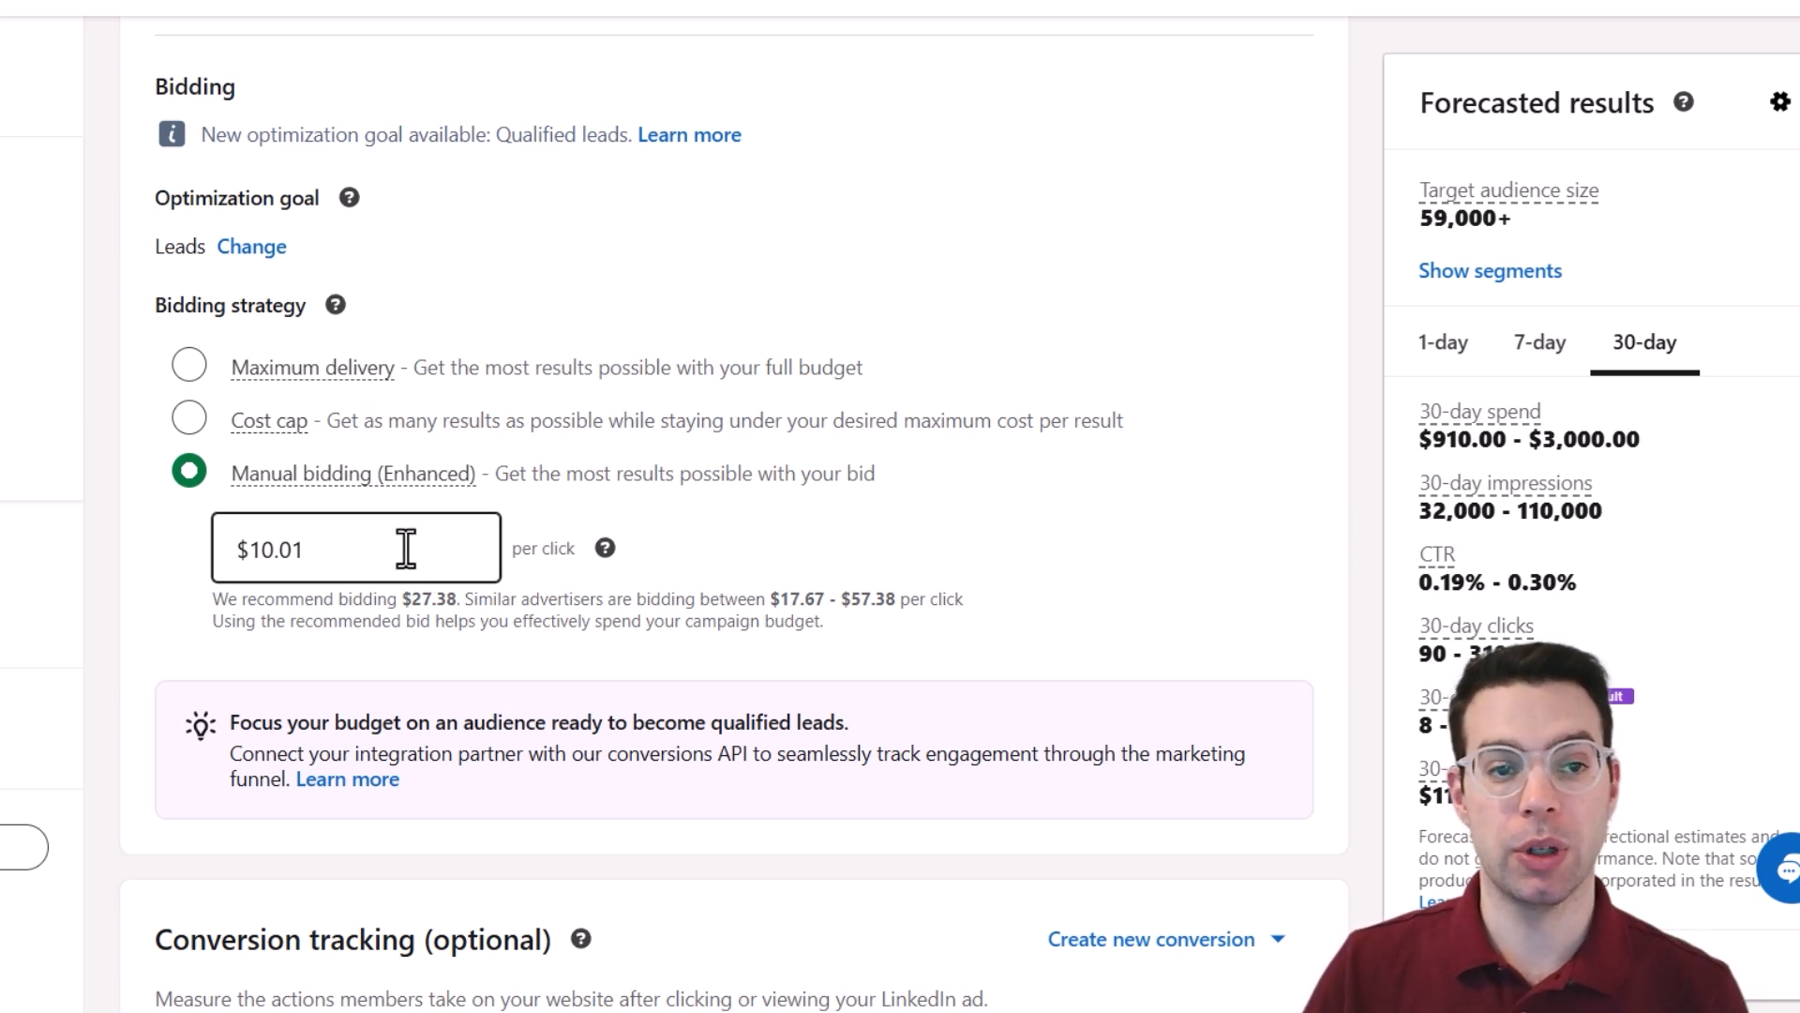
- Raise the manual bid to $12.01 per click
left_click(348, 548)
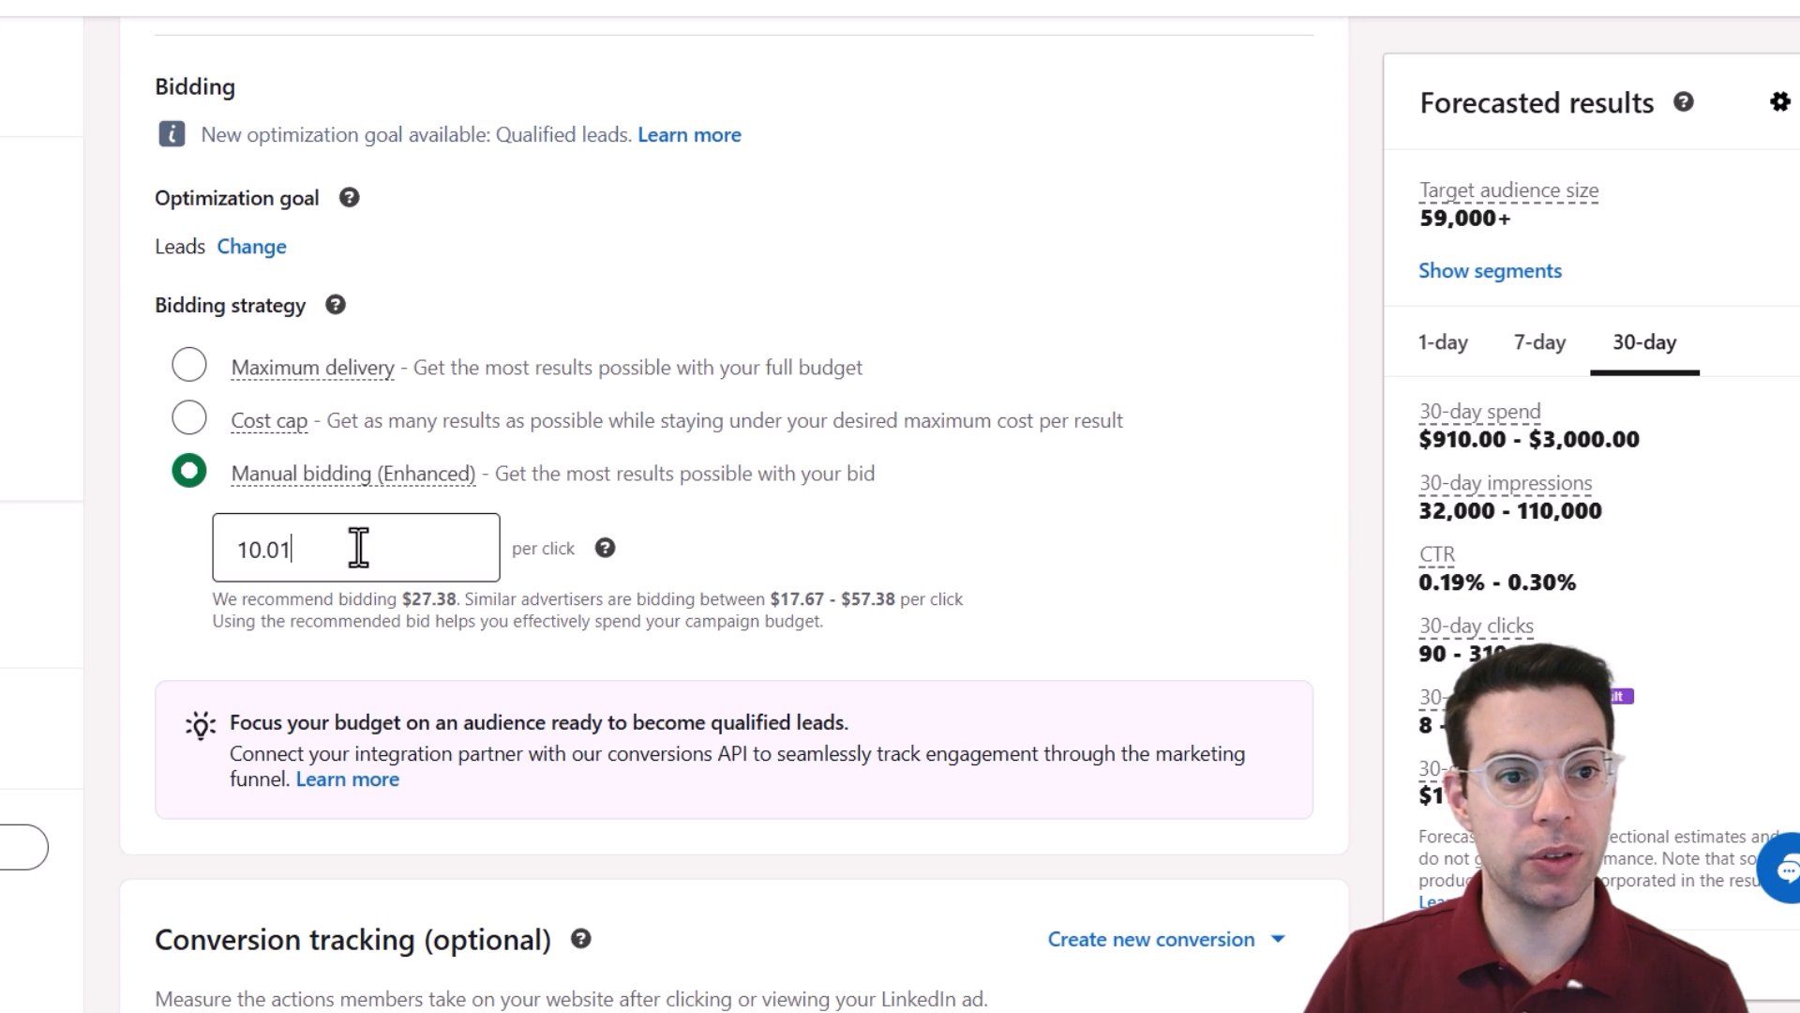
left_click_drag(319, 542, 230, 546)
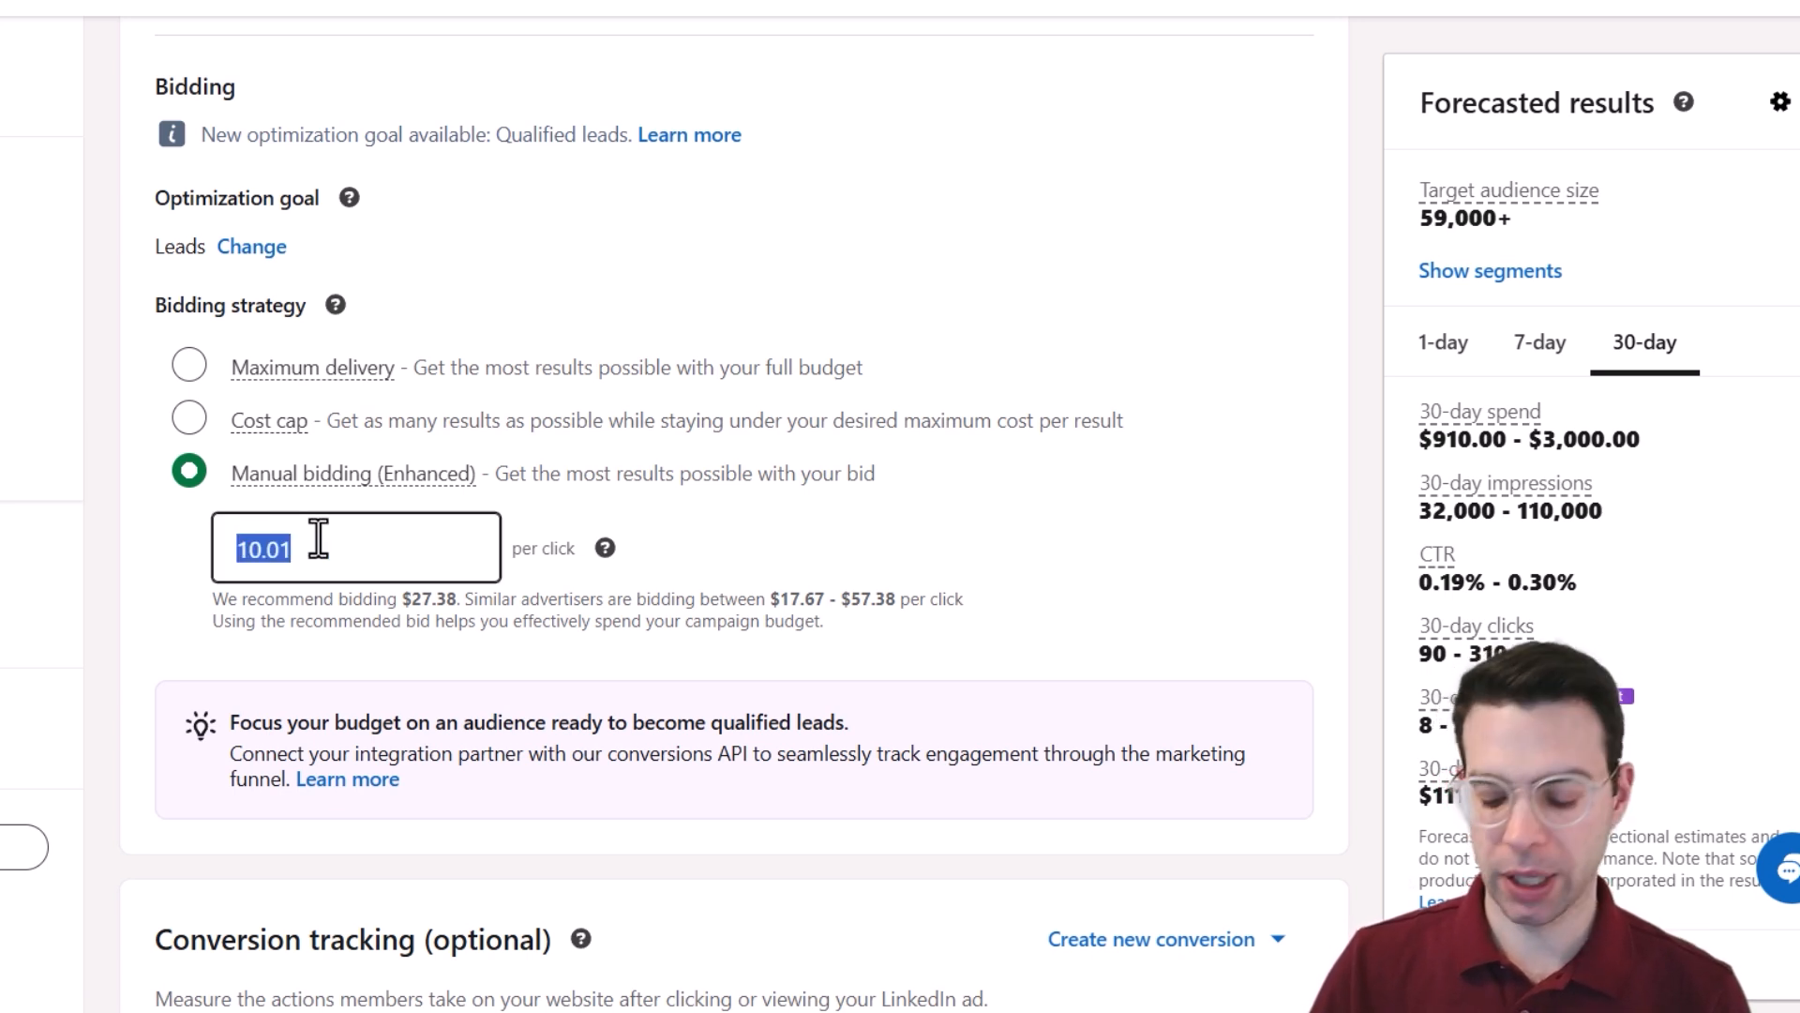
type("12.01")
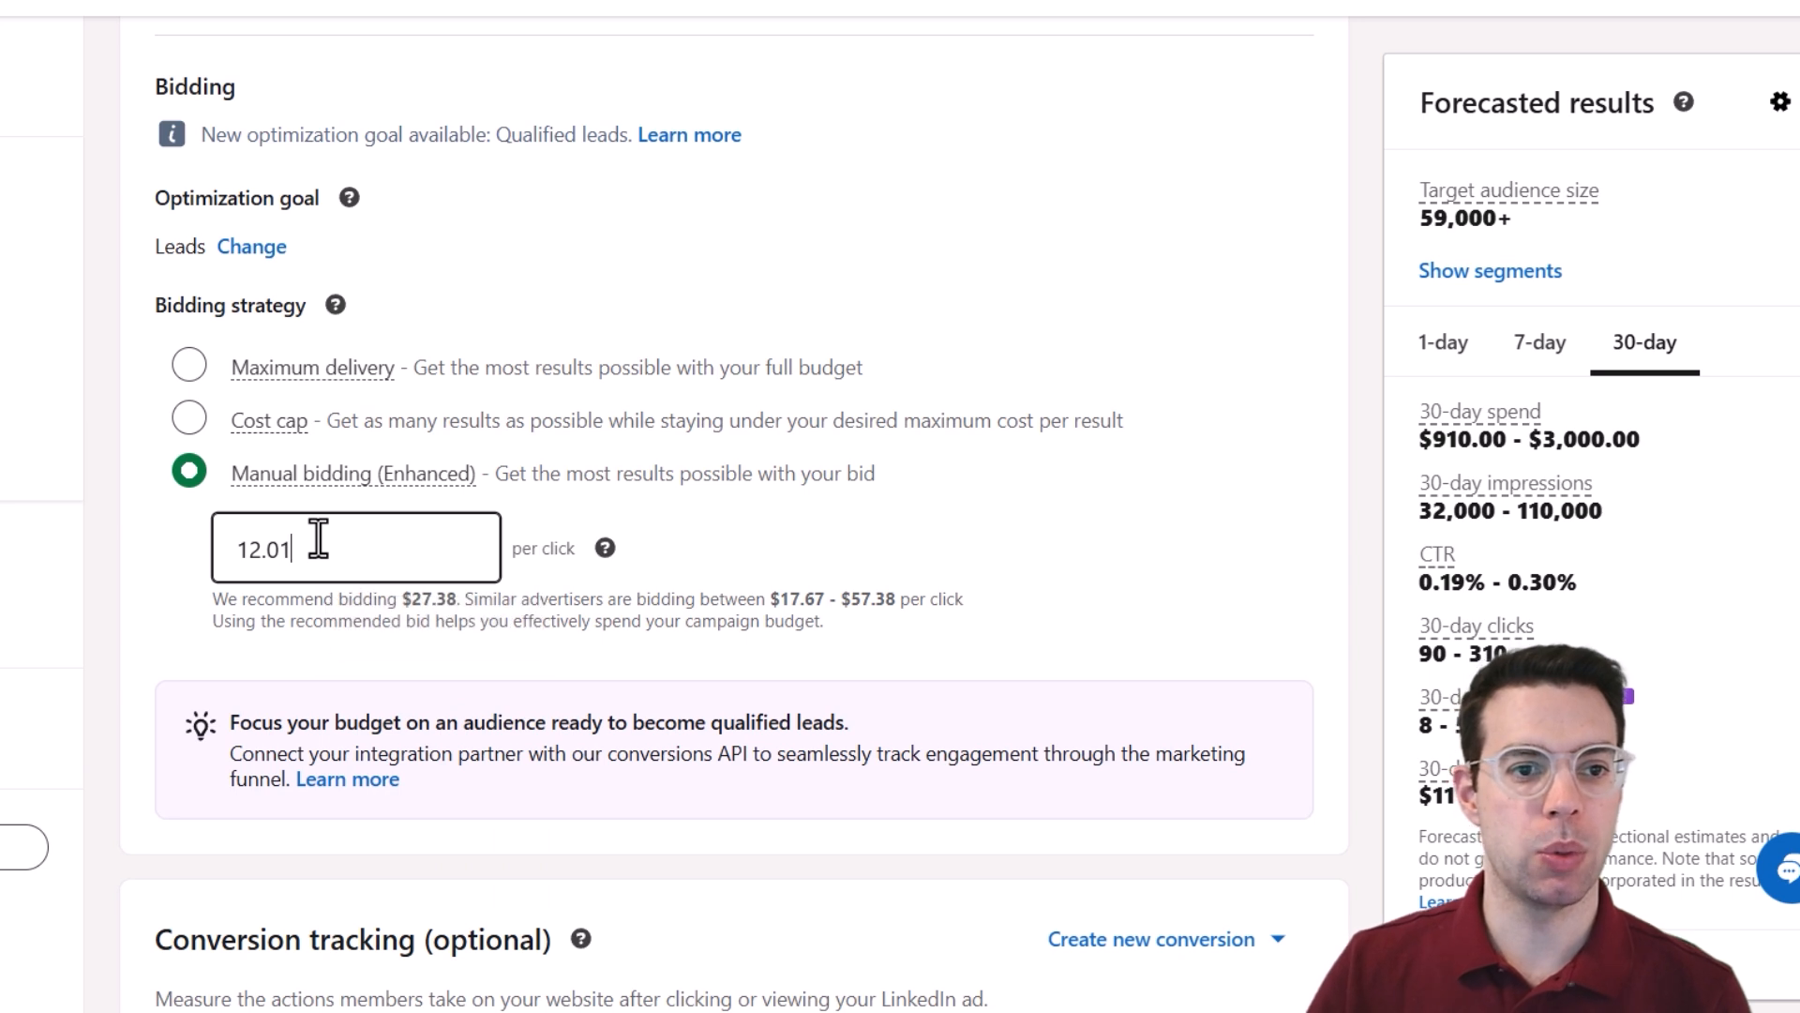
- Try a manual bid of $15.01 per click and clear the bid value again
left_click_drag(313, 552, 215, 553)
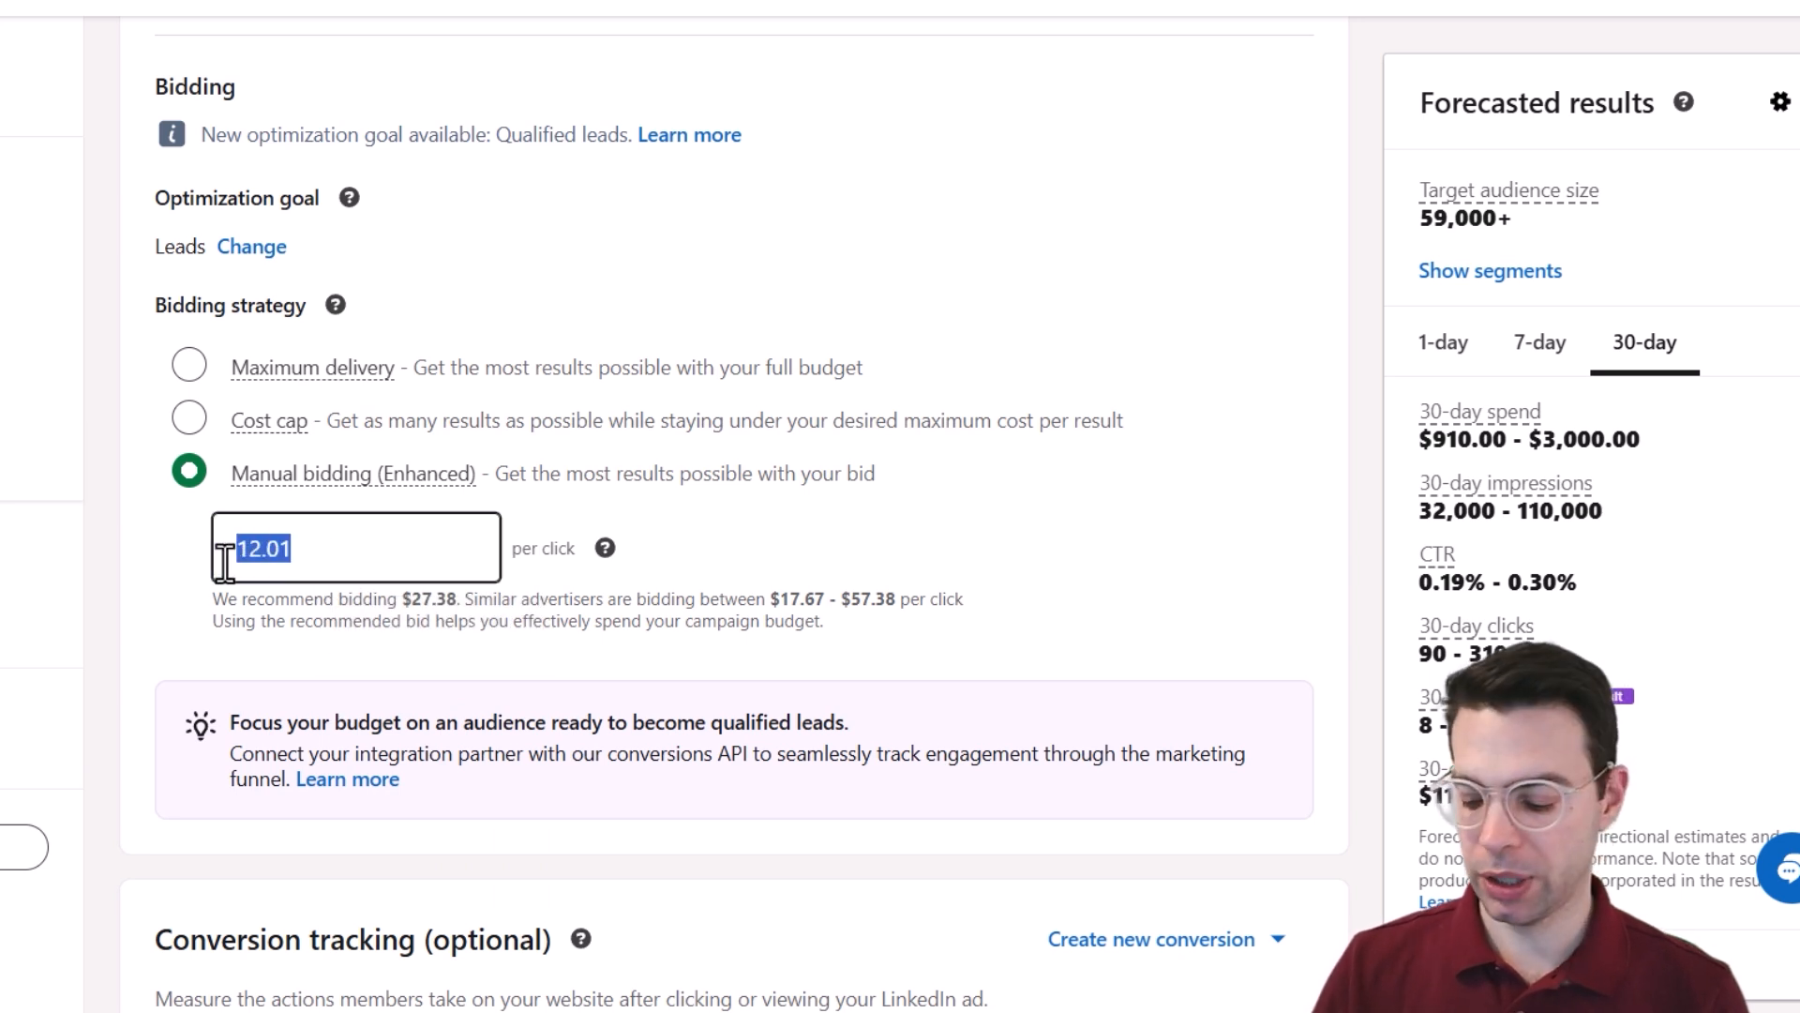
type("15")
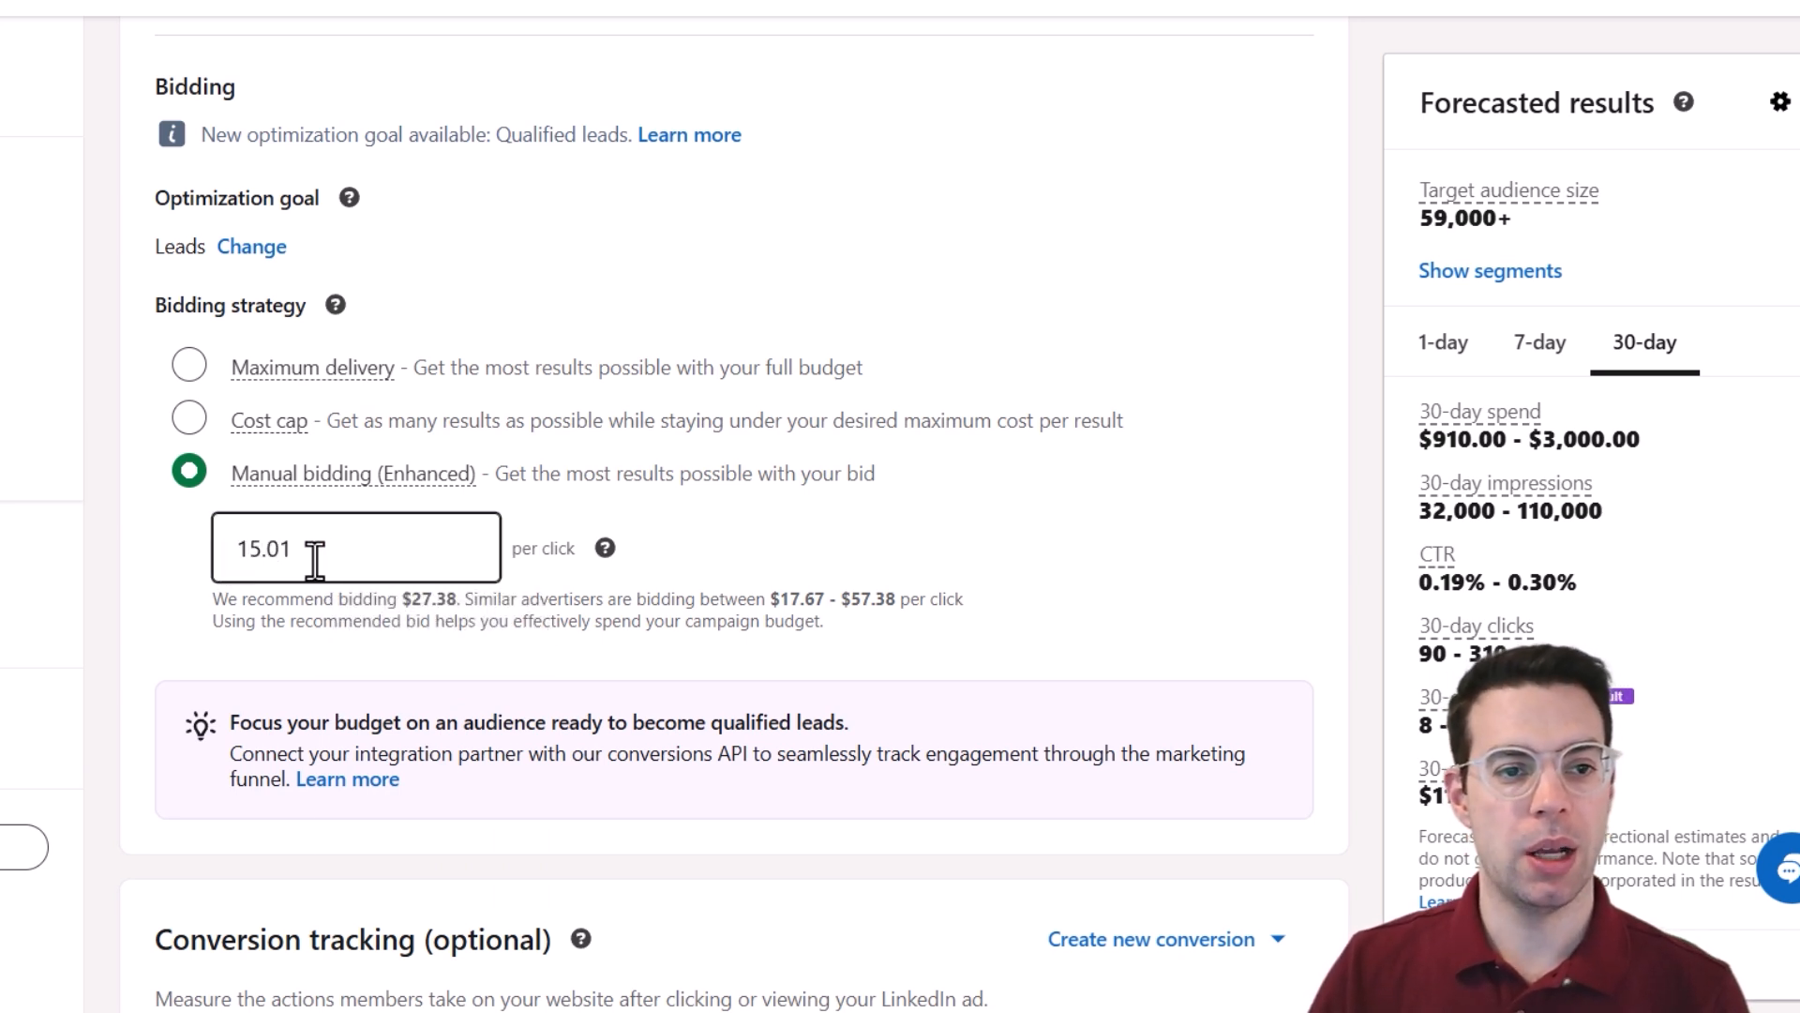
left_click_drag(315, 560, 206, 549)
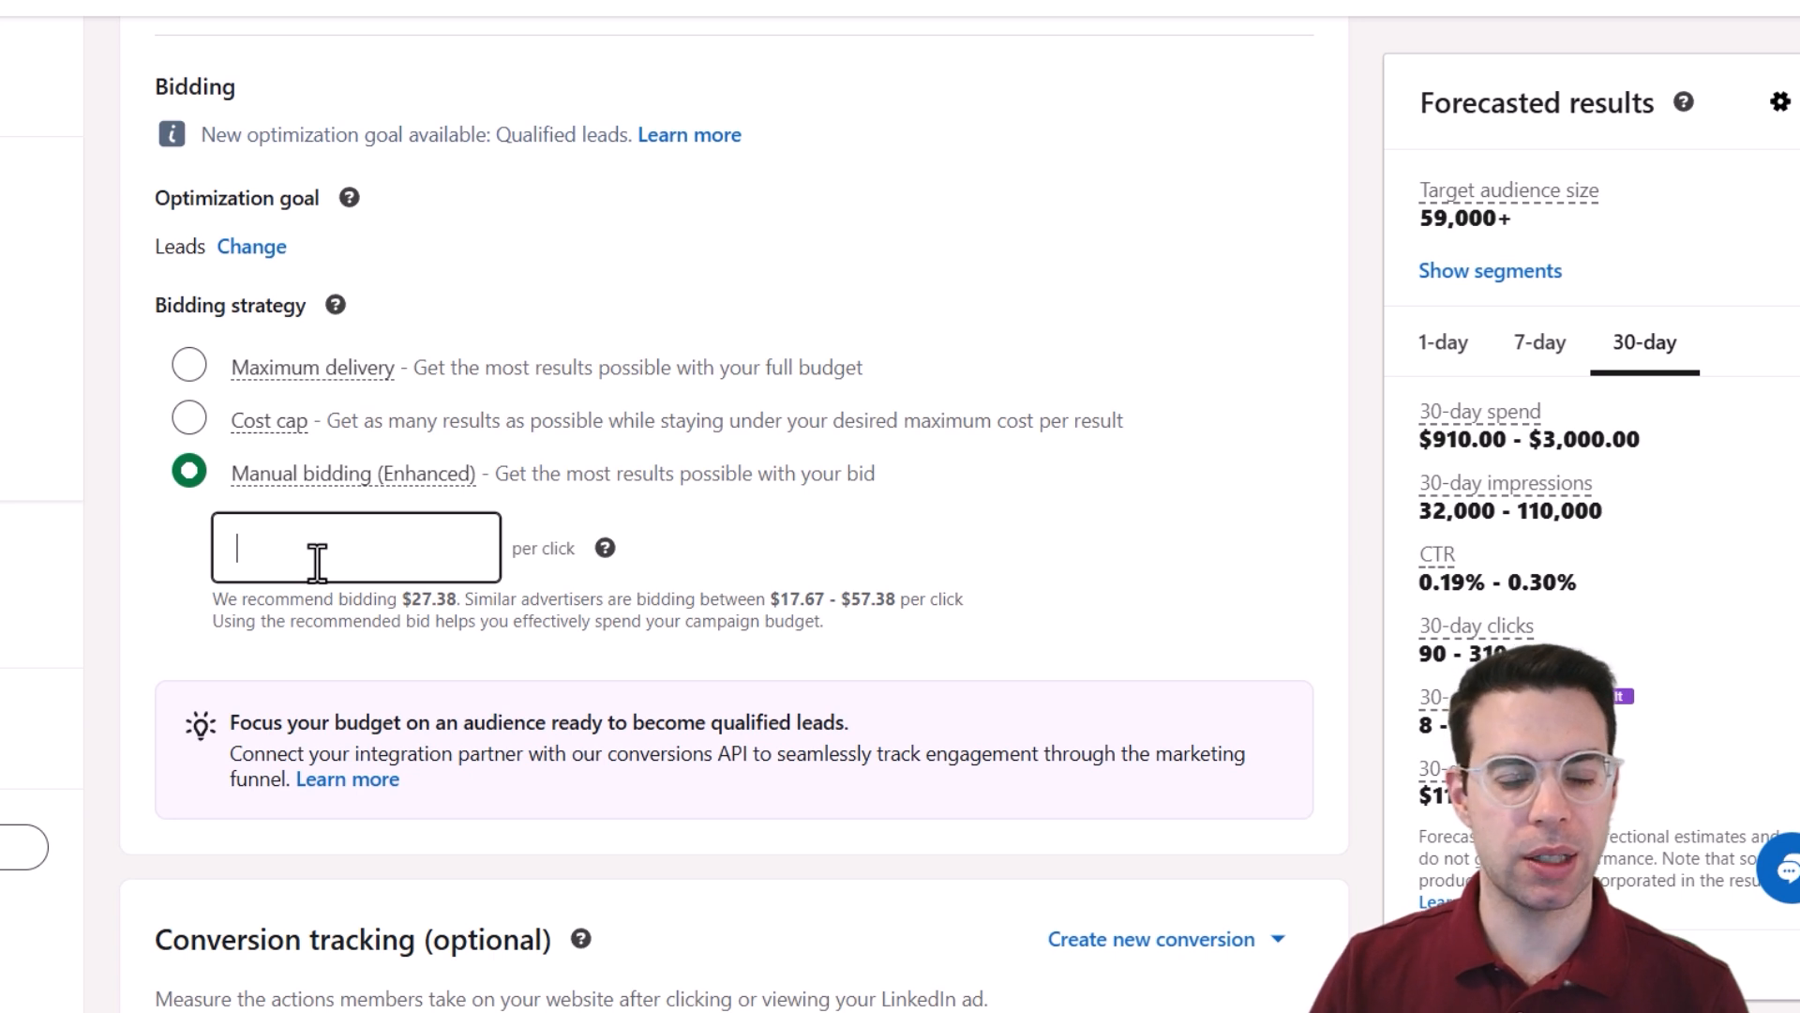
type("8")
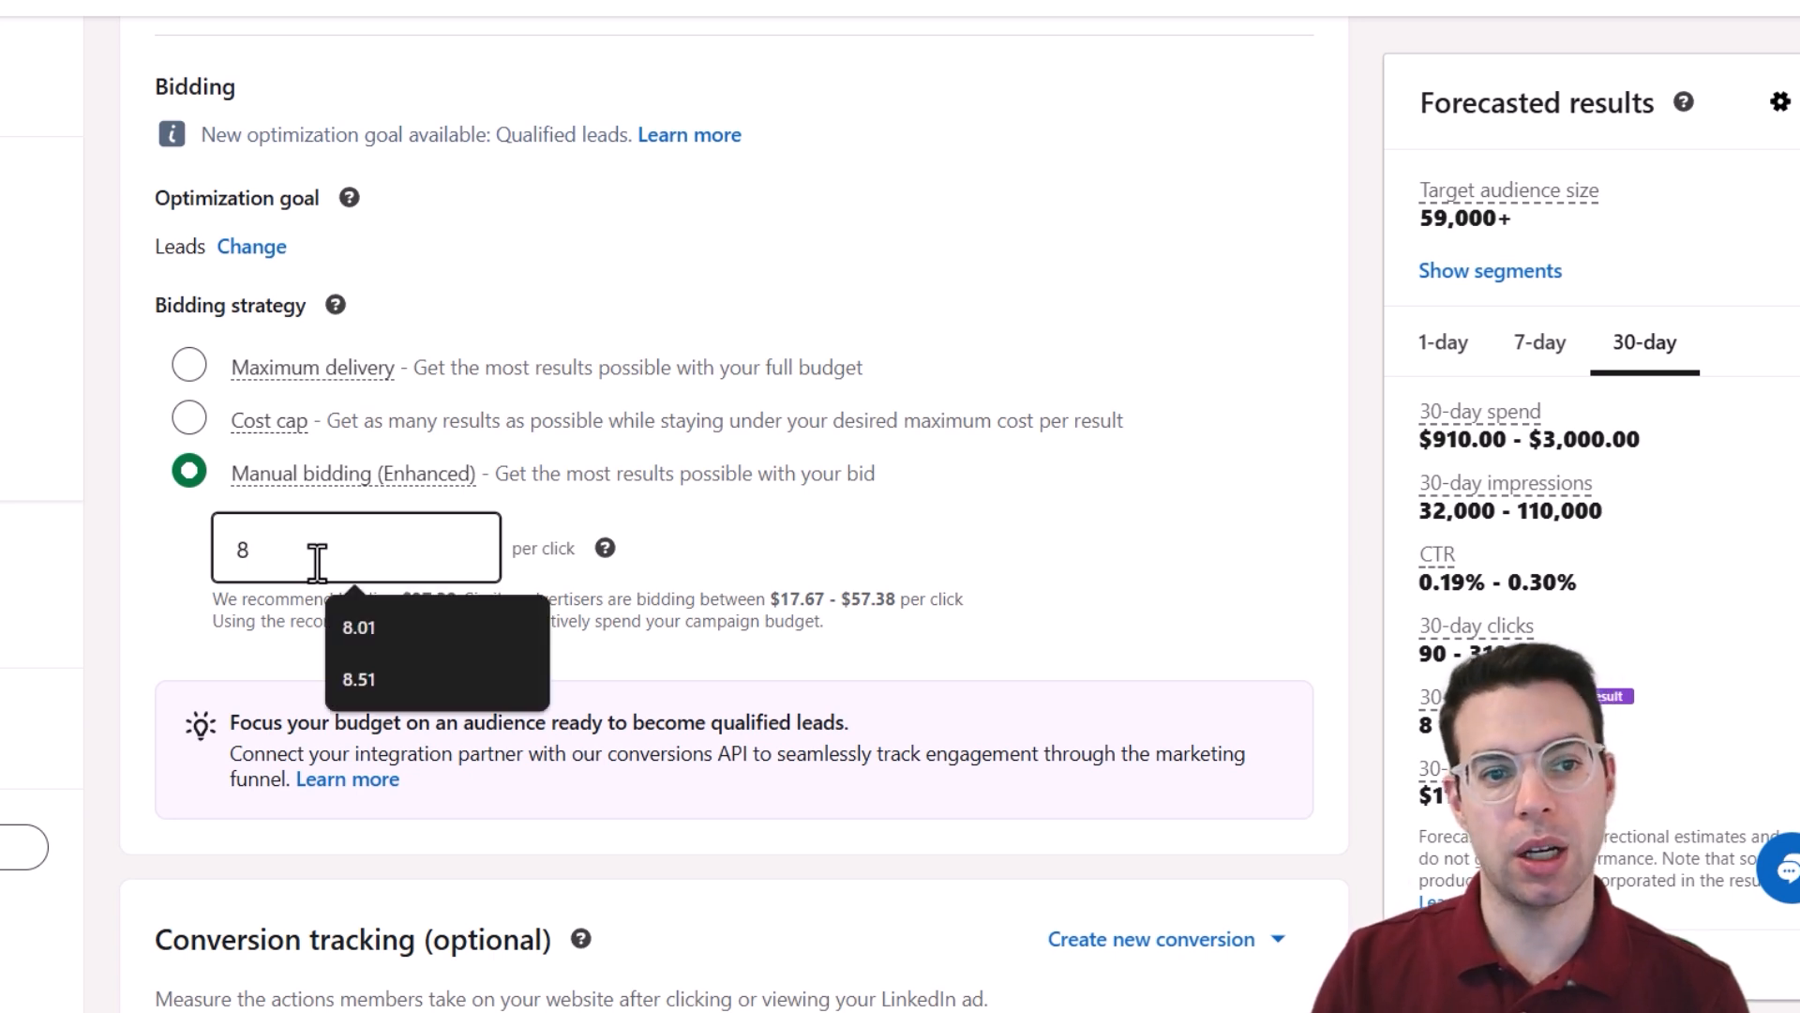
key("BackSpace")
type("7")
key("BackSpace")
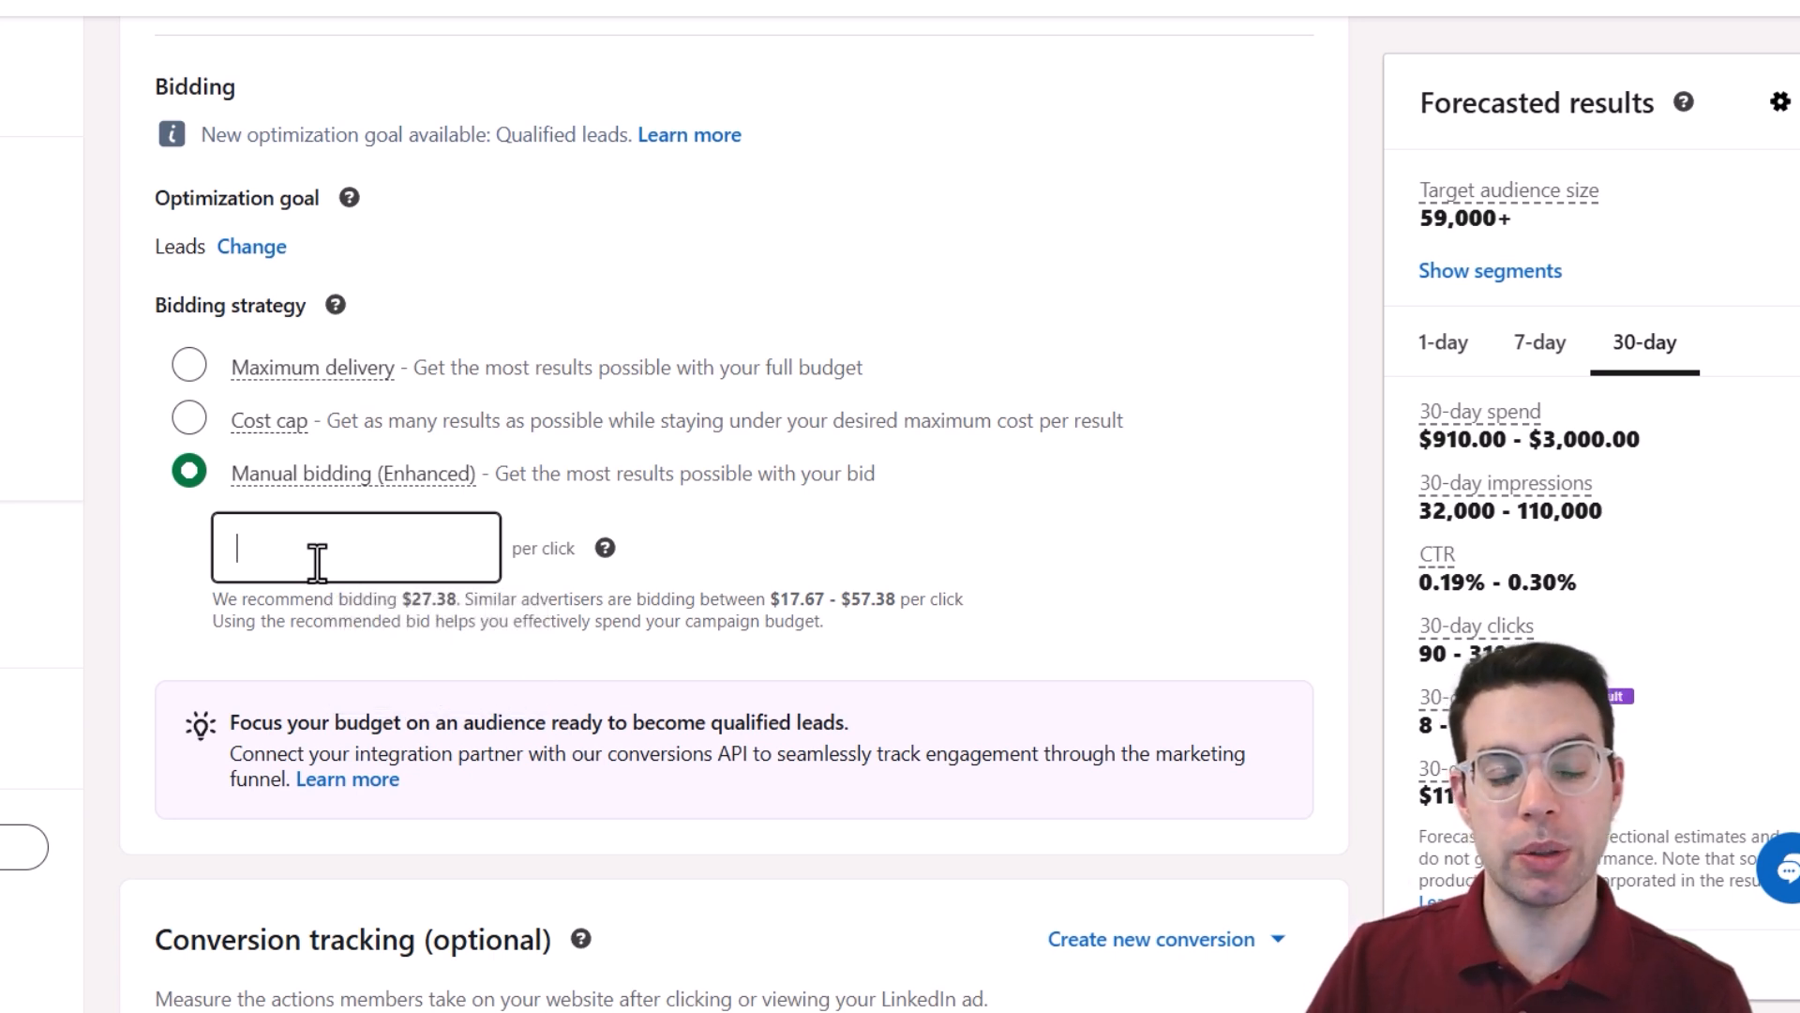
- Set the manual bid to $12.01 per click and check it against the range similar advertisers are bidding
left_click(349, 563)
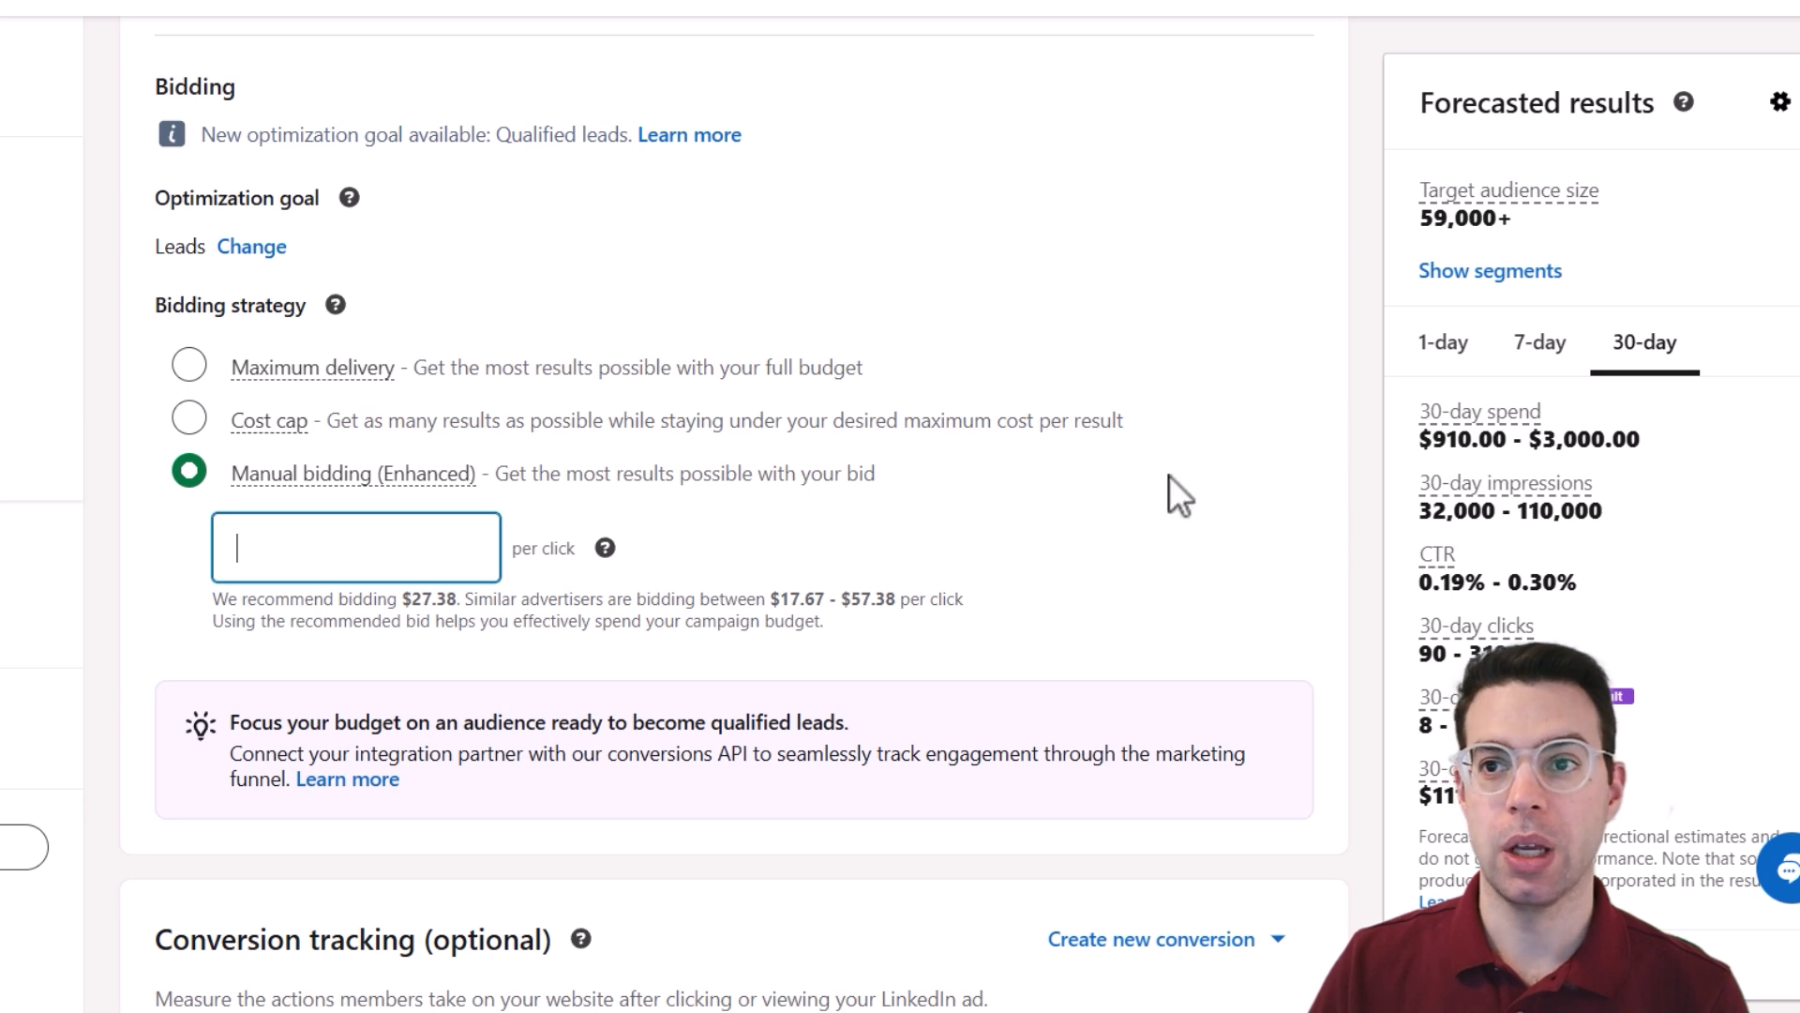
left_click(362, 551)
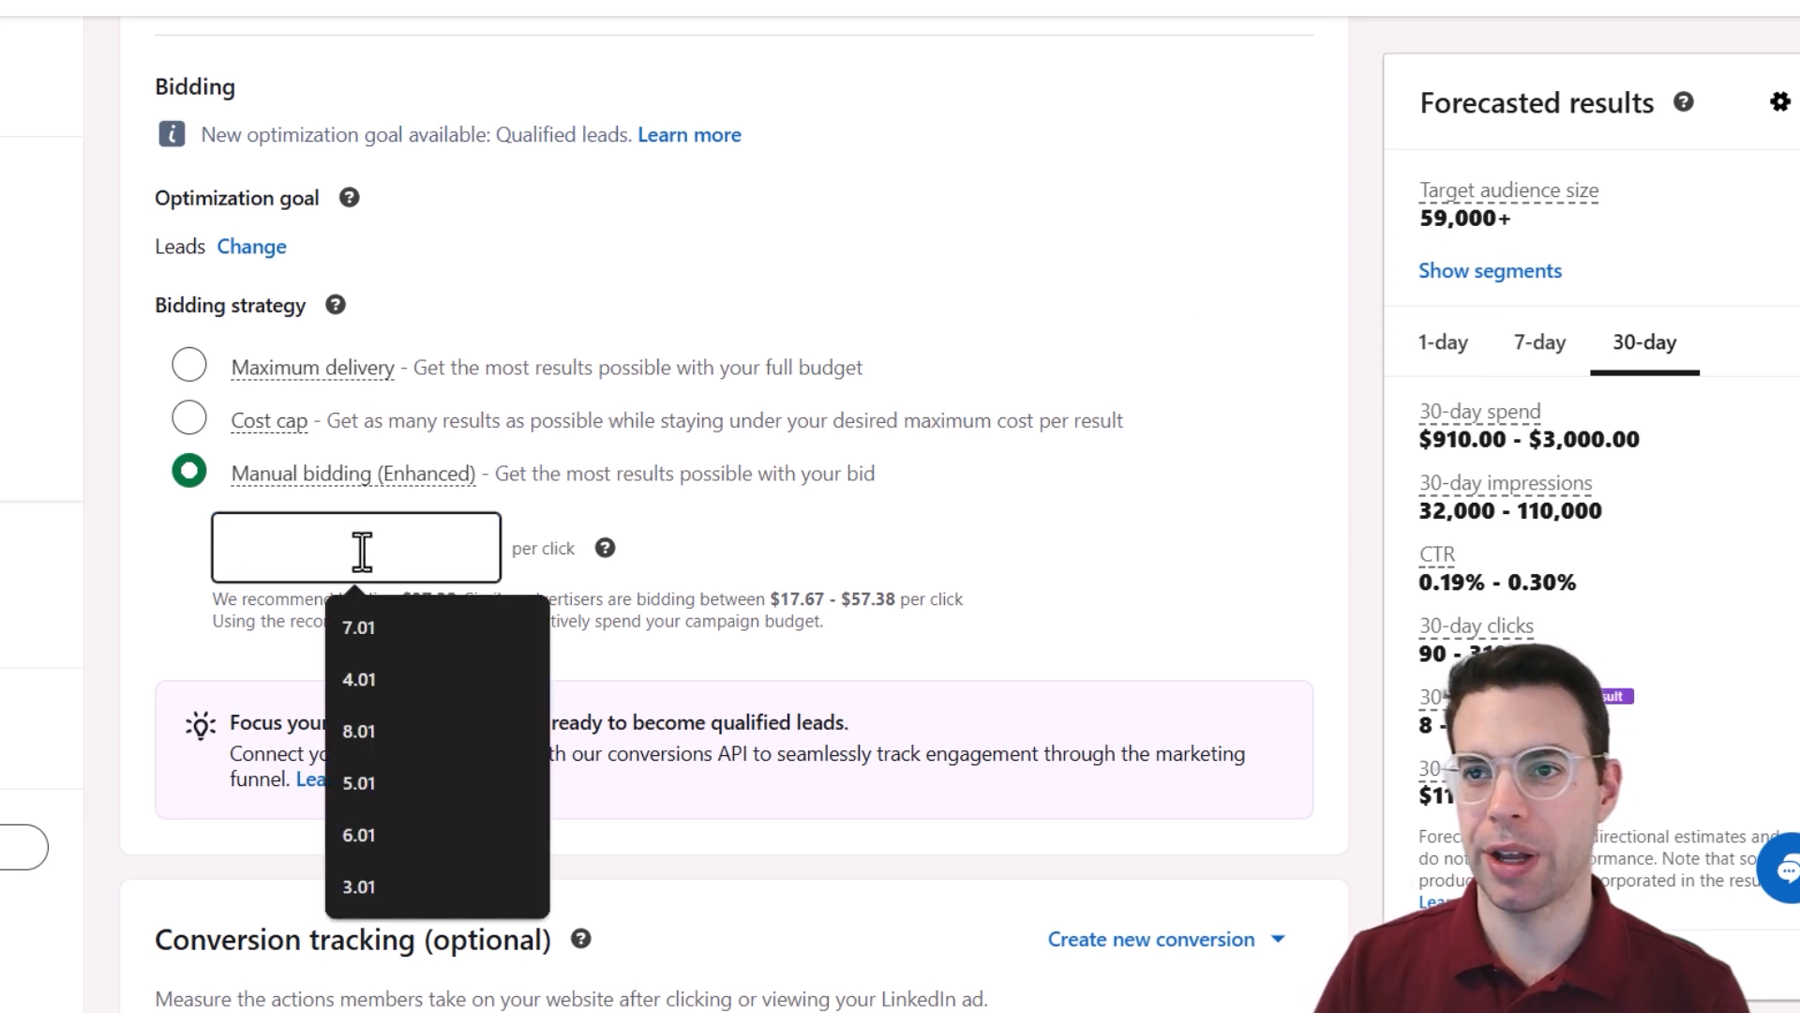
type("12.01")
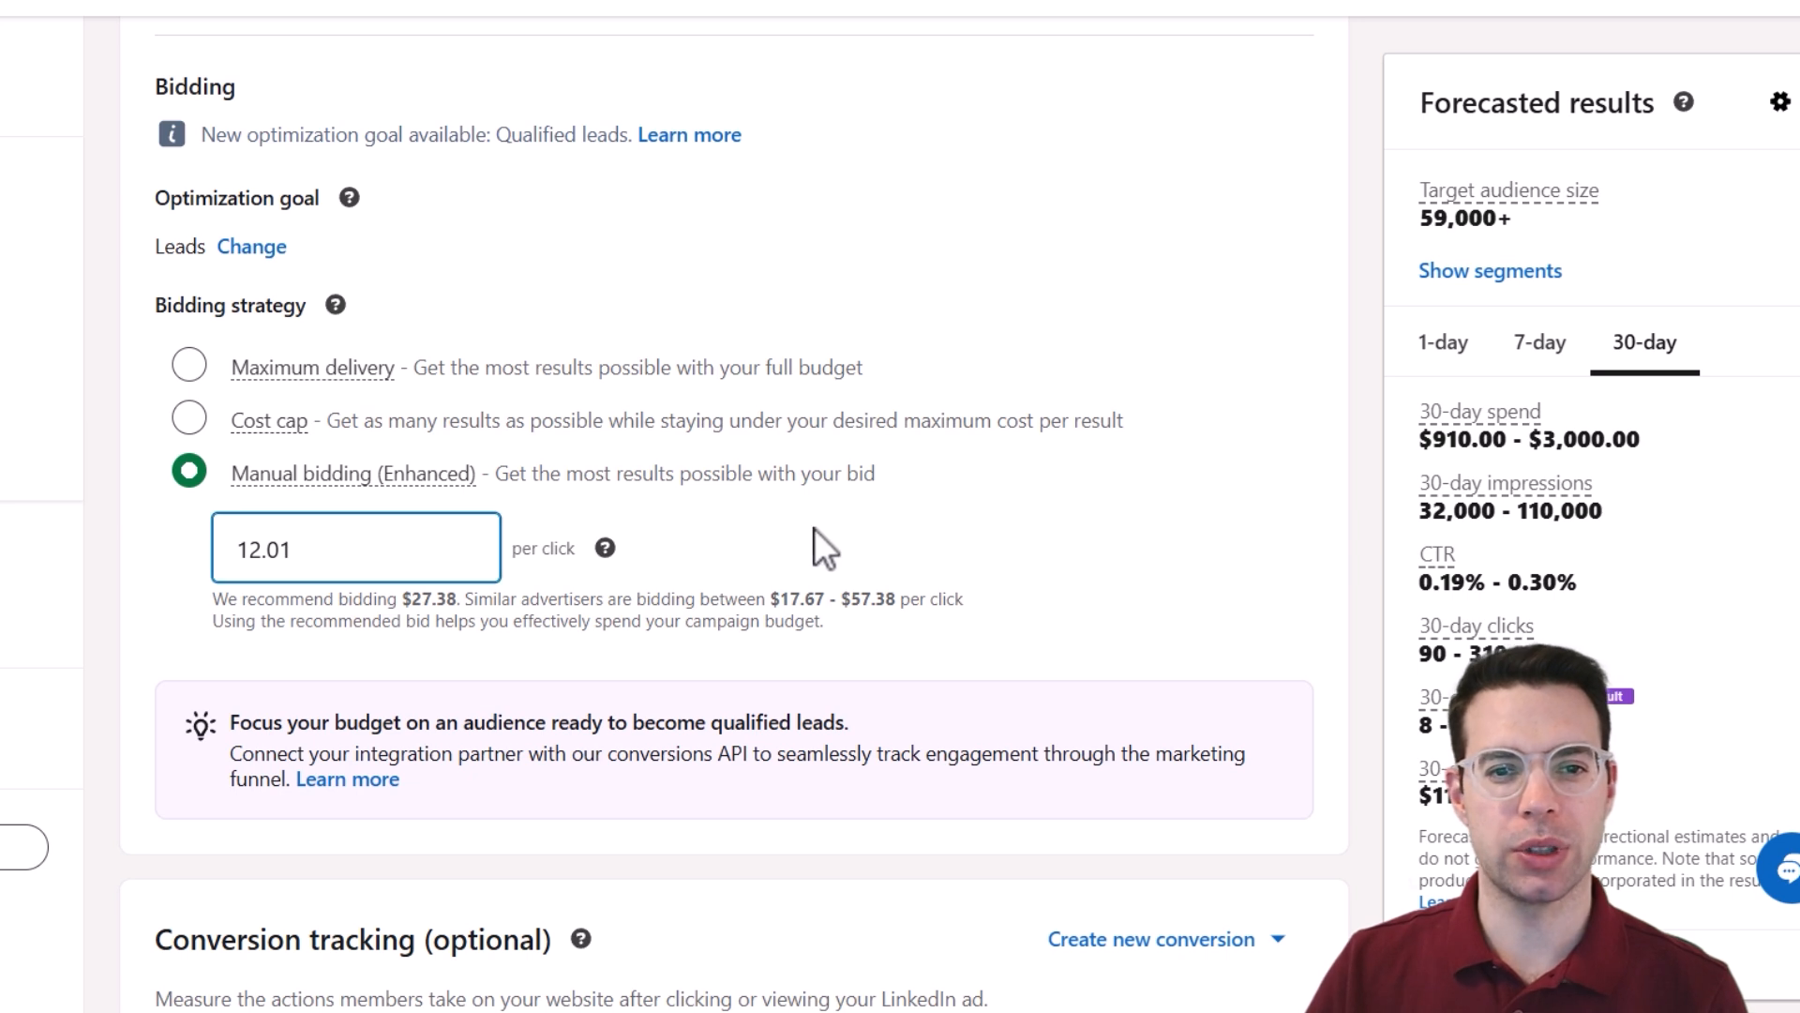
left_click(814, 527)
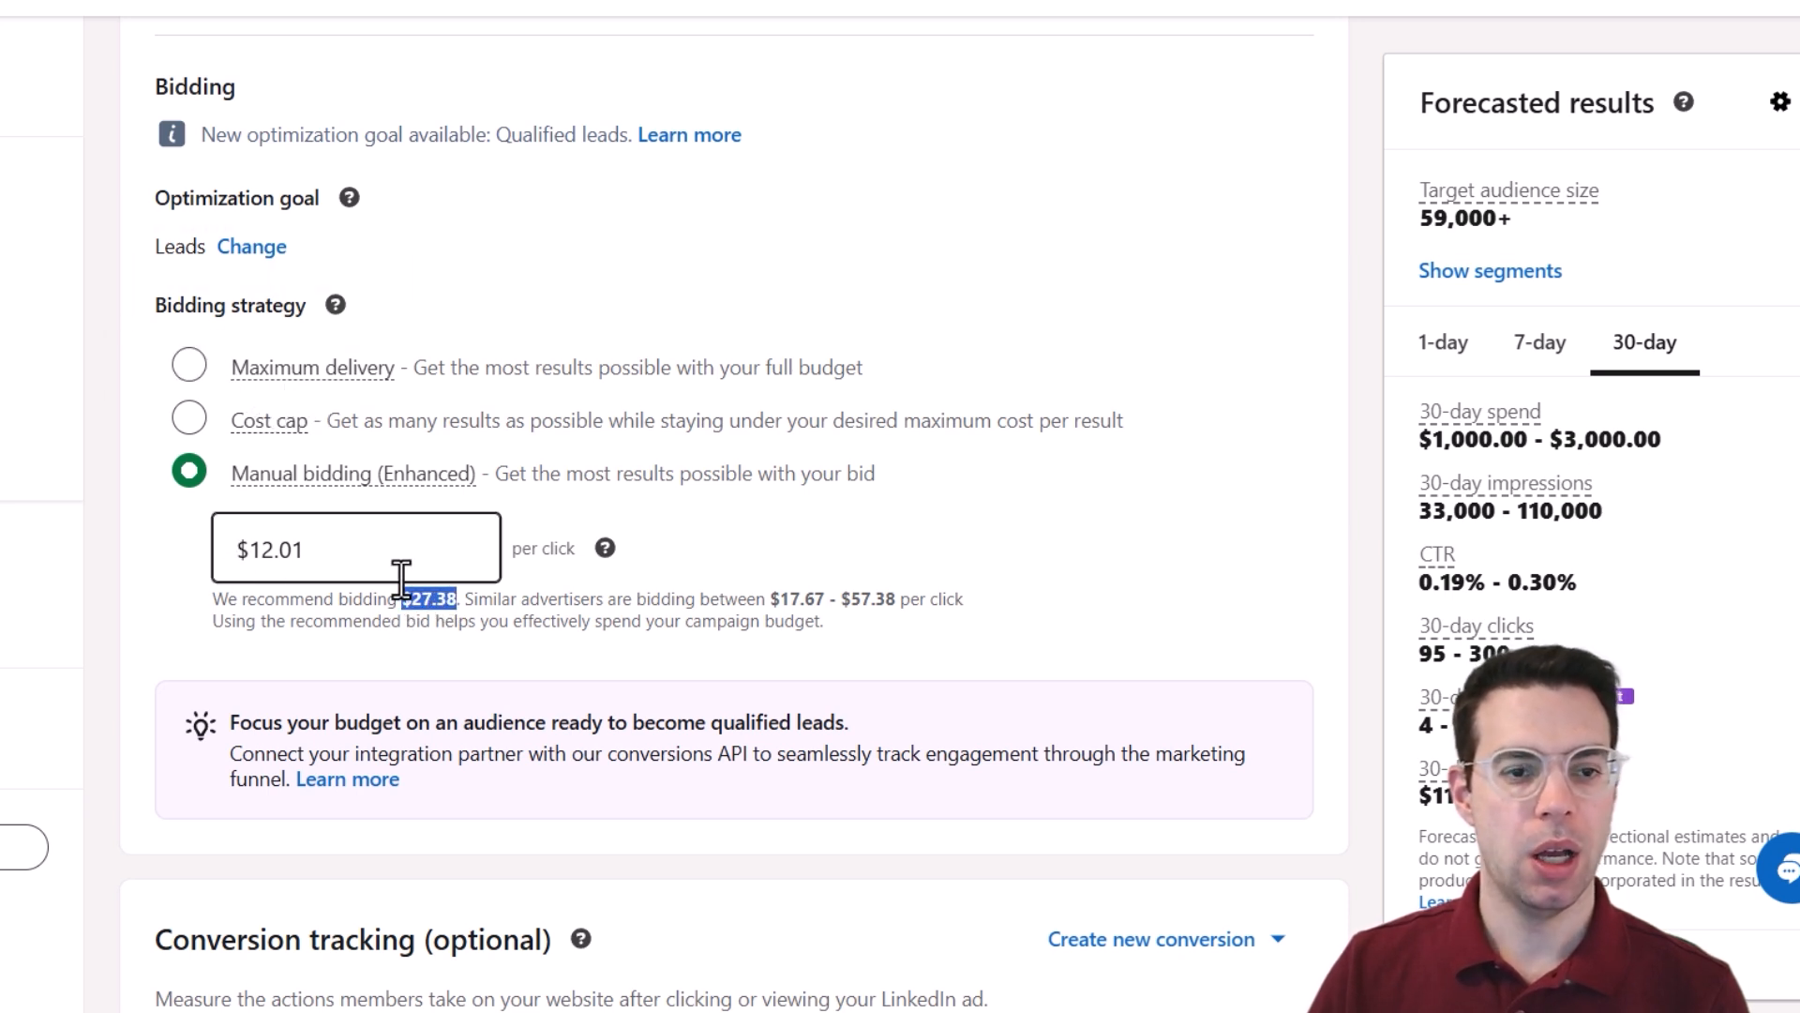
left_click_drag(771, 598, 896, 600)
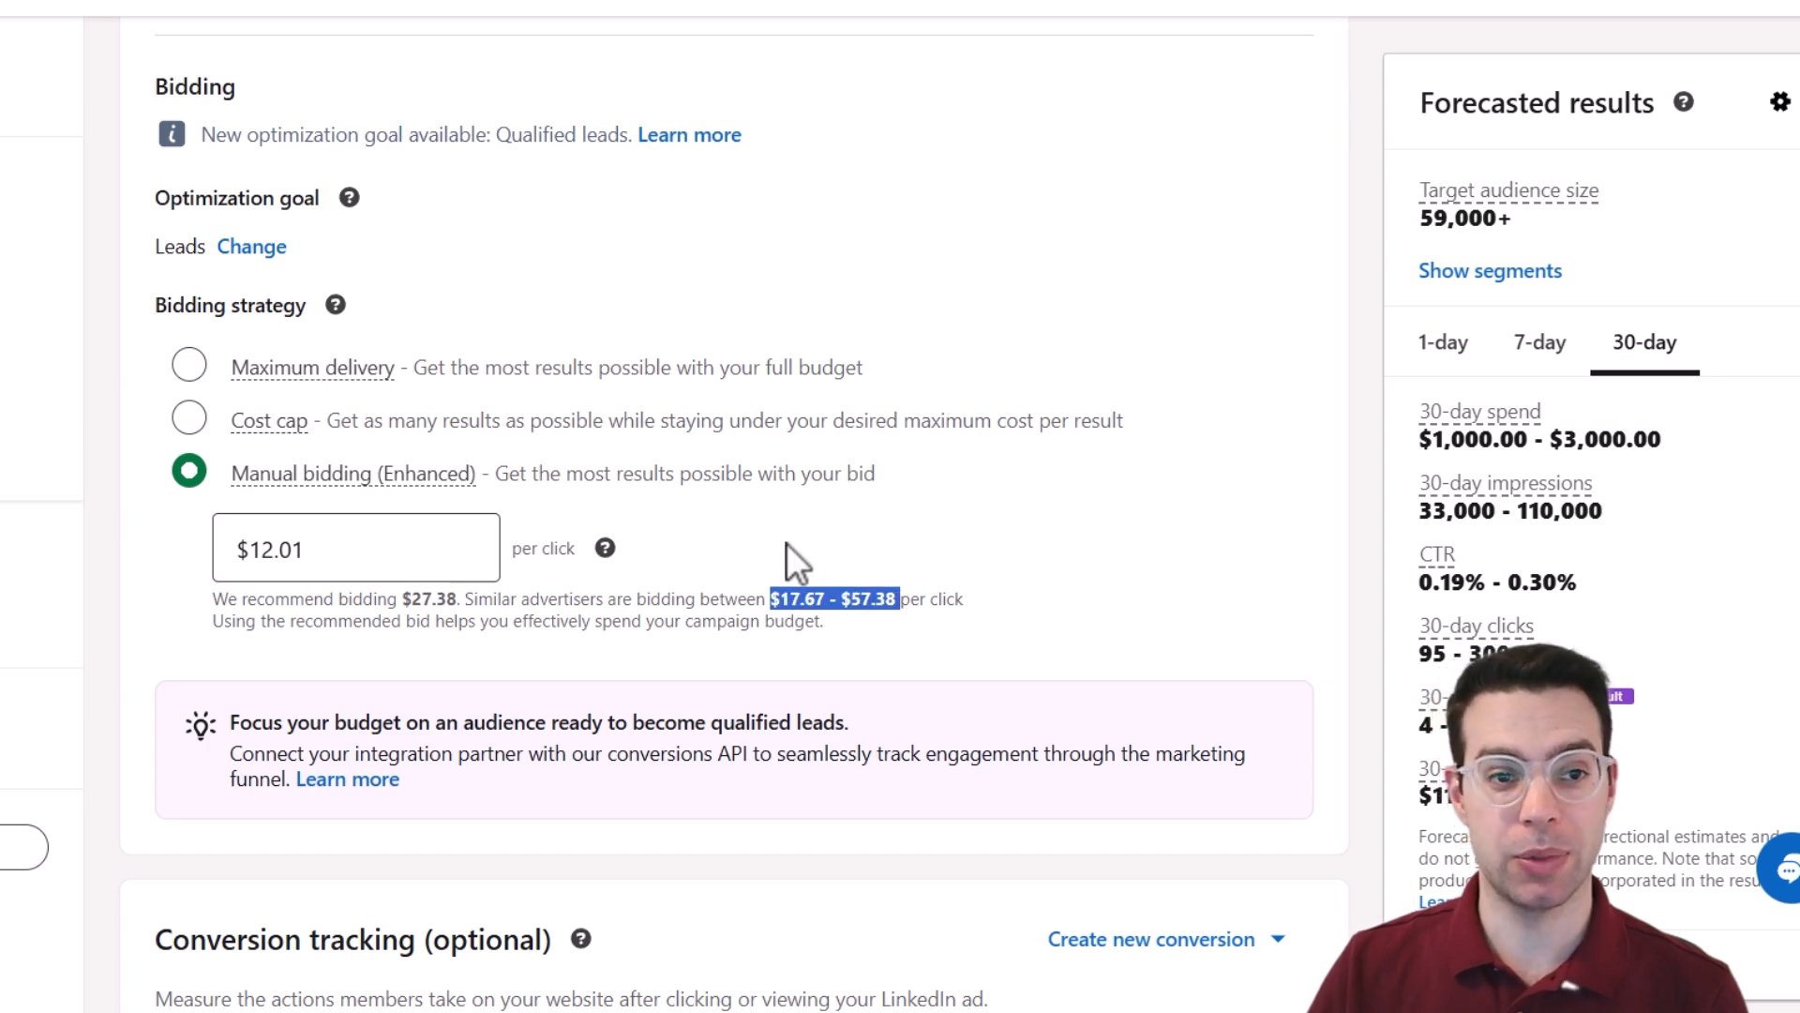
scroll(859, 645, "down", 5)
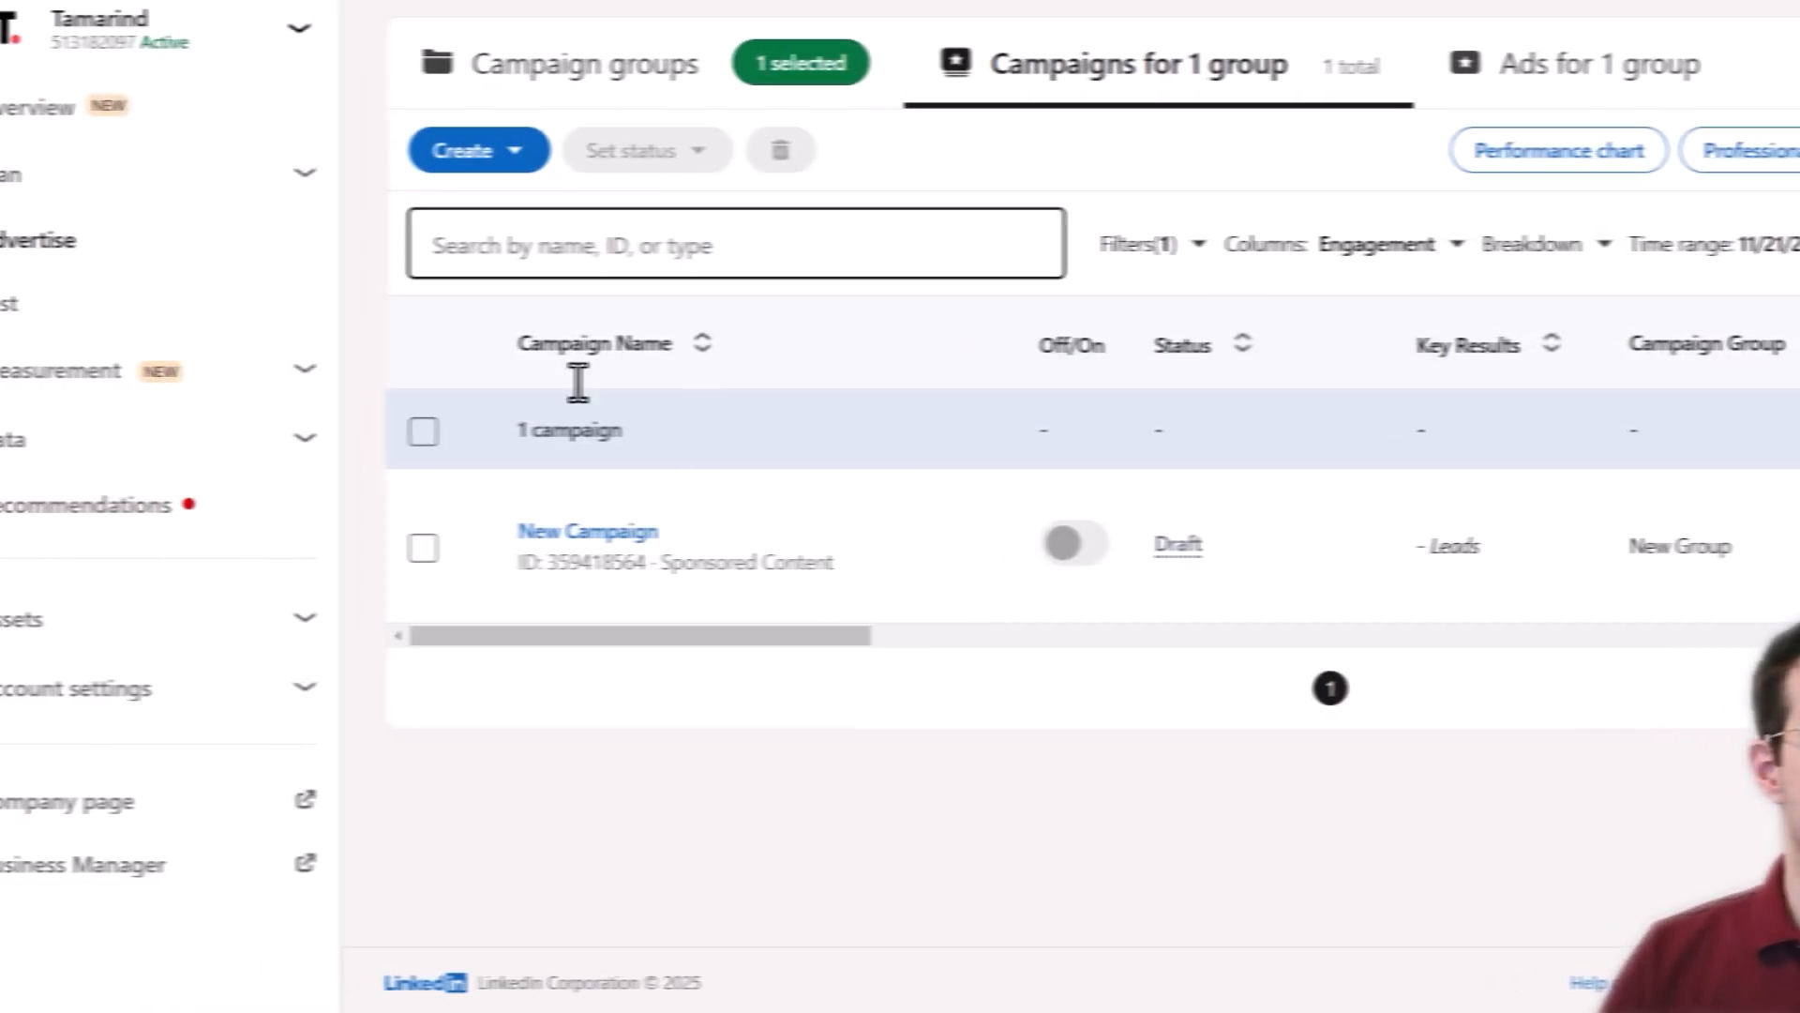
- Start a new lead generation form from the account's assets and name it "New Form"
left_click(188, 619)
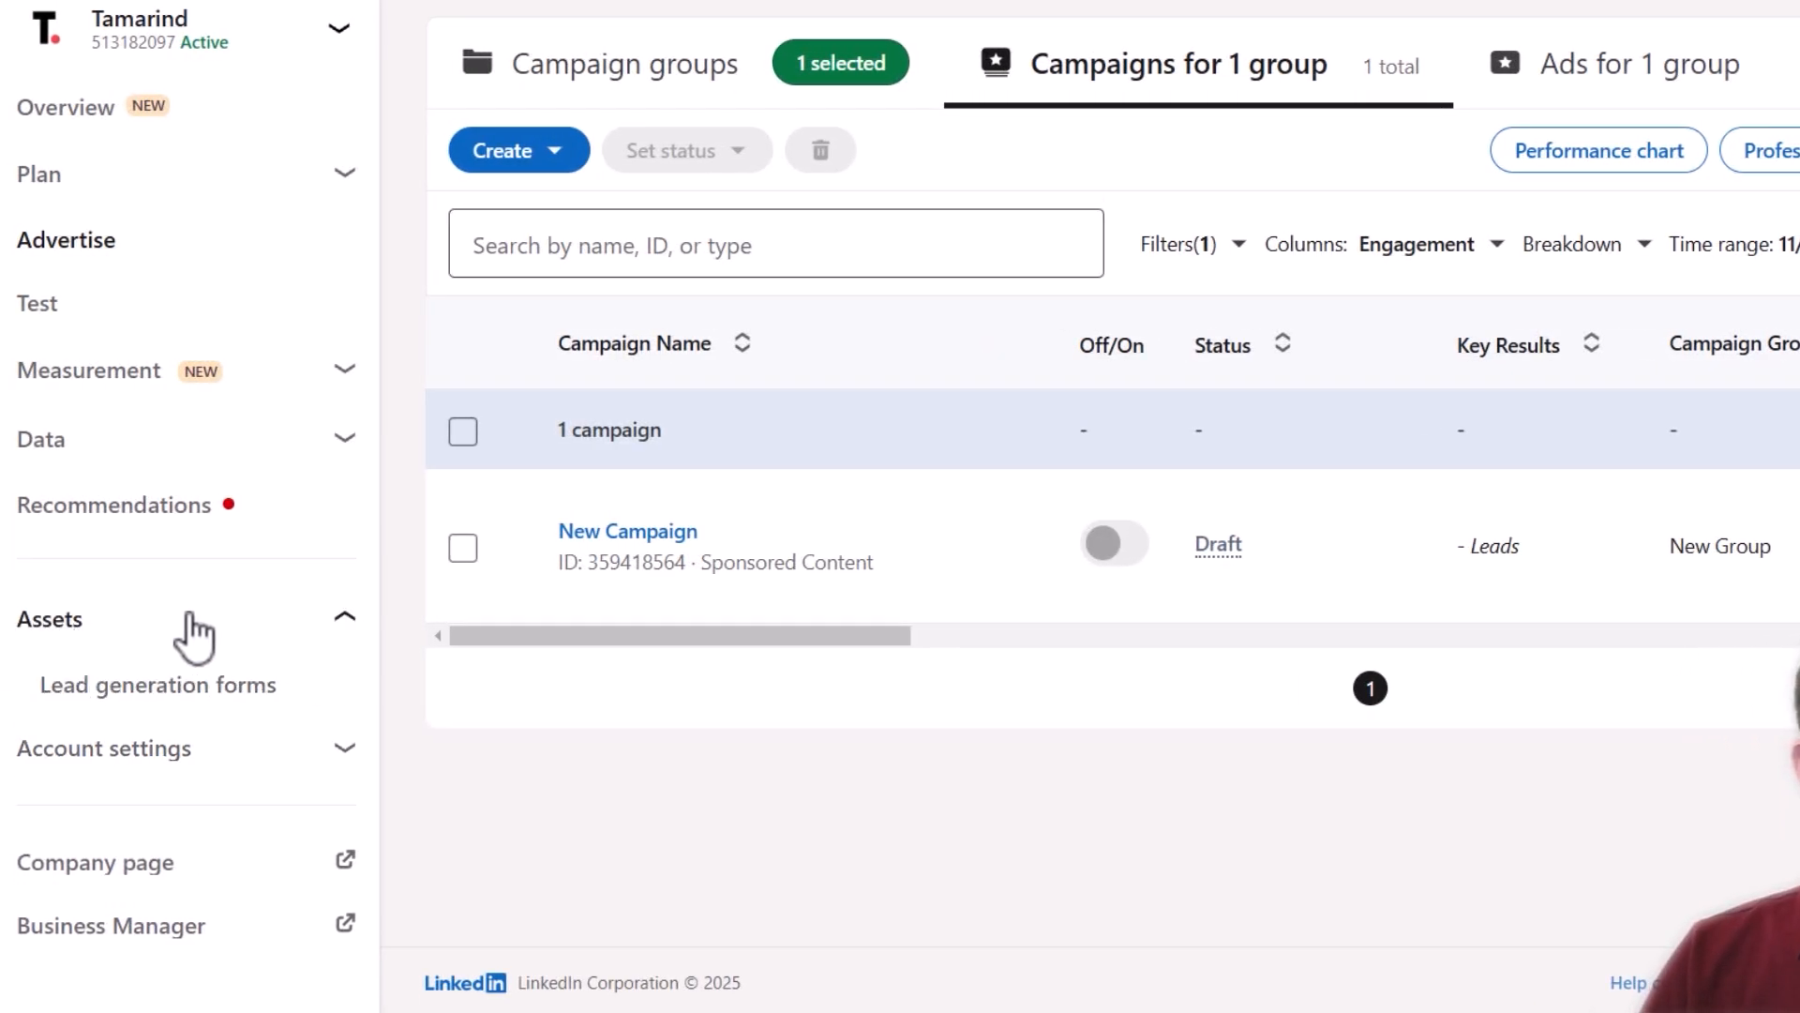
left_click(137, 693)
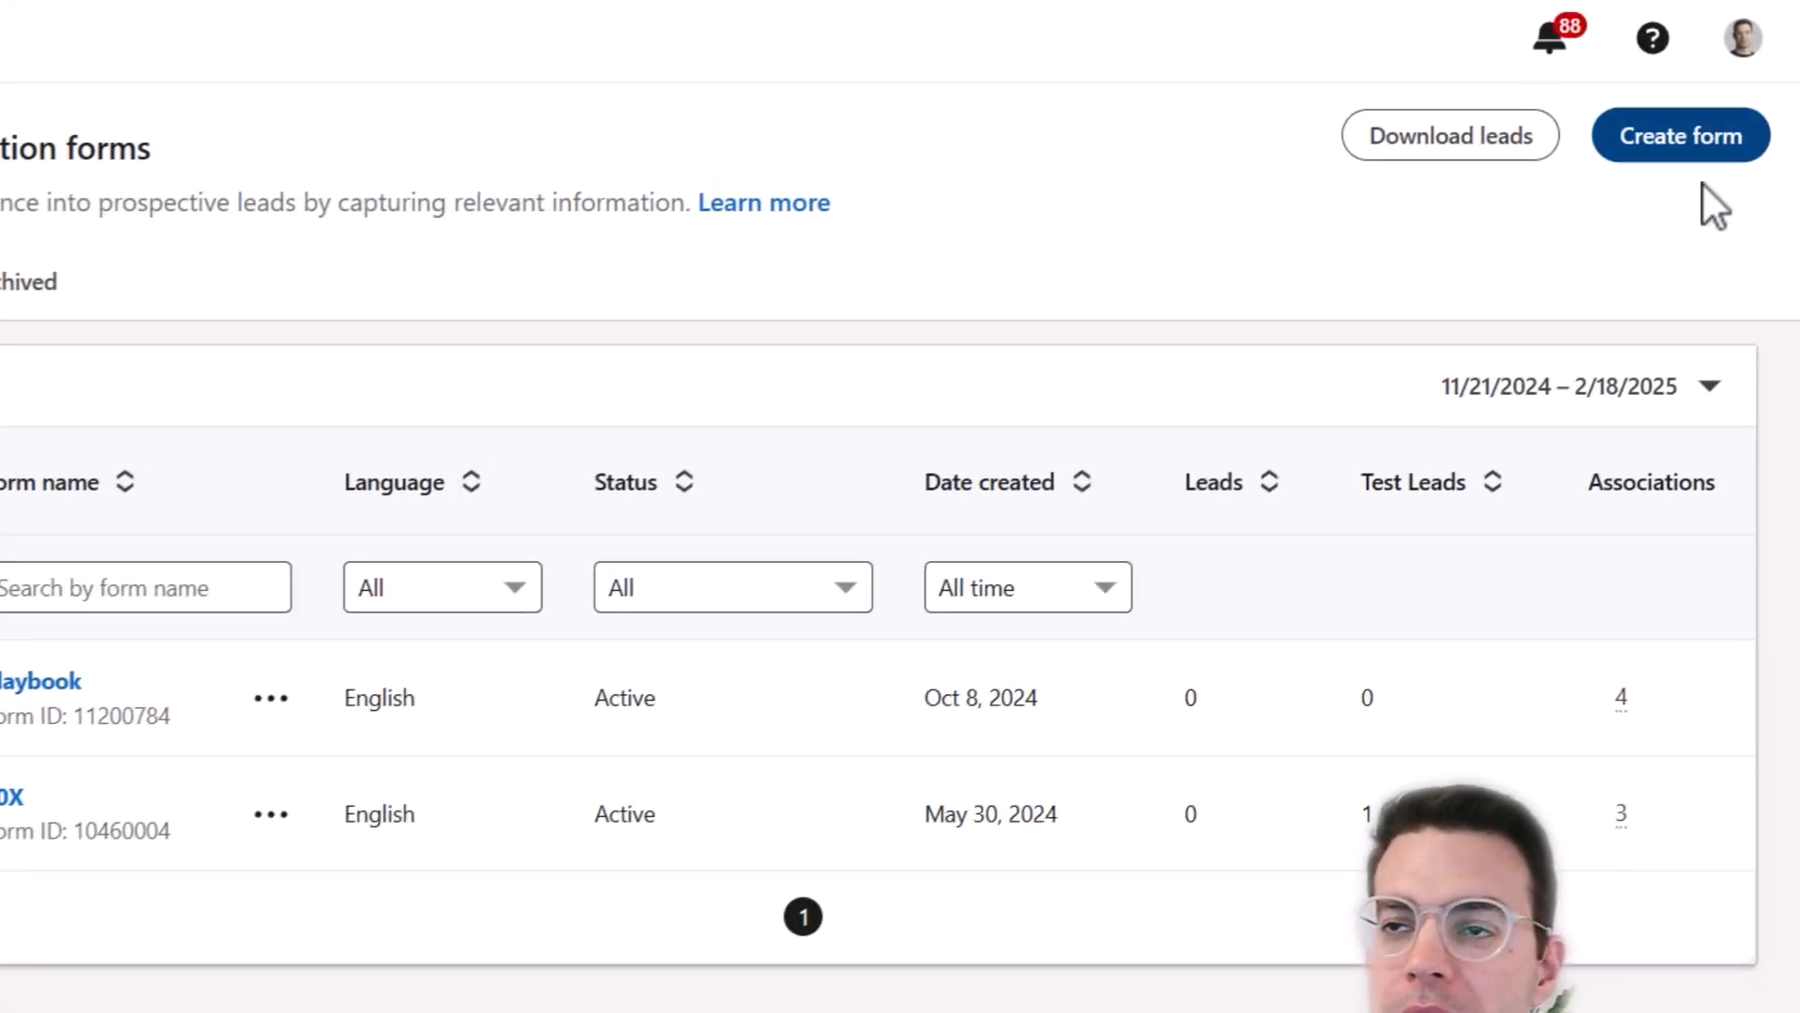
left_click(1708, 164)
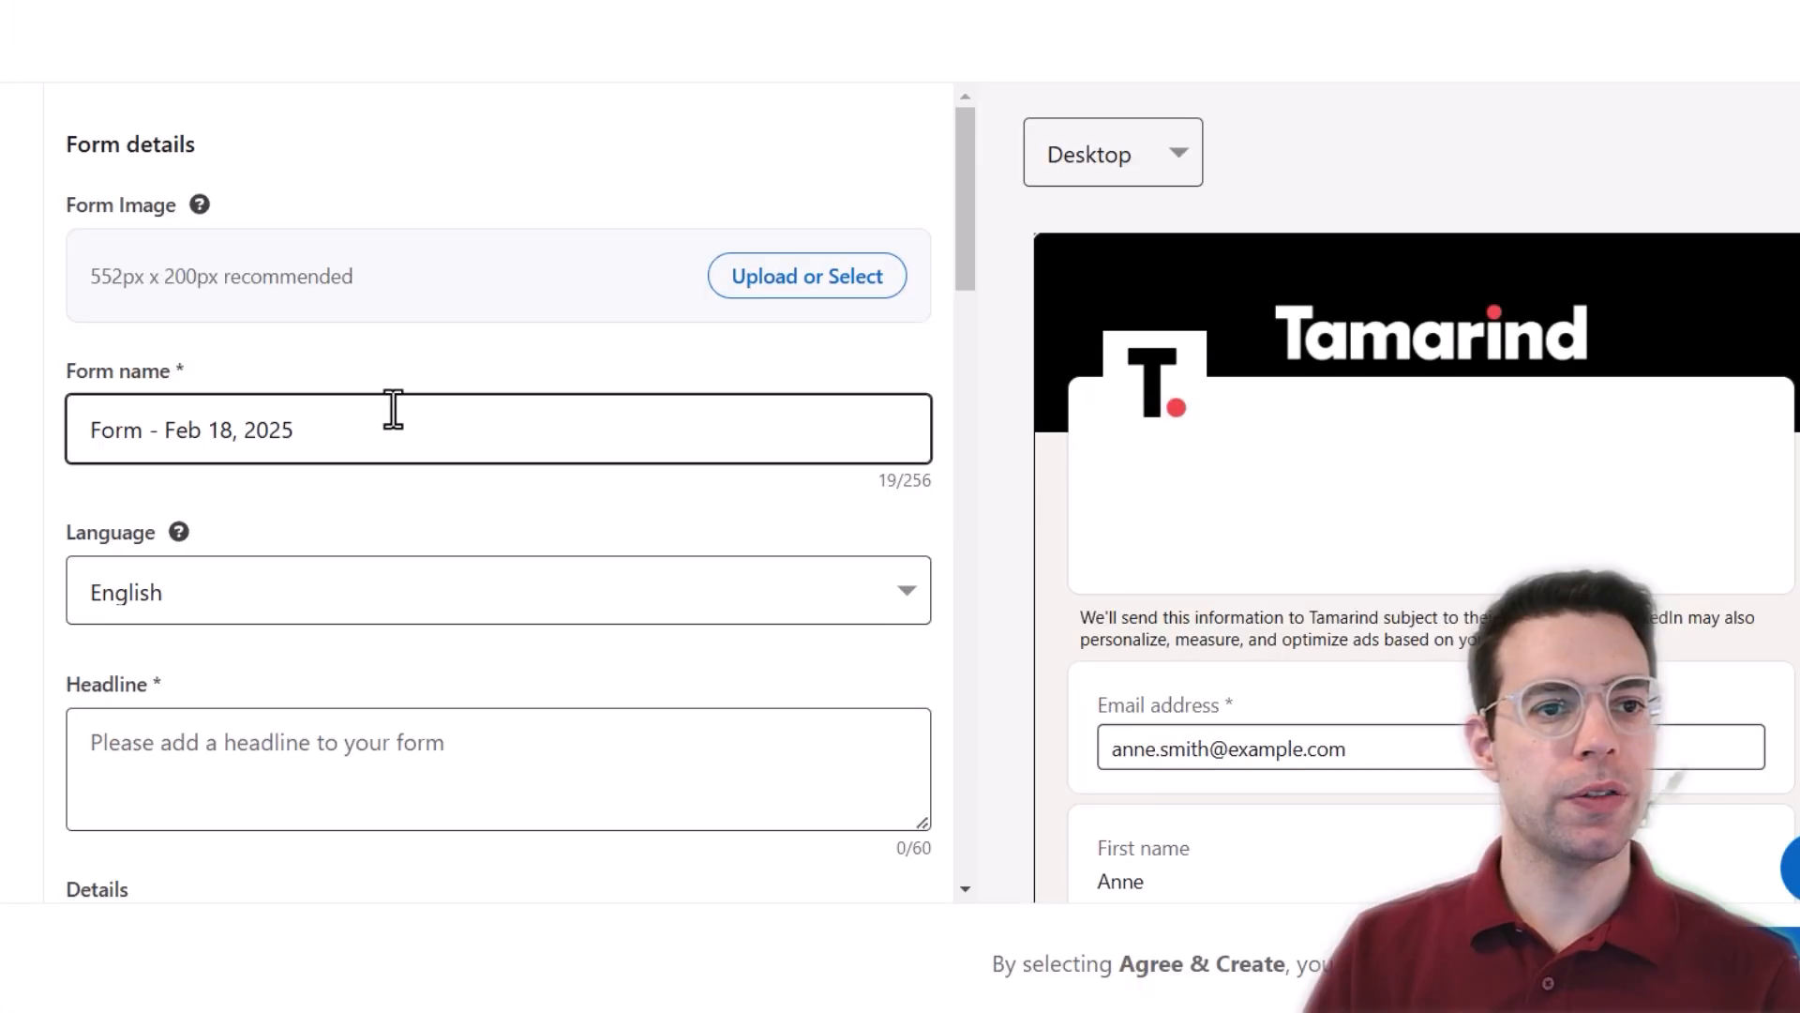
left_click_drag(355, 441, 70, 446)
type("Ne")
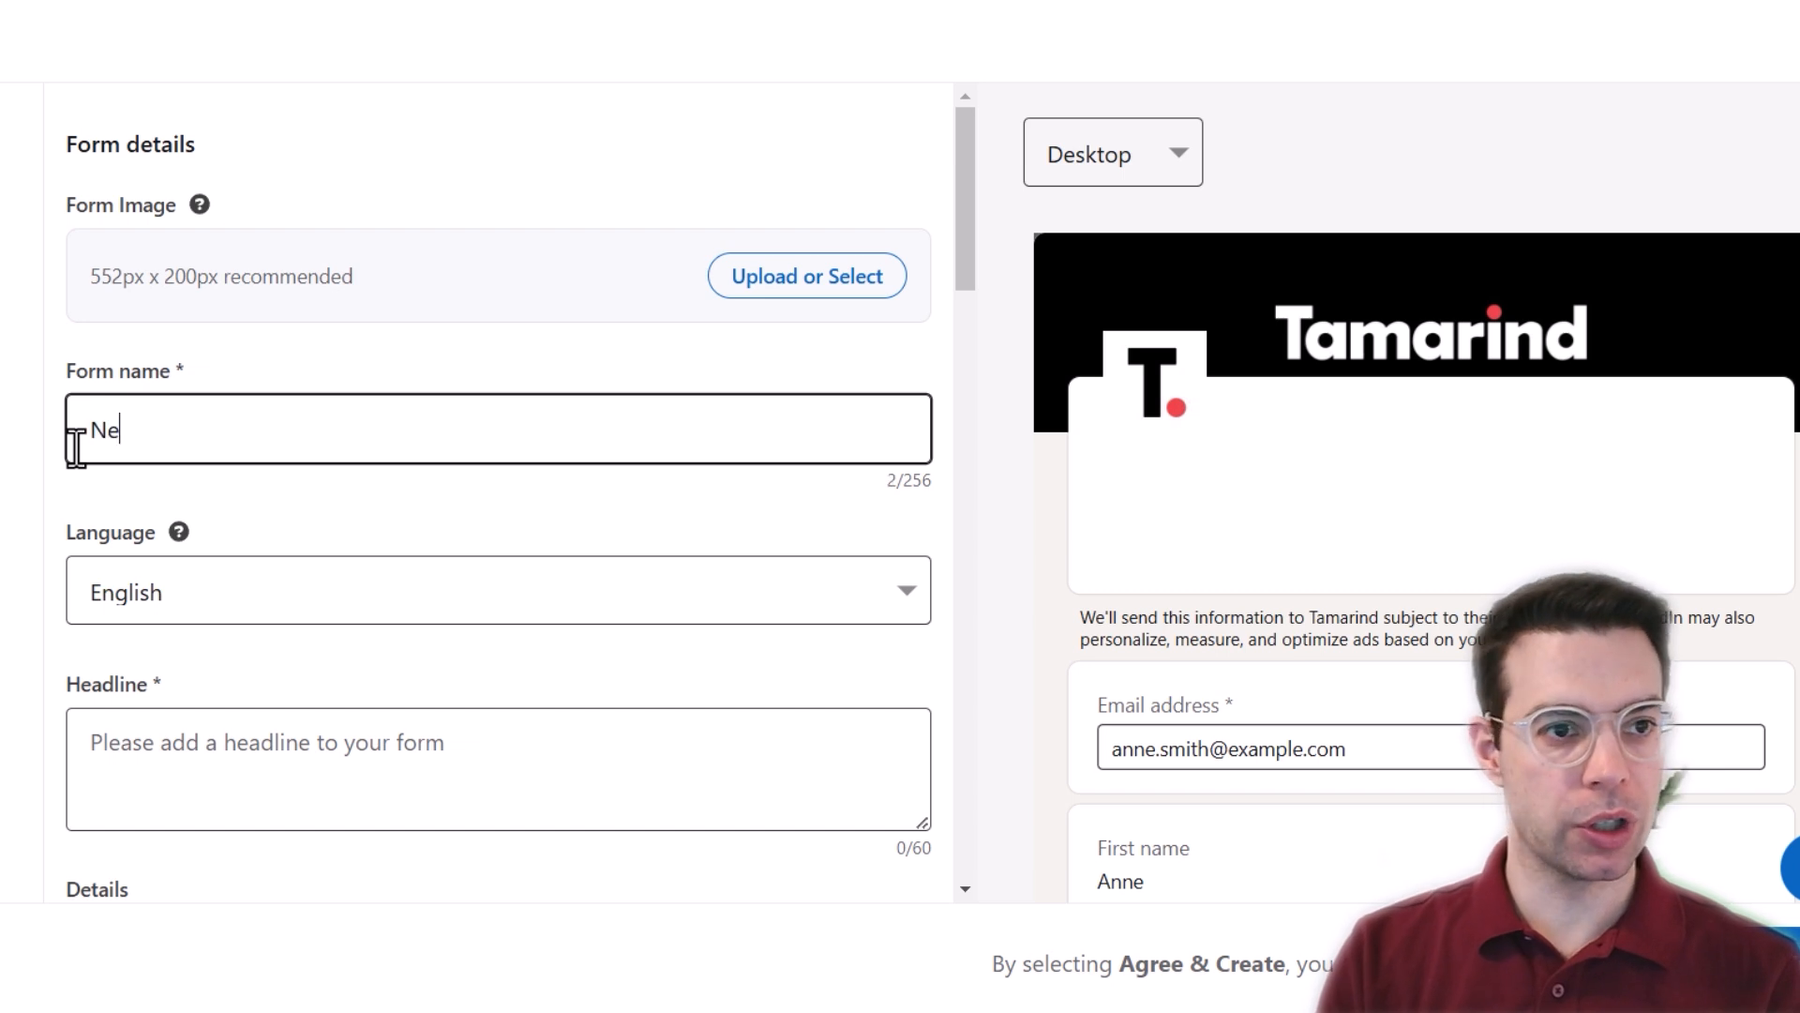
type("w Form")
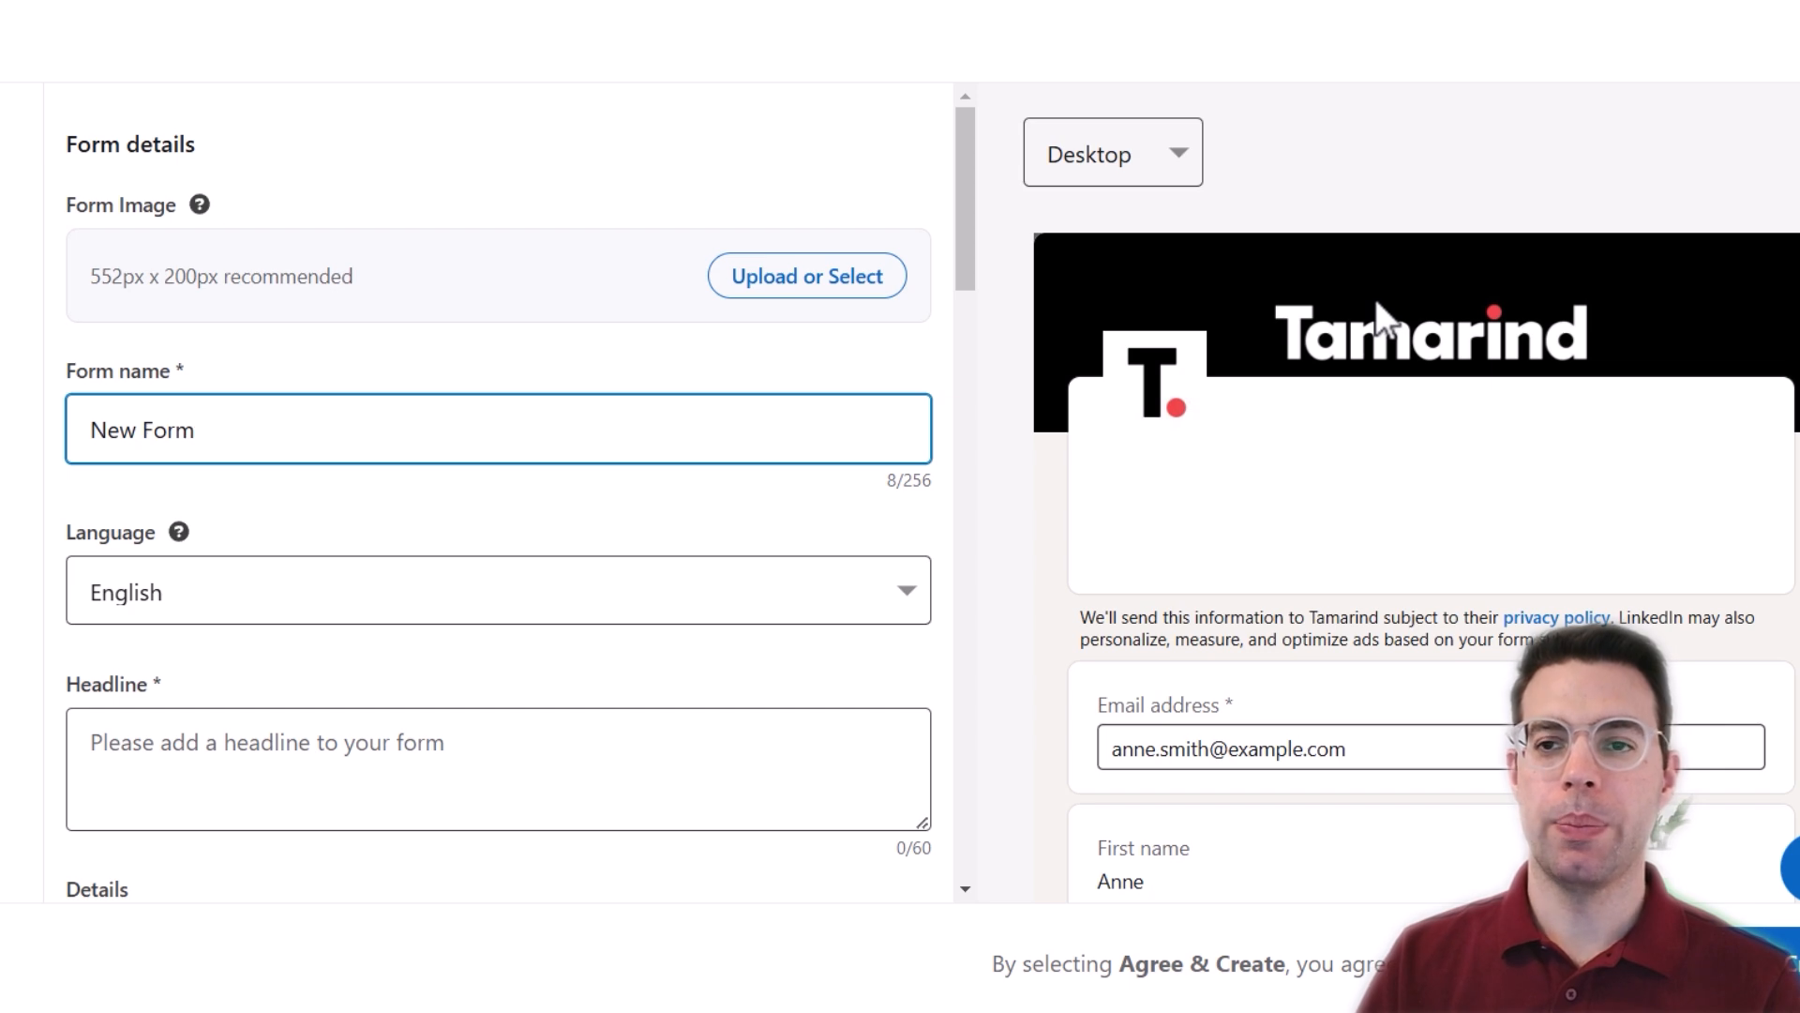
- Upload form-bg from the Desktop to the image library and use it as the form image
left_click(813, 305)
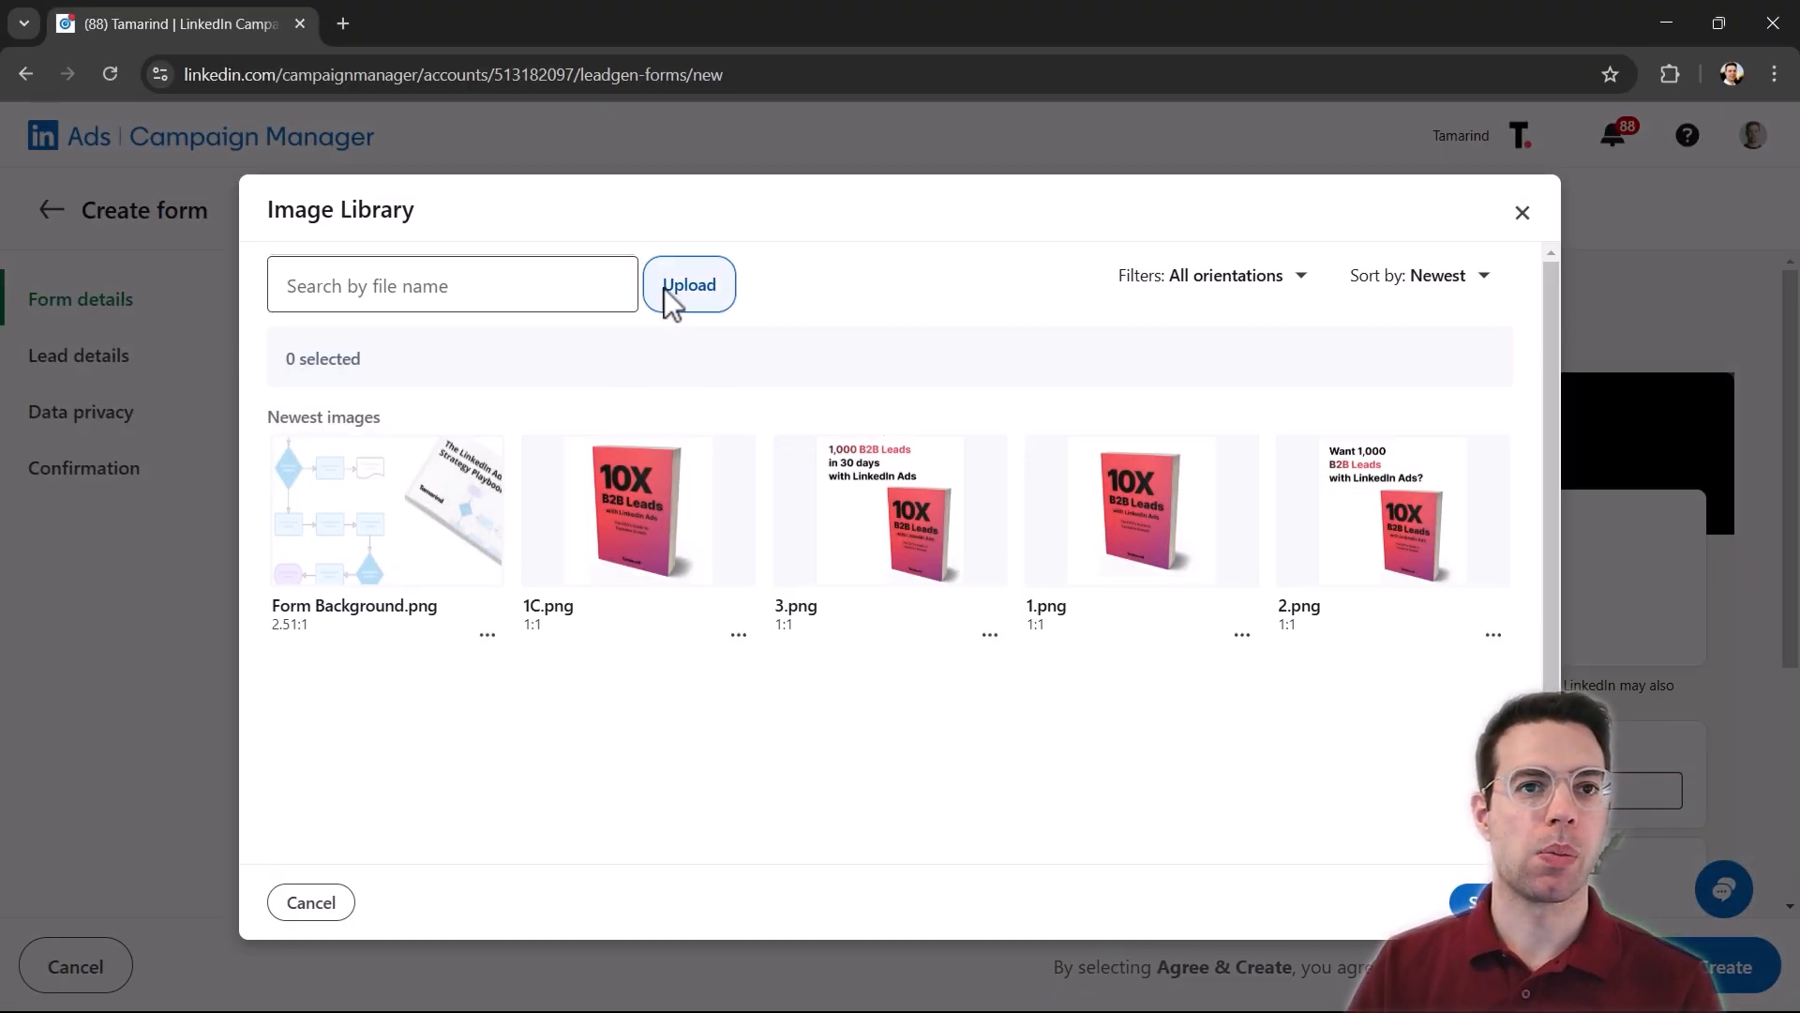
left_click(664, 289)
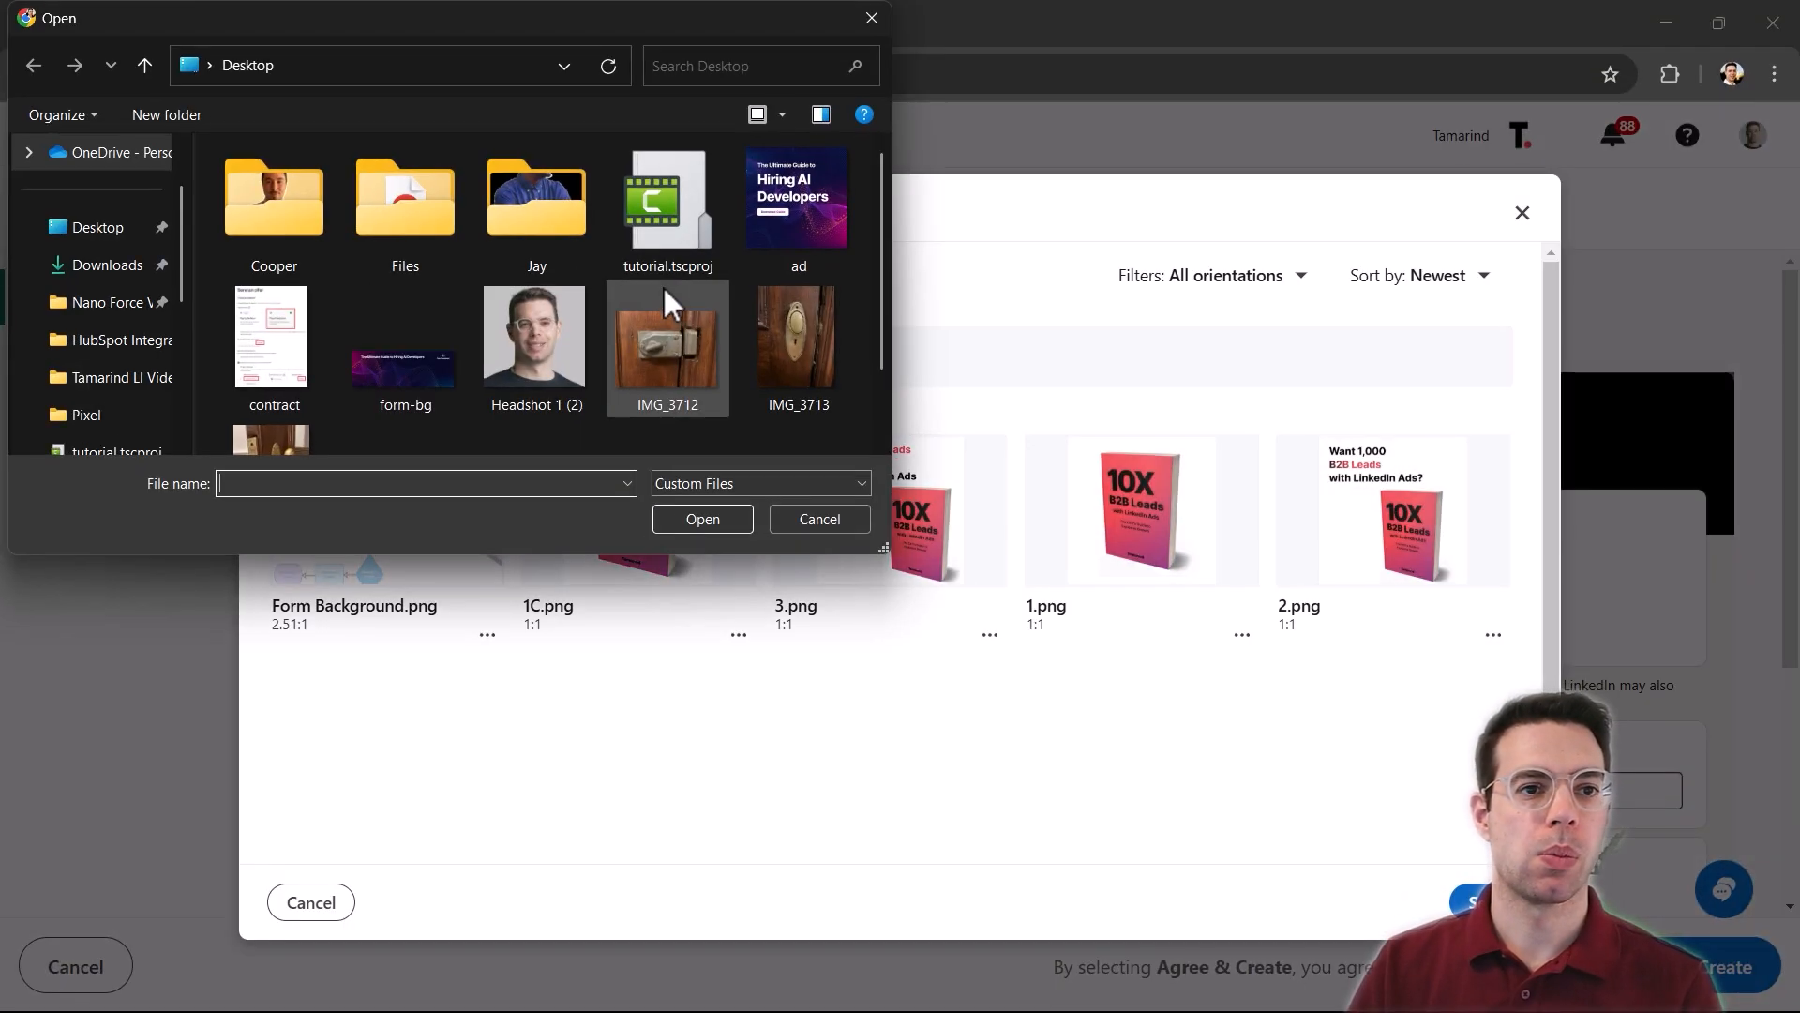
left_click(414, 364)
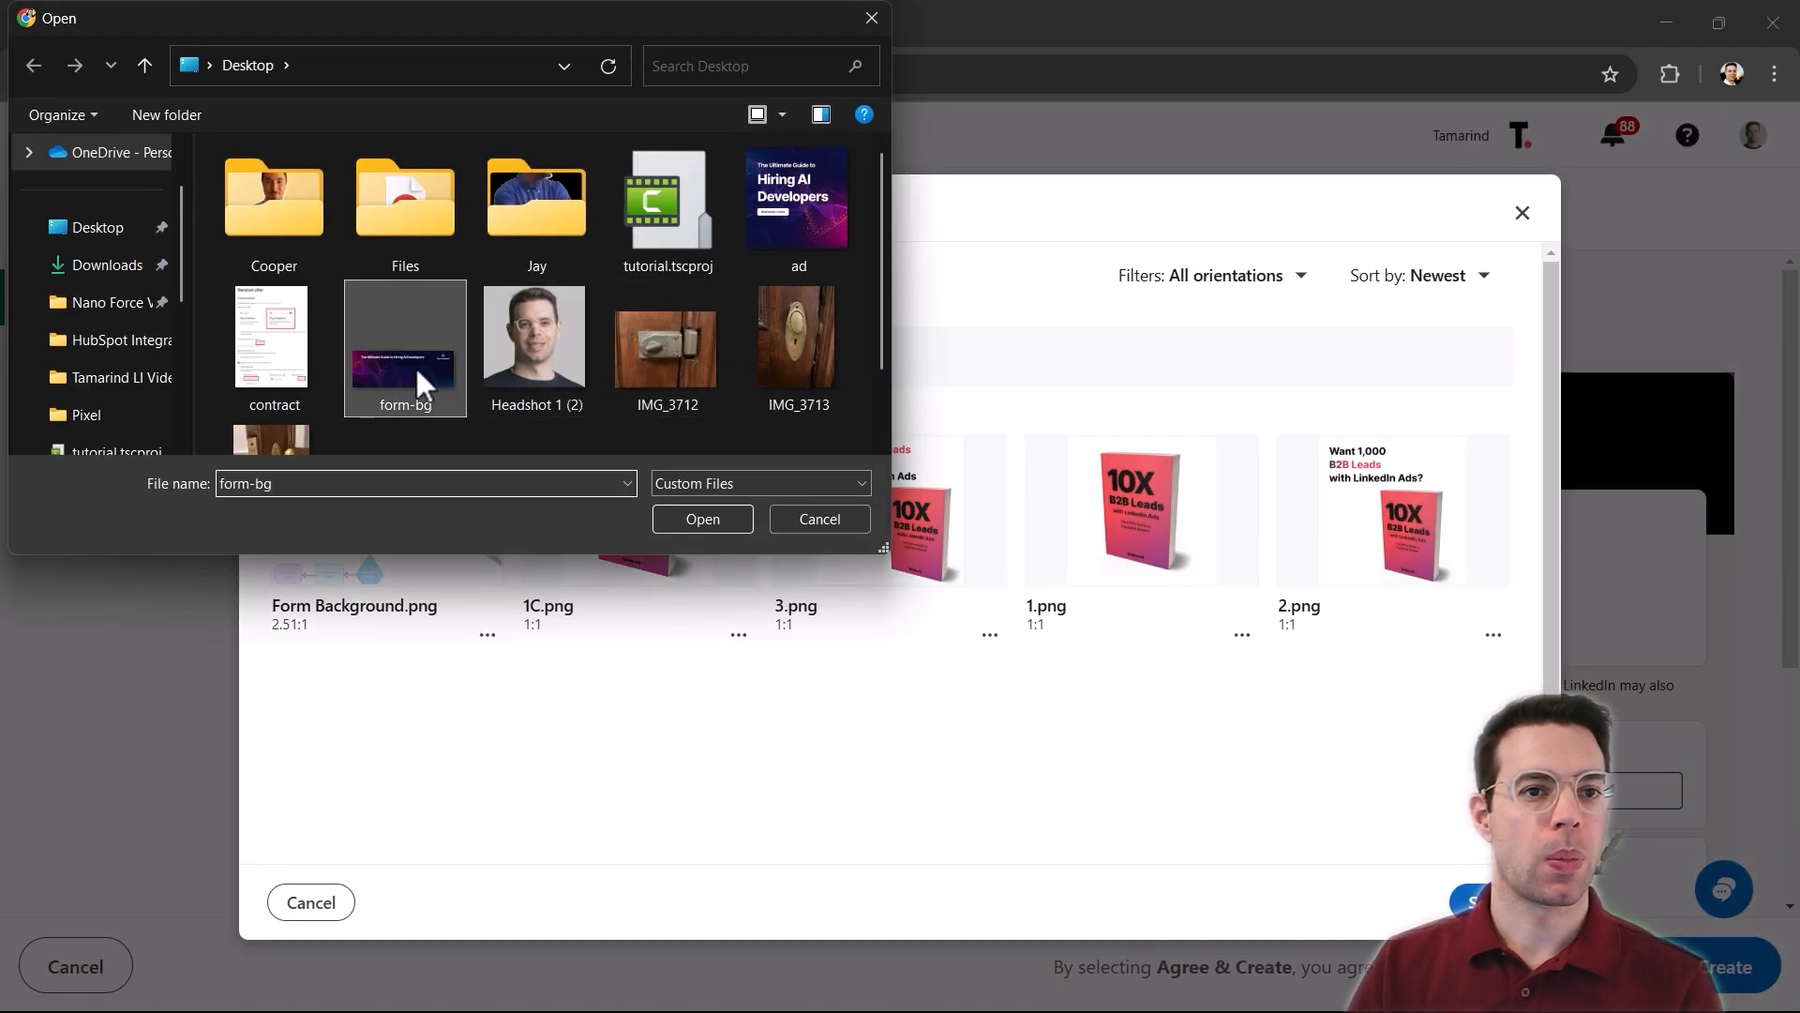
left_click(690, 521)
left_click(1491, 855)
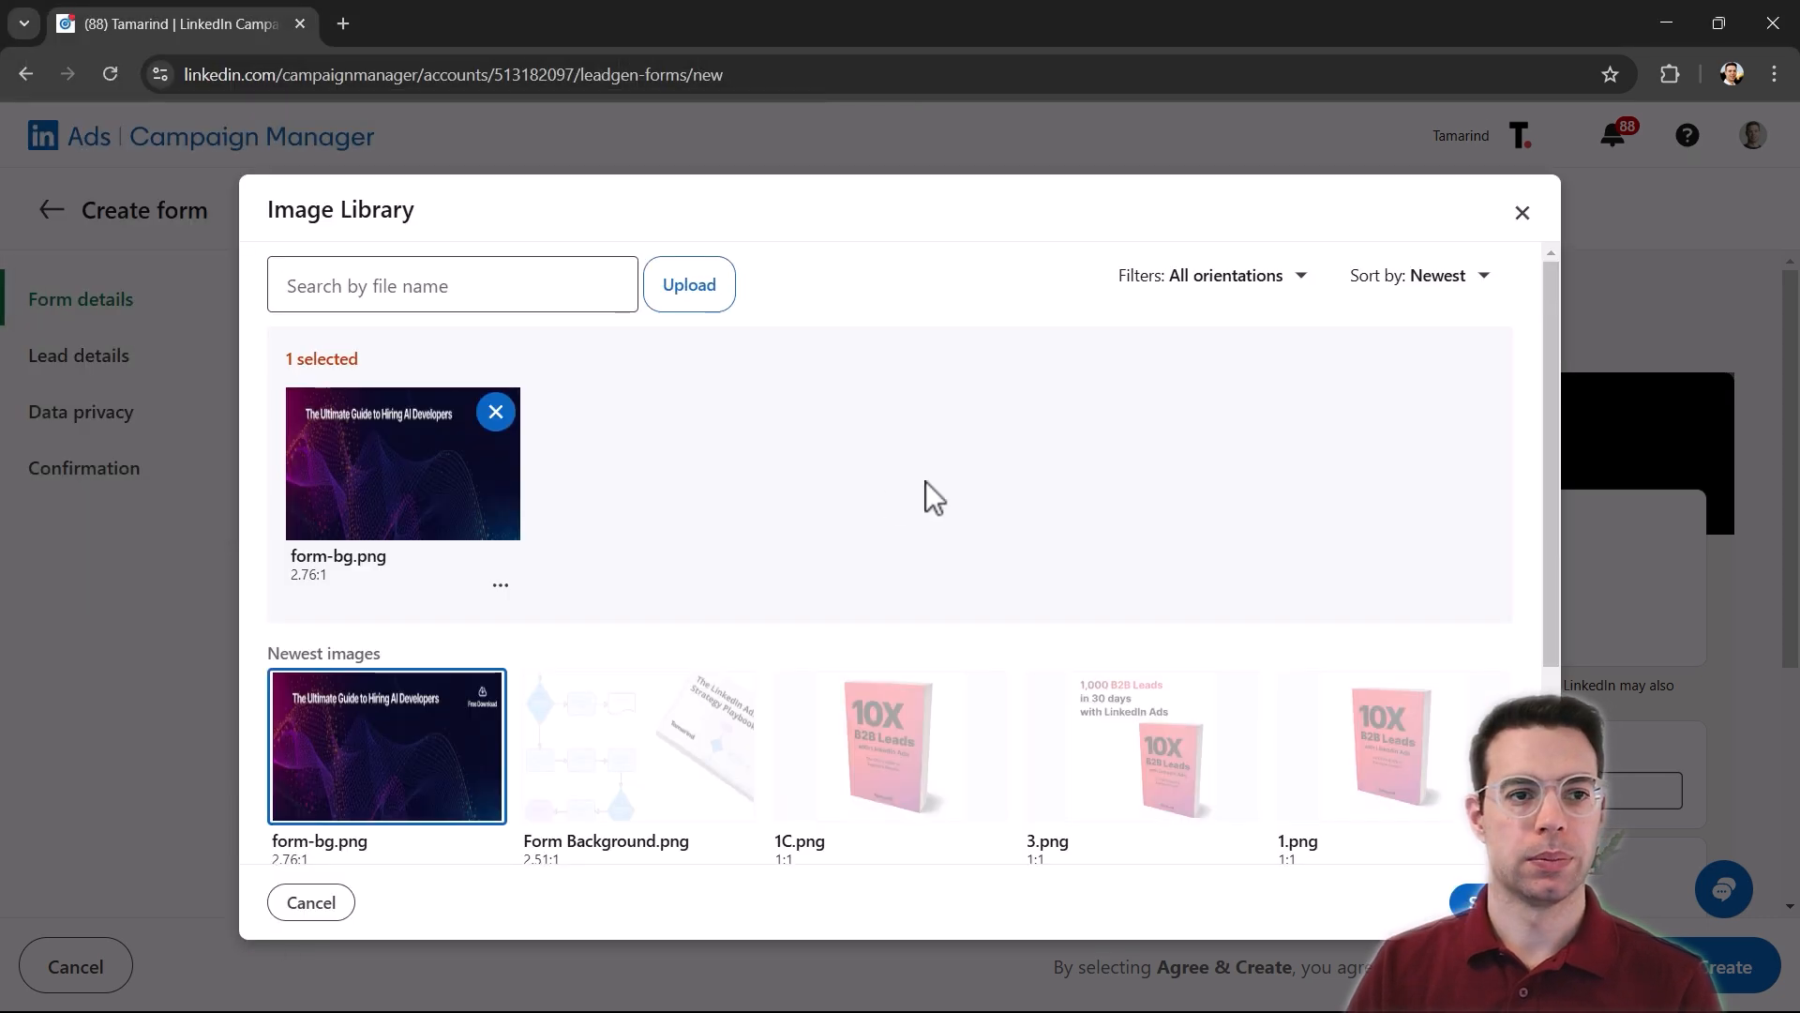
left_click(1489, 900)
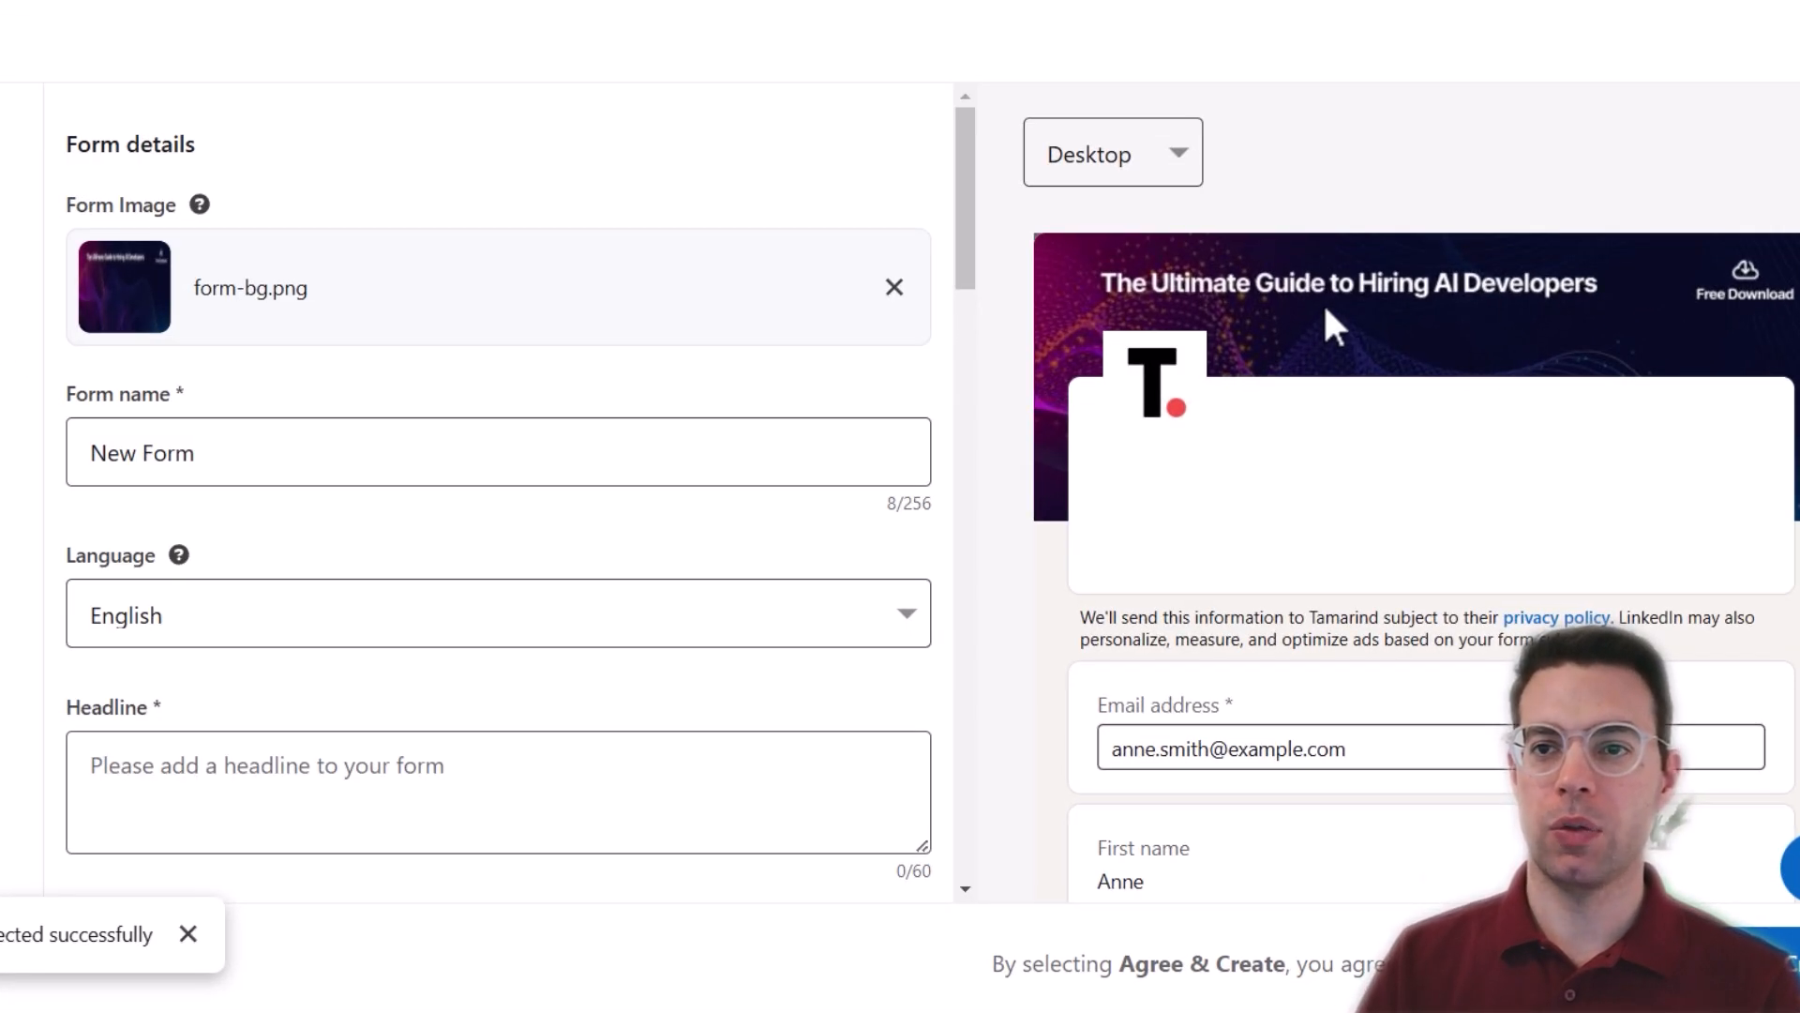
- Enter the form headline "Free Download: The Ultimate Guide to Hiring AI Developers"
scroll(369, 357, "down", 4)
left_click(372, 359)
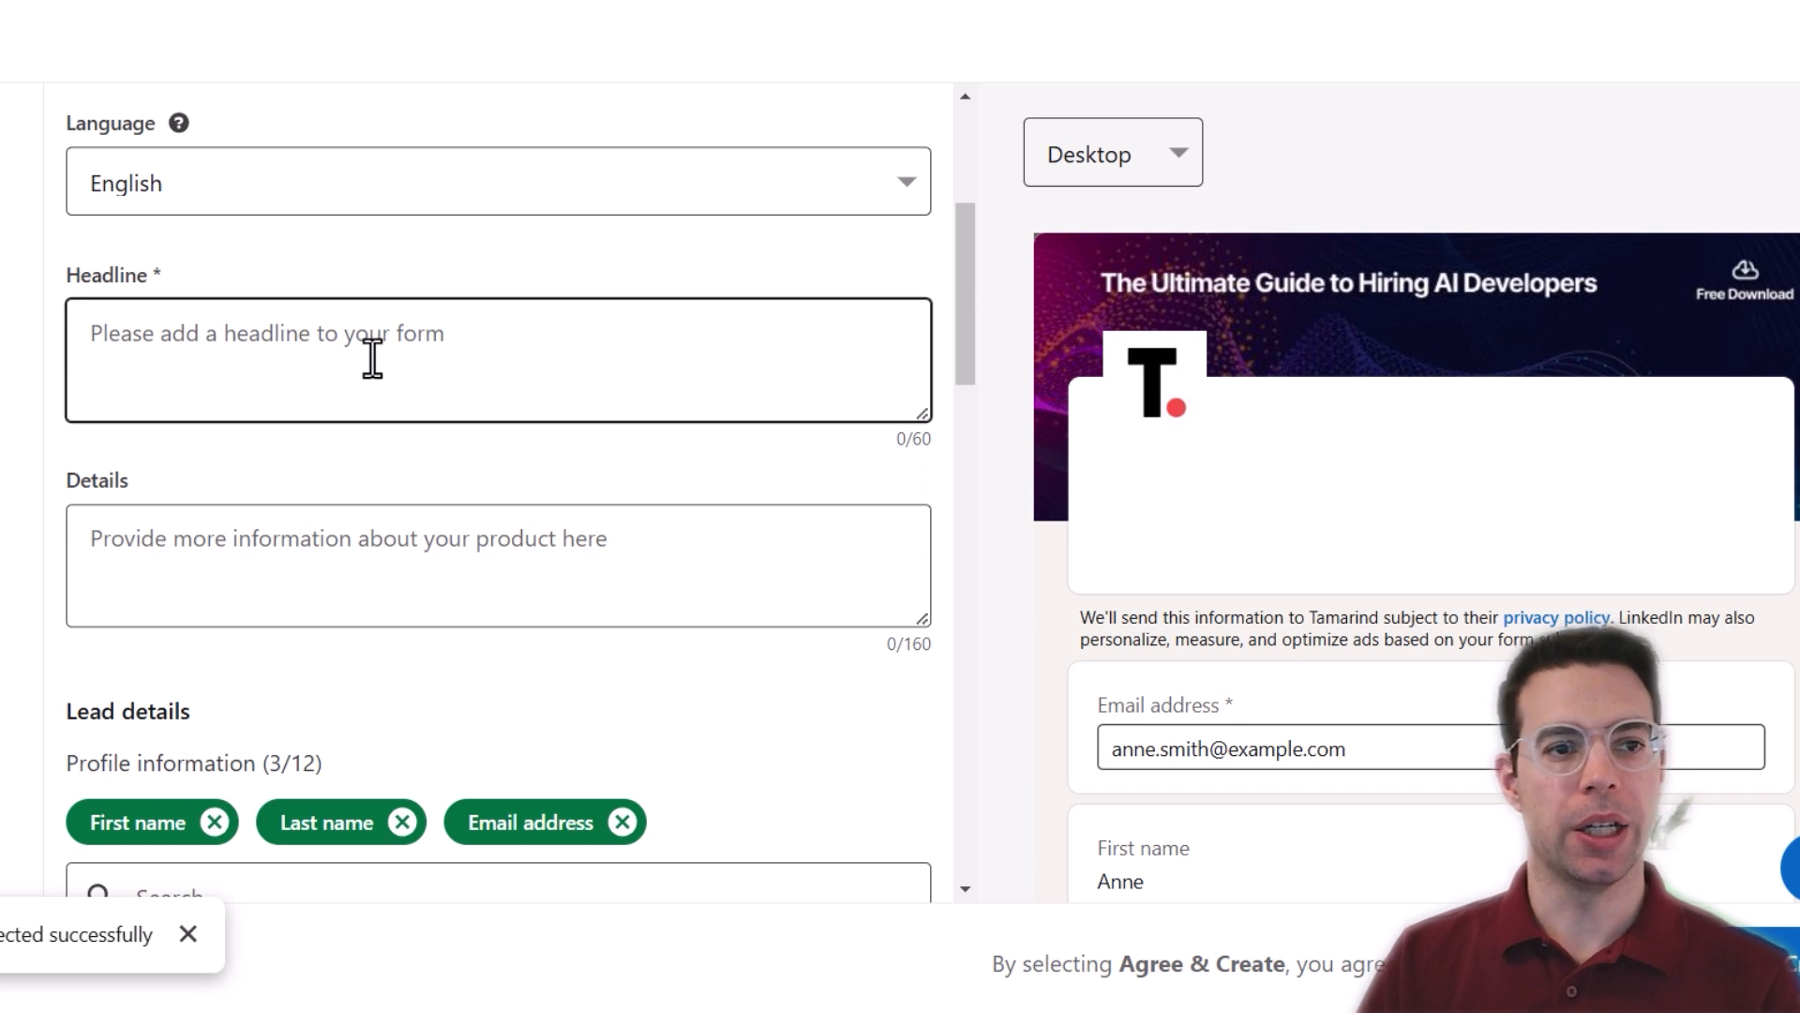
type("Free ")
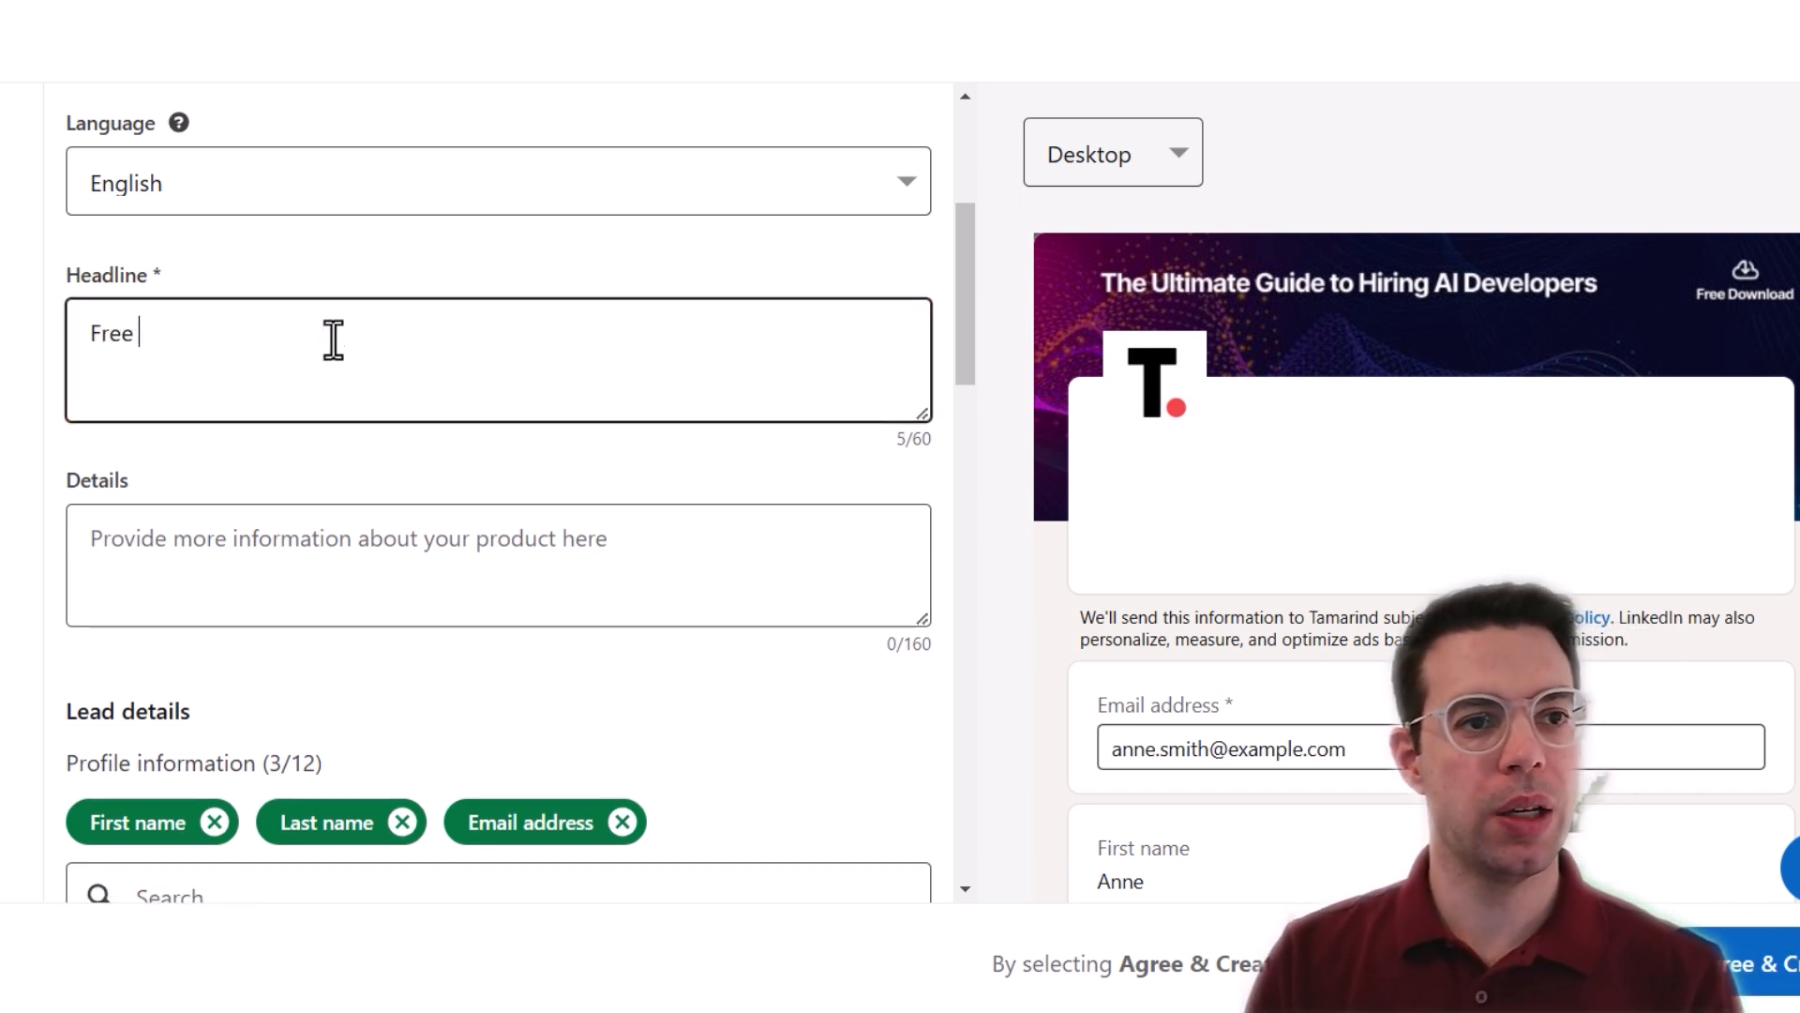
type("Download:")
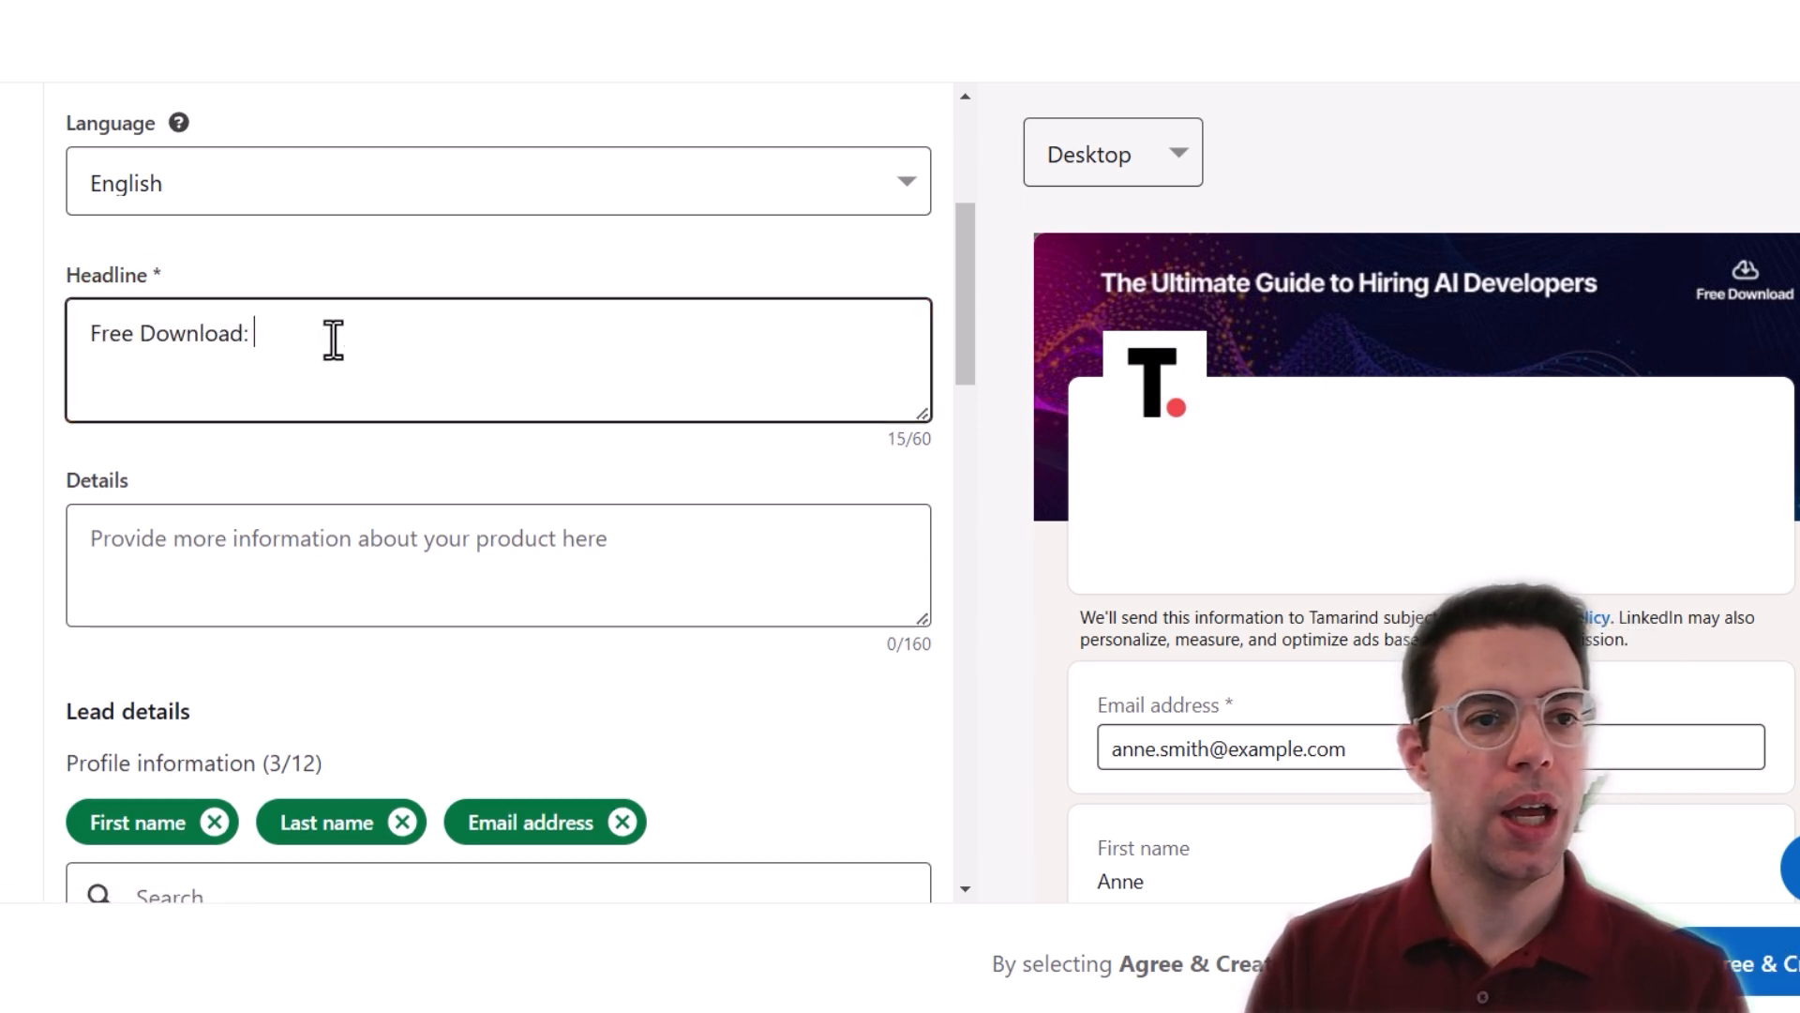
type("The Ultimate Guide to Hiring AI Developers")
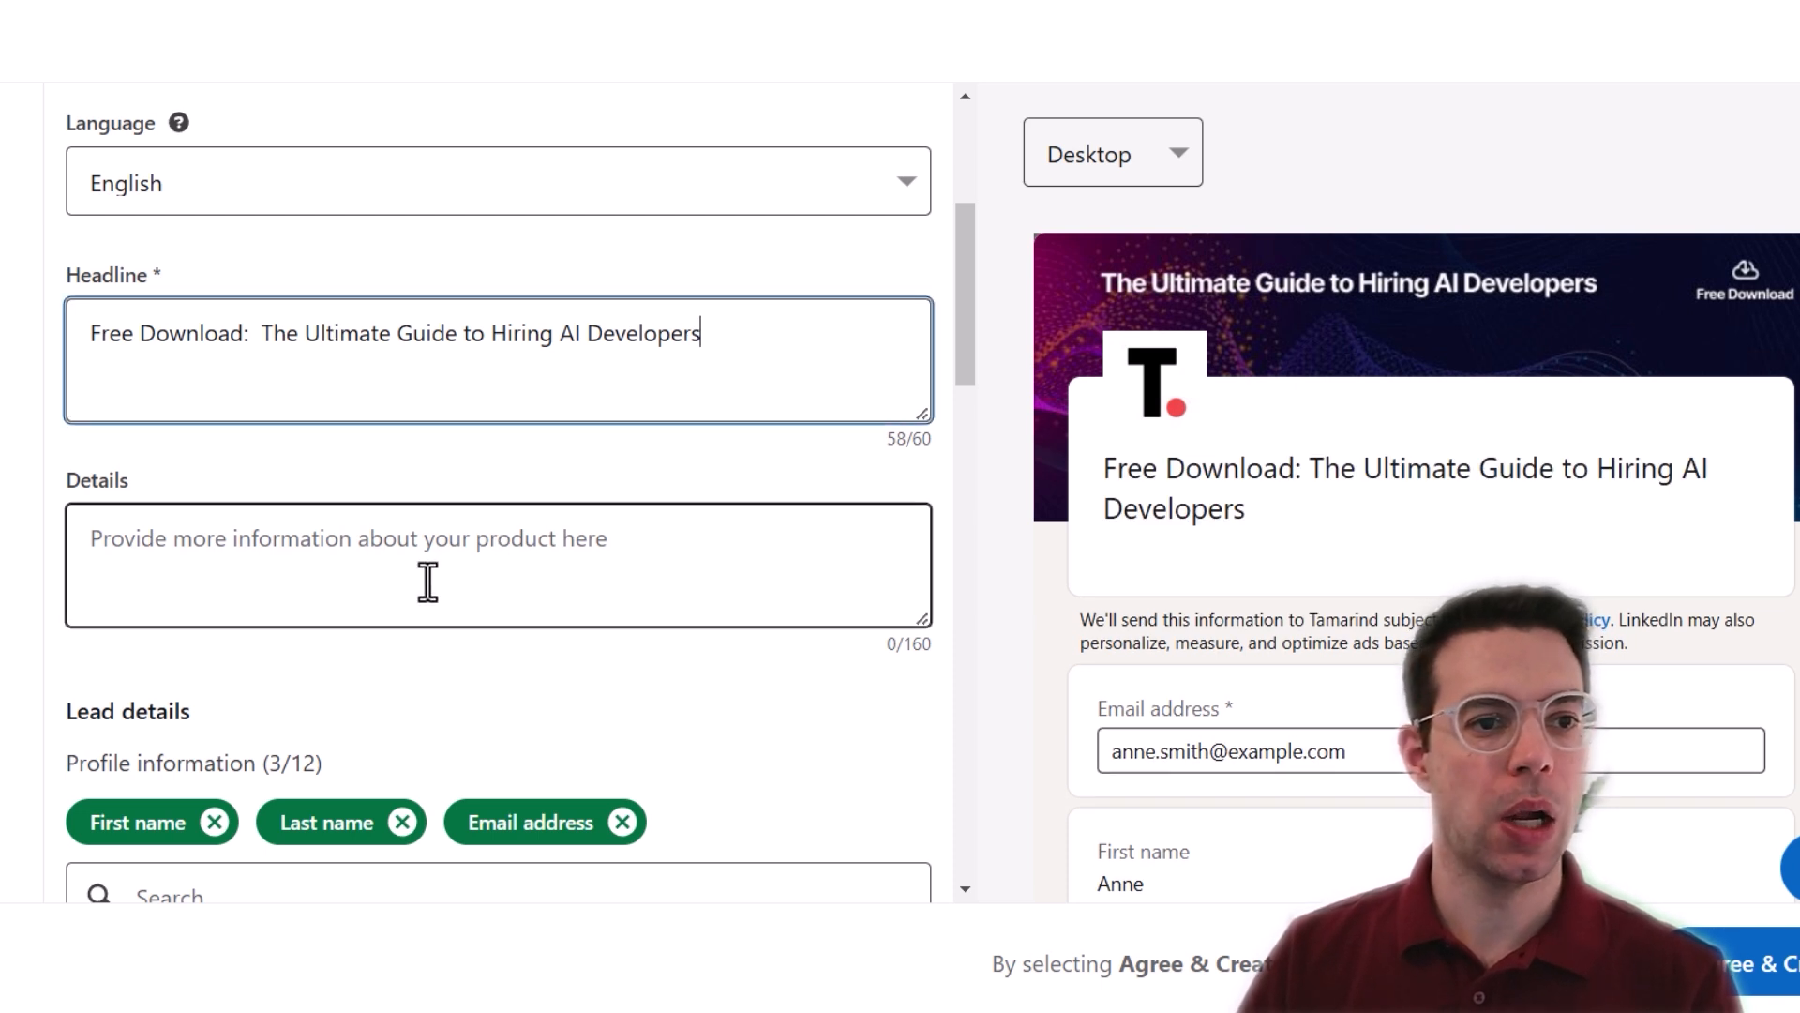
- Enter the form details "Find and hire top AI talent faster! Get your free guide to hiring AI developers and stay ahead this year. Download now."
scroll(427, 581, "down", 2)
left_click(245, 405)
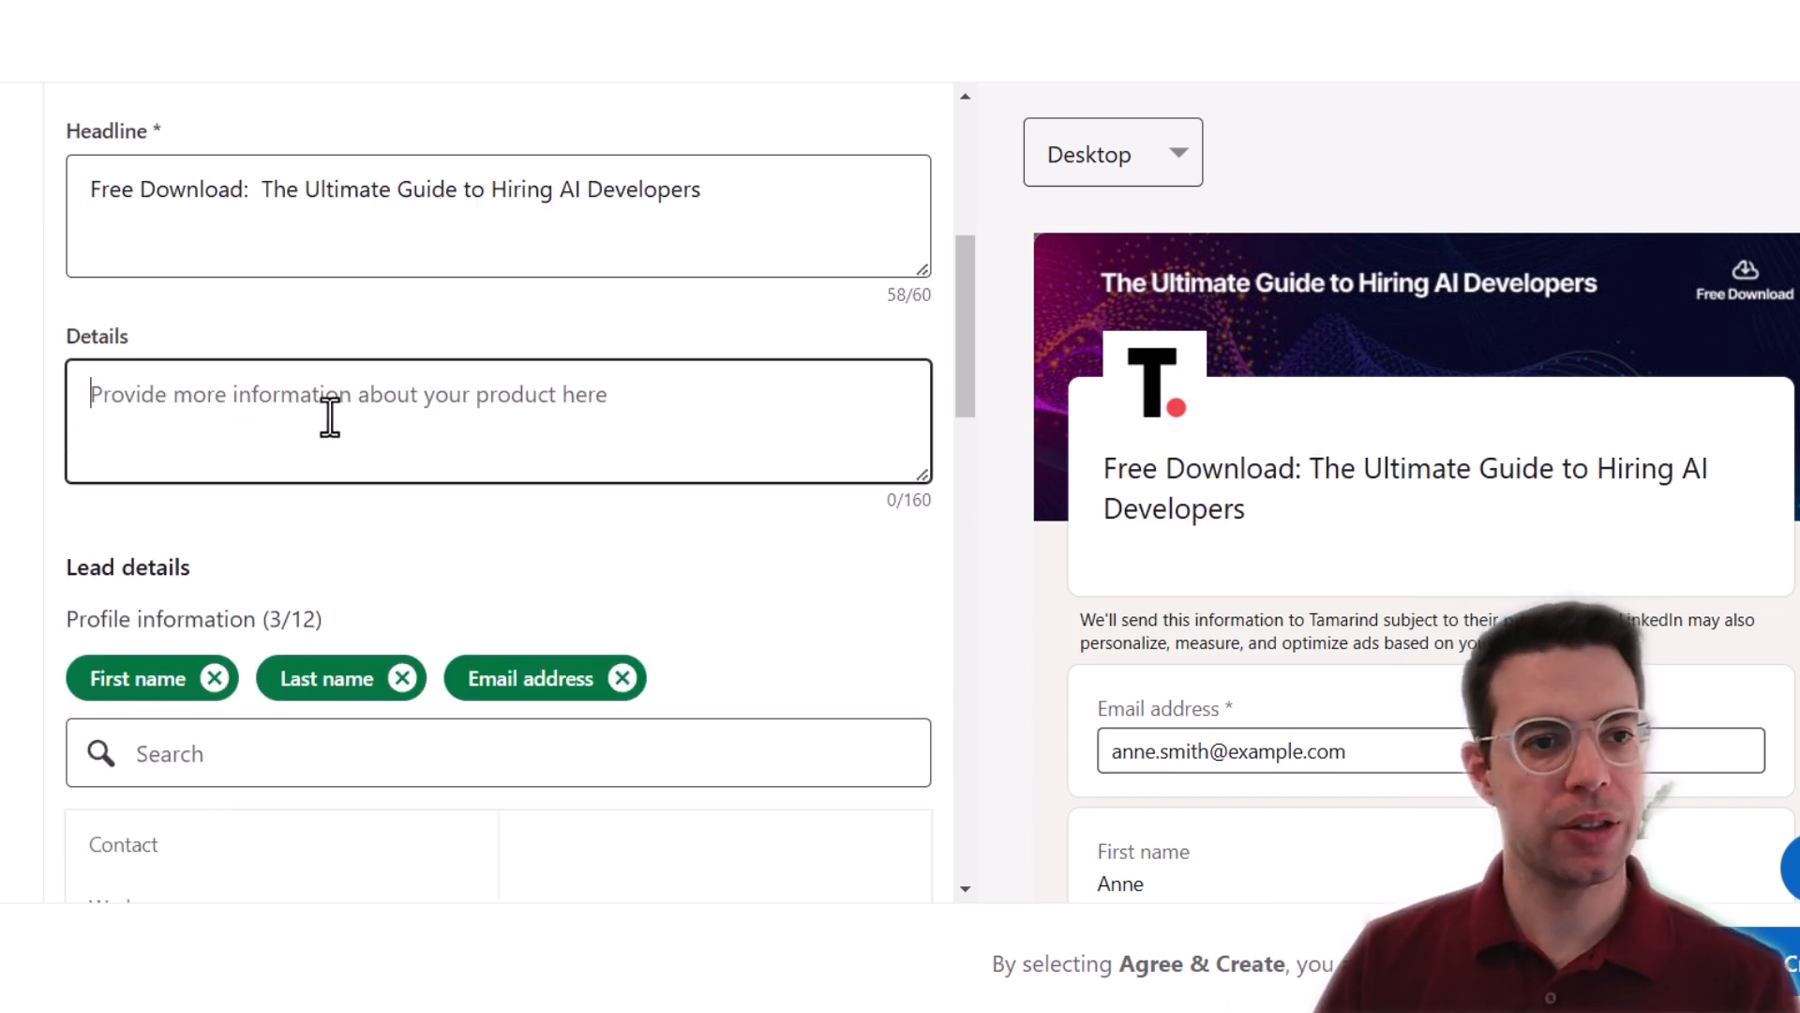
type("Find and hire top AI talent faster! Get your free guide to hiring AI developers and stay ahead this year. Download now.")
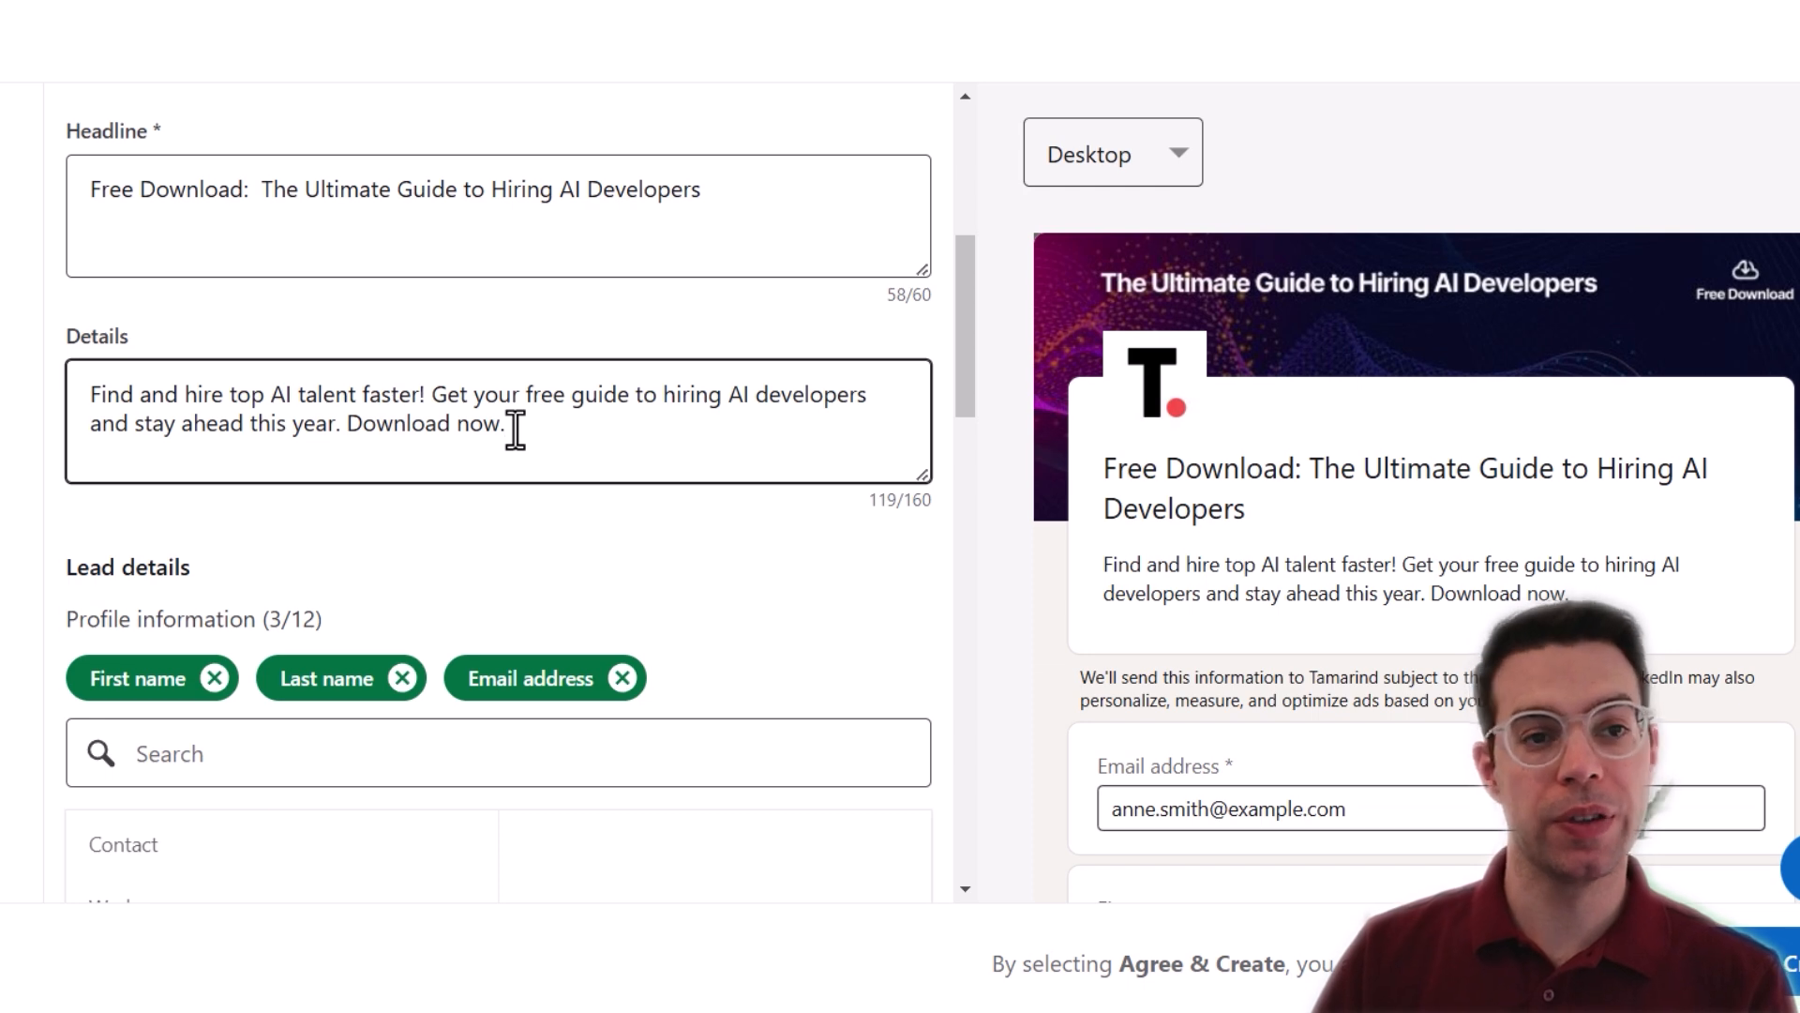
- Replace Email address with Work email in the form's profile information and add LinkedIn profile URL
scroll(281, 784, "down", 4)
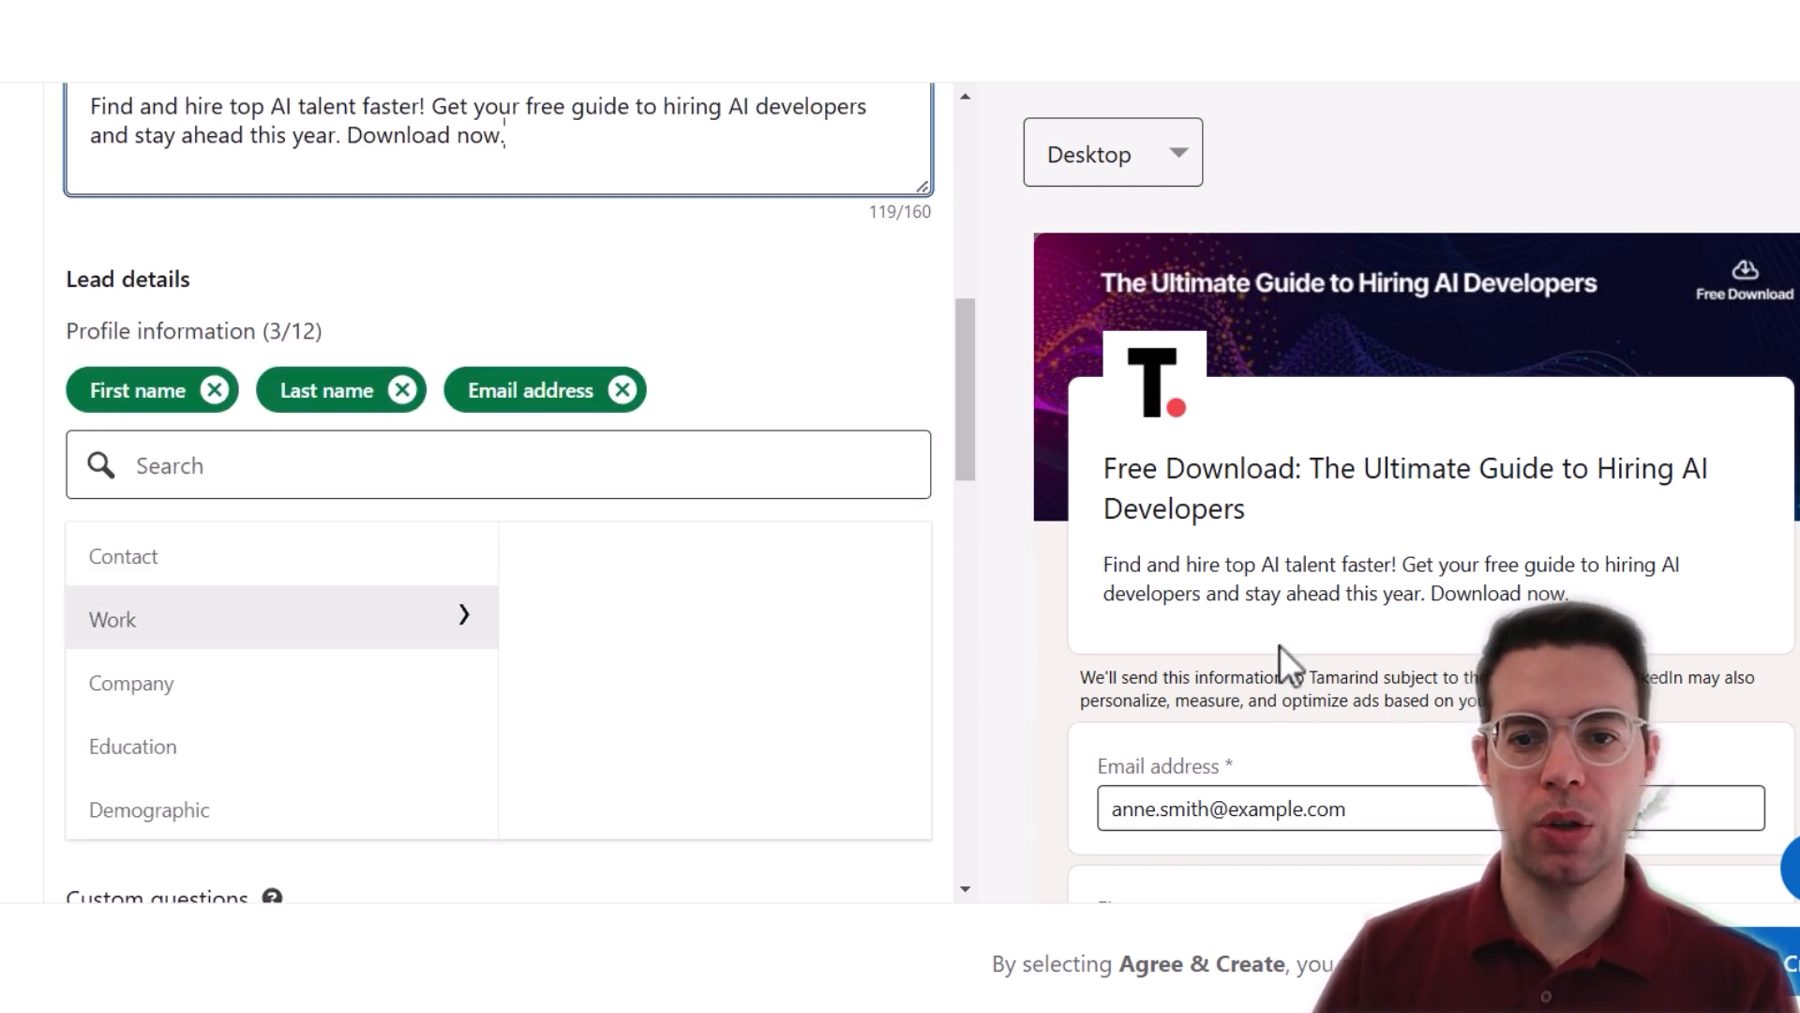
scroll(1278, 657, "down", 6)
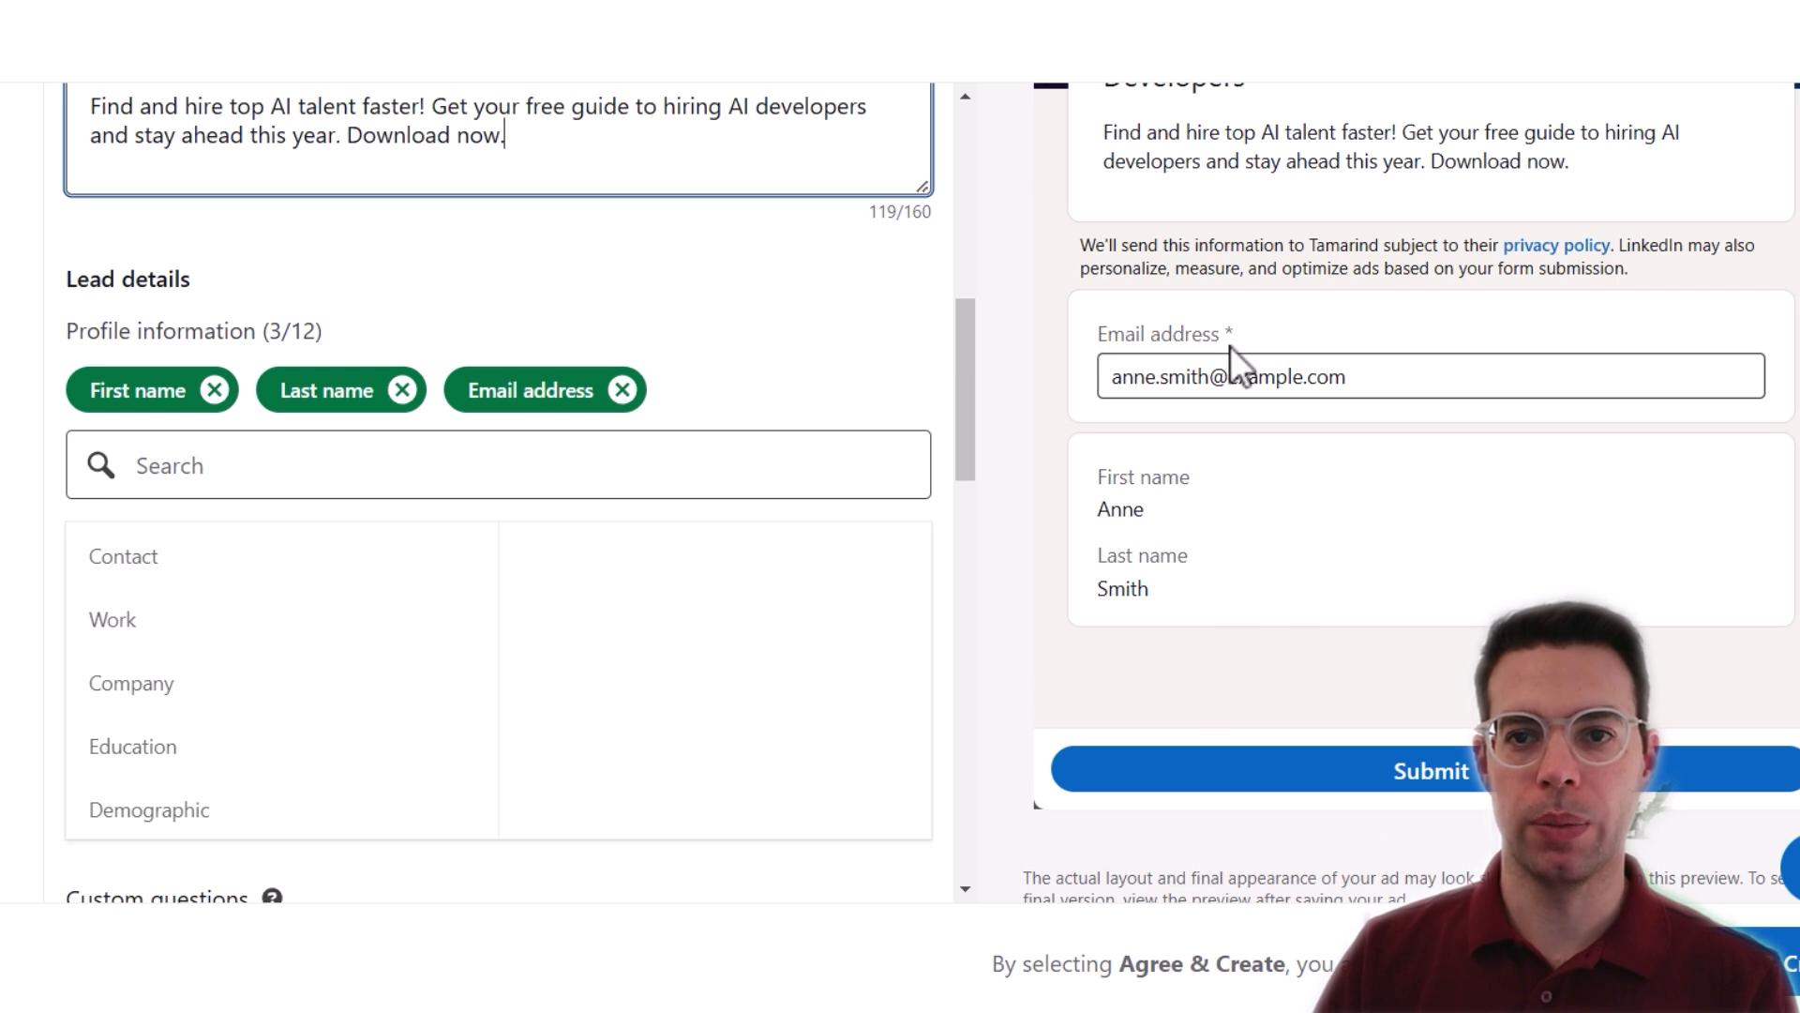
scroll(429, 532, "down", 2)
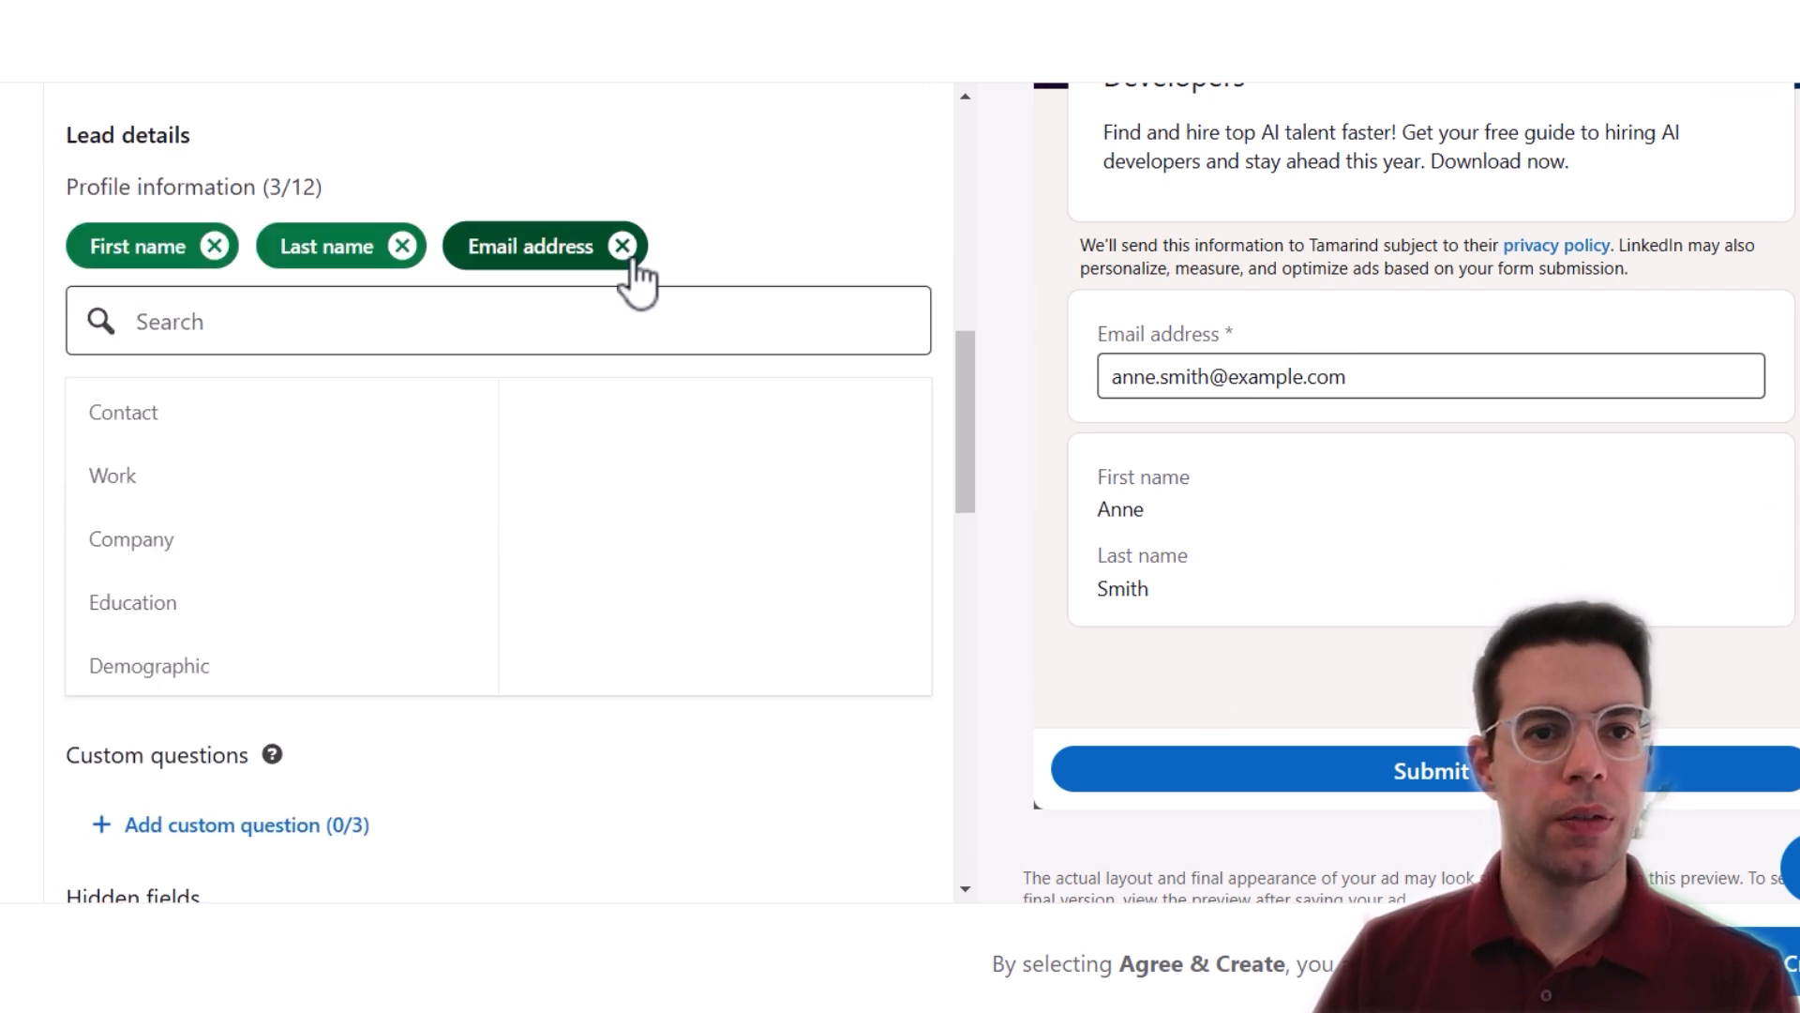
left_click(620, 245)
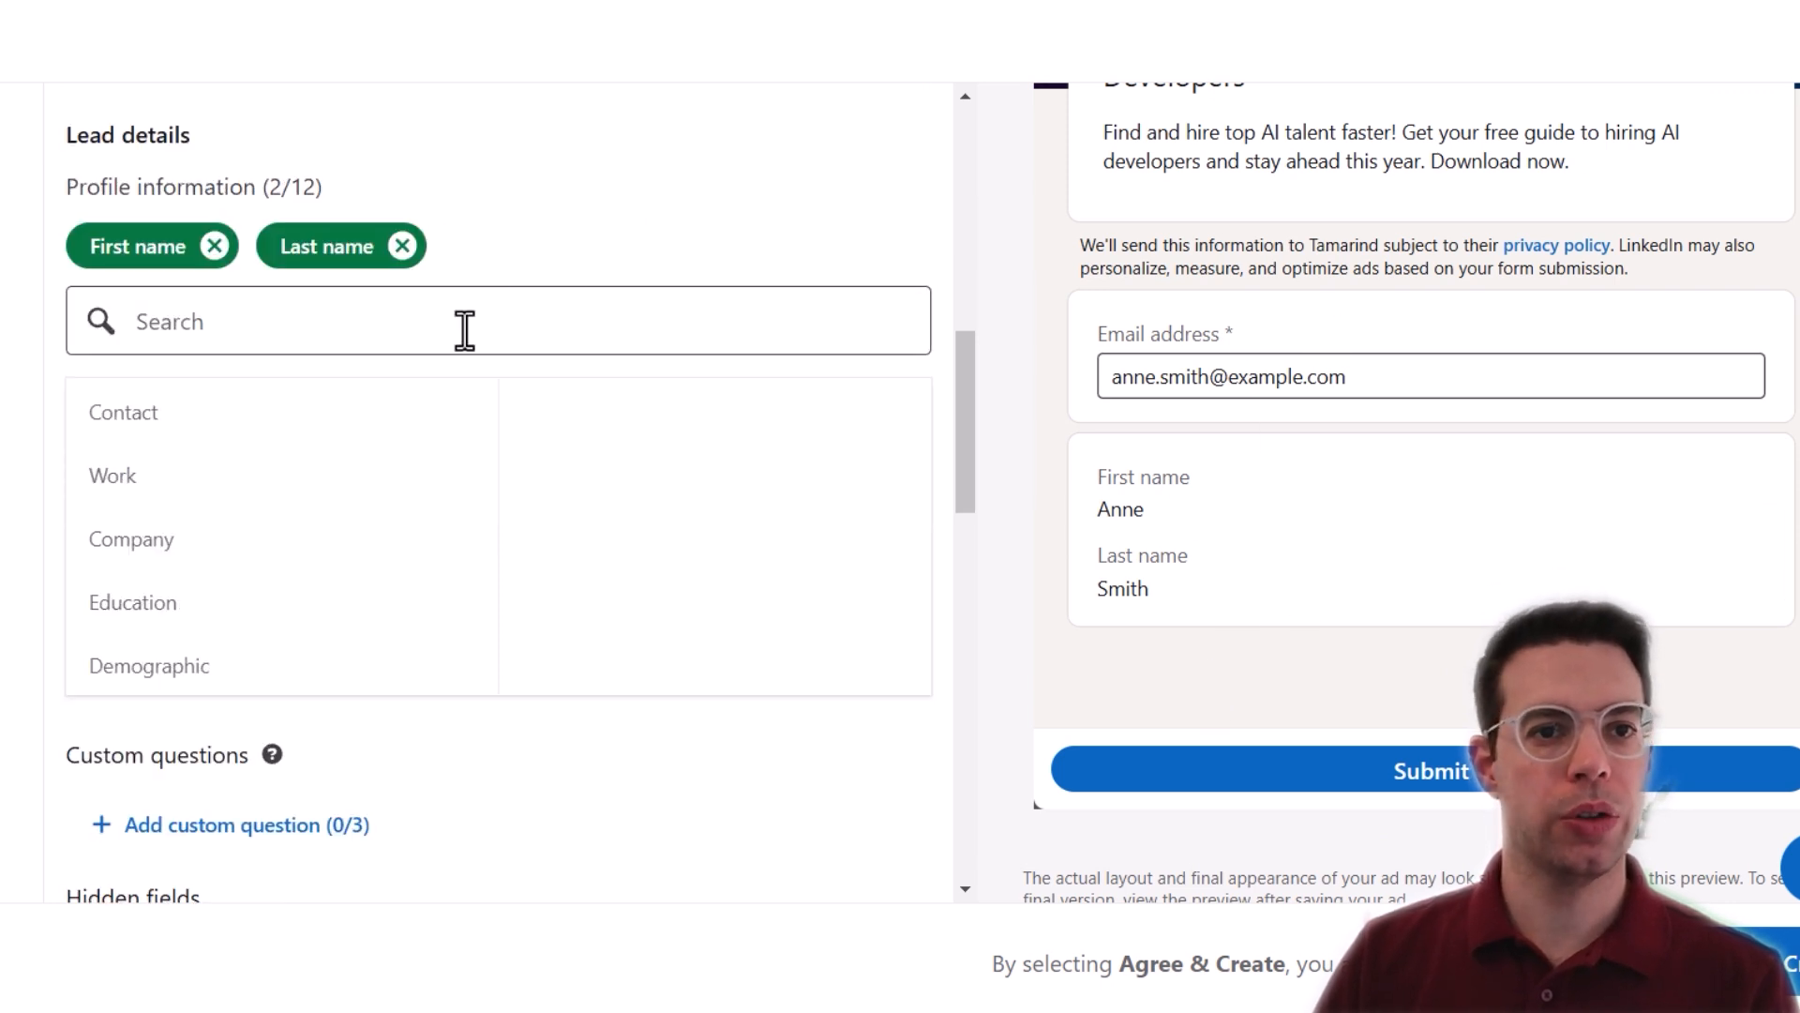
left_click(466, 326)
type("wpr")
key("BackSpace")
key("BackSpace")
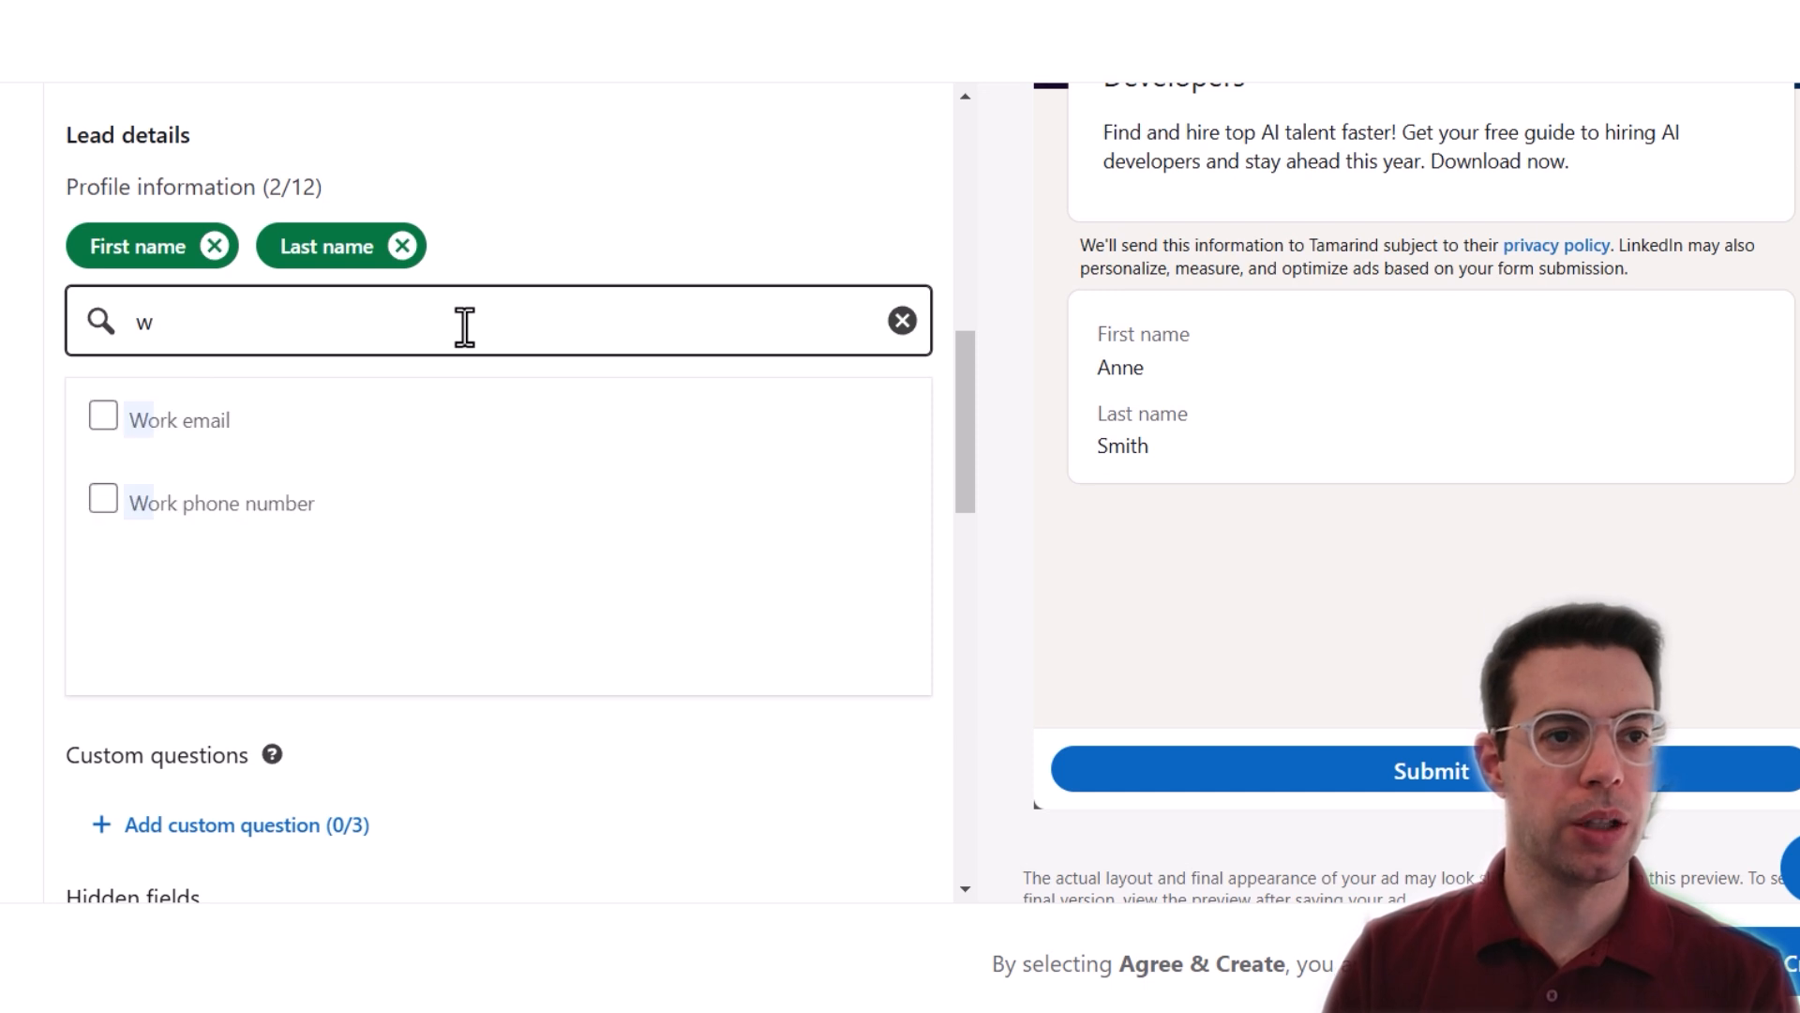
type("ork email")
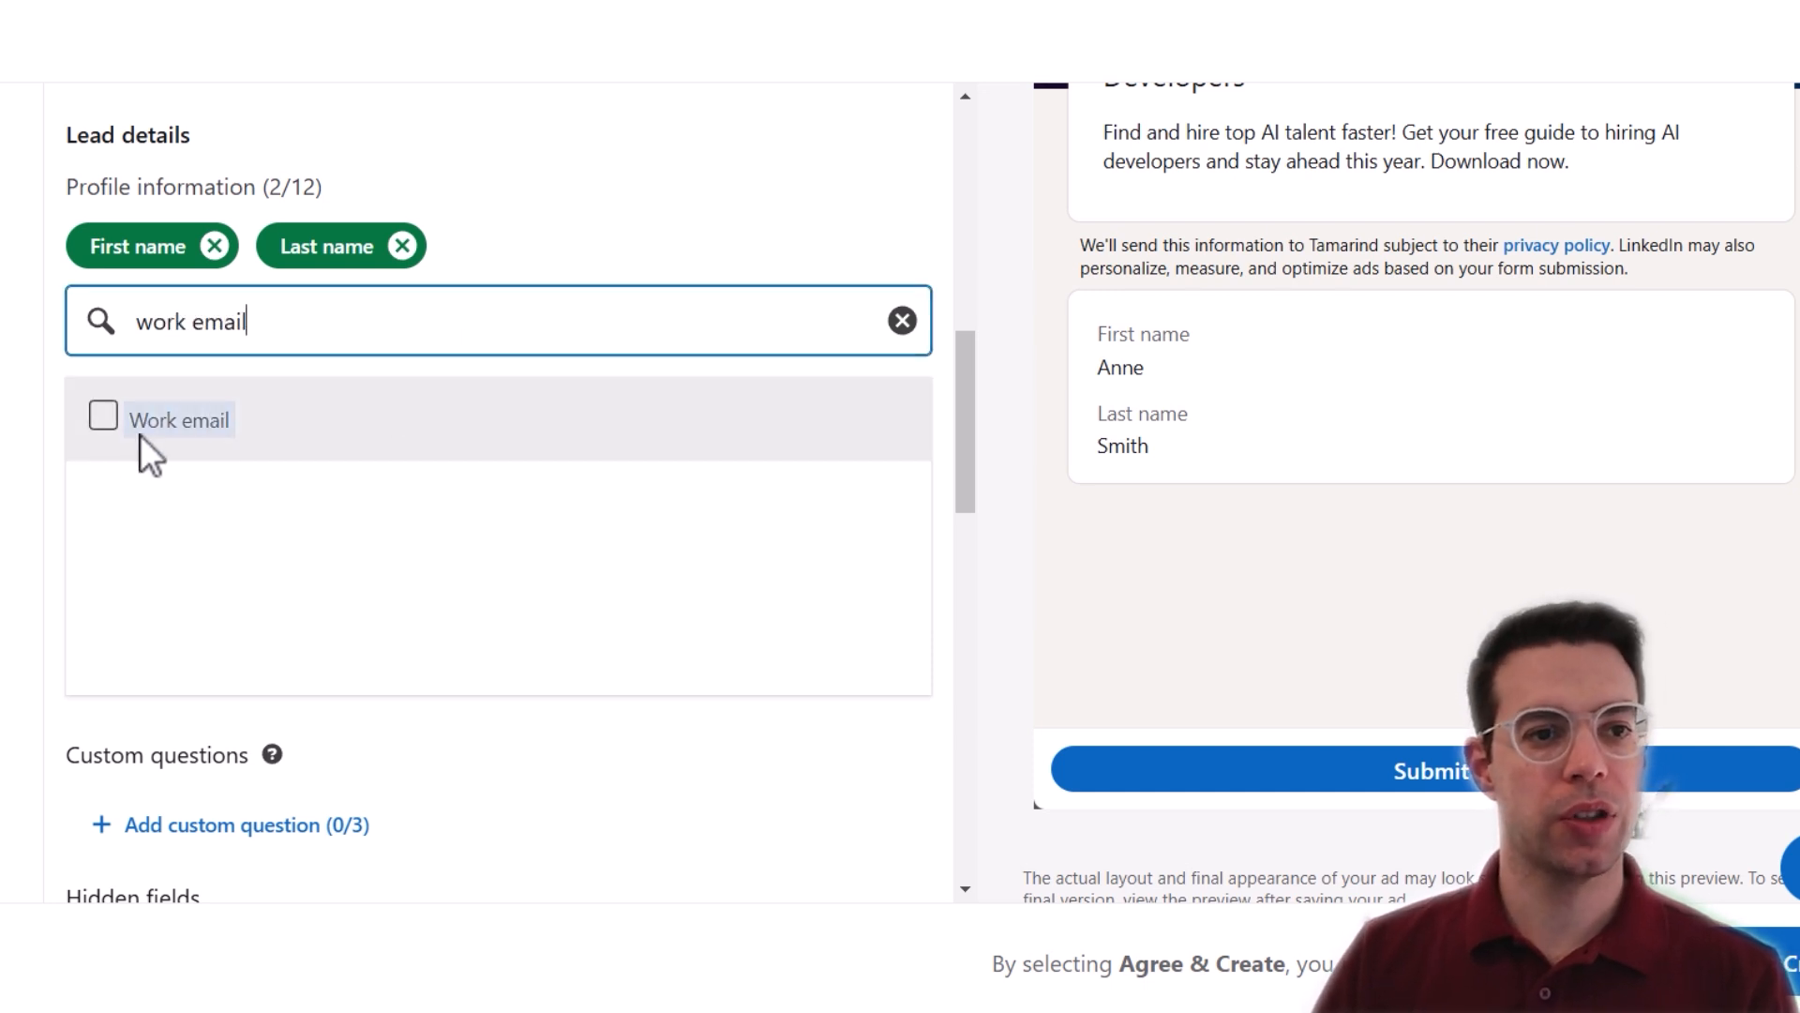
left_click(104, 419)
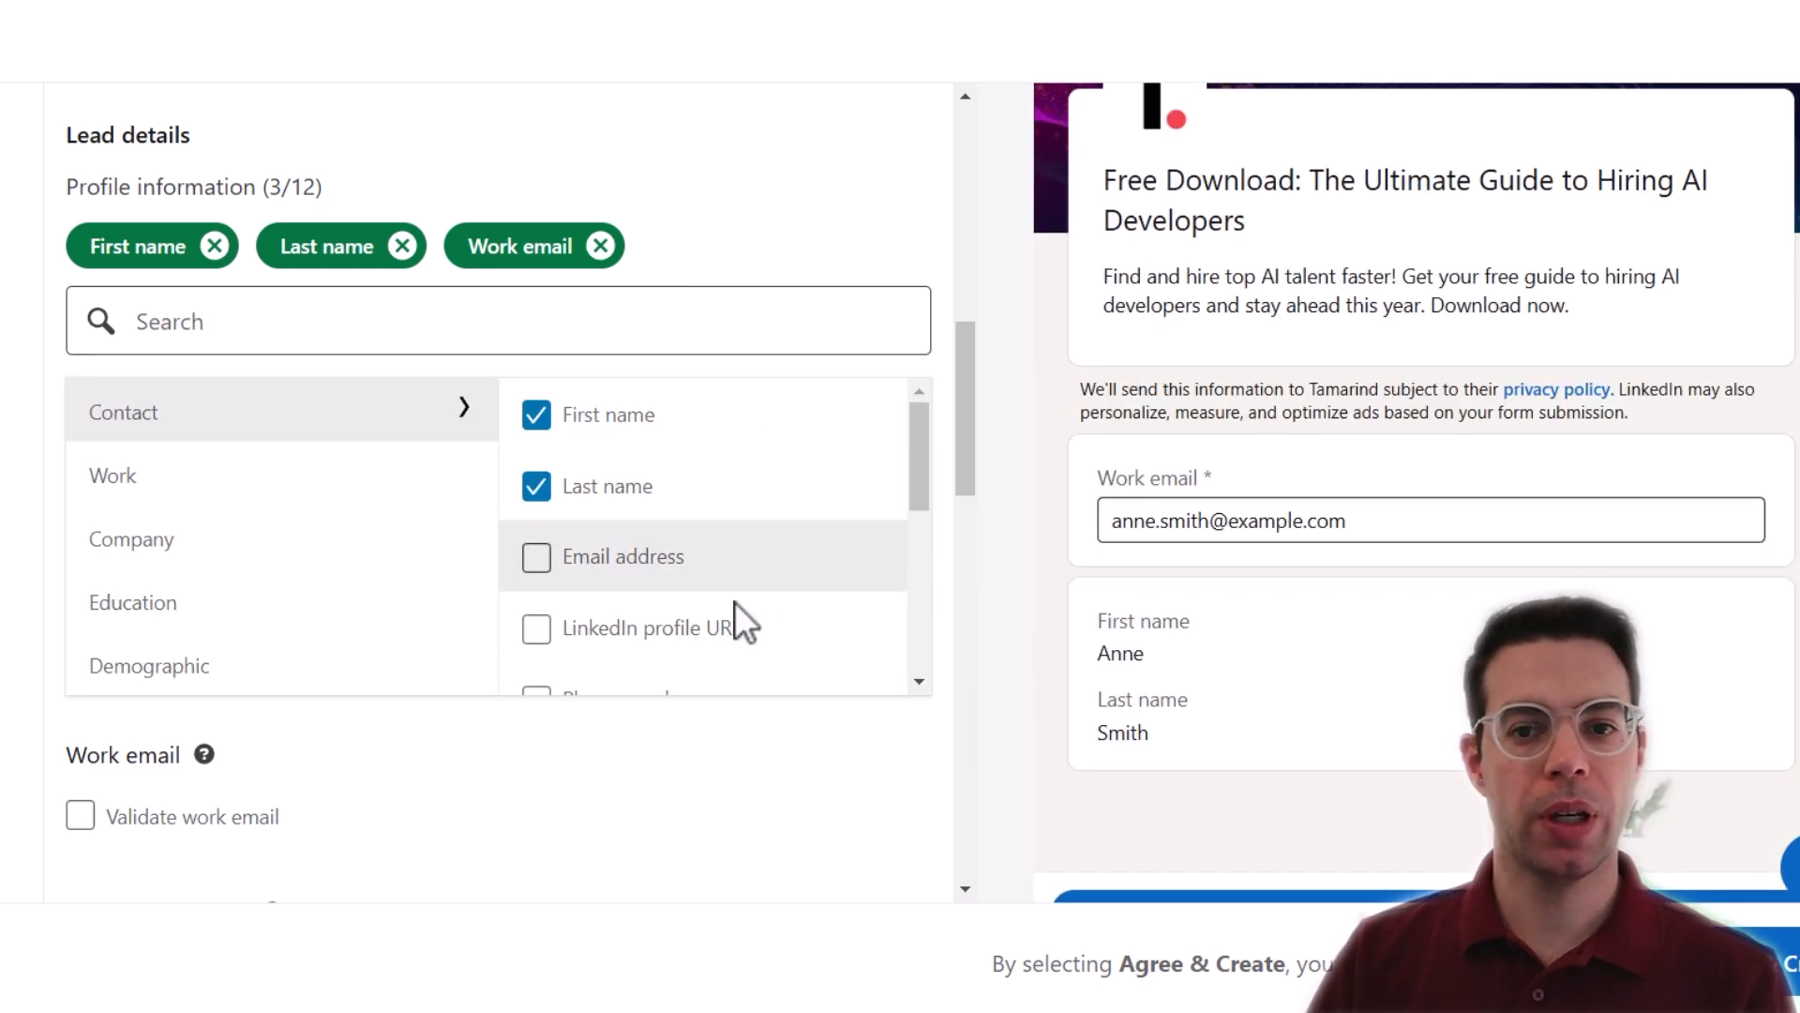
left_click(536, 628)
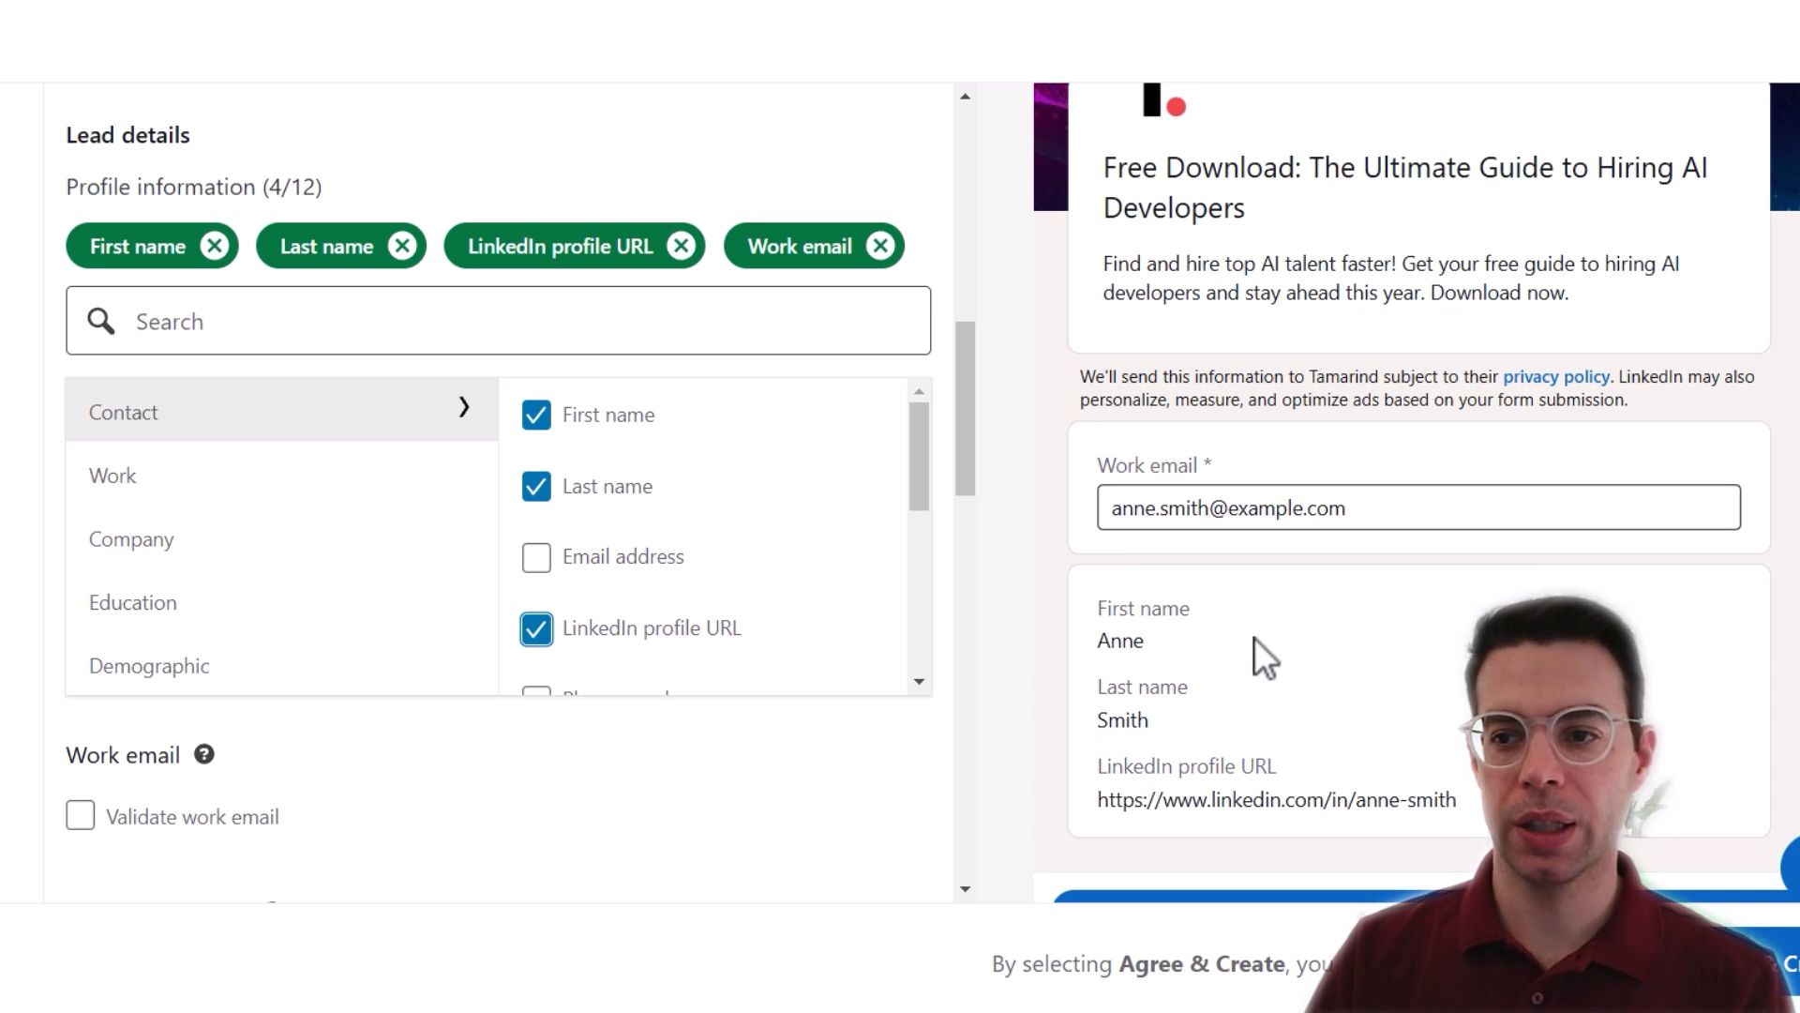
- Try adding Phone number to the form's profile information, check it in the preview, and remove it again
scroll(1266, 628, "down", 2)
scroll(806, 488, "down", 2)
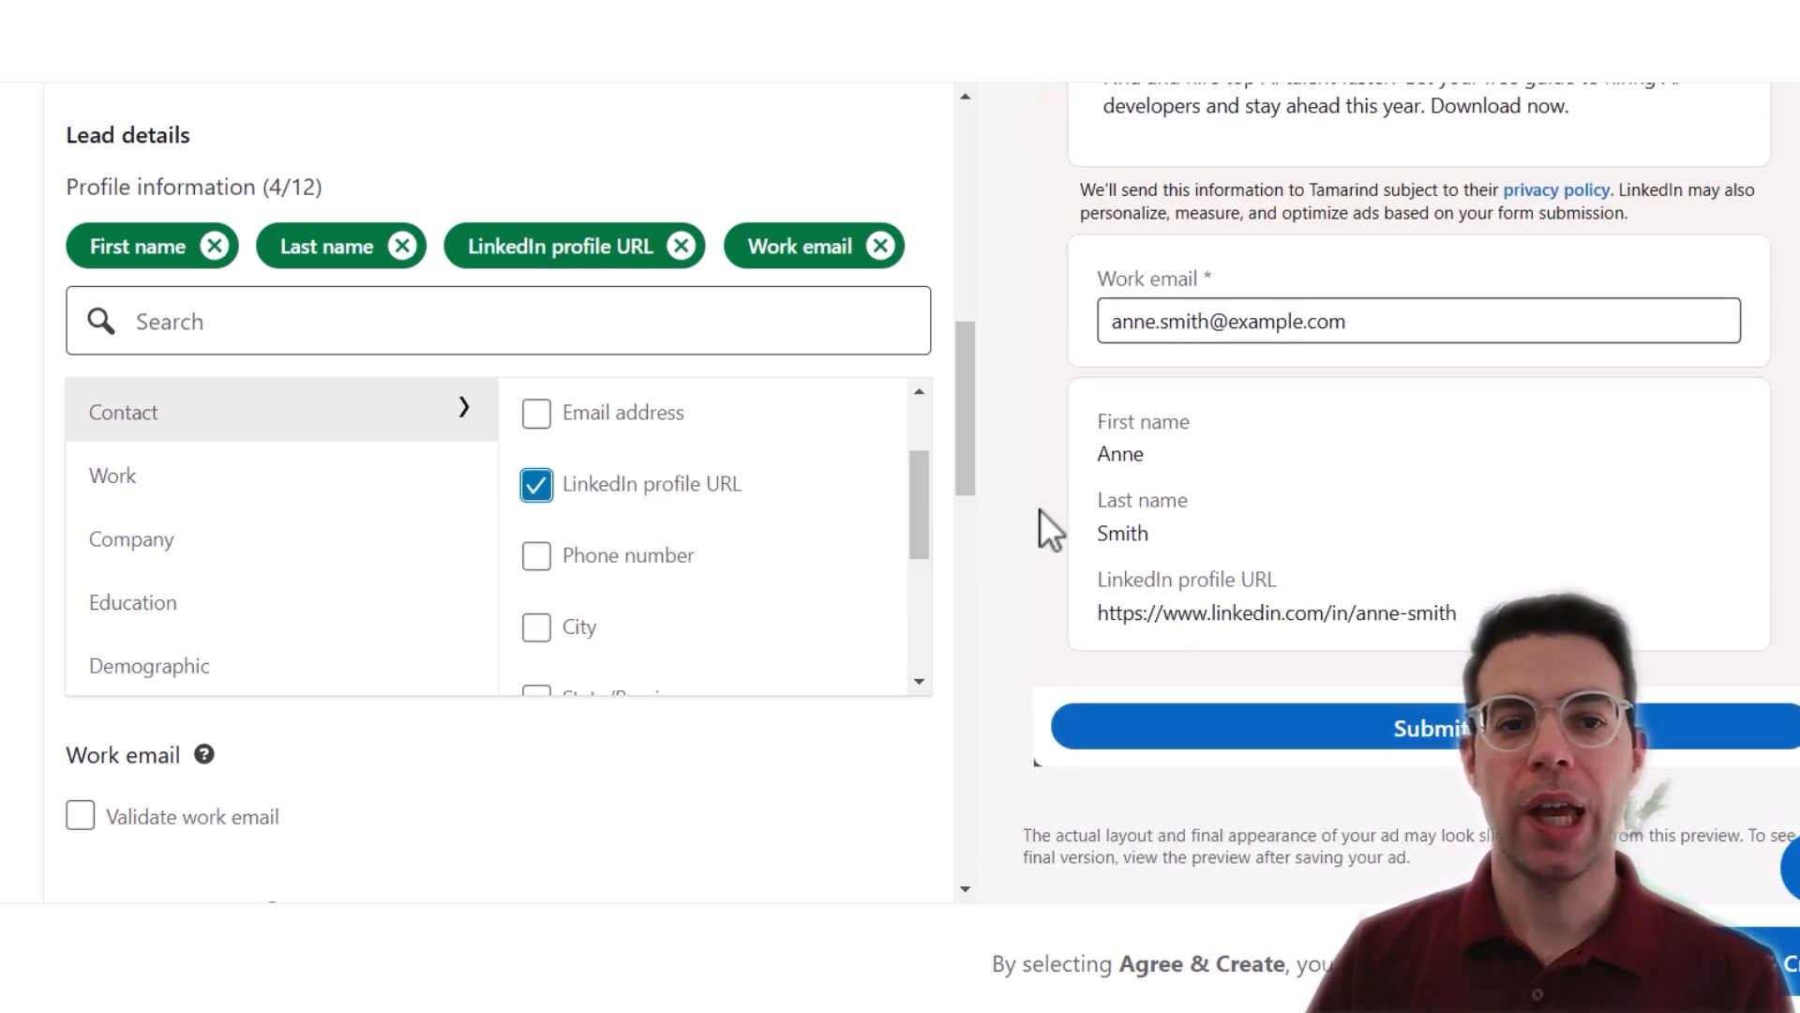
left_click(529, 561)
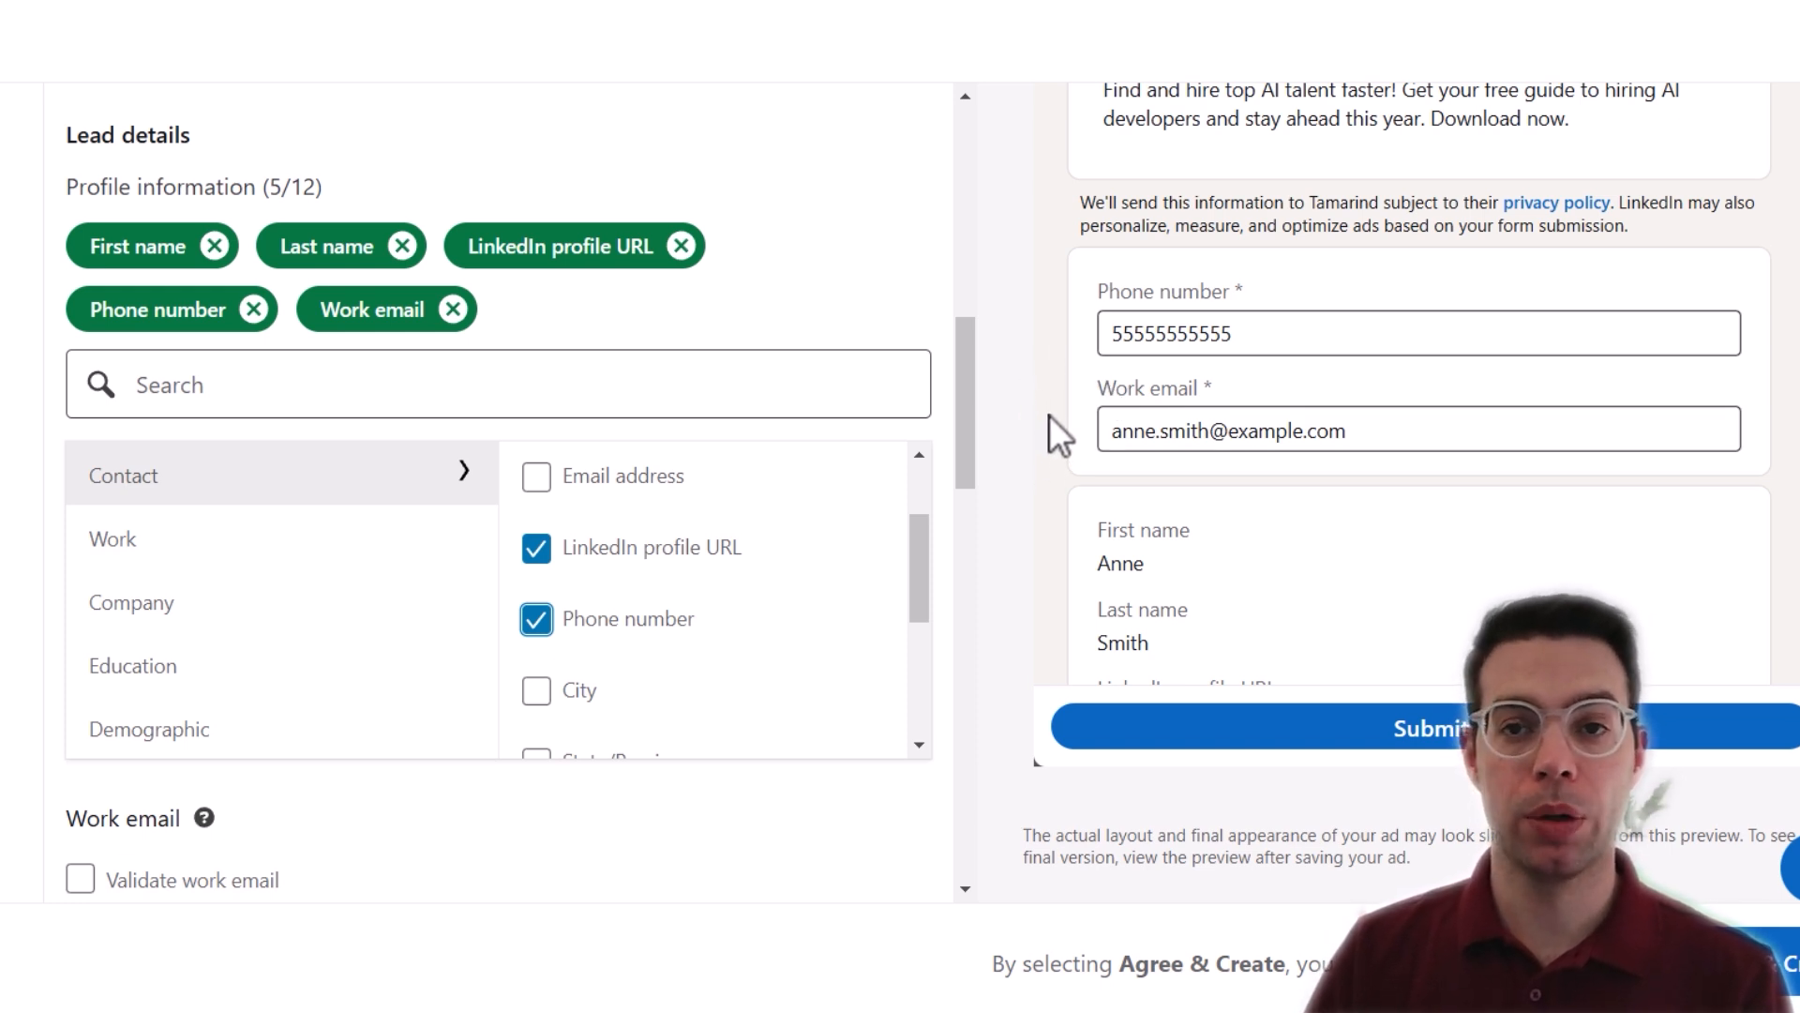
scroll(1073, 435, "up", 5)
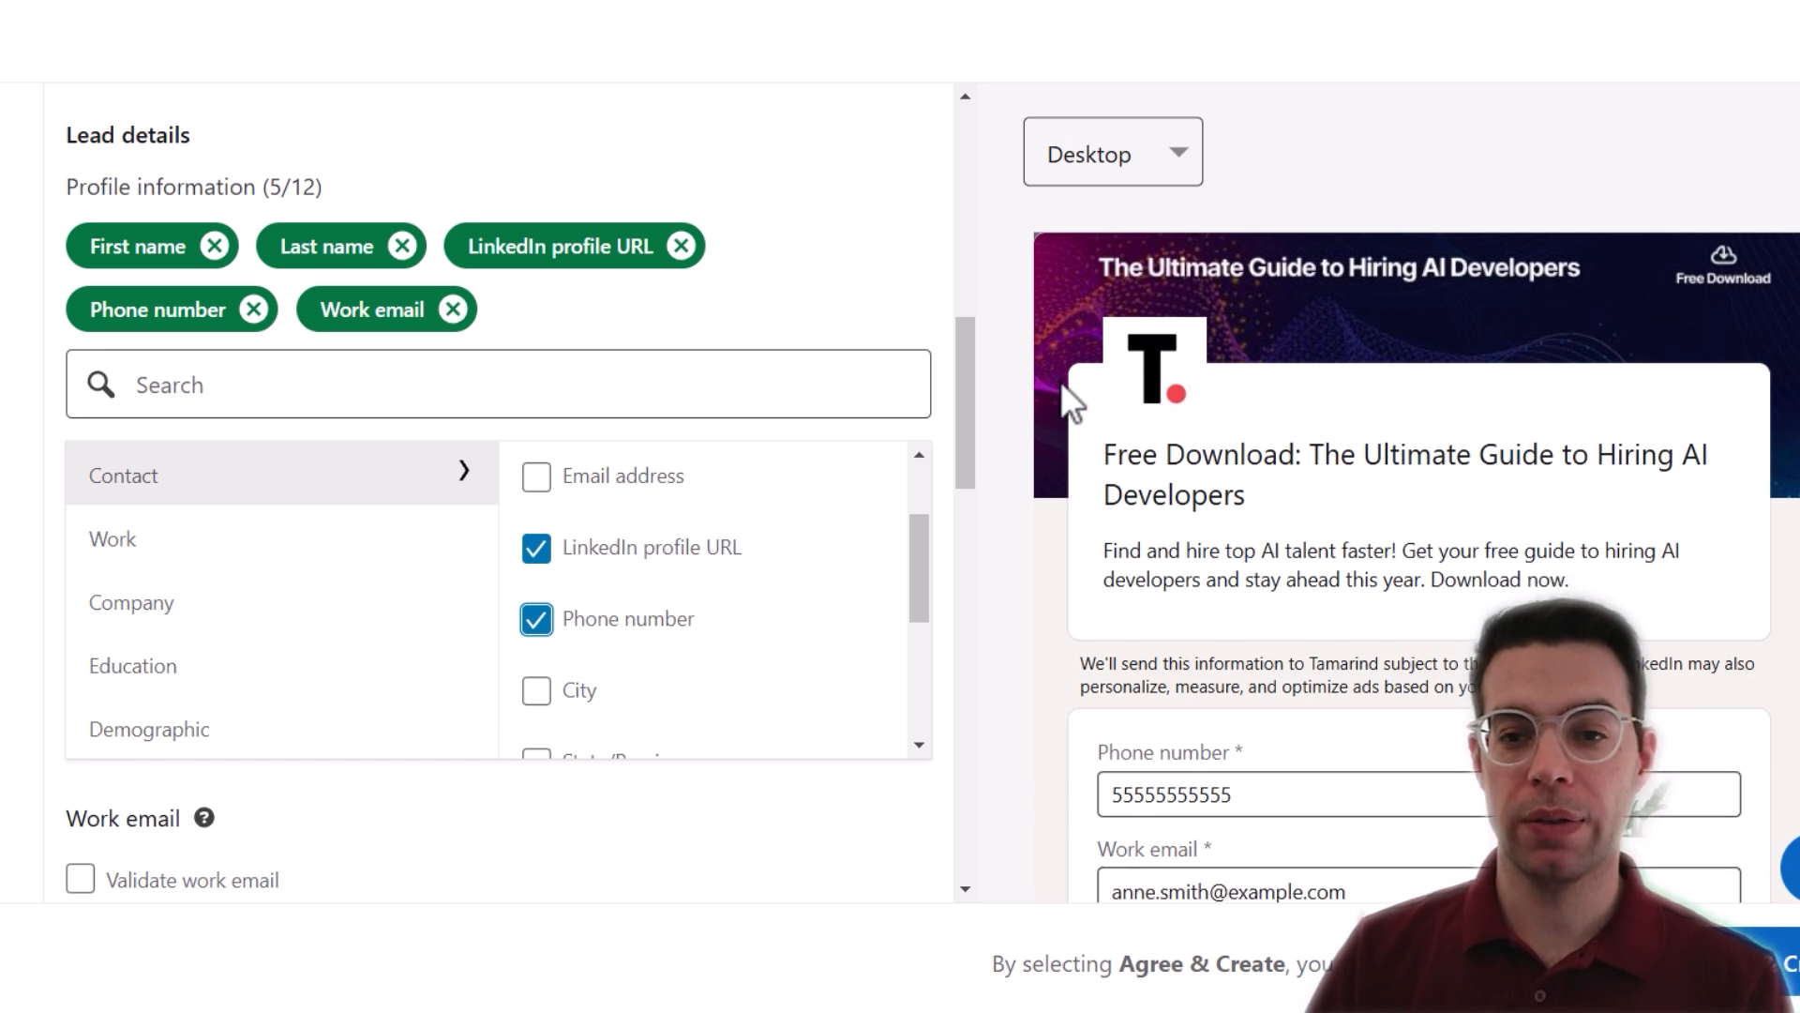
scroll(1062, 384, "down", 4)
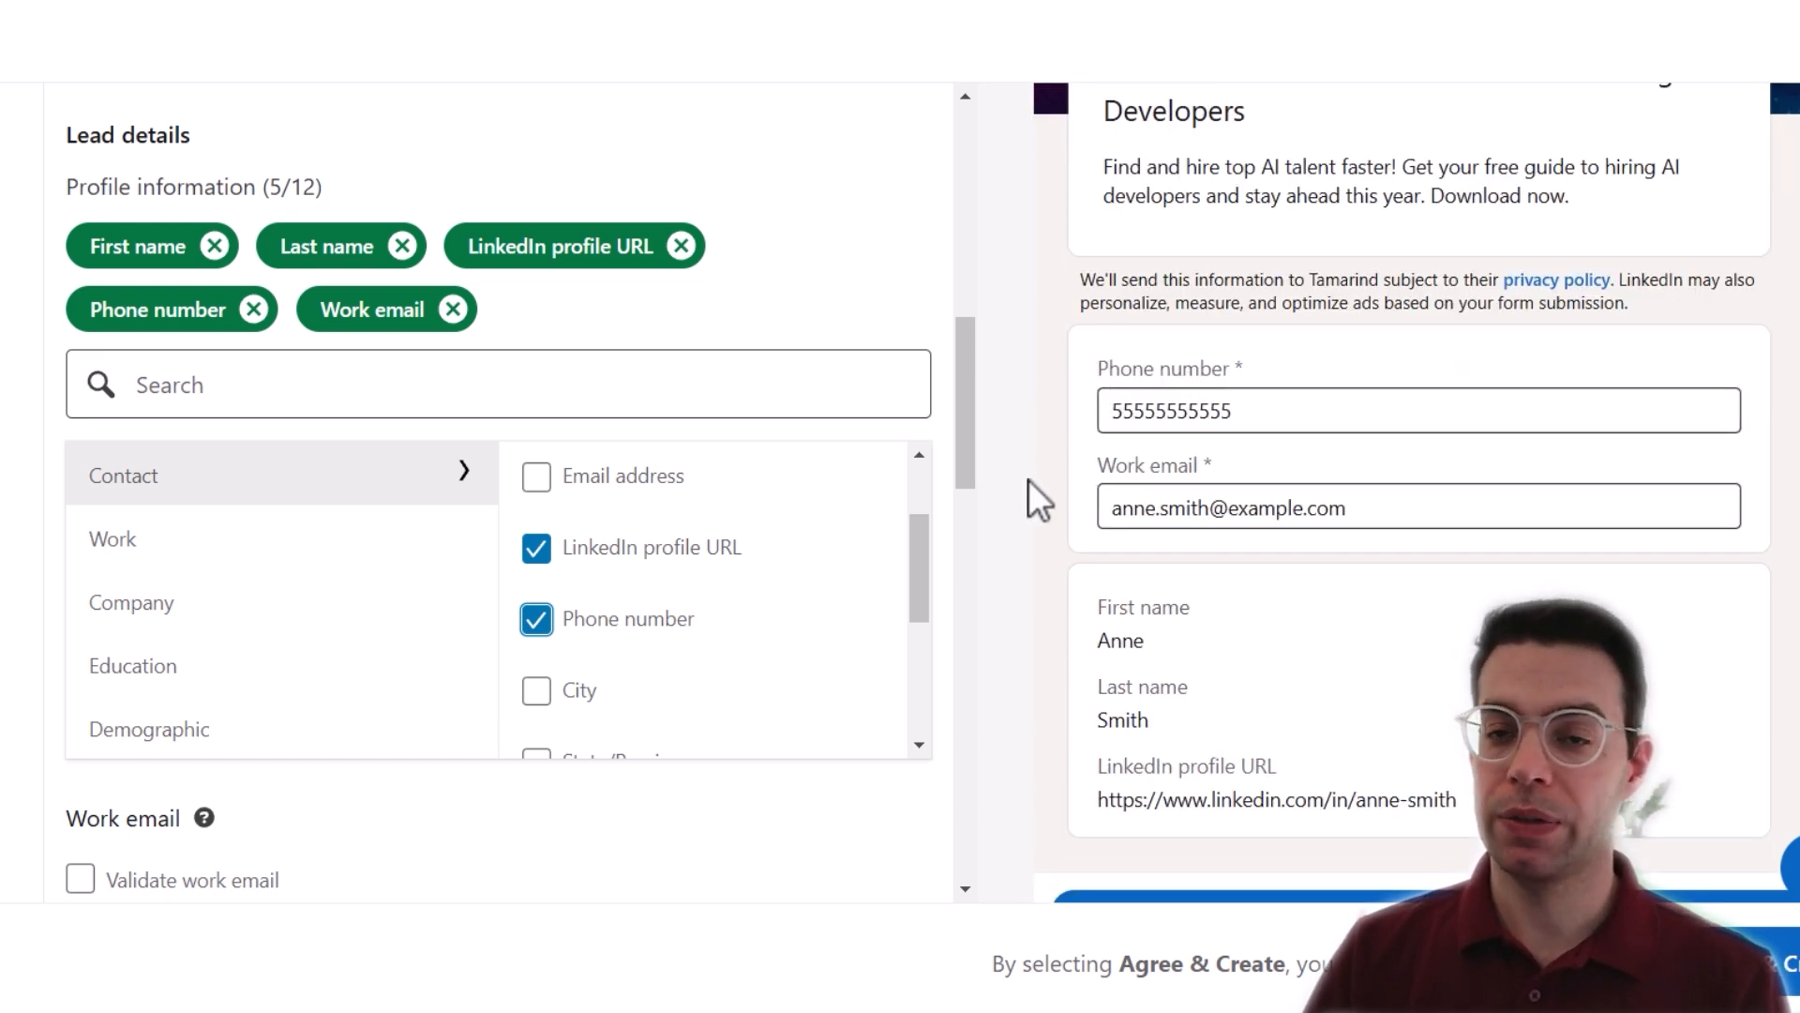
left_click(544, 626)
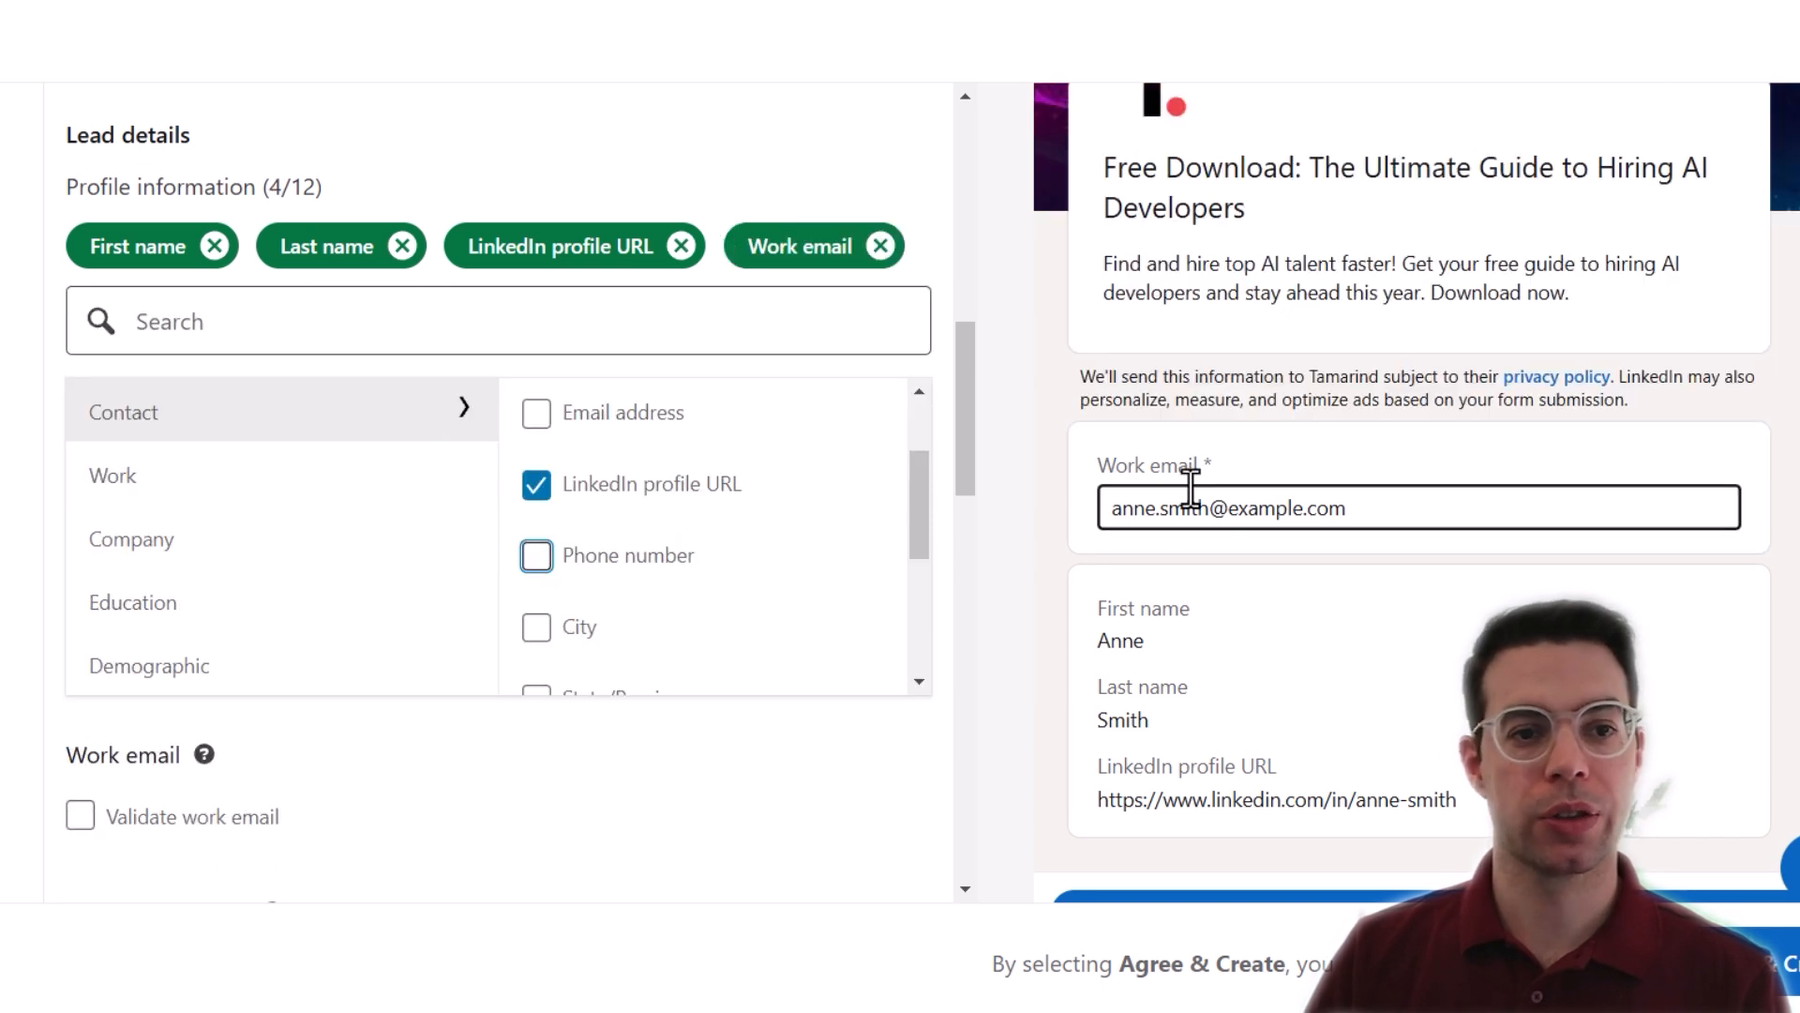
- Add Company name and Job title to the lead form's profile information
left_click(383, 550)
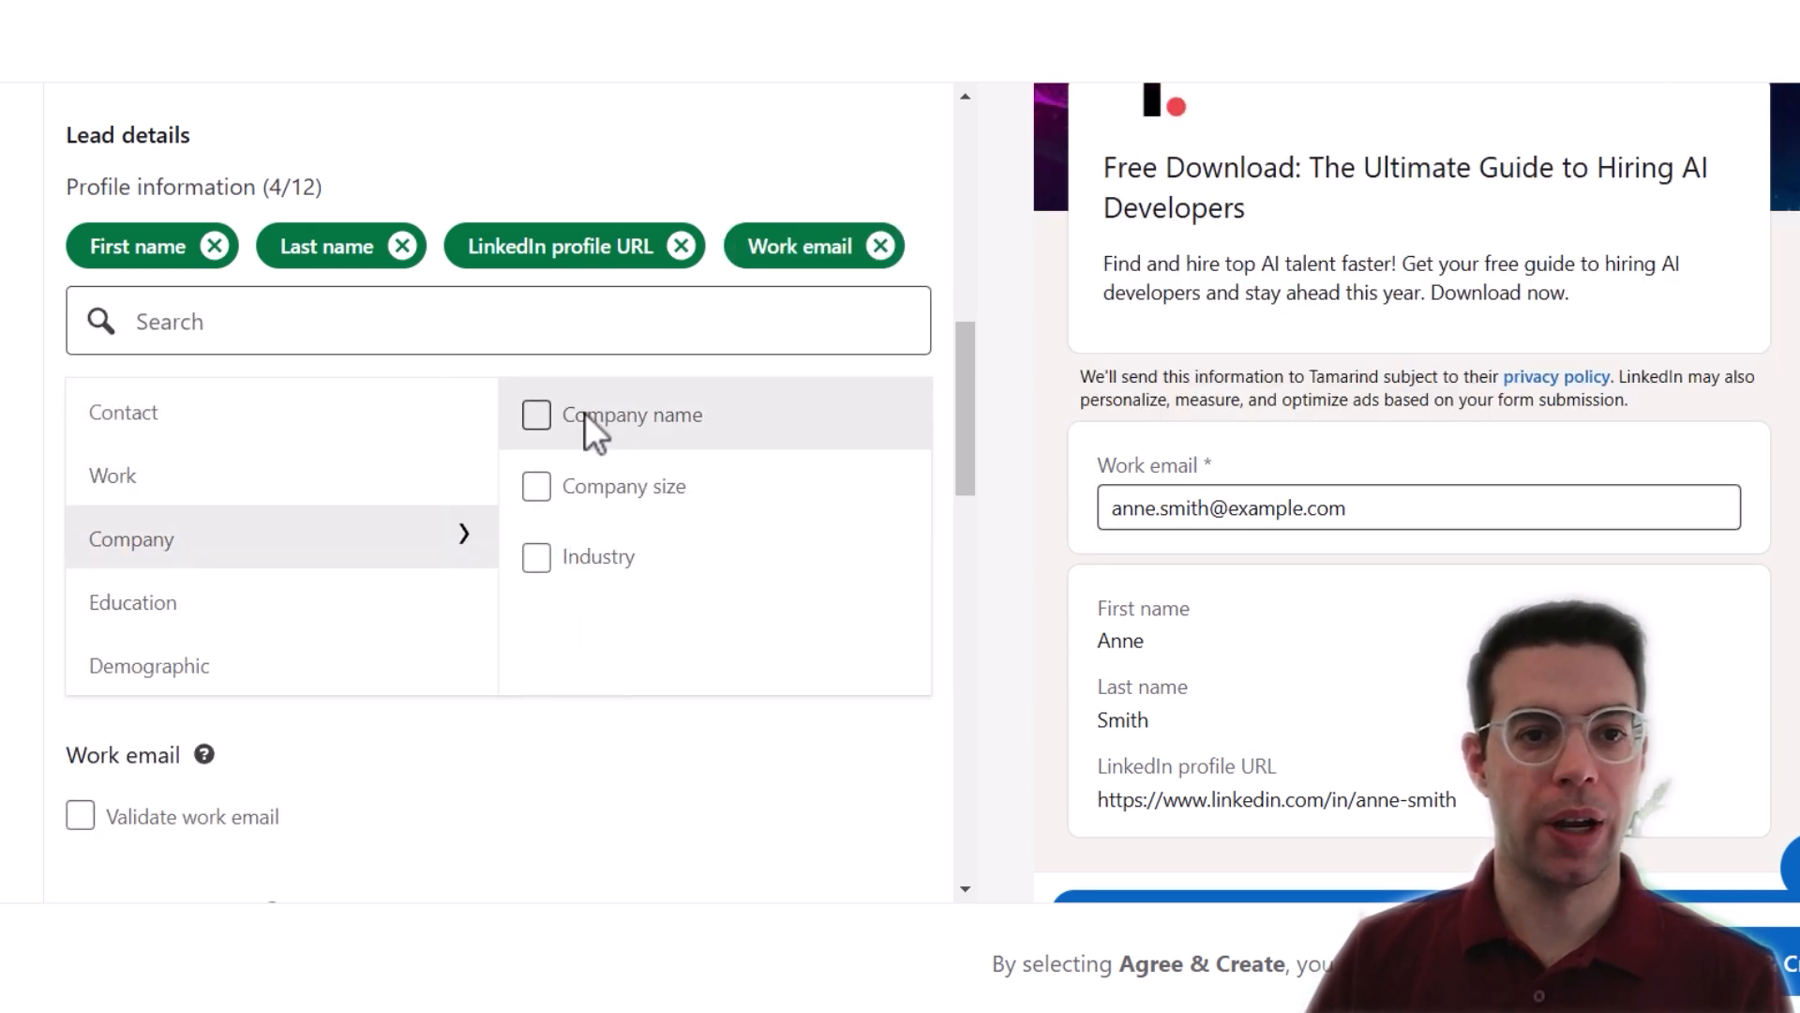
left_click(538, 414)
scroll(431, 525, "down", 2)
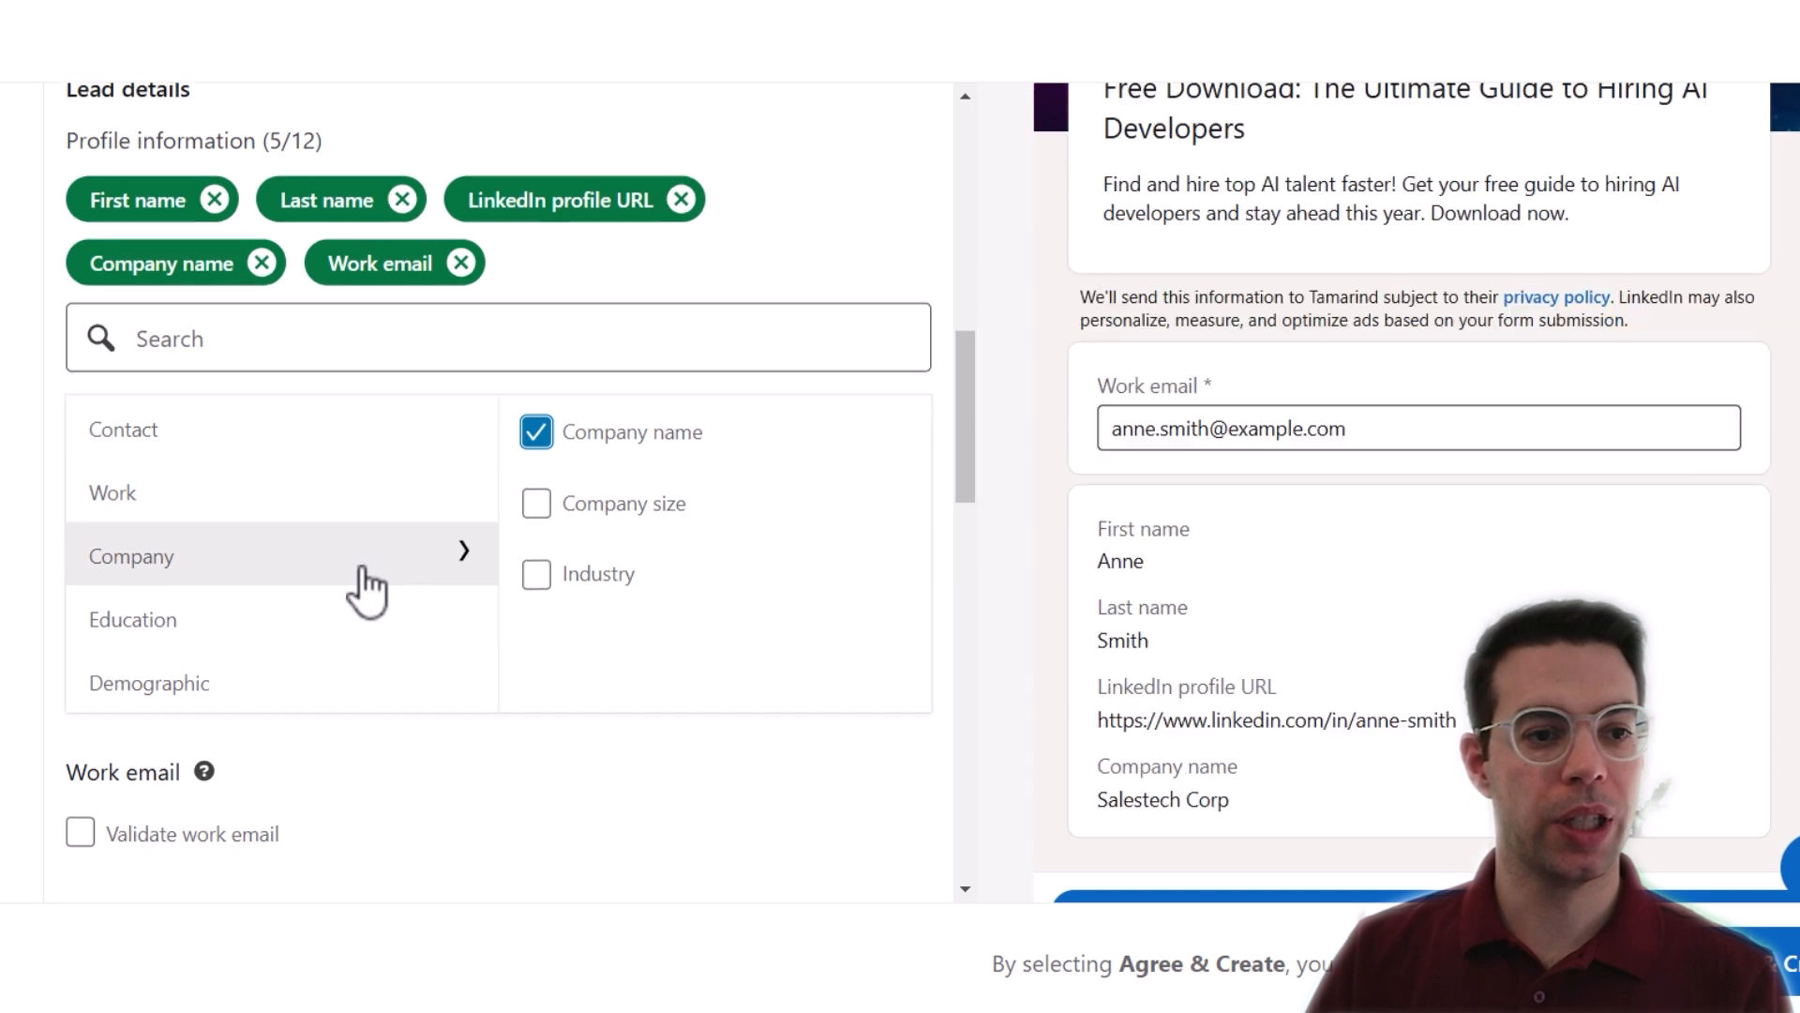
left_click(379, 403)
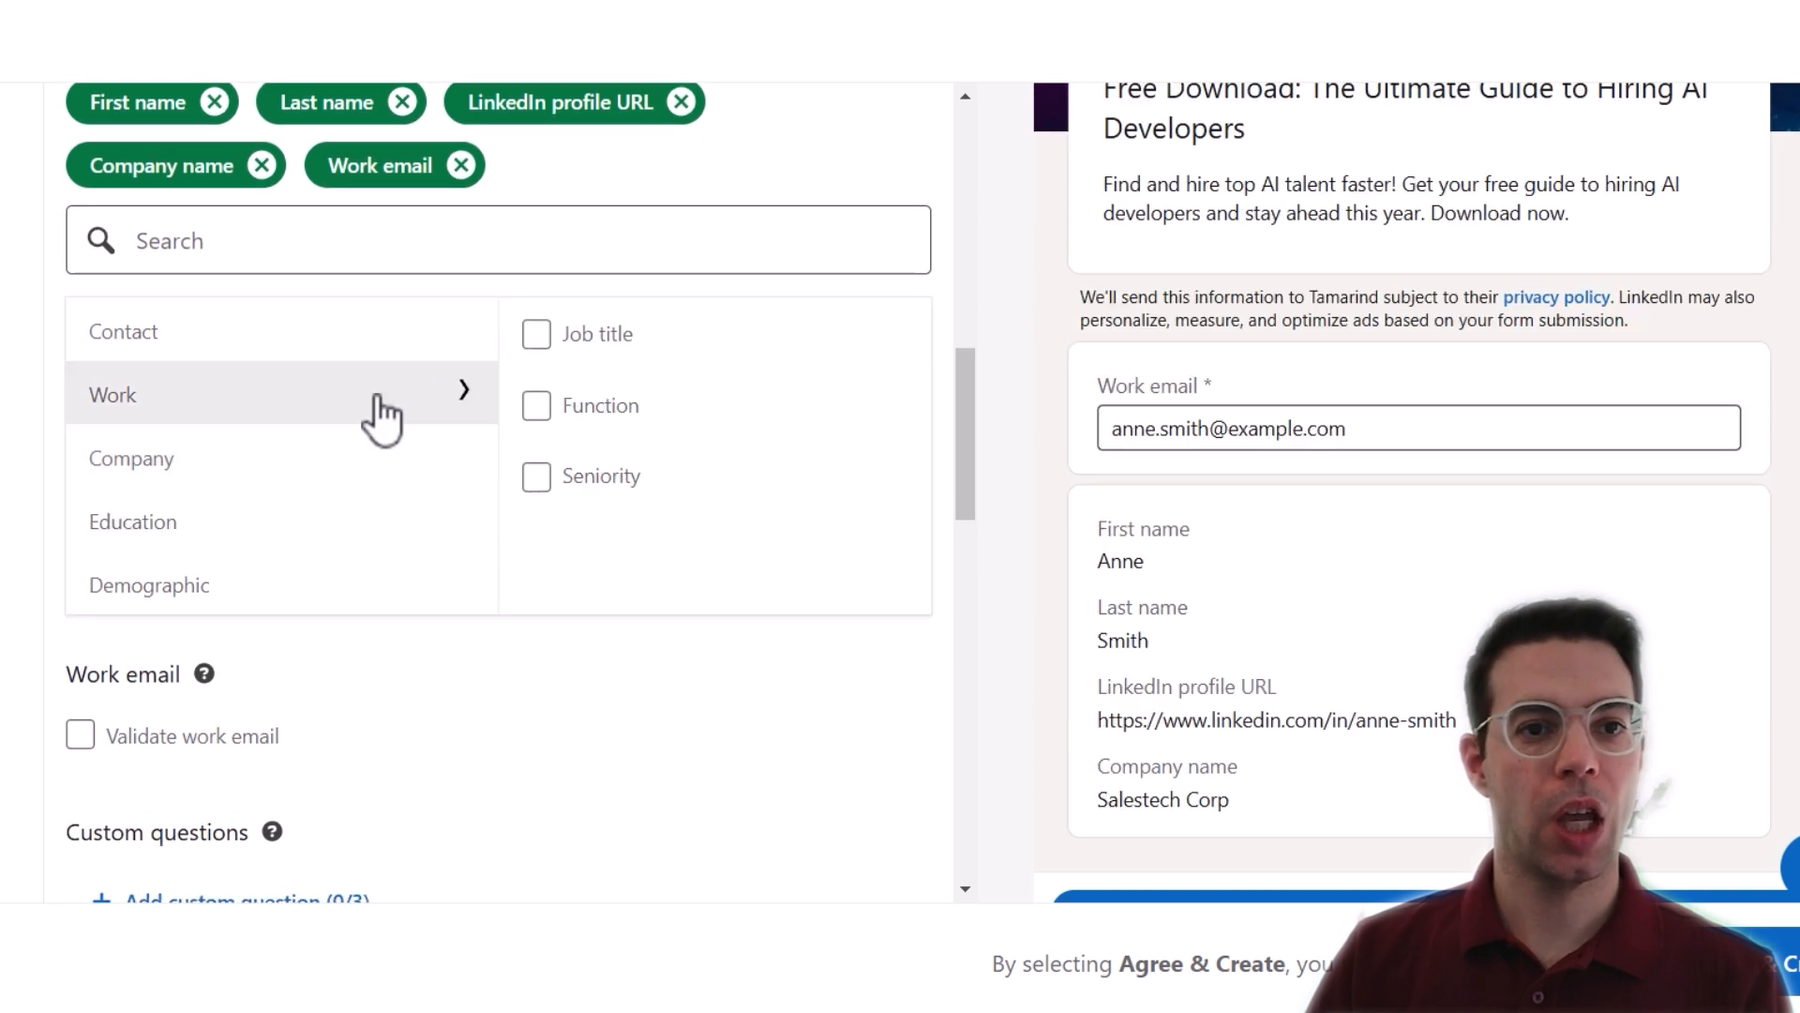
left_click(536, 338)
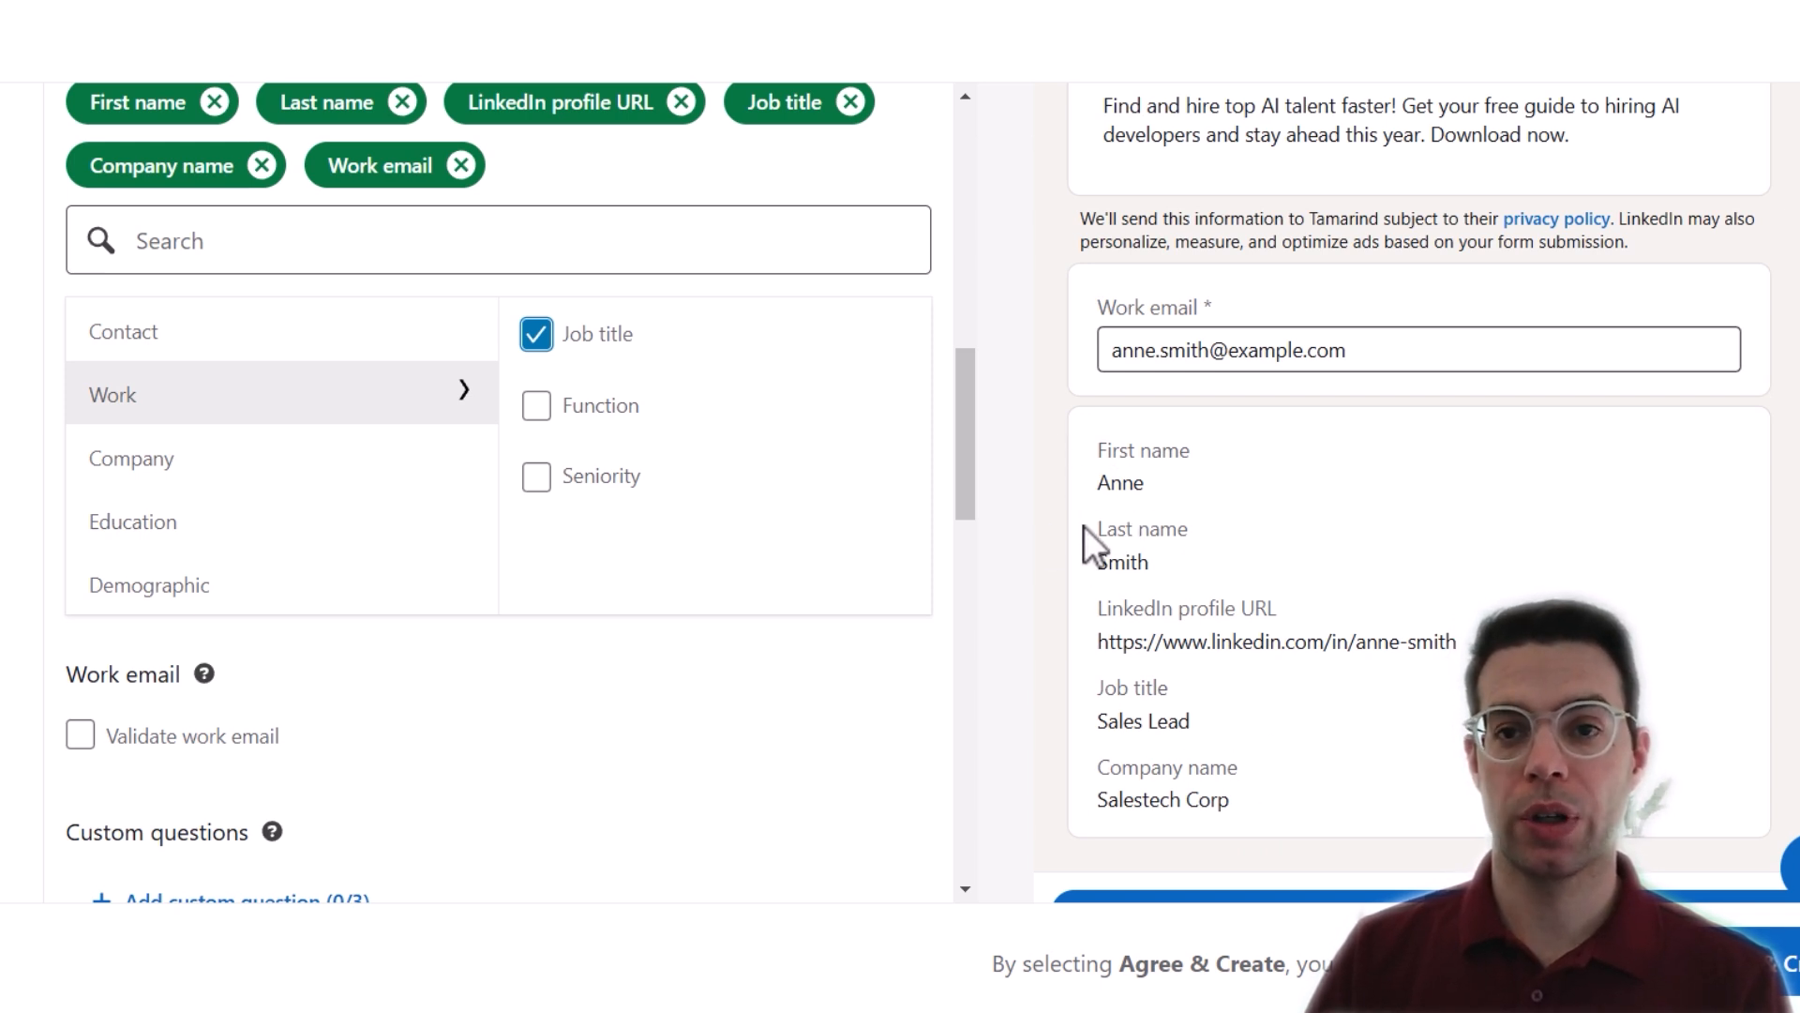
scroll(1095, 581, "up", 5)
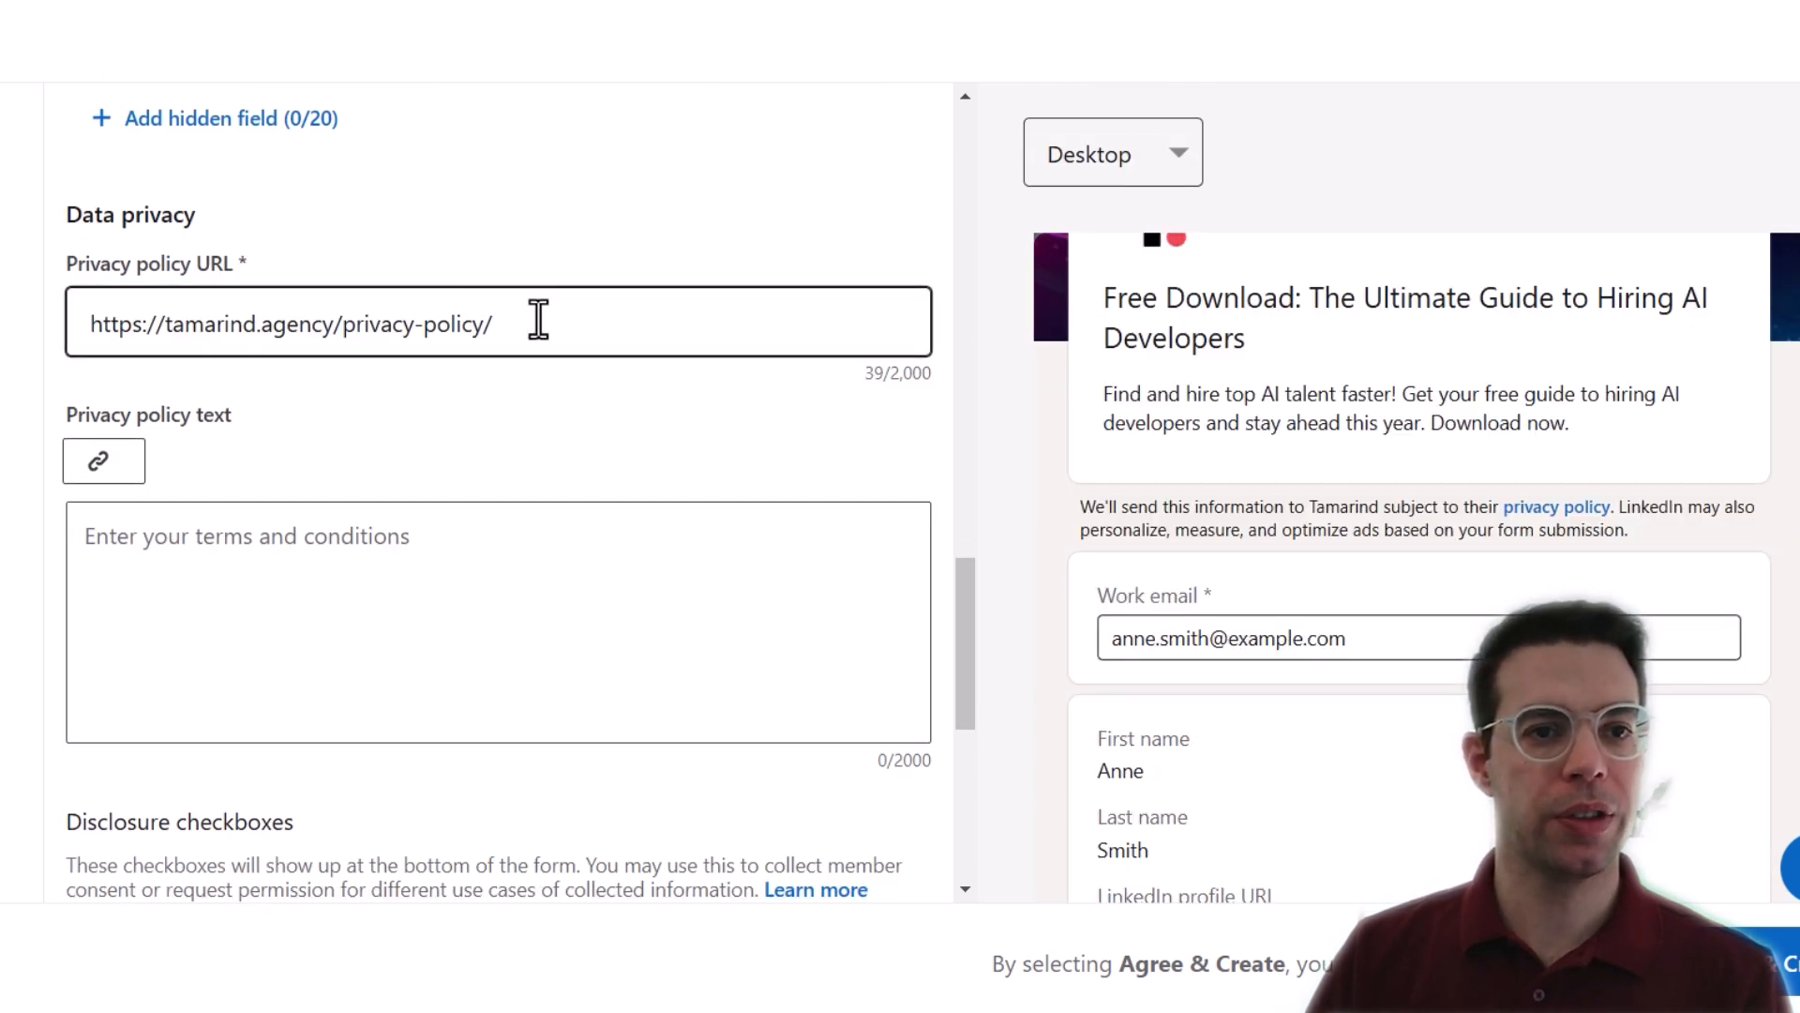
- Try the placeholder privacy policy text "sdfsadfasdfsa", check it in the form preview, and clear it
left_click_drag(539, 320, 77, 321)
left_click(594, 309)
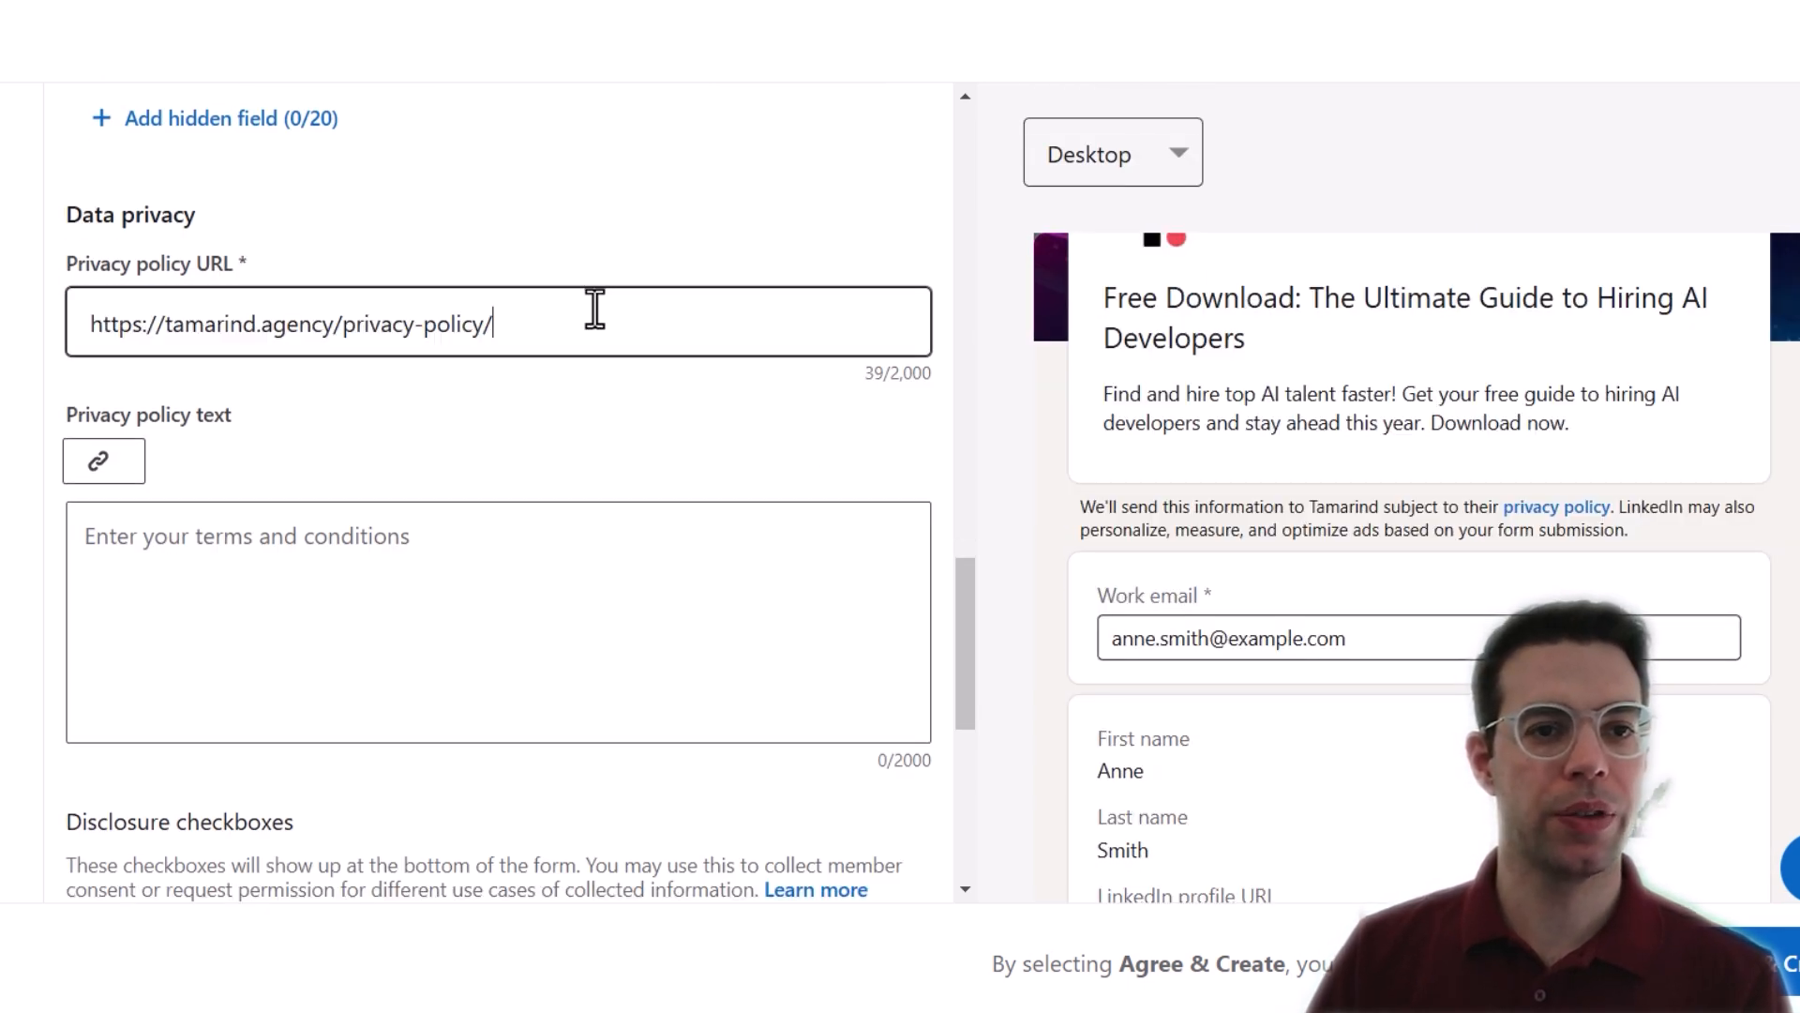
scroll(488, 450, "down", 2)
left_click(245, 390)
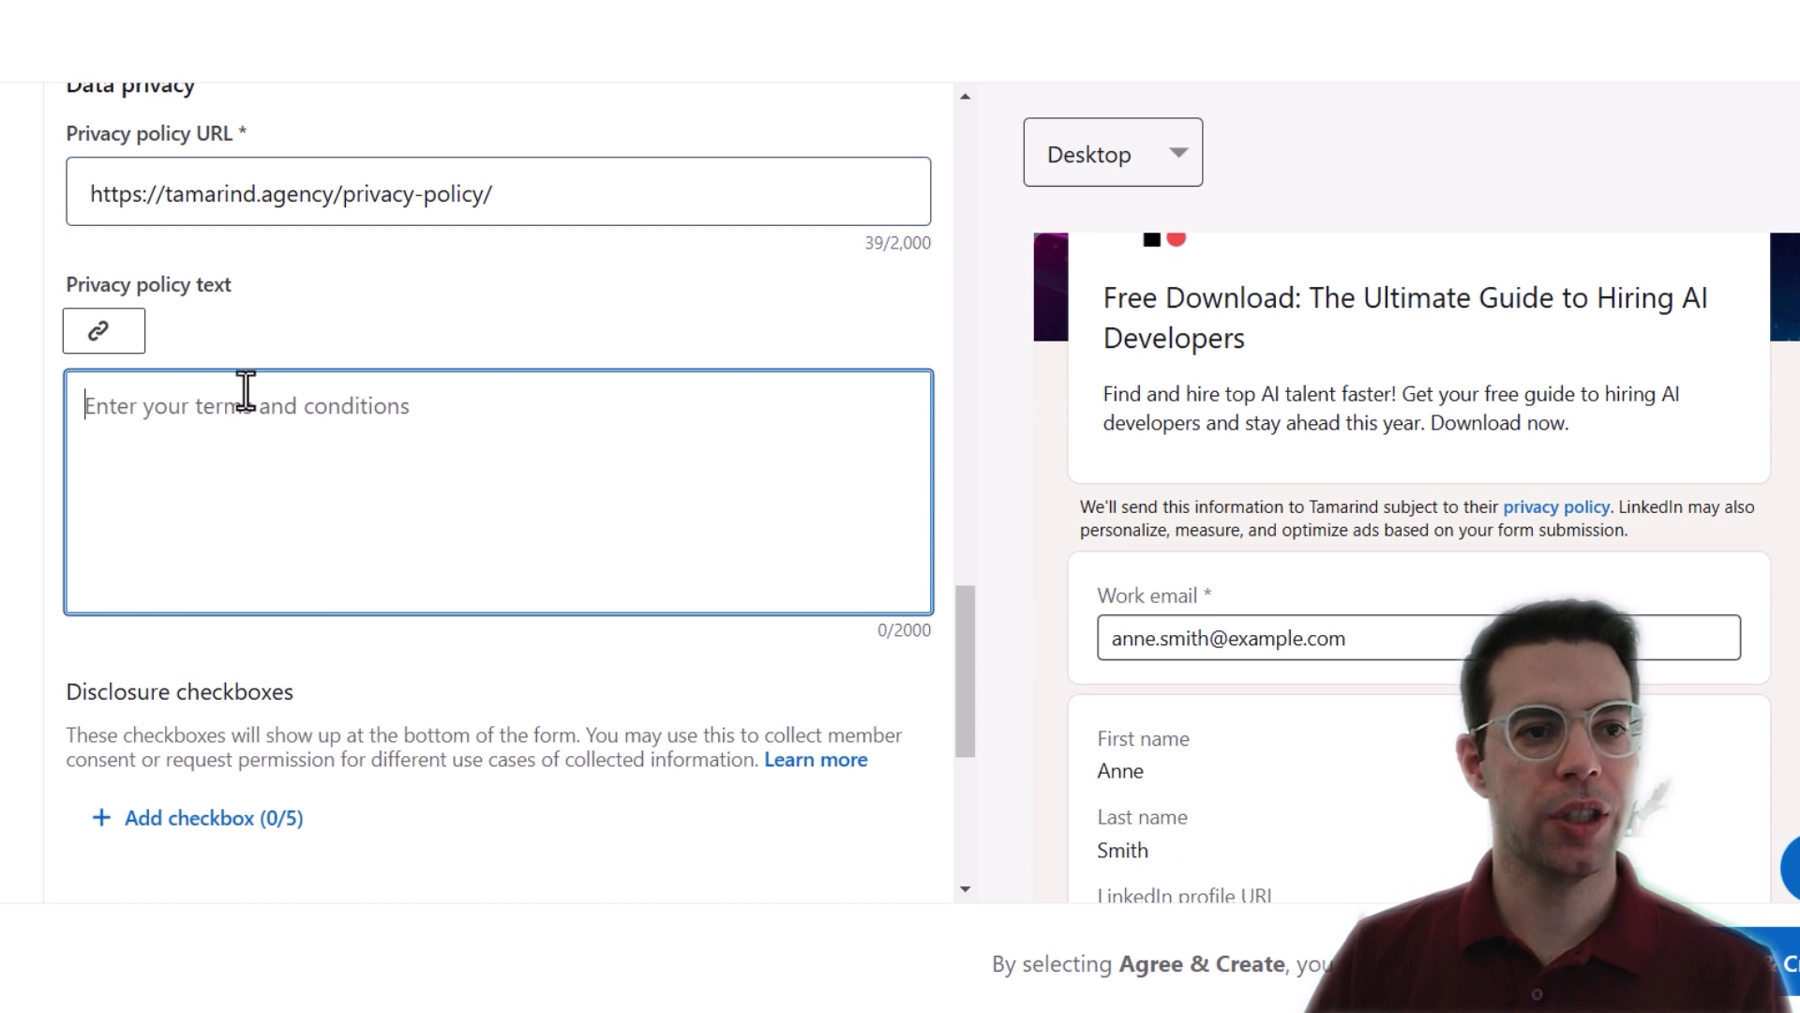
type("sdfsadfasdfsa")
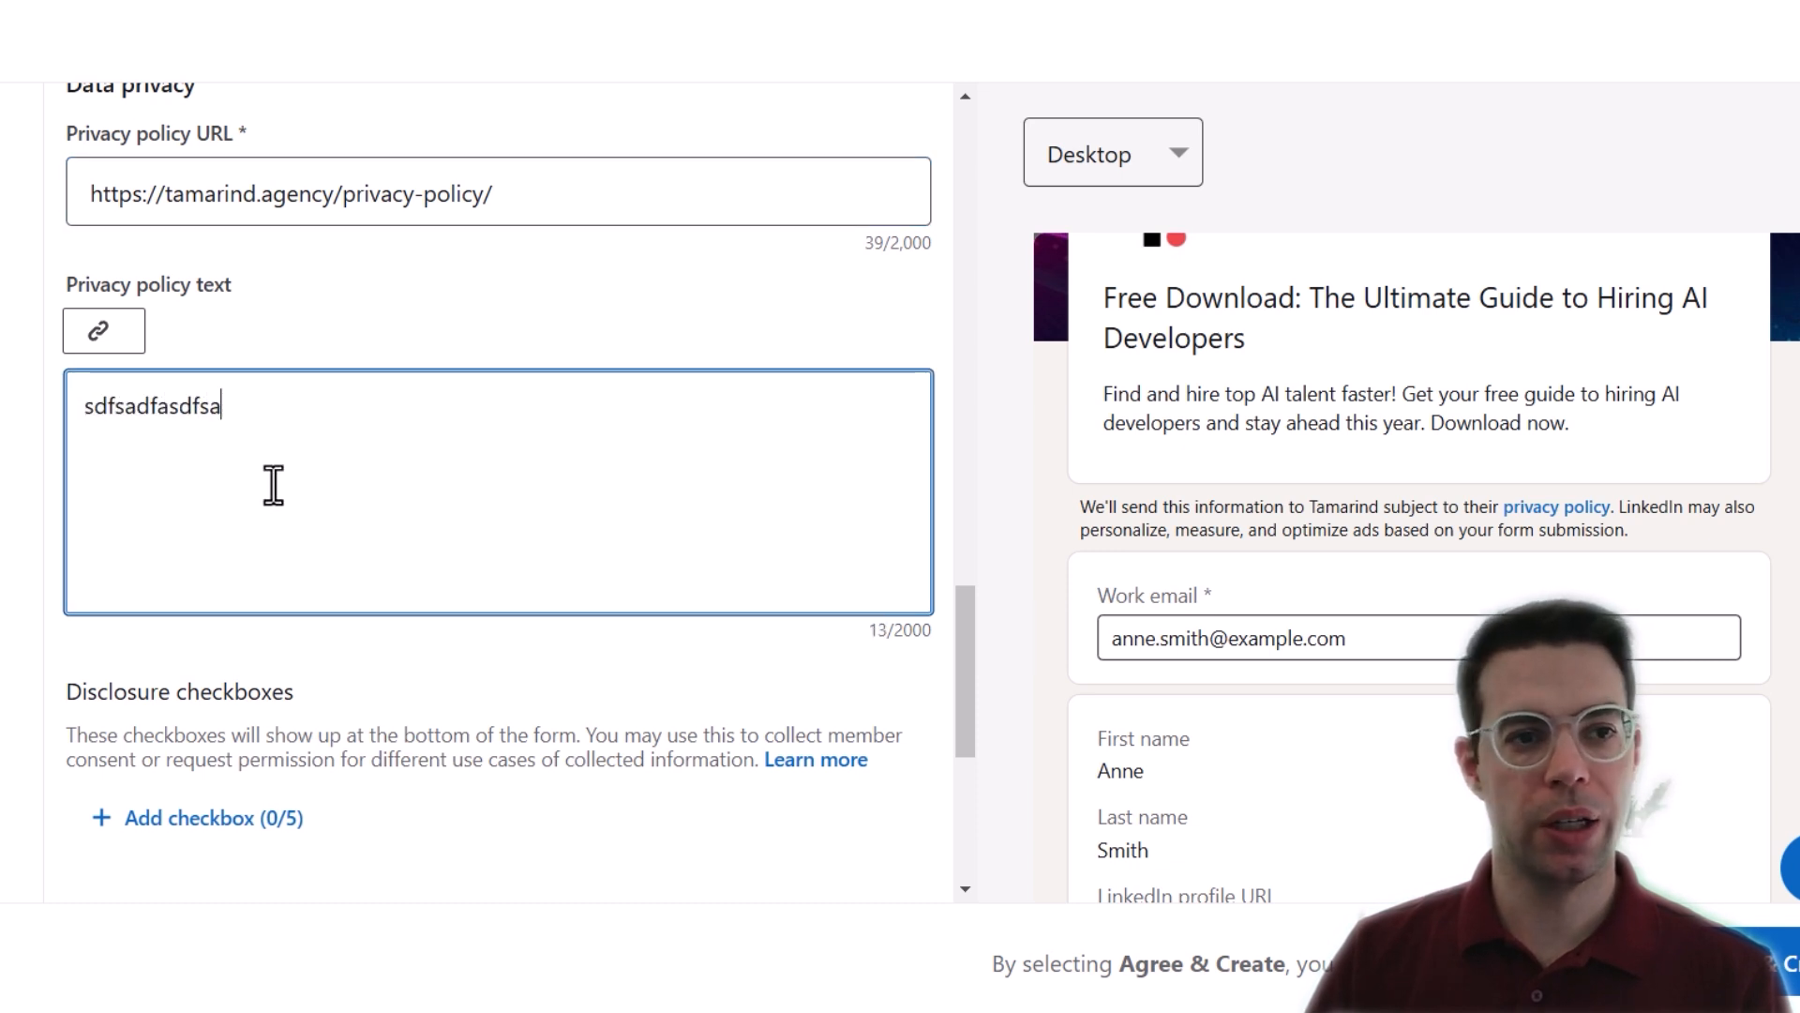
left_click(1050, 531)
scroll(1052, 550, "down", 2)
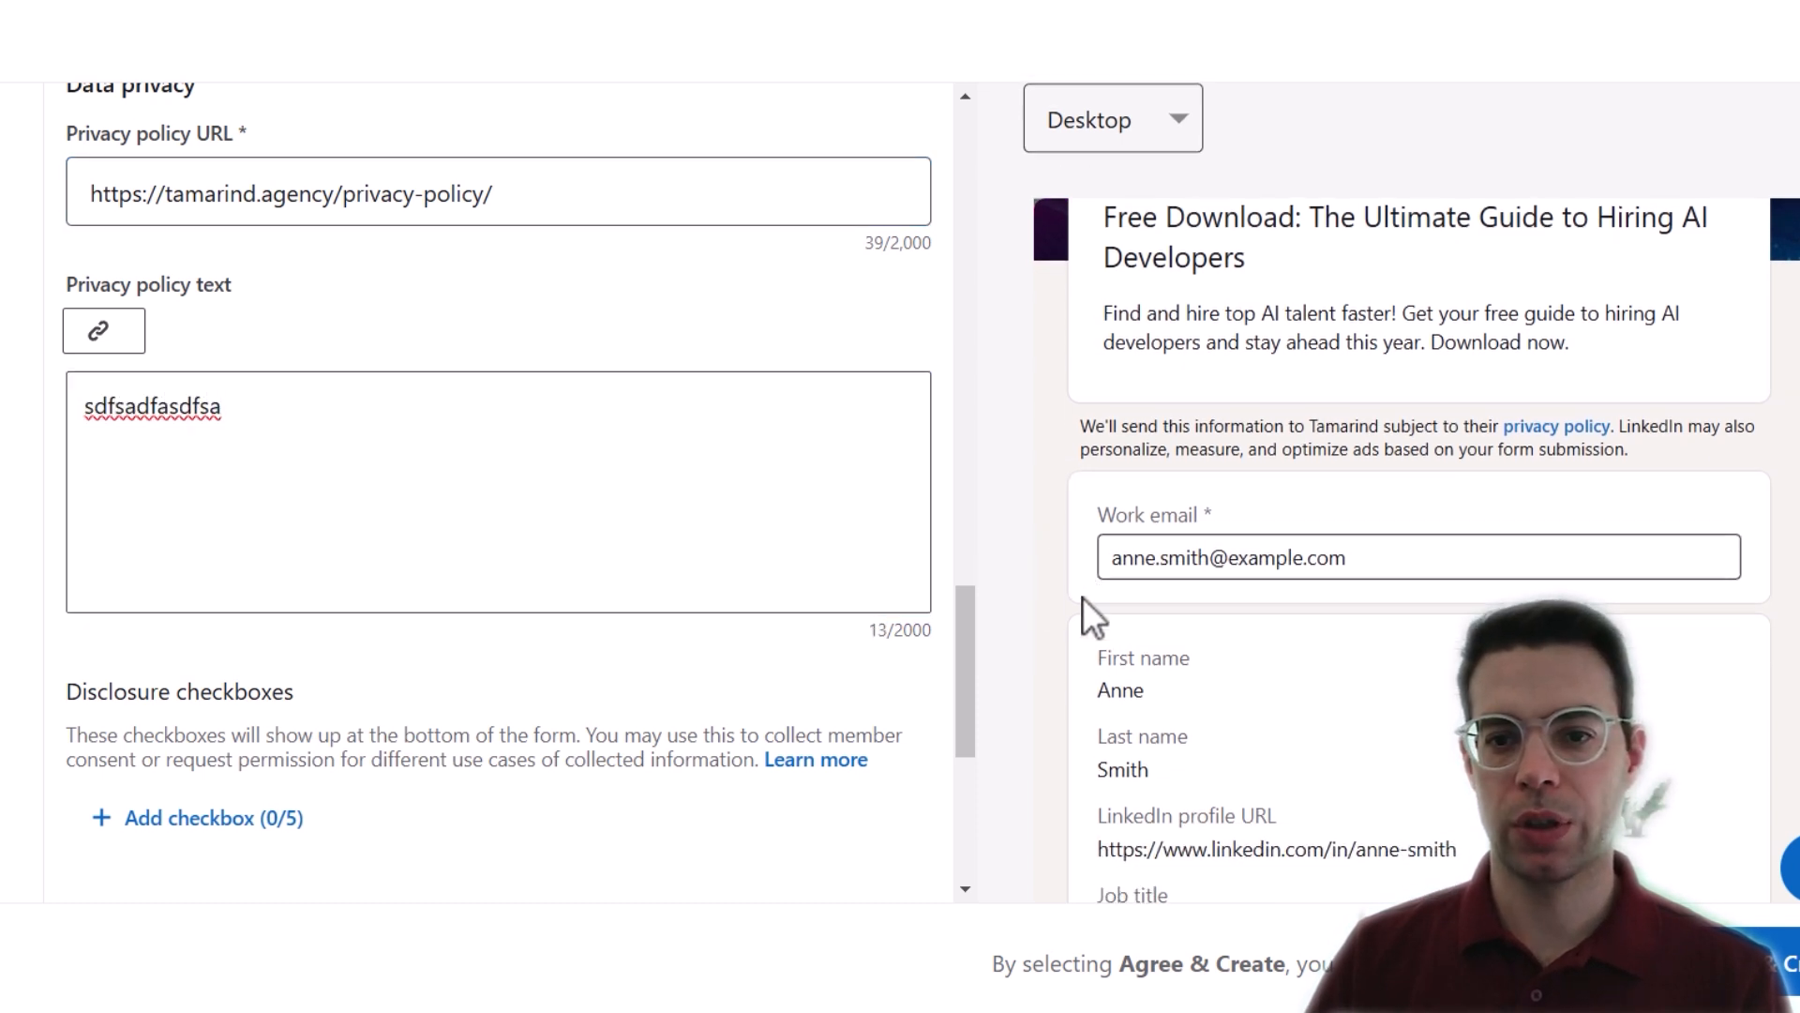
scroll(1082, 596, "down", 4)
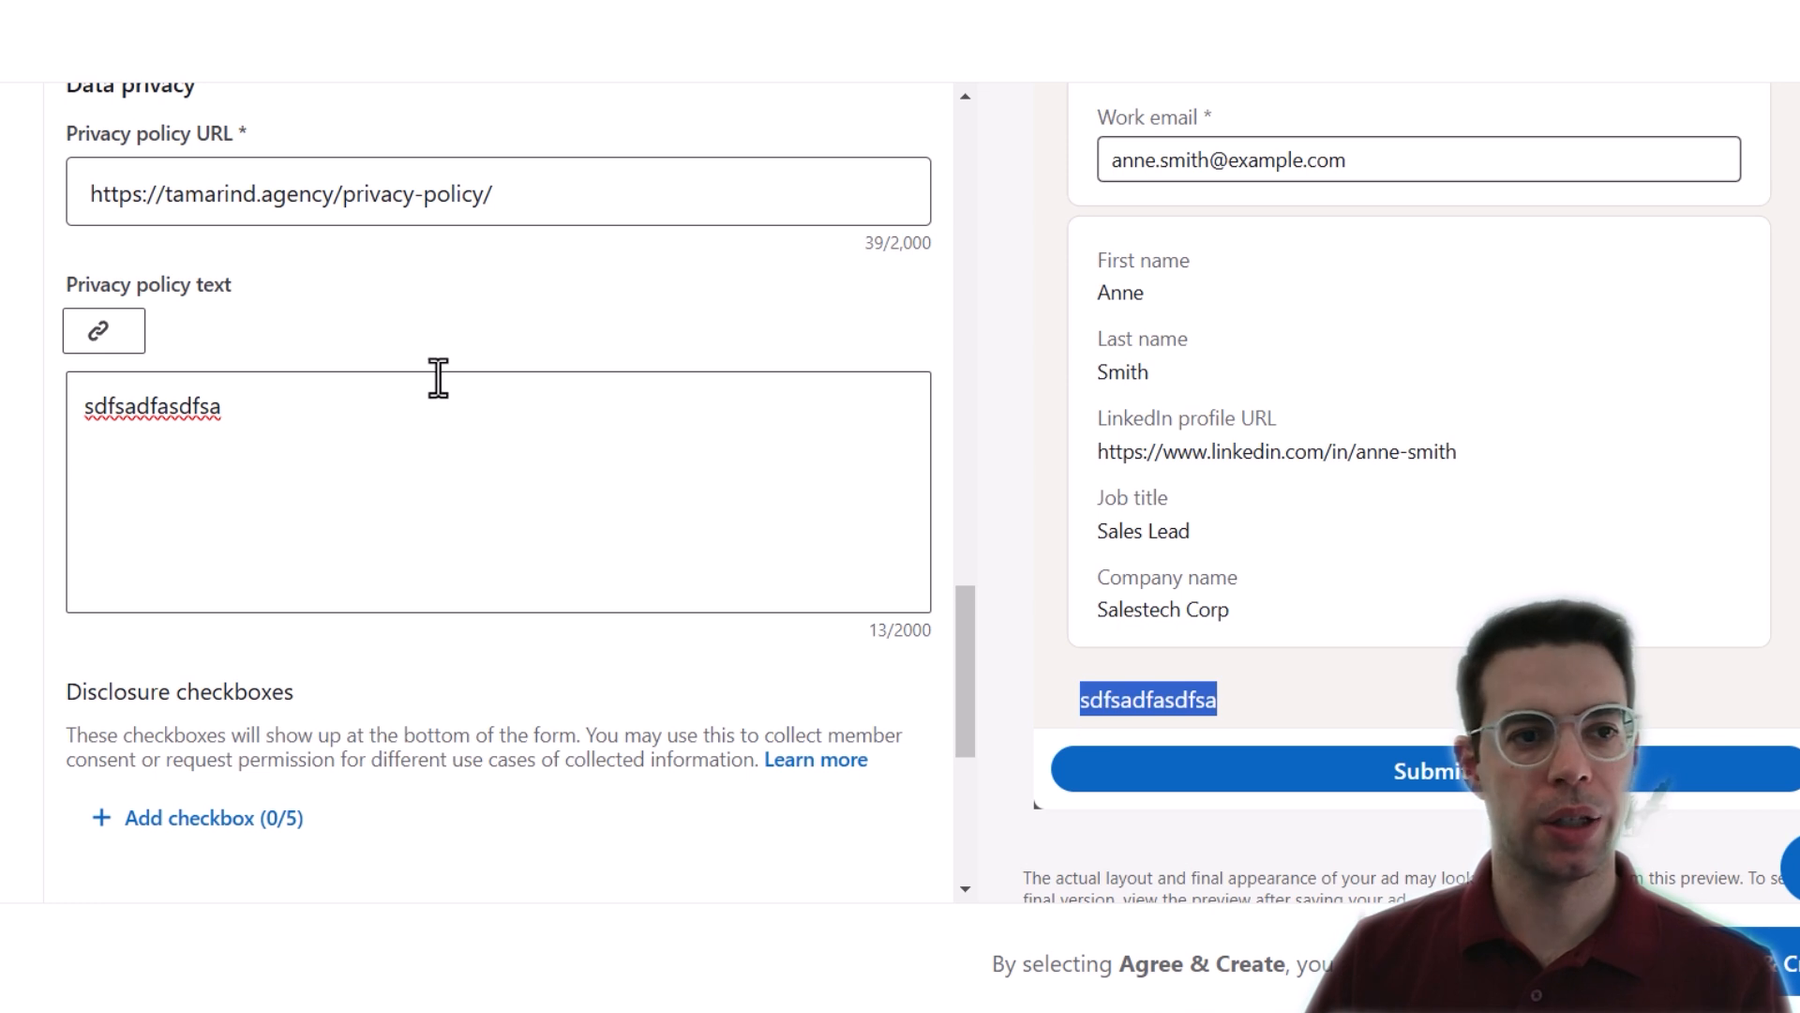
left_click(281, 429)
key("ctrl+a")
key("BackSpace")
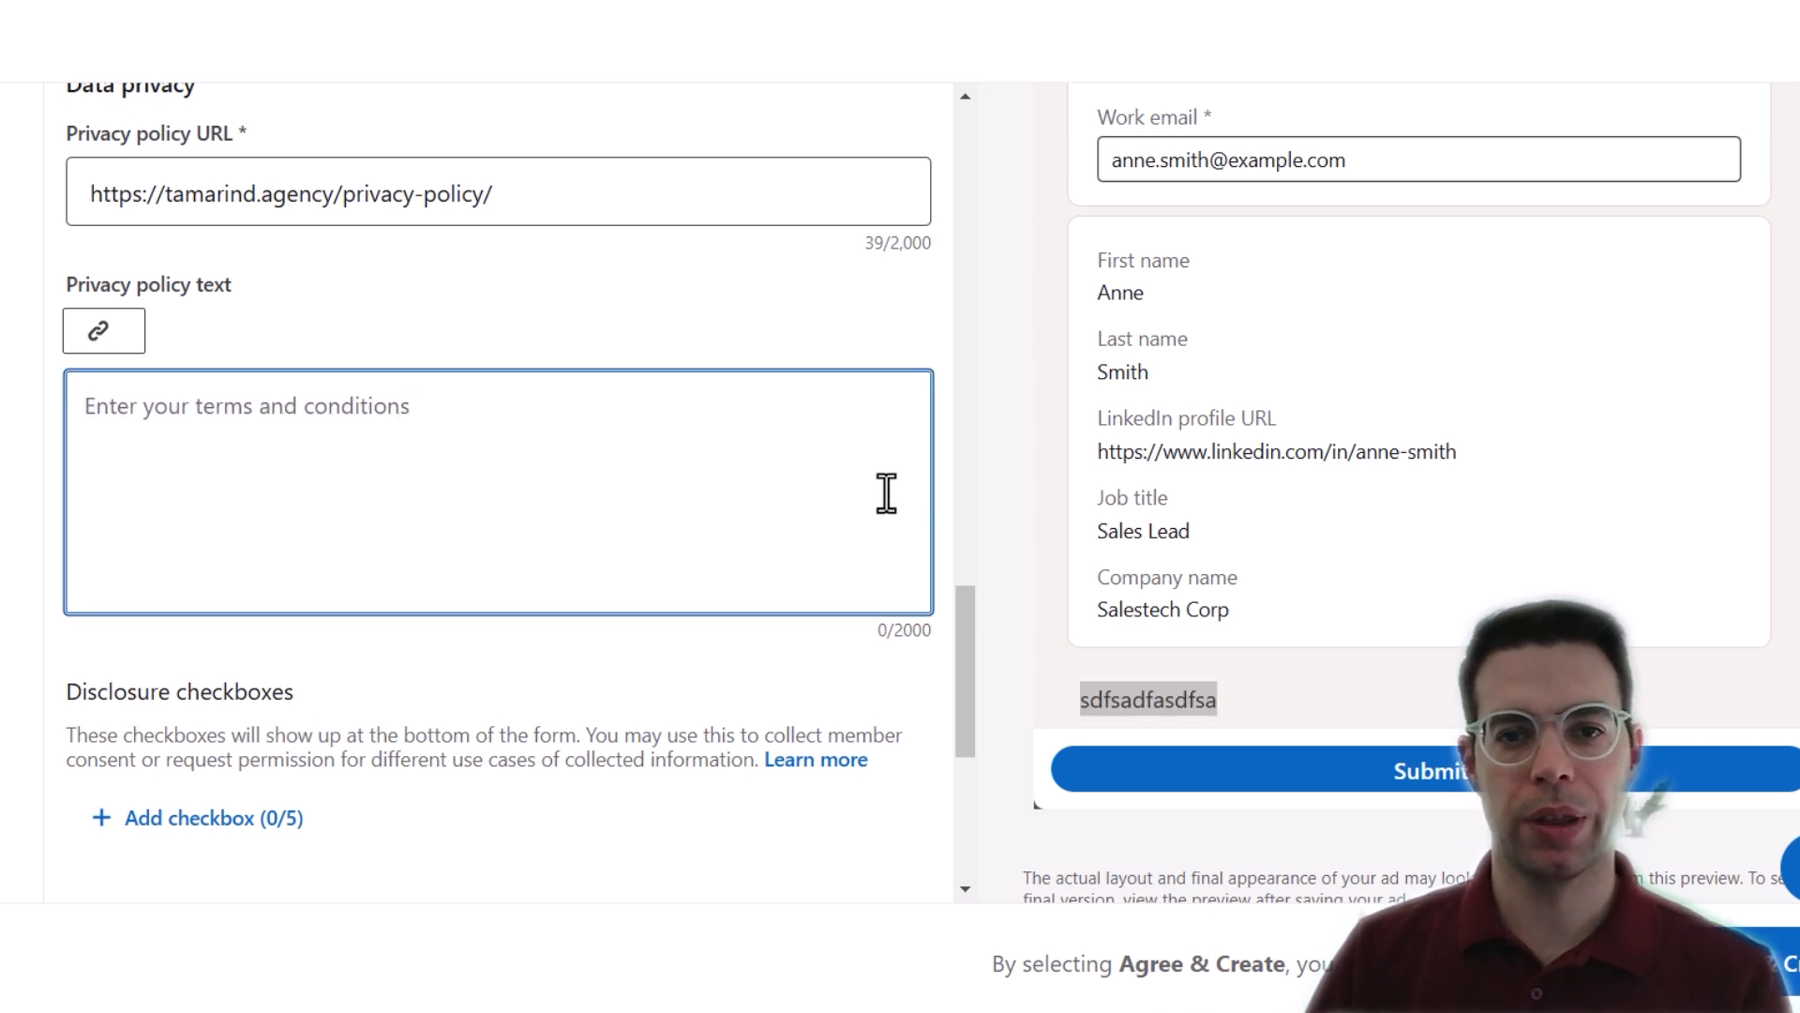
- Write the confirmation message "👇 Click the link below to download your eBook now." and set the confirmation CTA to Download now
scroll(964, 610, "down", 6)
left_click(510, 450)
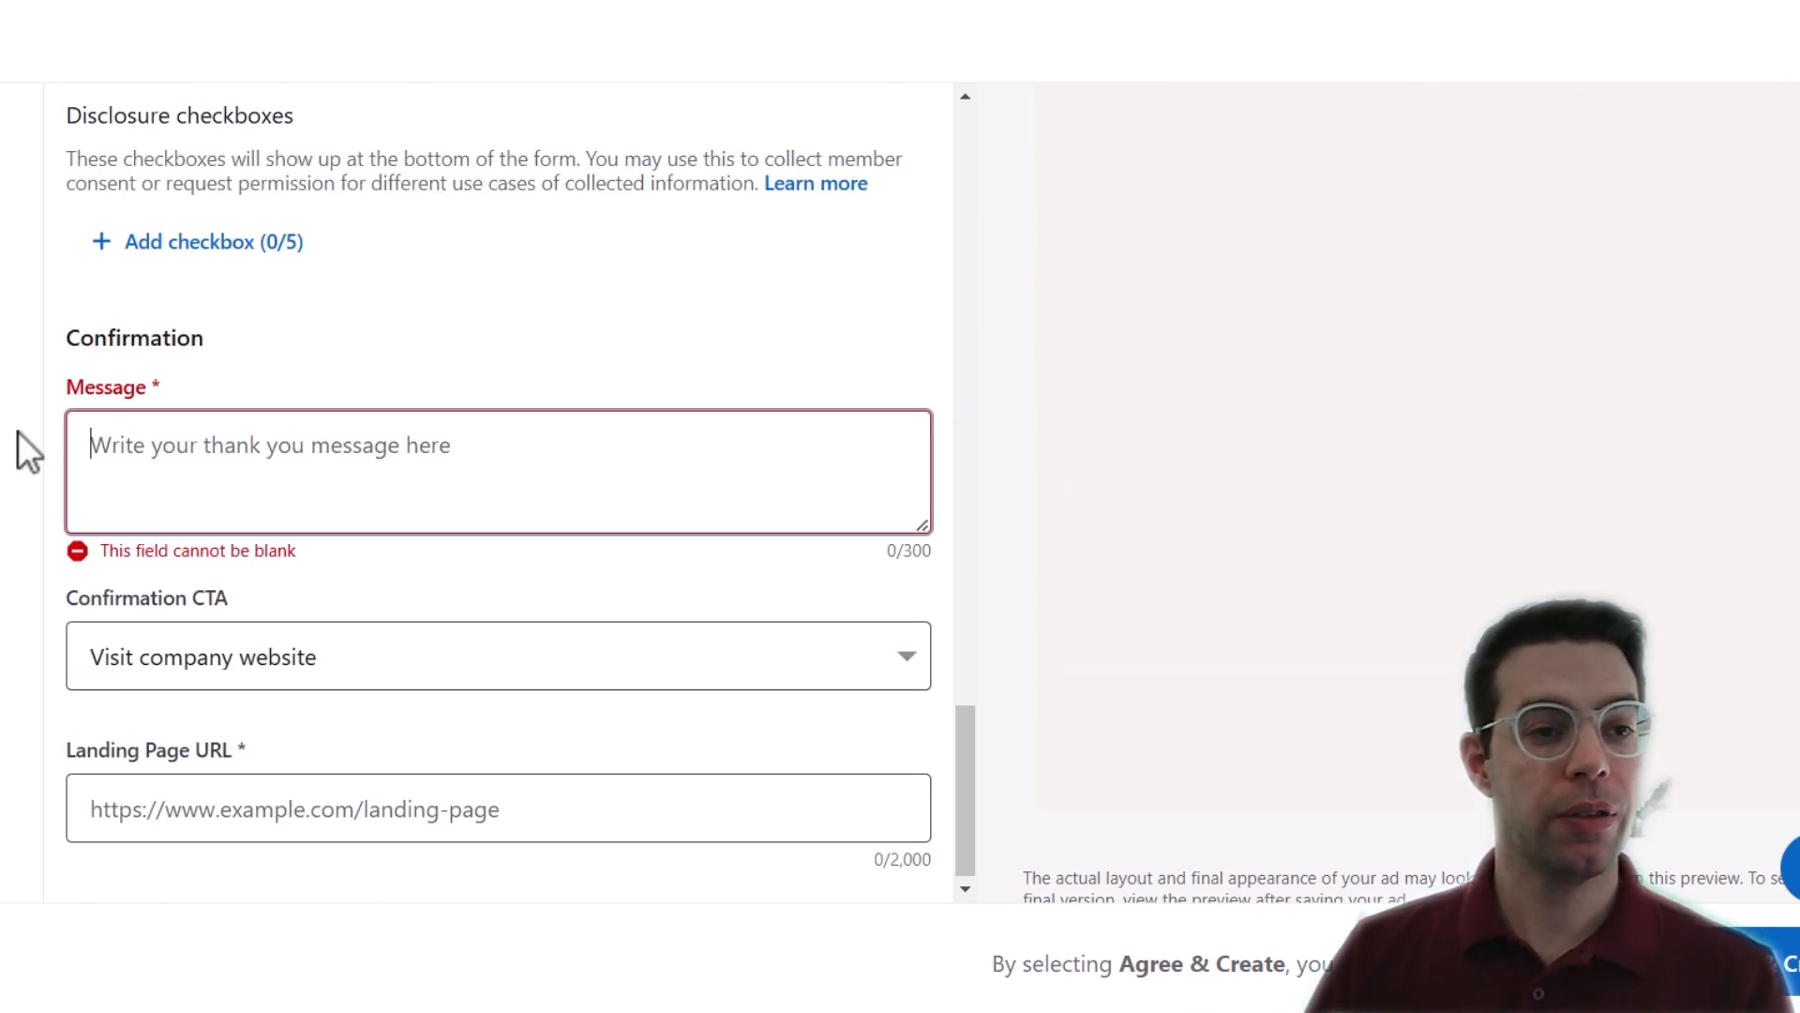
type("👇 Click the link below to download your eBook now.")
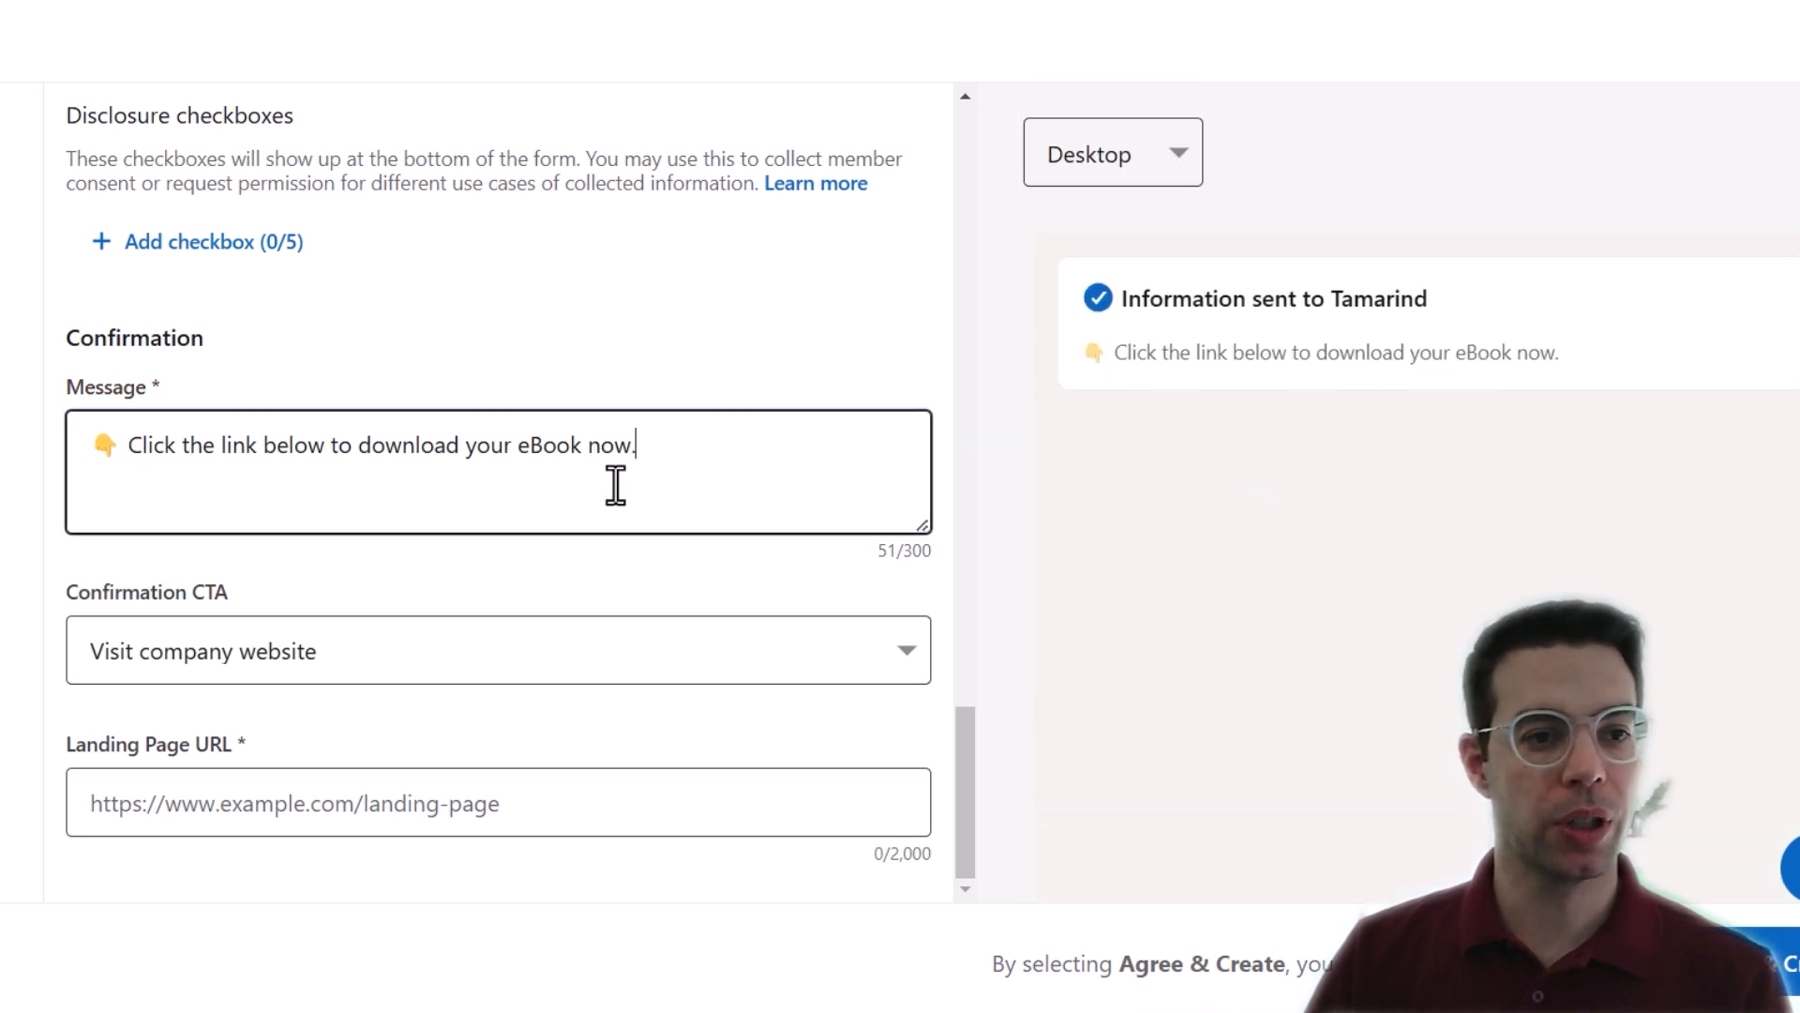
left_click(293, 657)
left_click(250, 837)
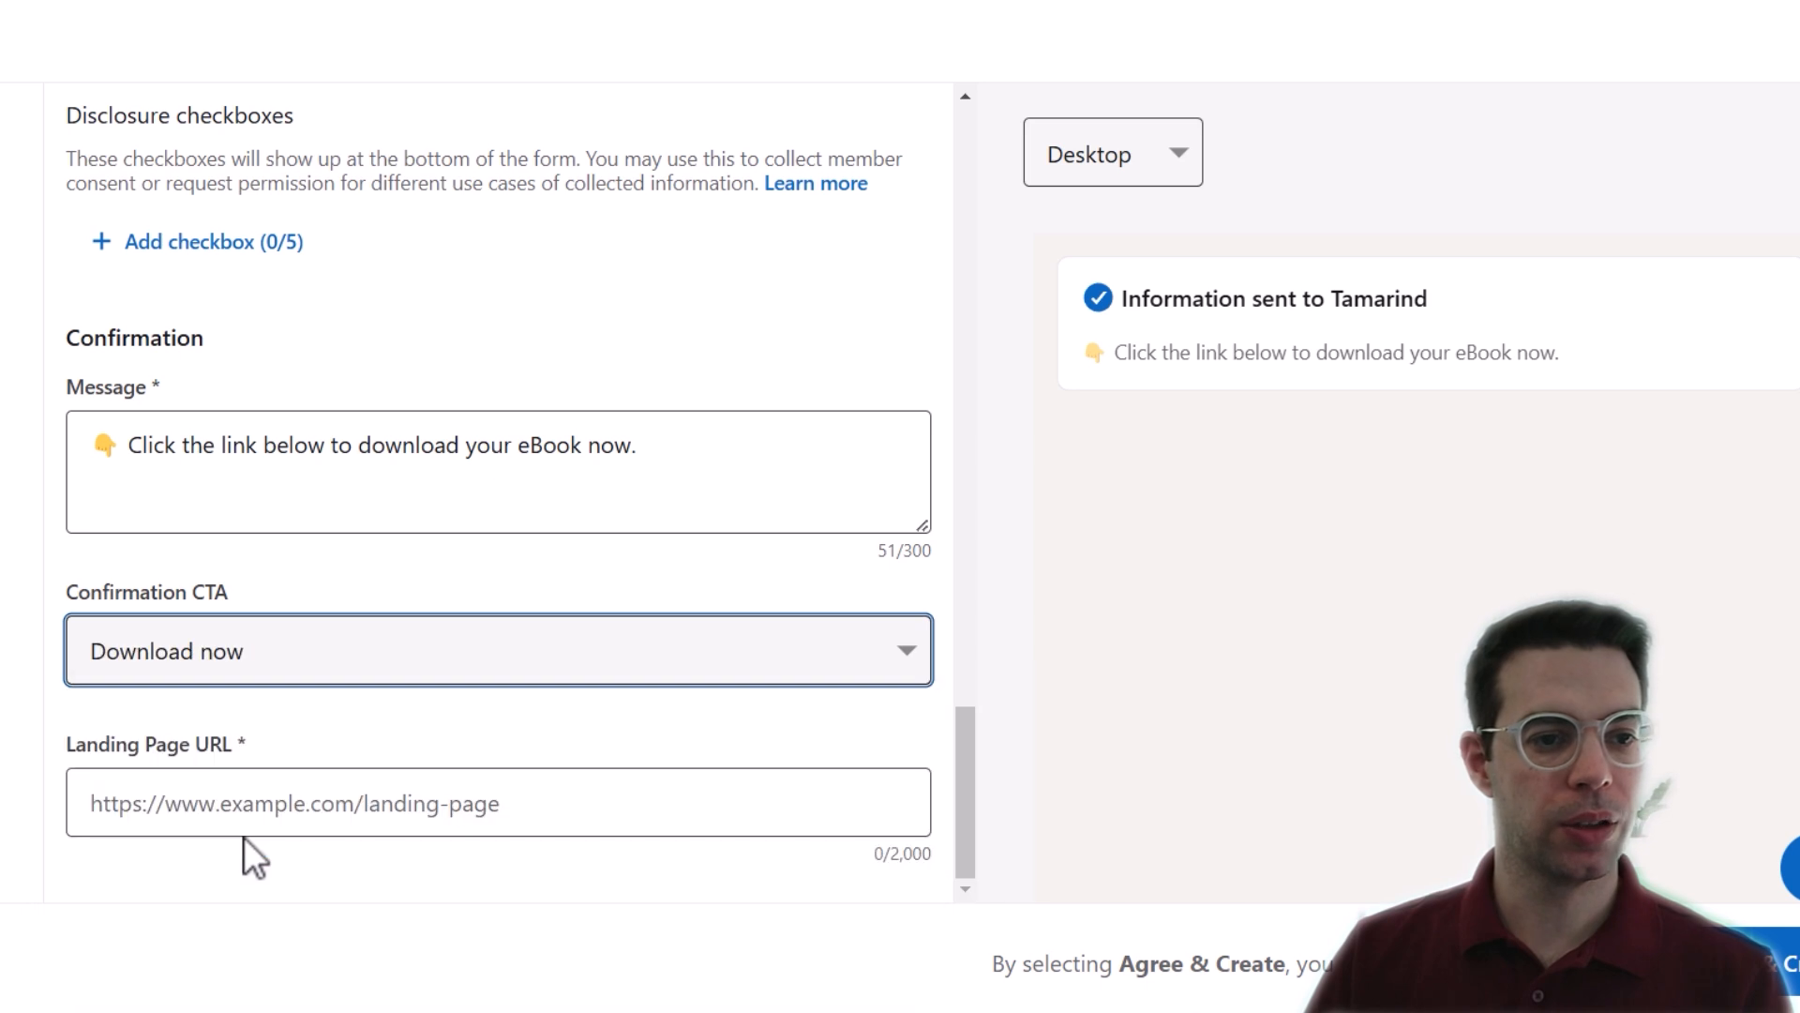
scroll(414, 816, "down", 1)
type("http://tamarind.agency/ebook-download/")
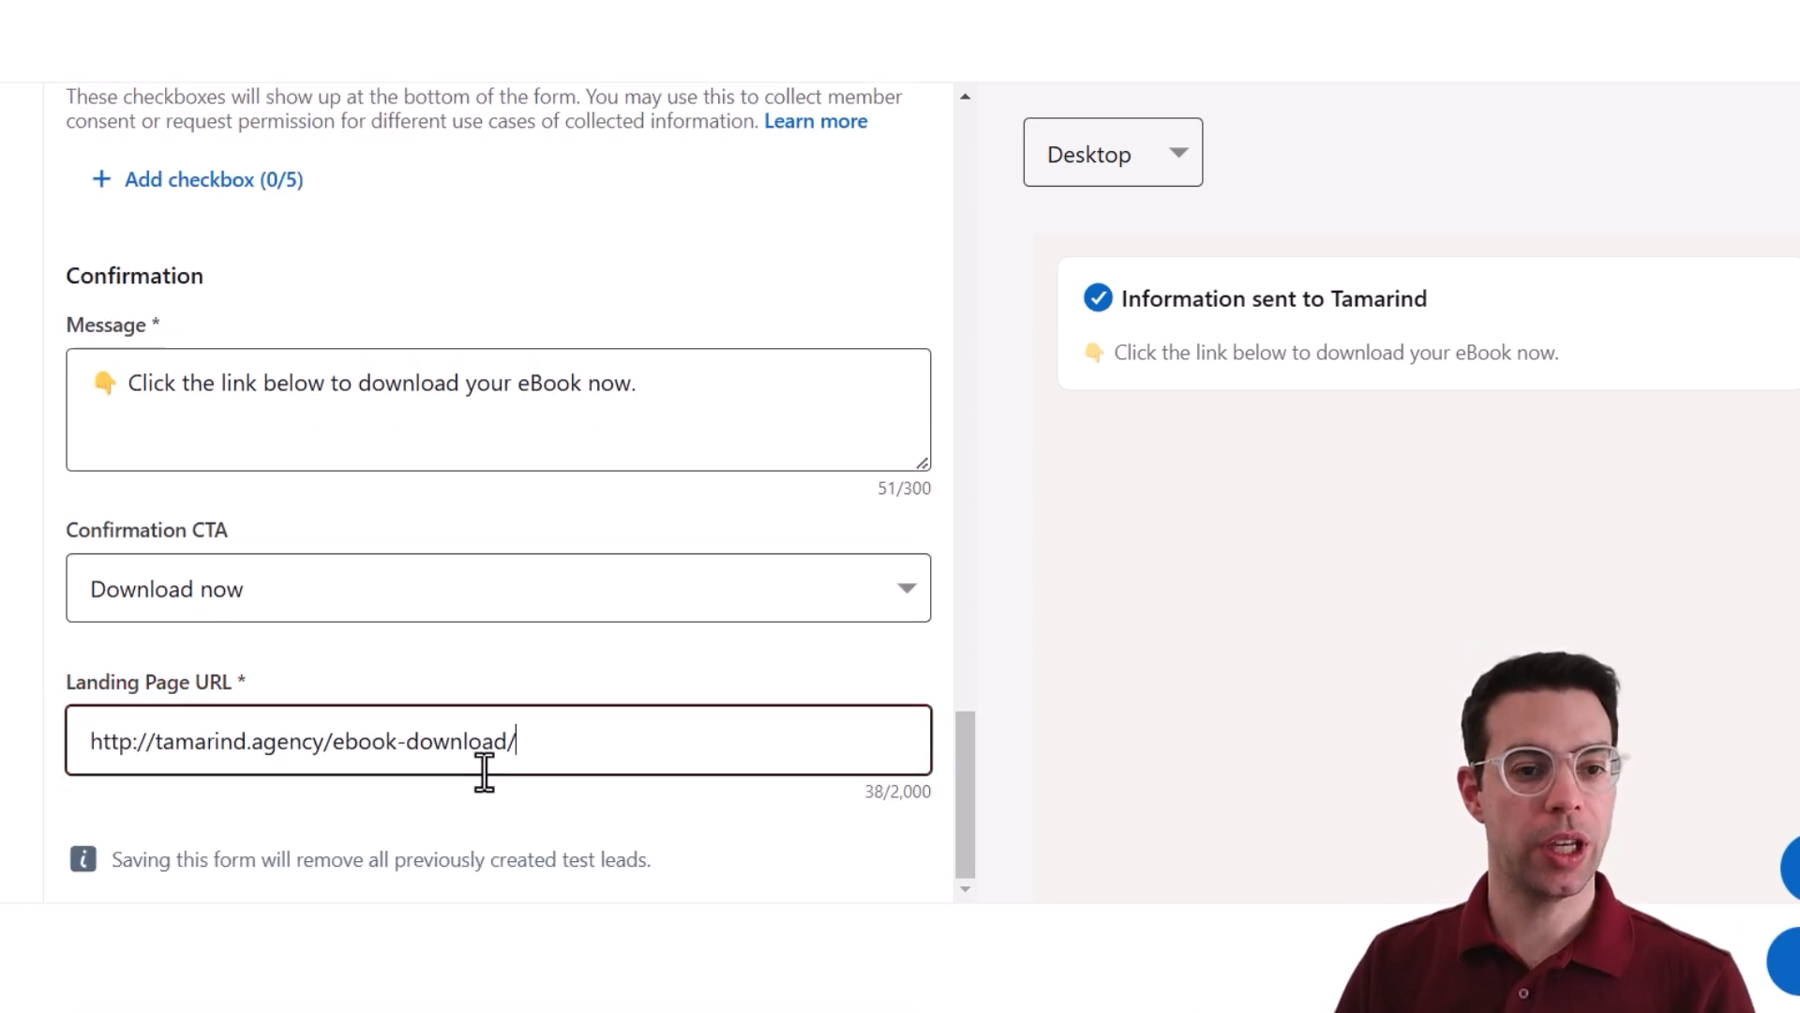
key("ctrl+z")
type("http://tamarind.agency/ebook-download/")
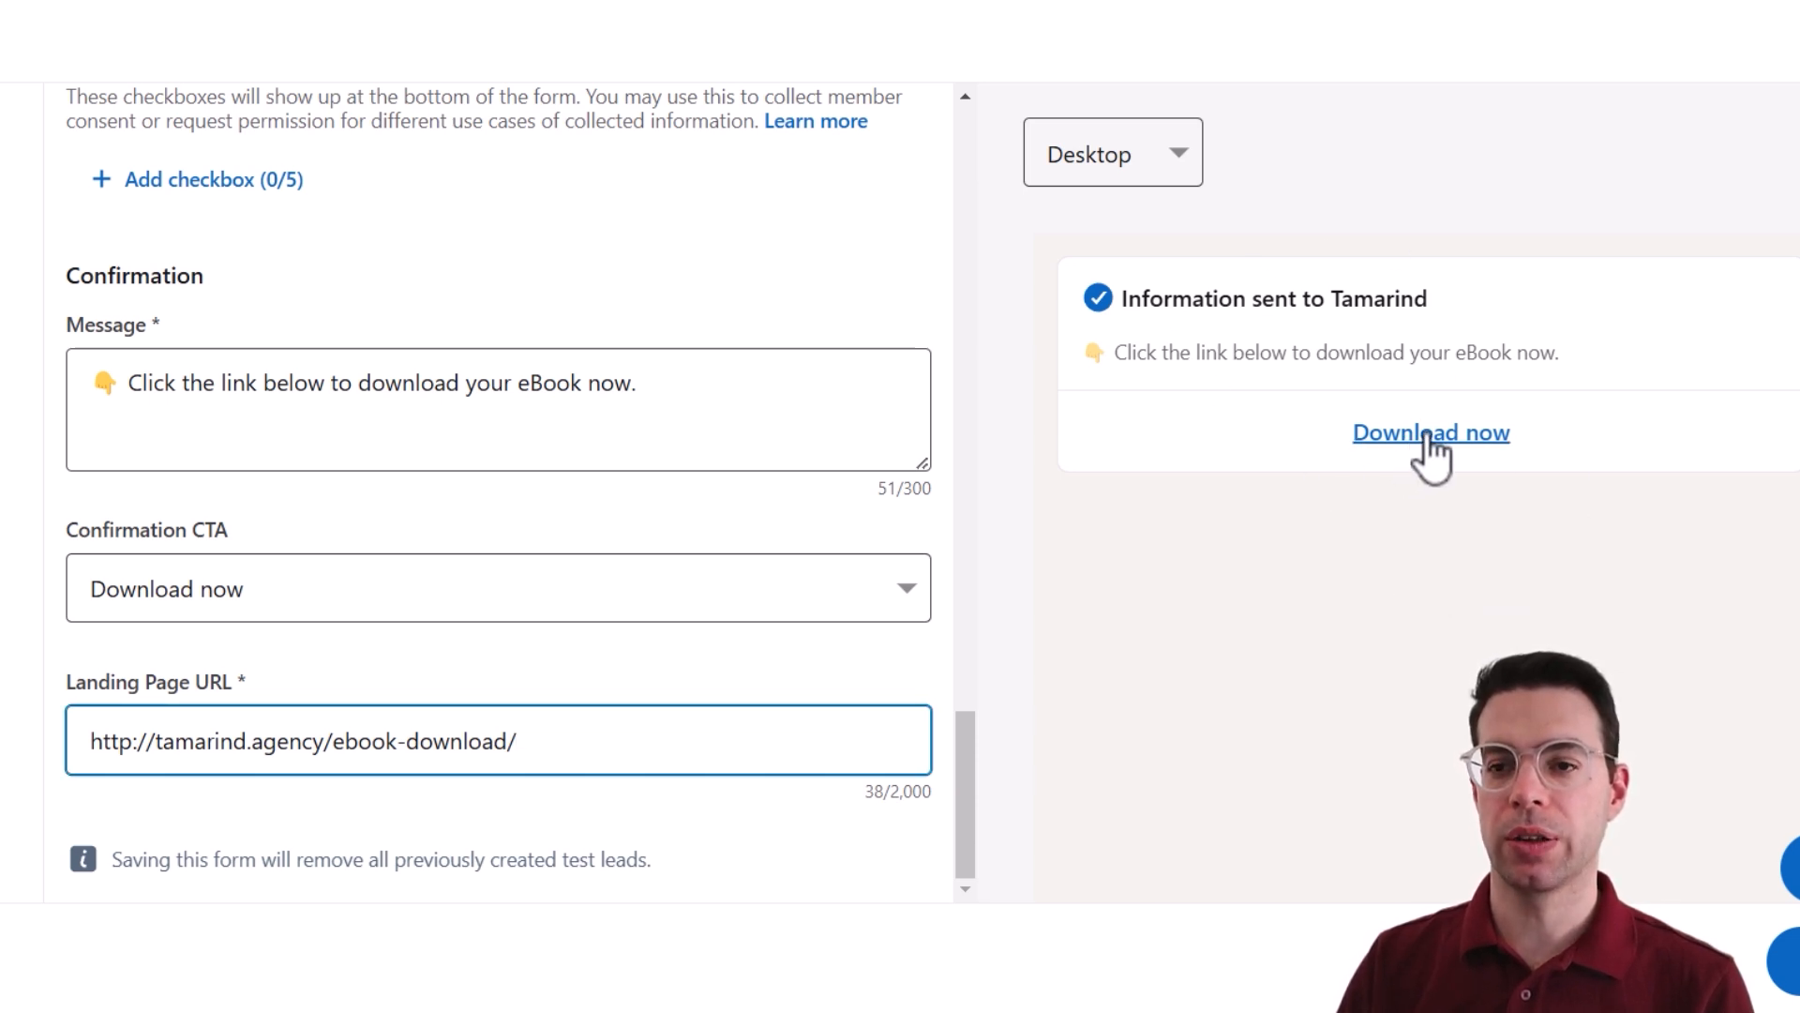
left_click(1790, 961)
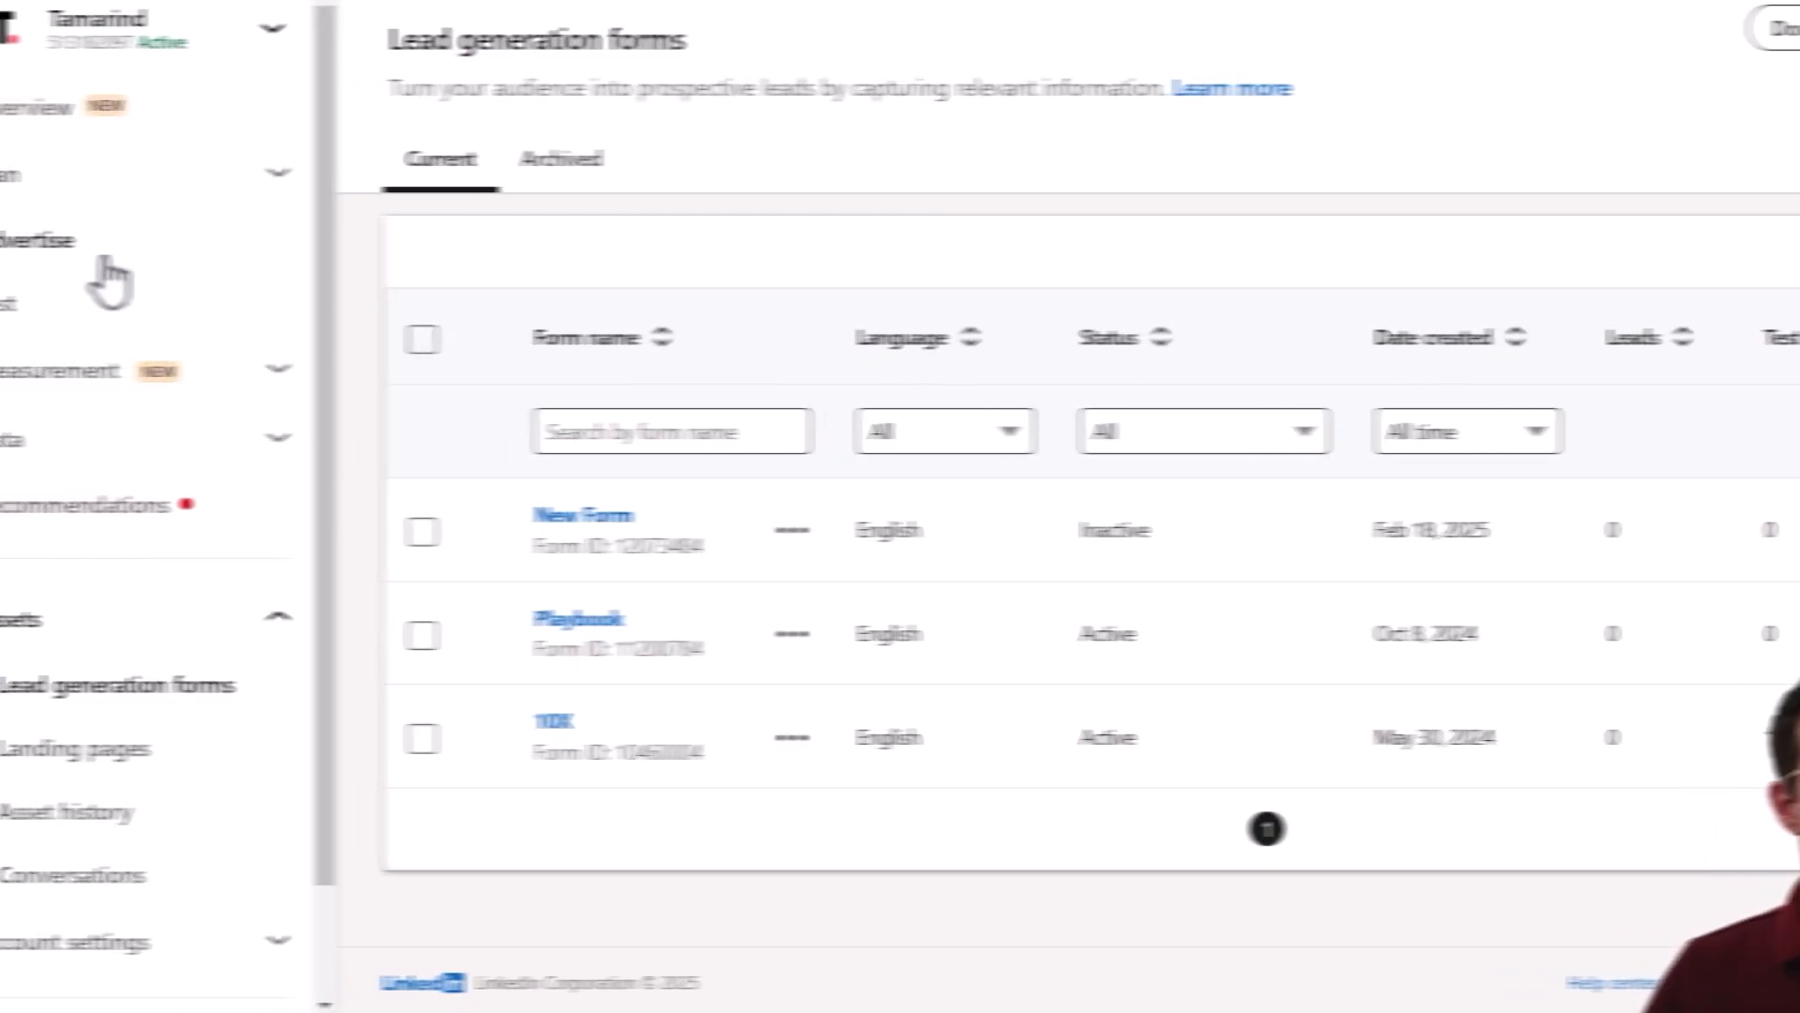
- Return to the draft New Campaign in New Group and start creating a new ad for it
left_click(68, 267)
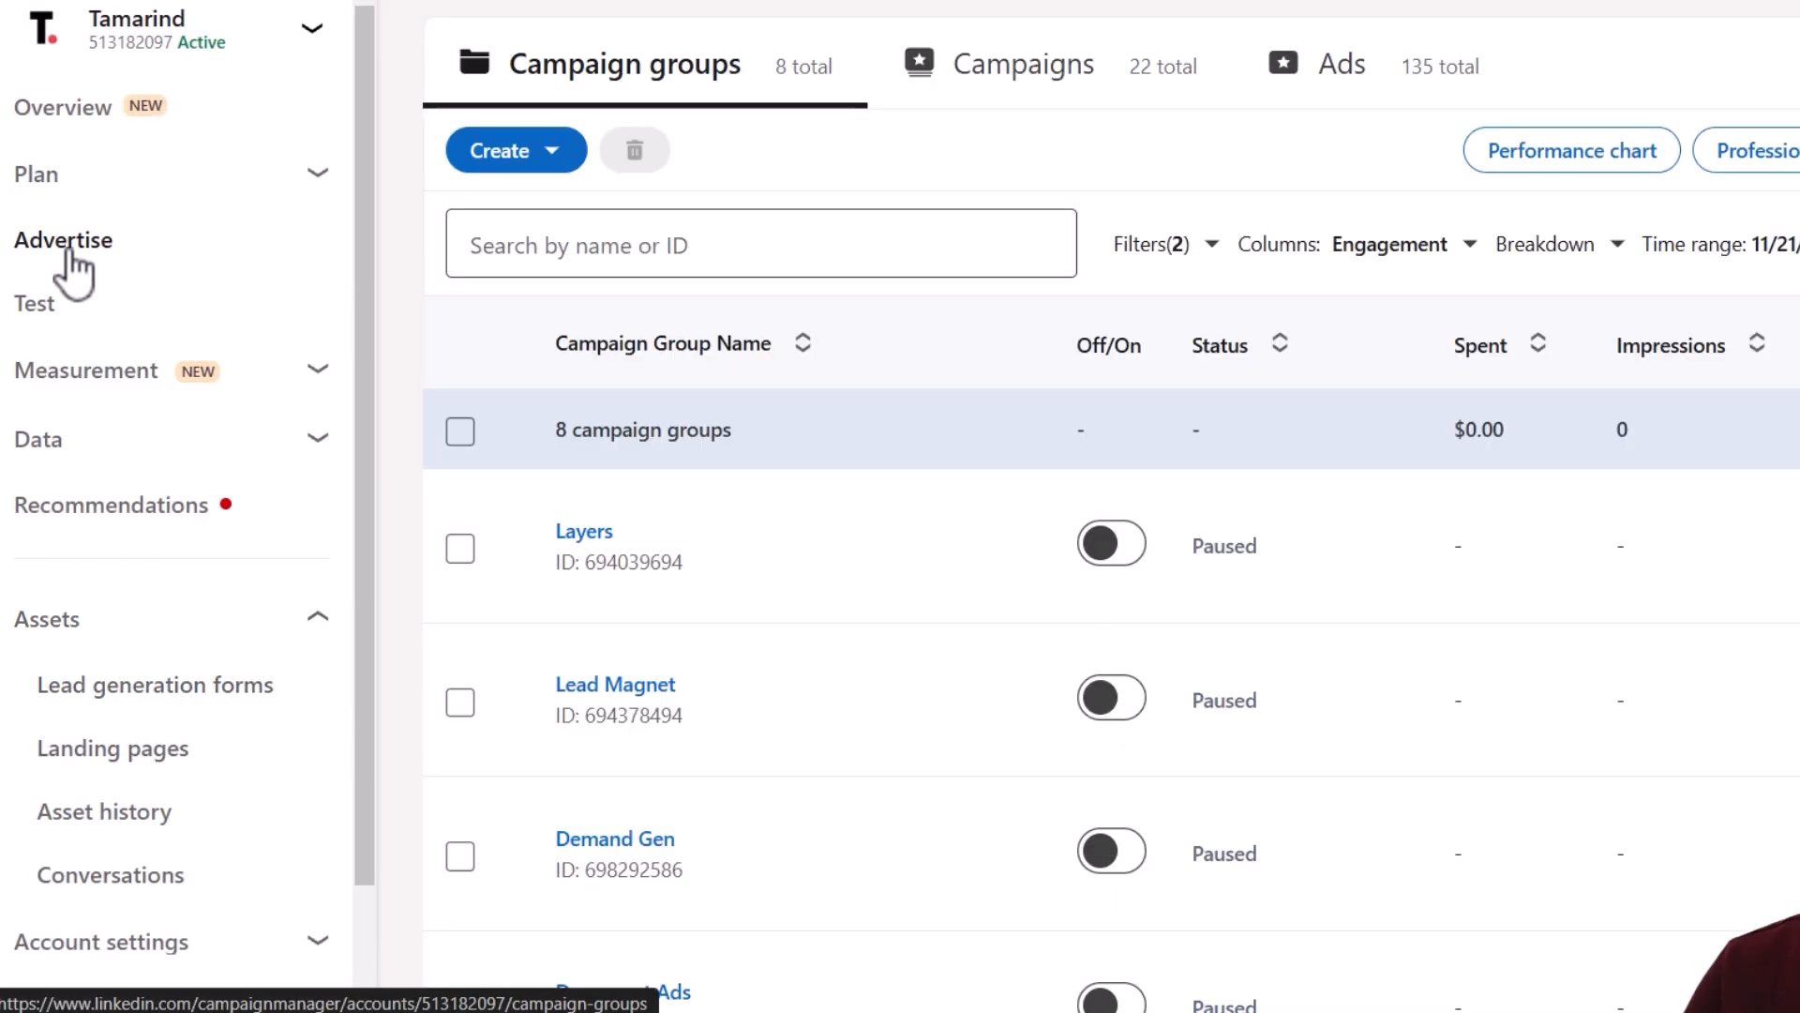
scroll(755, 634, "down", 10)
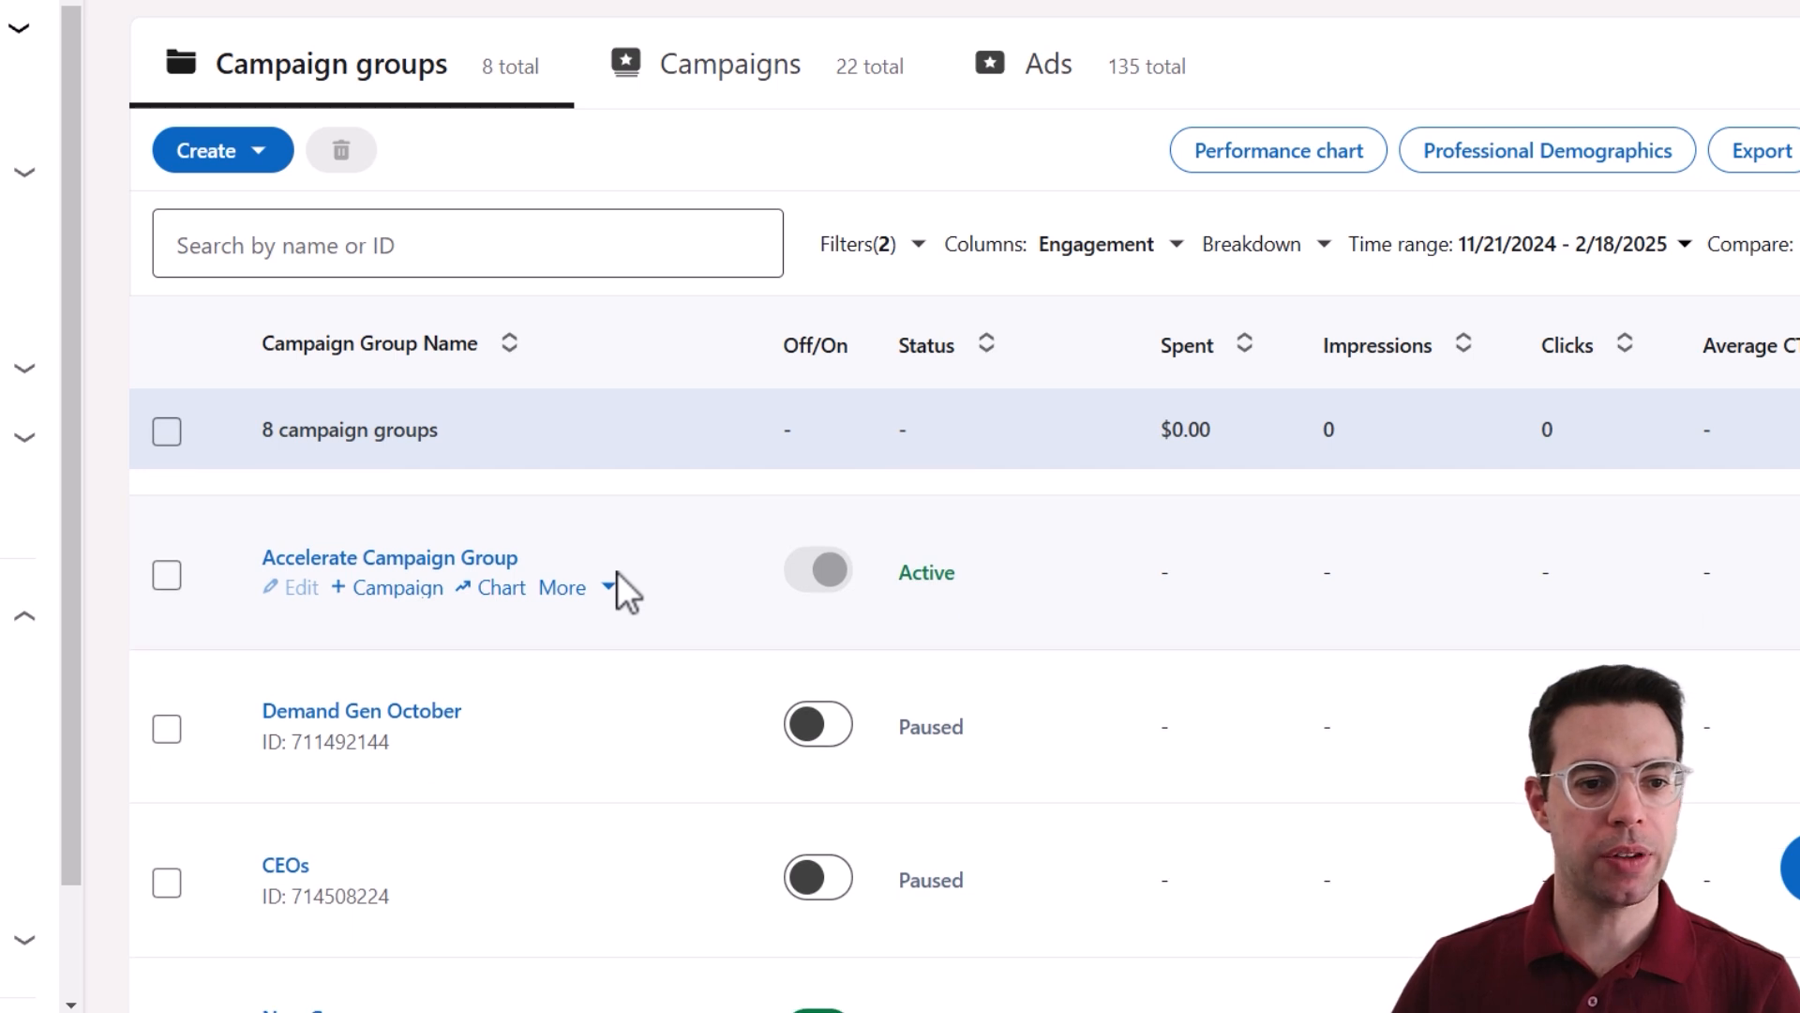
left_click(330, 729)
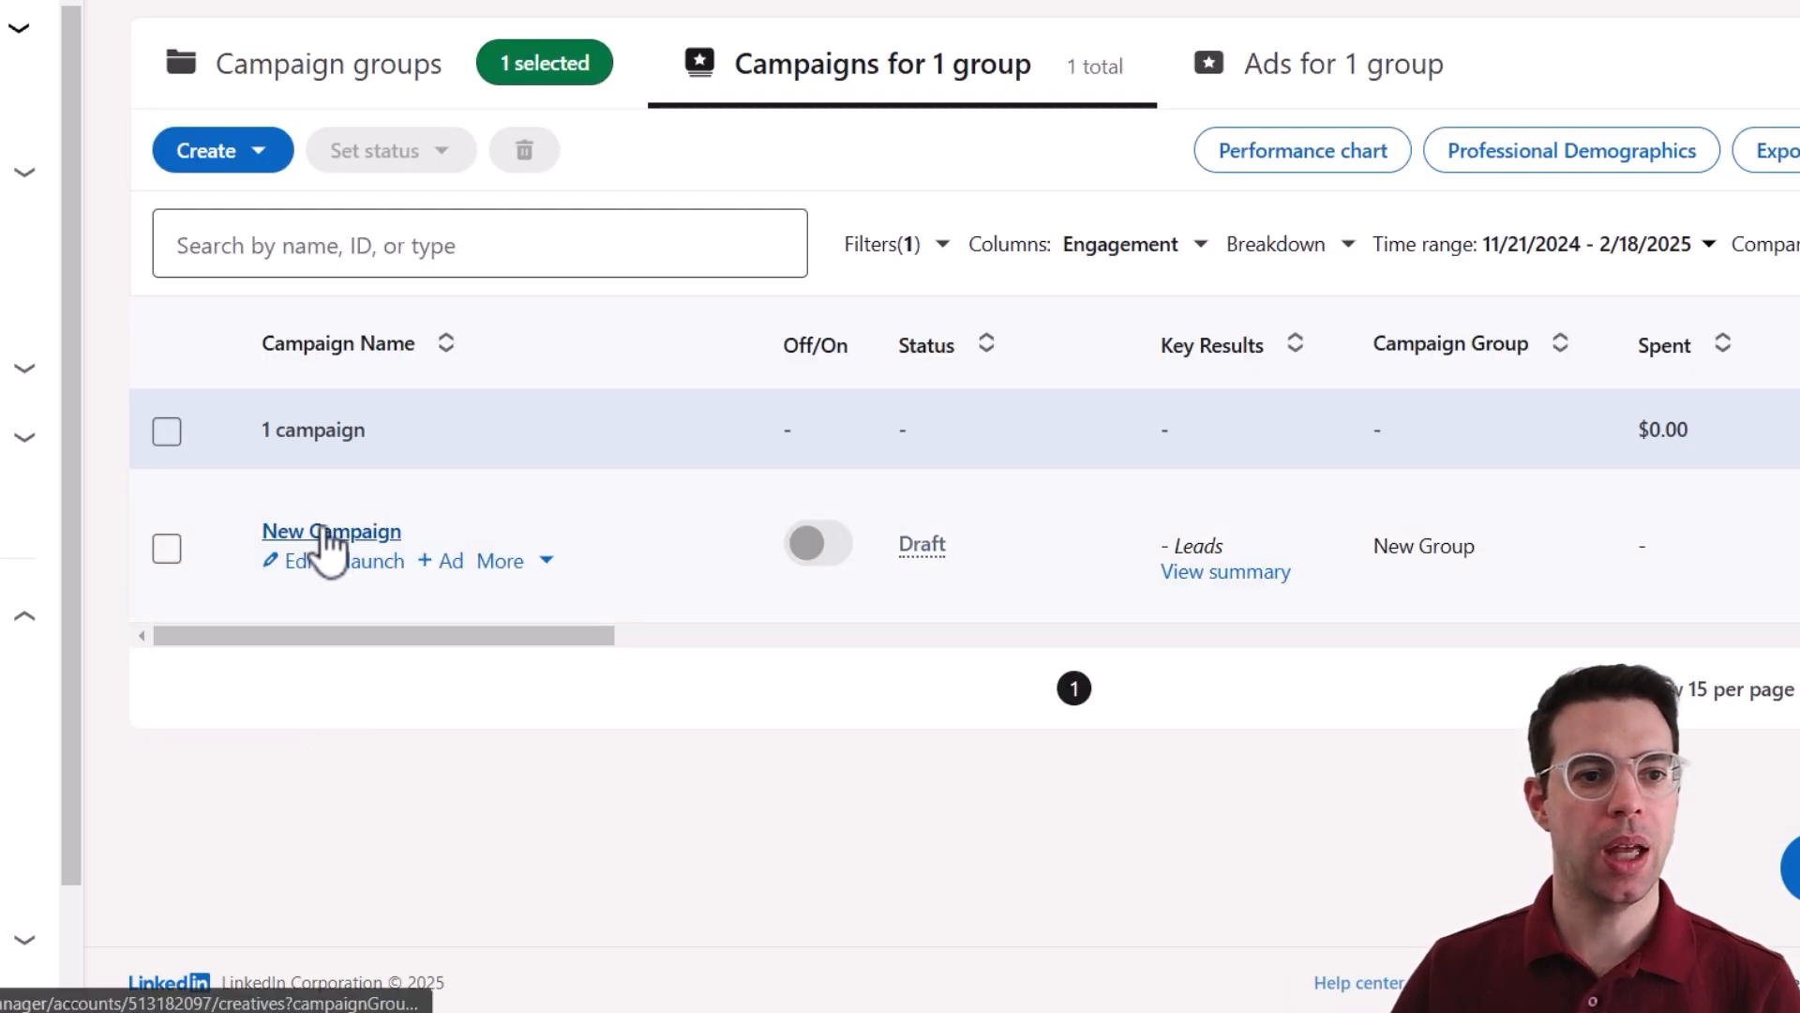
left_click(347, 561)
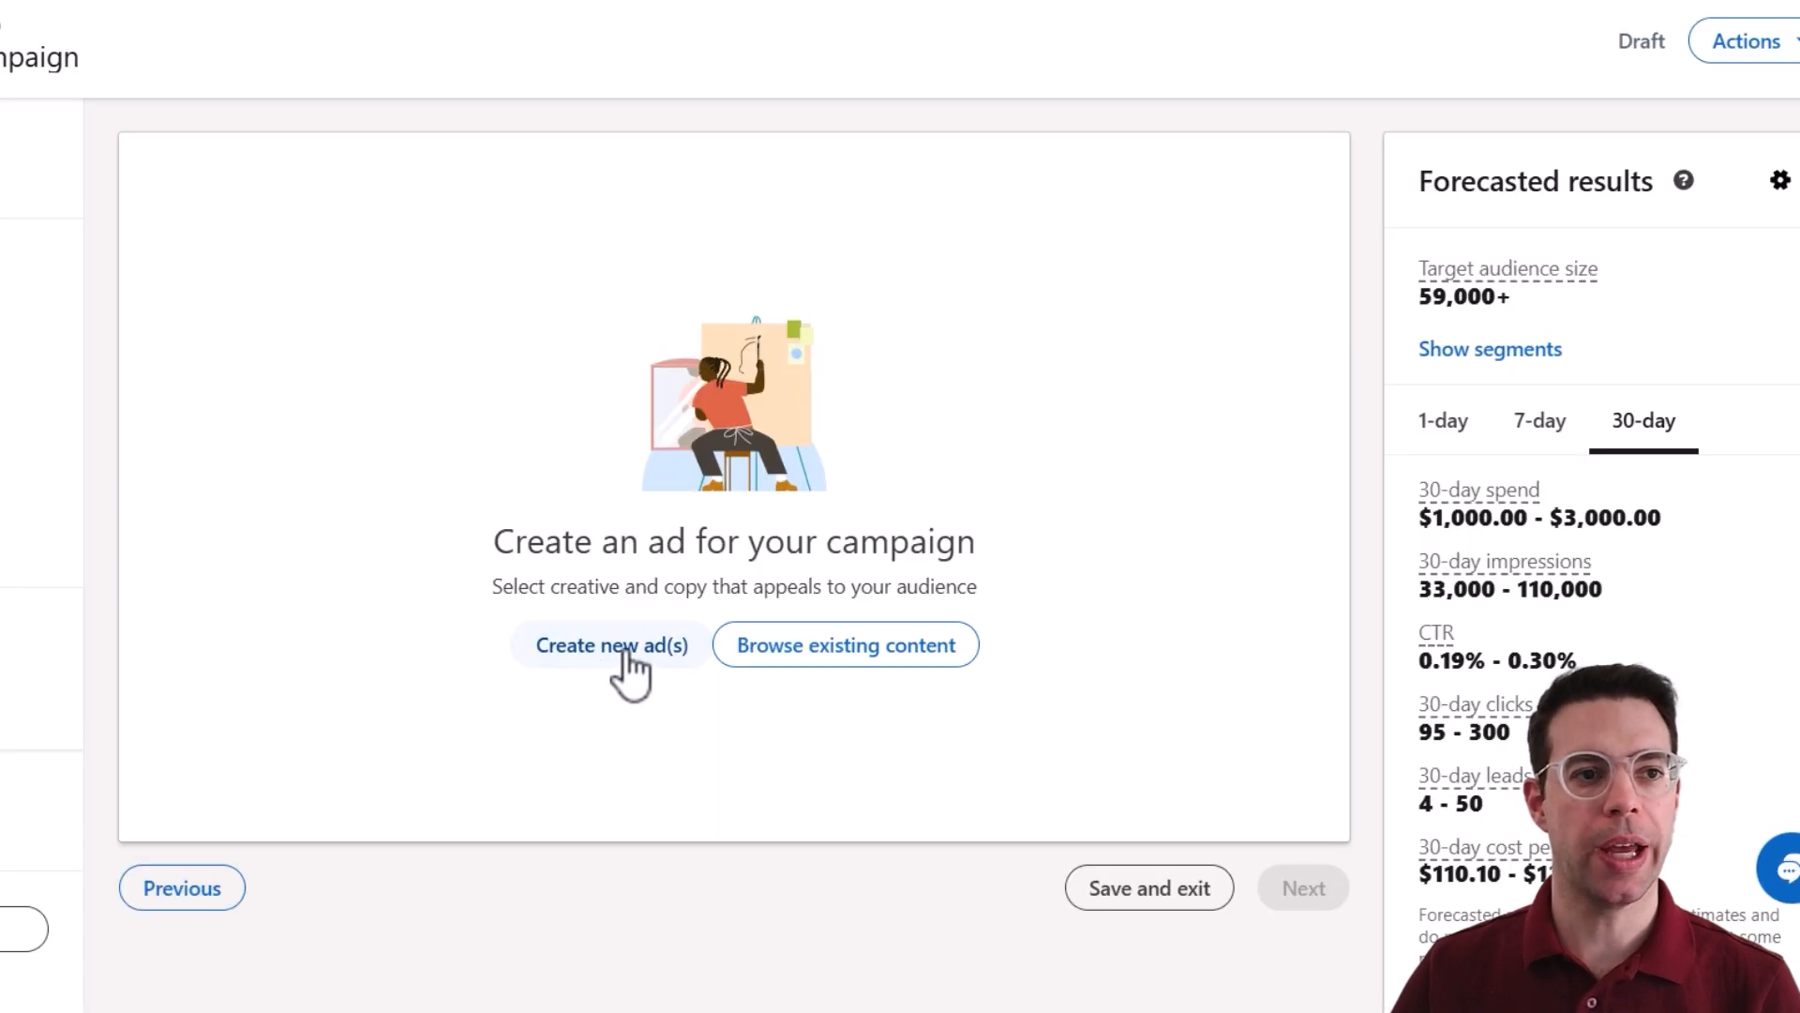
left_click(624, 653)
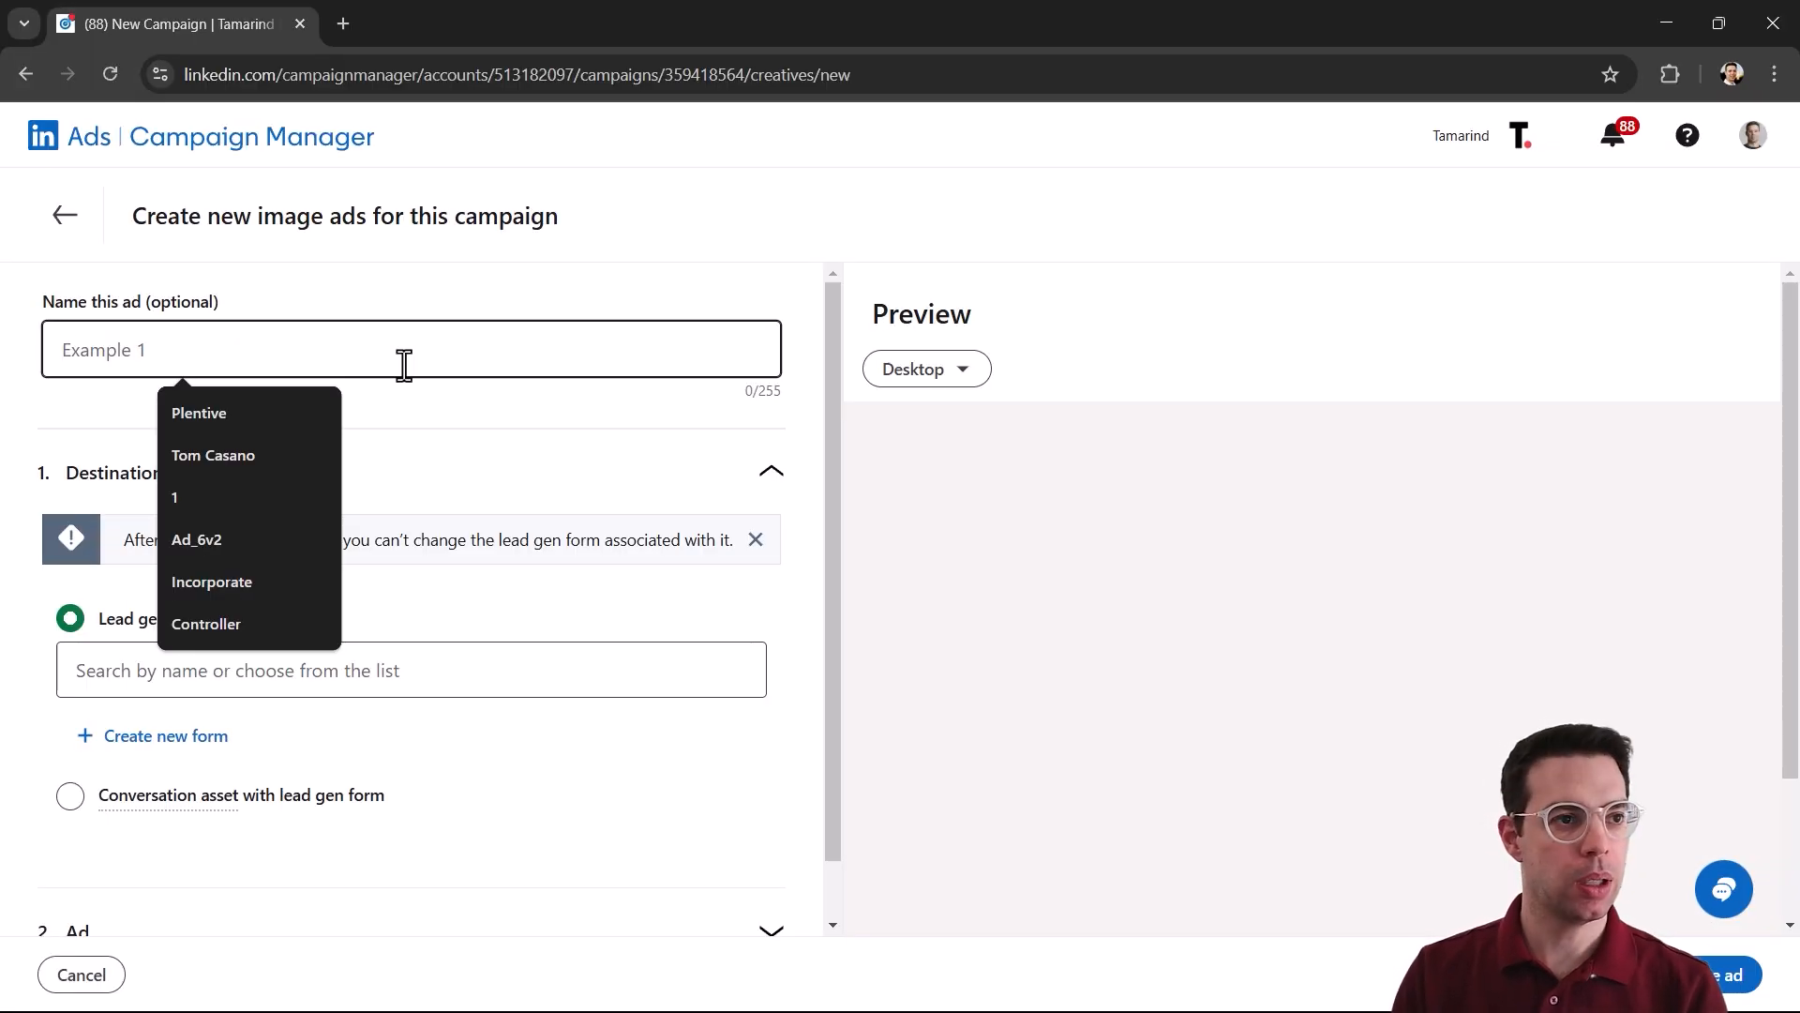
- Name the ad "Ad 1" and choose New Form as its lead gen form
type("Ad ")
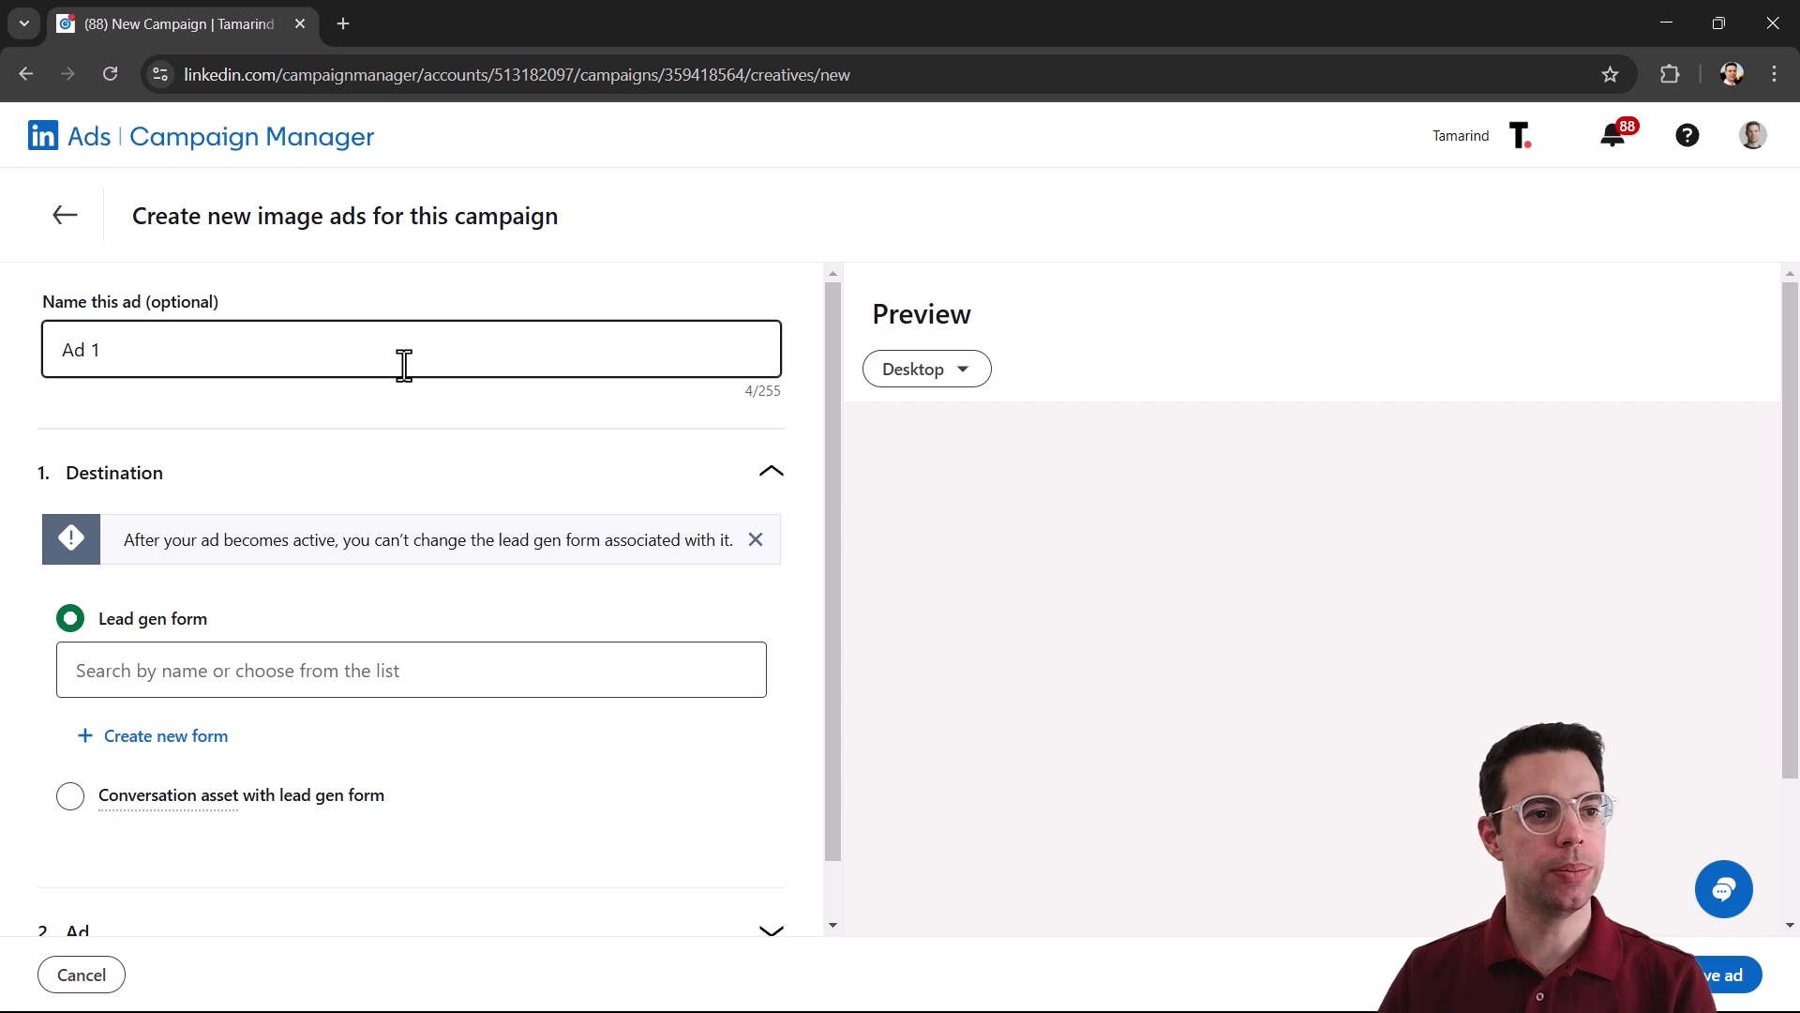
type("1")
scroll(404, 366, "down", 1)
left_click(178, 605)
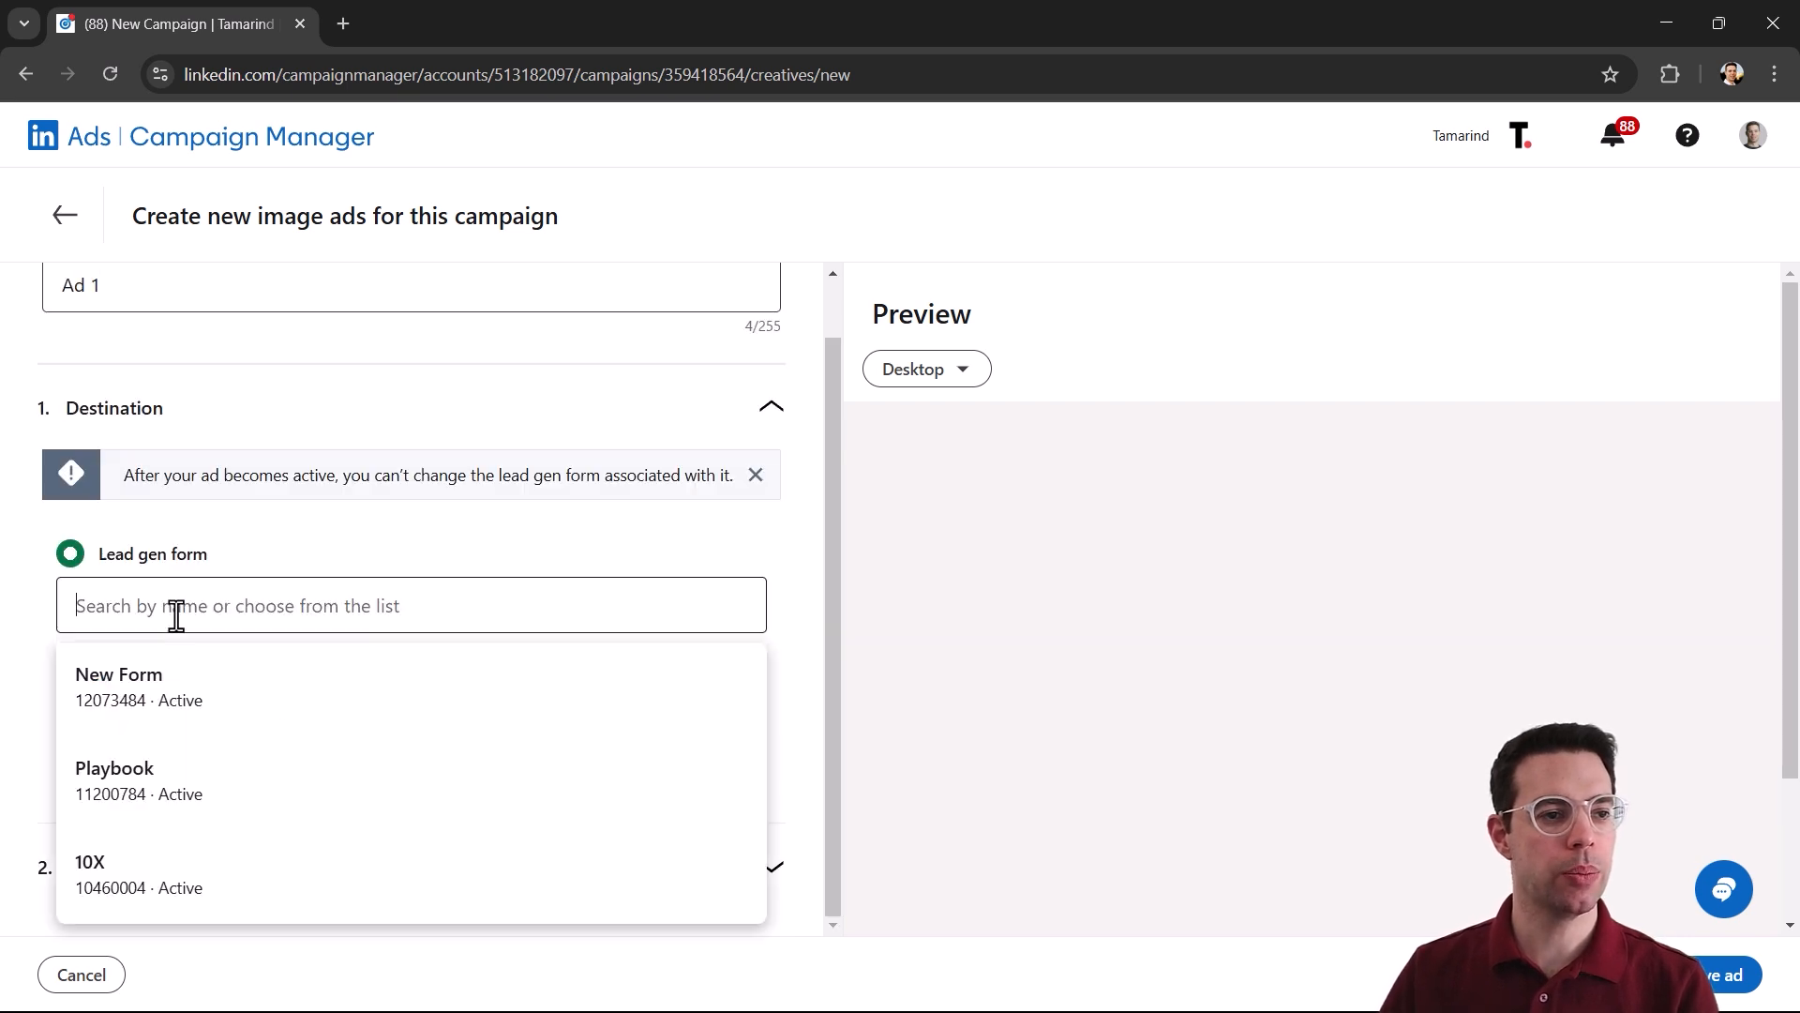
left_click(187, 715)
scroll(1294, 647, "down", 2)
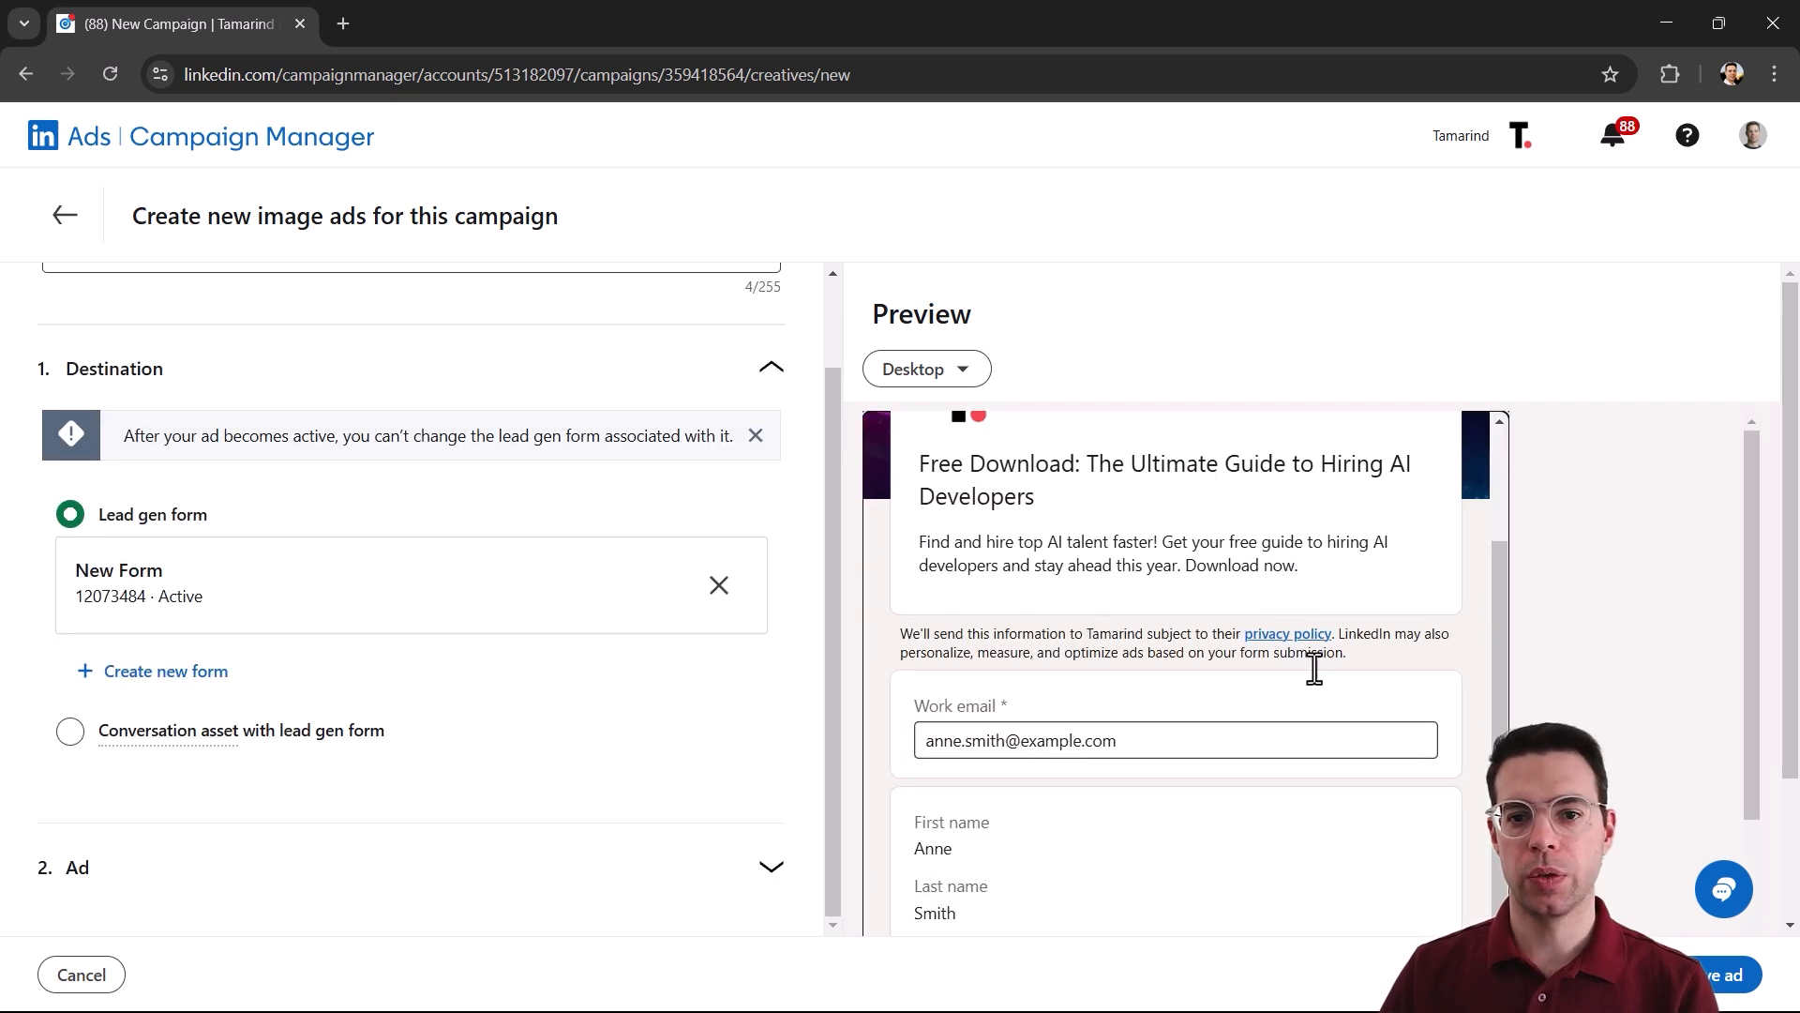
- Enter the ad's introductory text "Need top AI talent? Hire faster with our free AI Hiring Guide! 🙌"
scroll(1308, 657, "down", 5)
left_click(545, 861)
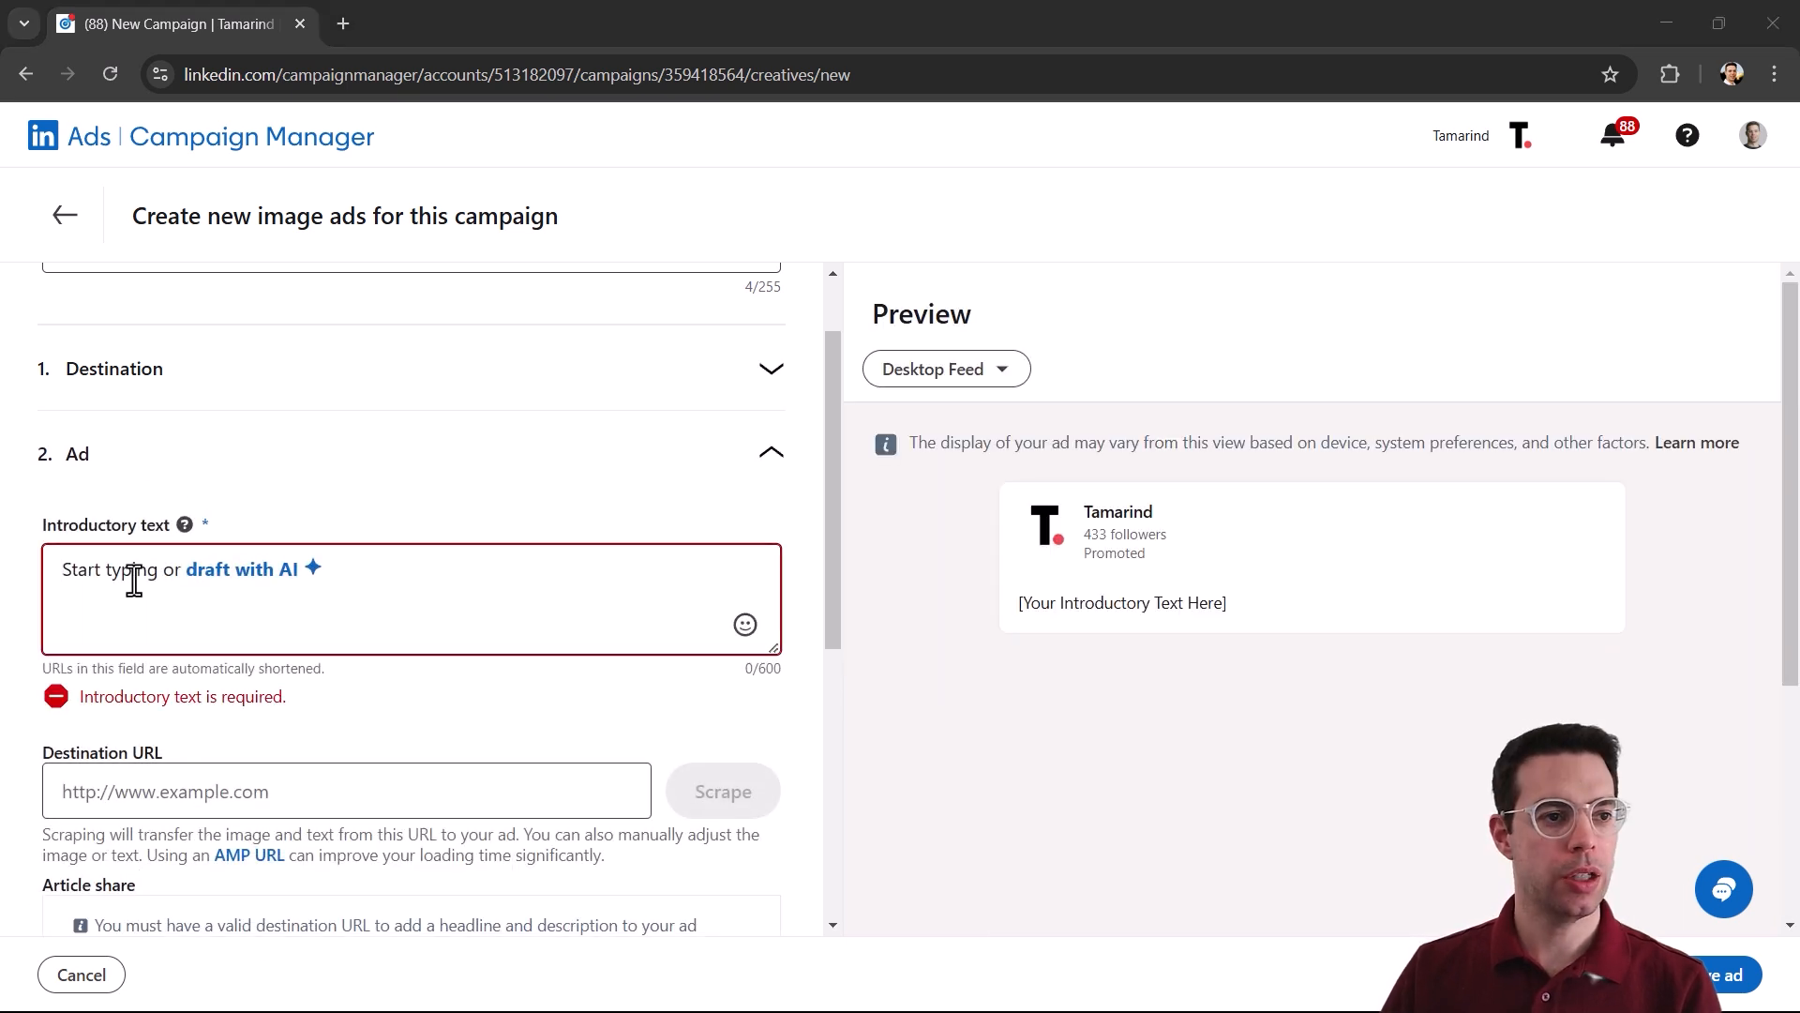
left_click(134, 580)
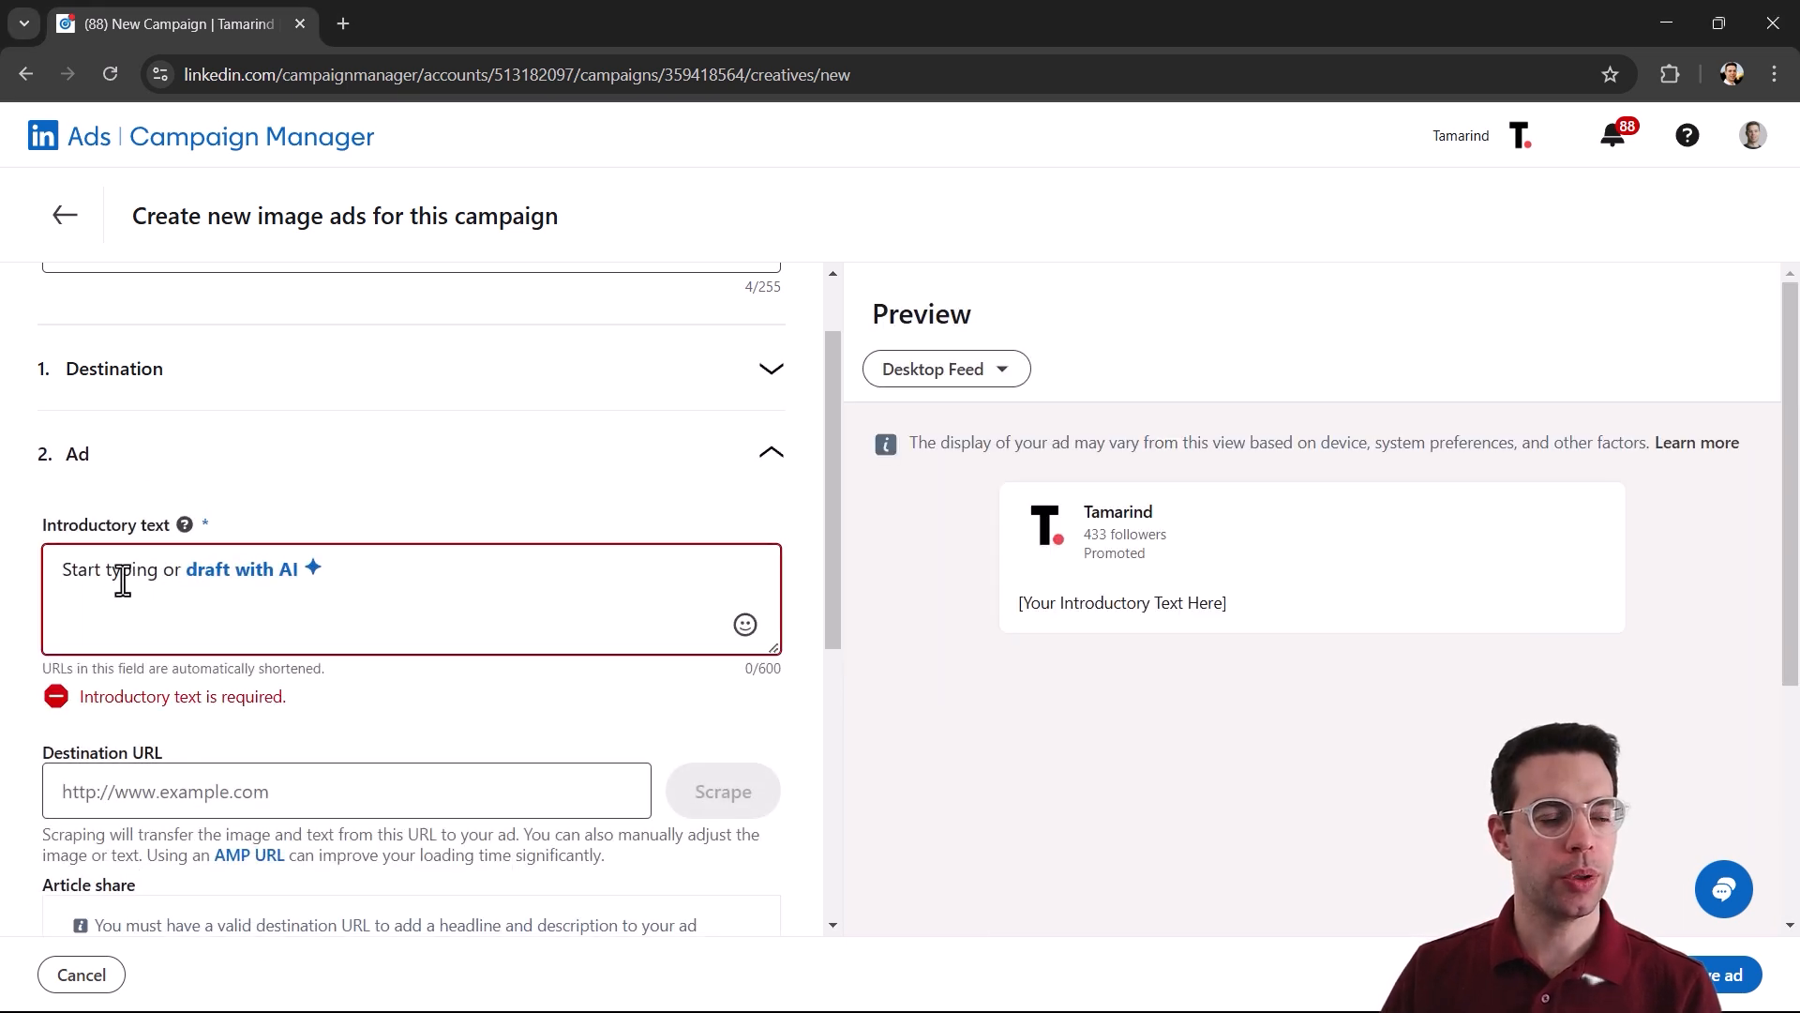
type("Need top AI talent? Hire faster with our free AI Hiring Guide! 🙌")
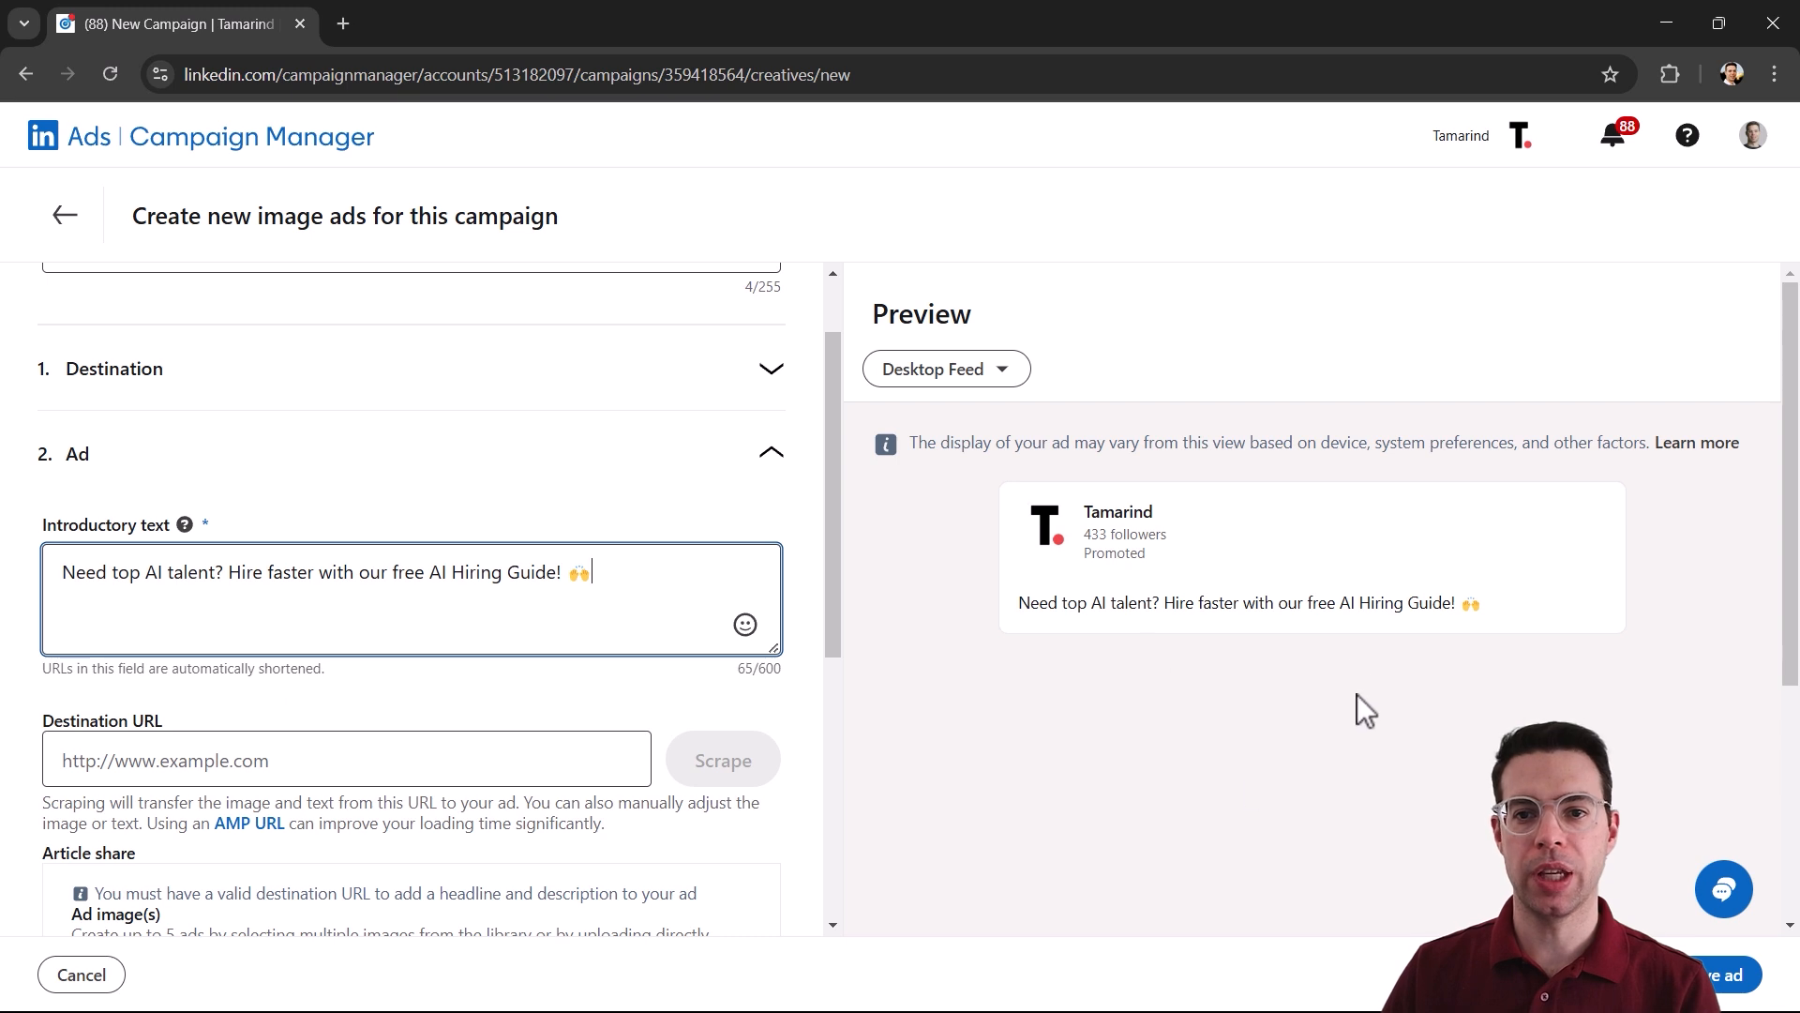
scroll(296, 563, "down", 2)
left_click(293, 555)
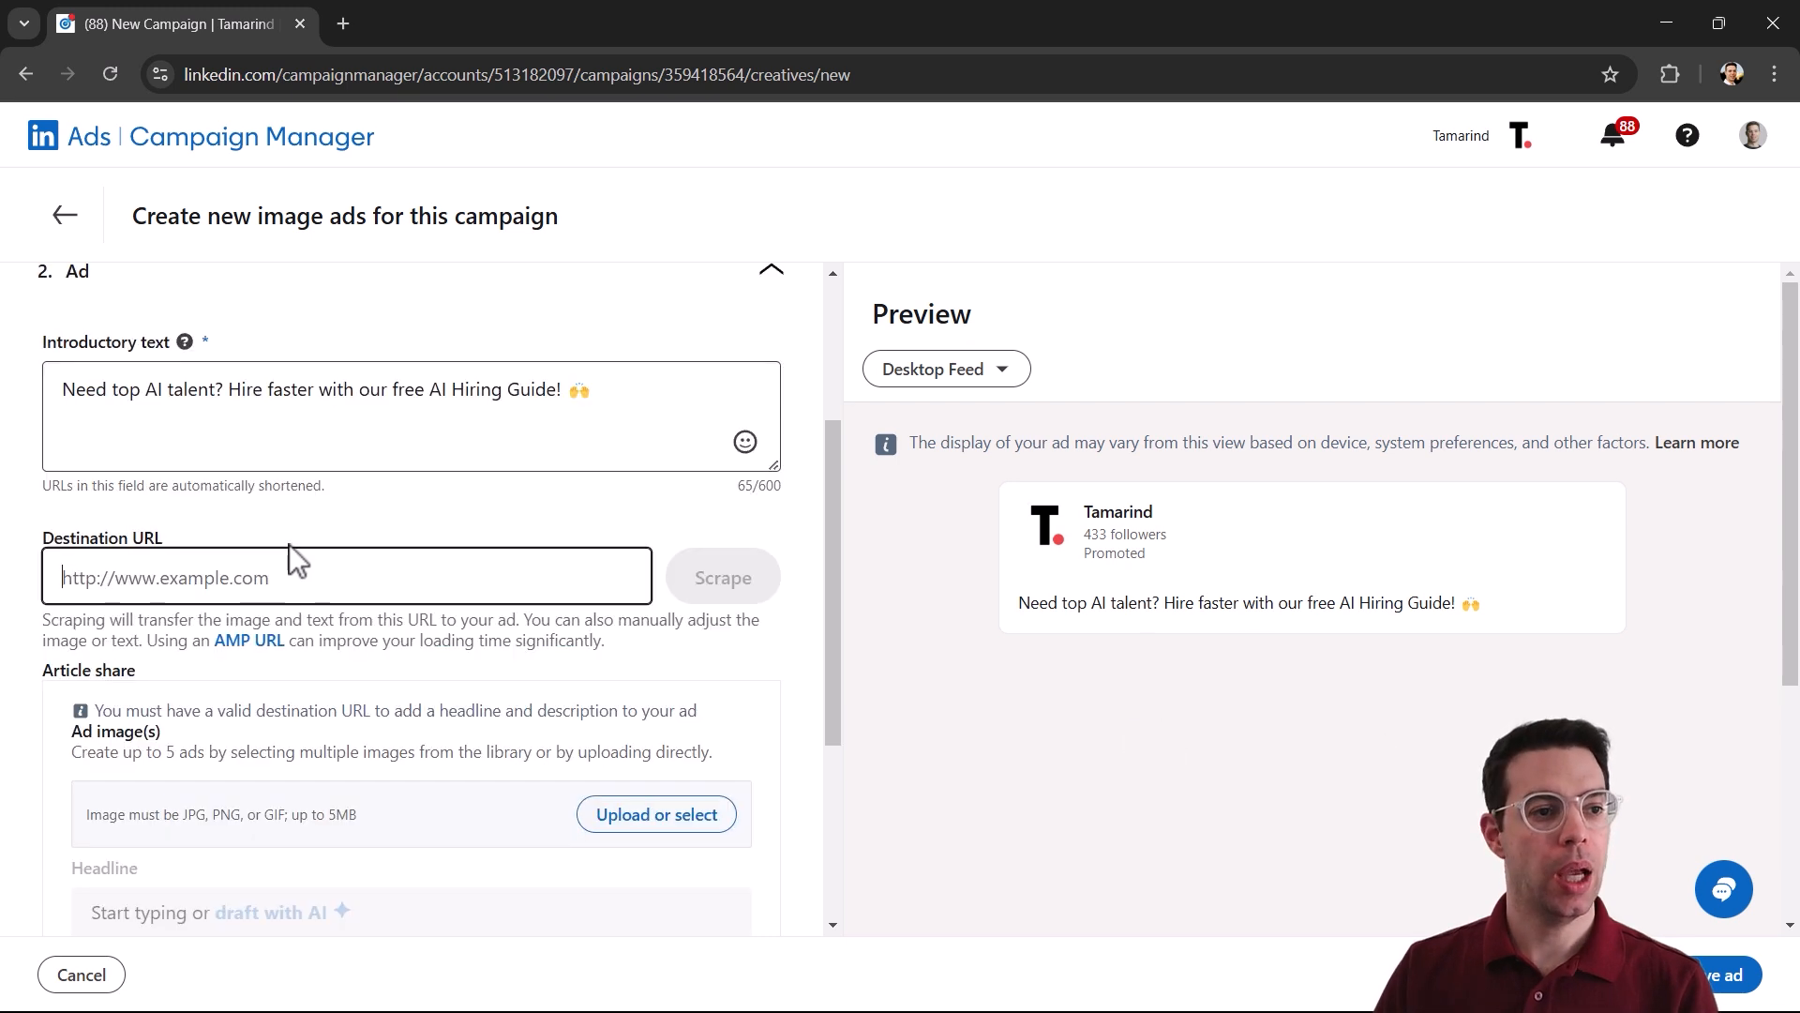
left_click(223, 570)
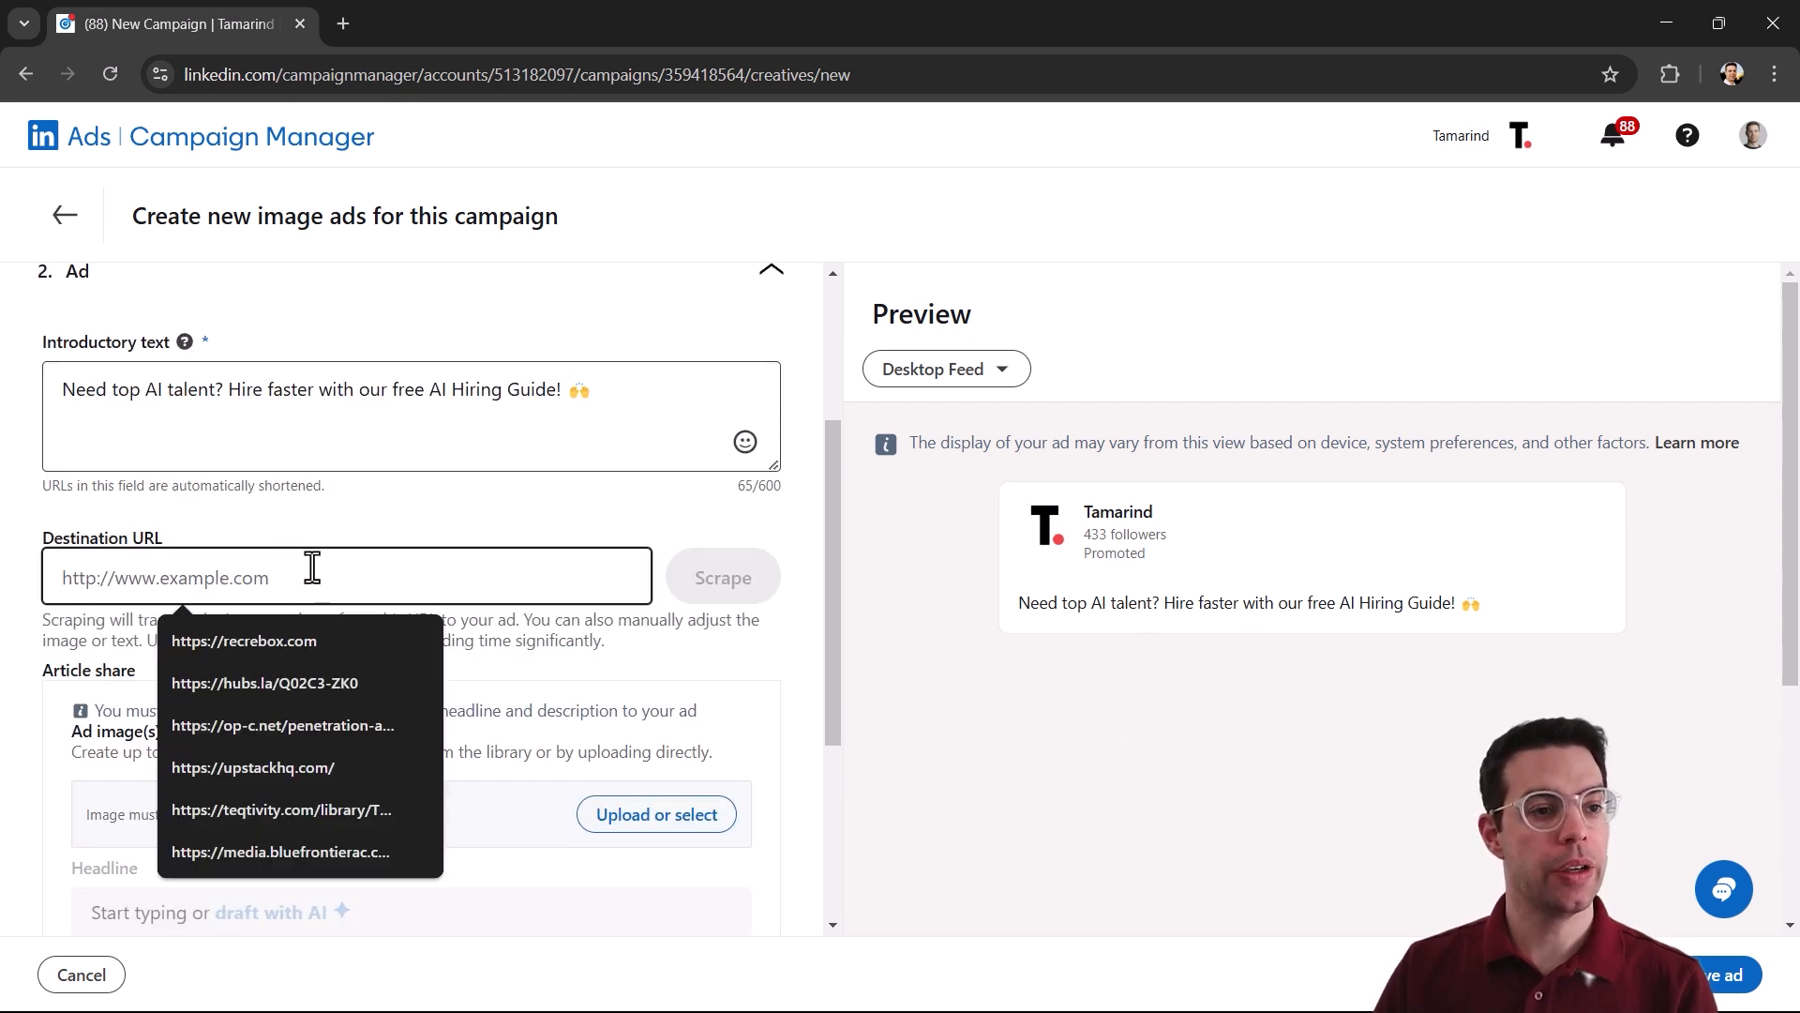
type("http://tamarind.agency/ebook-download/")
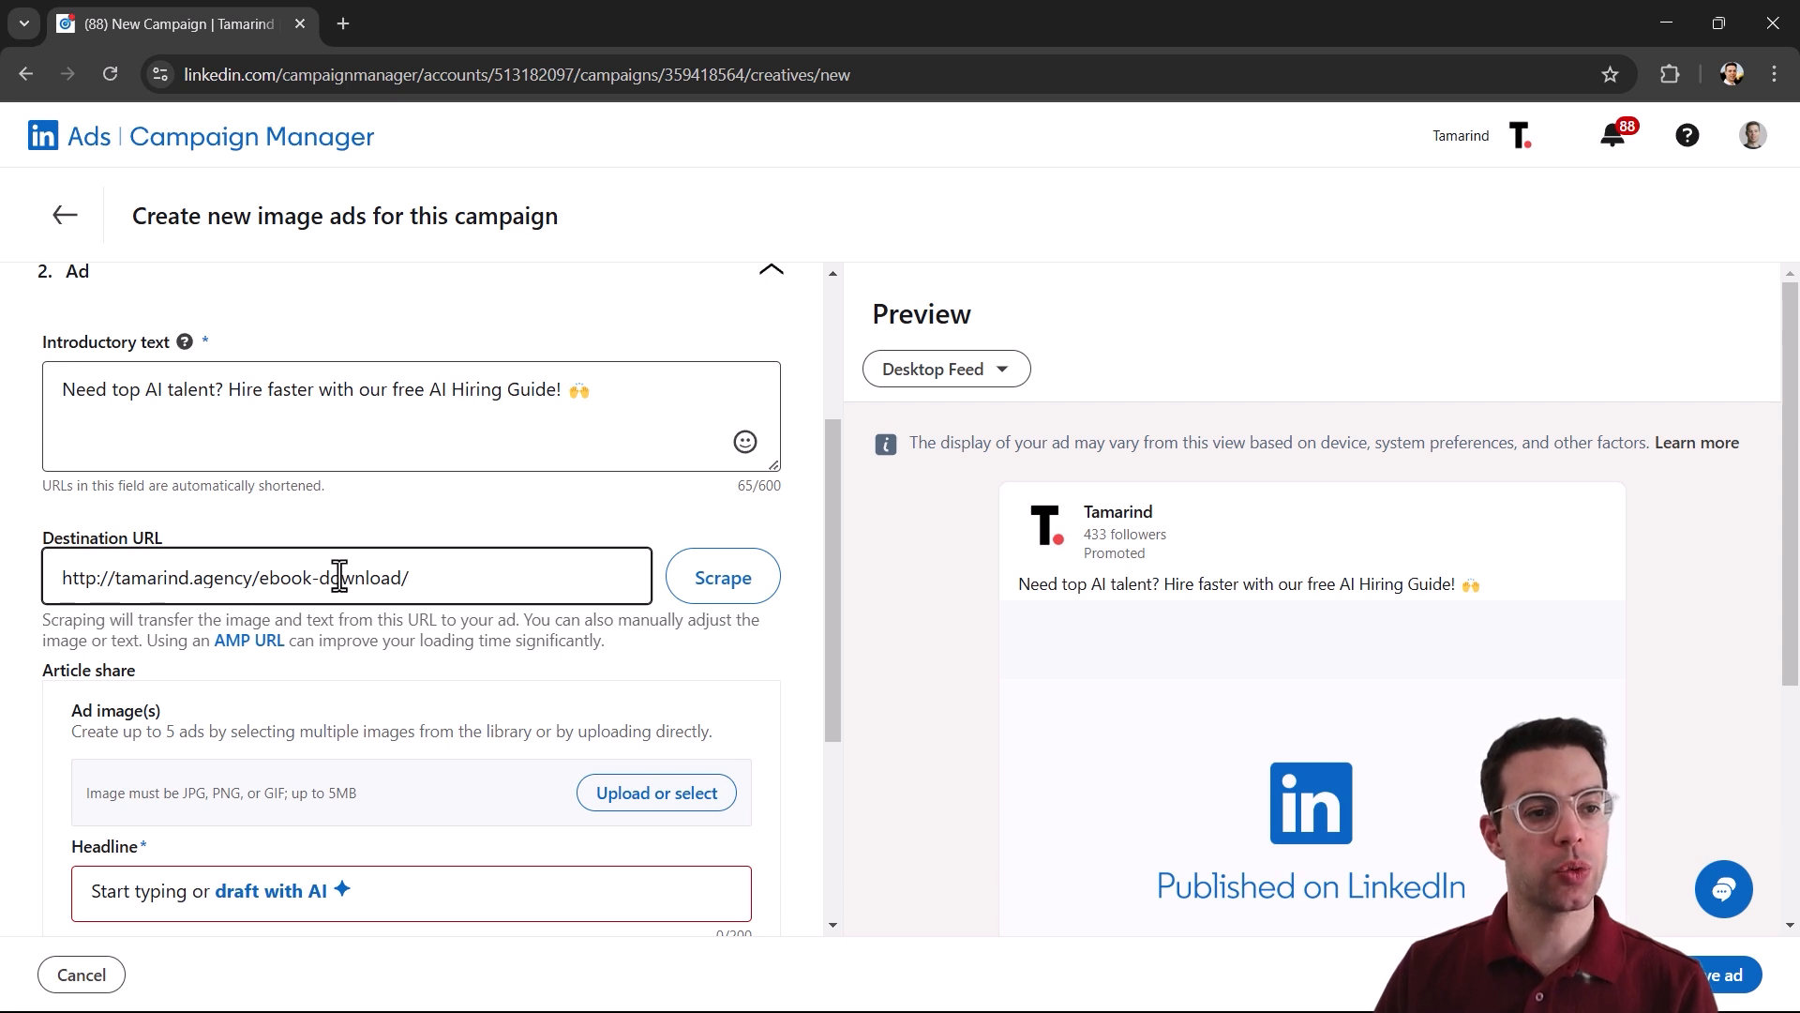
left_click_drag(431, 577, 48, 575)
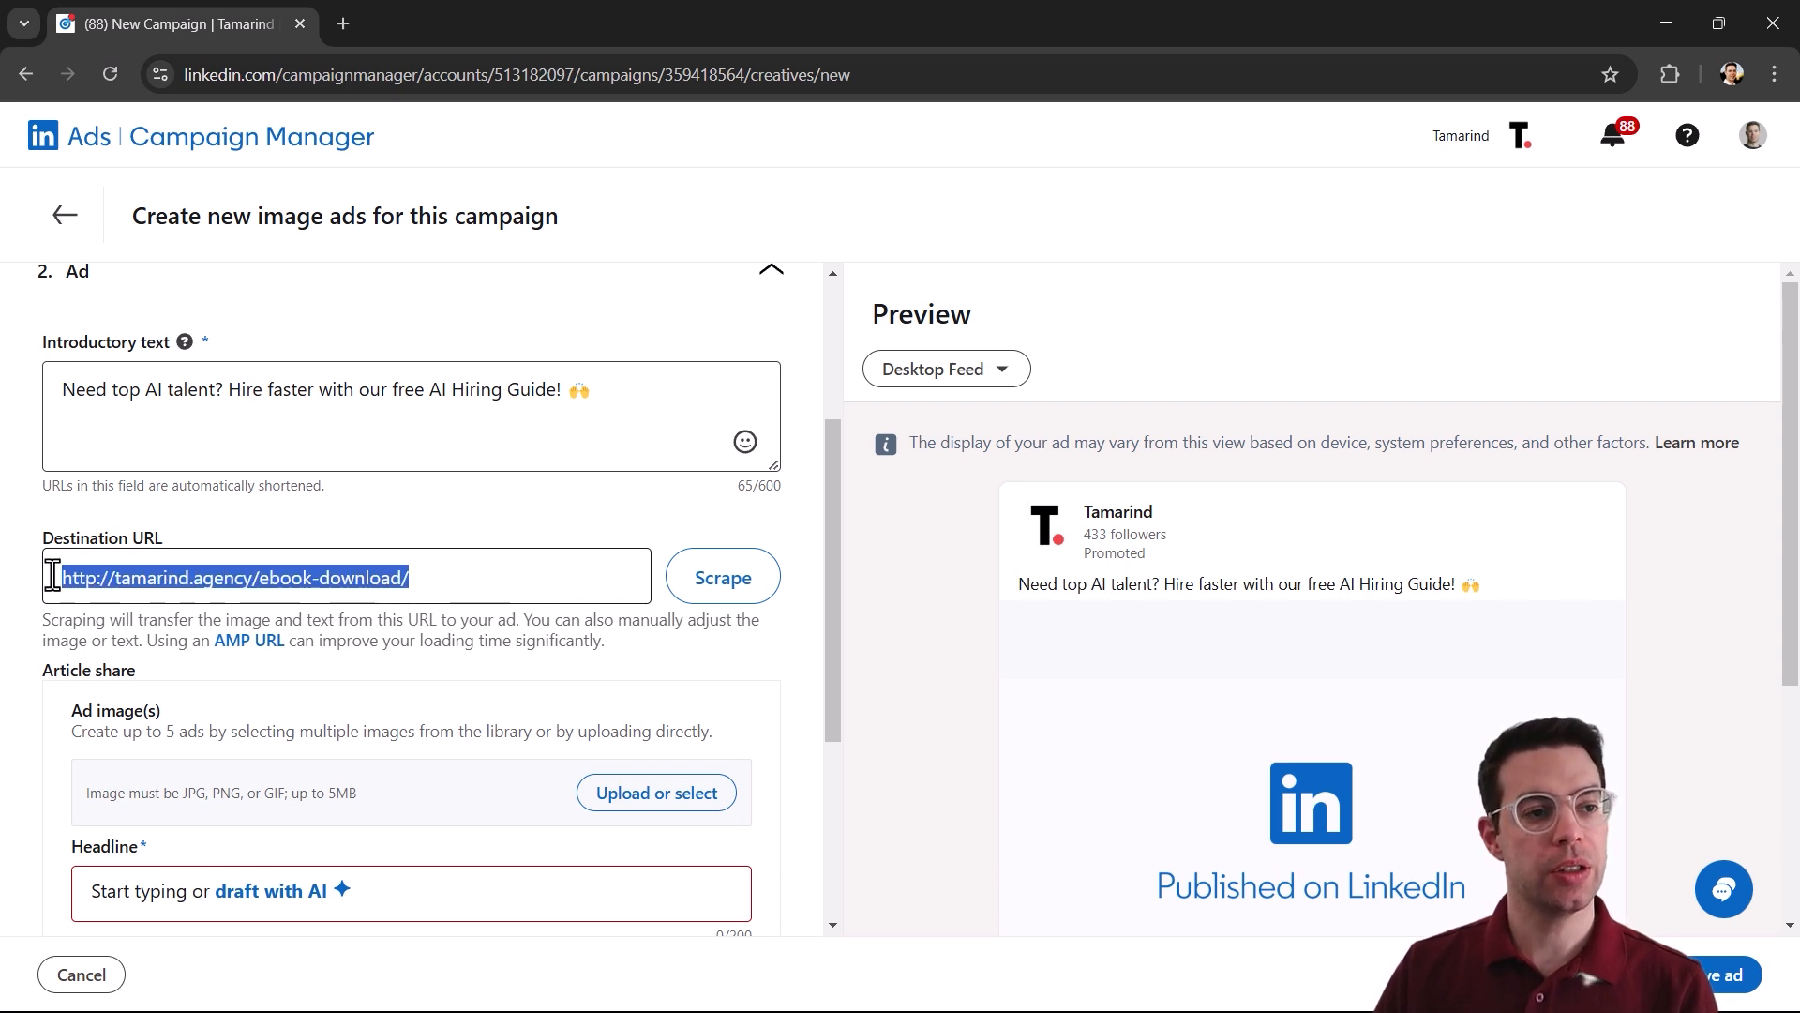
left_click(455, 611)
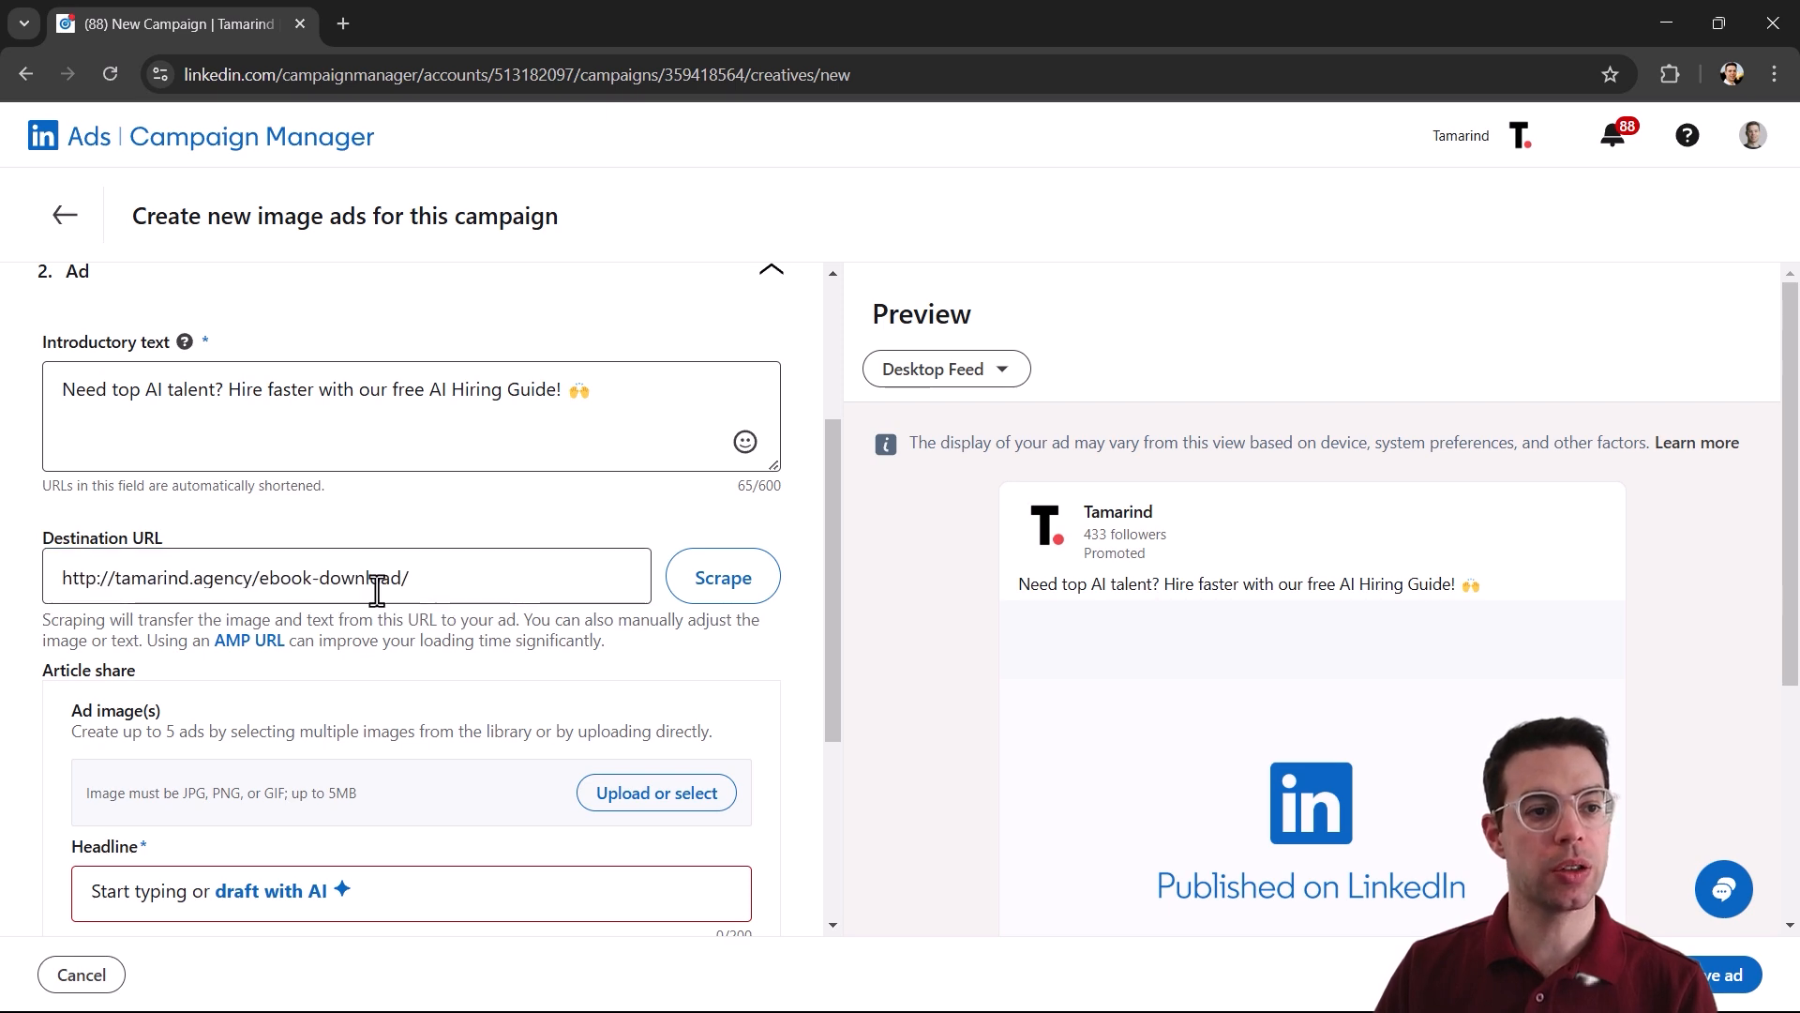
- Upload the file ad from the Desktop to the image library and select it as the ad's only image
scroll(572, 591, "down", 2)
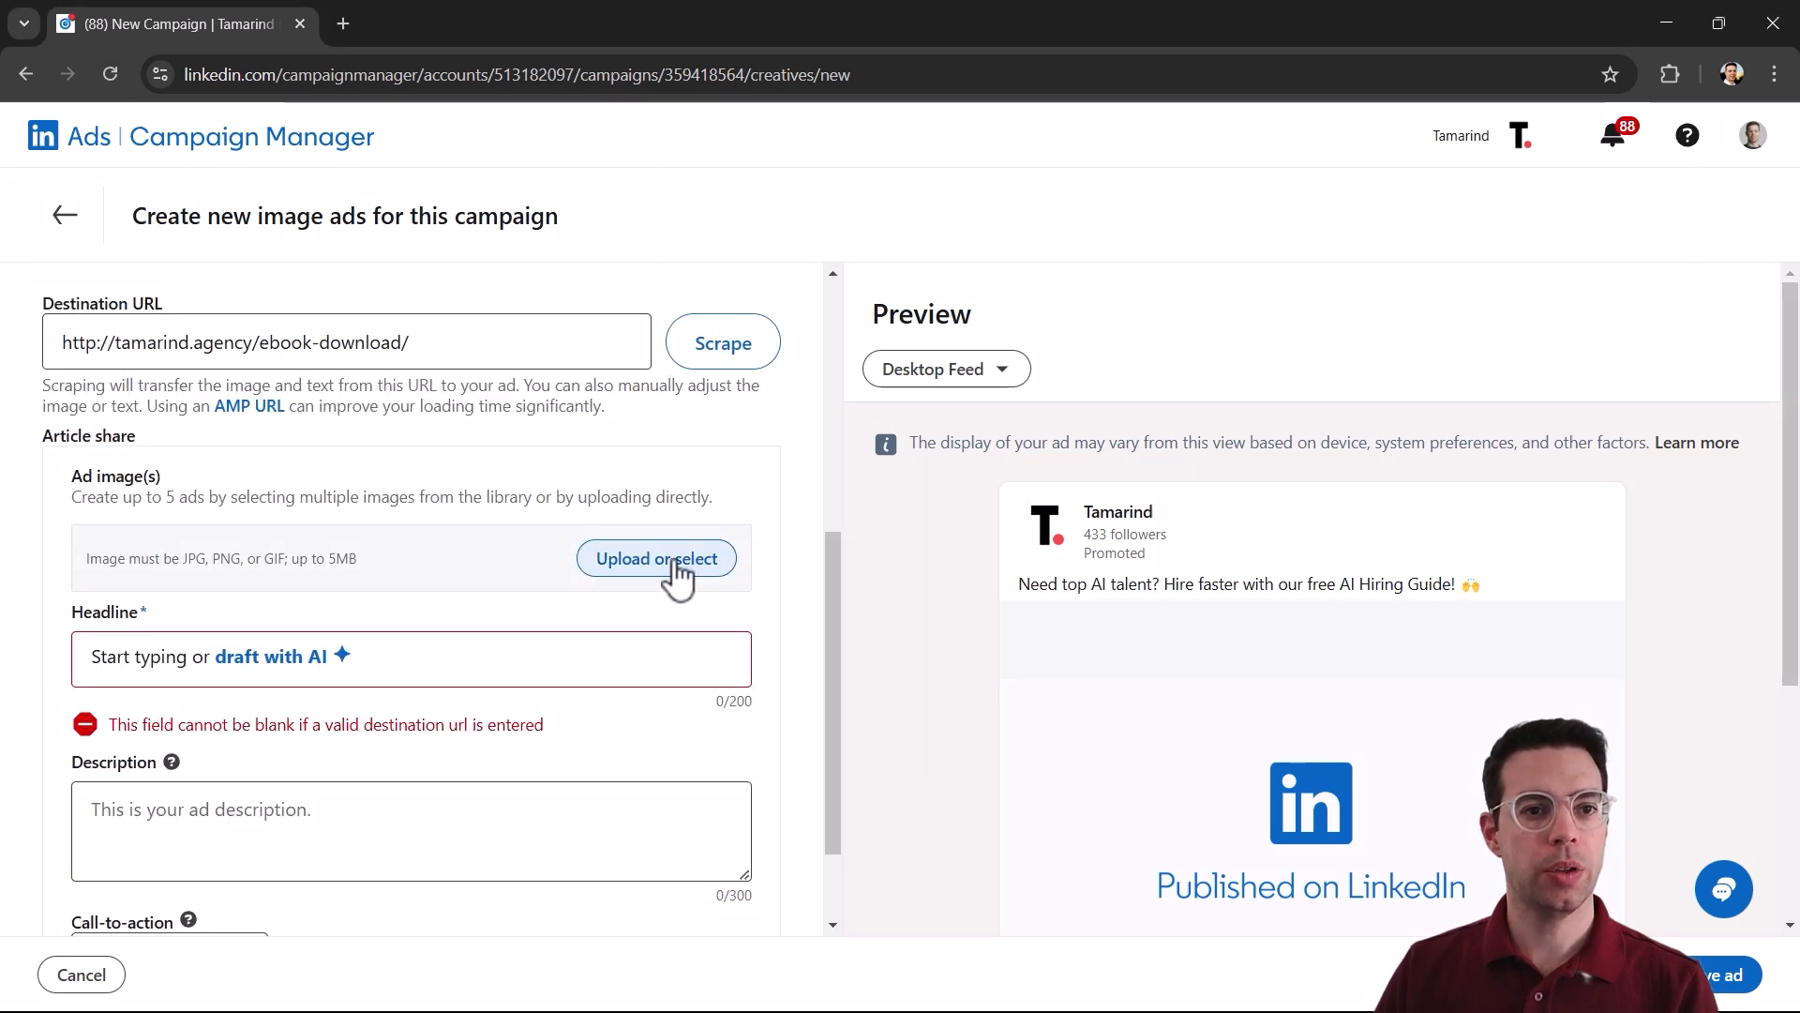
left_click(671, 569)
left_click(665, 357)
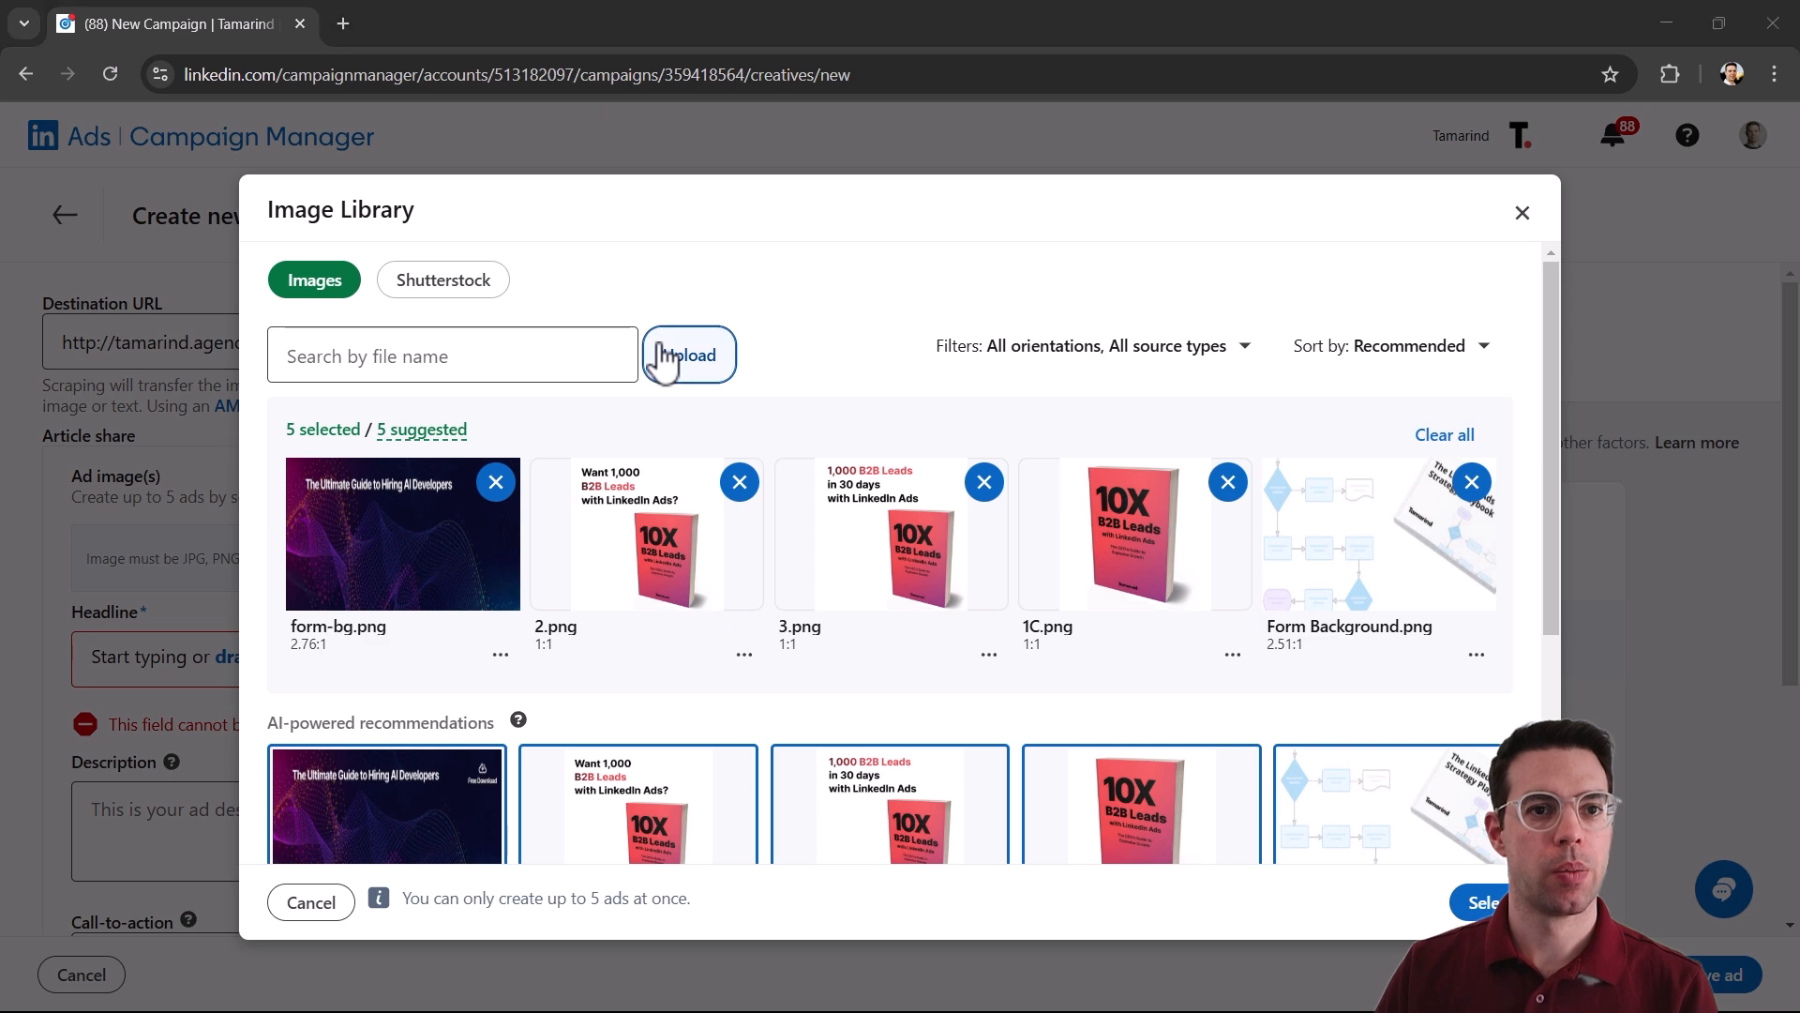
left_click(795, 211)
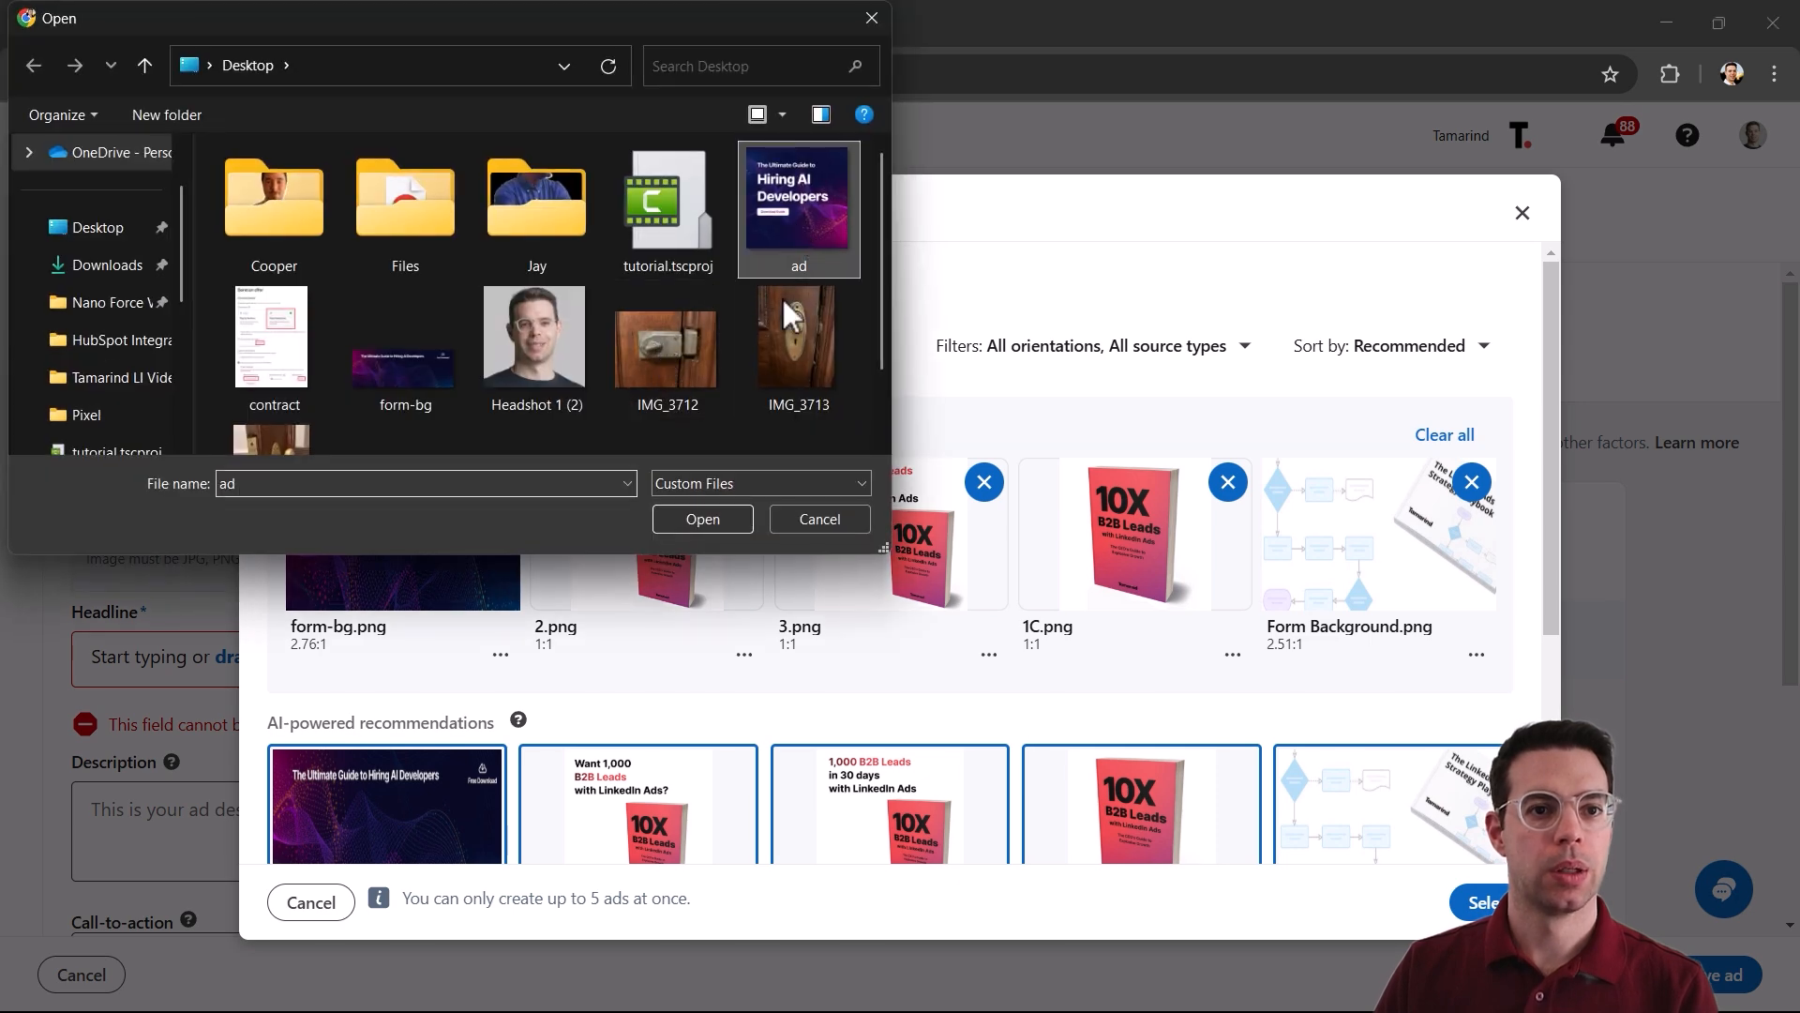
left_click(712, 514)
left_click(1491, 860)
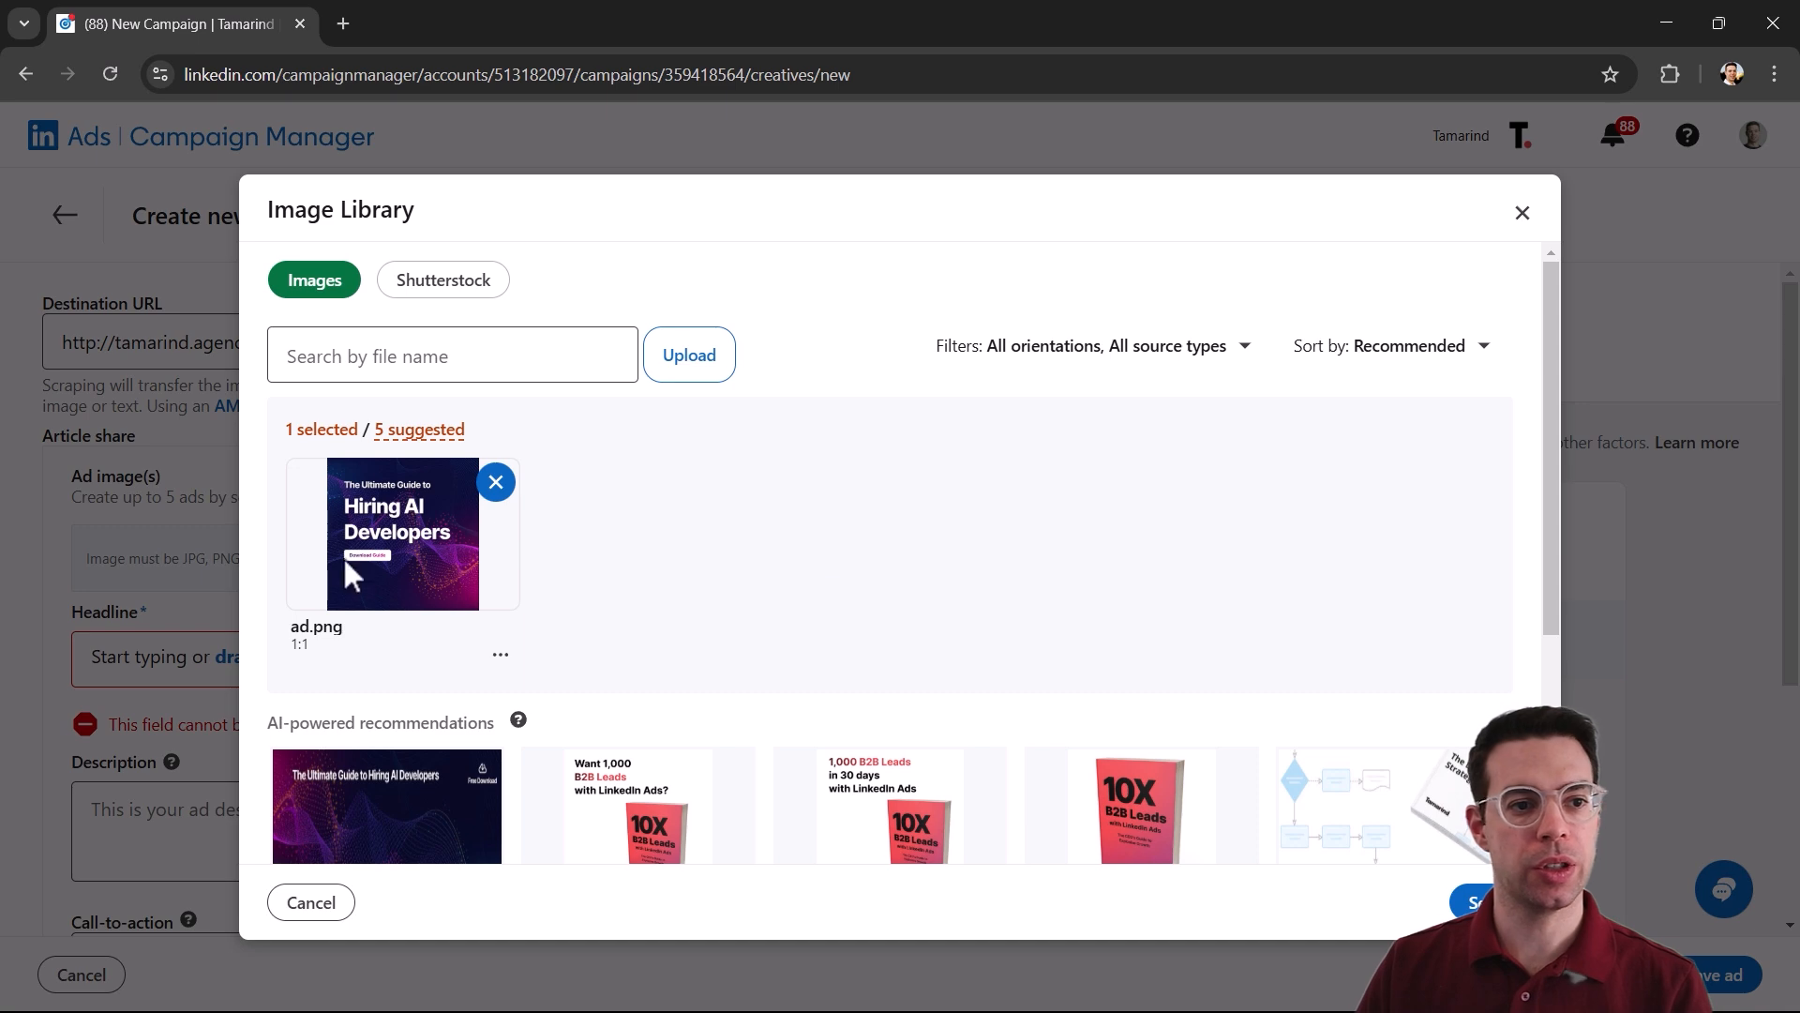
left_click(1470, 902)
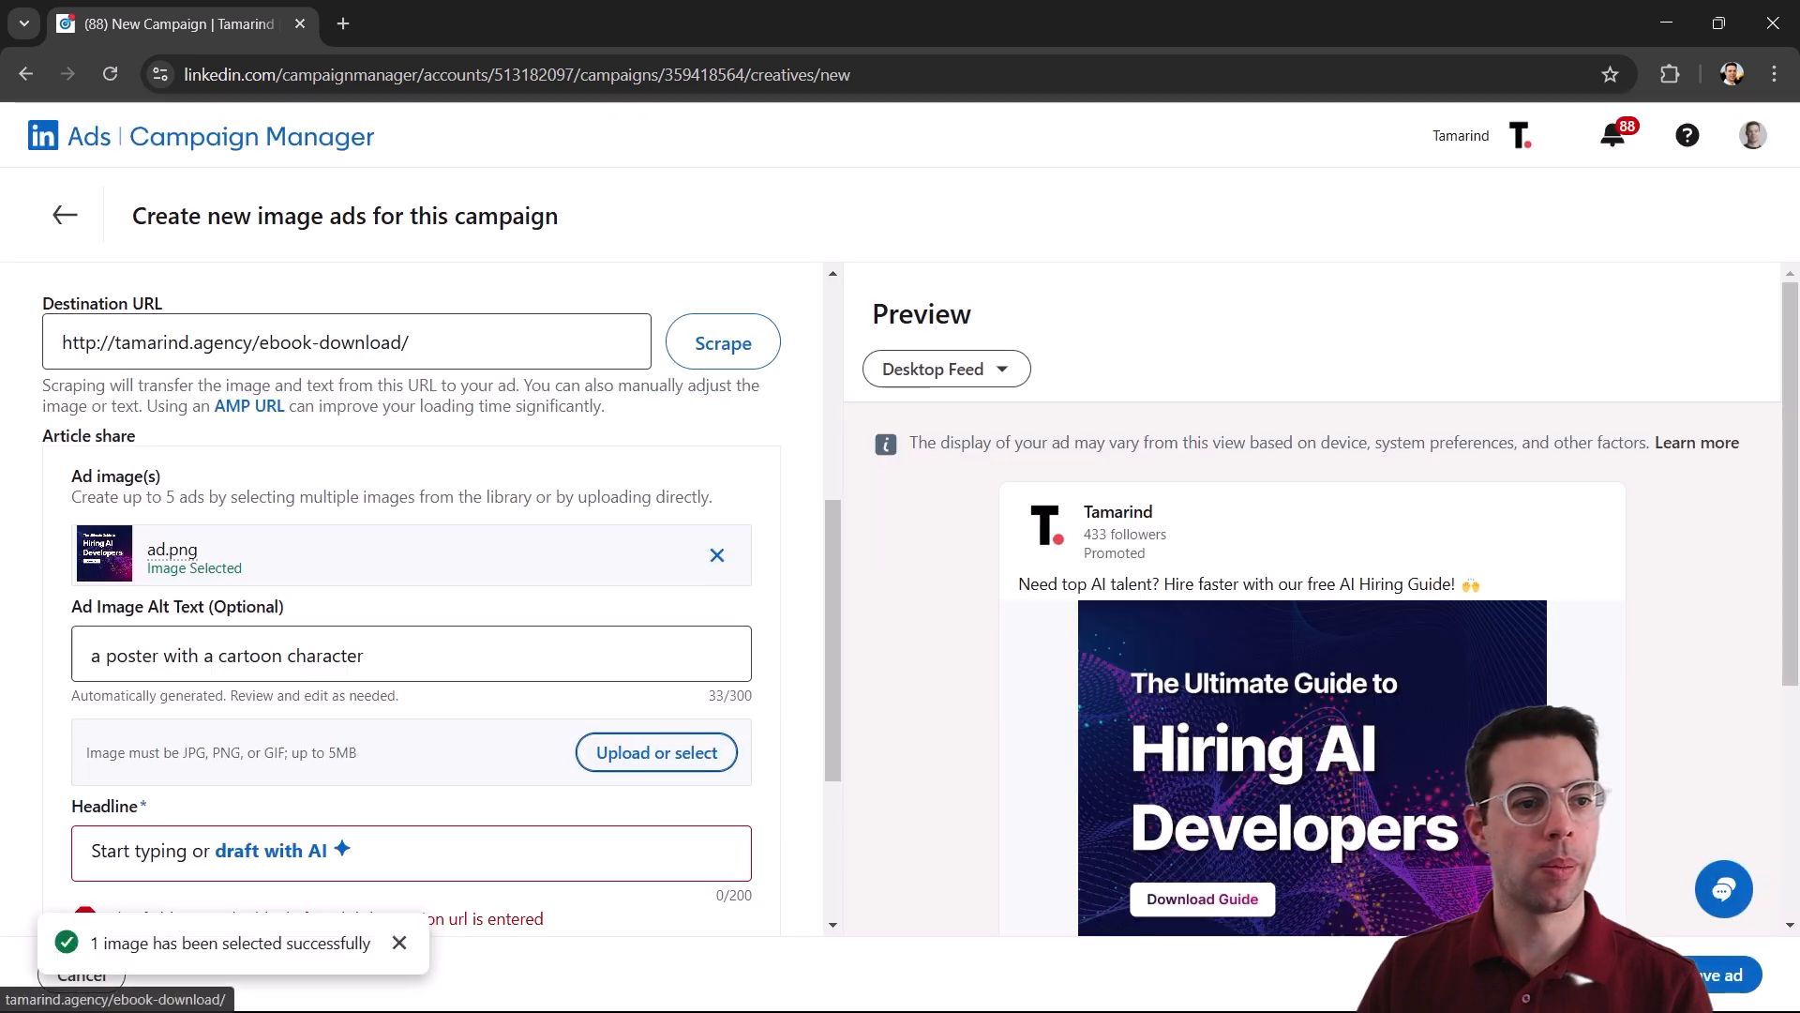
- Enter the ad headline "[Download] The Ultimate Guide to Hiring AI Developers"
left_click(149, 617)
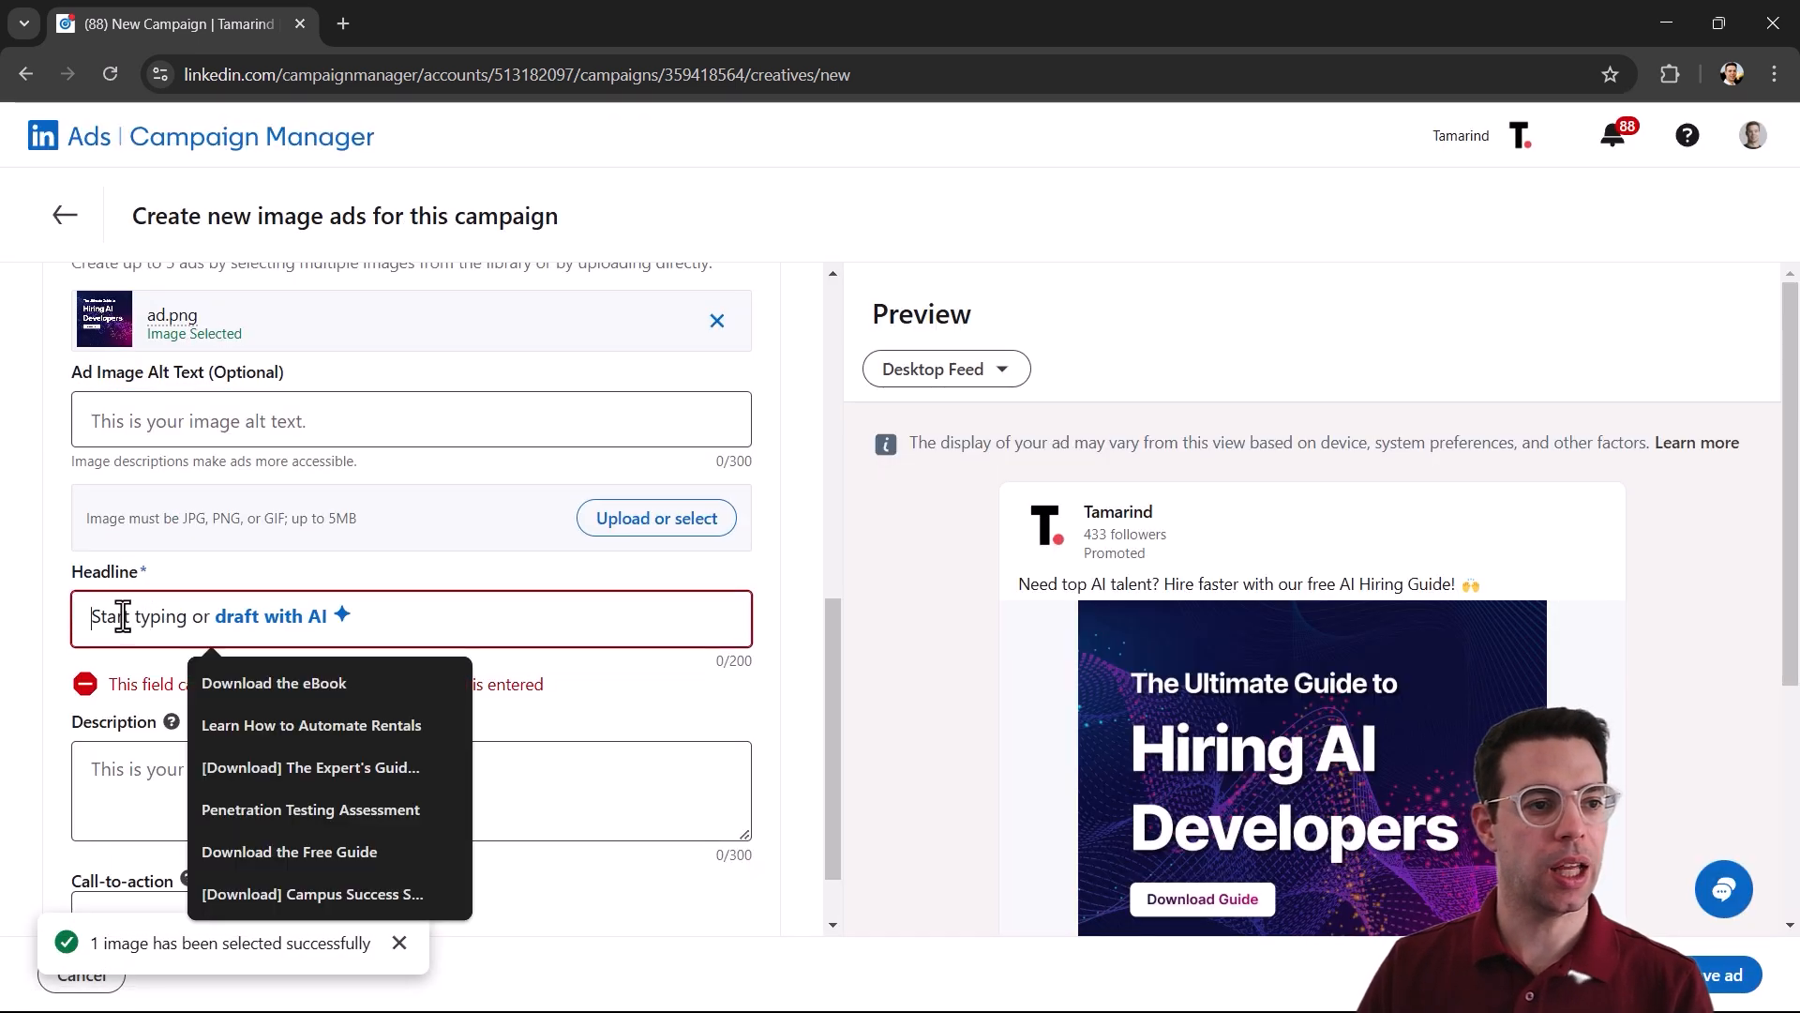
scroll(994, 656, "down", 4)
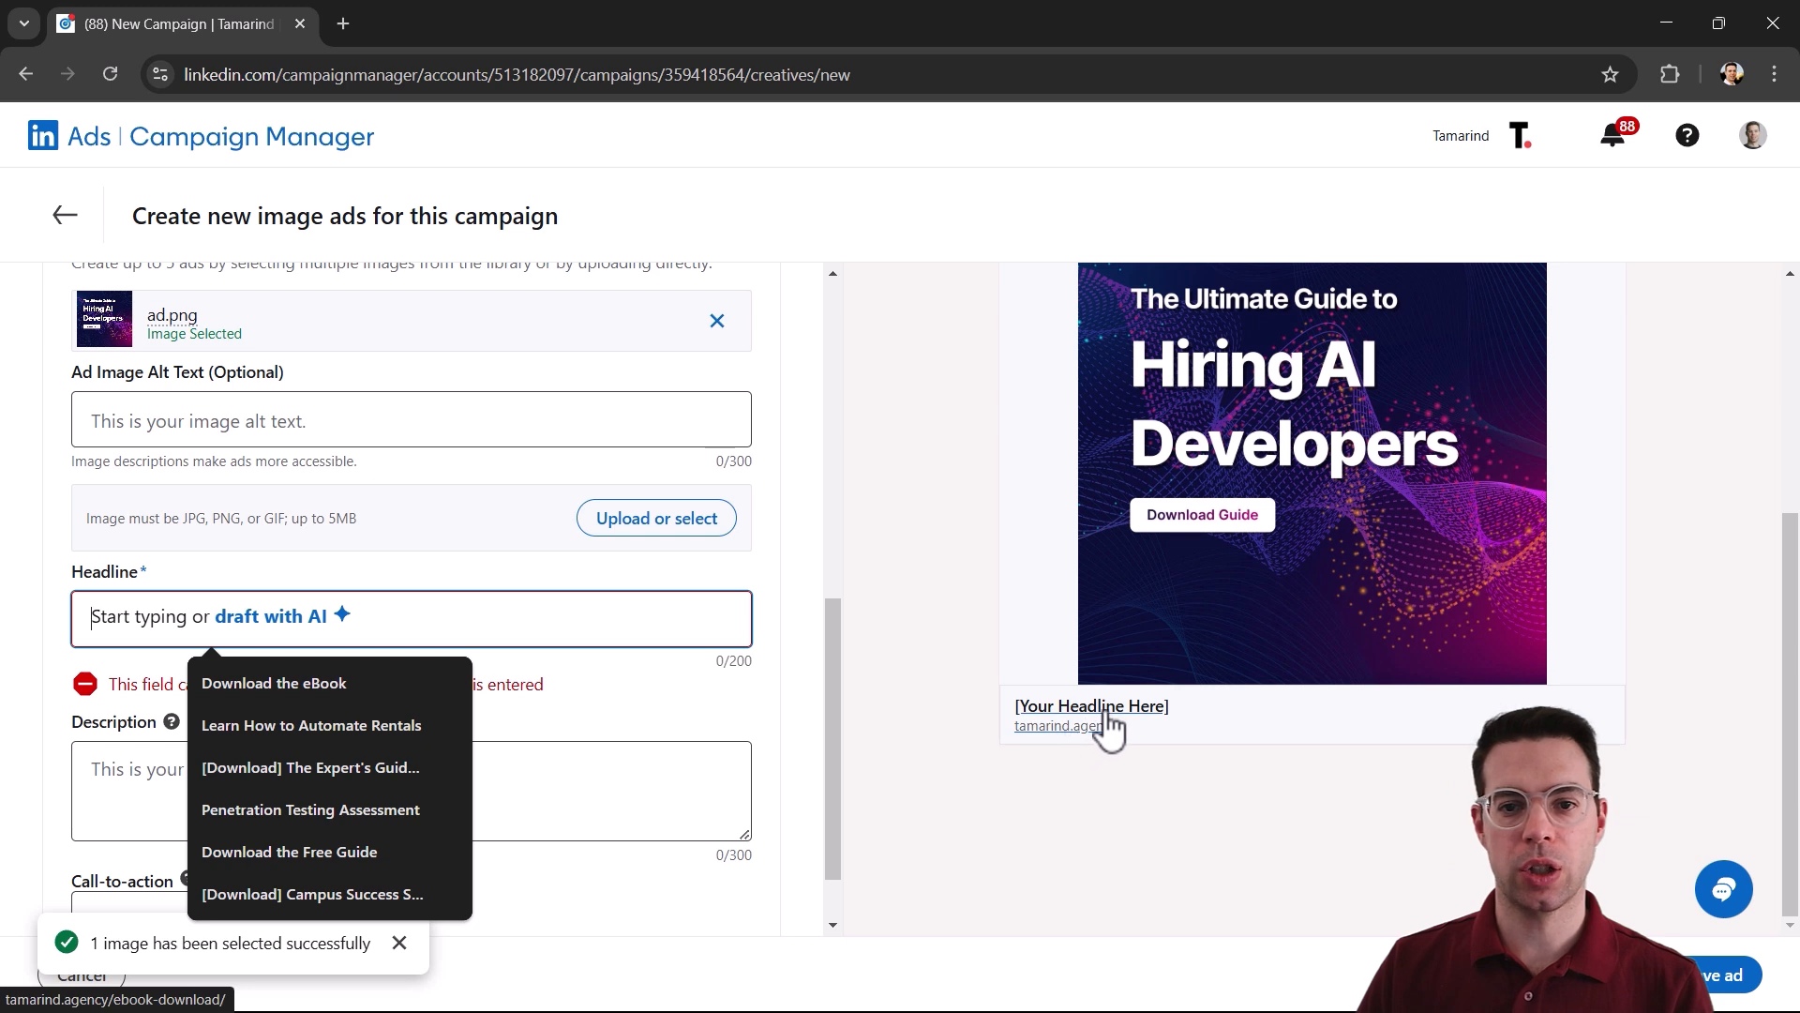
left_click(130, 627)
type("The Ultimate Guide to Hiring AI Developers")
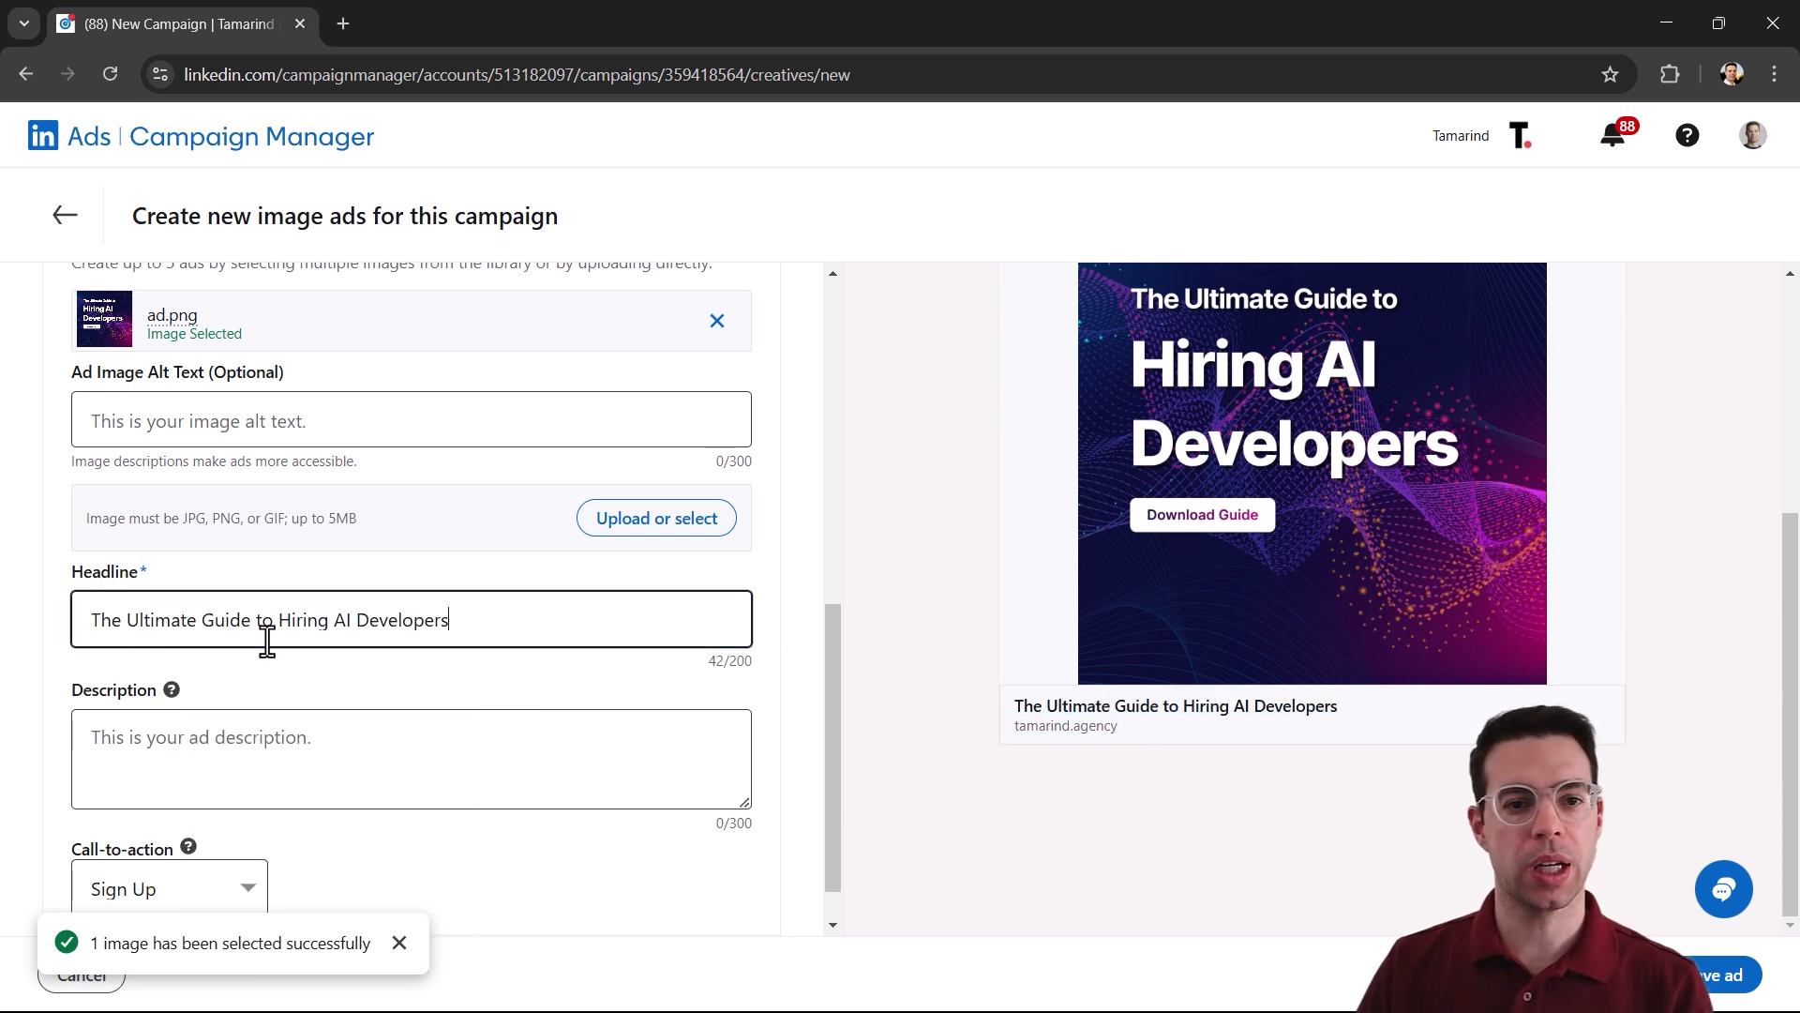
left_click(101, 619)
type("[Download")
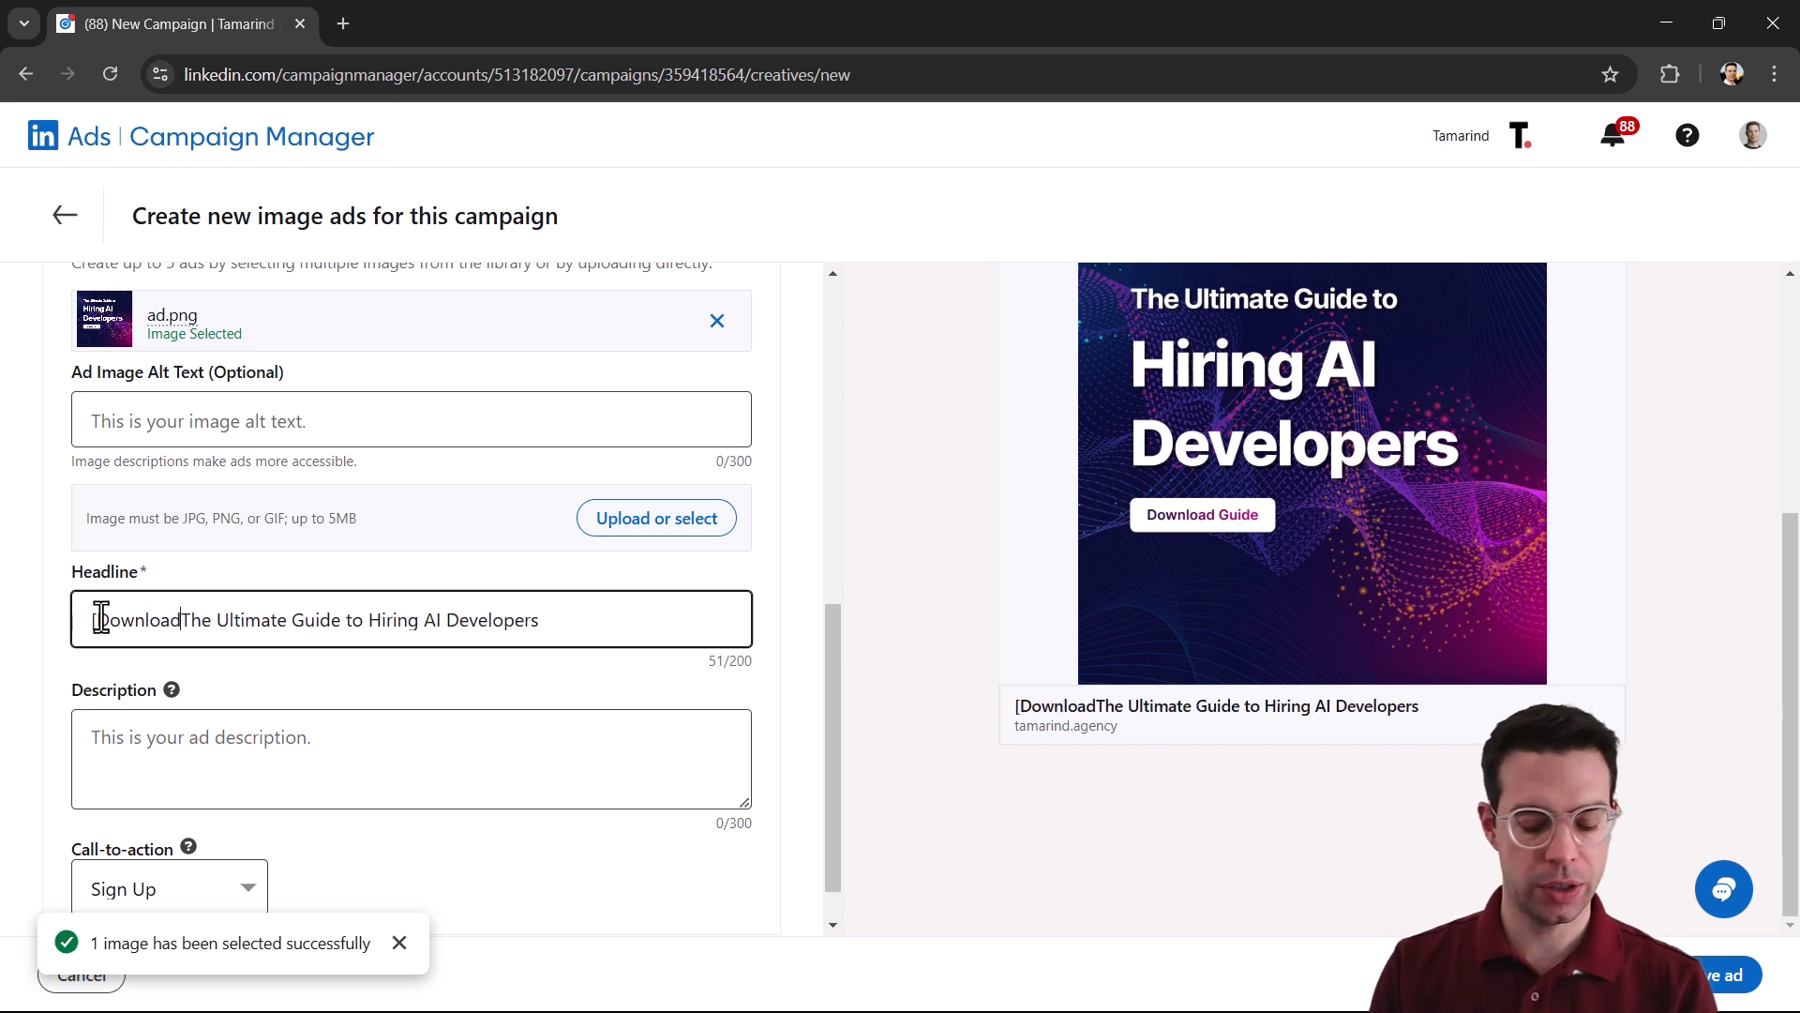
type("]")
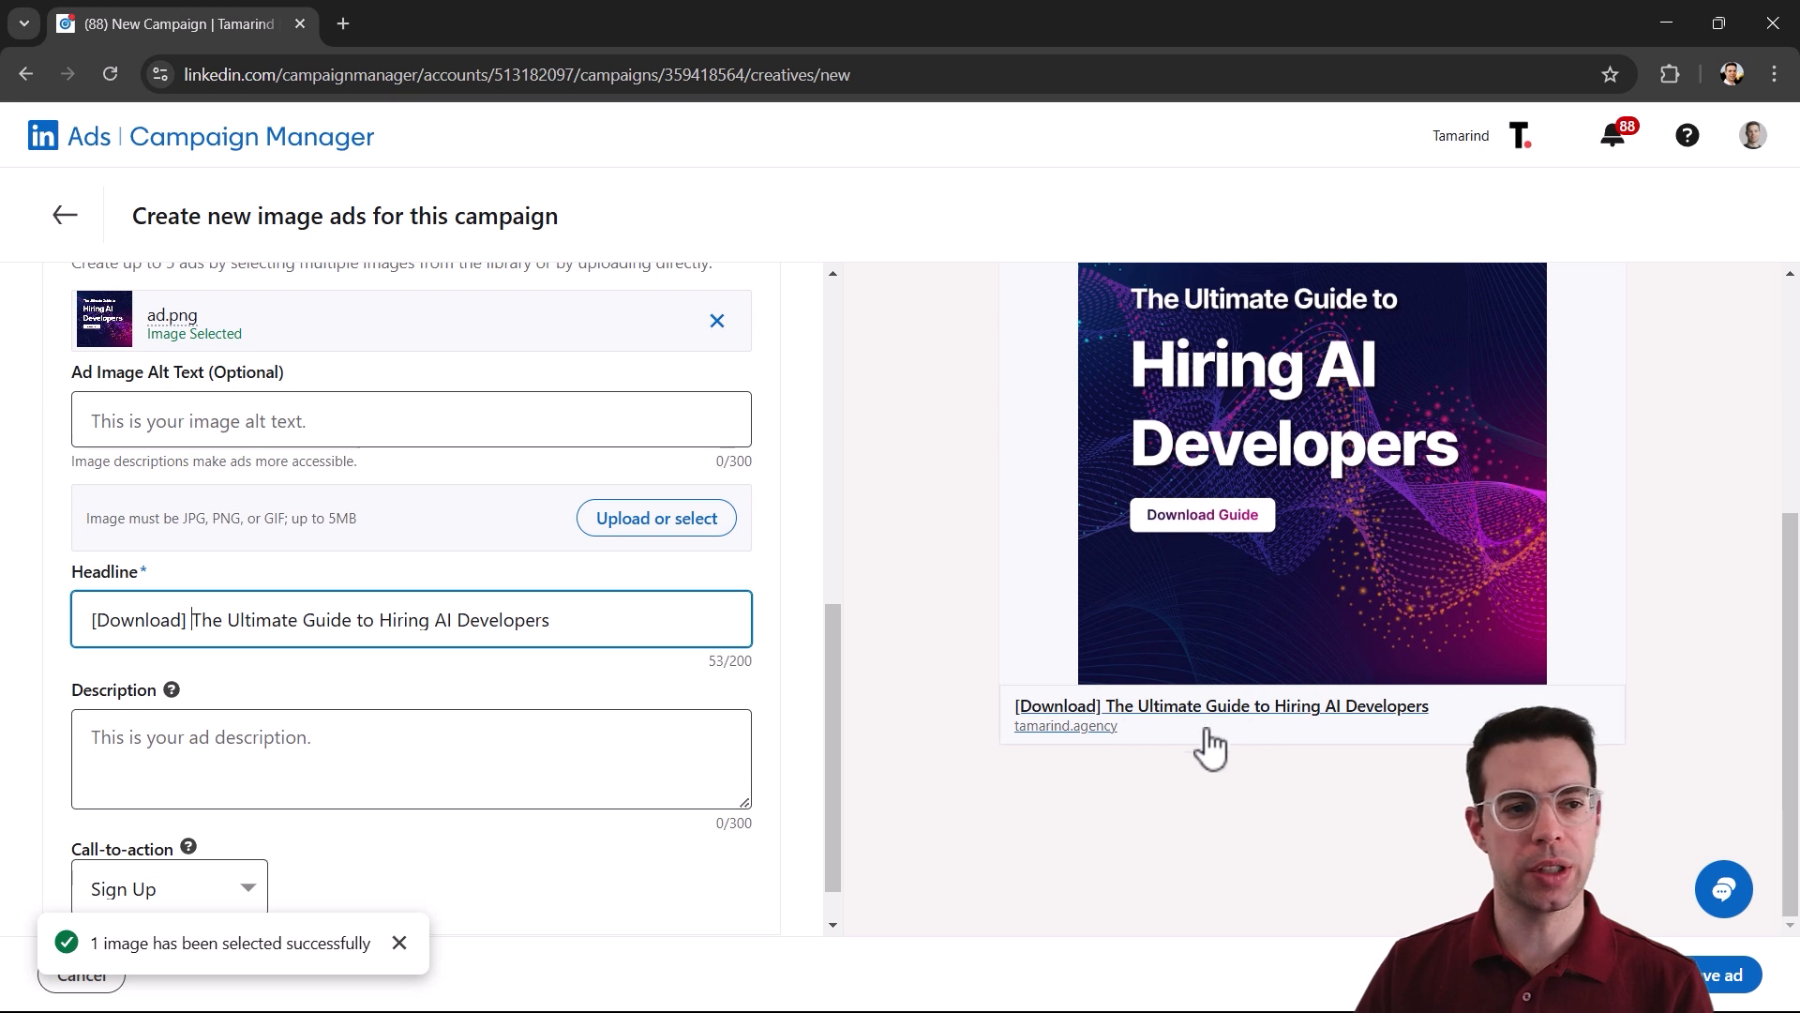
- Leave the description empty, set the ad's call-to-action to Download, and save the ad
scroll(511, 525, "down", 1)
left_click(272, 687)
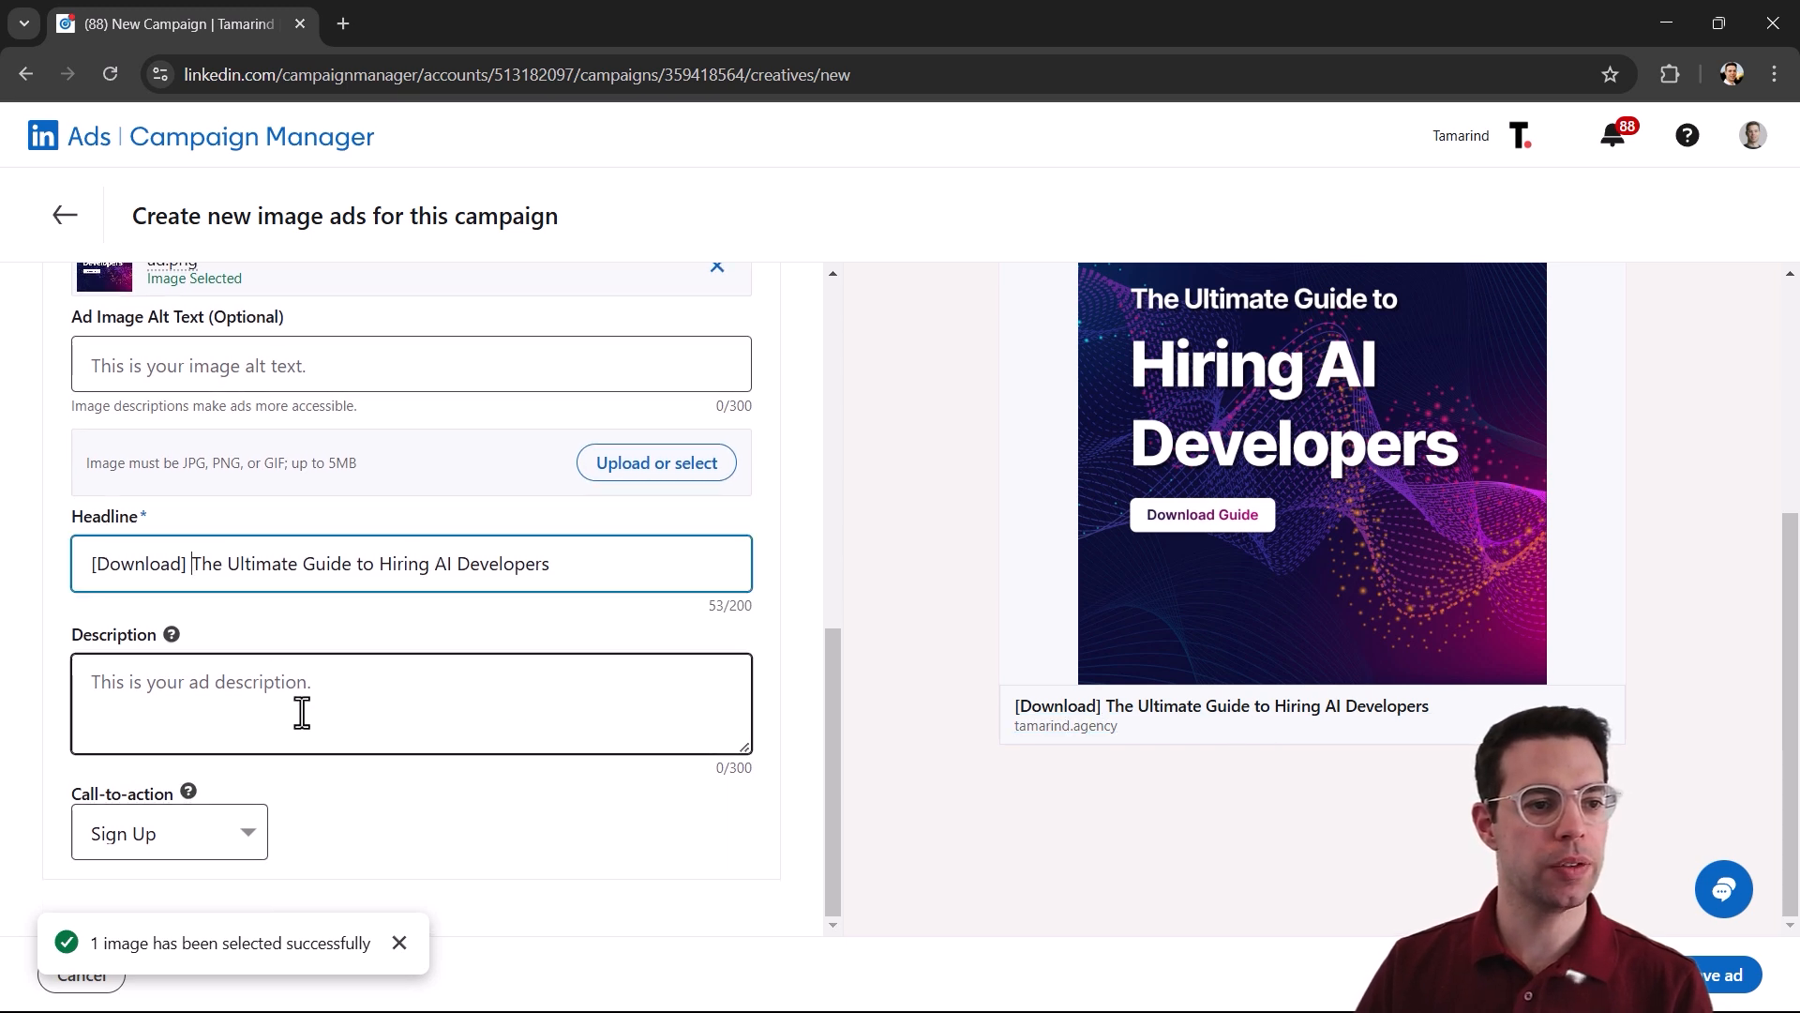
left_click(234, 835)
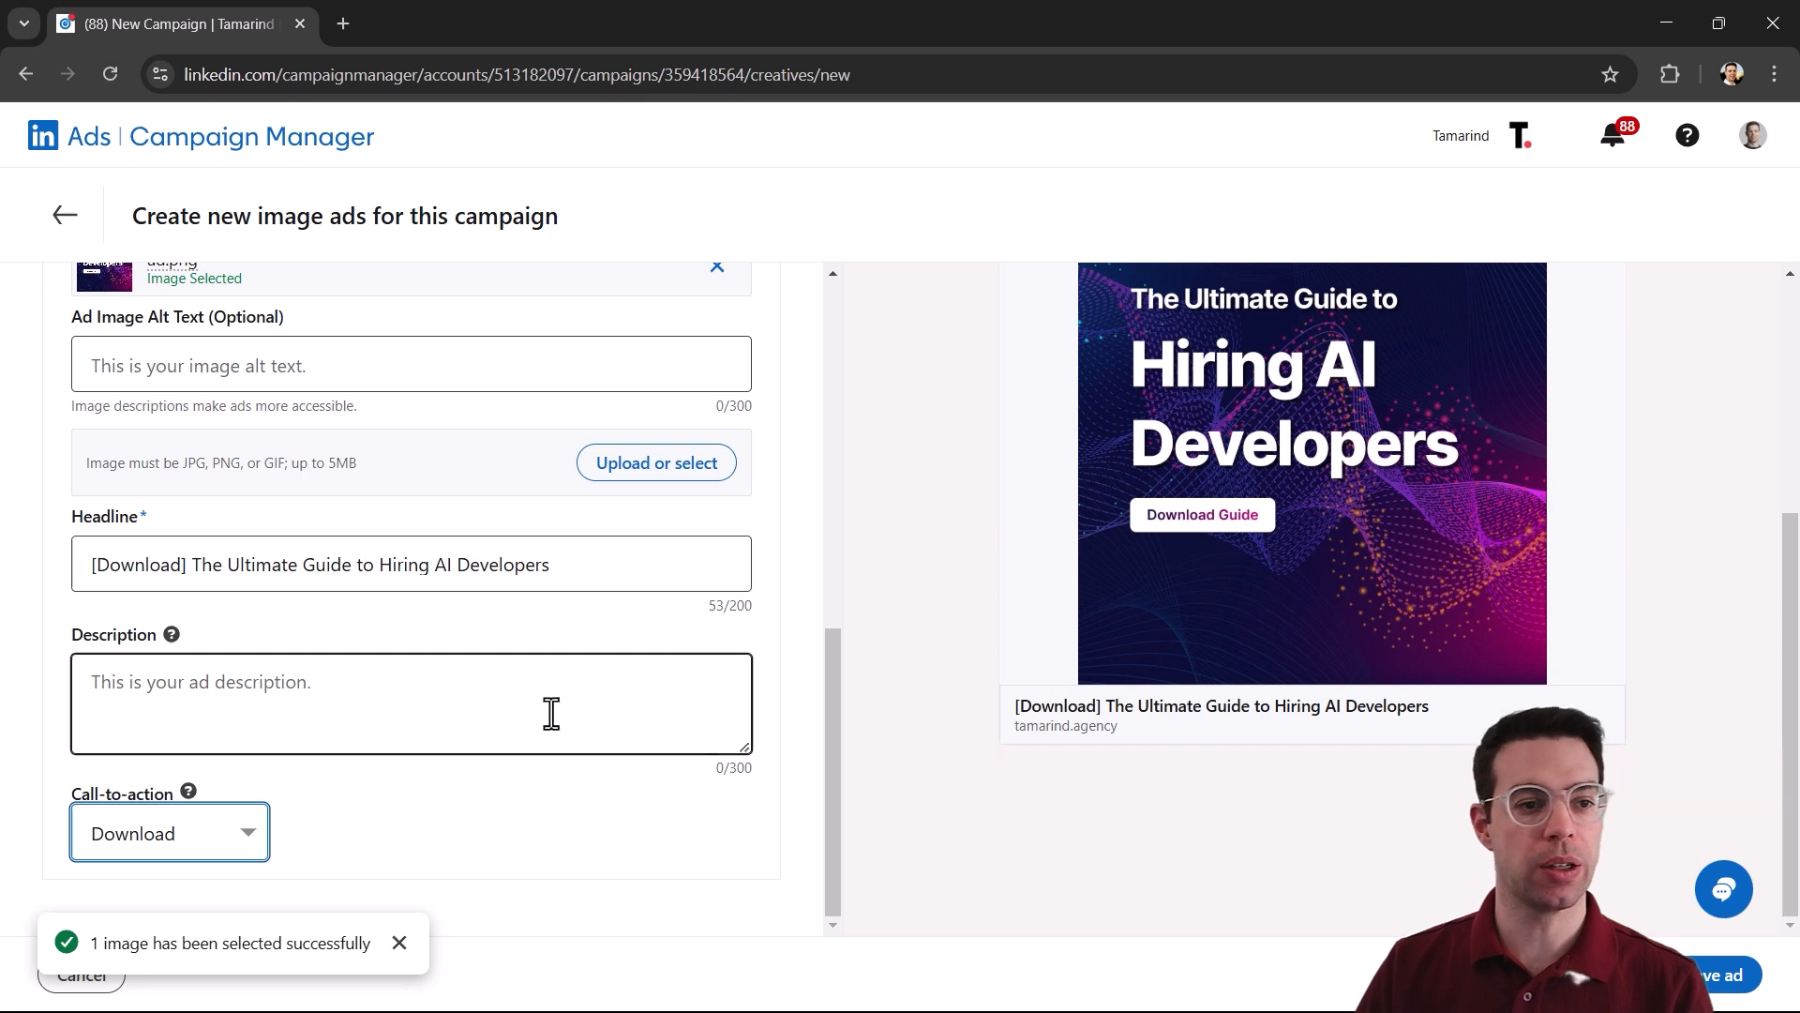
scroll(668, 783, "up", 10)
scroll(1128, 781, "up", 4)
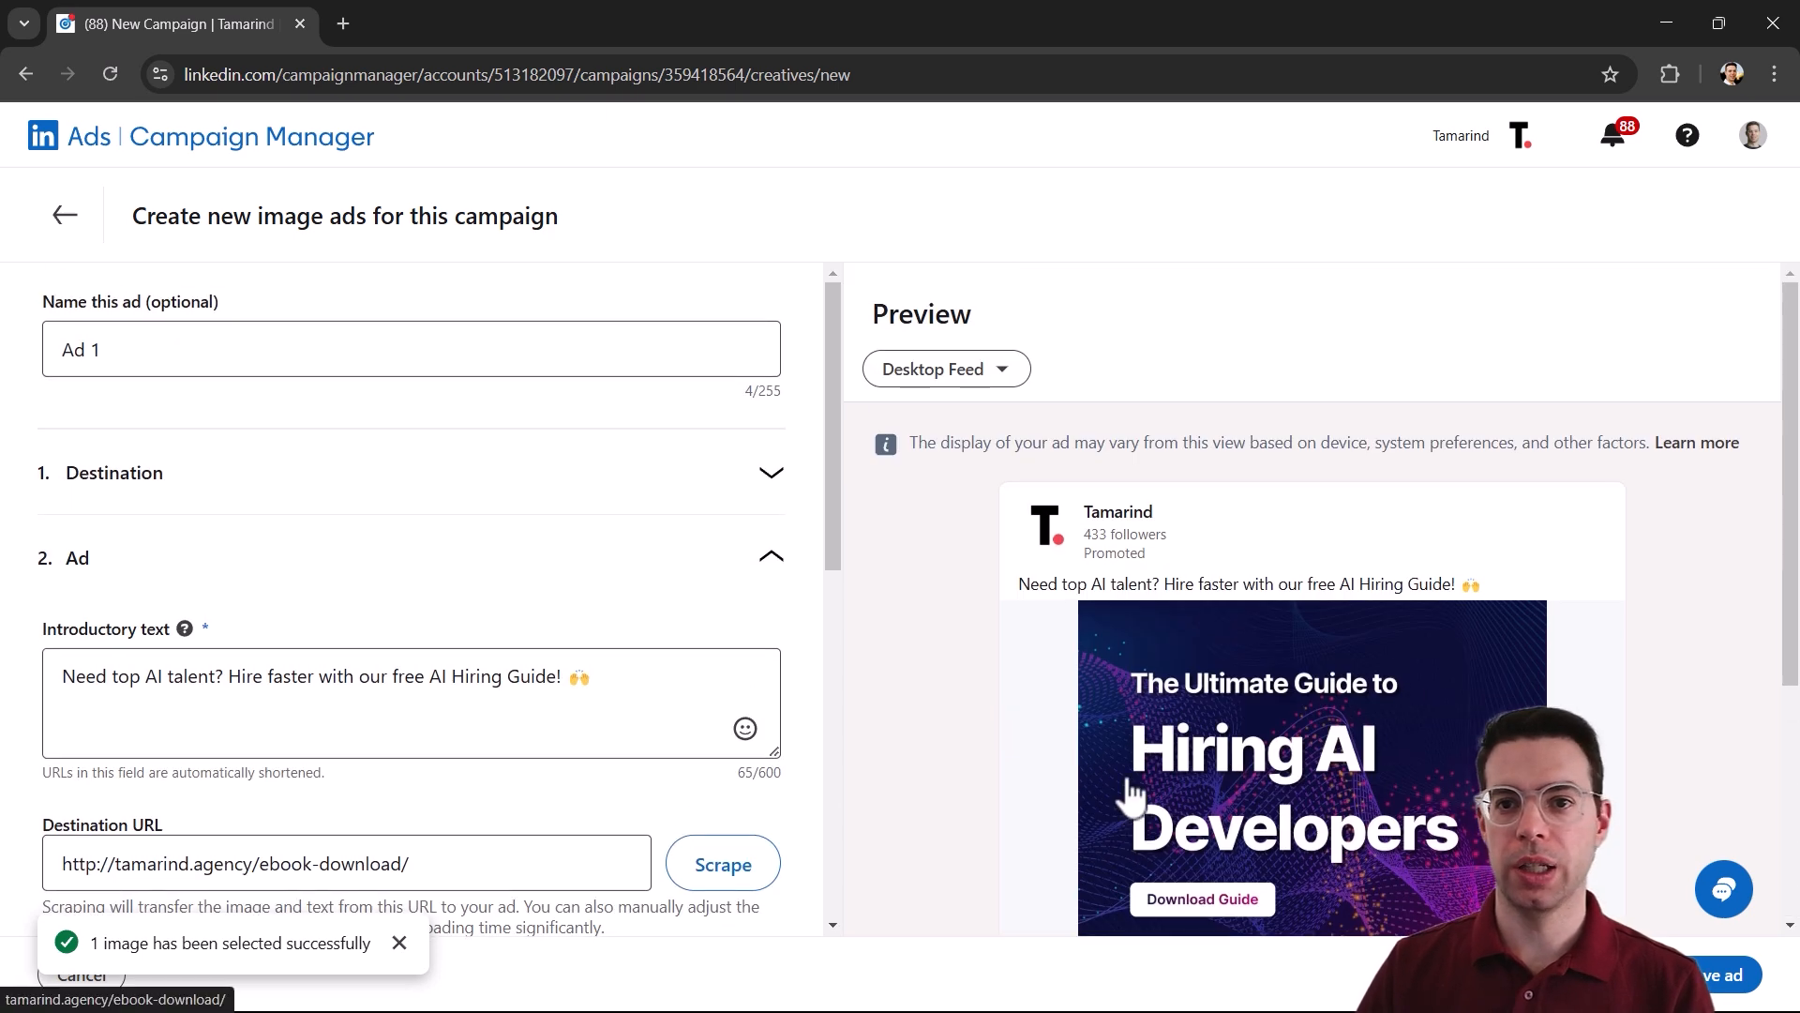
left_click(1721, 980)
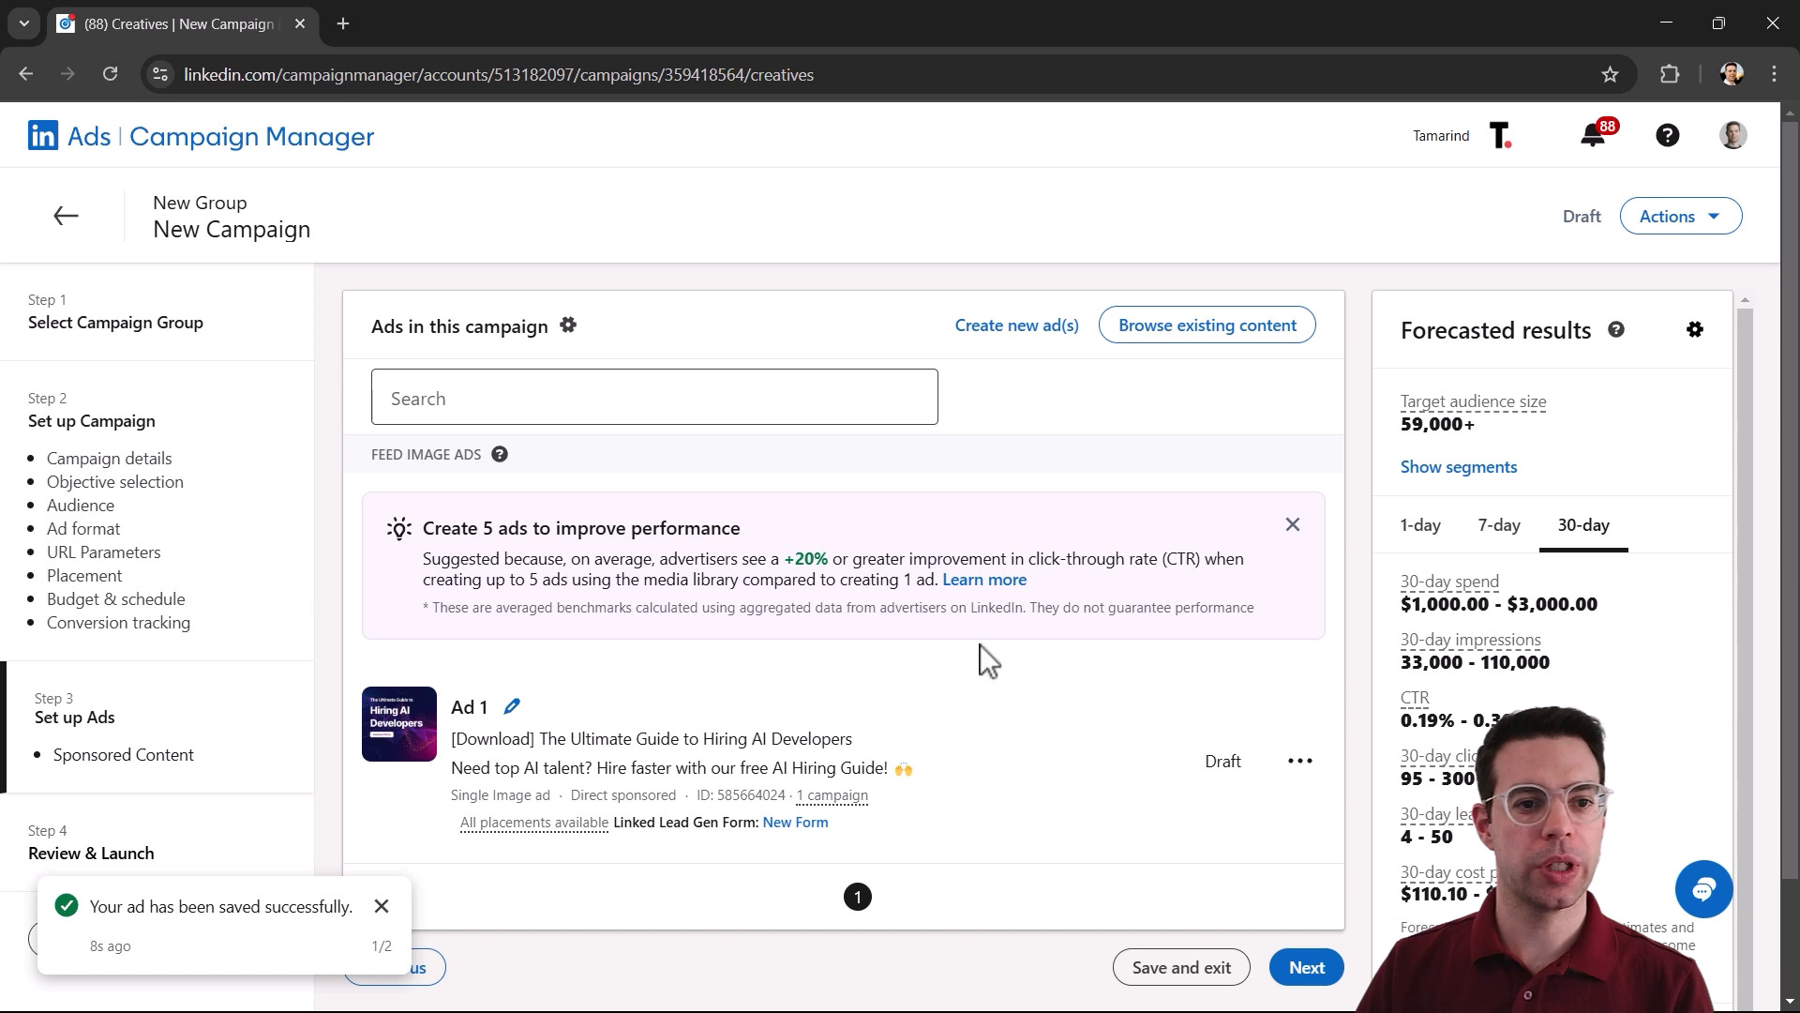
- Show Ad 1 in the LinkedIn feed and examine its introductory text, image, headline and call-to-action
scroll(980, 645, "down", 1)
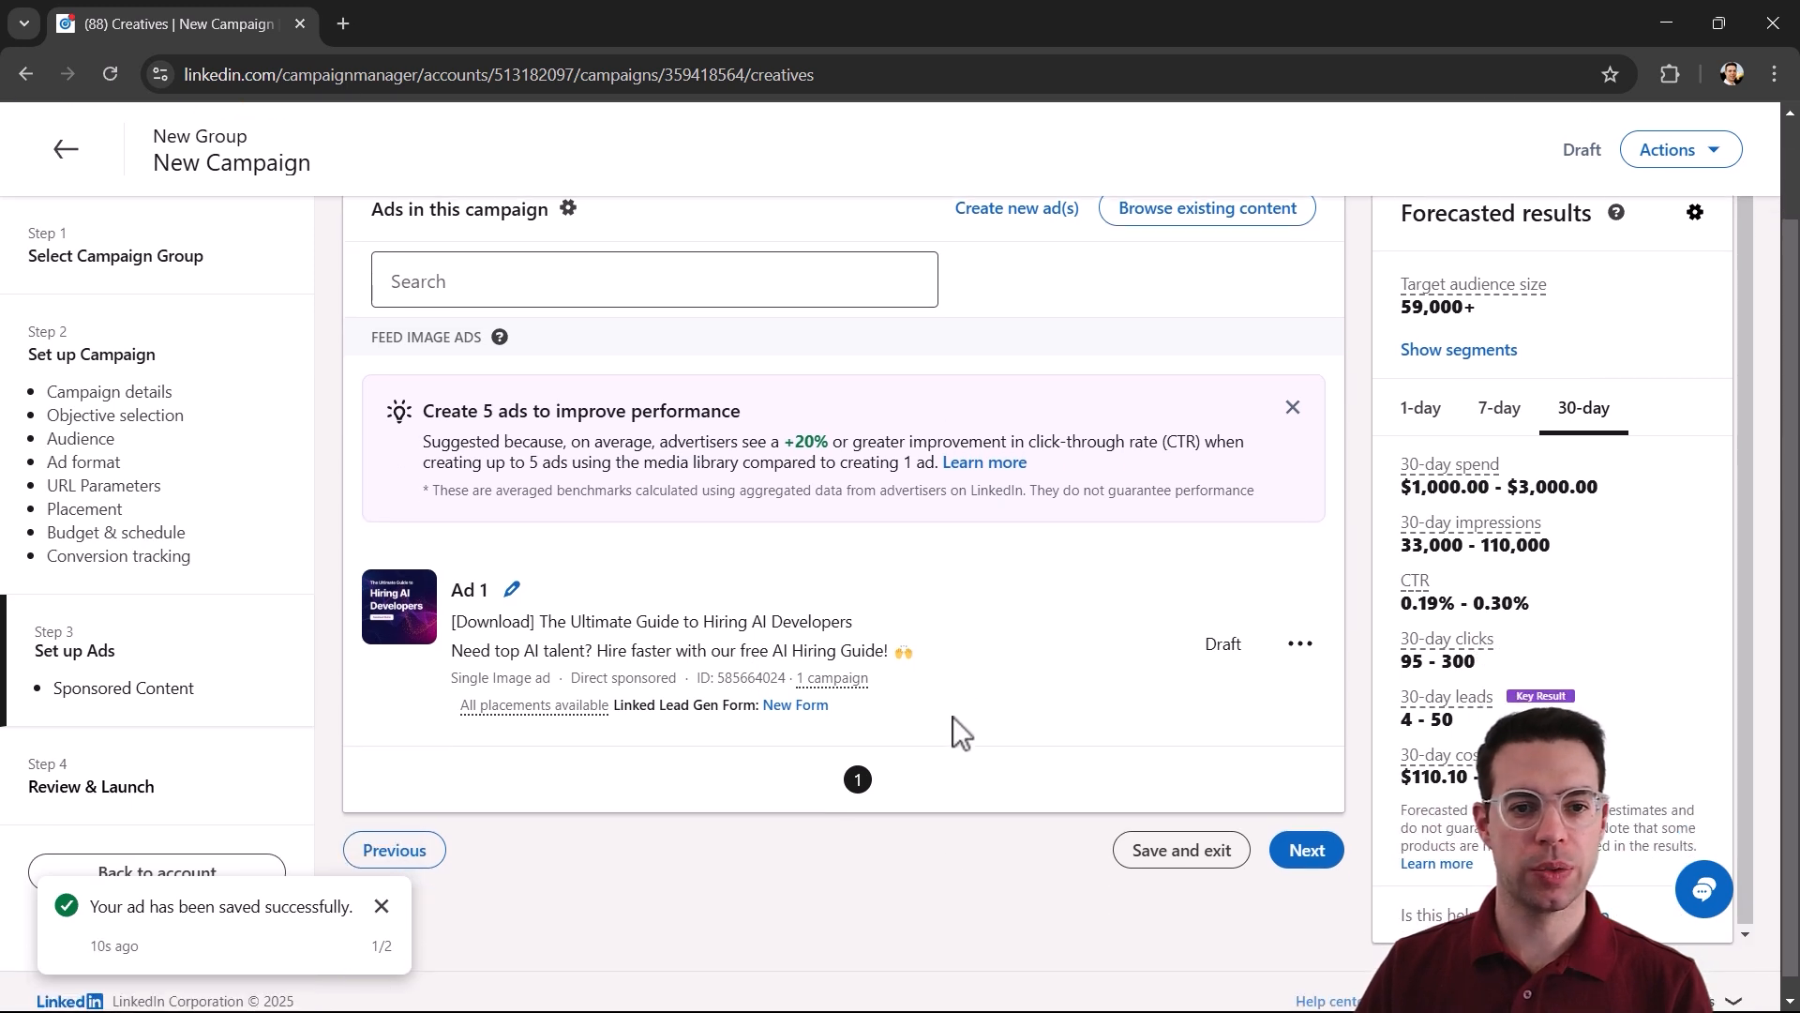
left_click(1301, 646)
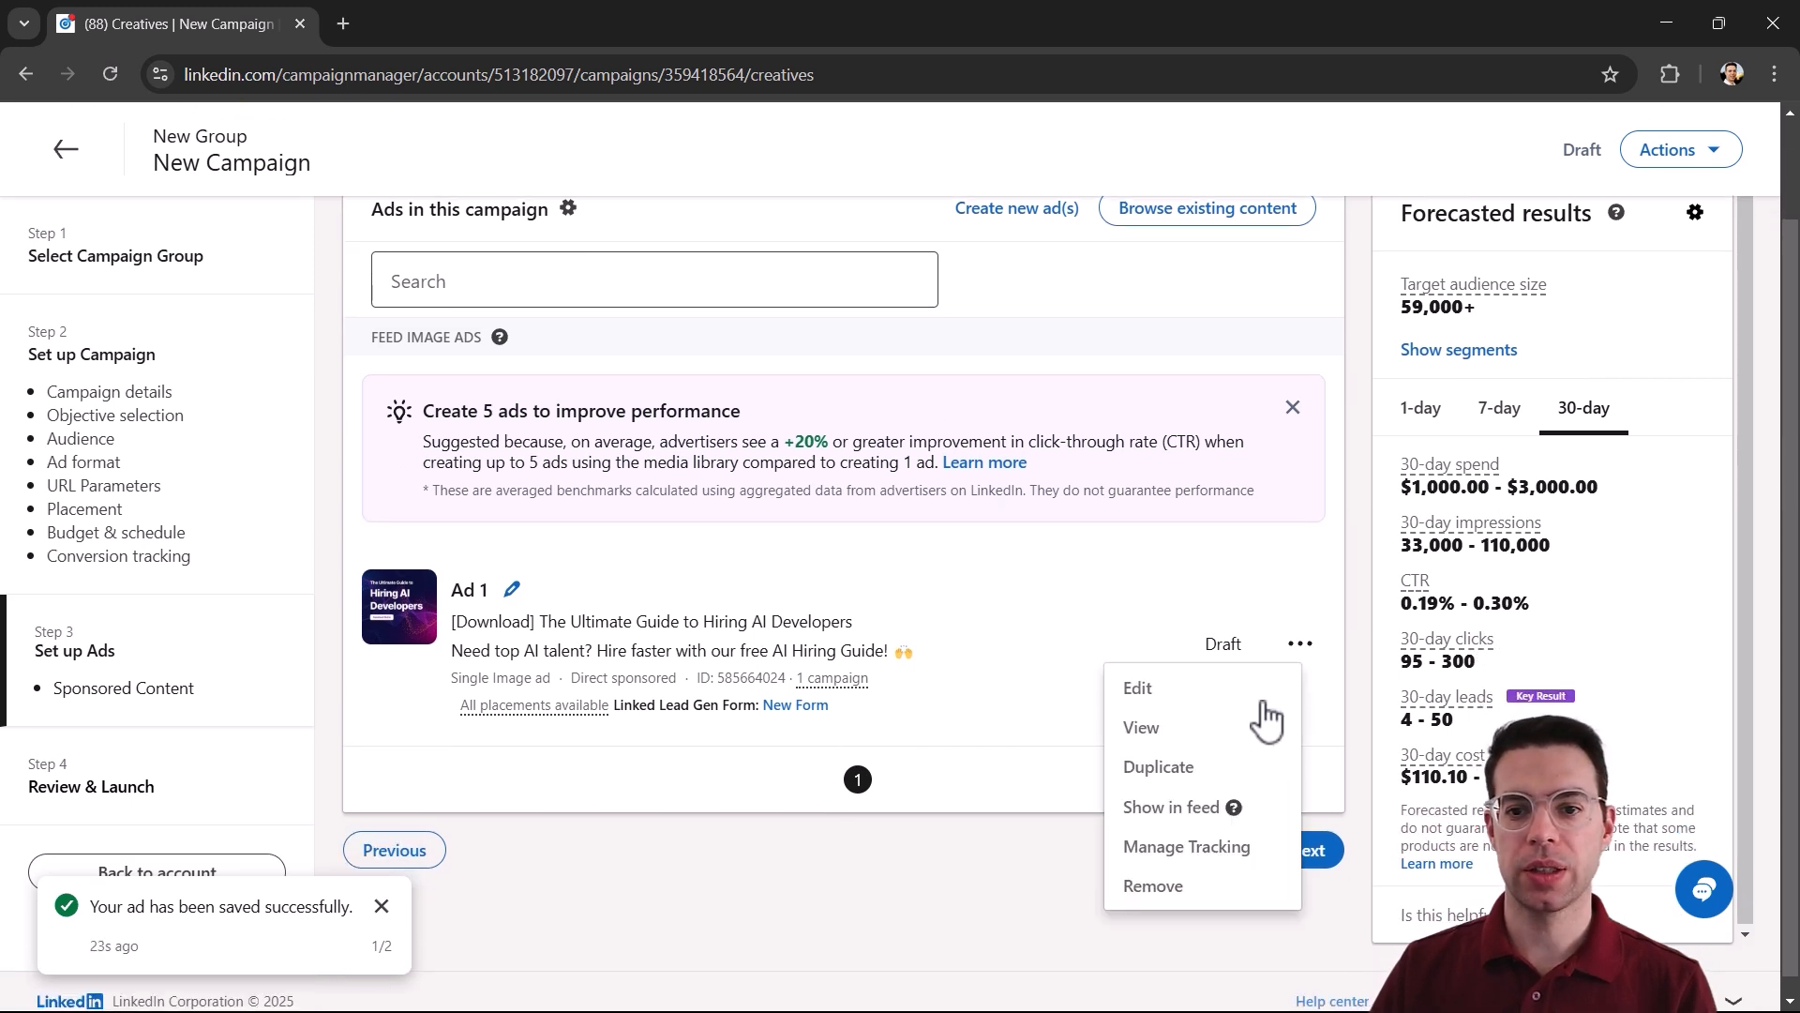
left_click(1167, 808)
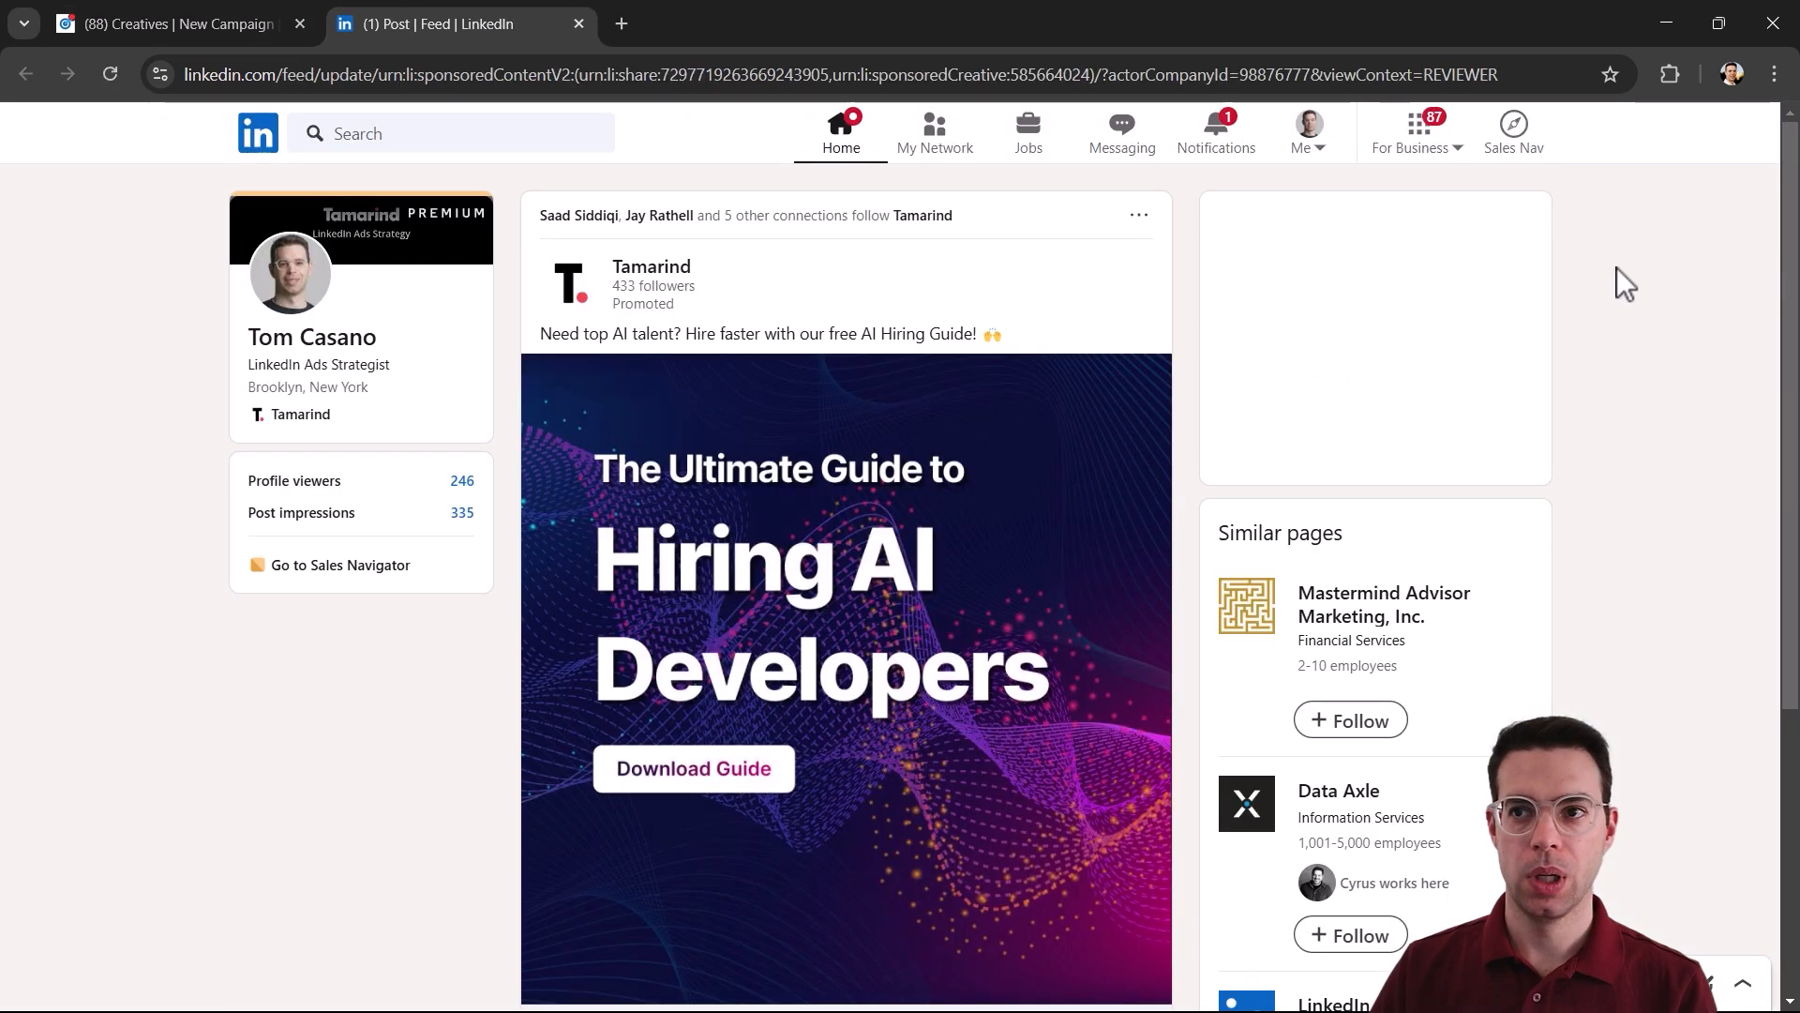
scroll(993, 591, "down", 5)
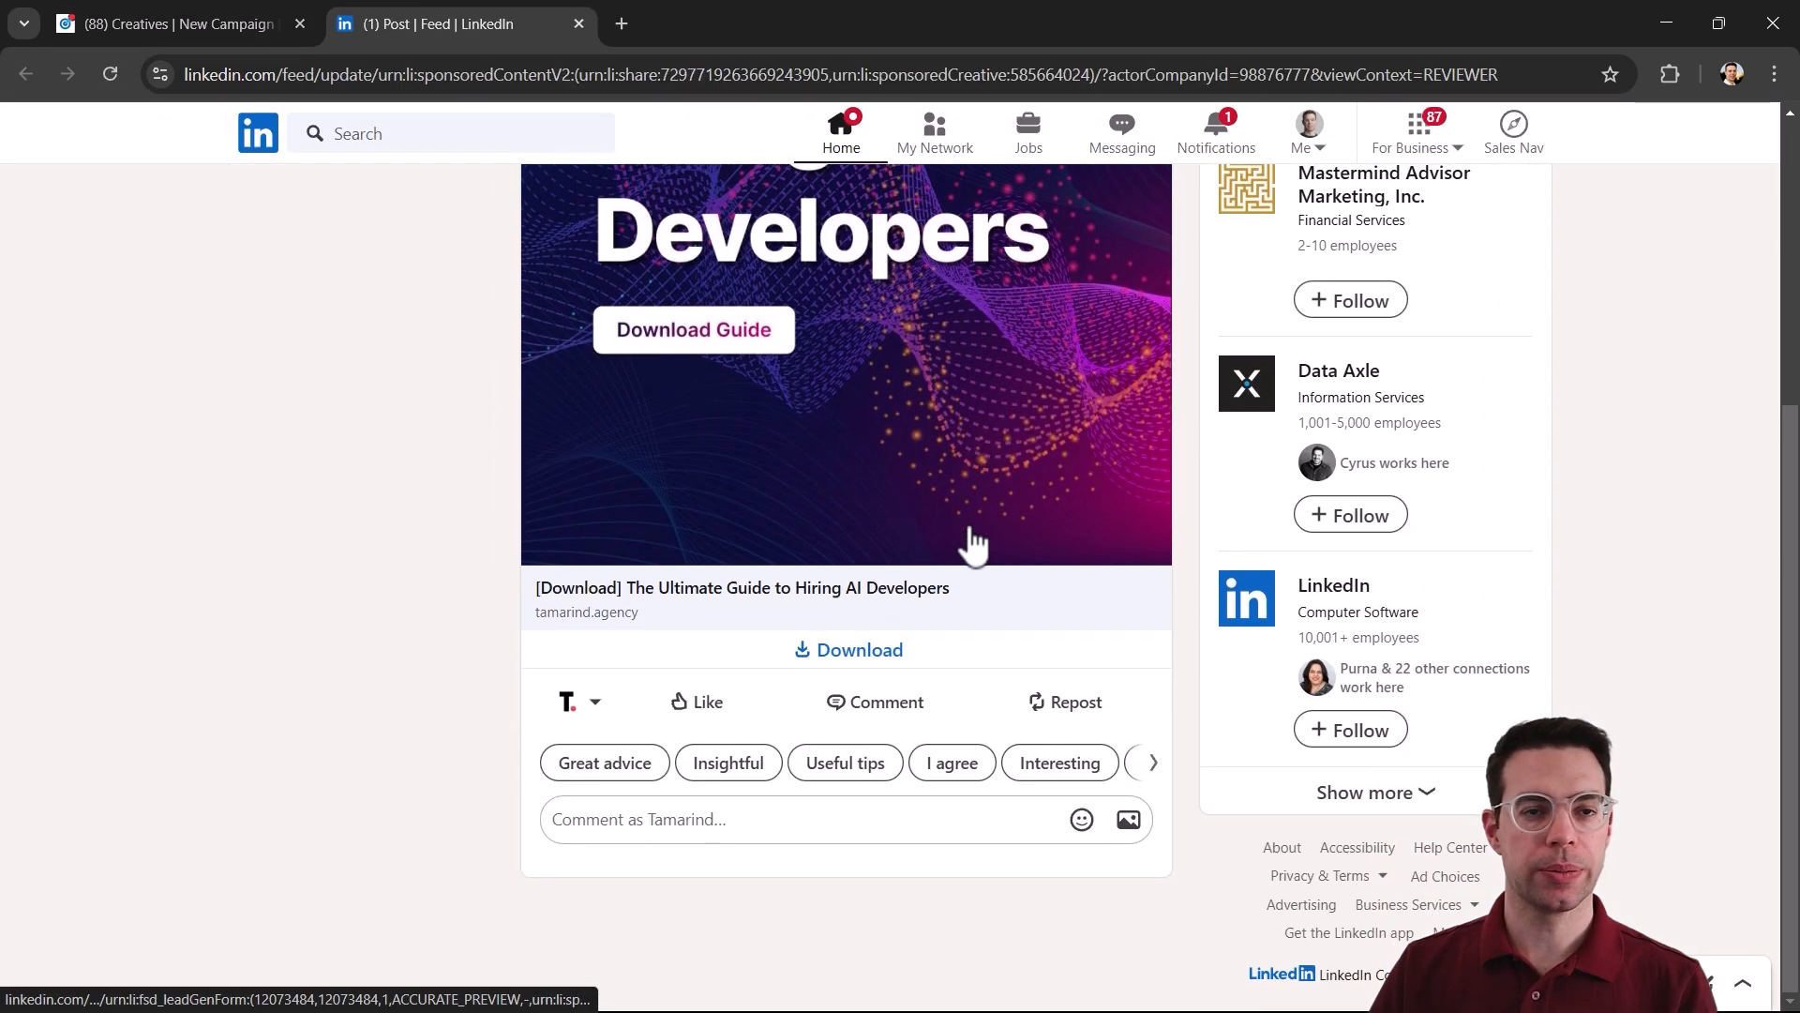
scroll(972, 542, "up", 5)
left_click_drag(660, 344, 909, 374)
scroll(838, 647, "down", 4)
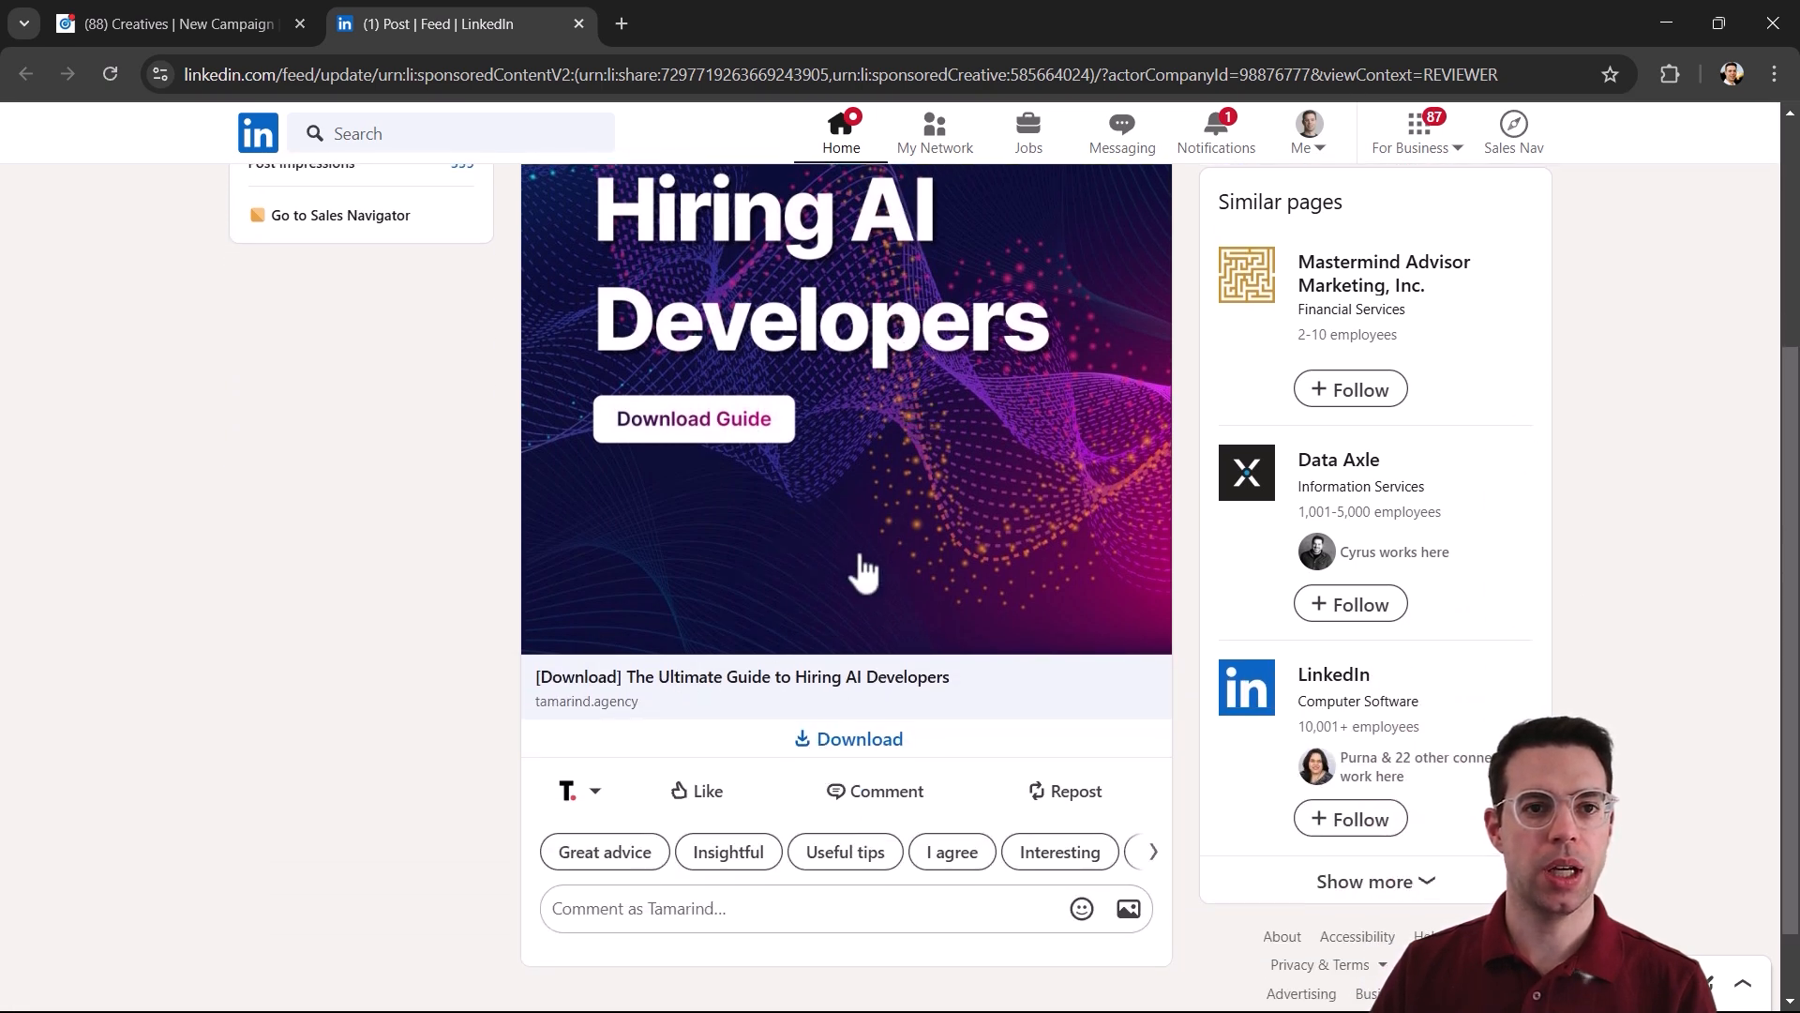
scroll(853, 563, "up", 3)
- Open the lead gen form from the ad preview, examine its offer text and prefilled fields, and close it without submitting
left_click(832, 459)
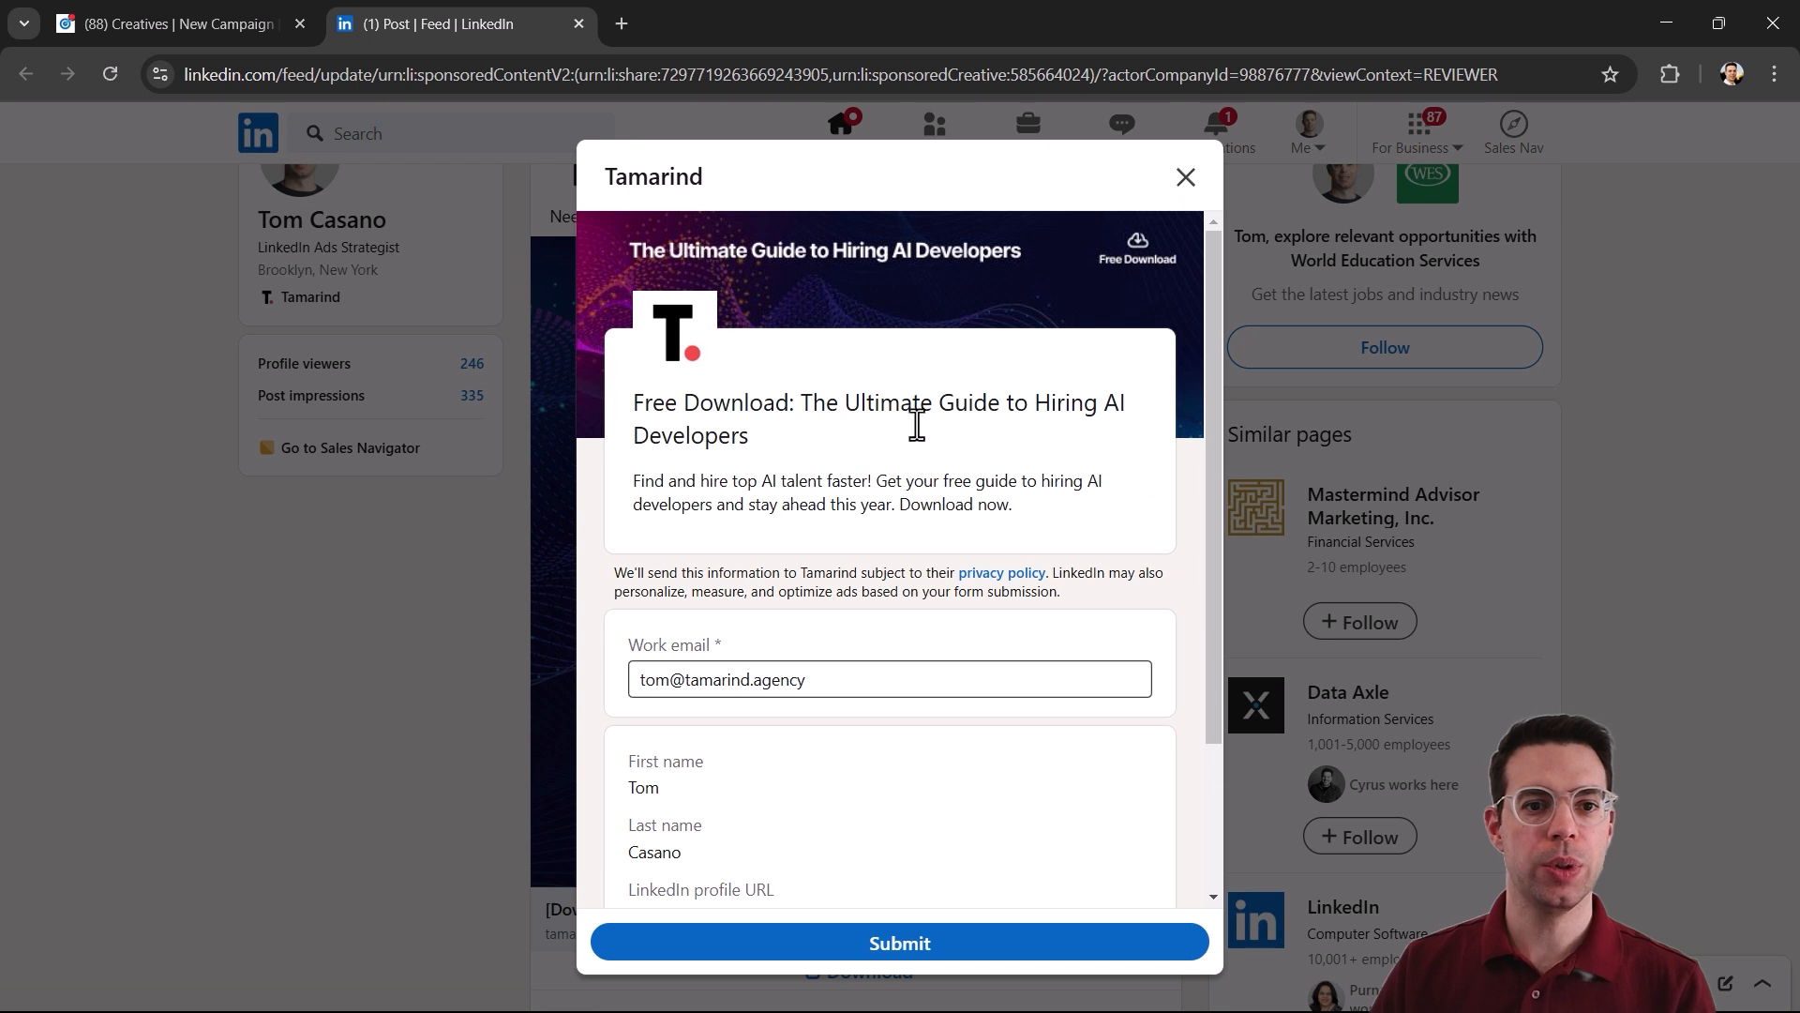
scroll(975, 694, "down", 3)
scroll(949, 750, "up", 3)
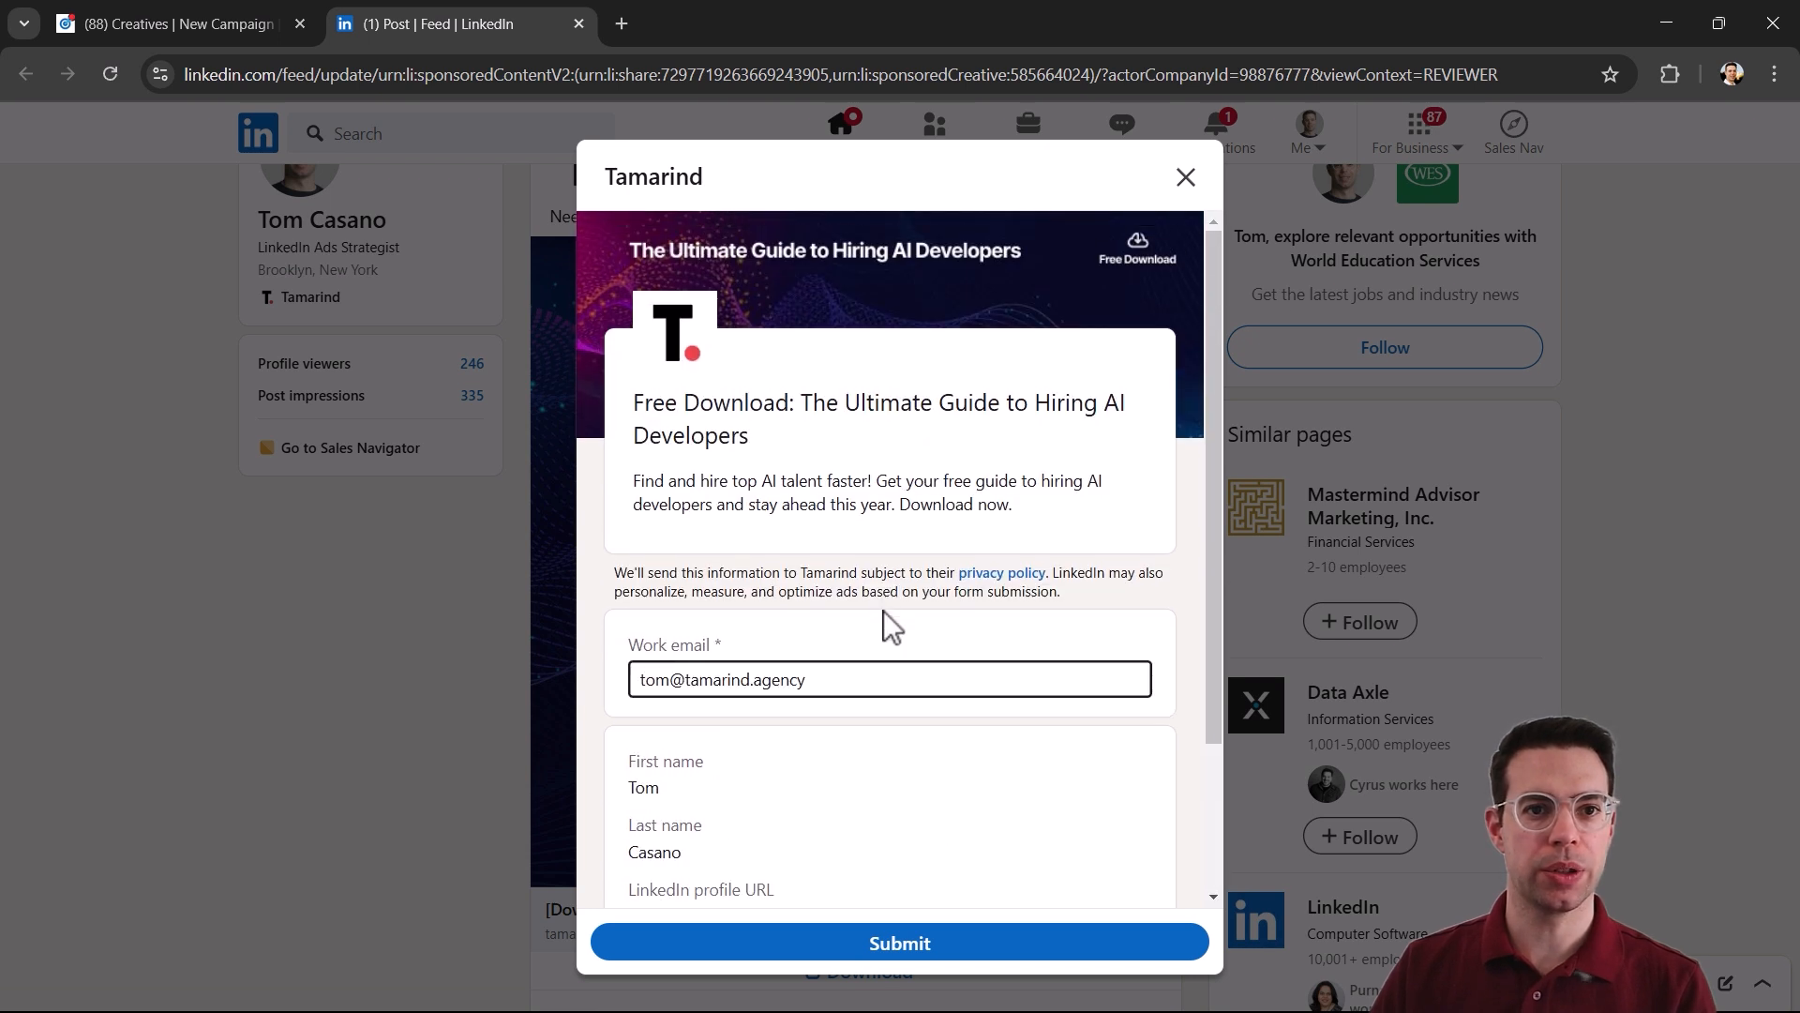
scroll(886, 647, "down", 2)
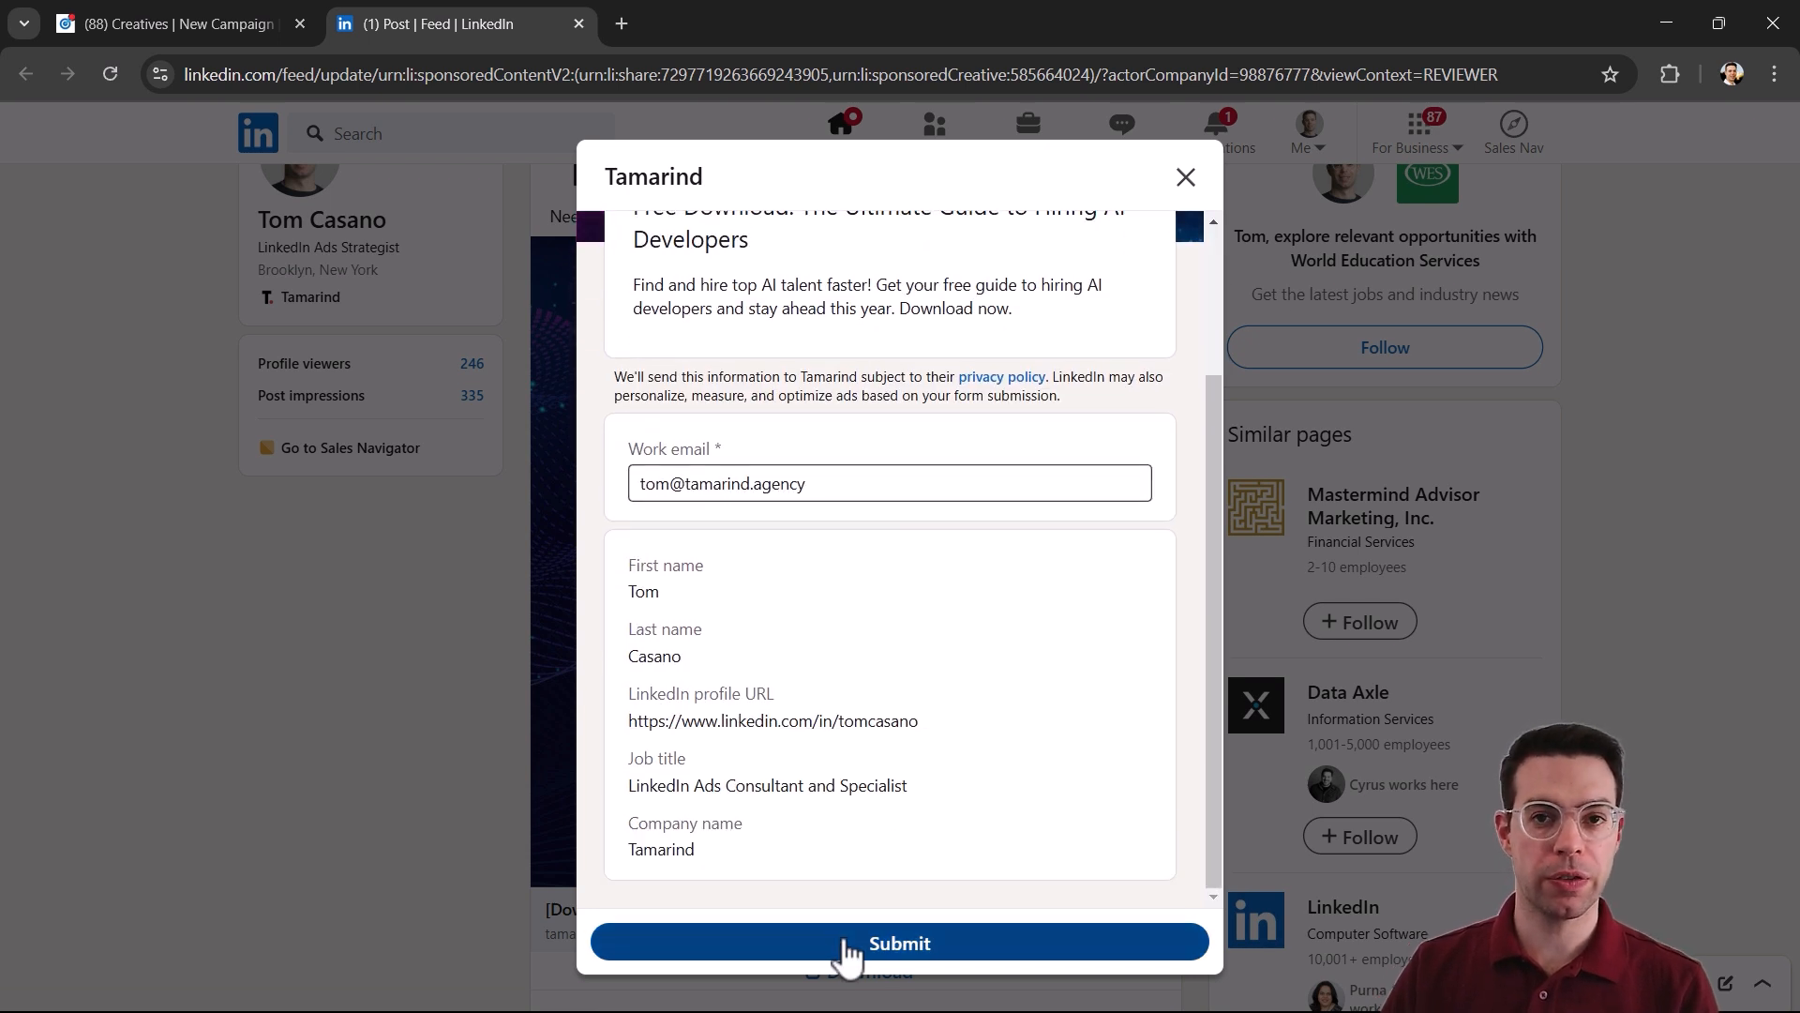
left_click(1185, 180)
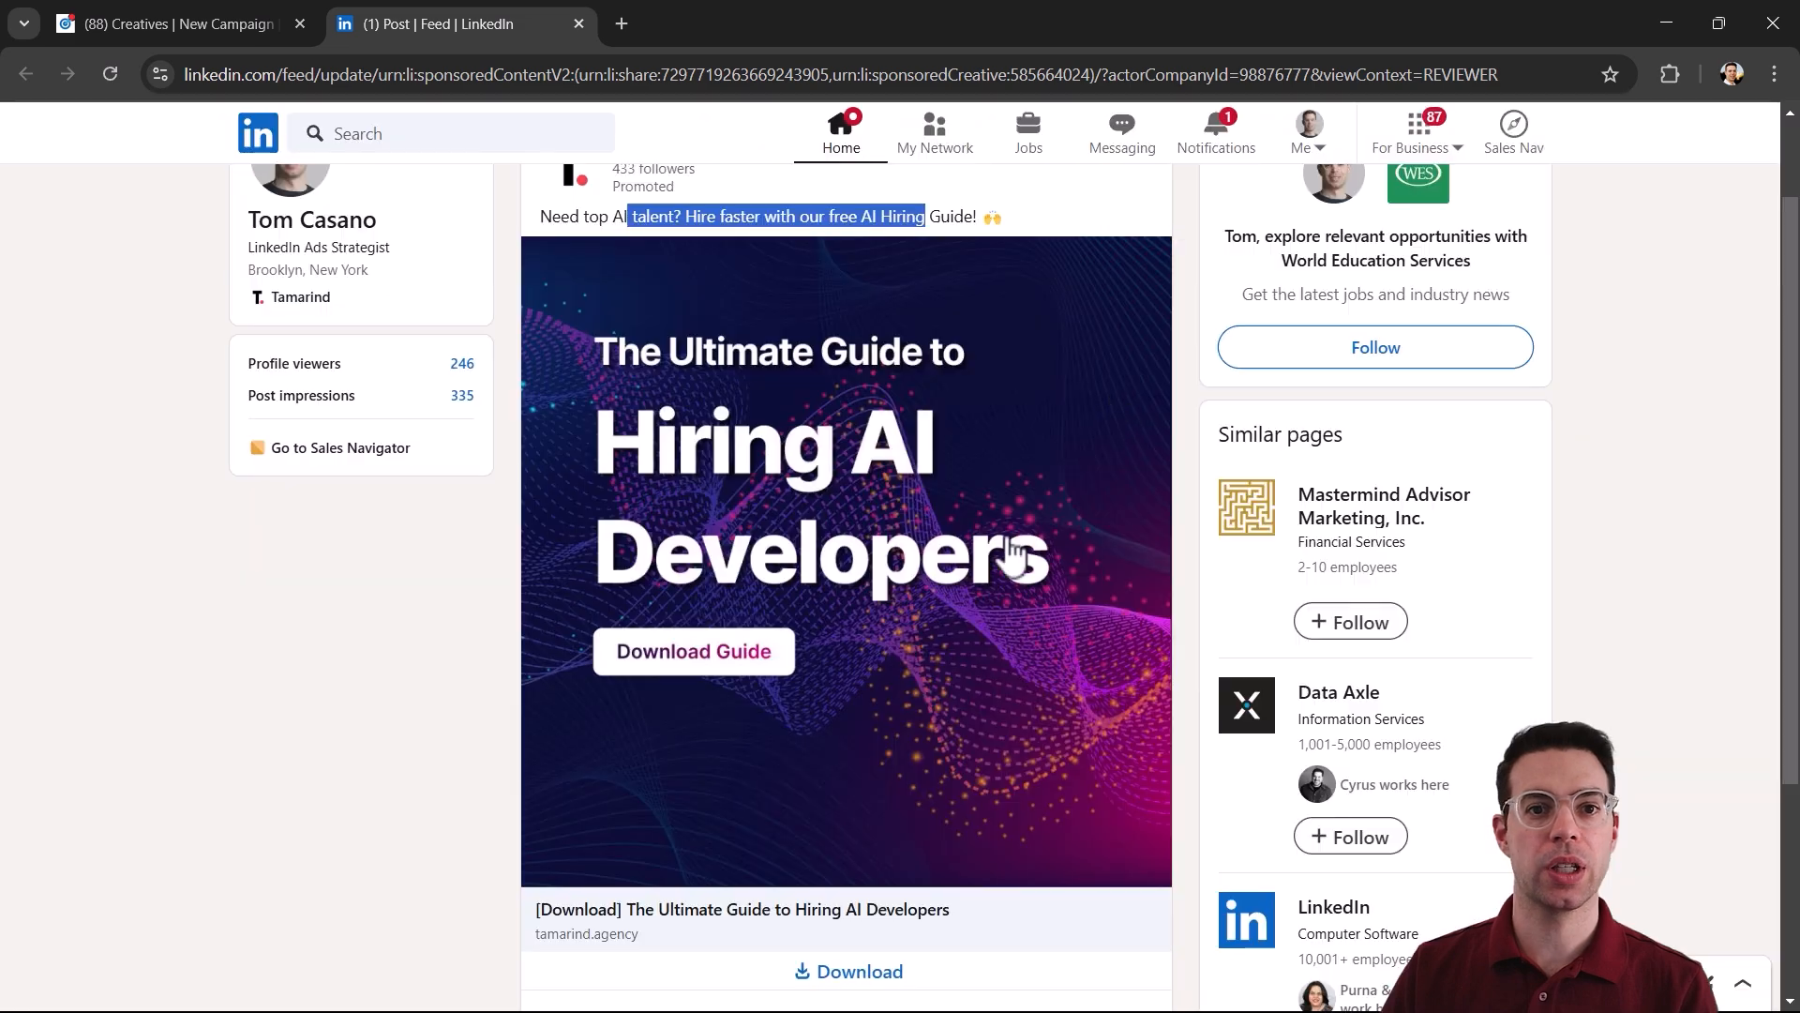
scroll(928, 553, "down", 3)
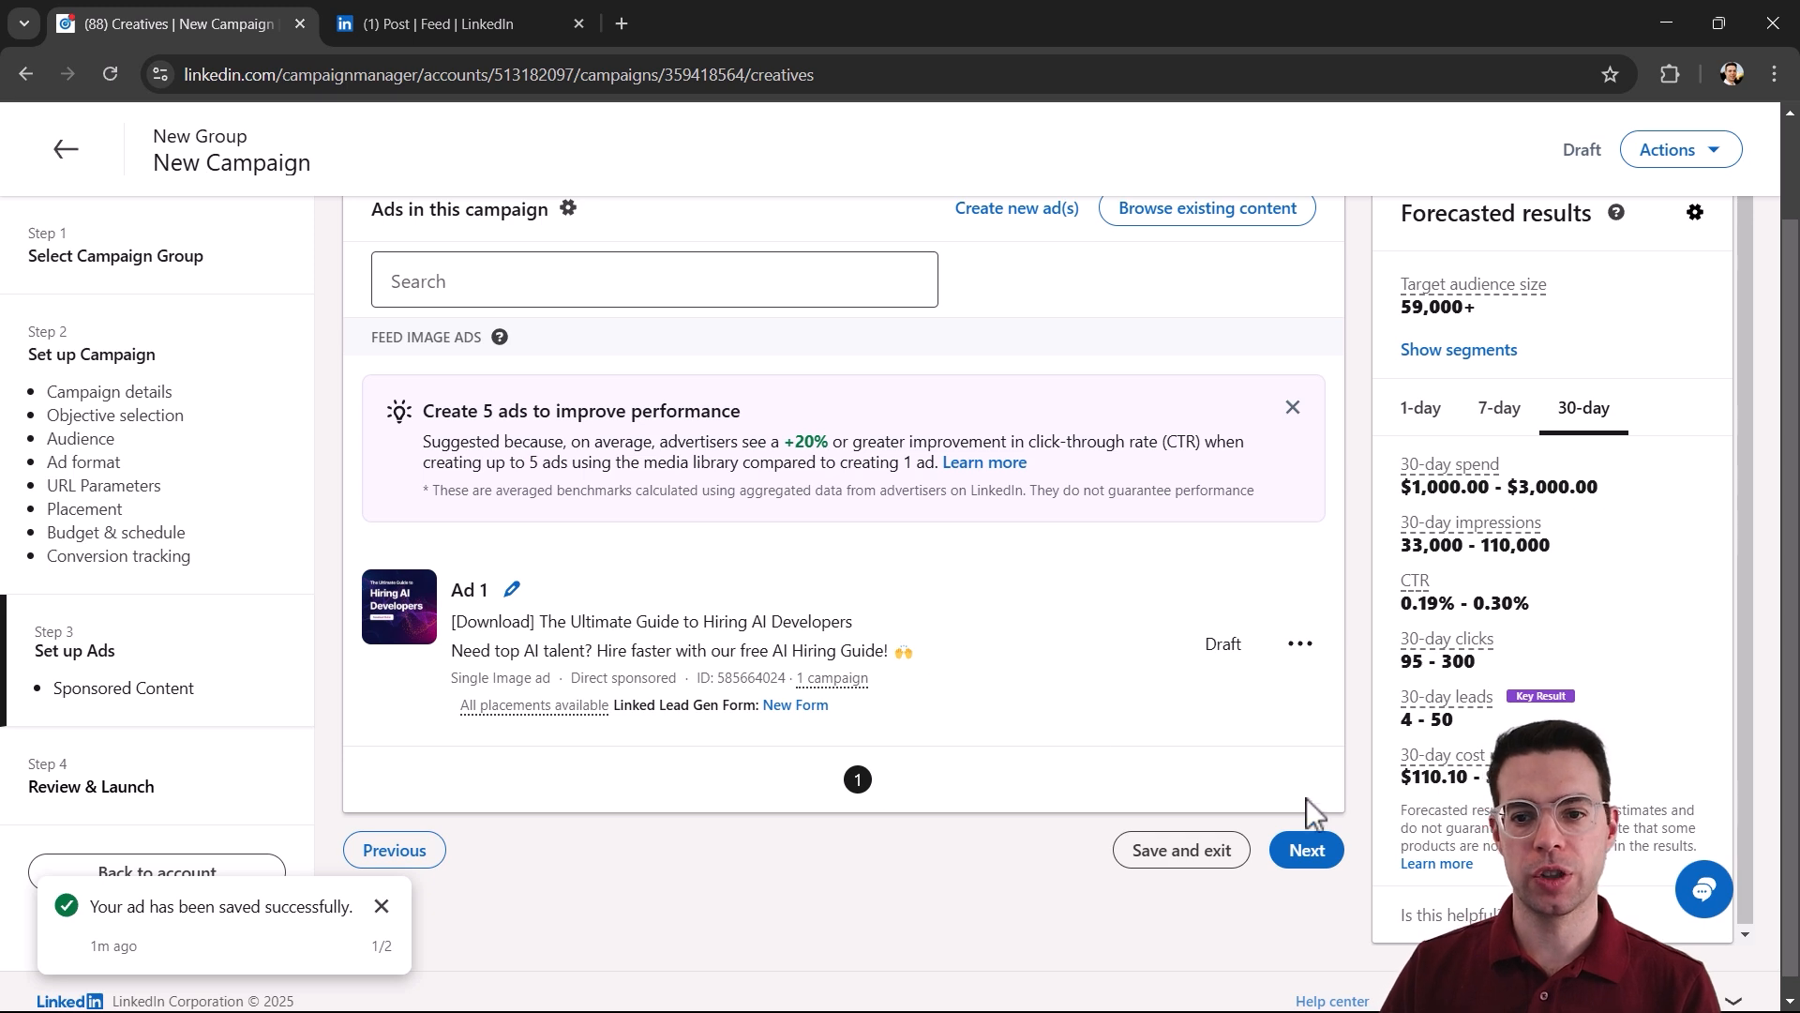
- Return to the campaign's ads, proceed to Review & Launch, and check the campaign settings, ad and payment method
left_click(1329, 867)
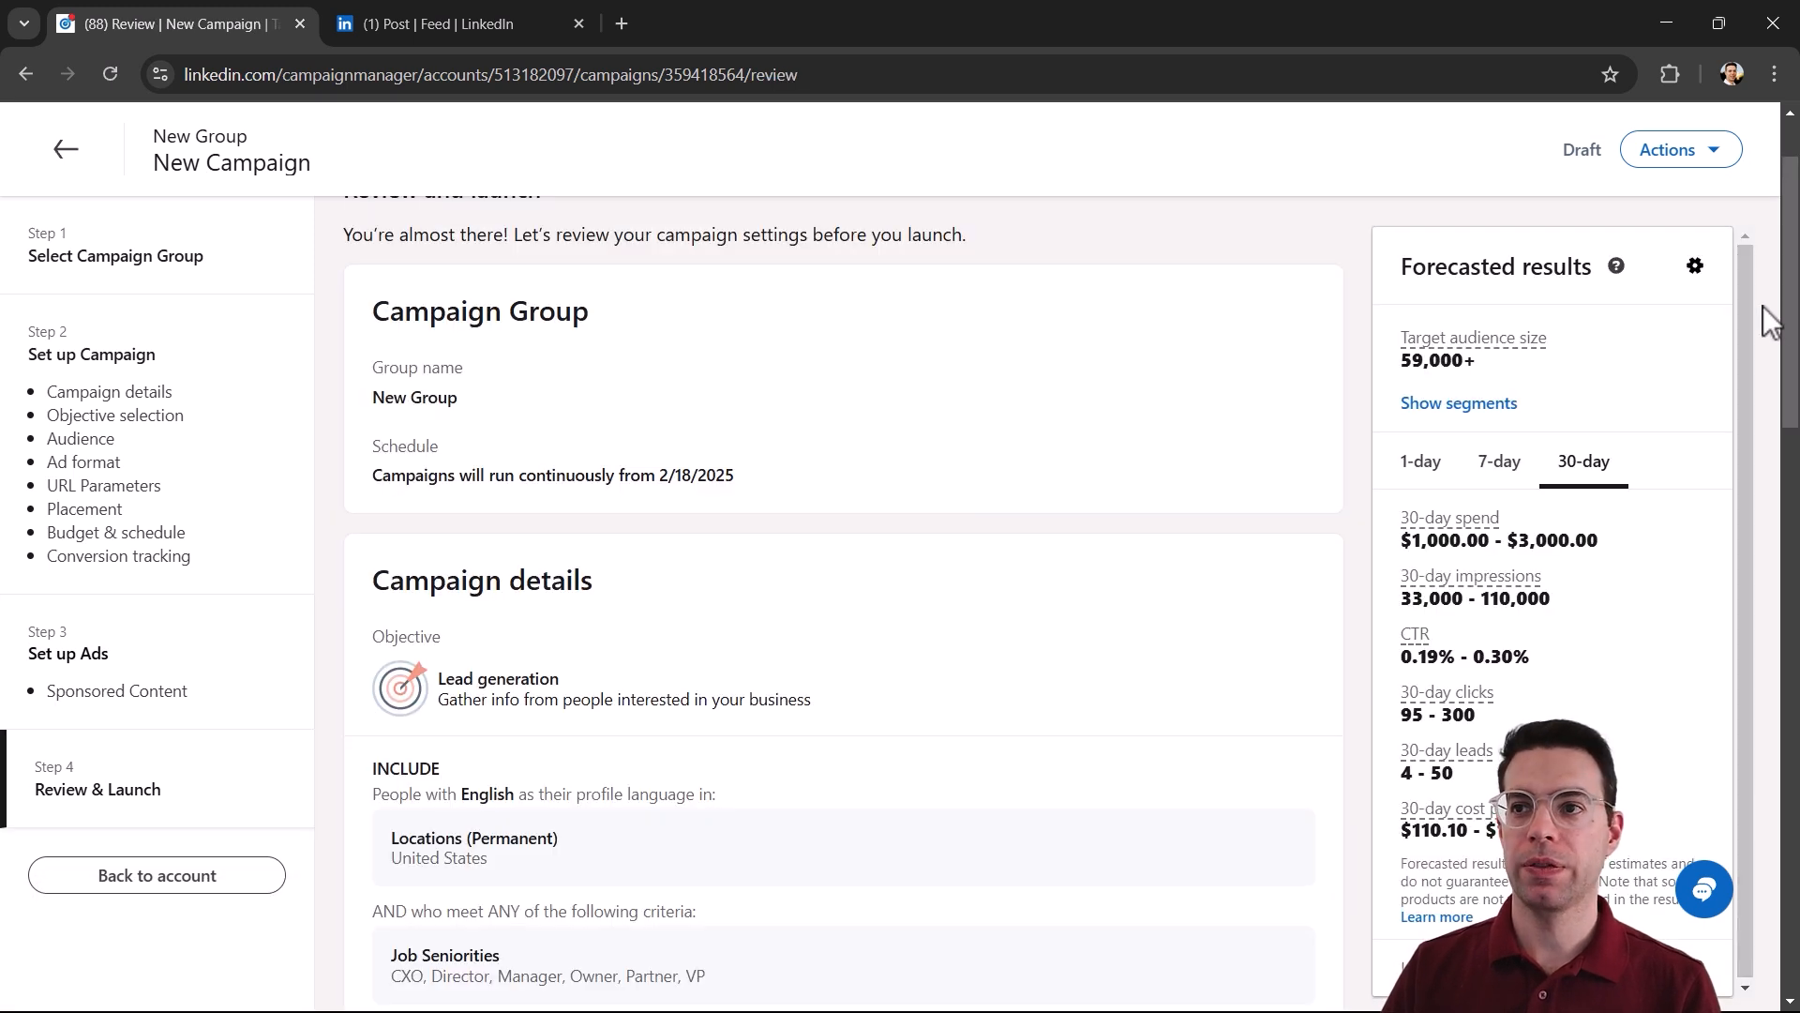
left_click_drag(1785, 318, 1728, 686)
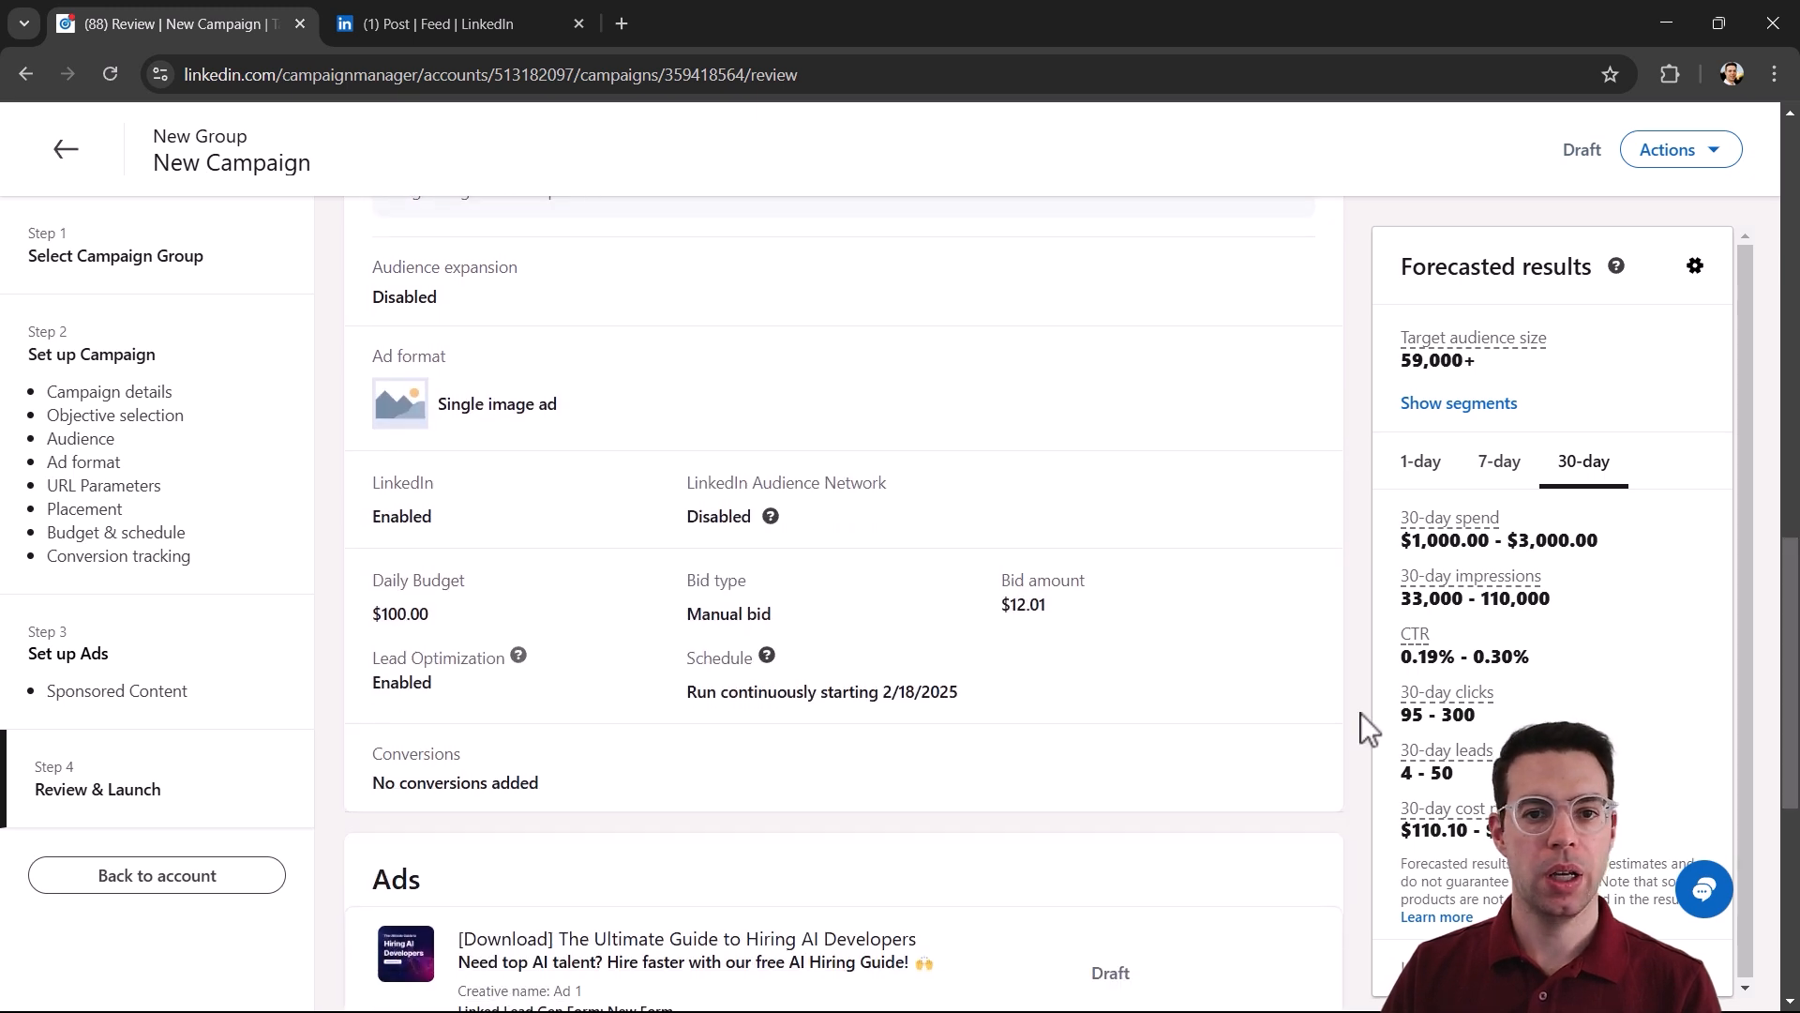
scroll(441, 603, "down", 7)
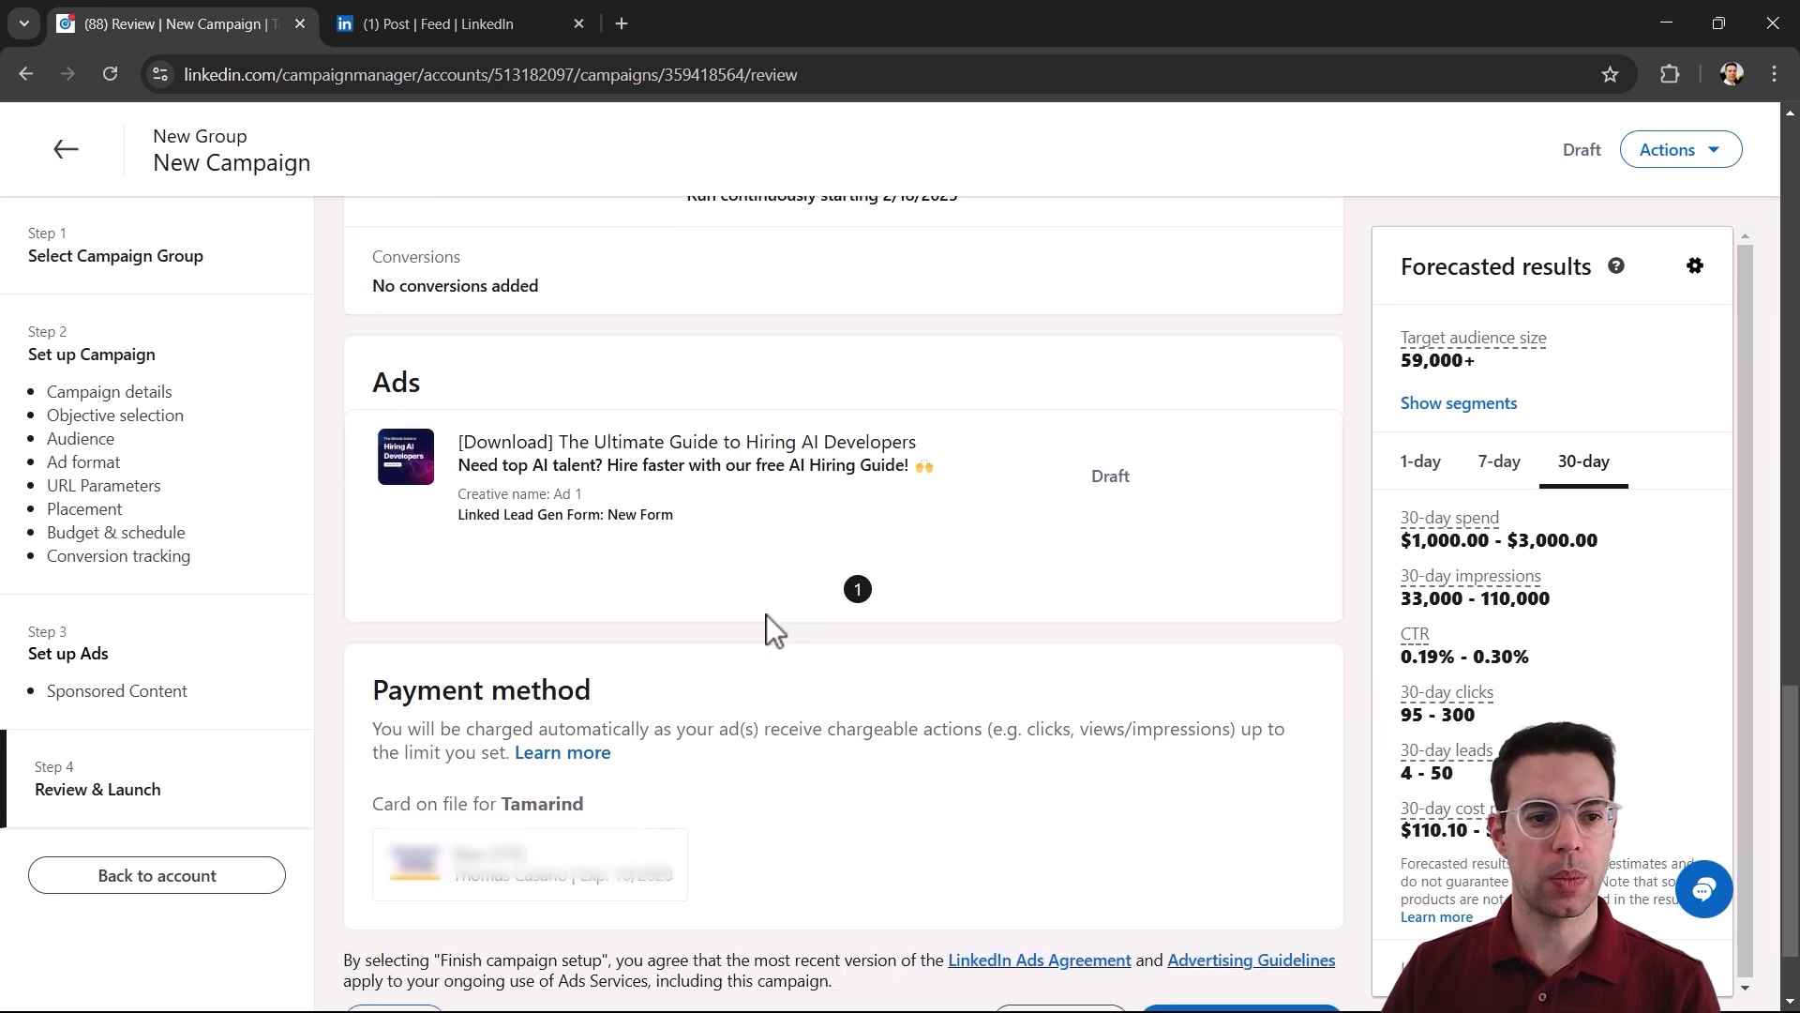